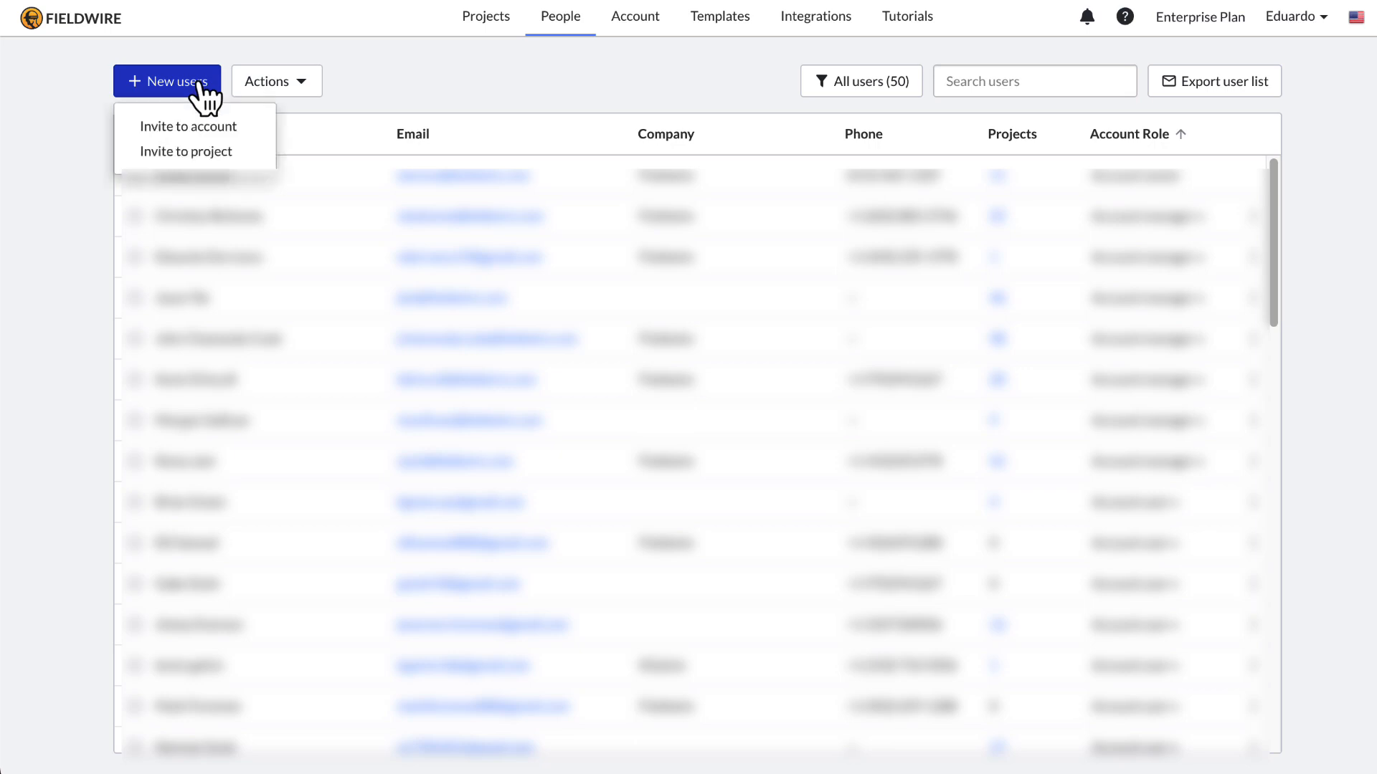
# Step: Start an account invitation, paste the new user's e-mail and open the Account user role options
pyautogui.click(244, 132)
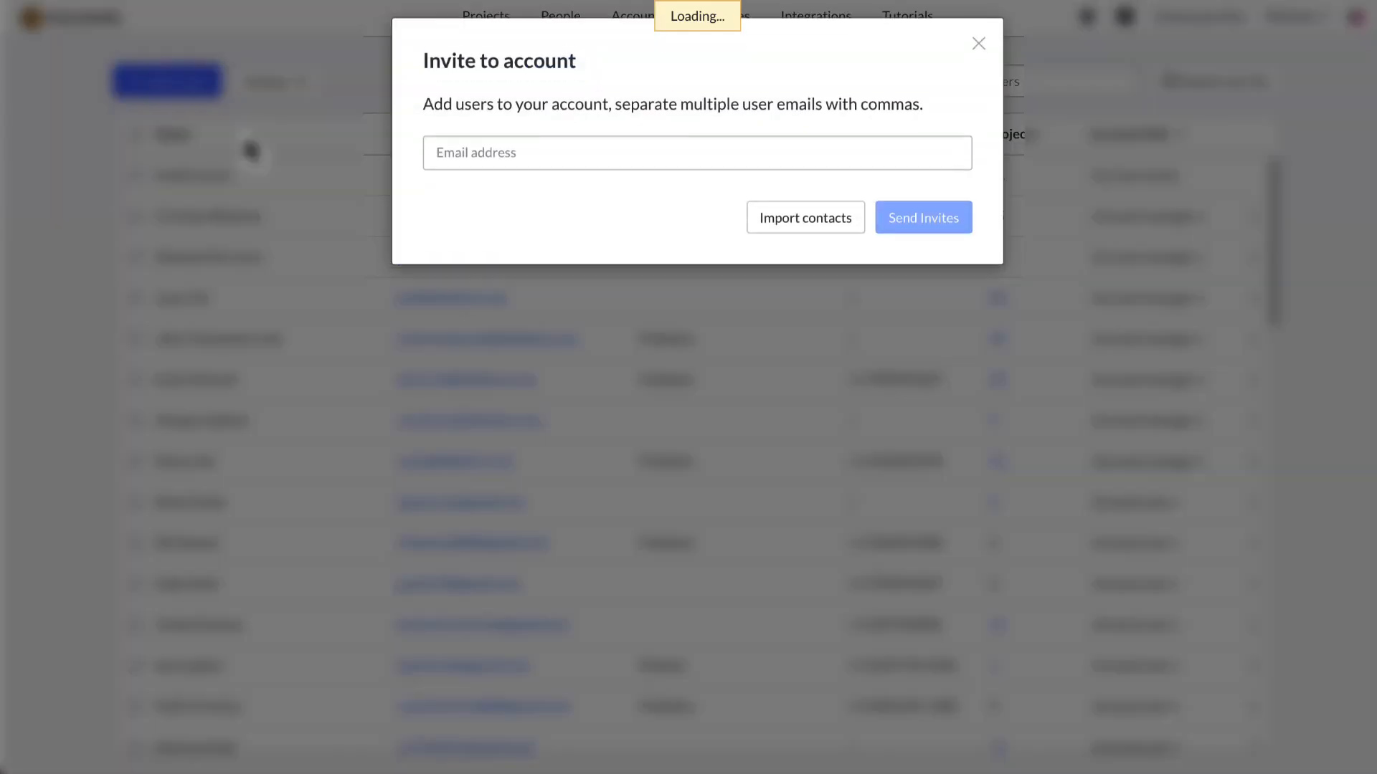
pyautogui.click(536, 164)
pyautogui.hotkey('ctrl', 'v')
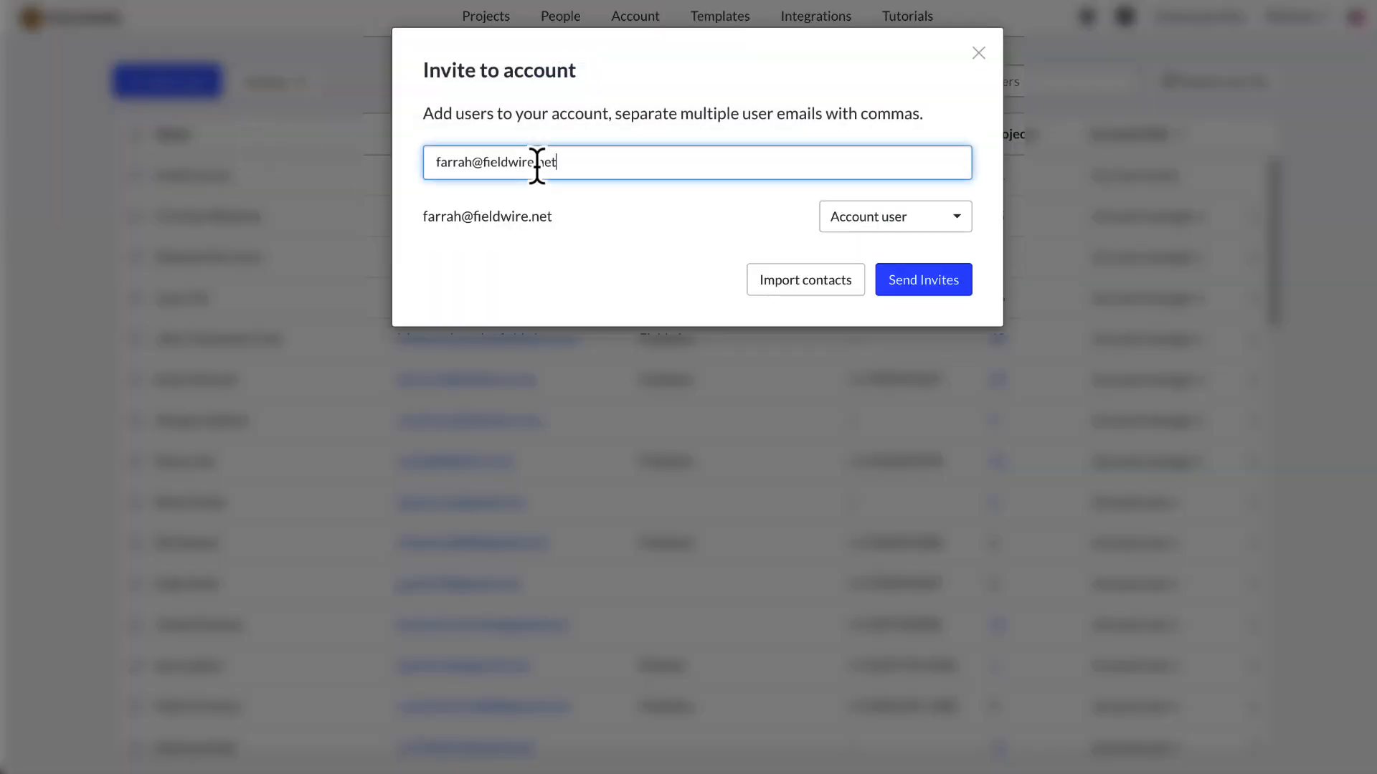
pyautogui.click(866, 222)
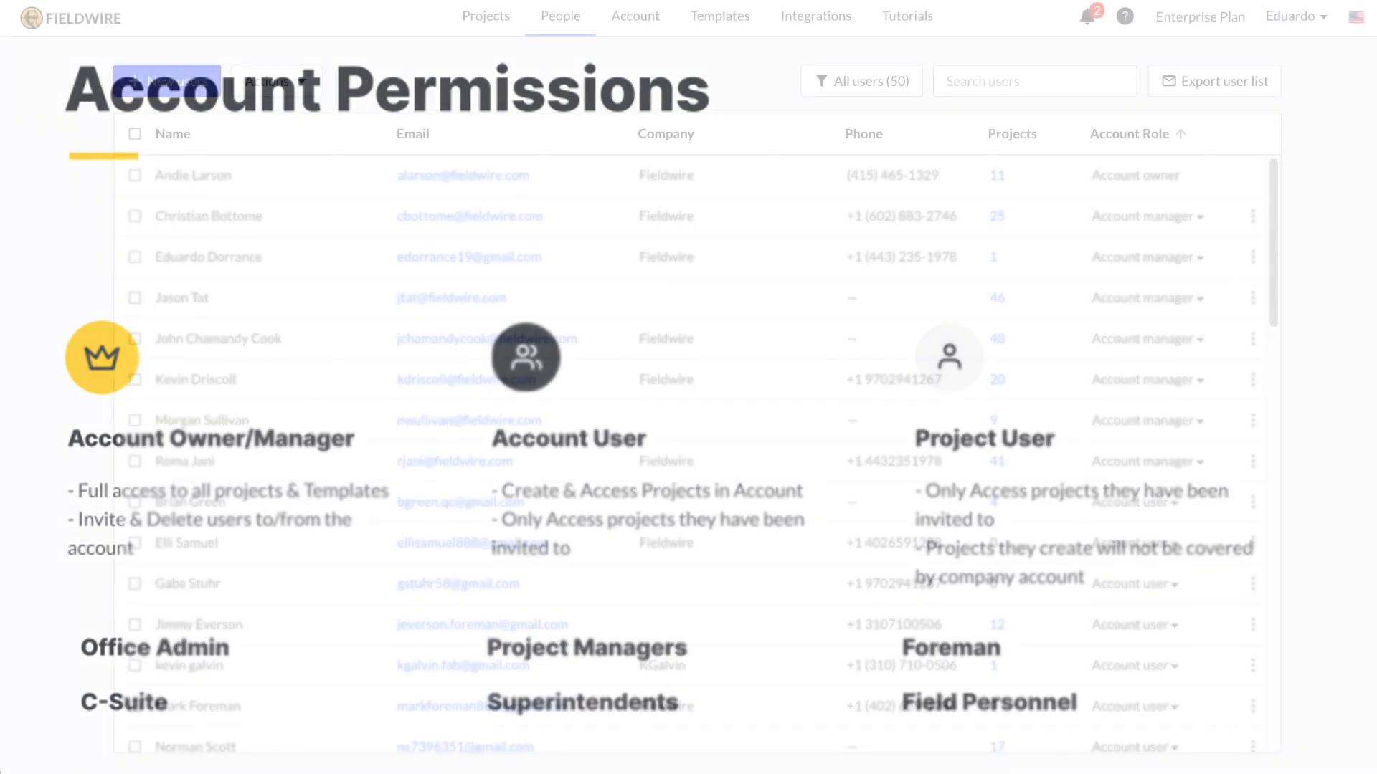
# Step: Go to the Account page to reach the Projects list showing Sample project - EDO
pyautogui.click(636, 30)
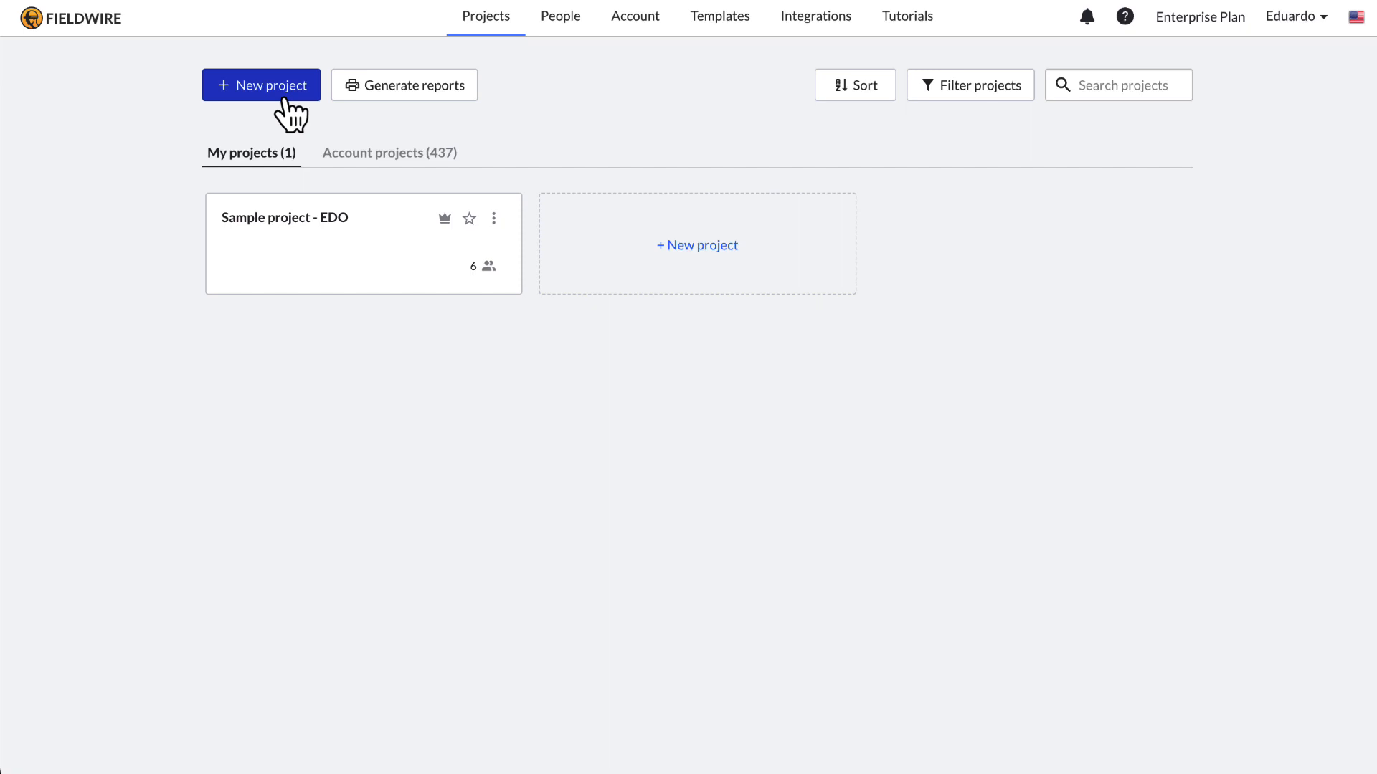
# Step: Create a new project named 'Project one' with code 01
pyautogui.click(284, 99)
pyautogui.click(623, 333)
pyautogui.write('Pr')
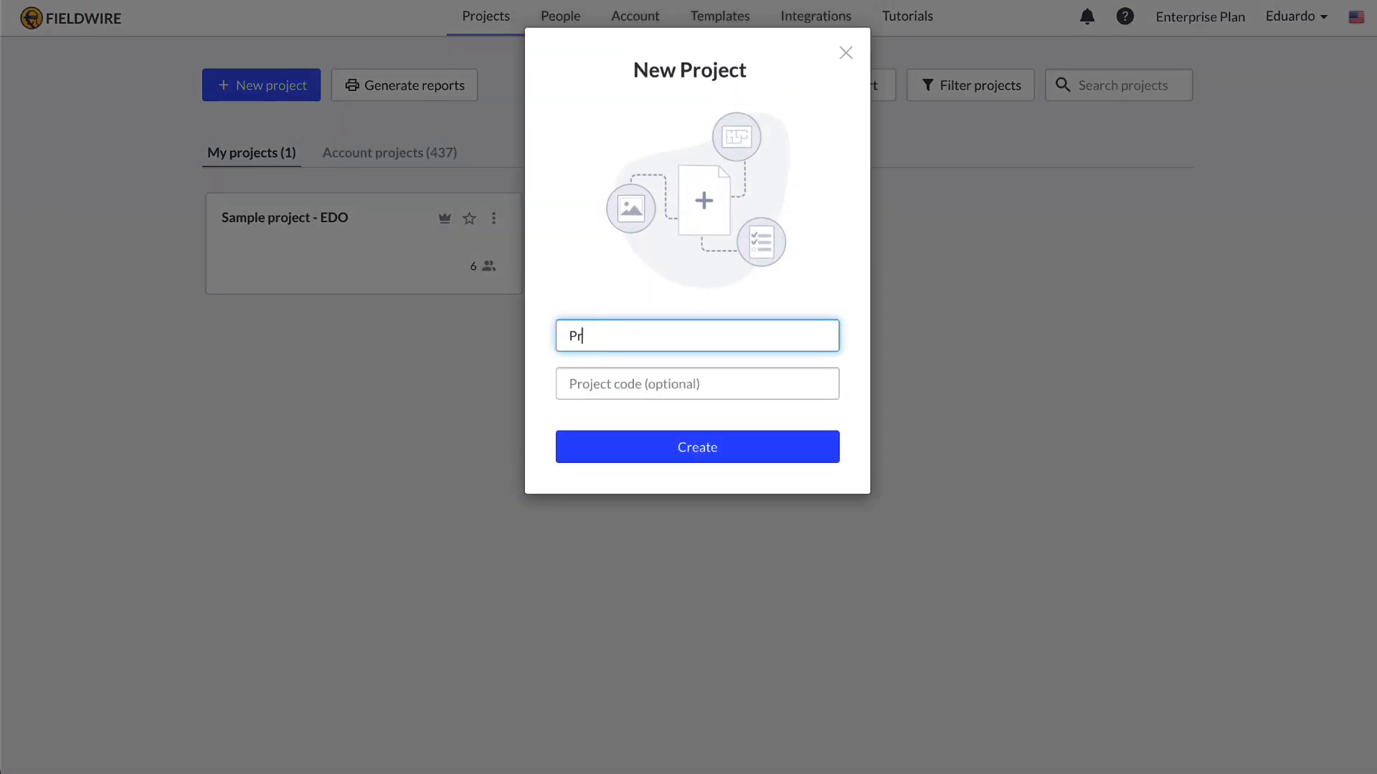
pyautogui.write('oject one')
pyautogui.click(621, 393)
pyautogui.write('01')
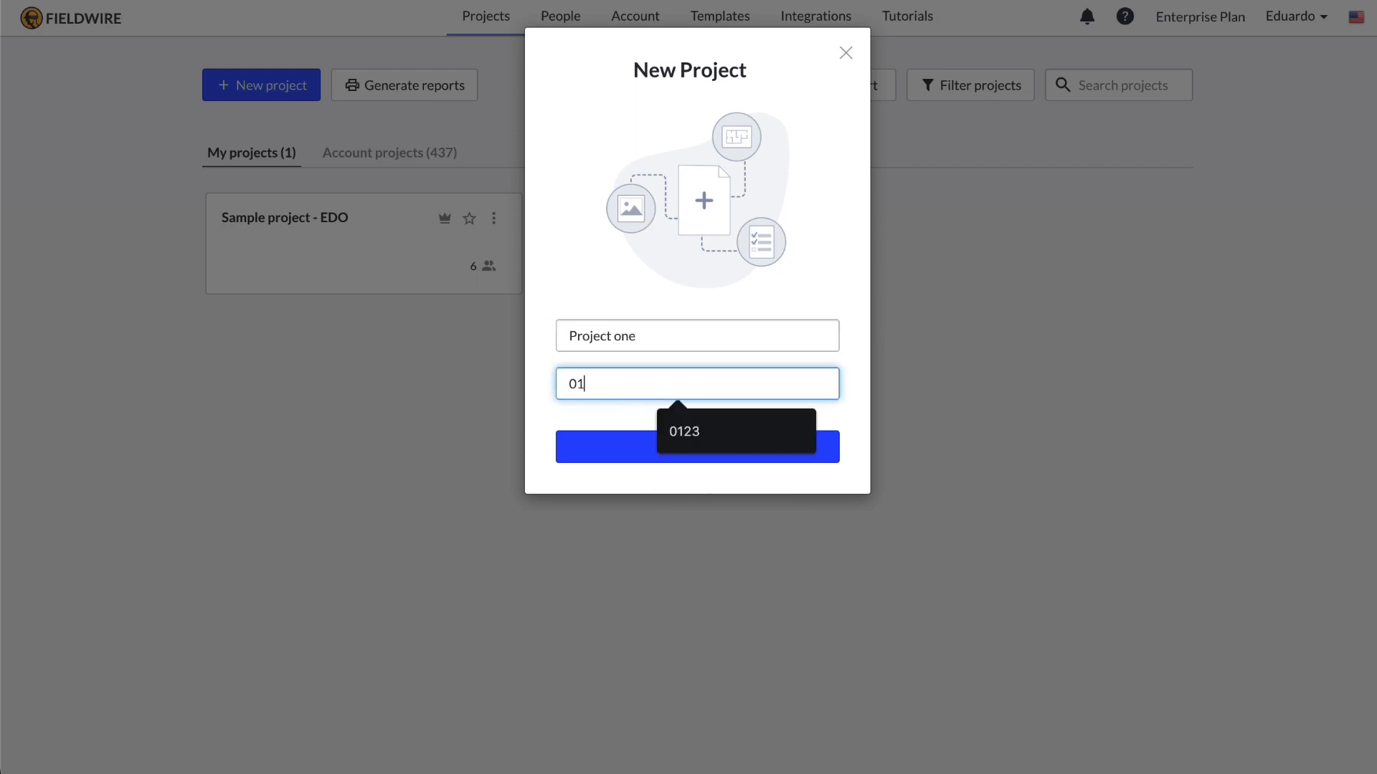
pyautogui.click(574, 448)
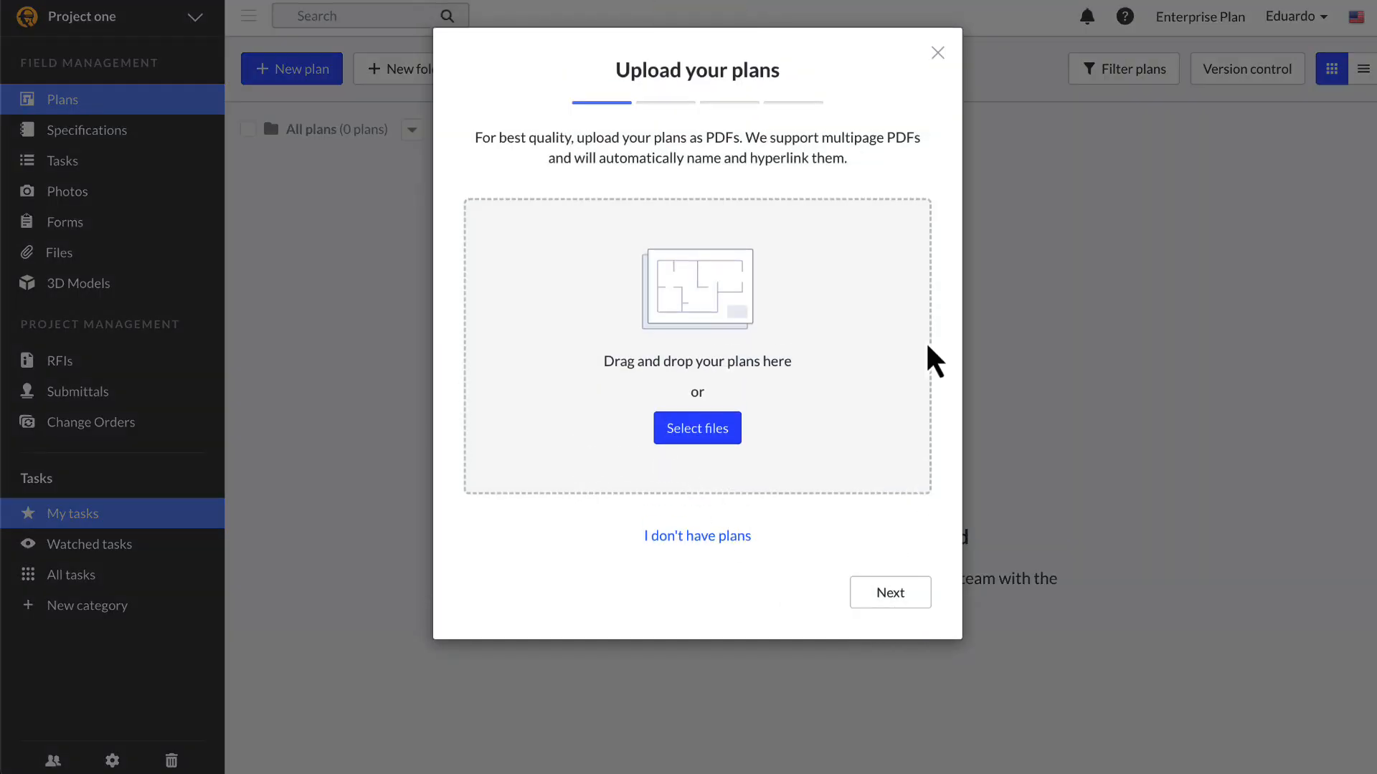
# Step: Dismiss the plan upload prompt, view the project settings, and return to the projects home list
pyautogui.click(937, 52)
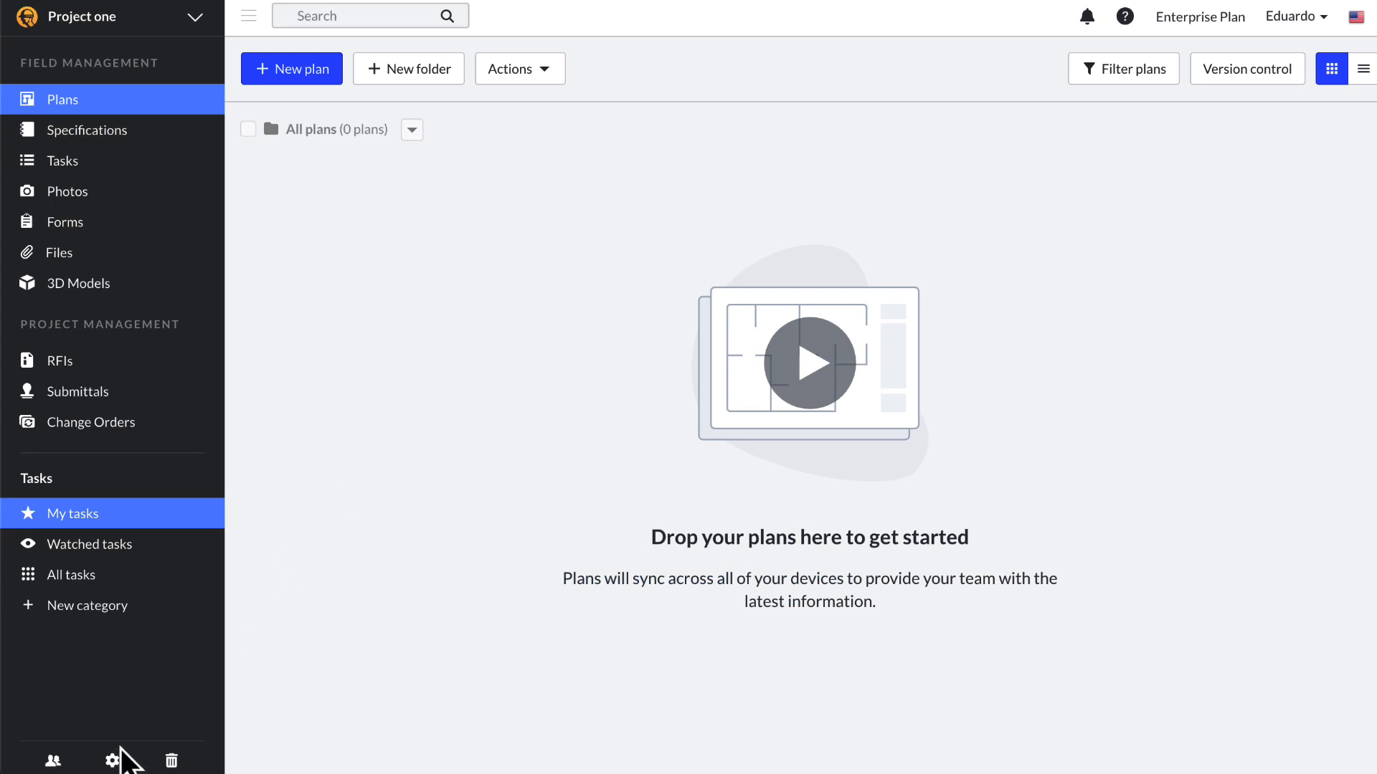
pyautogui.click(112, 761)
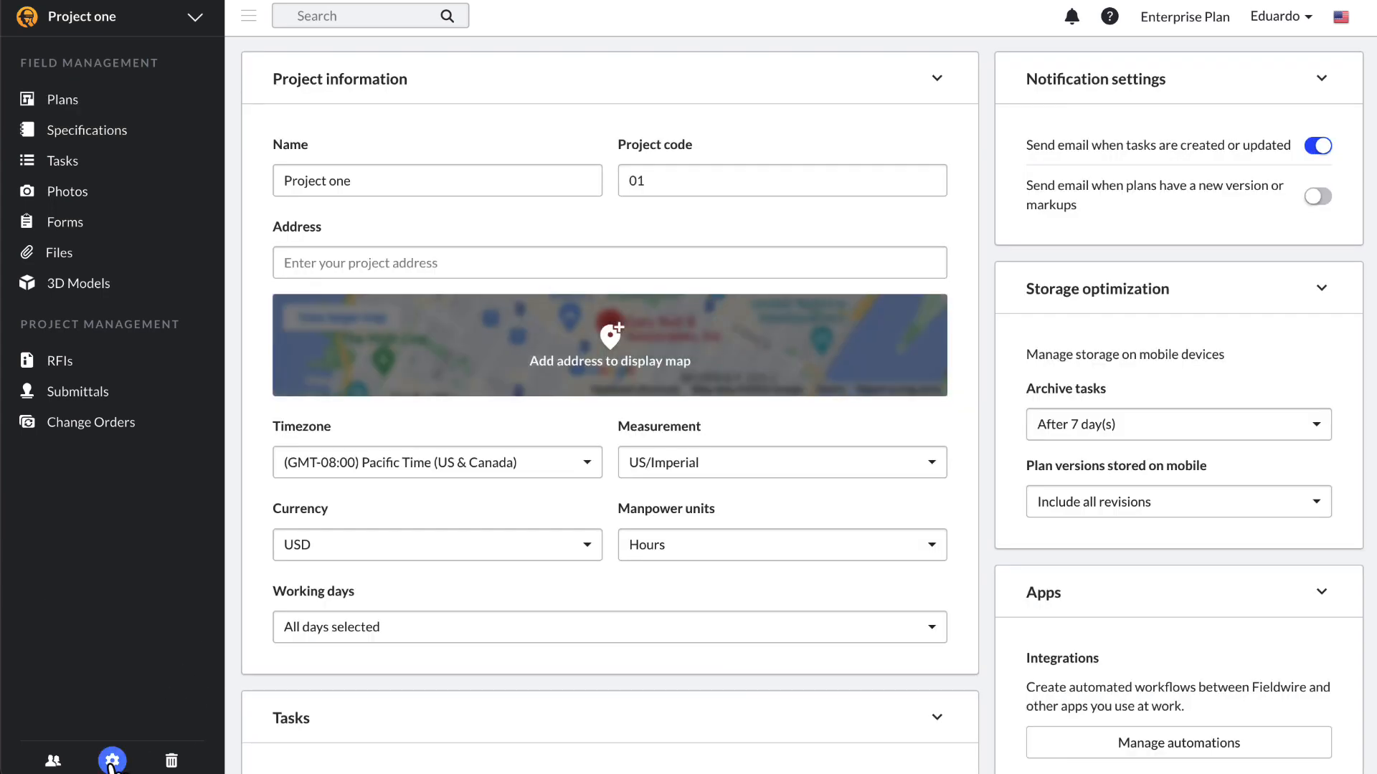
pyautogui.click(178, 28)
pyautogui.click(148, 53)
# Step: Start a new project cloned from Project one, copying form templates, tags, locations, reports and people
pyautogui.click(280, 85)
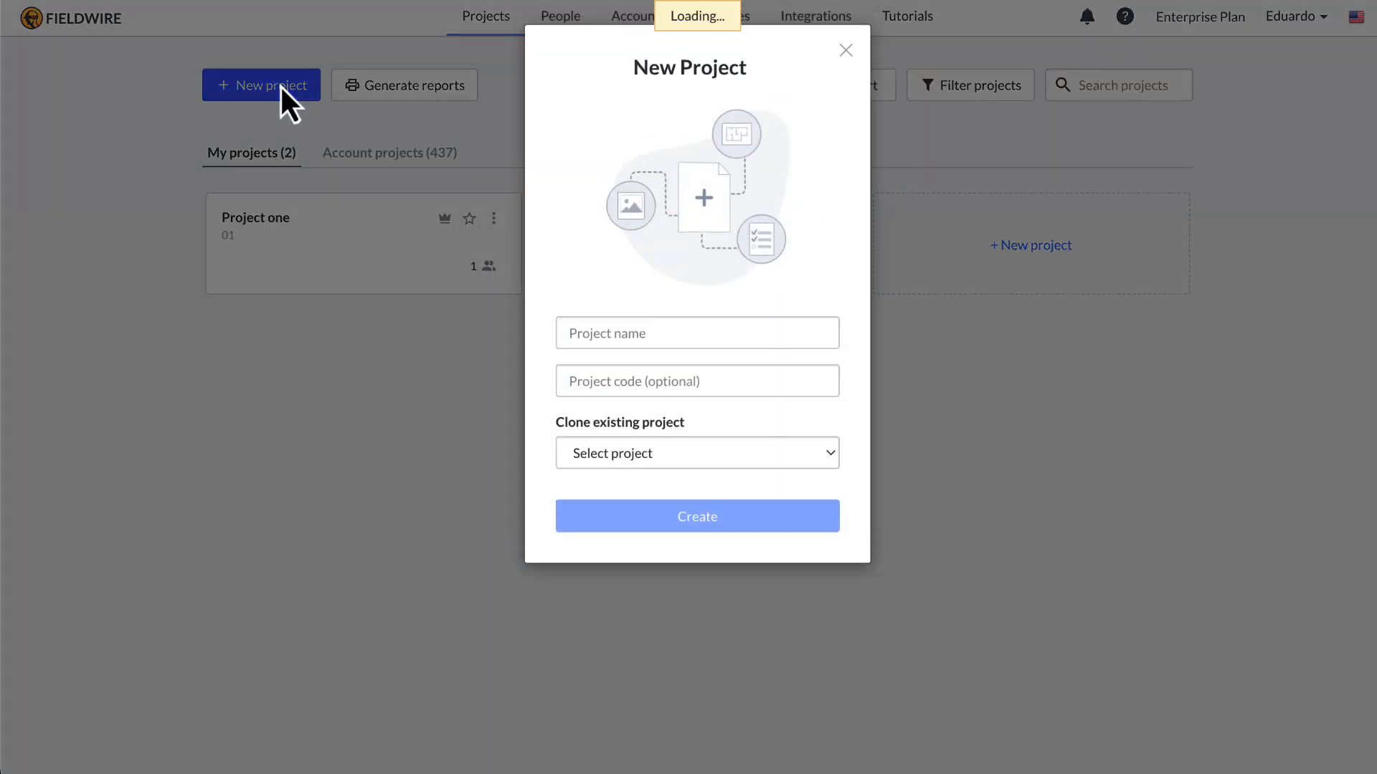
pyautogui.click(674, 466)
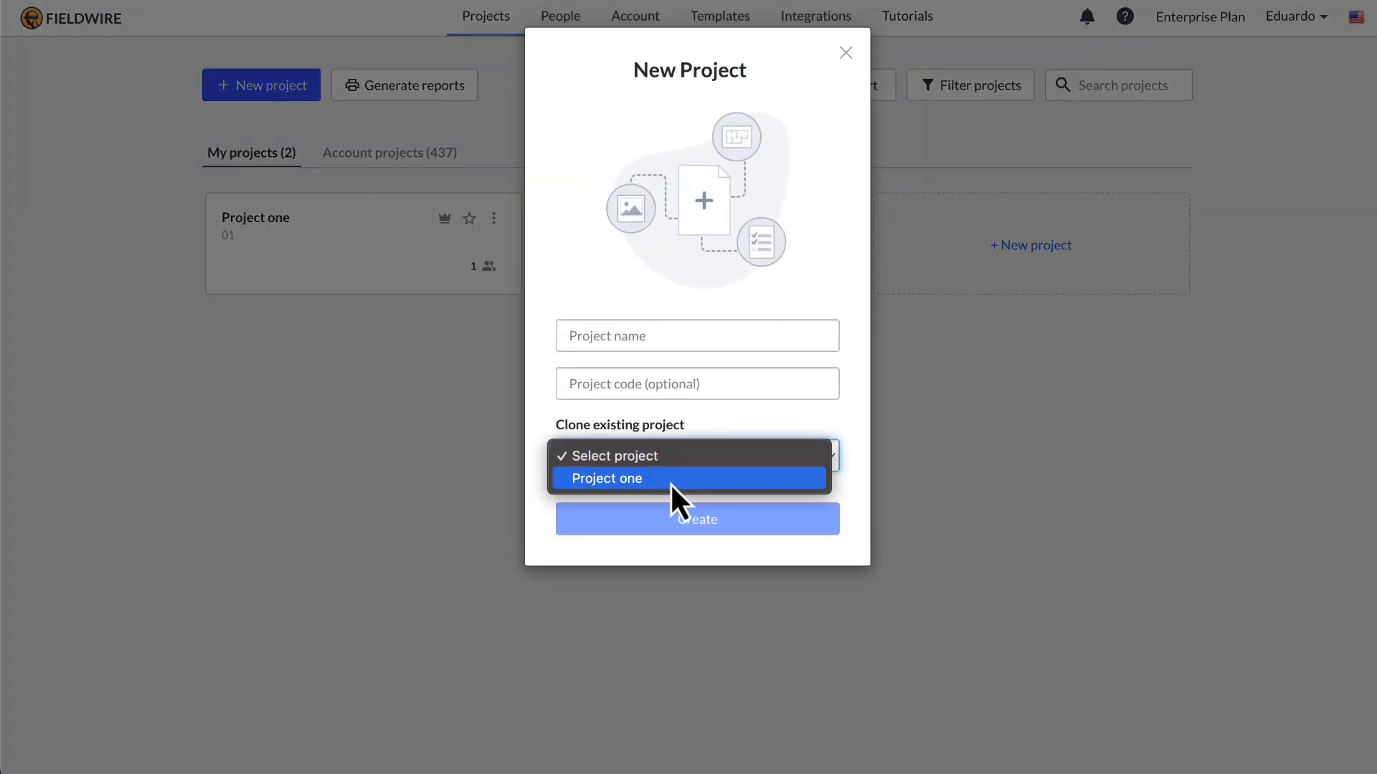
pyautogui.click(672, 479)
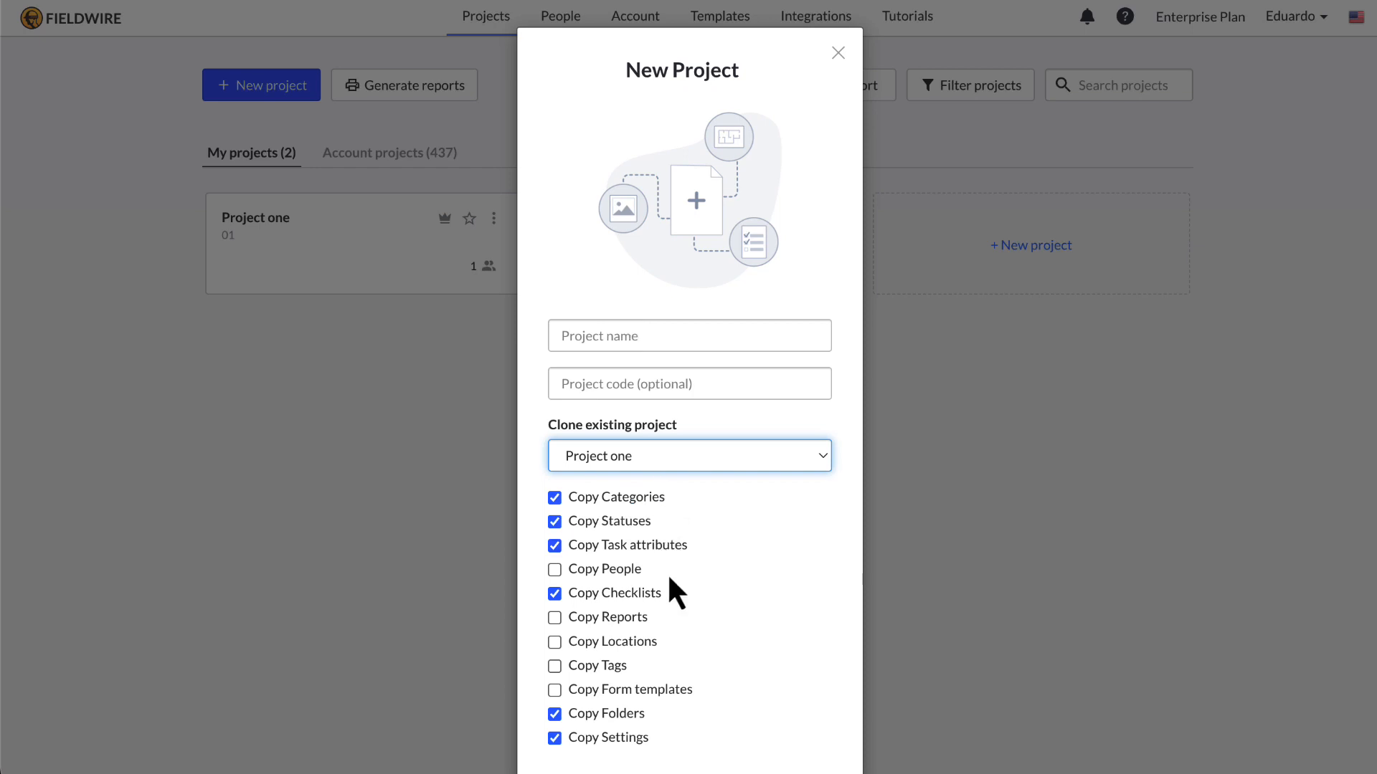
pyautogui.click(663, 690)
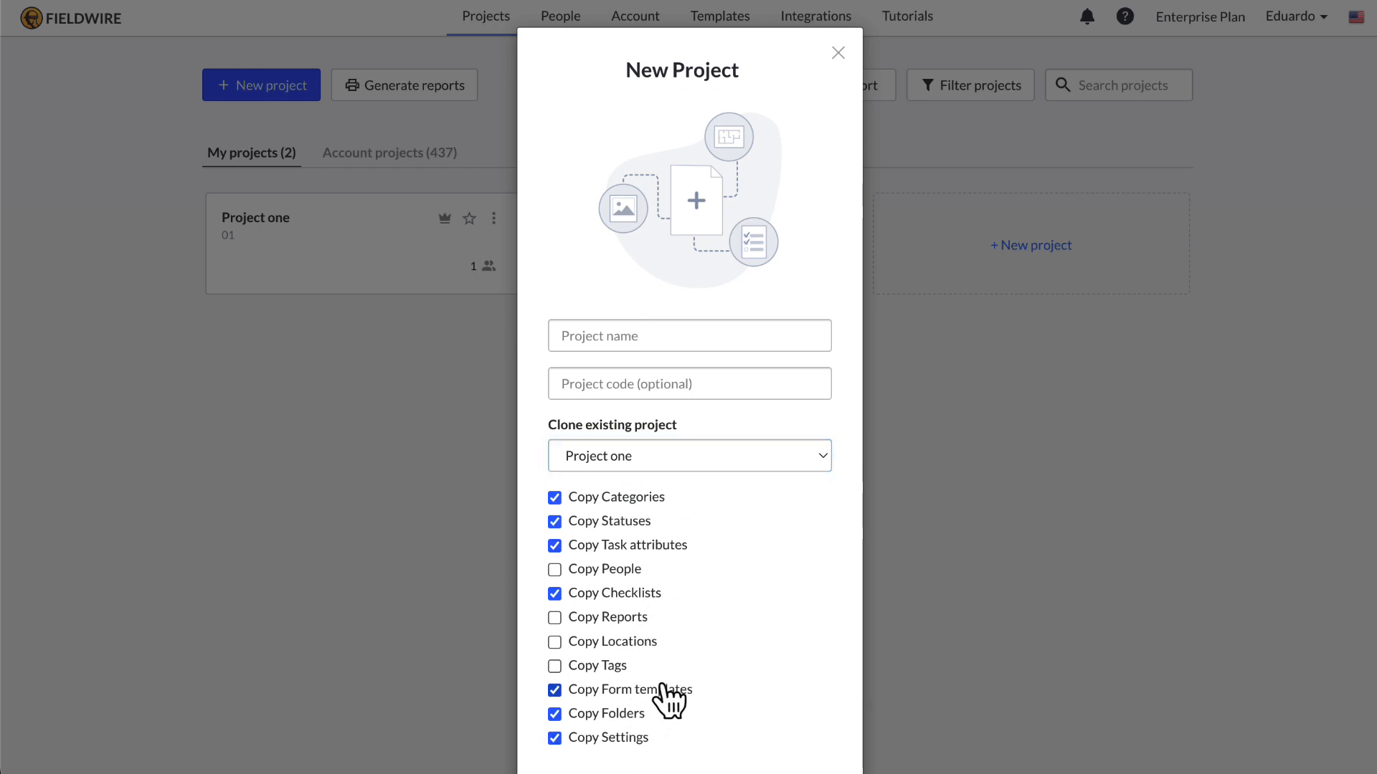
pyautogui.click(627, 667)
pyautogui.click(631, 644)
pyautogui.click(629, 618)
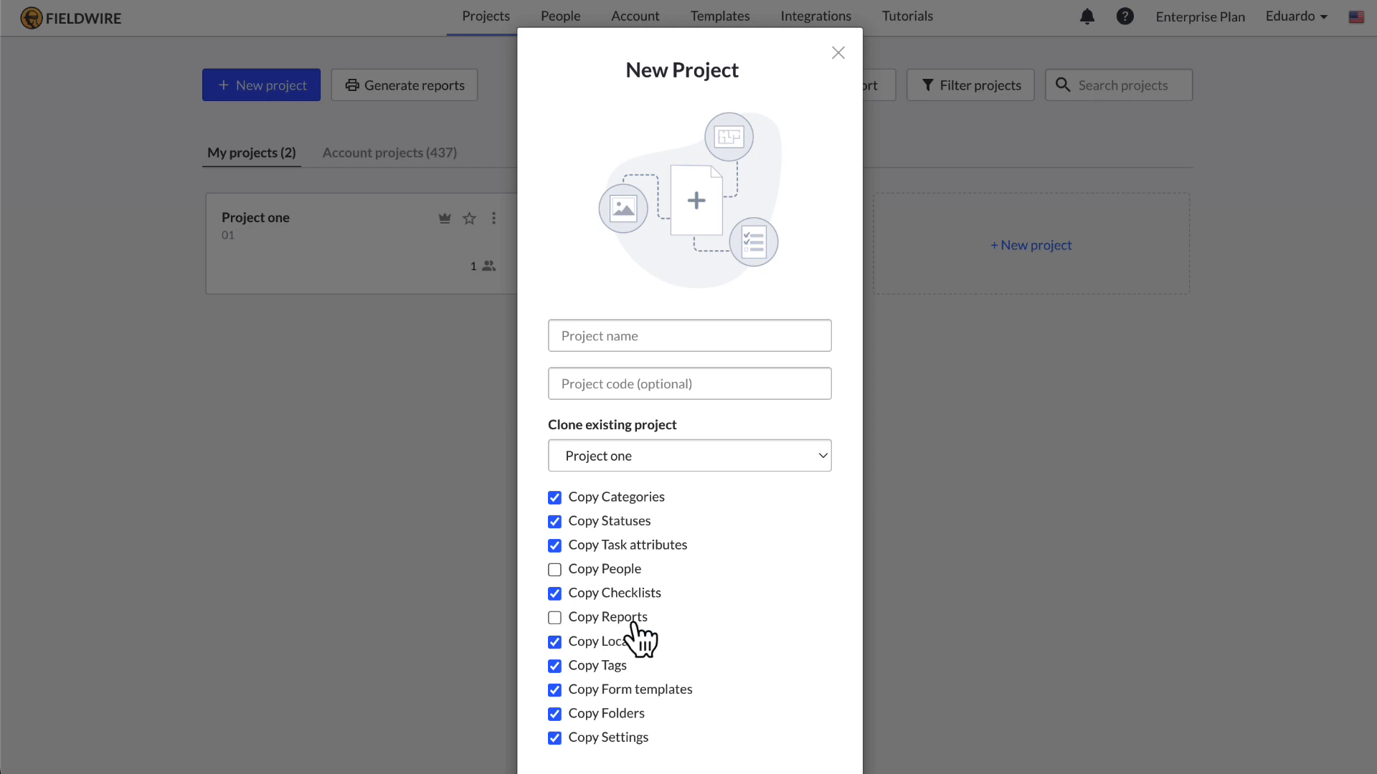
pyautogui.click(626, 571)
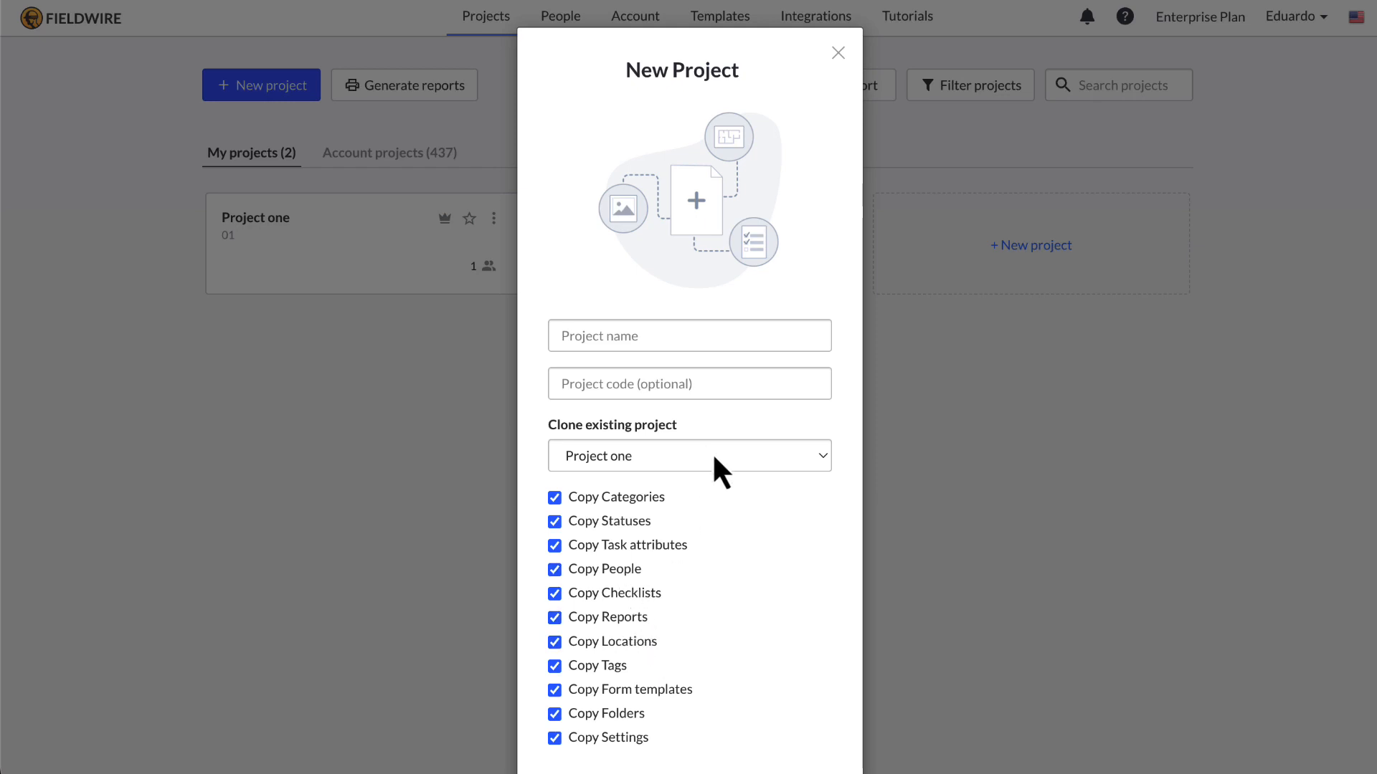
# Step: Name the cloned project 'Sample Project'
pyautogui.click(697, 337)
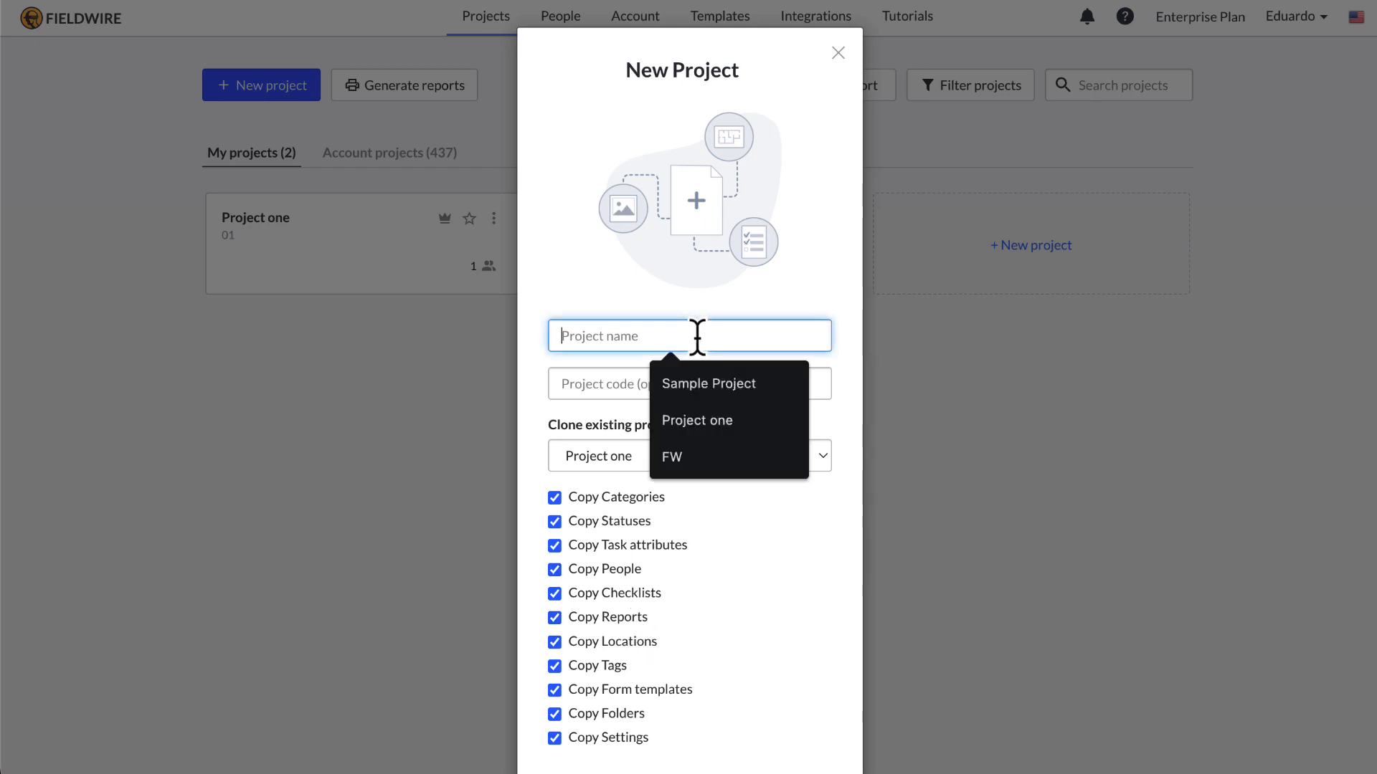
pyautogui.click(728, 383)
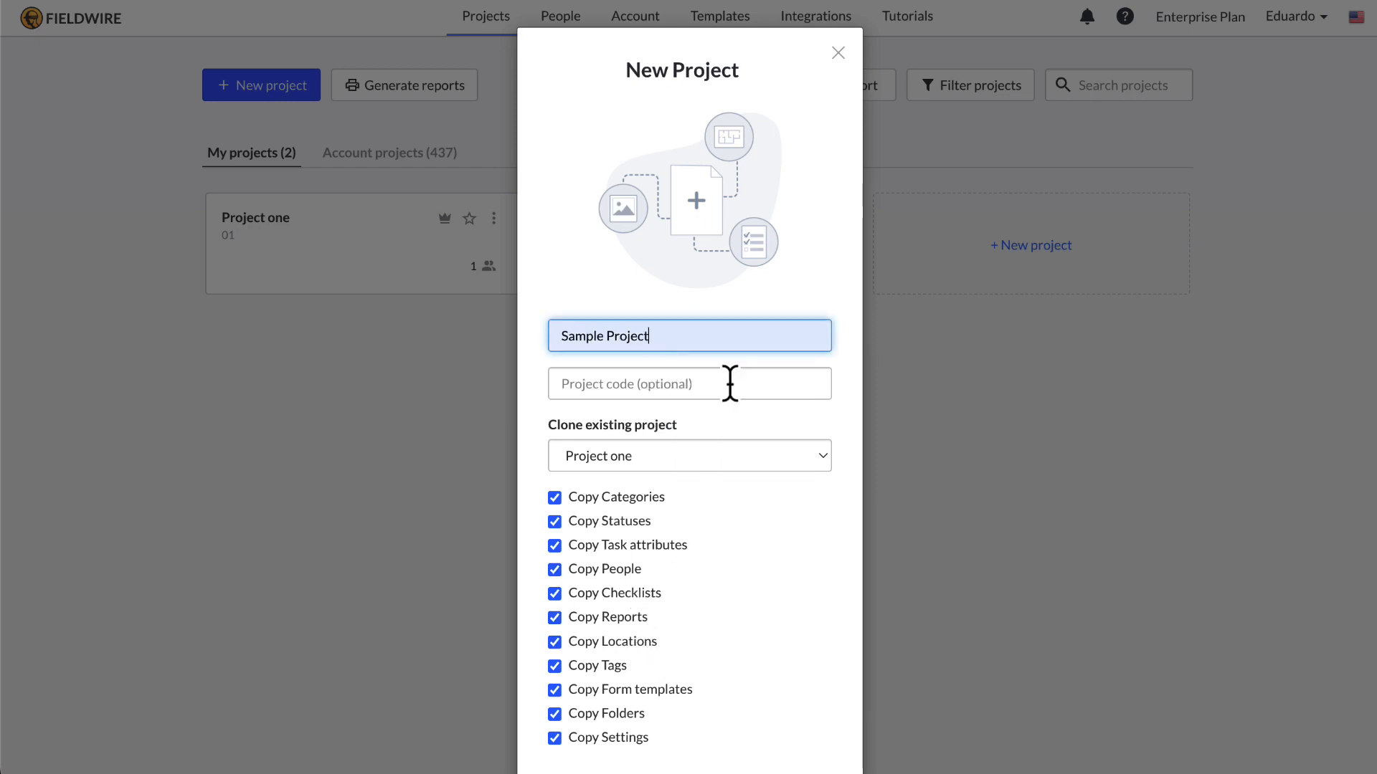
pyautogui.click(743, 642)
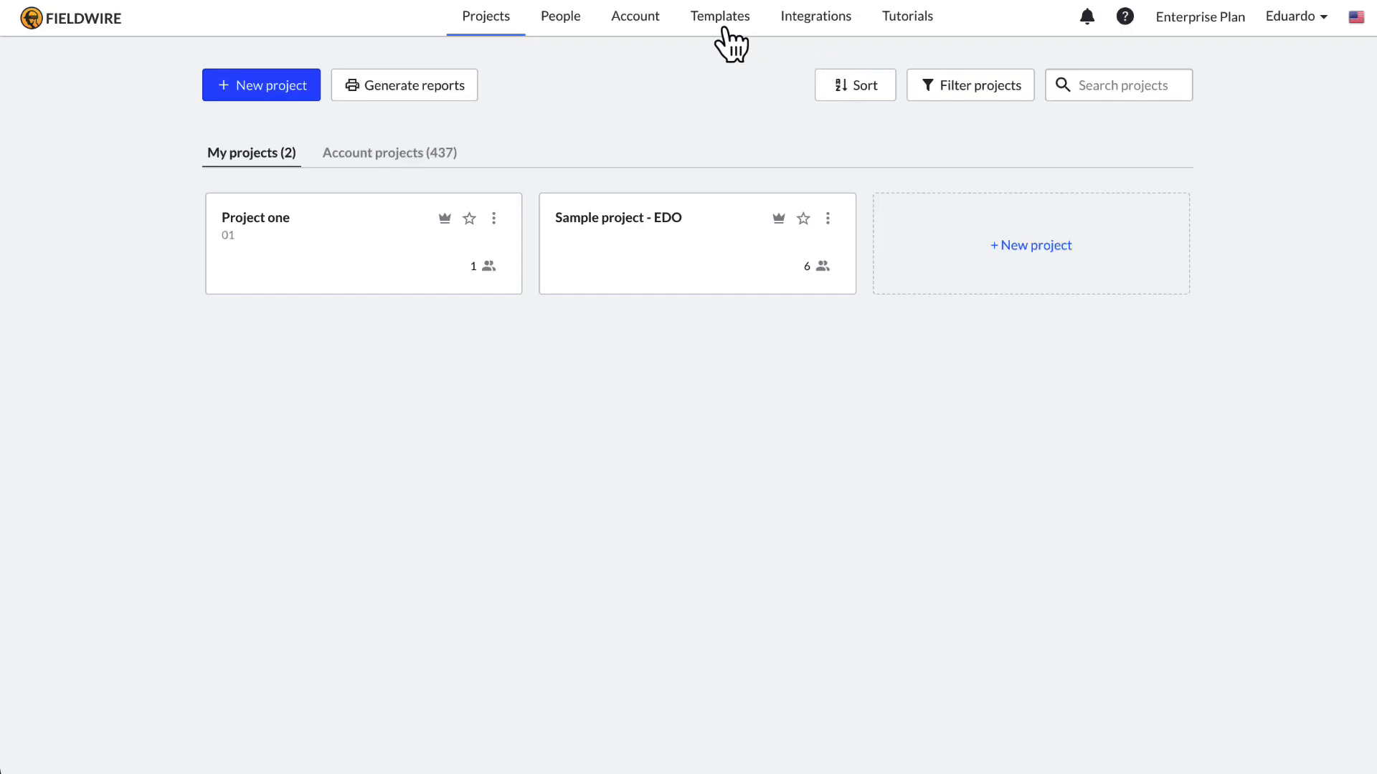
# Step: Open the account's form templates and scroll down through the template list
pyautogui.click(723, 29)
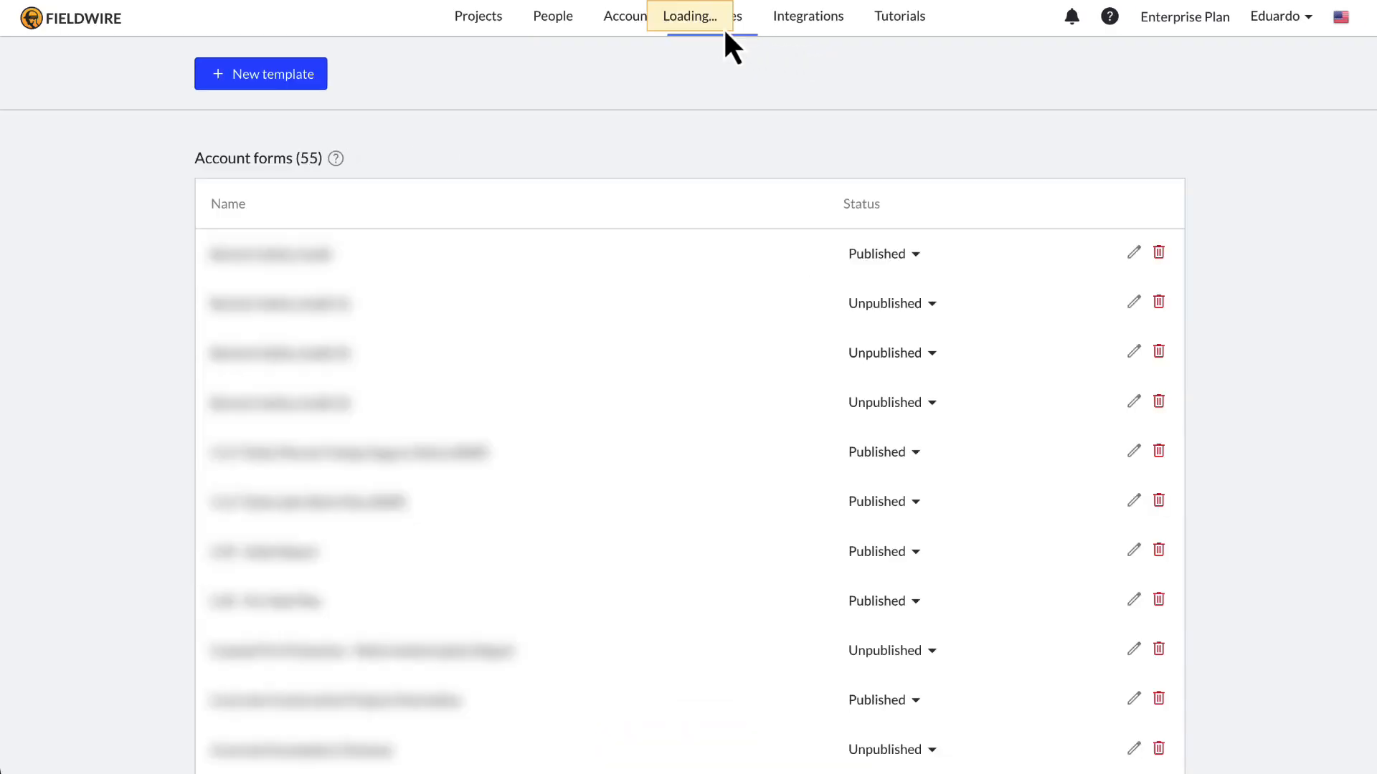
pyautogui.scroll(-10, 710, 381)
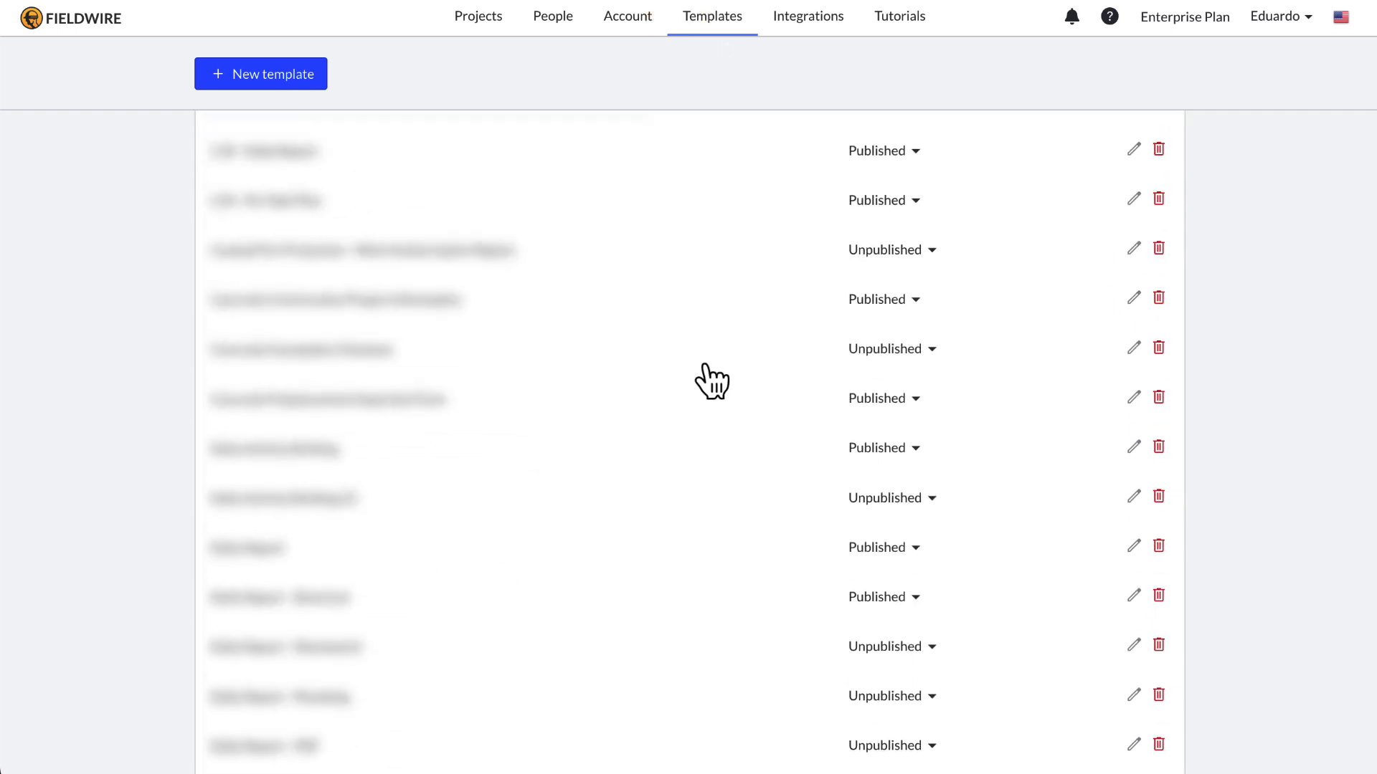
pyautogui.scroll(-10, 710, 380)
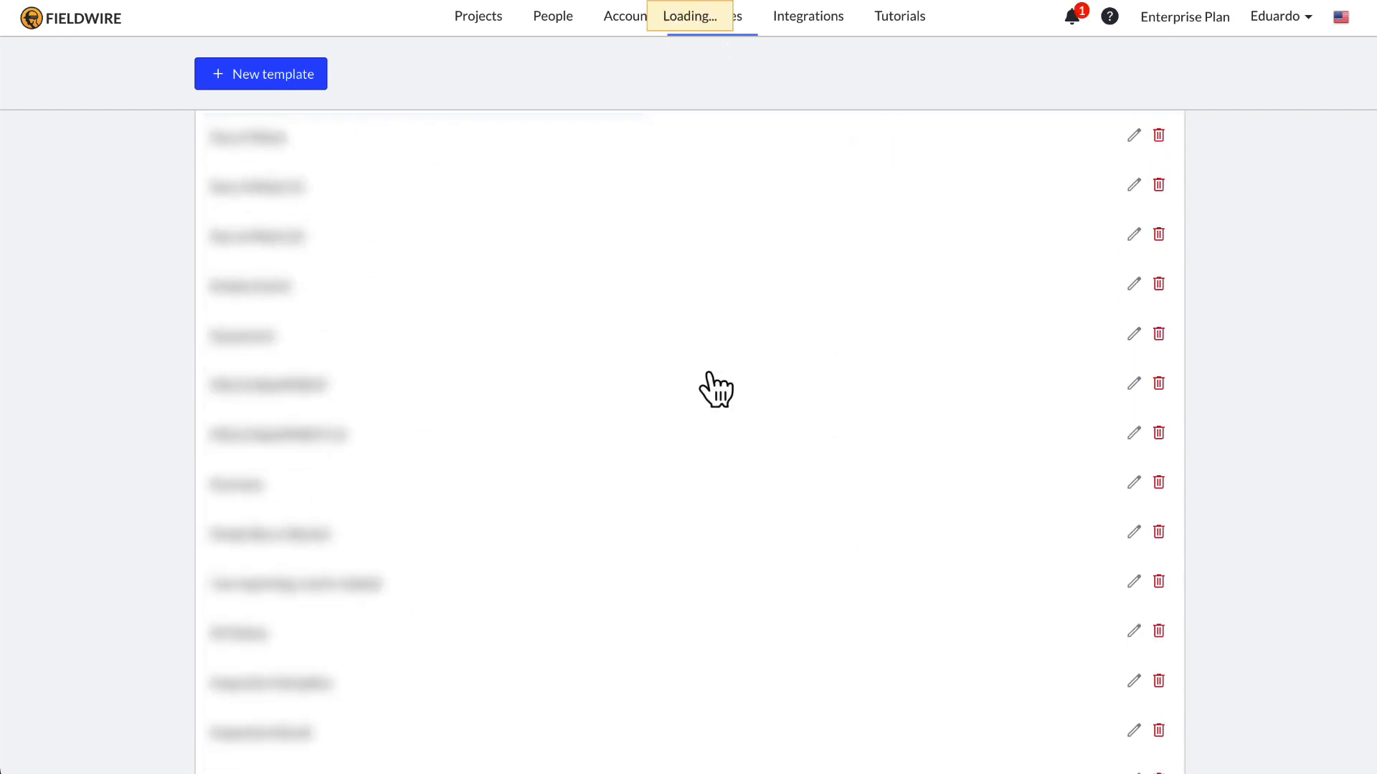
pyautogui.scroll(-10, 716, 390)
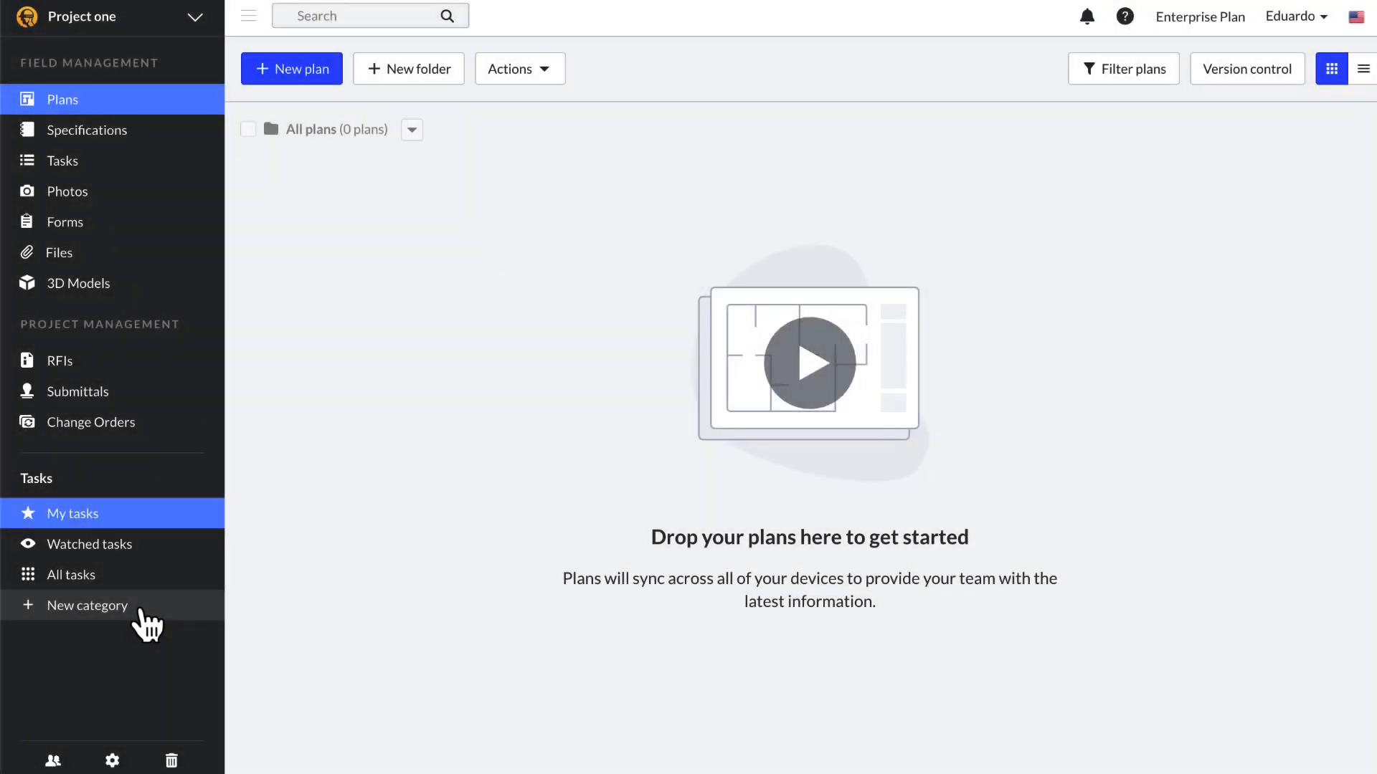
# Step: Paste the site address into Project one's Address setting and save it
pyautogui.click(113, 761)
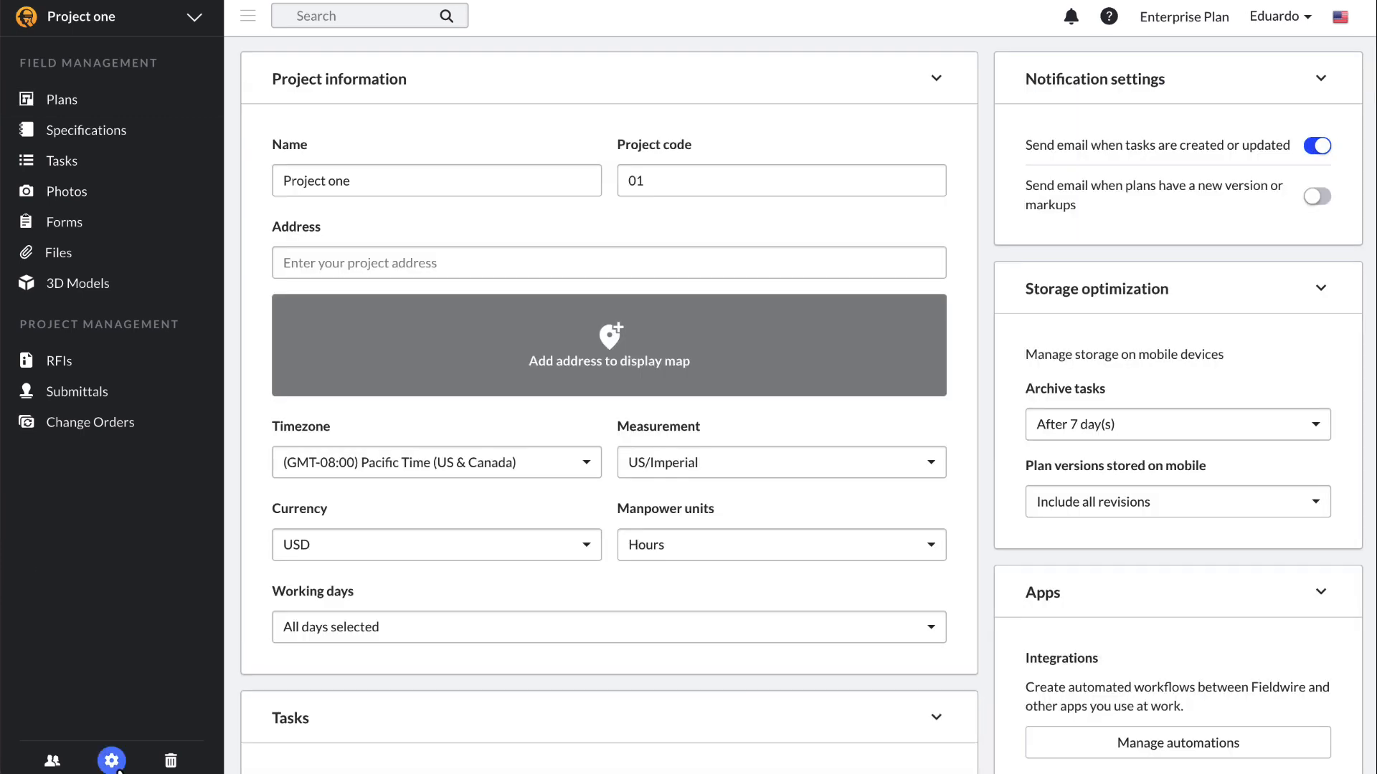
pyautogui.click(394, 251)
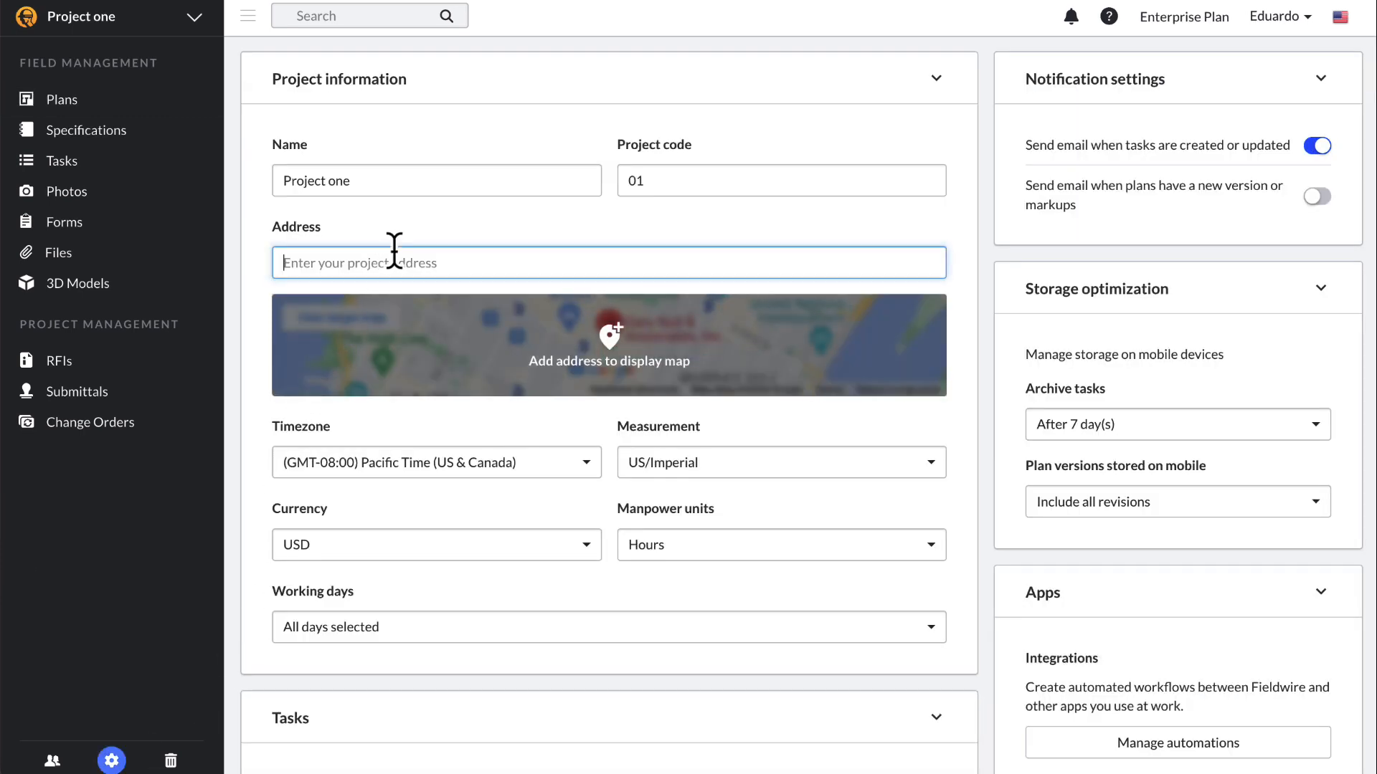
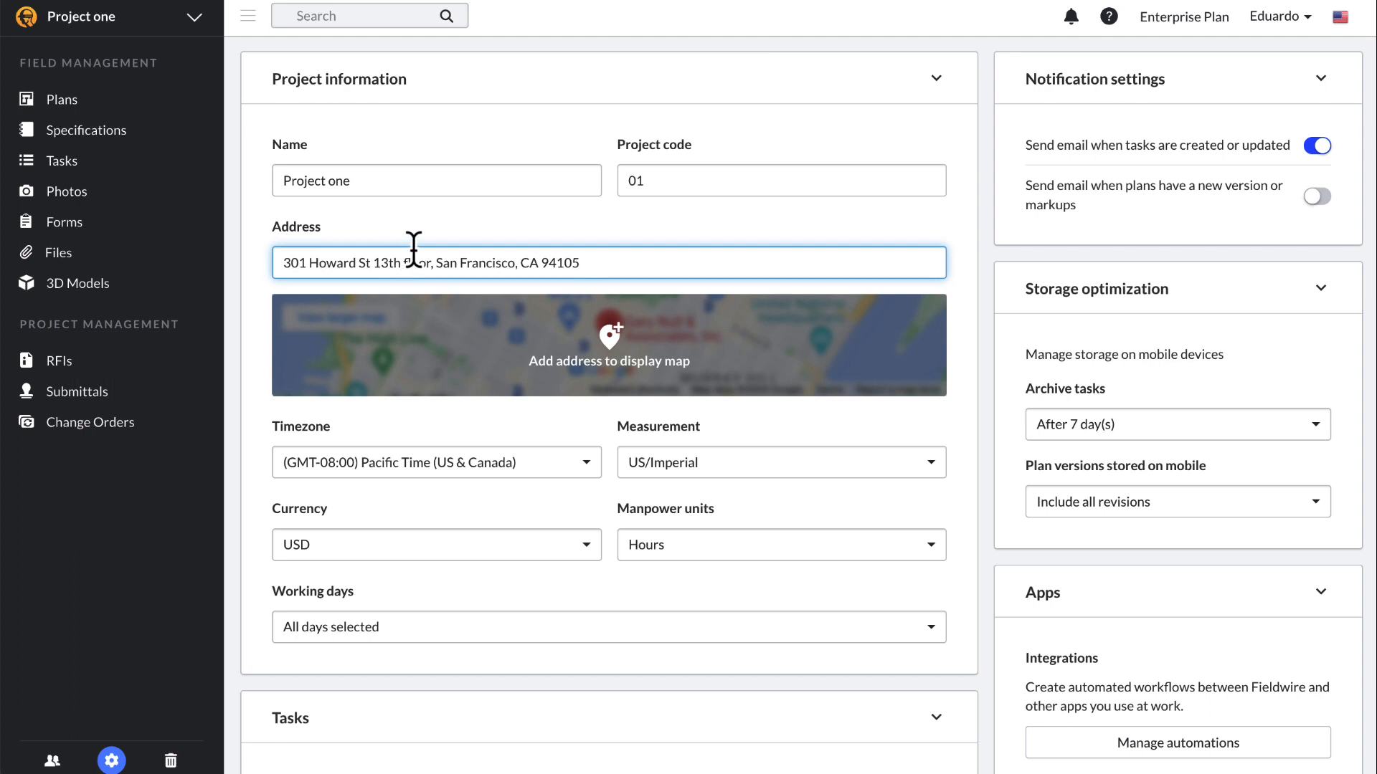
pyautogui.click(657, 236)
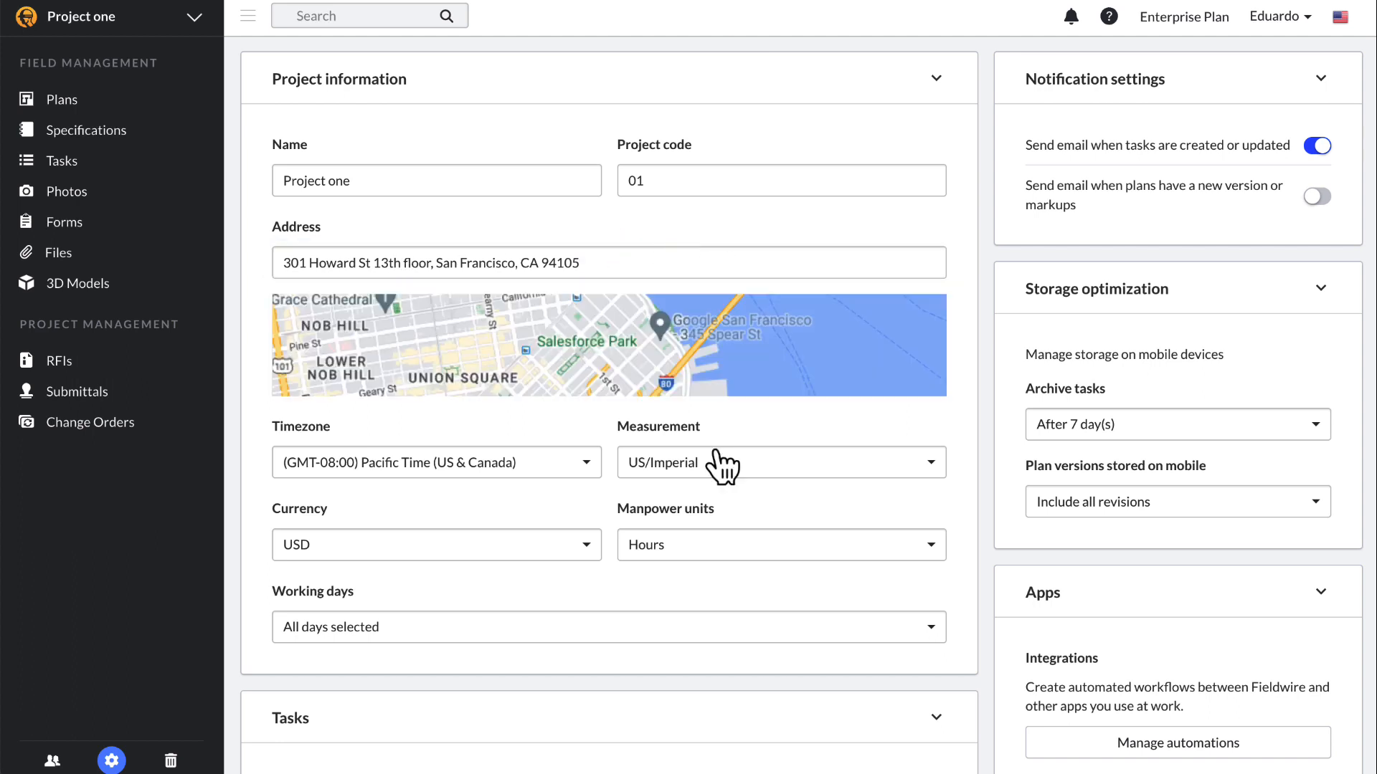
# Step: Limit working days to Monday through Friday by unticking Sunday and Saturday
pyautogui.click(587, 631)
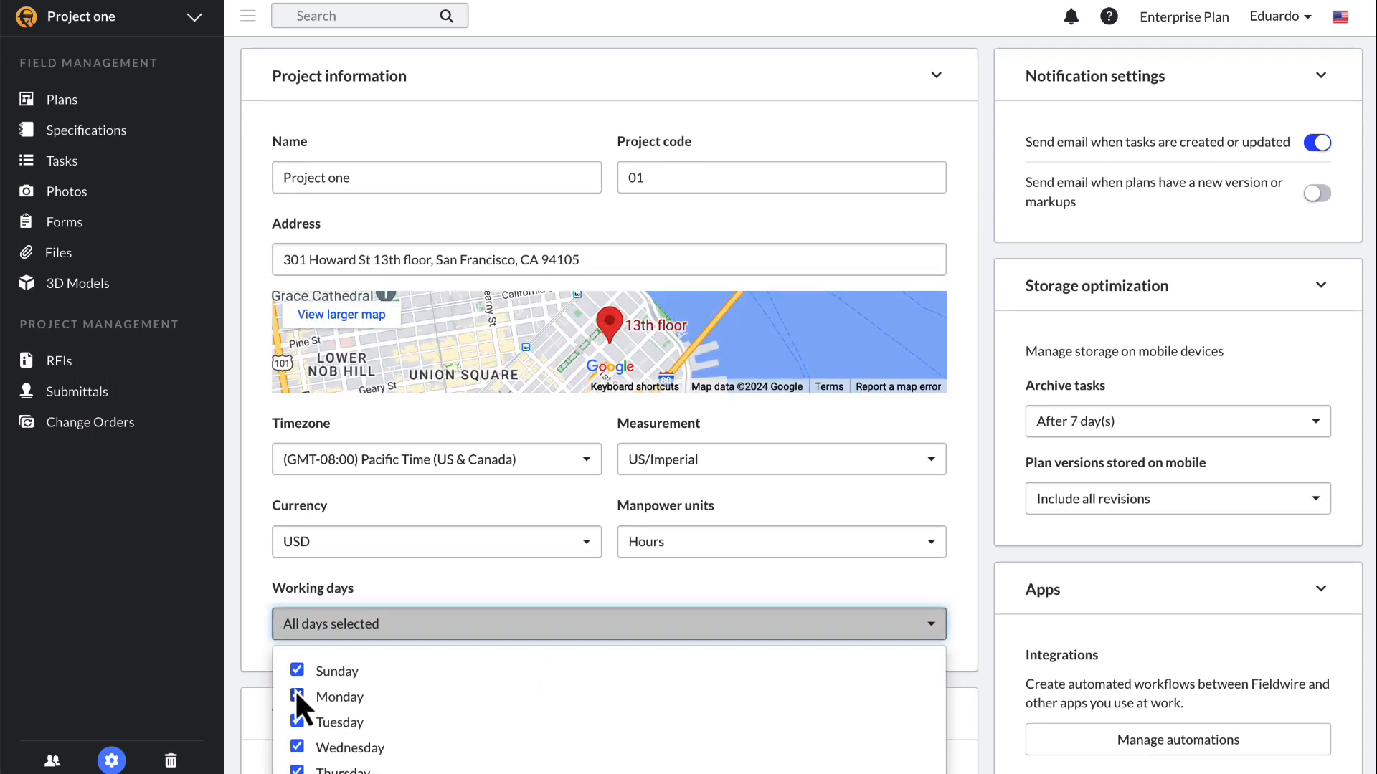
pyautogui.click(298, 670)
pyautogui.scroll(-2, 316, 667)
pyautogui.scroll(-2, 339, 704)
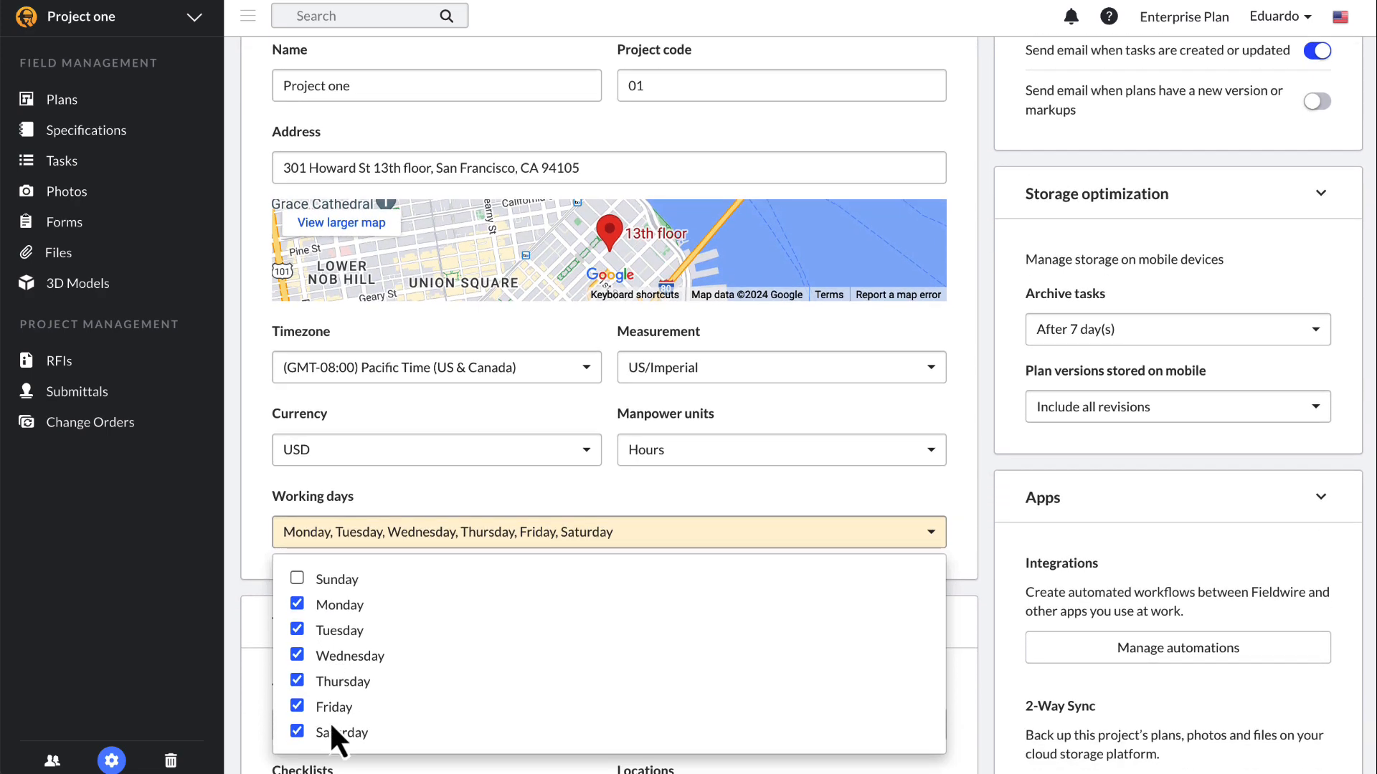
pyautogui.click(297, 732)
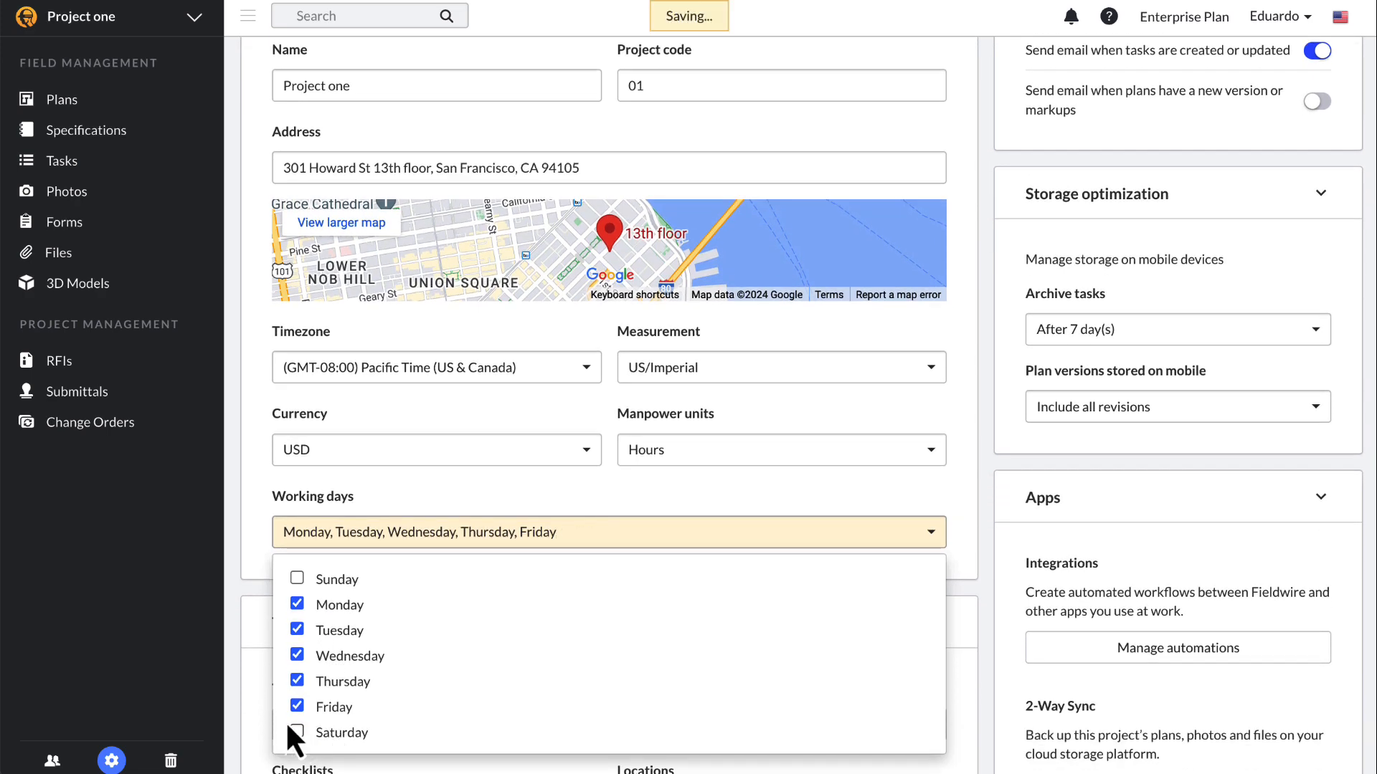
# Step: Enable e-mails for new plan versions or markups and archive mobile tasks after 90 days
pyautogui.click(252, 684)
pyautogui.scroll(2, 1297, 162)
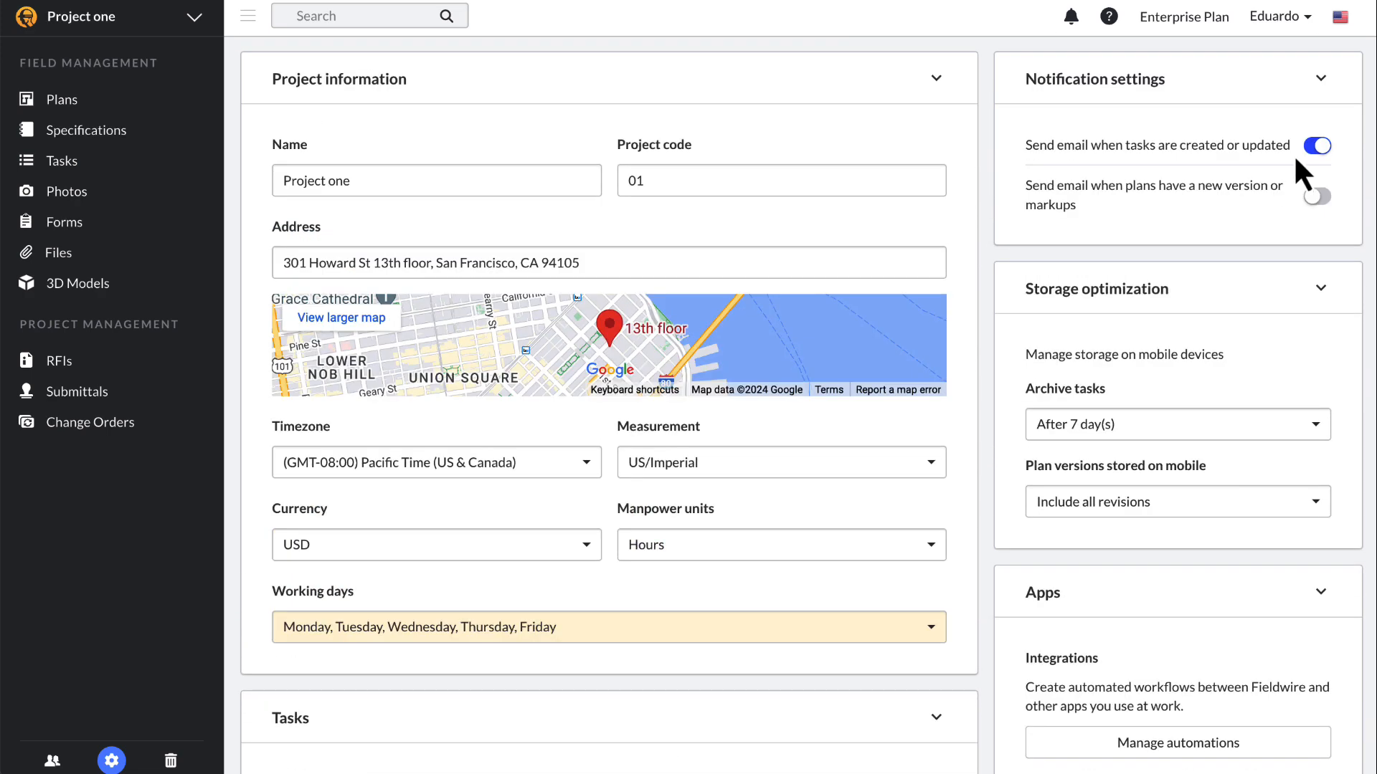
pyautogui.click(1317, 196)
pyautogui.click(1273, 425)
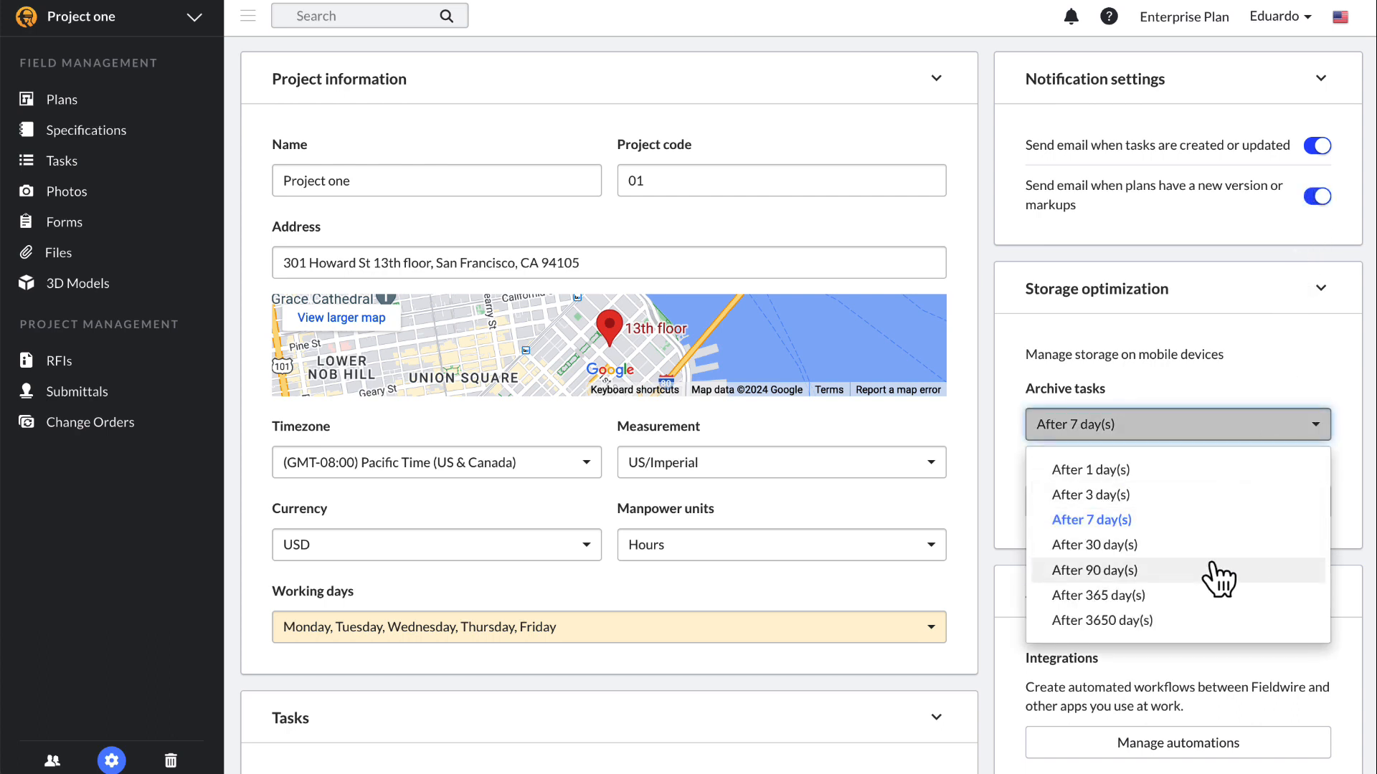
pyautogui.click(1199, 587)
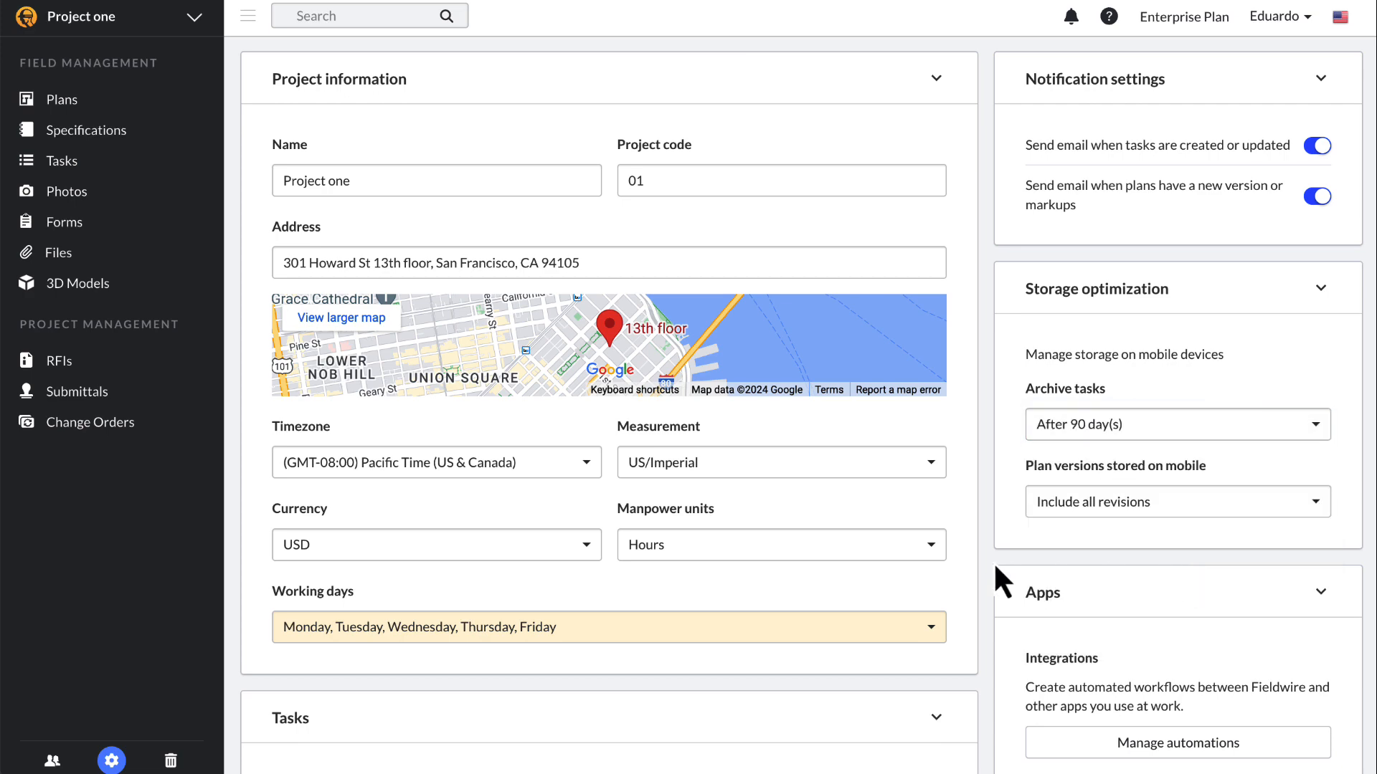
# Step: Look at the report colour and logo settings, then close them
pyautogui.scroll(-10, 993, 562)
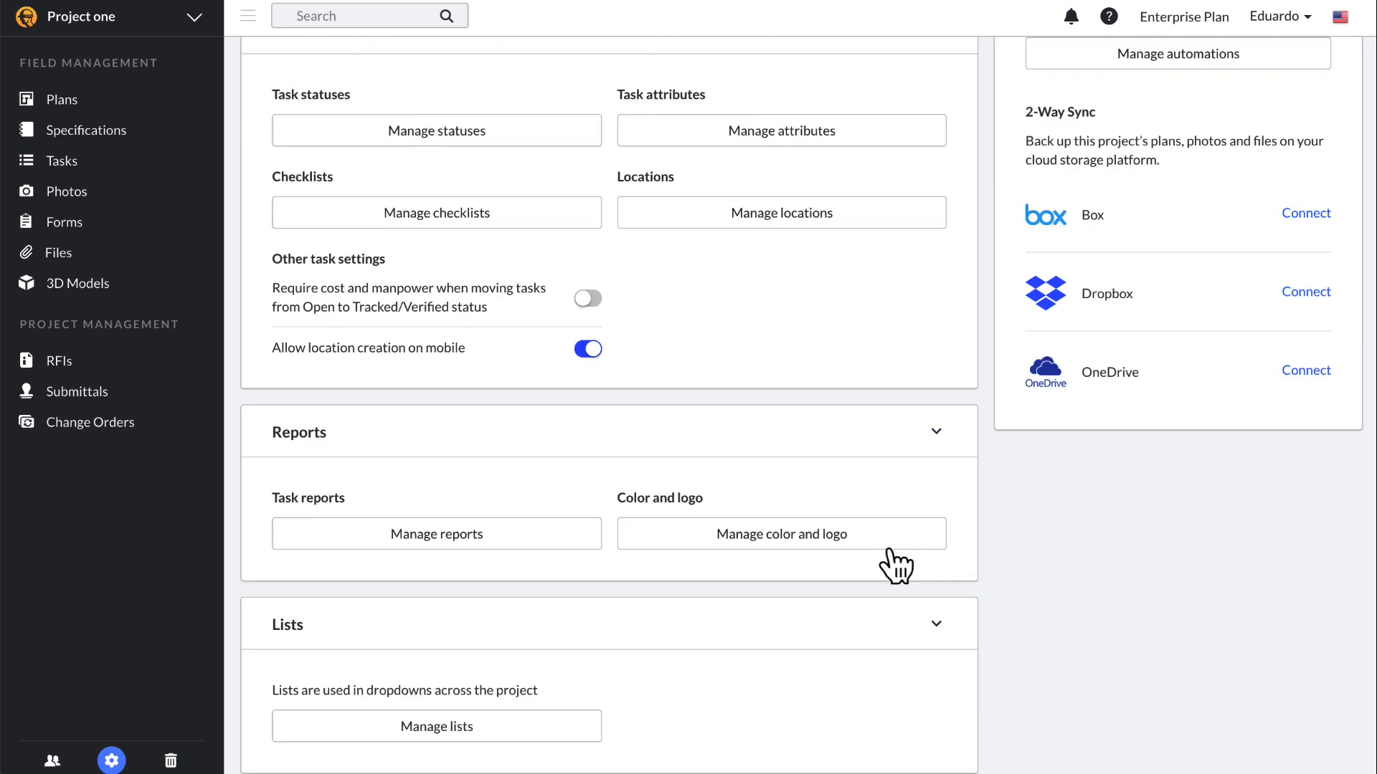
pyautogui.click(877, 545)
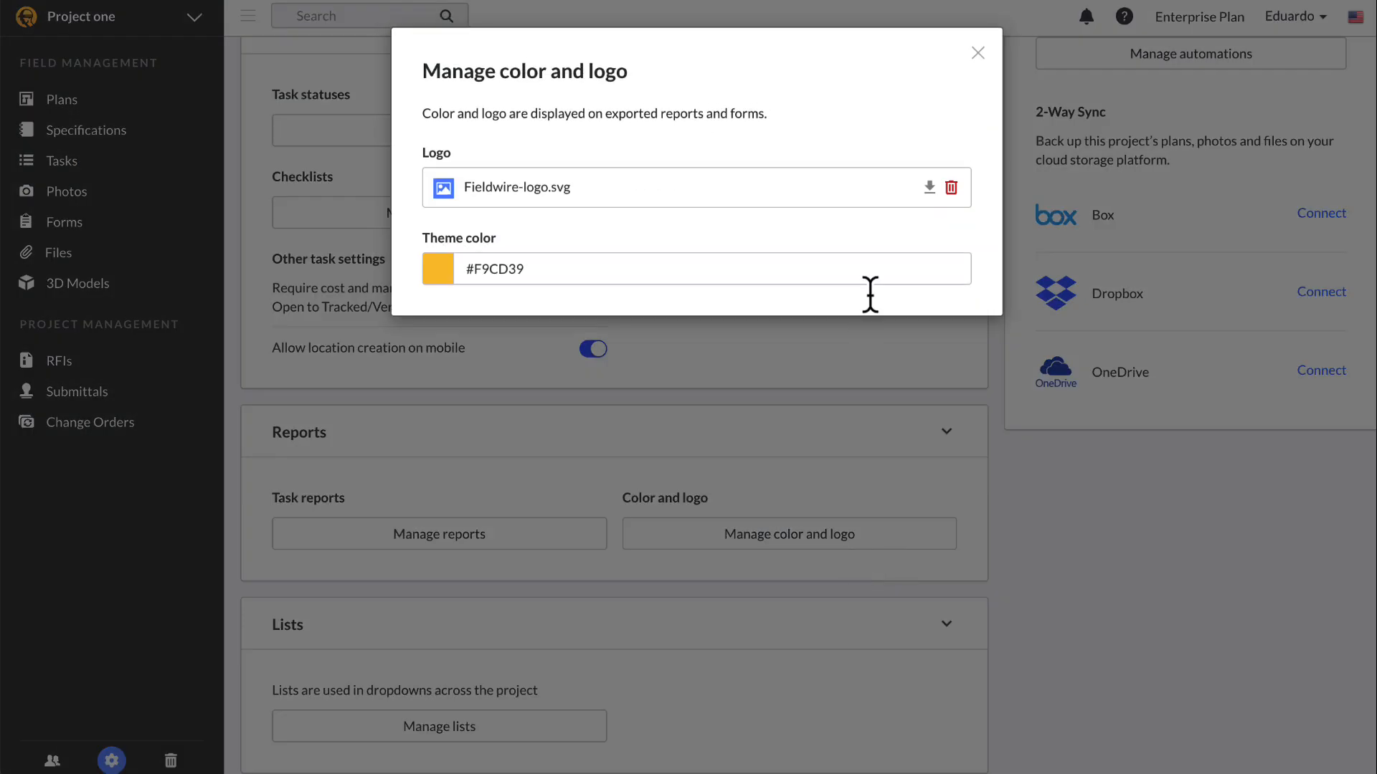
pyautogui.click(978, 53)
pyautogui.scroll(3, 801, 398)
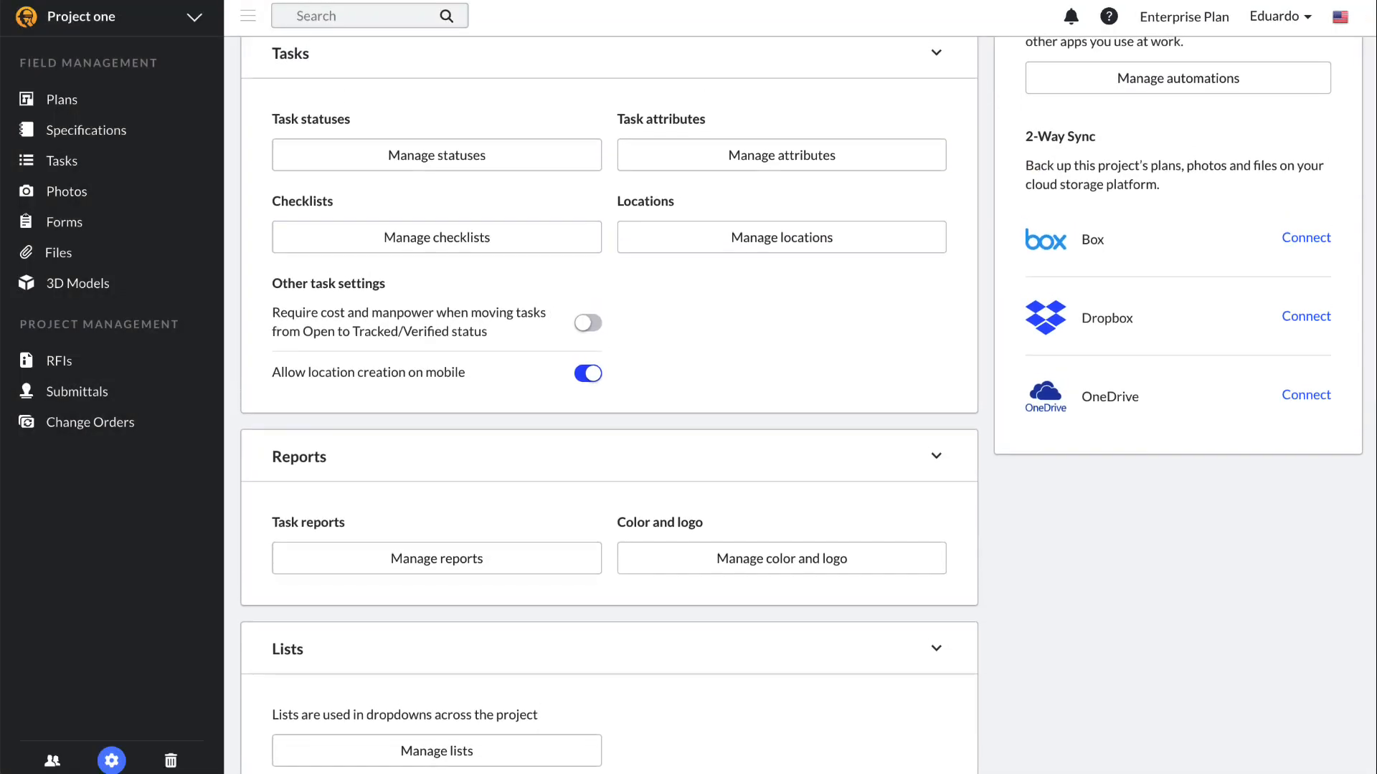
pyautogui.scroll(2, 801, 398)
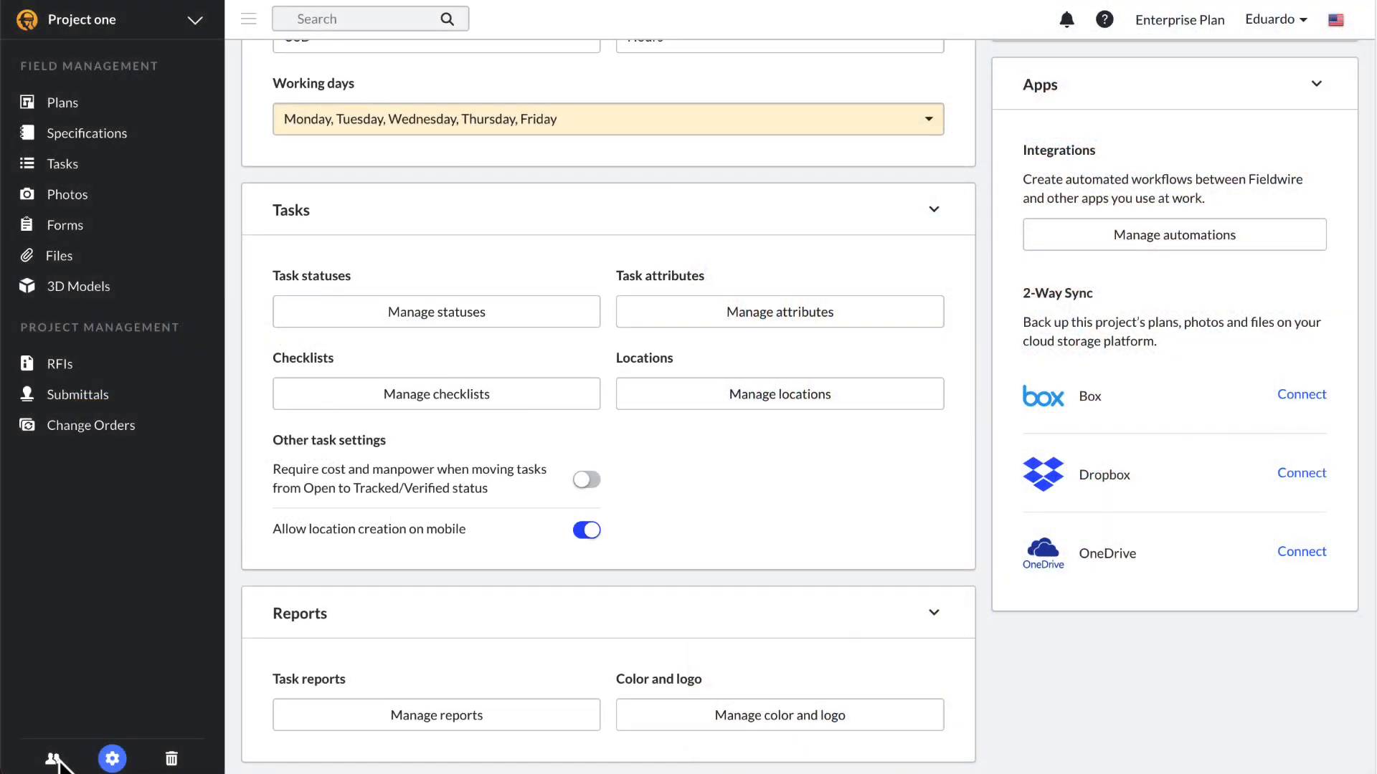
# Step: In Project one's users list, add a company named 'Fieldwire' with code FW
pyautogui.click(54, 759)
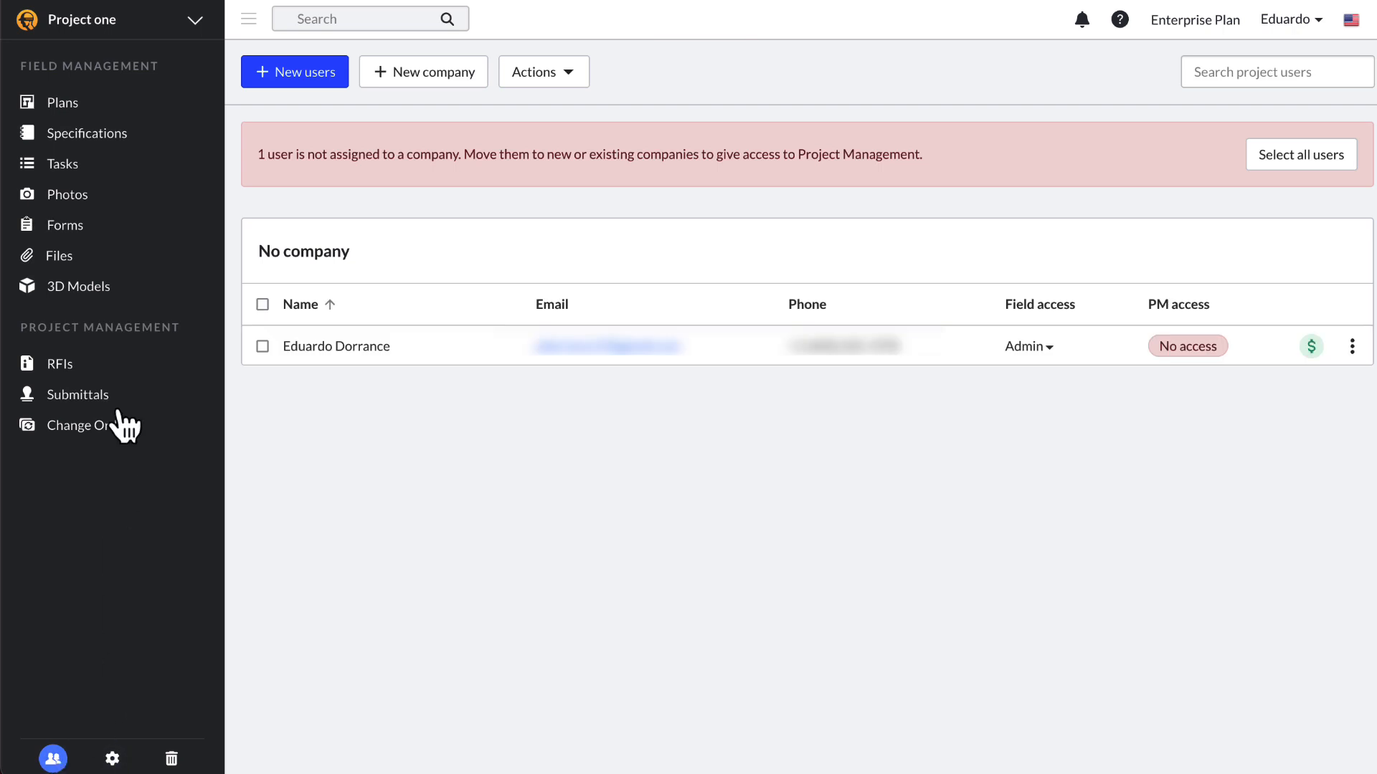
pyautogui.click(439, 91)
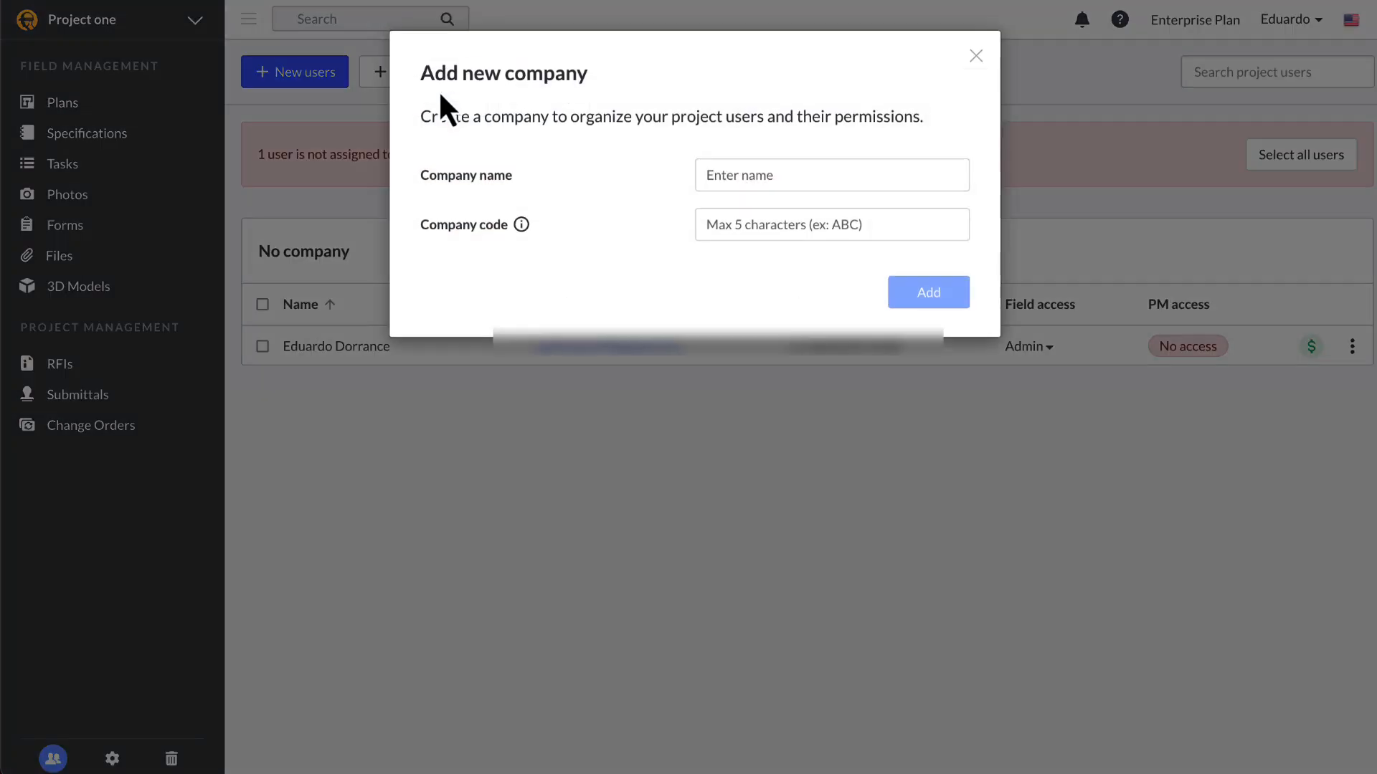
pyautogui.click(793, 173)
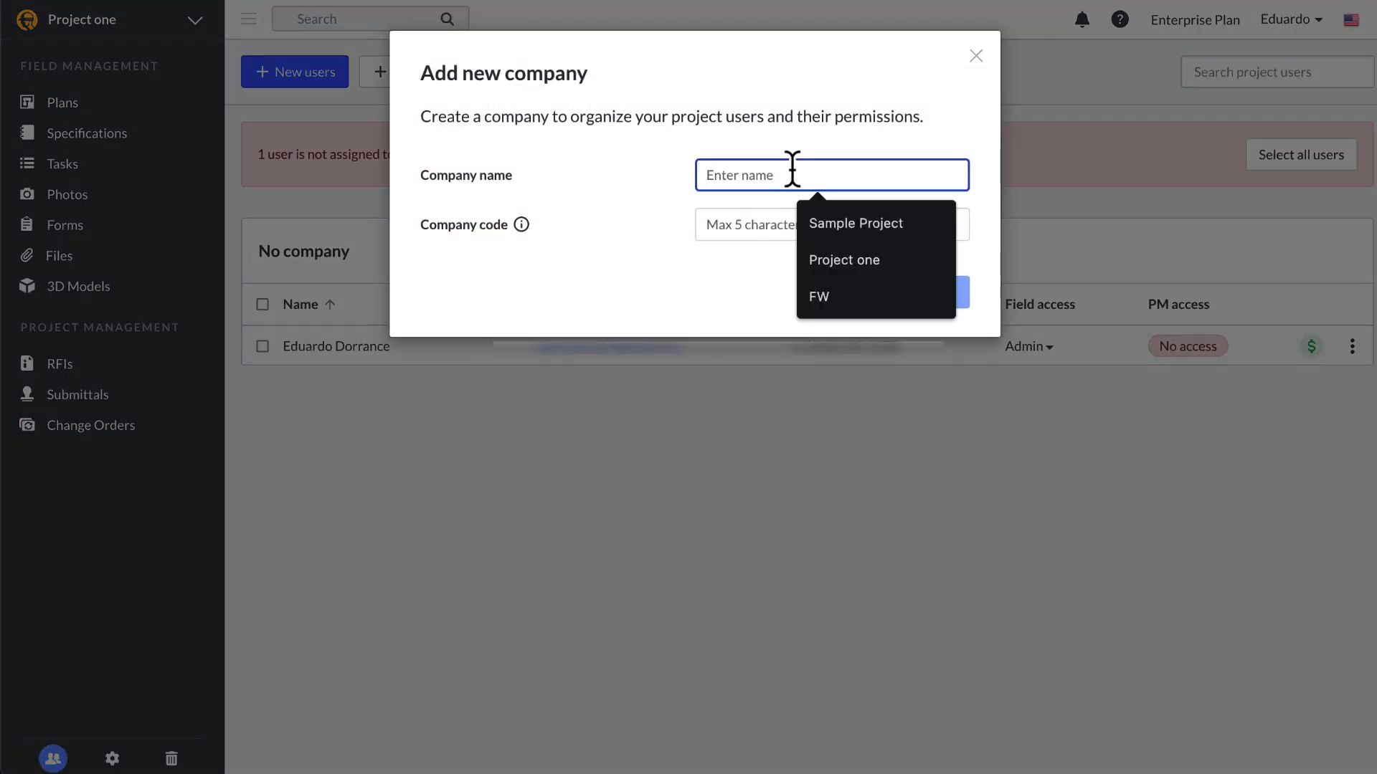
pyautogui.write('Fieldwire')
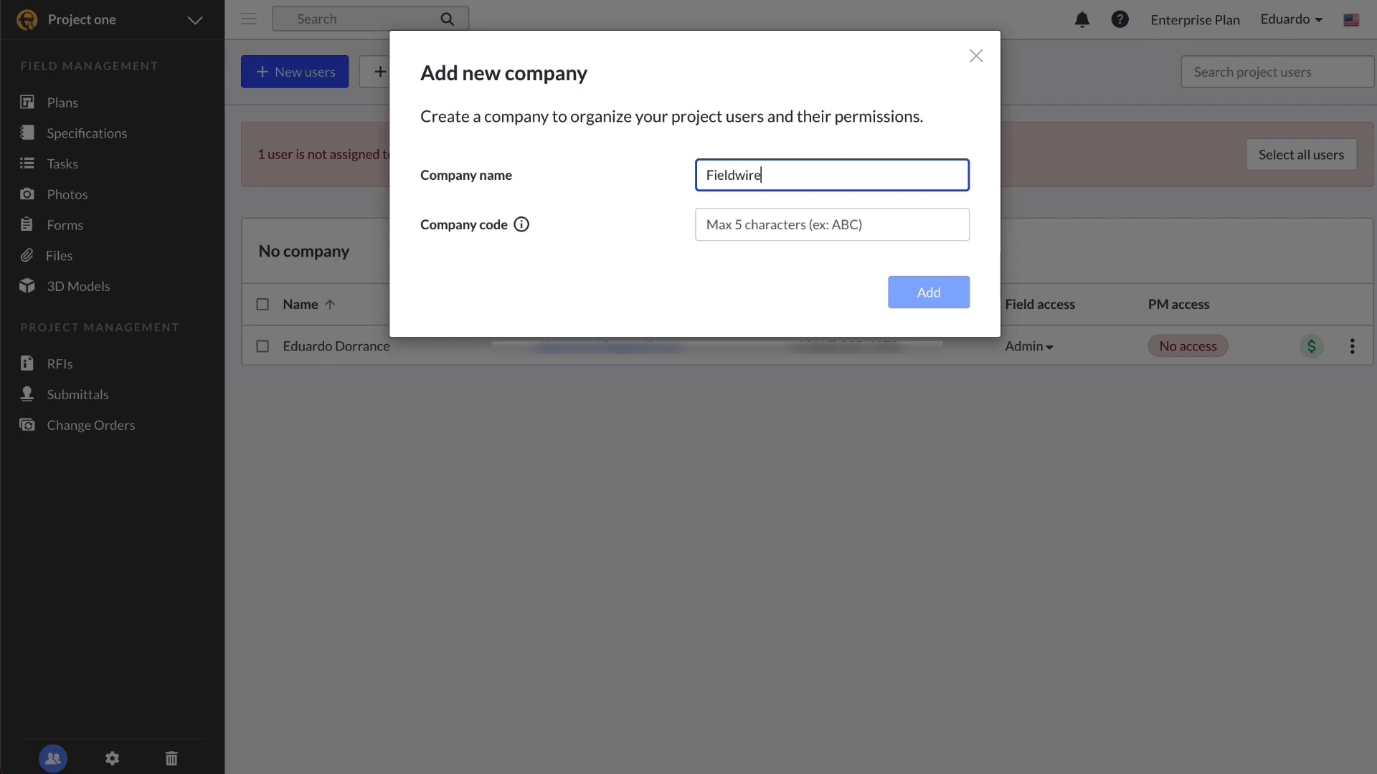
pyautogui.click(812, 221)
pyautogui.write('F')
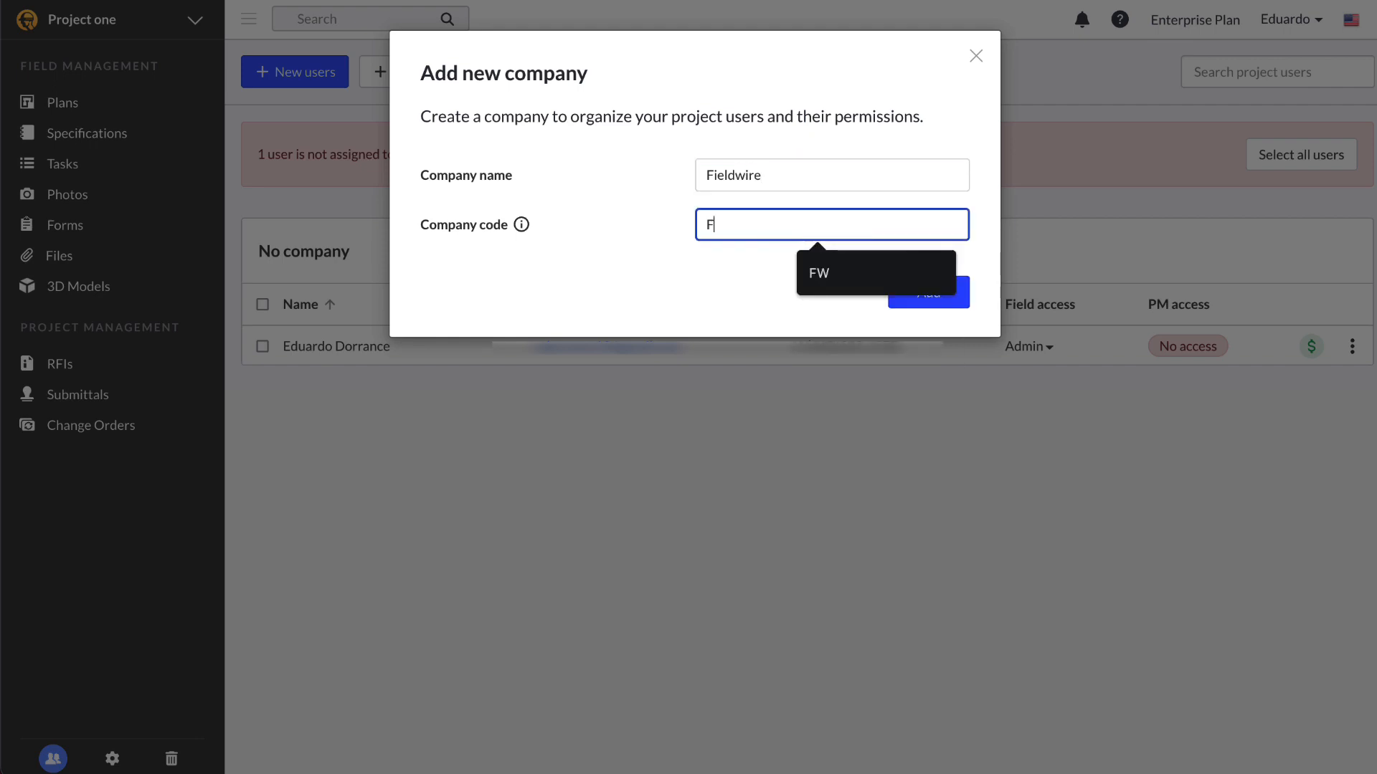
pyautogui.write('W')
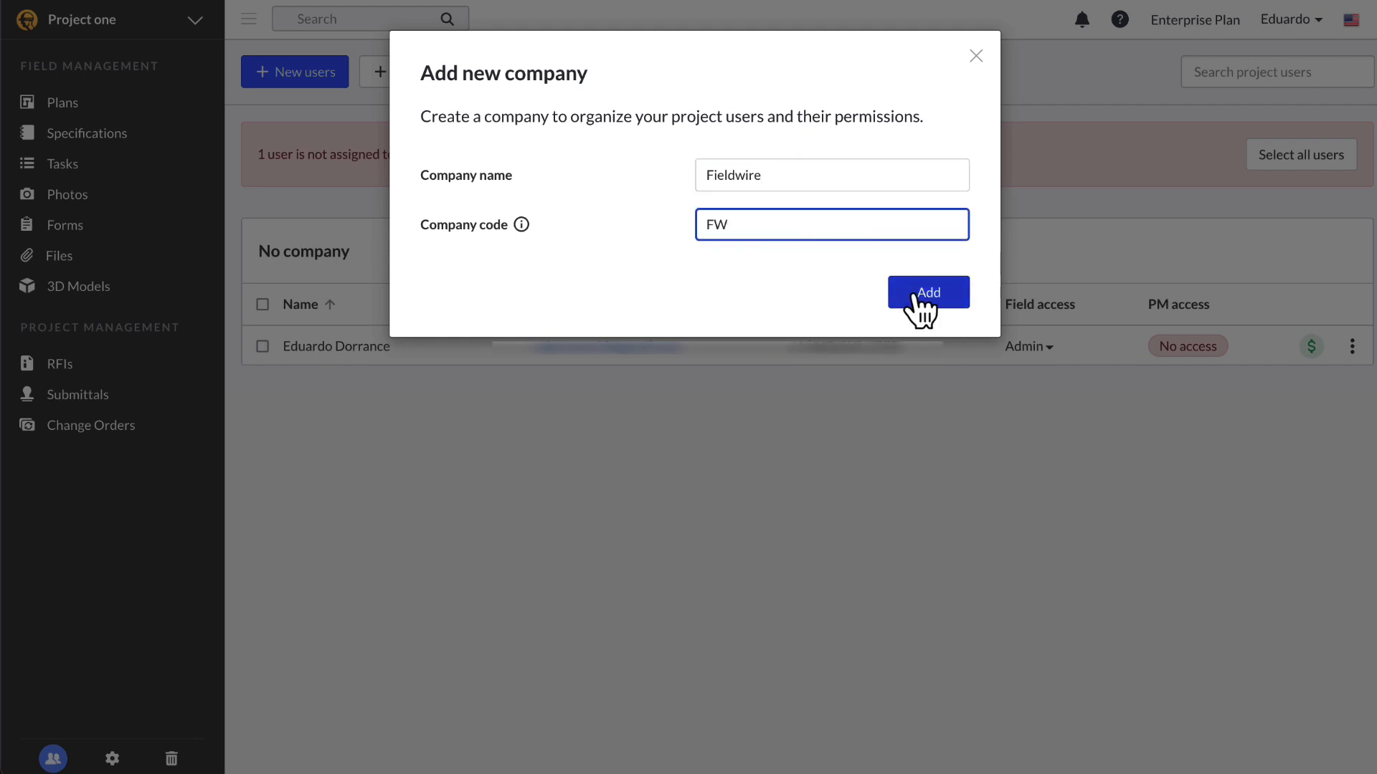
pyautogui.click(916, 295)
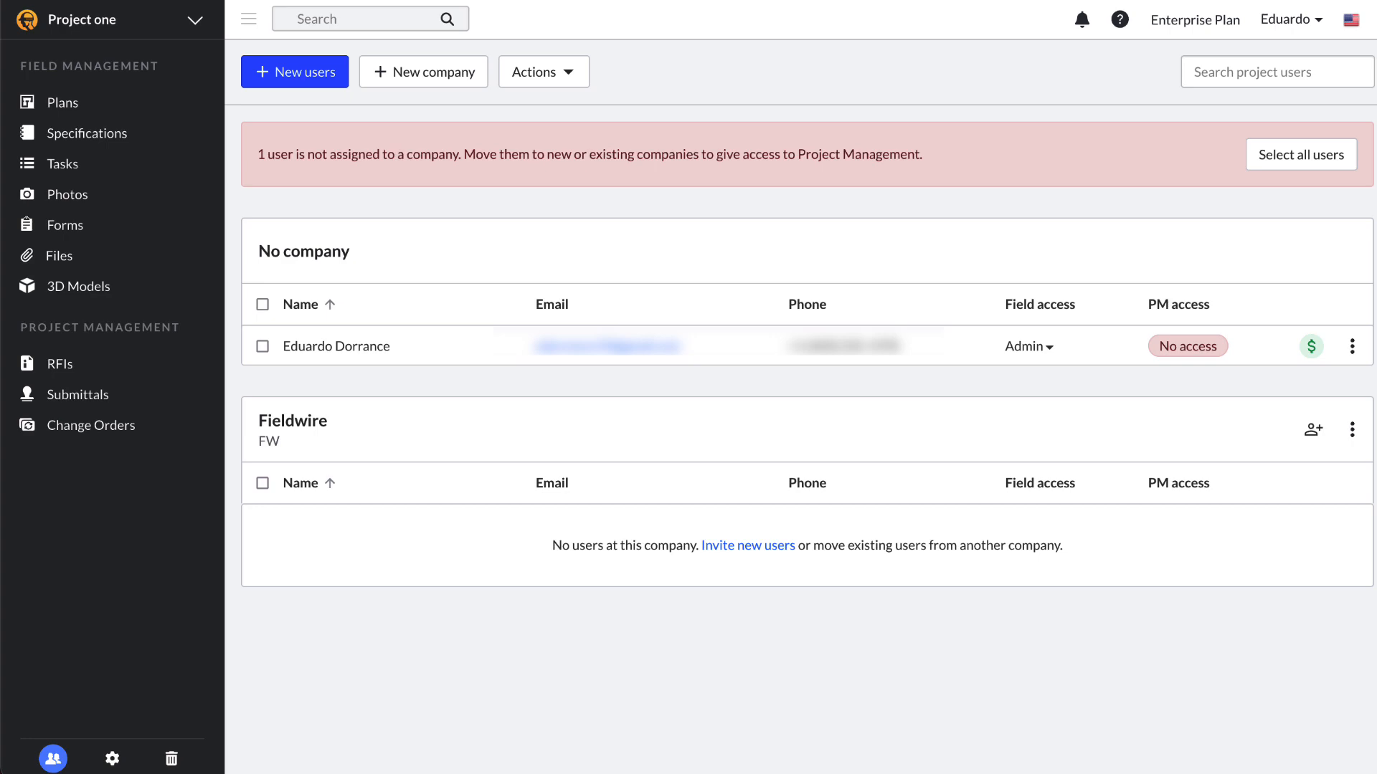
# Step: Add company 'Vendor' with code VEN, then confirm Fieldwire as the lead company
pyautogui.click(438, 73)
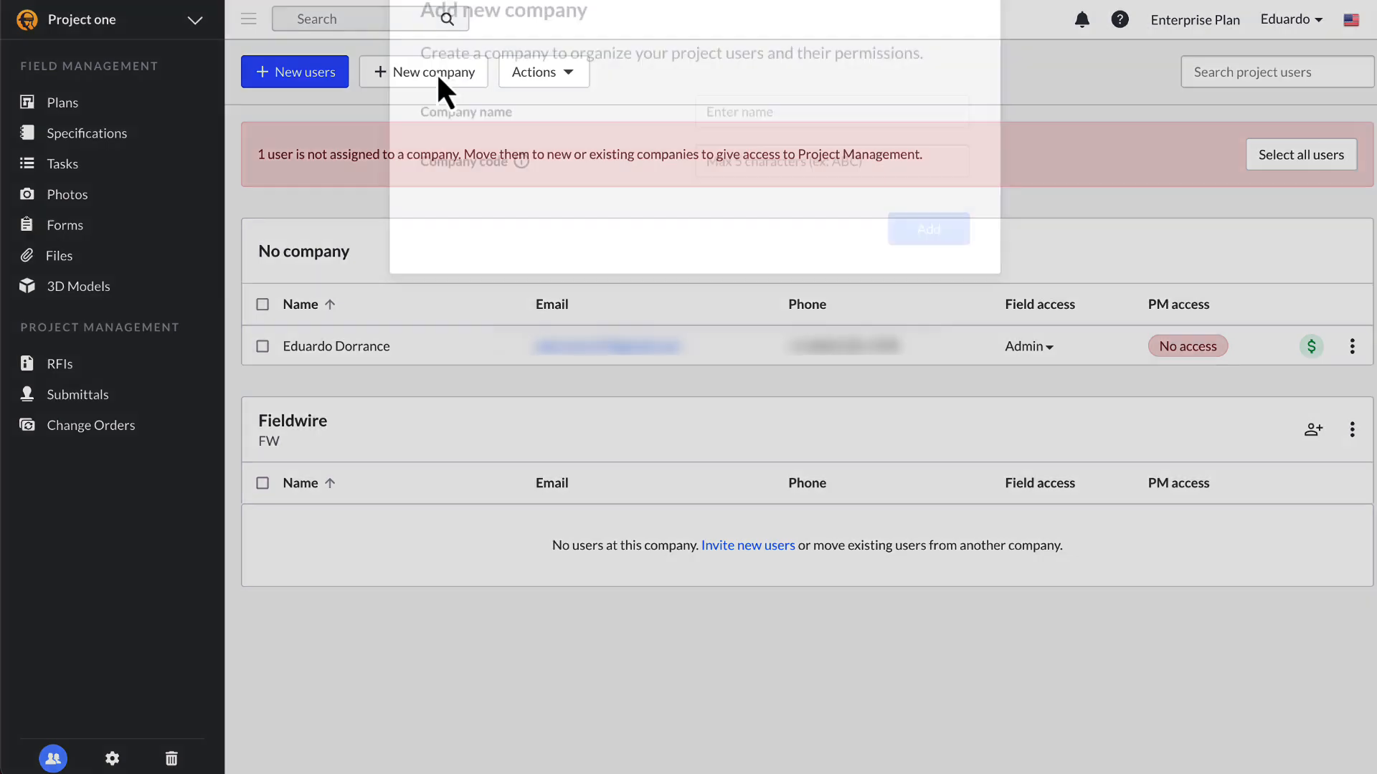
pyautogui.click(760, 172)
pyautogui.write('Vendor')
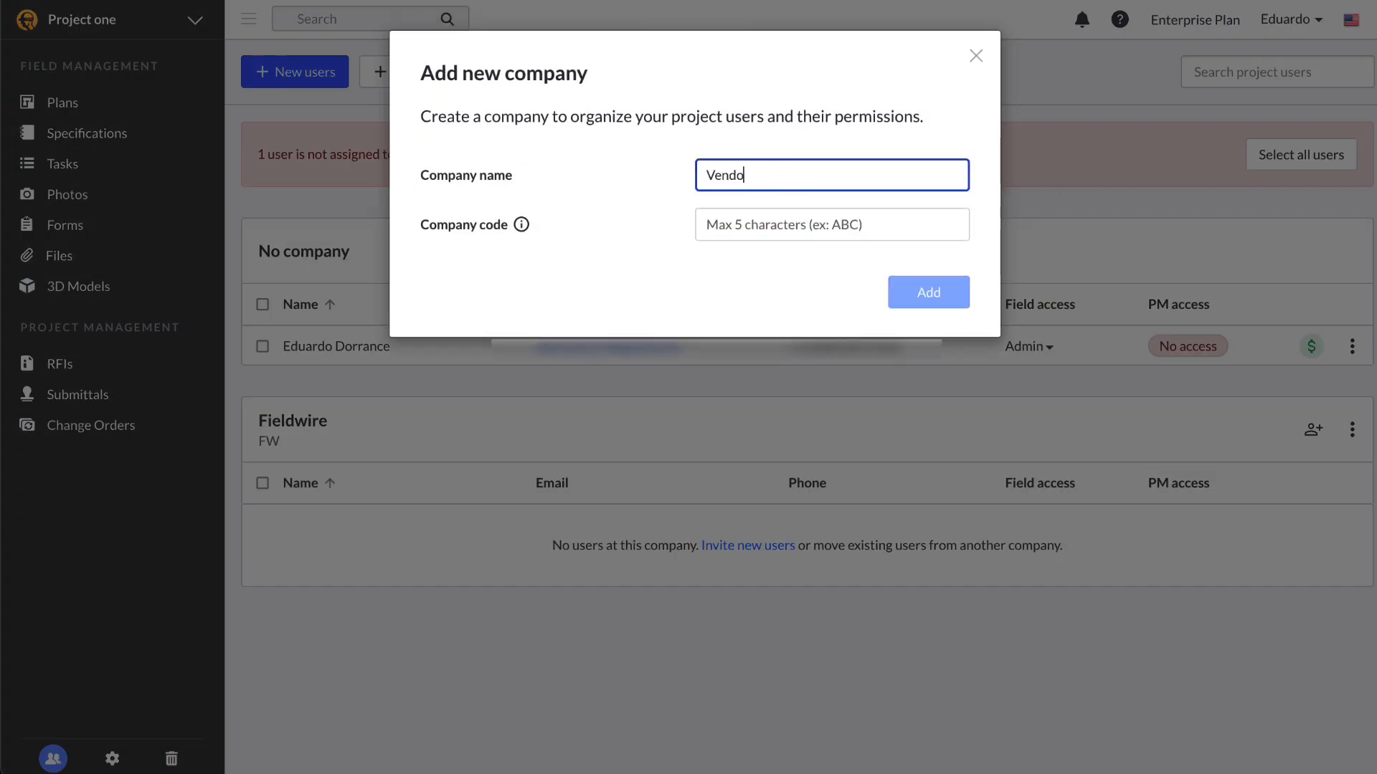
pyautogui.click(787, 215)
pyautogui.write('VEN')
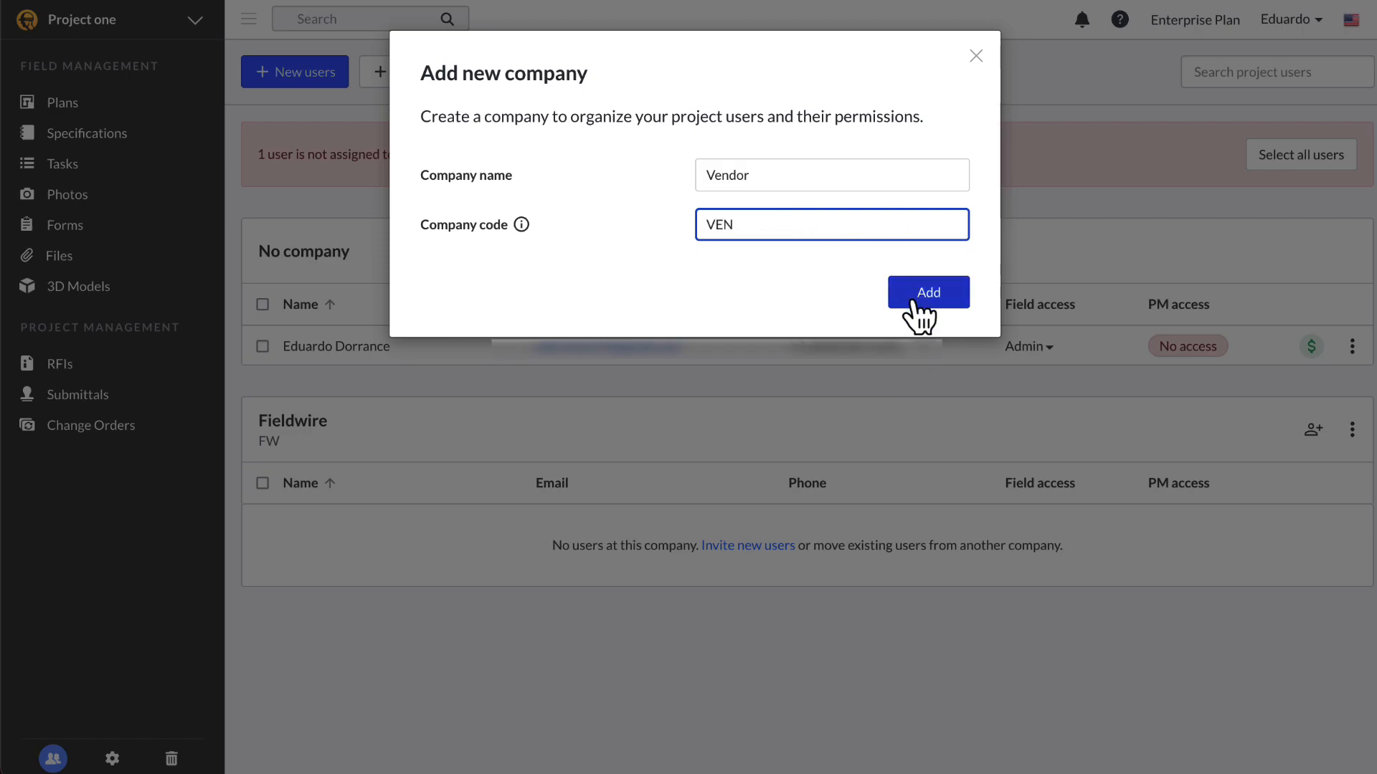
pyautogui.click(920, 296)
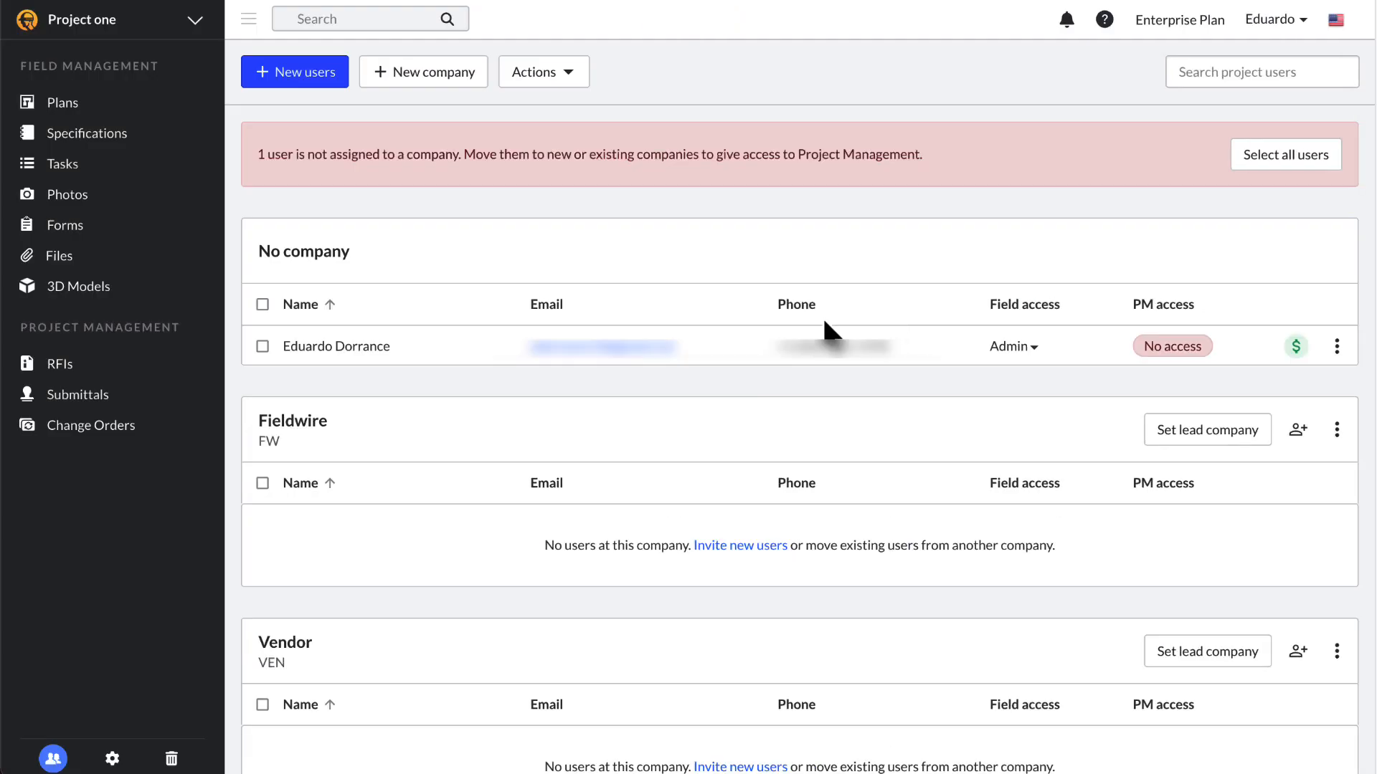
pyautogui.click(1202, 437)
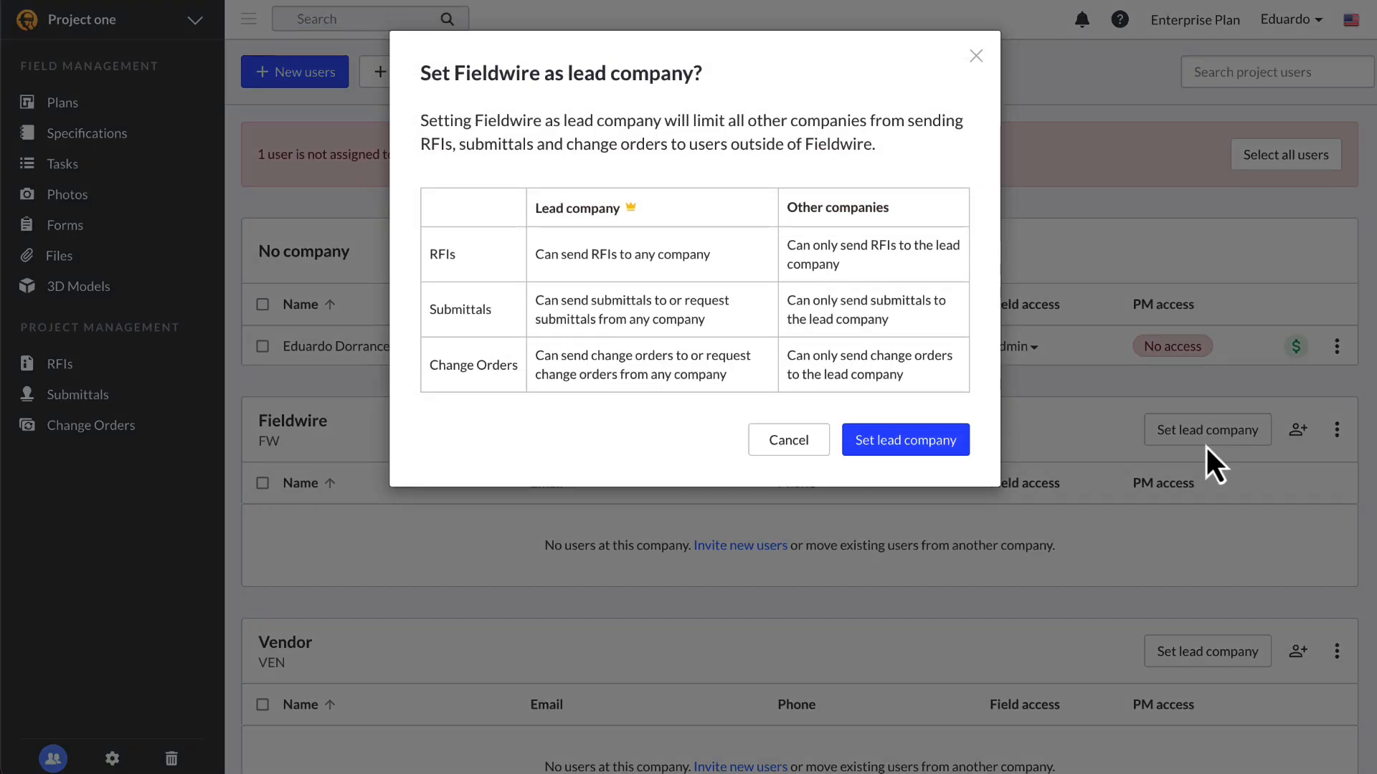
pyautogui.click(942, 452)
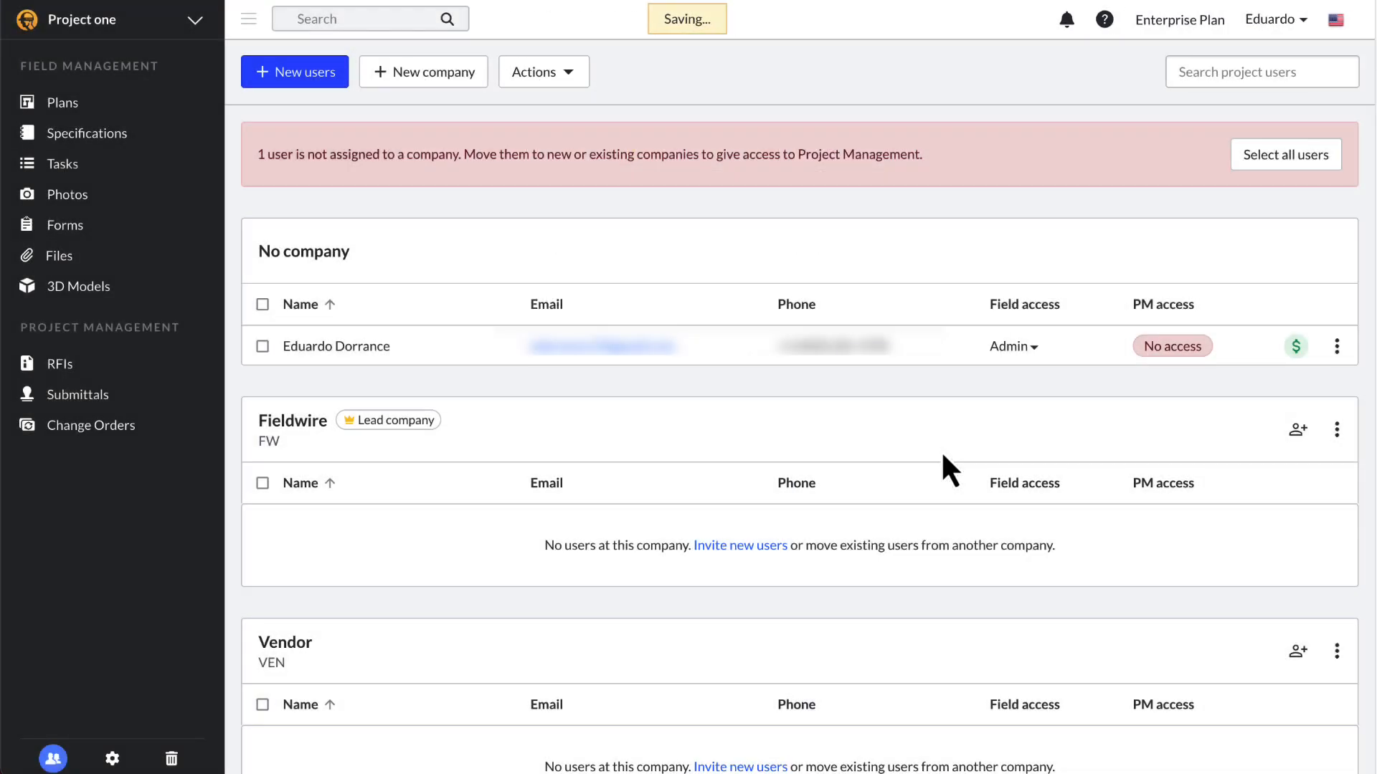
# Step: Enter the new user's e-mail under New users, choose company Fieldwire, and send the invitation
pyautogui.click(320, 84)
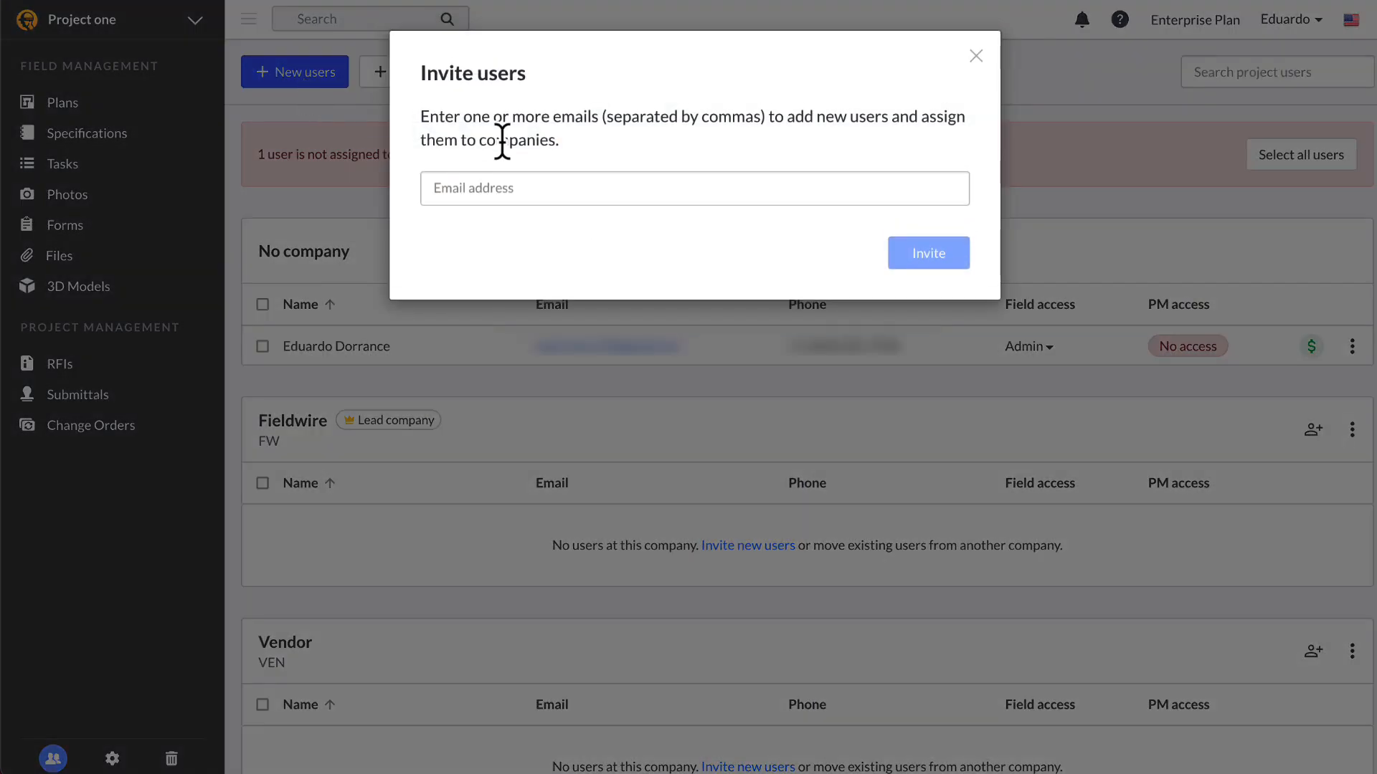
pyautogui.click(523, 181)
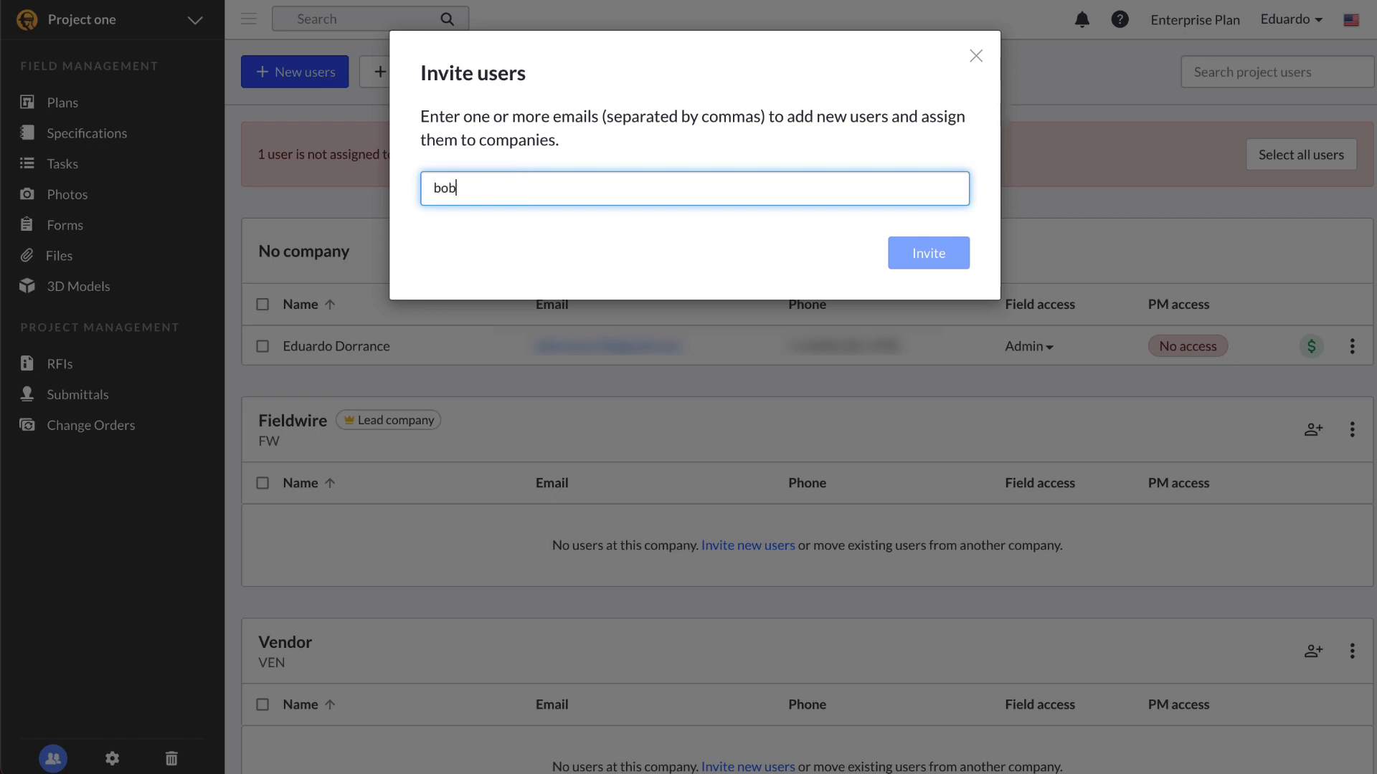
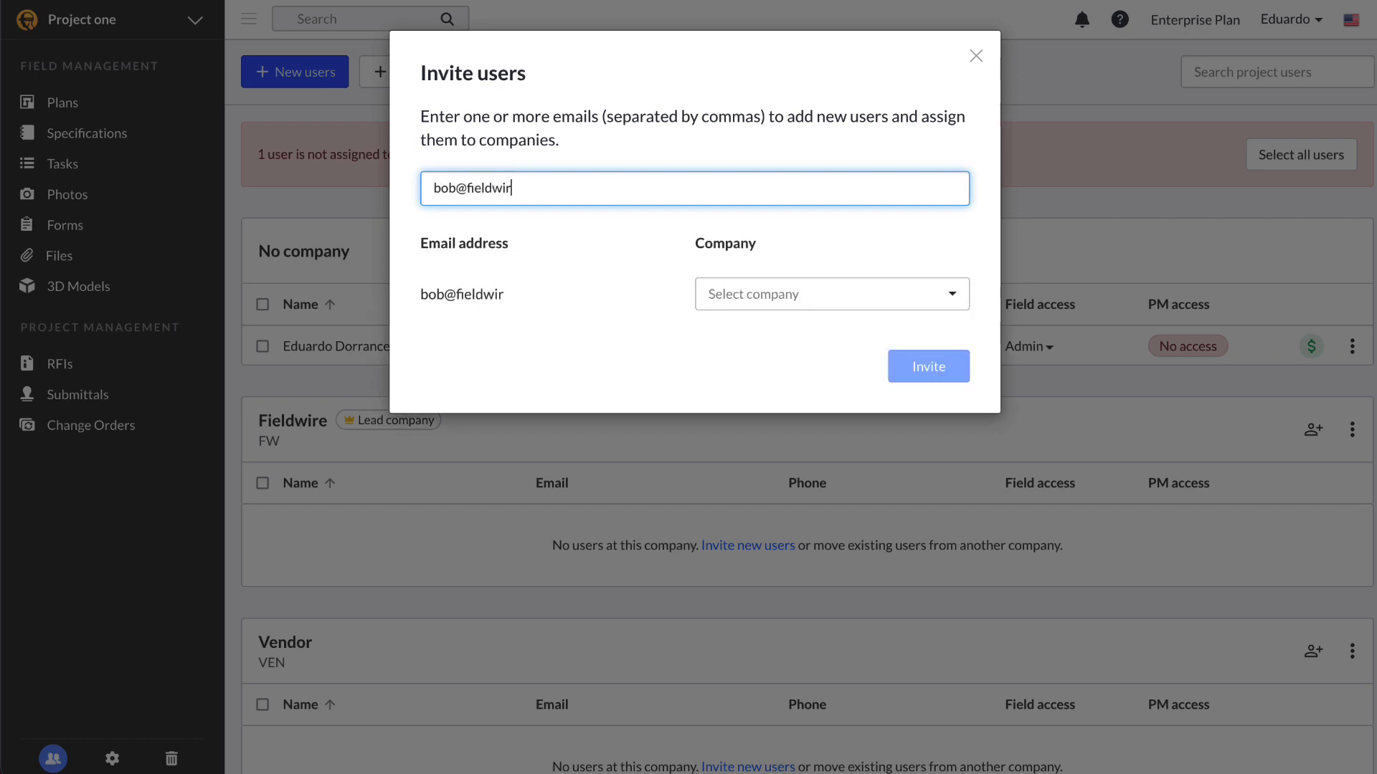
pyautogui.click(766, 301)
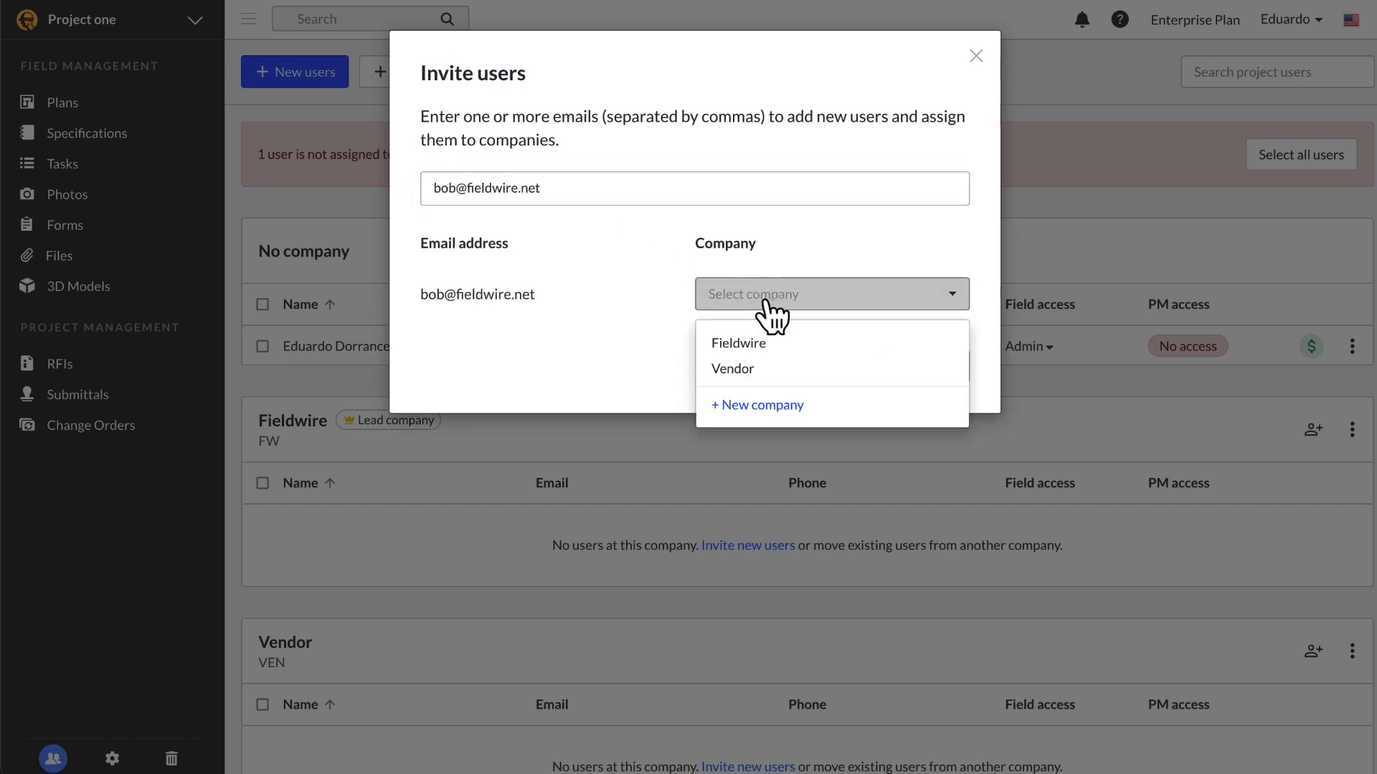
pyautogui.click(789, 351)
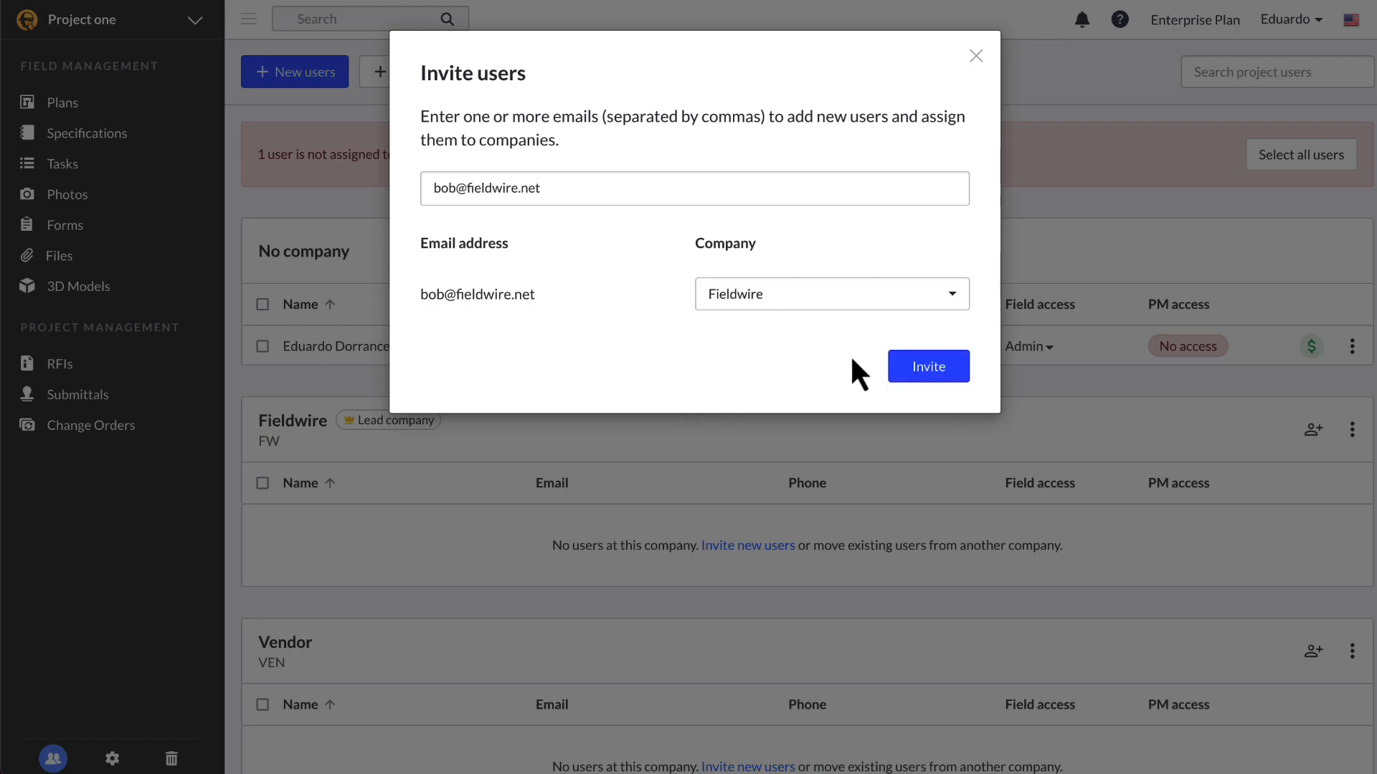
pyautogui.click(925, 370)
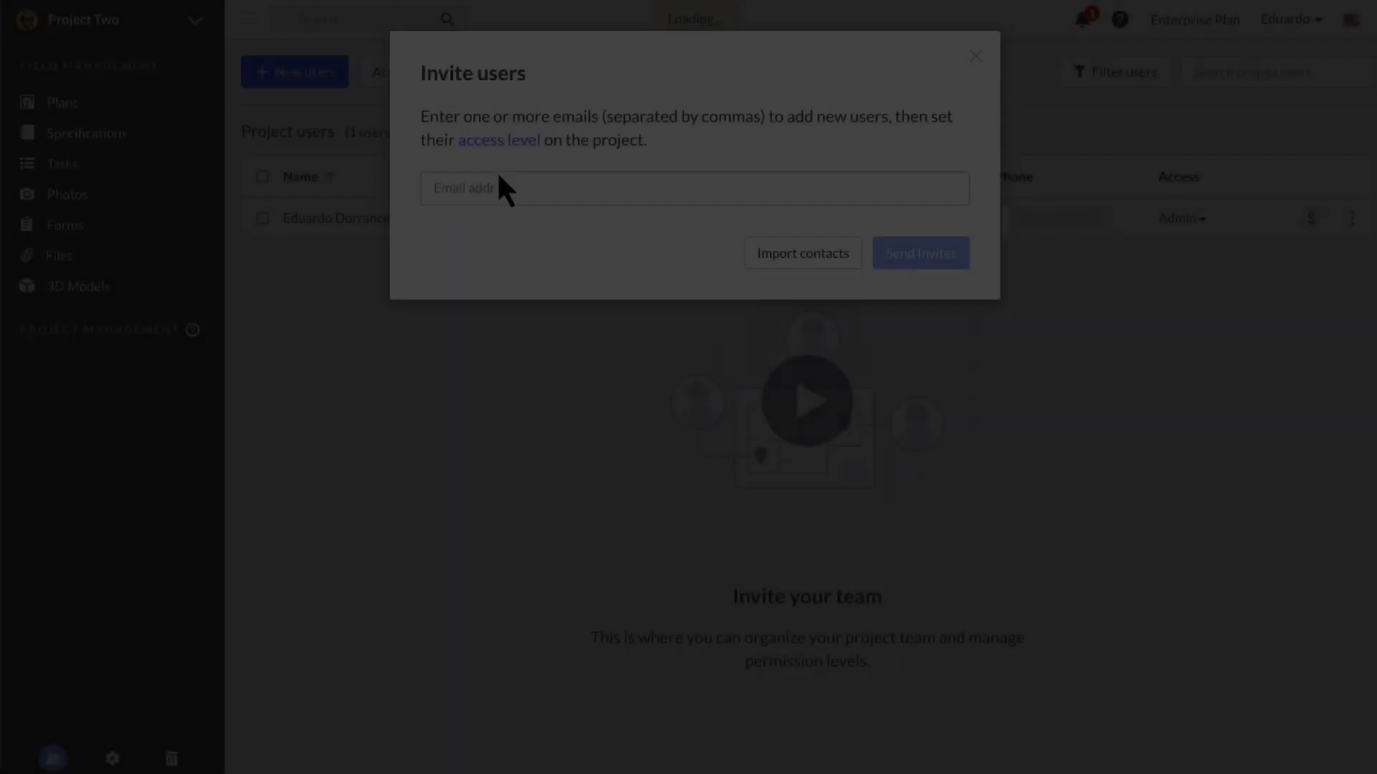
# Step: Add the same user's suggested e-mail to Project Two's invite list, initially at Member access
pyautogui.write('bob')
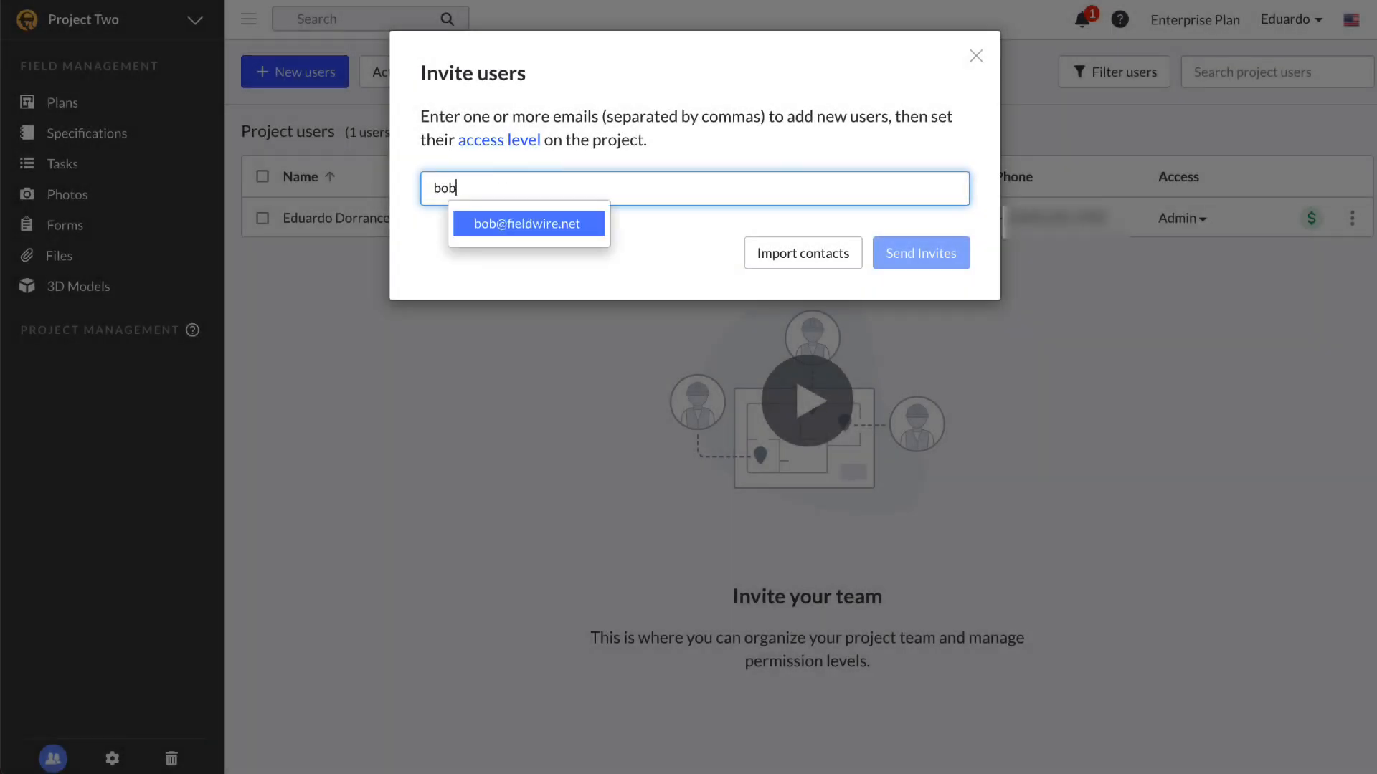
pyautogui.click(516, 222)
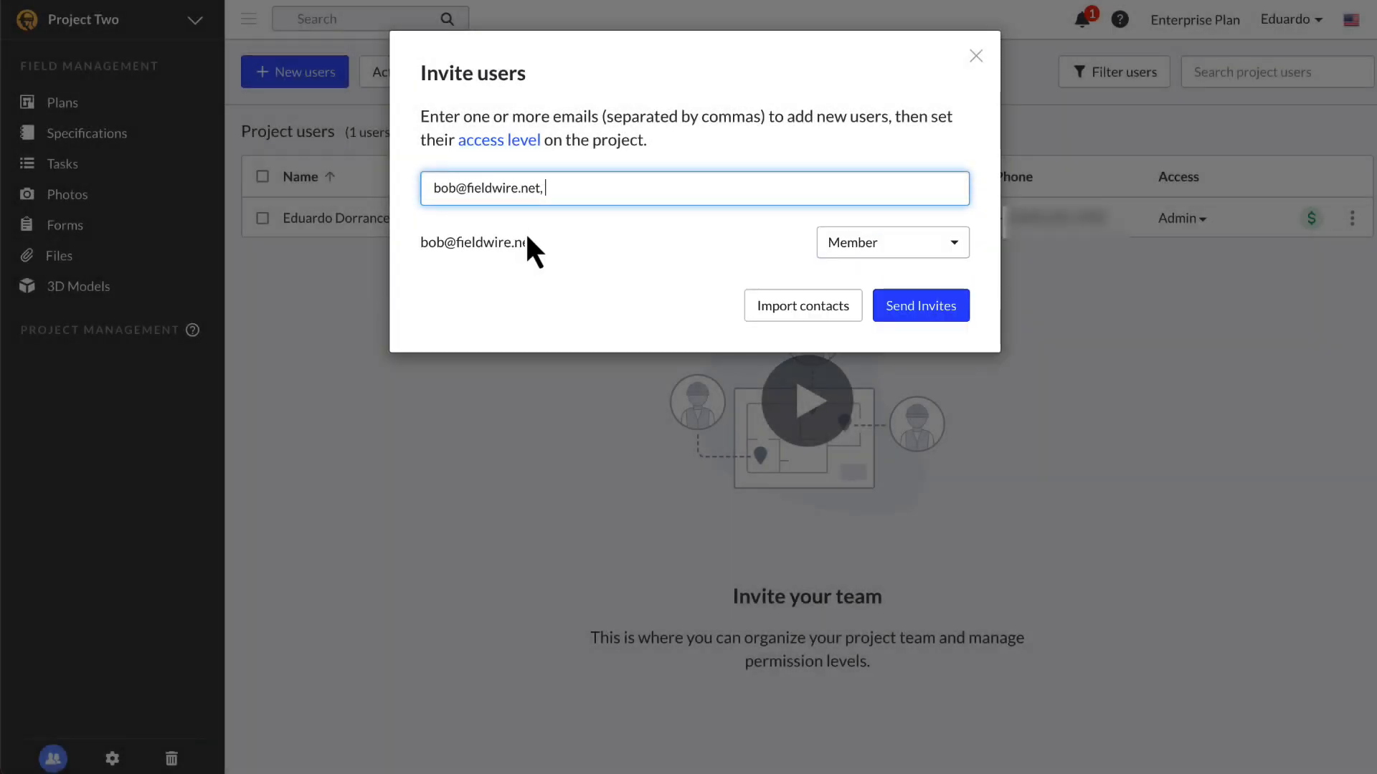
pyautogui.click(952, 247)
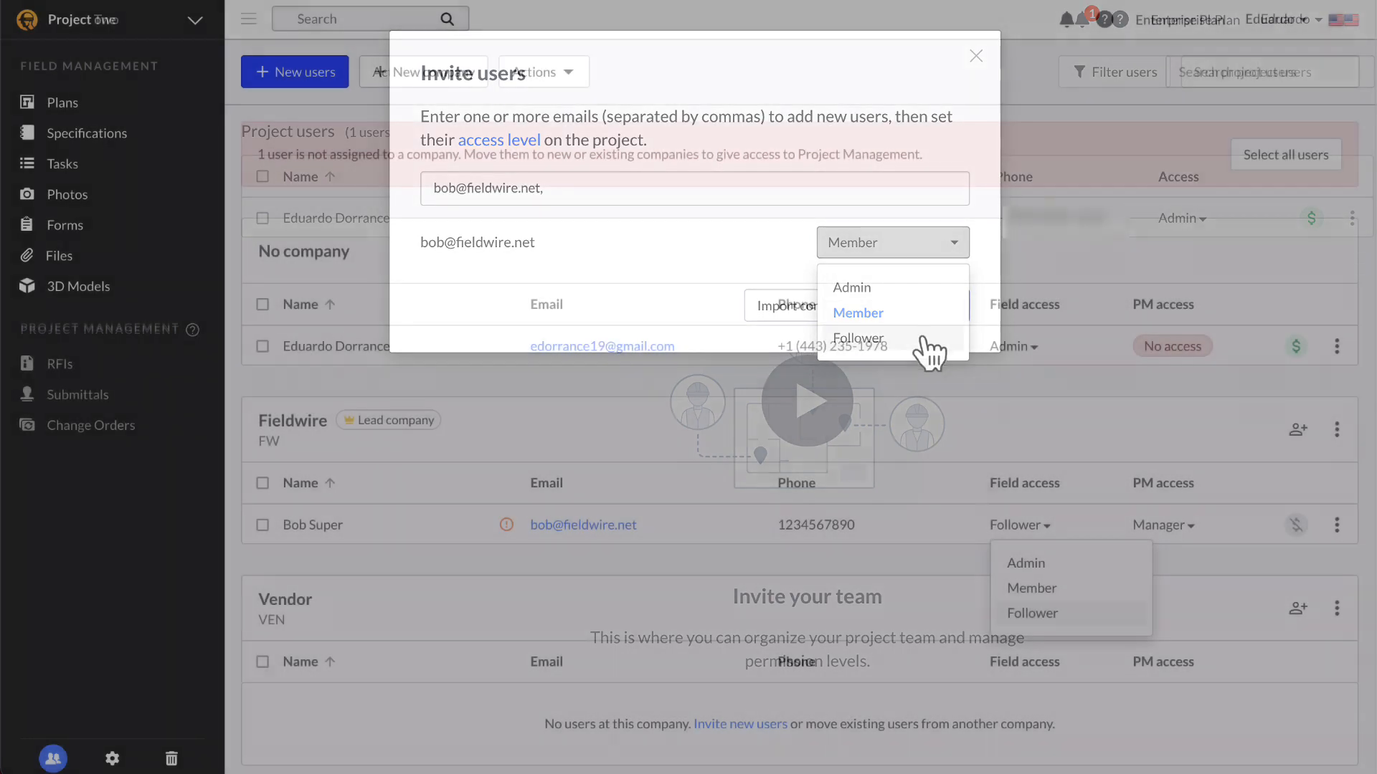
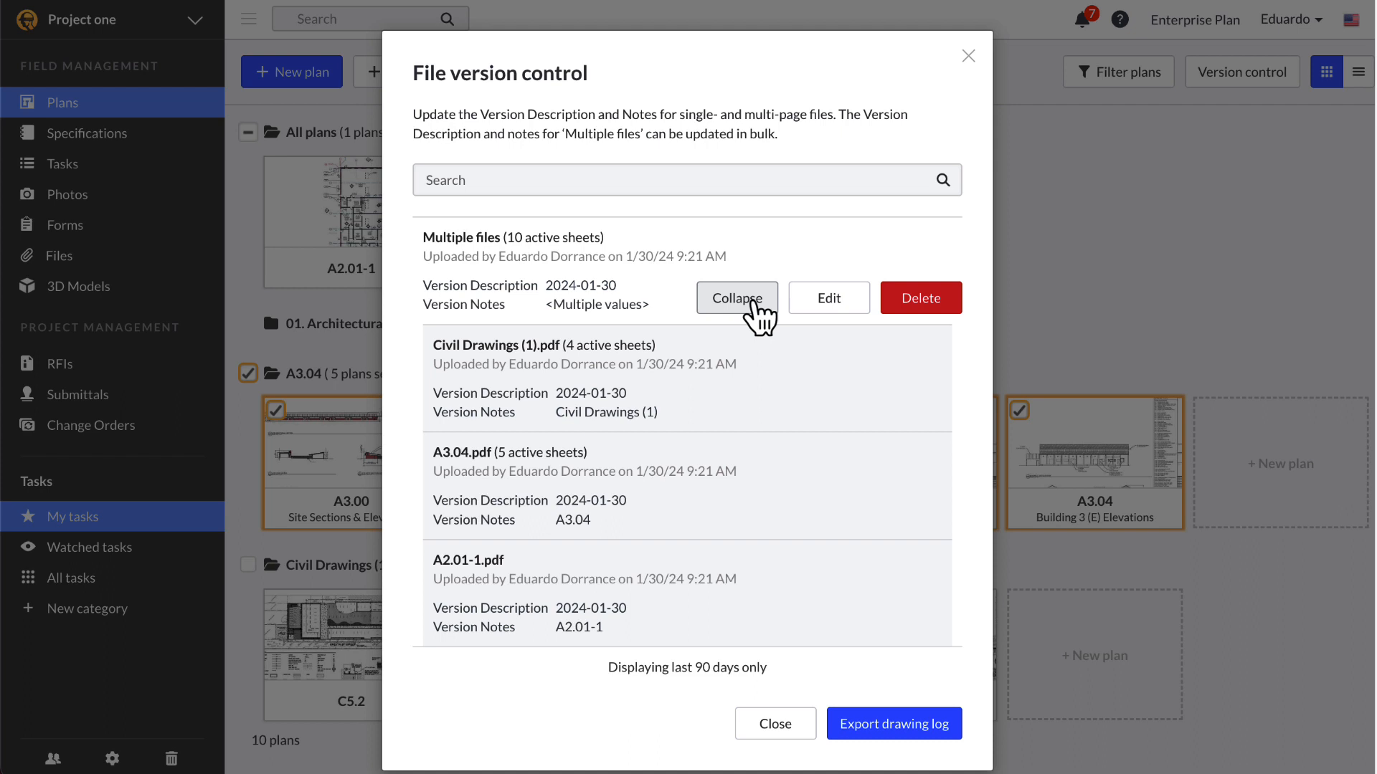
# Step: Set the multi-file upload's version description to 'Bid Set', close the version list, and open sheet A2.01-1
pyautogui.moveTo(763, 378)
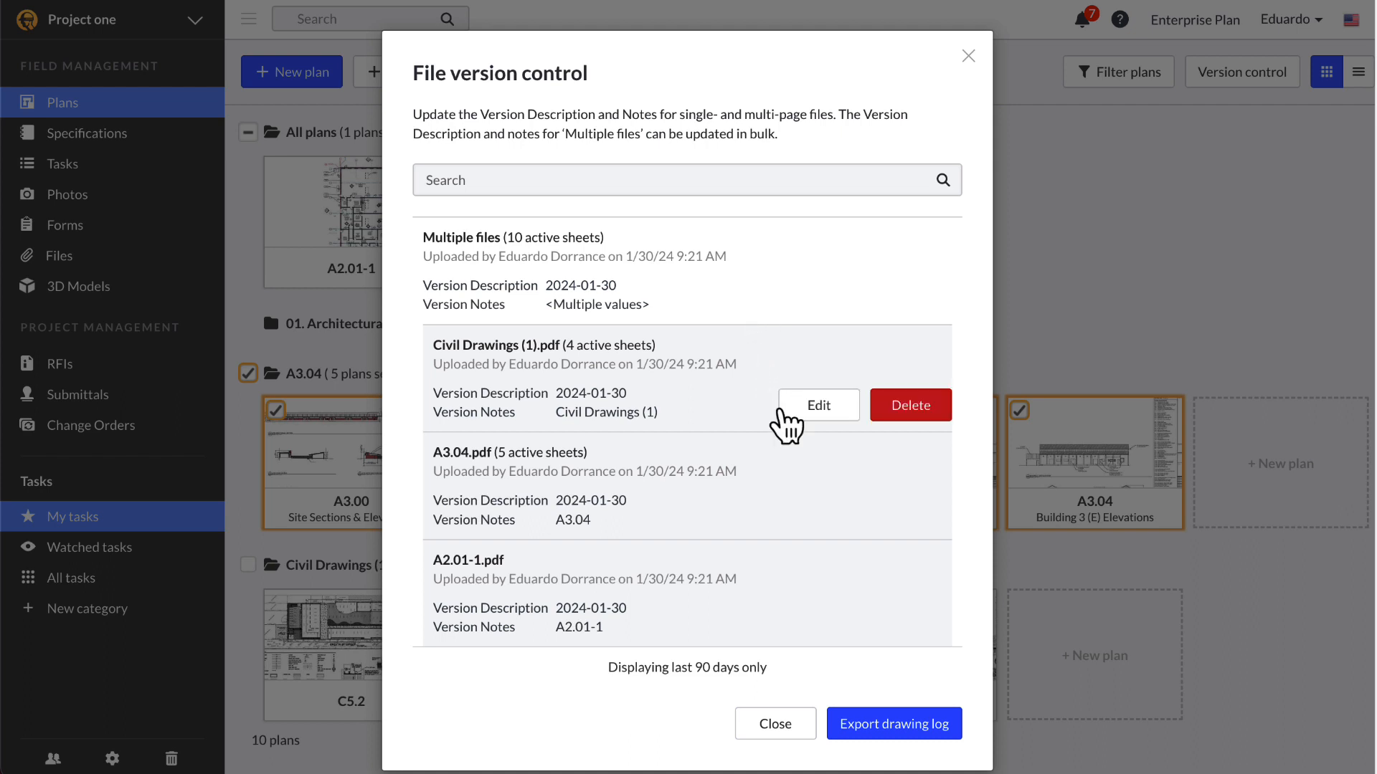
pyautogui.moveTo(773, 643)
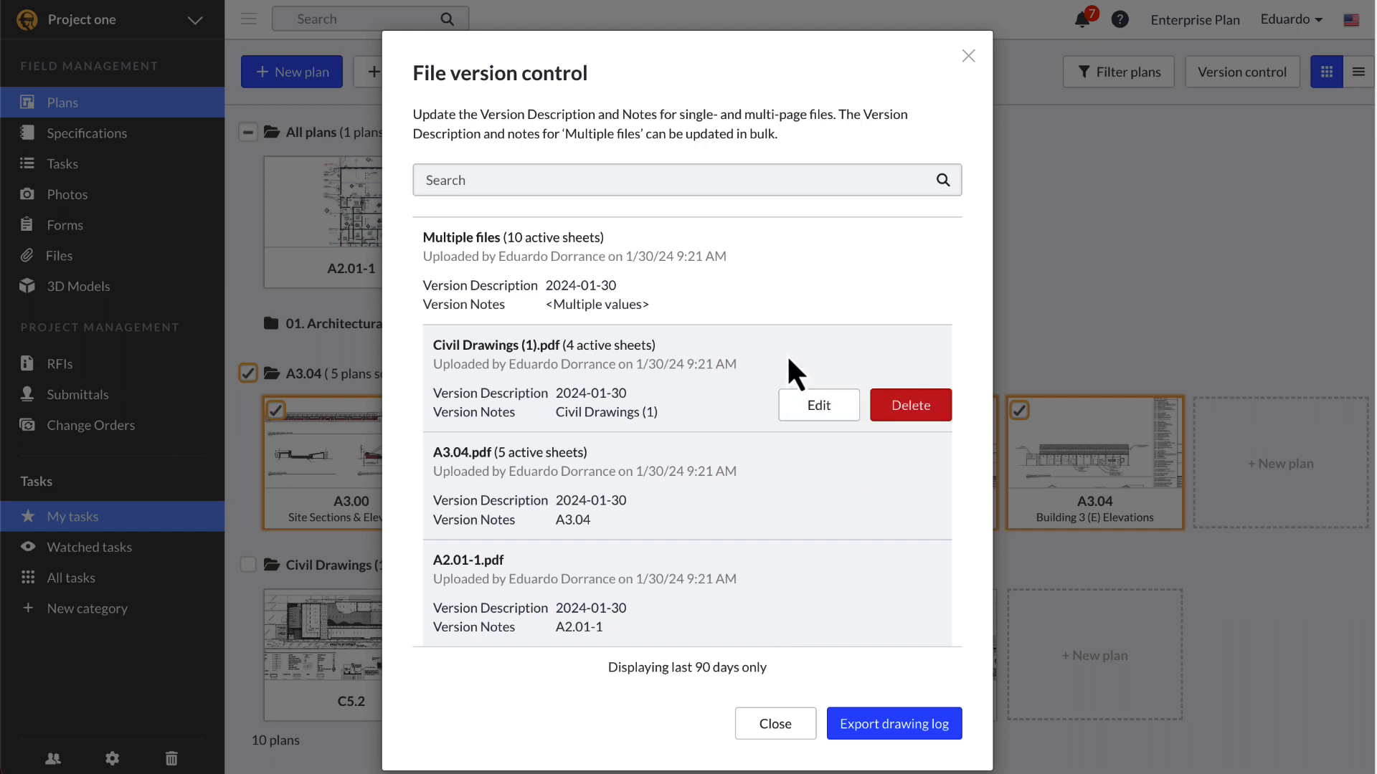
pyautogui.click(813, 304)
pyautogui.tripleClick(703, 298)
pyautogui.write('Bid Set')
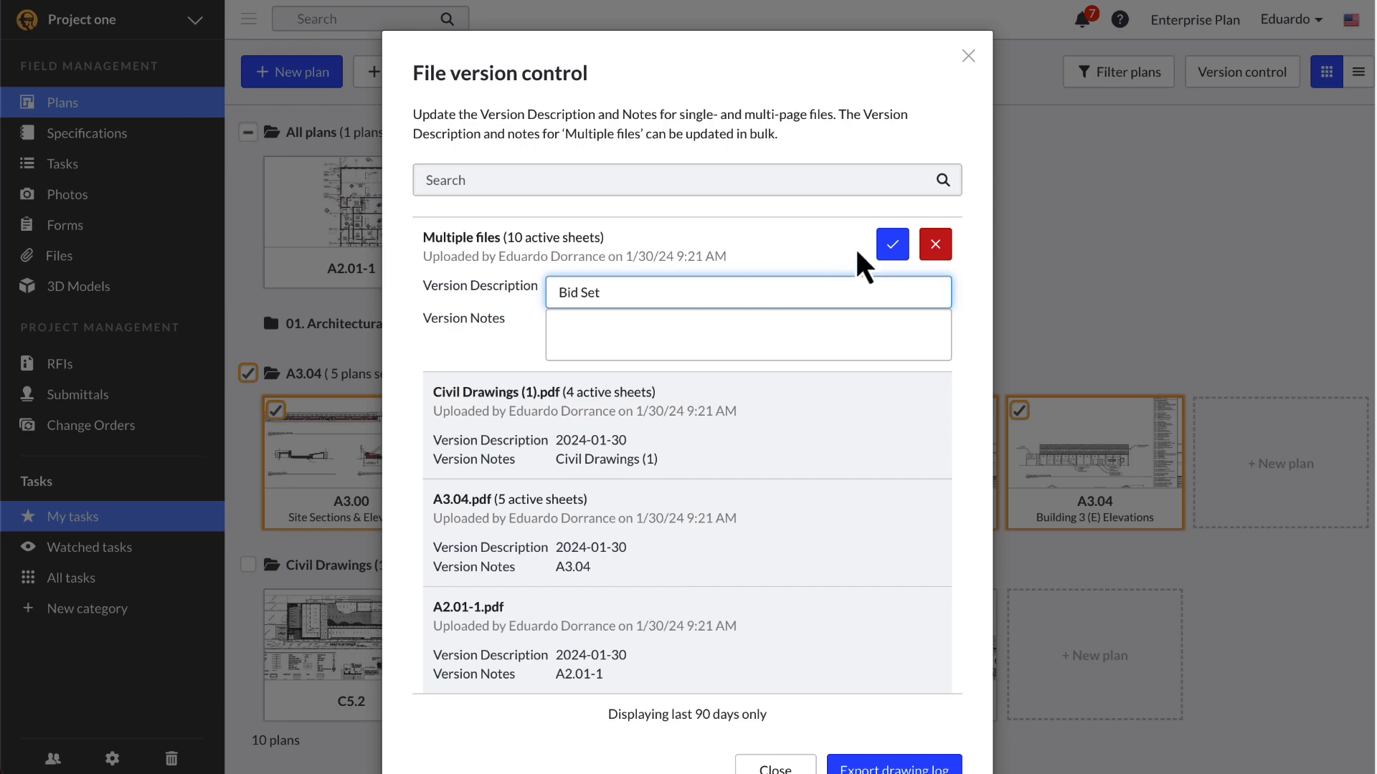
pyautogui.click(894, 249)
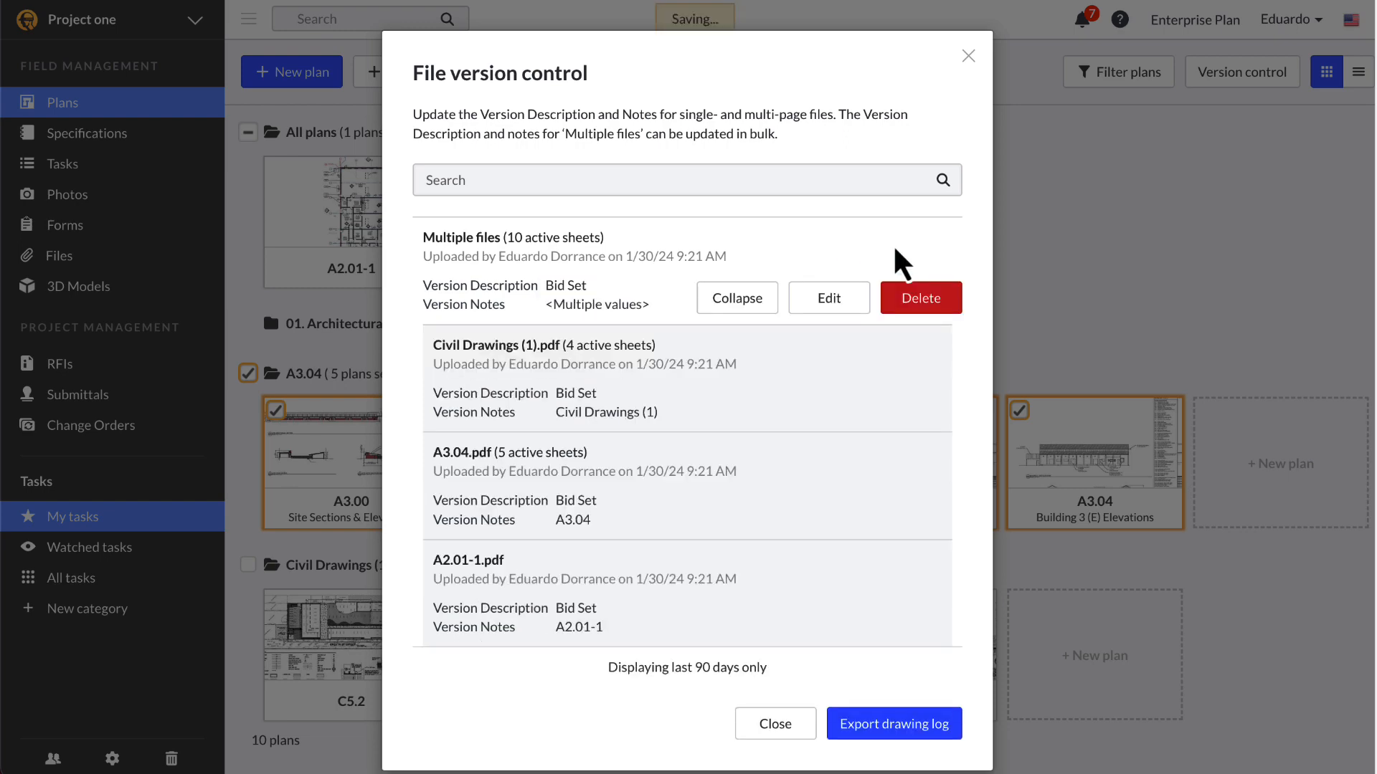
pyautogui.click(968, 58)
pyautogui.click(430, 252)
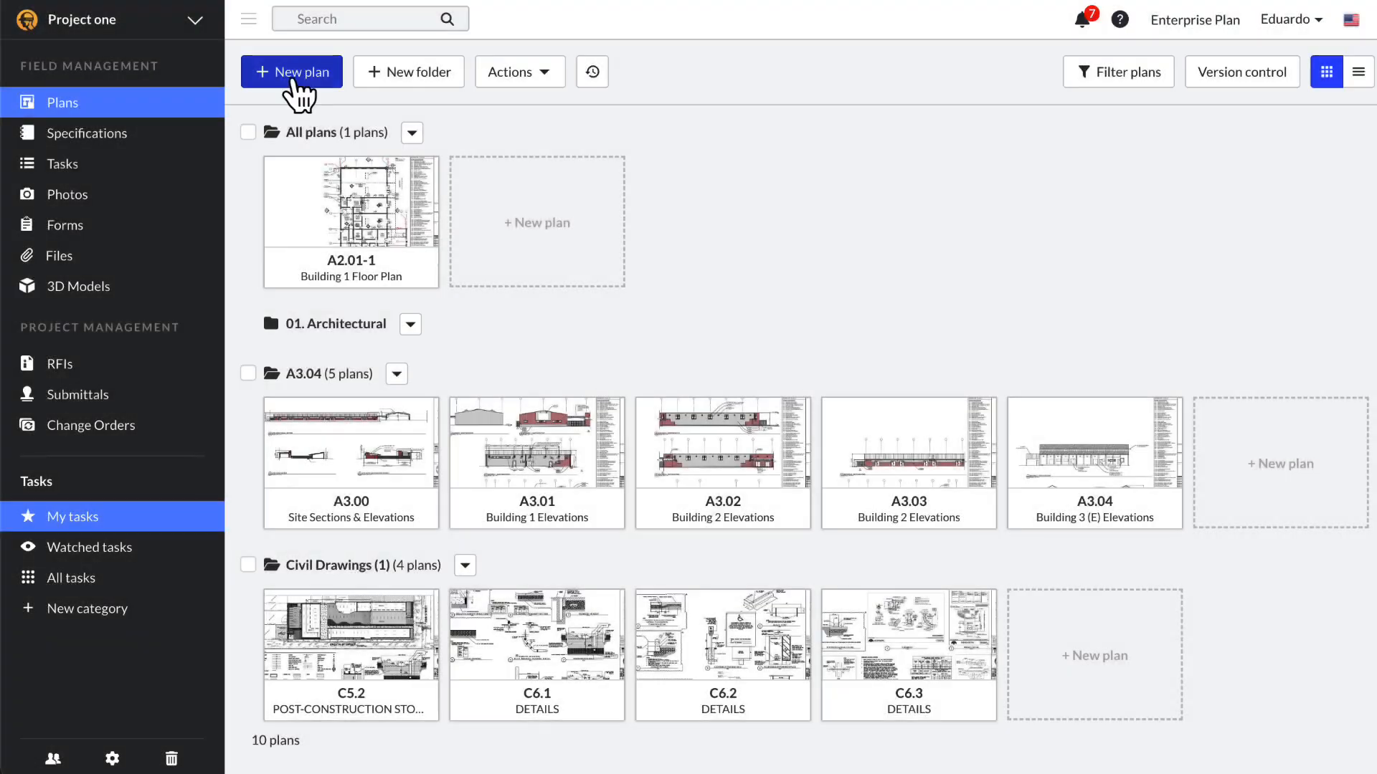
# Step: Upload A2.01-1.pdf and add it as a new version of the existing A2.01-1 sheet
pyautogui.click(292, 74)
pyautogui.moveTo(825, 502); pyautogui.dragTo(805, 368)
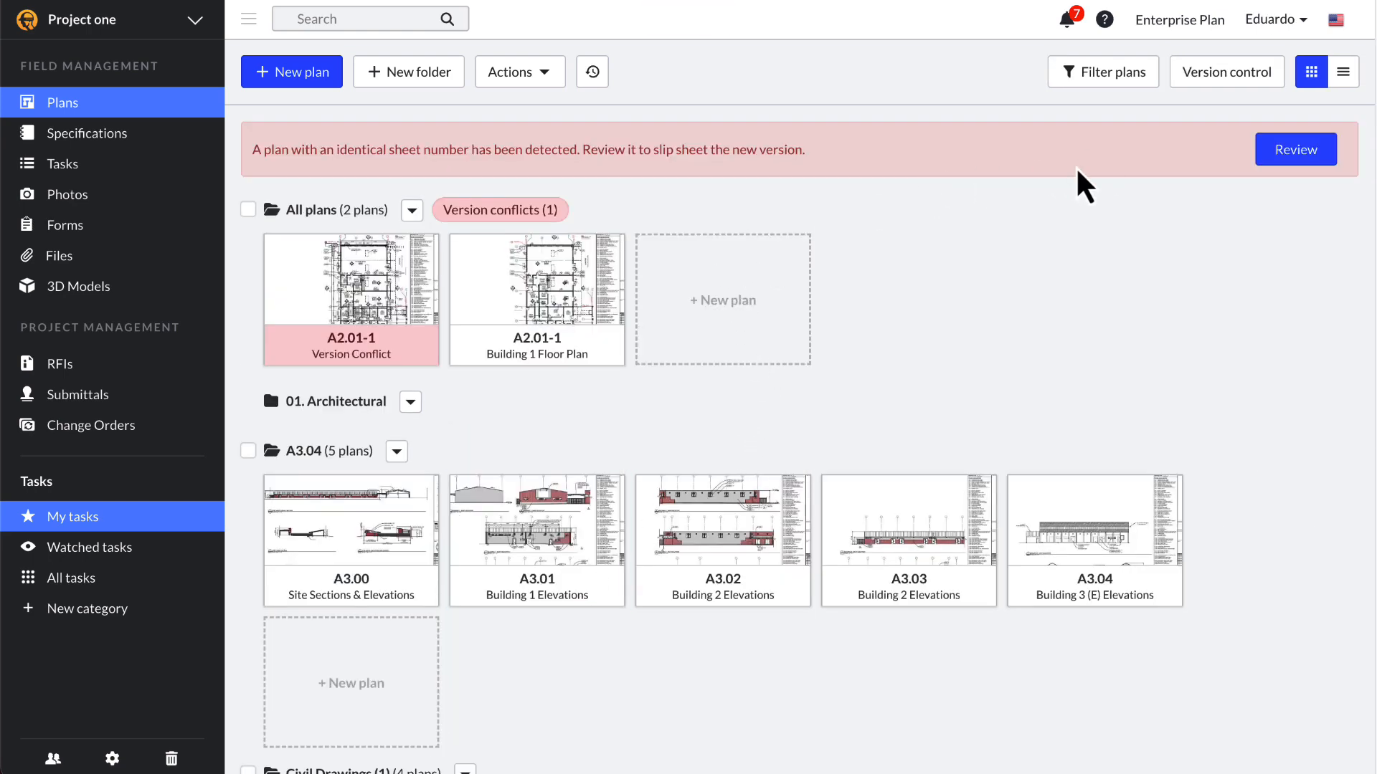
pyautogui.click(1285, 159)
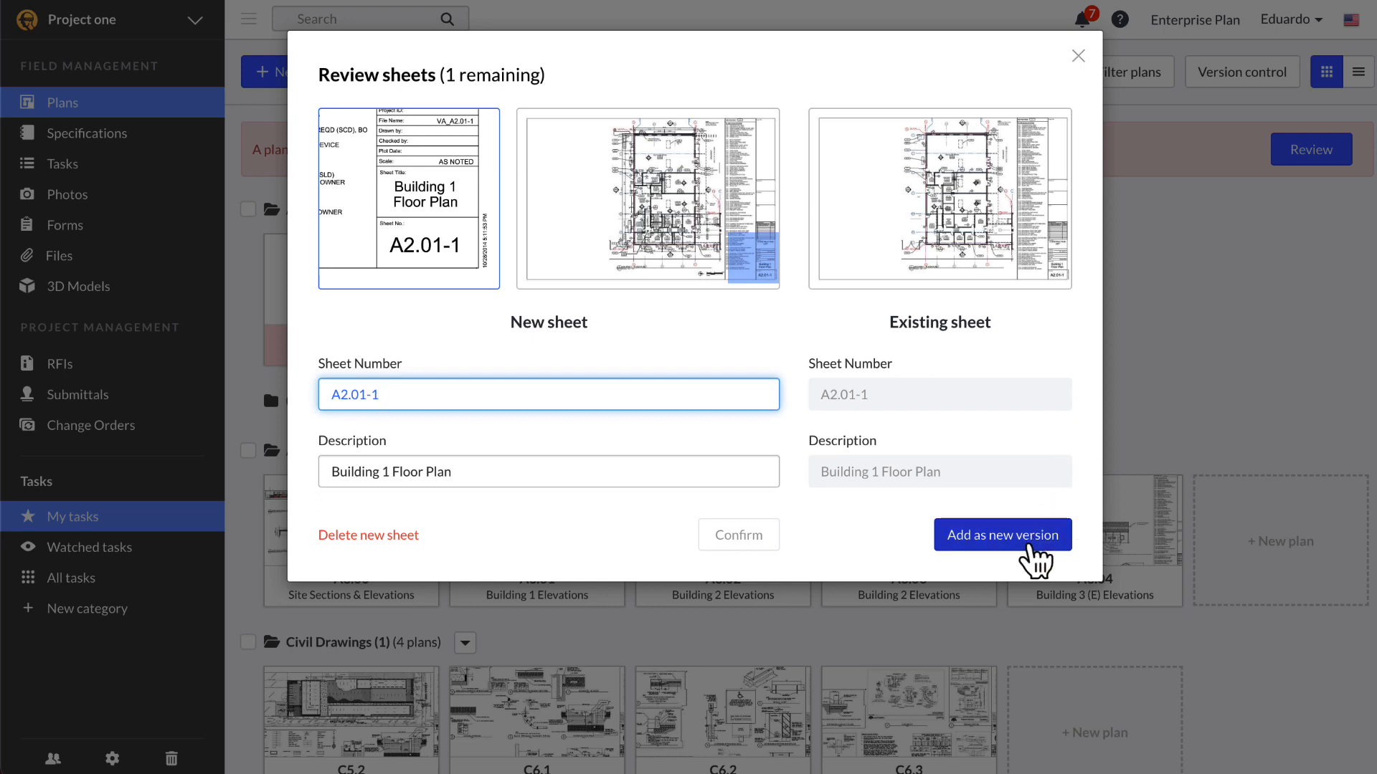
pyautogui.click(1031, 546)
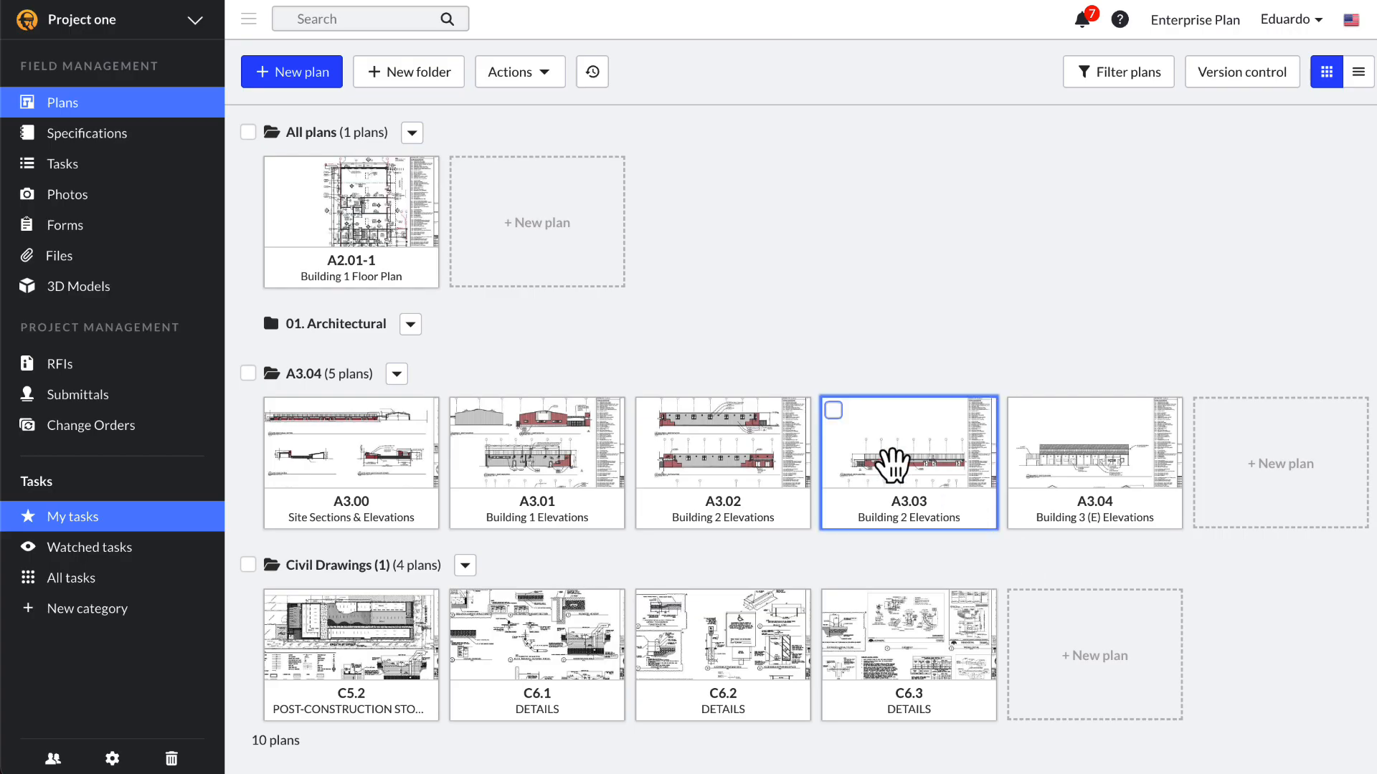
# Step: View sheet A2.01-1's older Bid Set version, then return to All plans
pyautogui.click(409, 233)
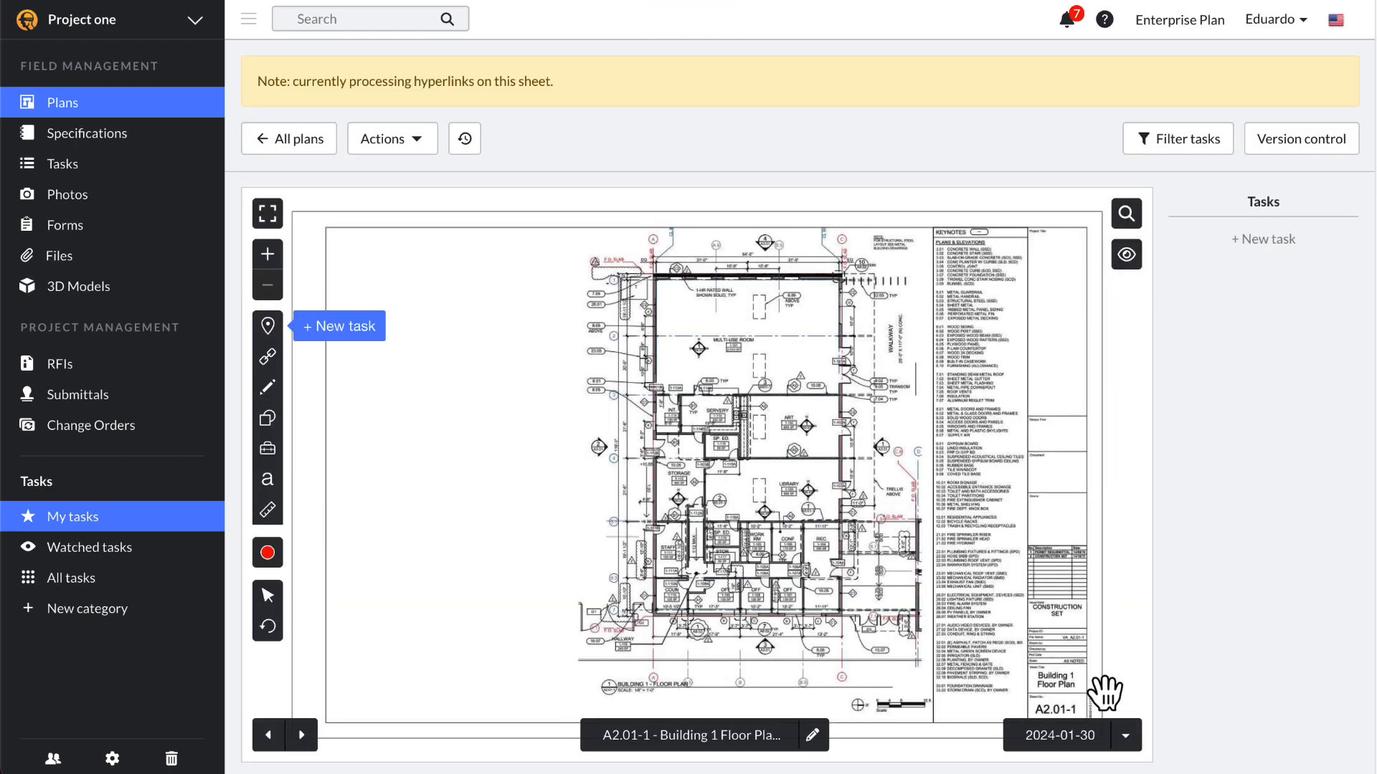
pyautogui.click(1120, 745)
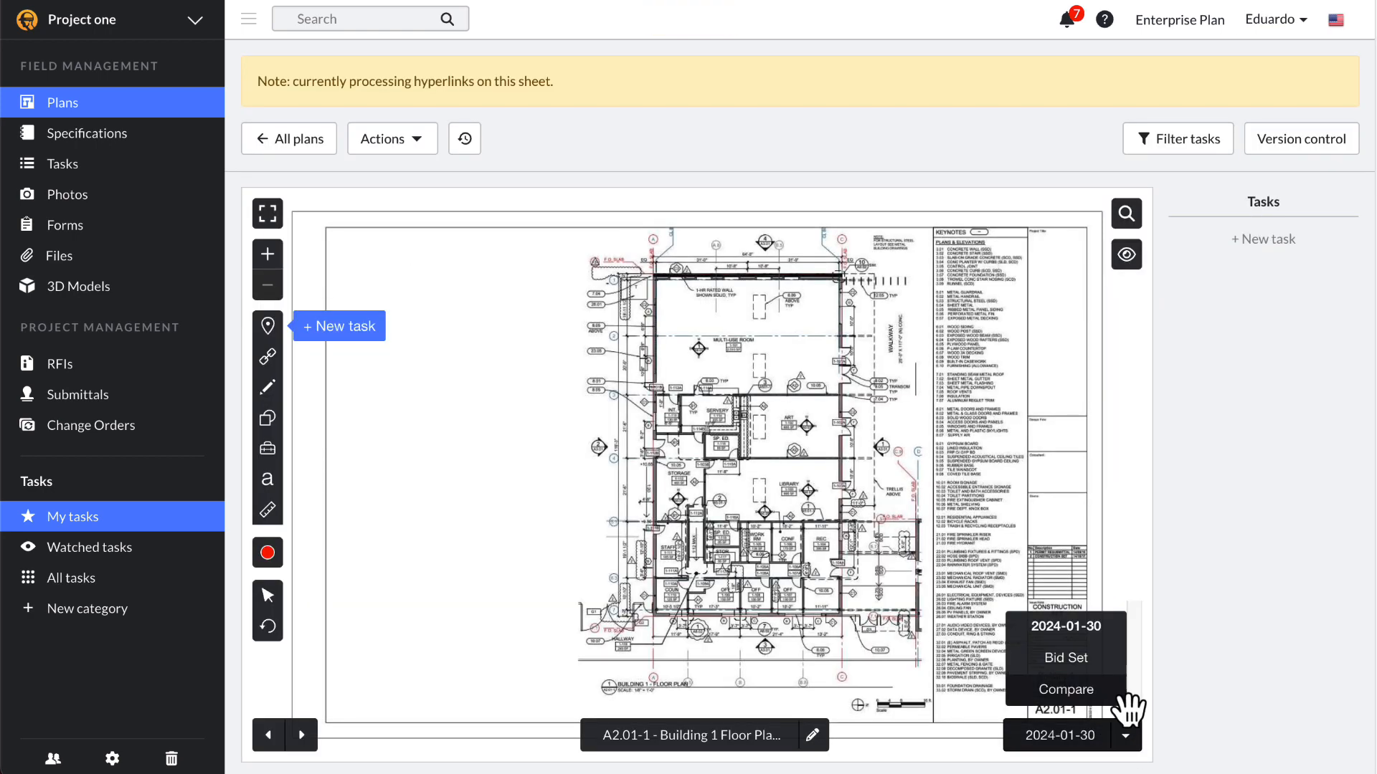
pyautogui.click(1120, 663)
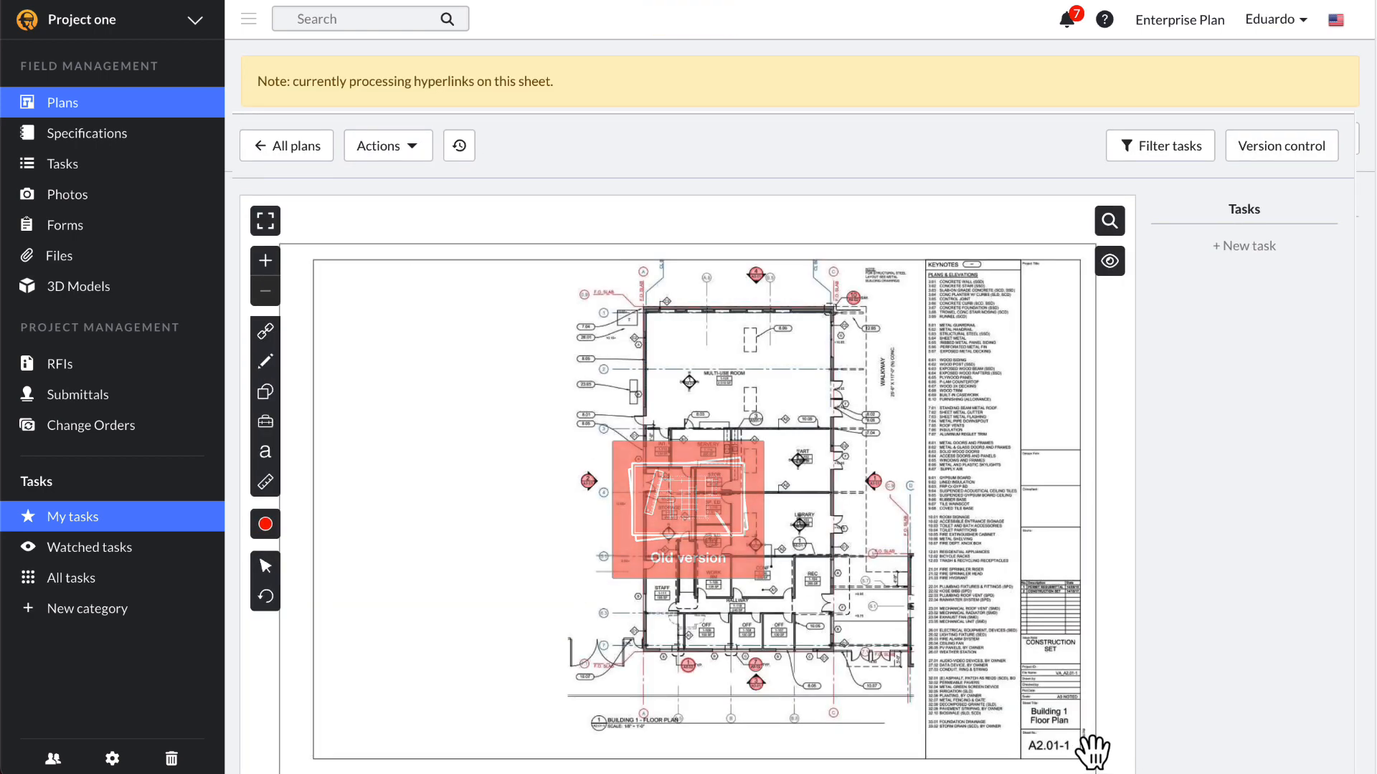
pyautogui.click(291, 154)
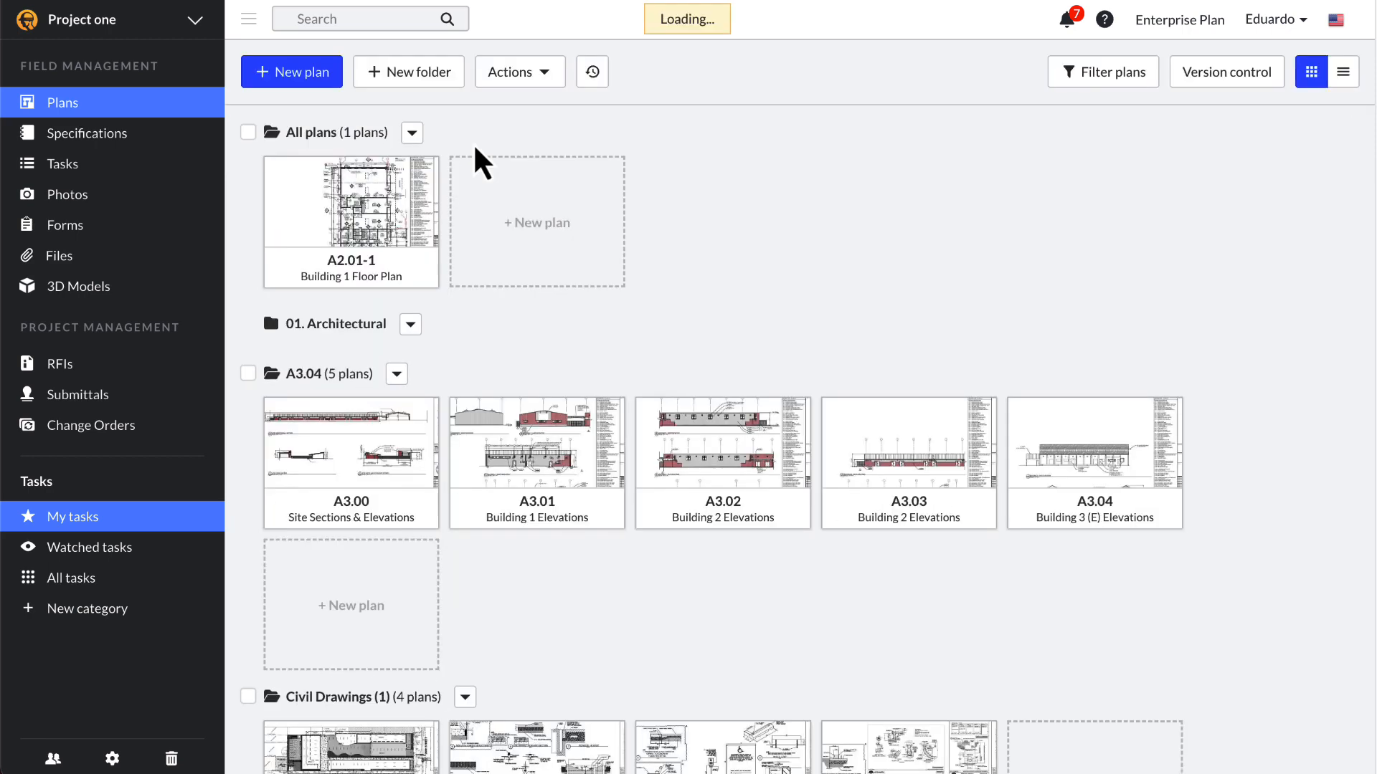
# Step: Change A2.01-1.pdf's version description to 'CD' in Version control
pyautogui.click(1212, 85)
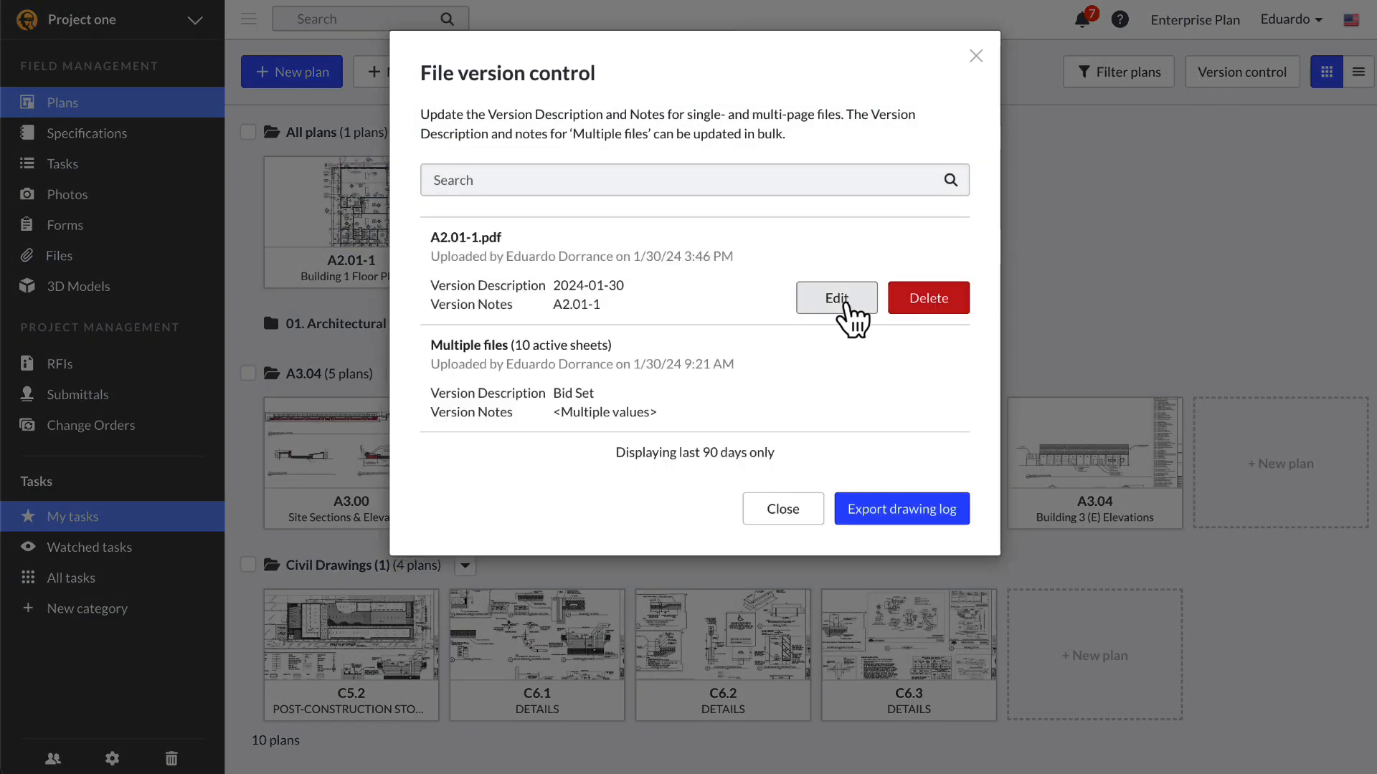
pyautogui.click(812, 299)
pyautogui.click(766, 300)
pyautogui.hotkey('ctrl', 'a')
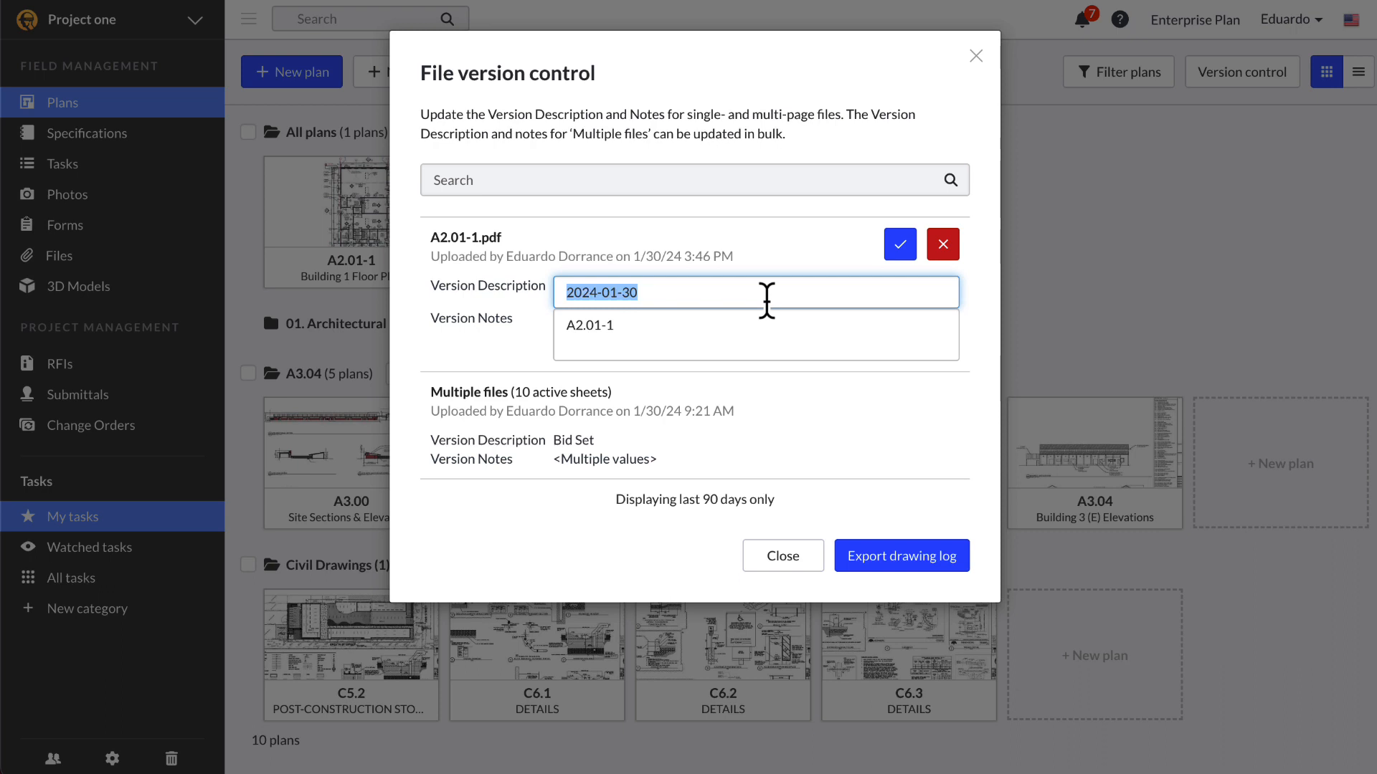
pyautogui.write('CD')
pyautogui.click(901, 247)
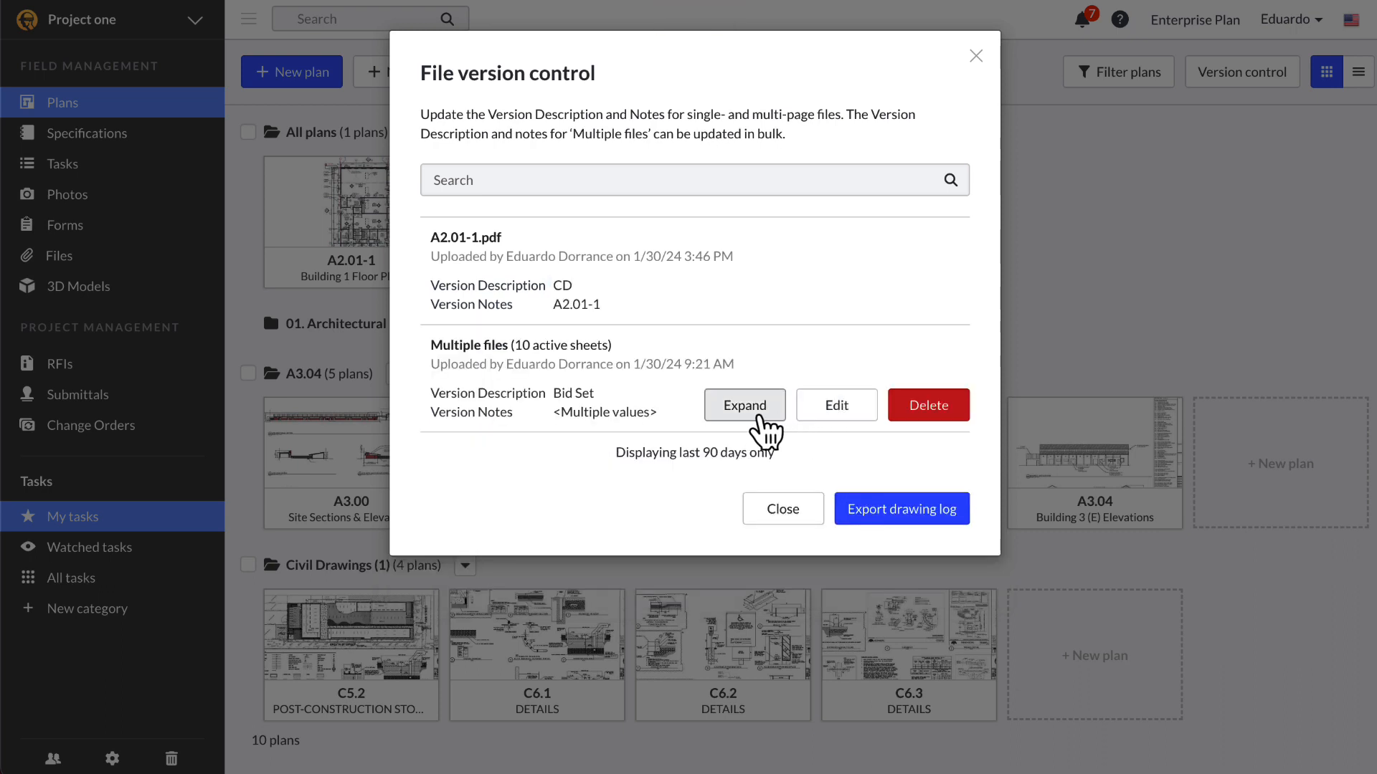
# Step: Expand the multi-file upload and cancel an edit of the Civil Drawings file unchanged
pyautogui.click(726, 411)
pyautogui.moveTo(814, 517)
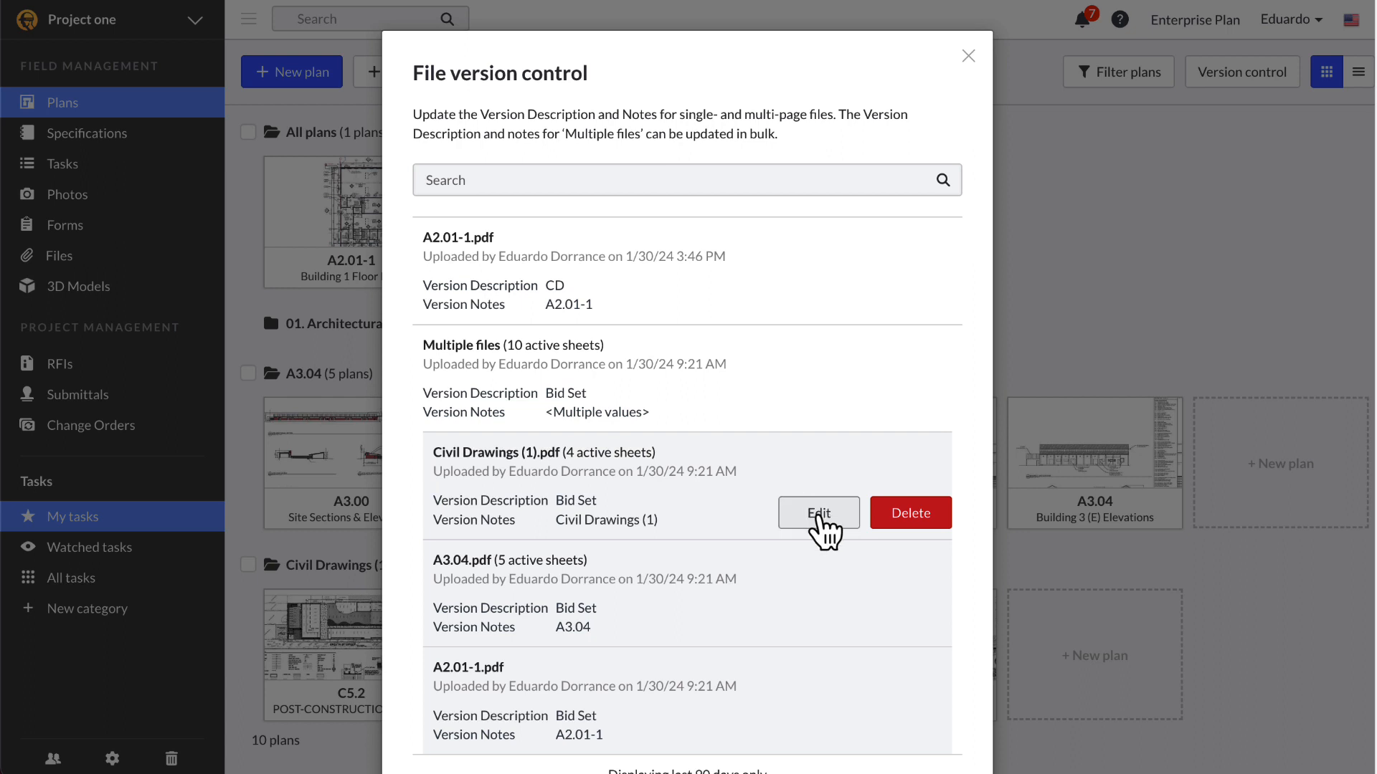
pyautogui.click(818, 514)
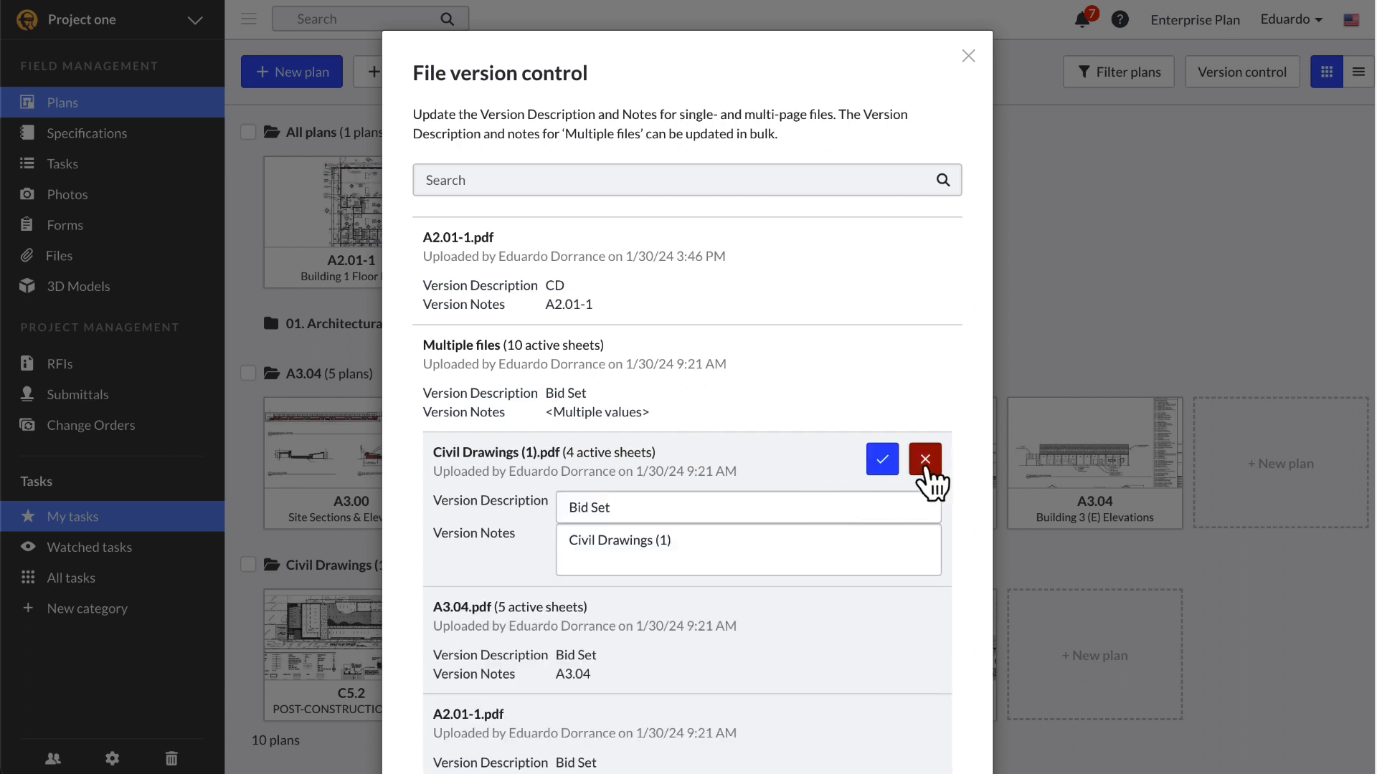
pyautogui.click(927, 465)
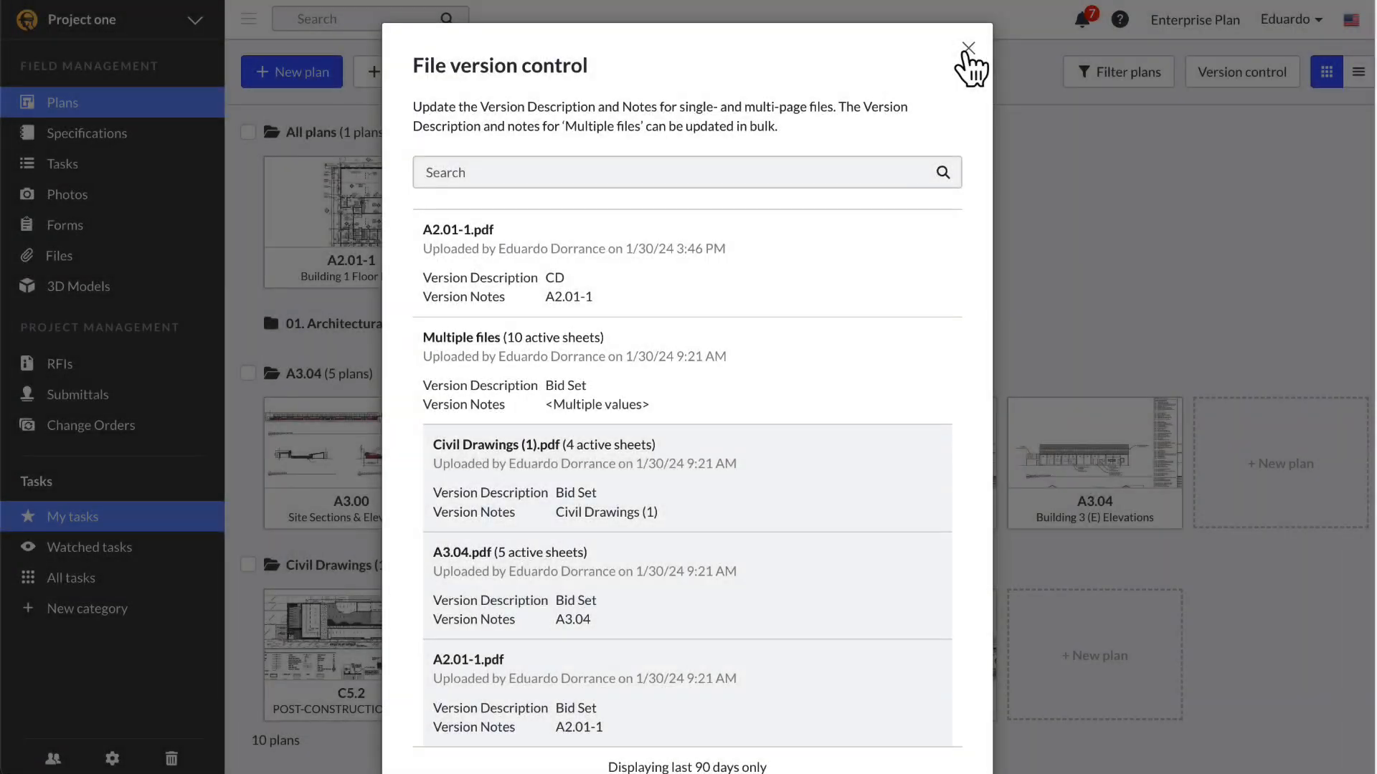
# Step: Reorder sheet A2.01-1's version history so the CD version sits below Bid Set
pyautogui.click(968, 49)
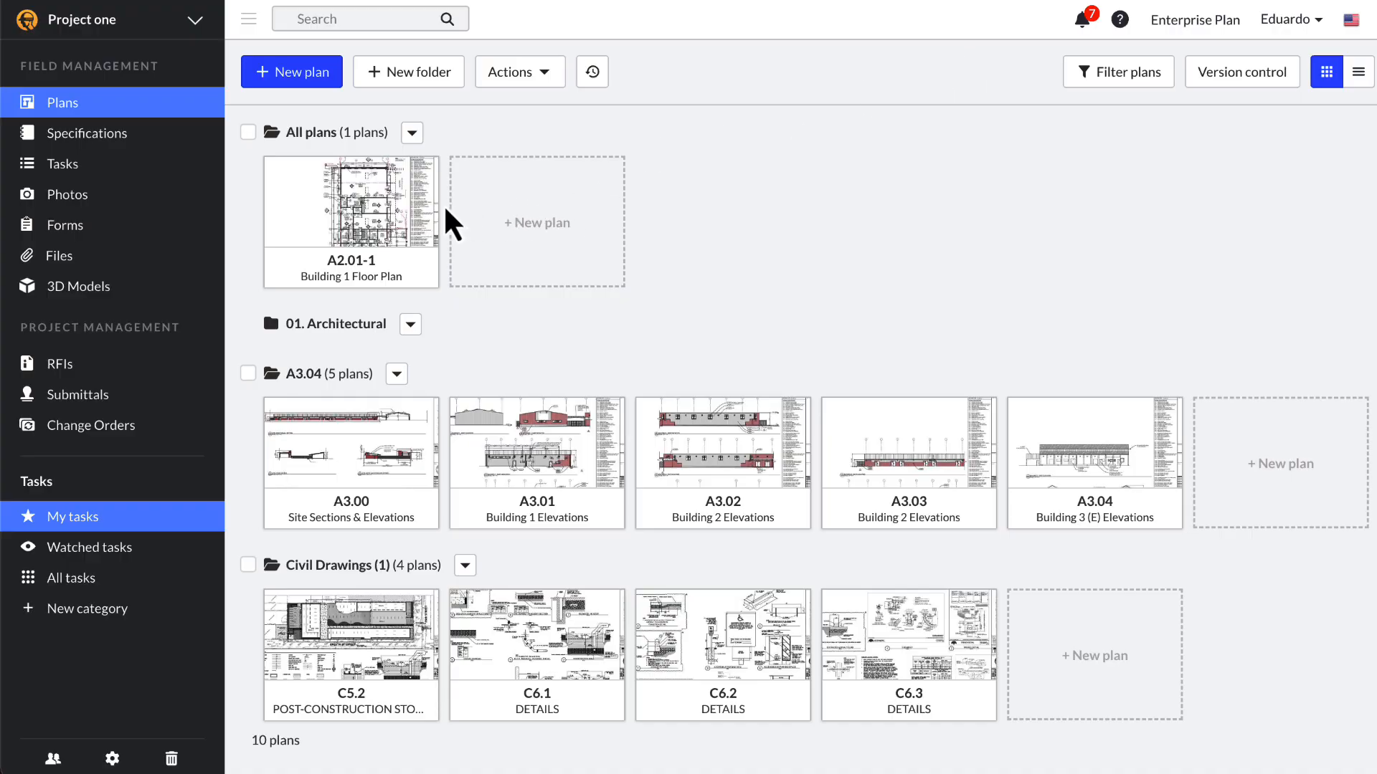
pyautogui.click(385, 224)
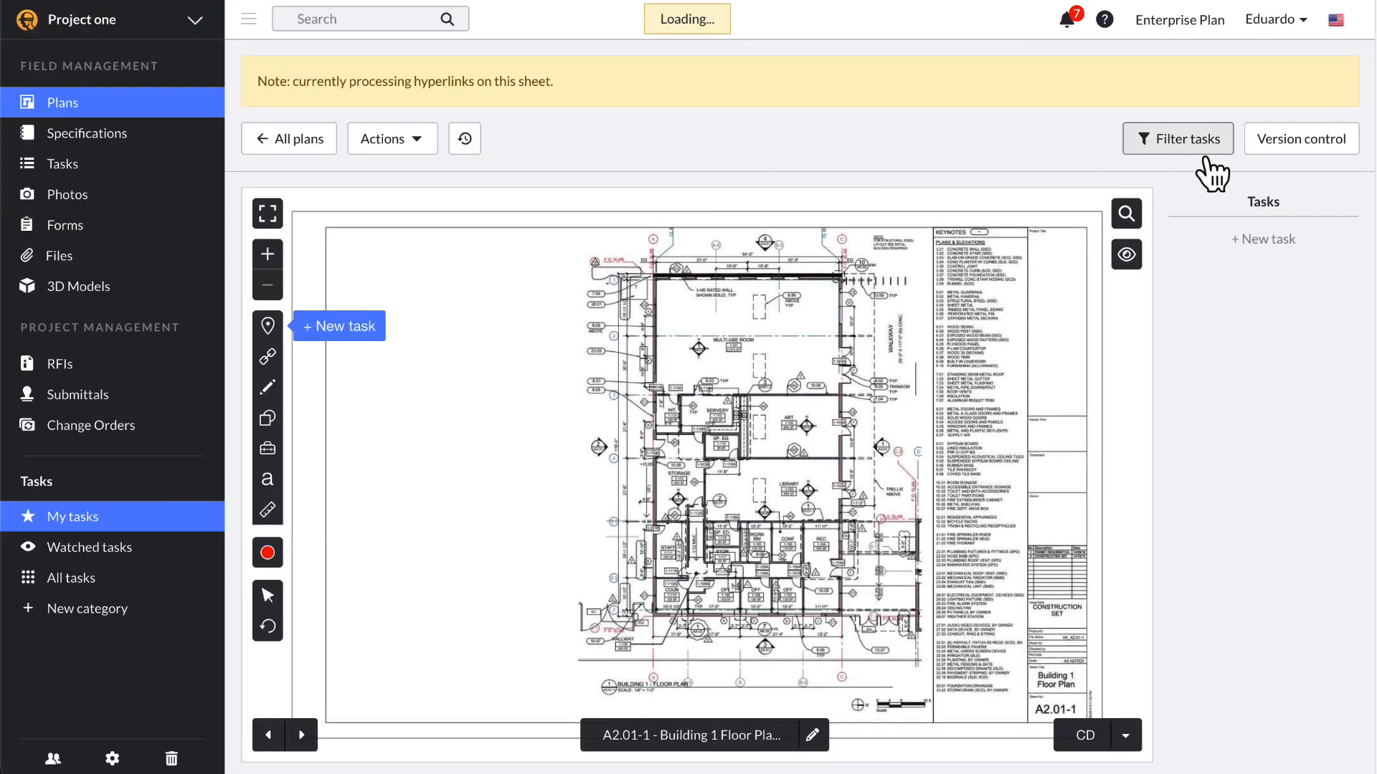
pyautogui.click(1276, 148)
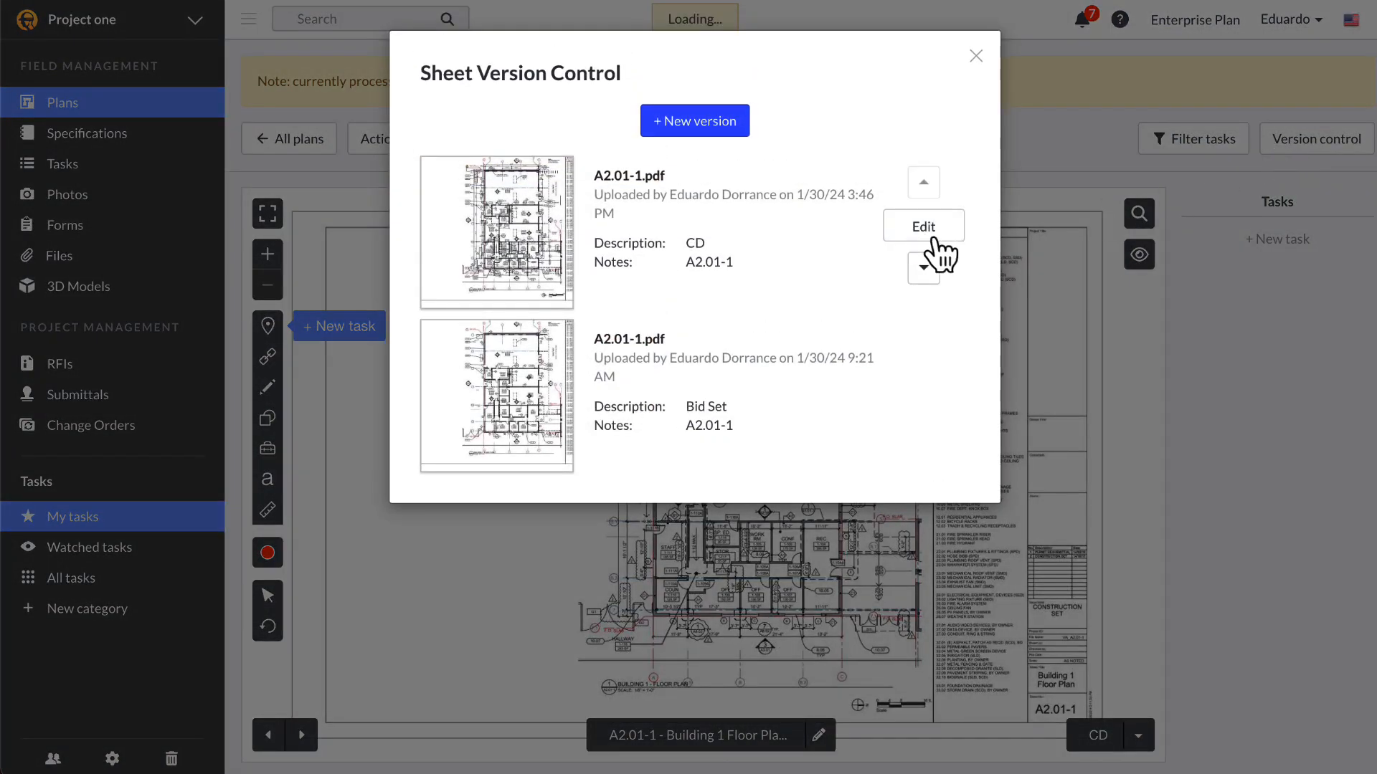
pyautogui.click(924, 268)
pyautogui.click(923, 268)
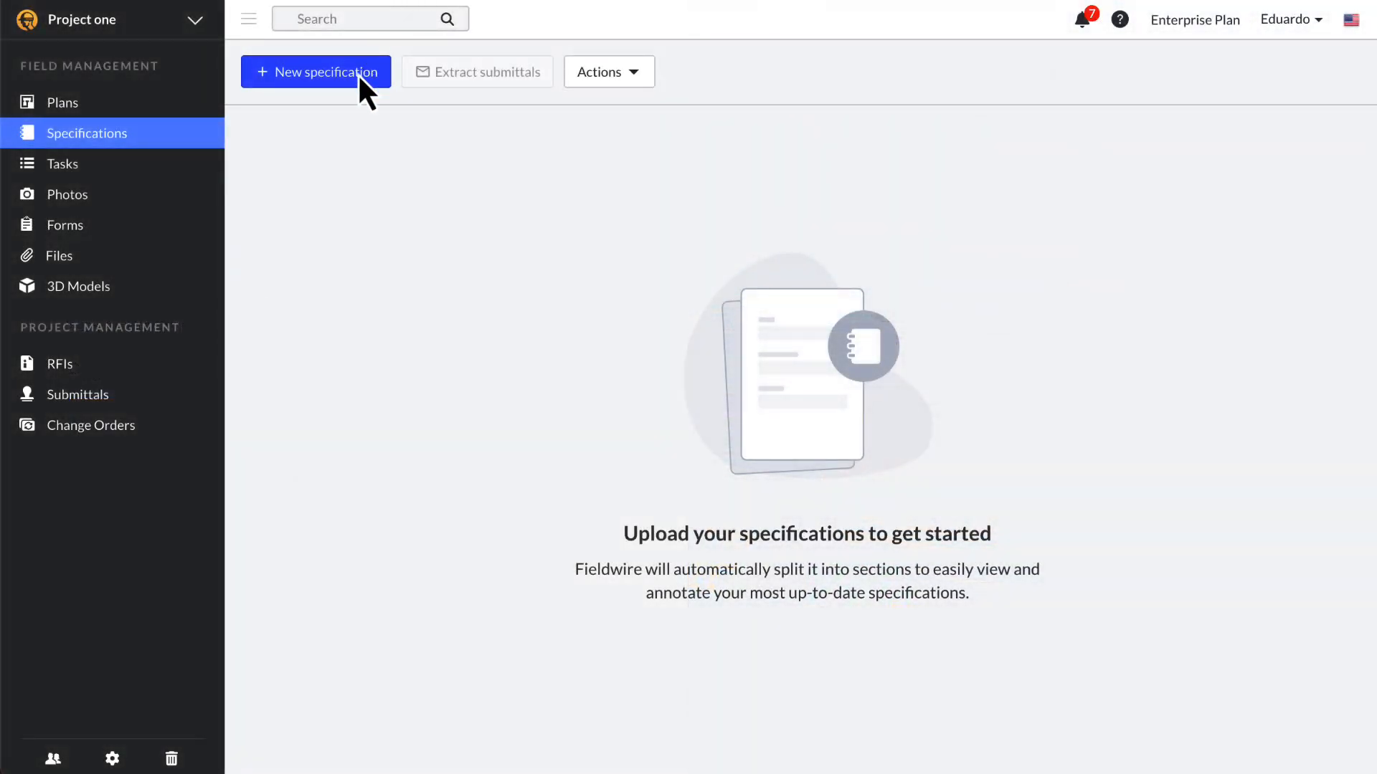
# Step: Upload a specification book PDF and open its sections for review
pyautogui.click(355, 77)
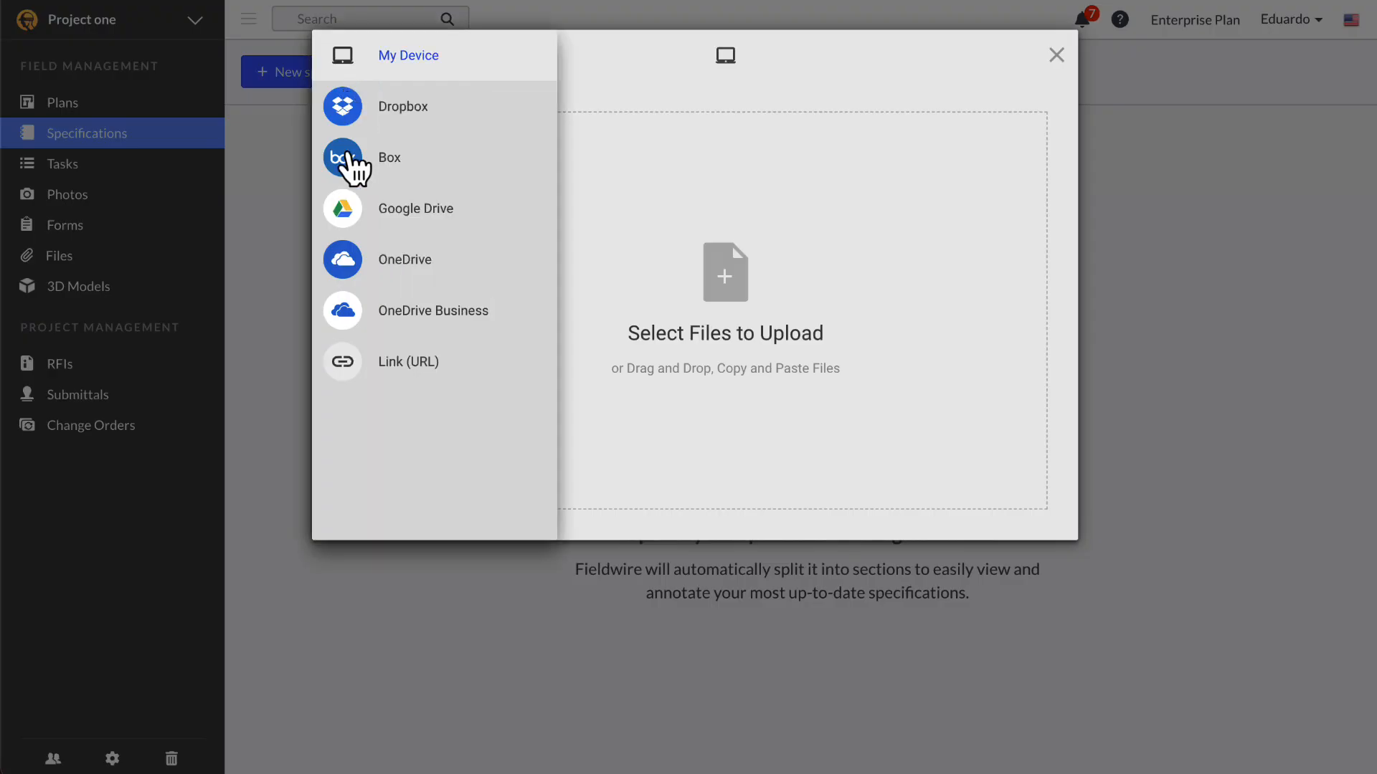
pyautogui.moveTo(750, 544); pyautogui.dragTo(788, 430)
pyautogui.click(1014, 509)
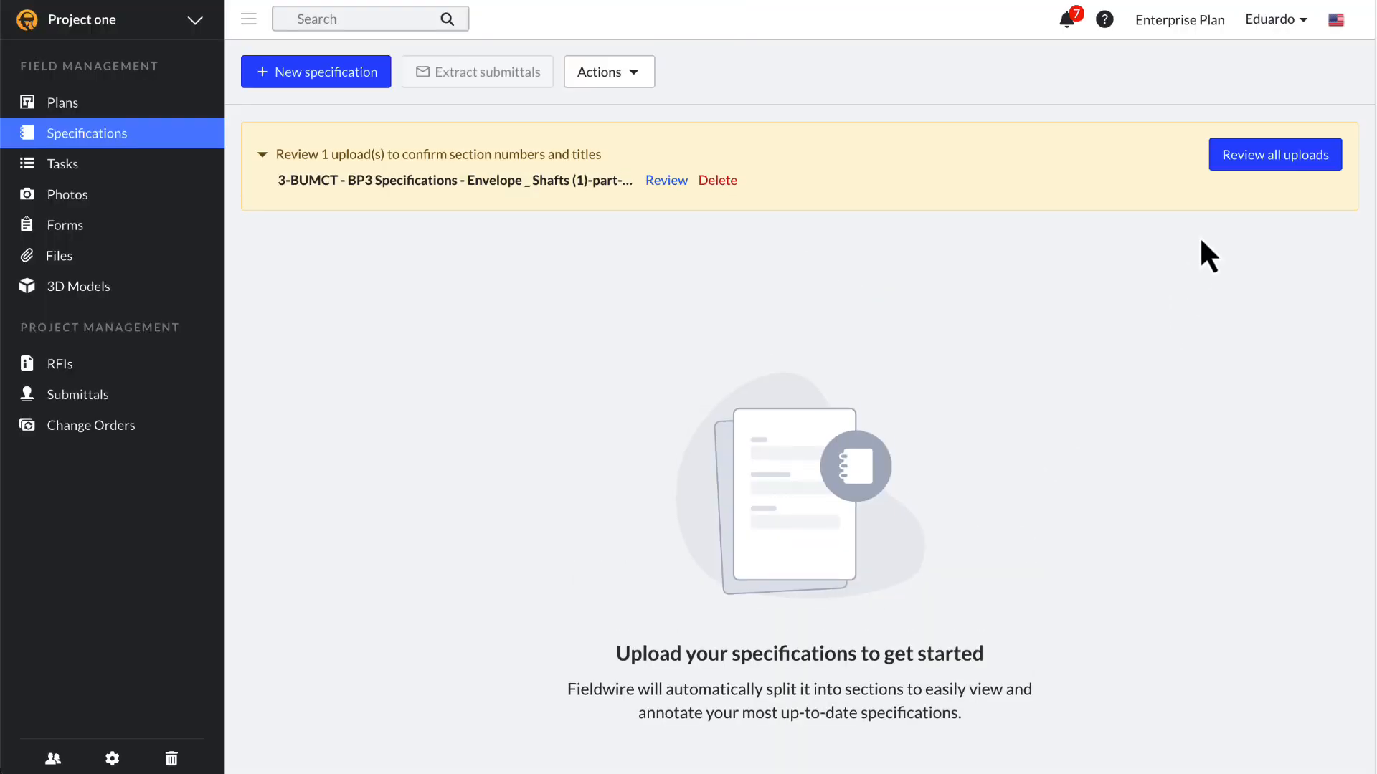
pyautogui.click(1246, 154)
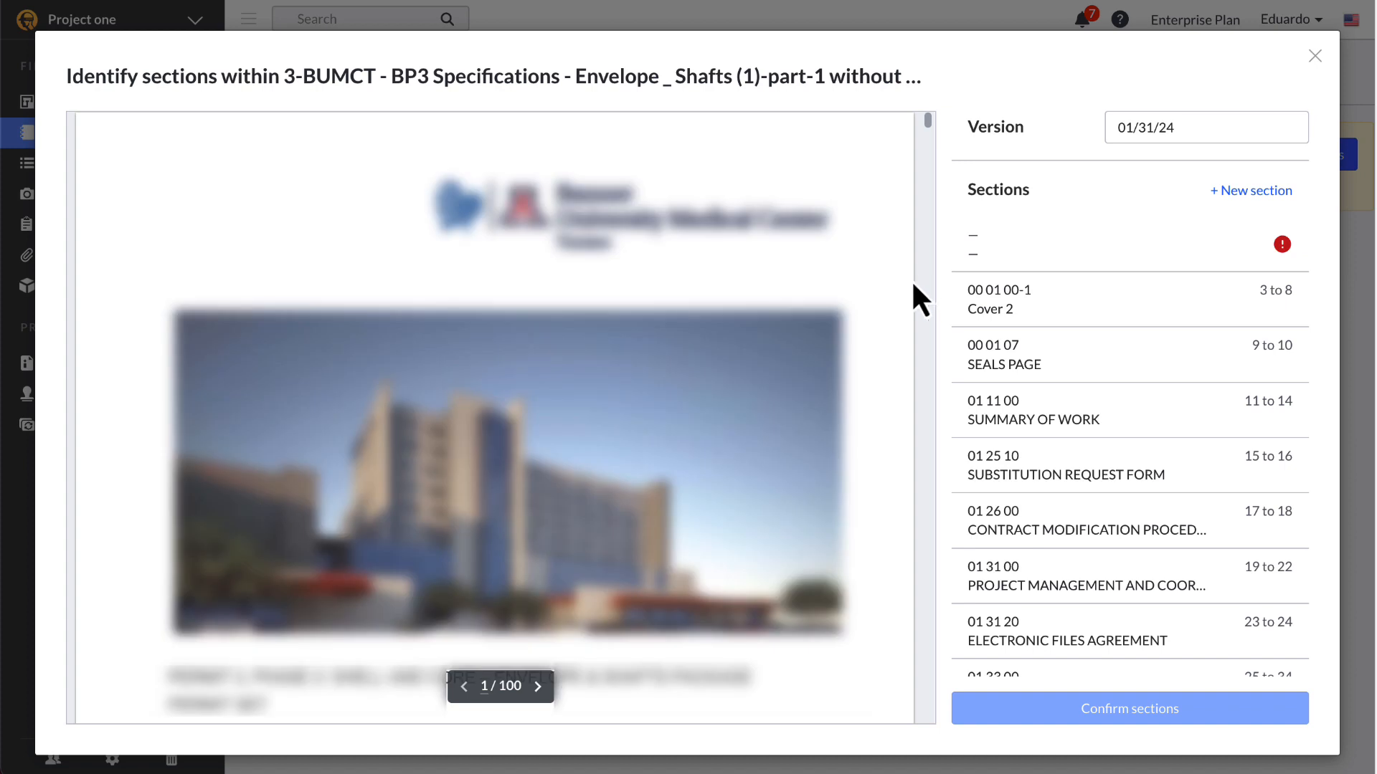
# Step: Delete the empty unnamed sections and confirm sections, leaving 2 pages unidentified
pyautogui.moveTo(1045, 331)
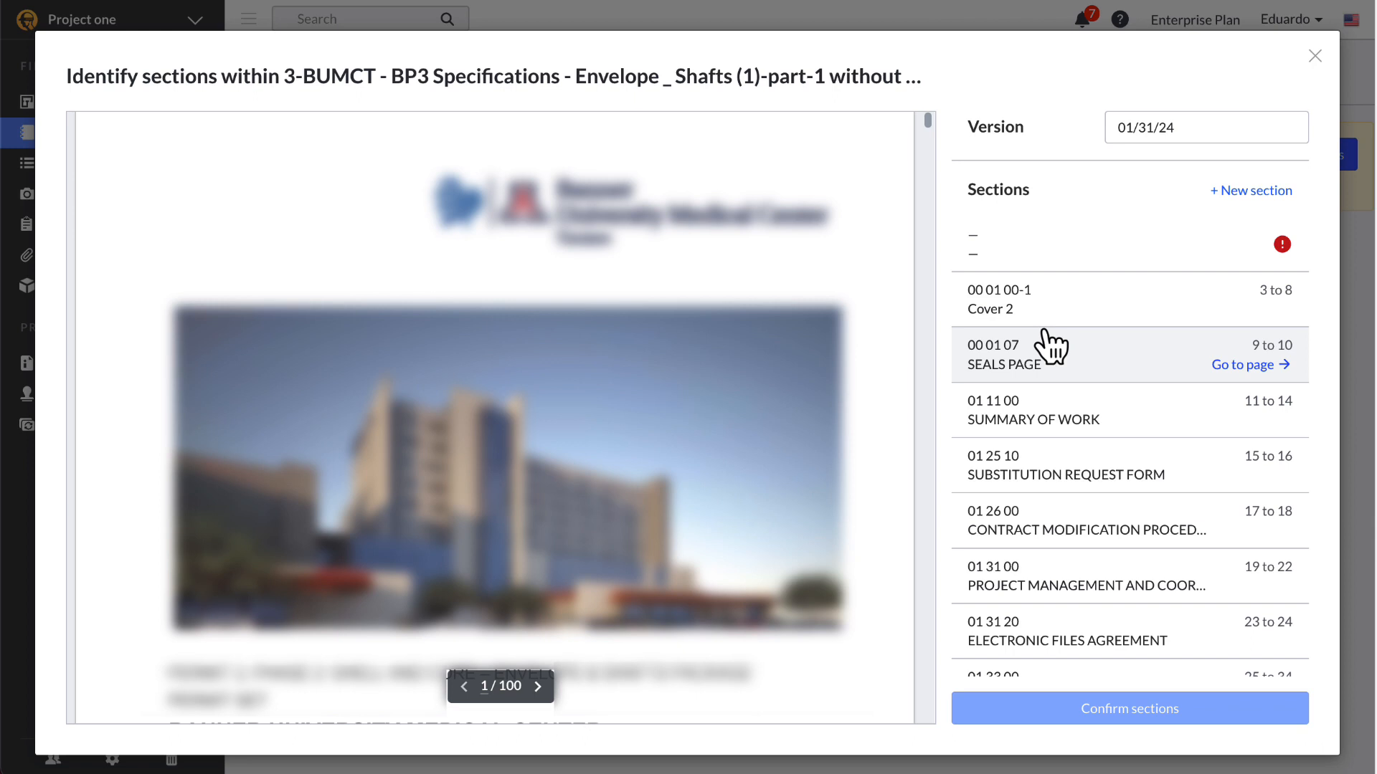
pyautogui.moveTo(1191, 267)
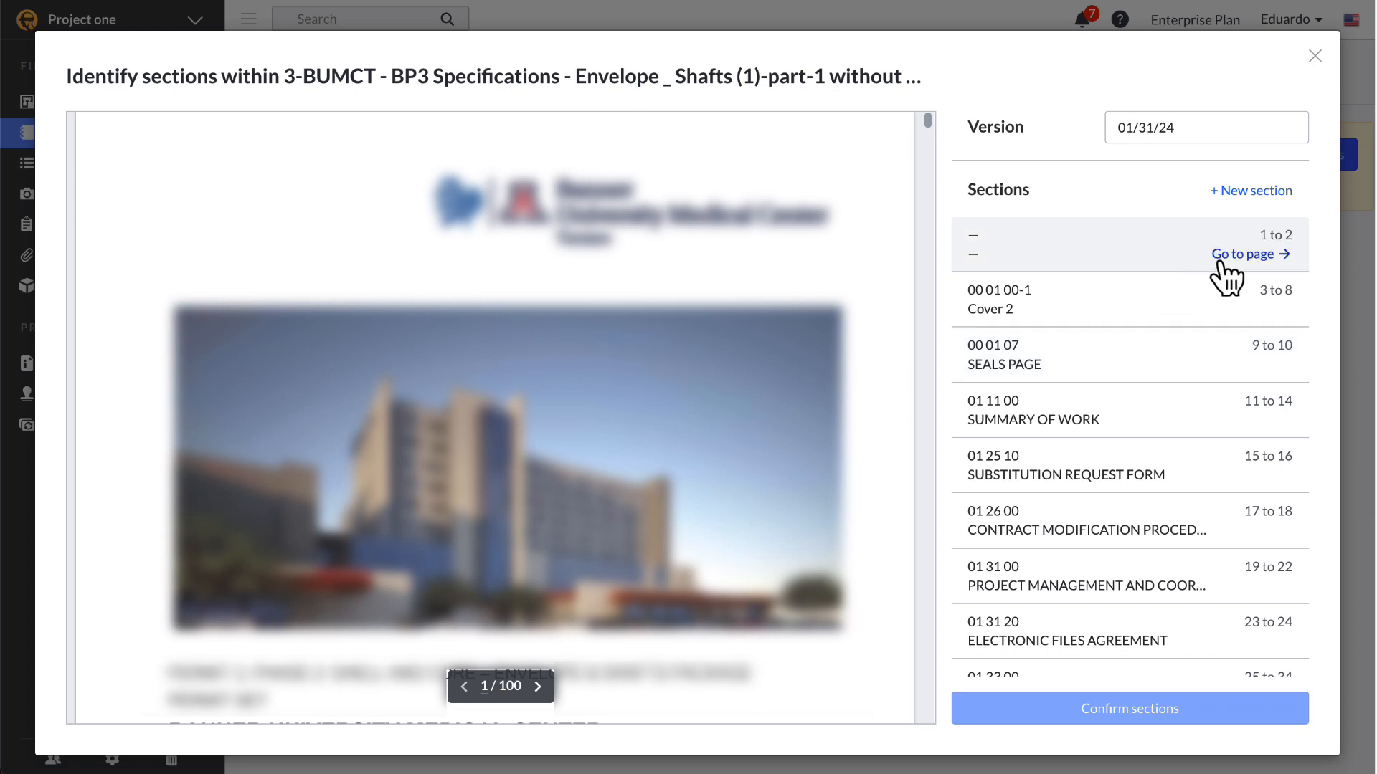
pyautogui.click(1152, 264)
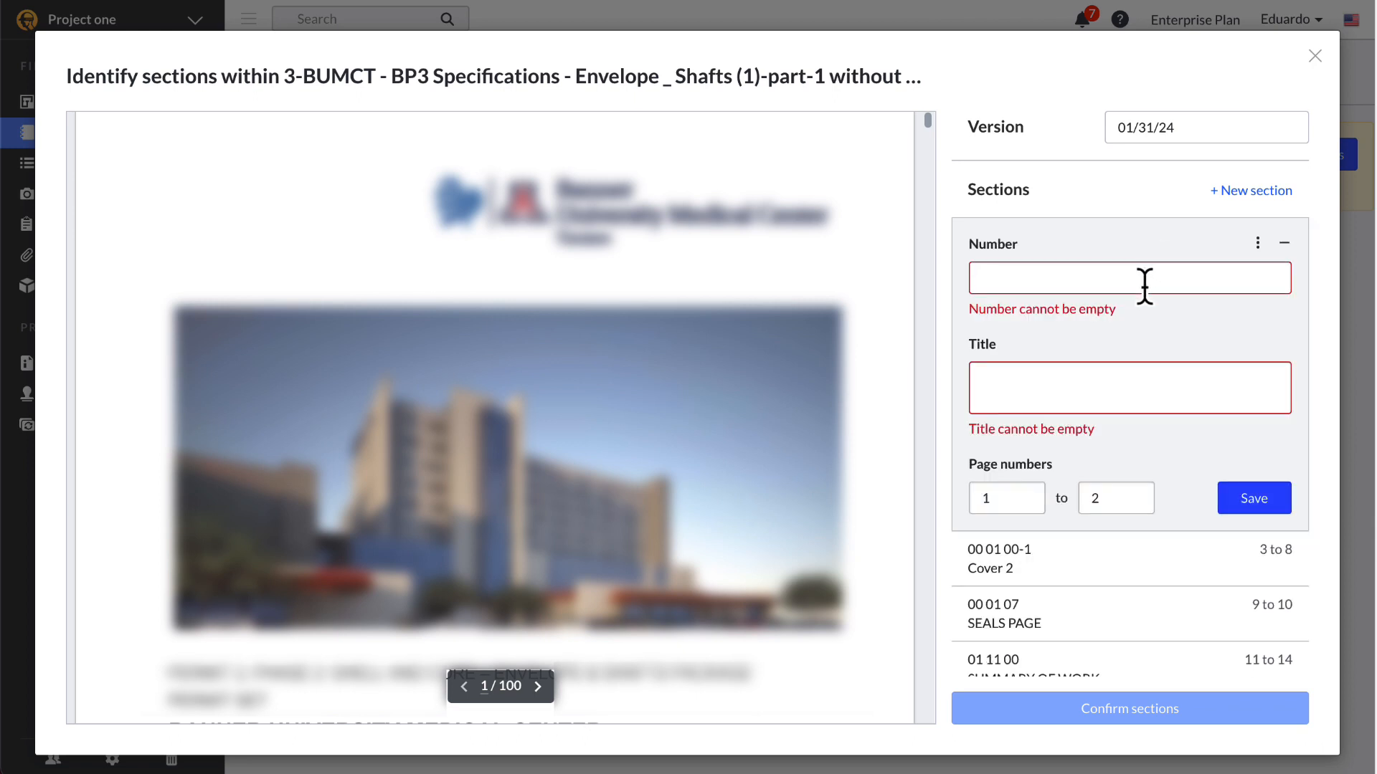
pyautogui.click(1257, 244)
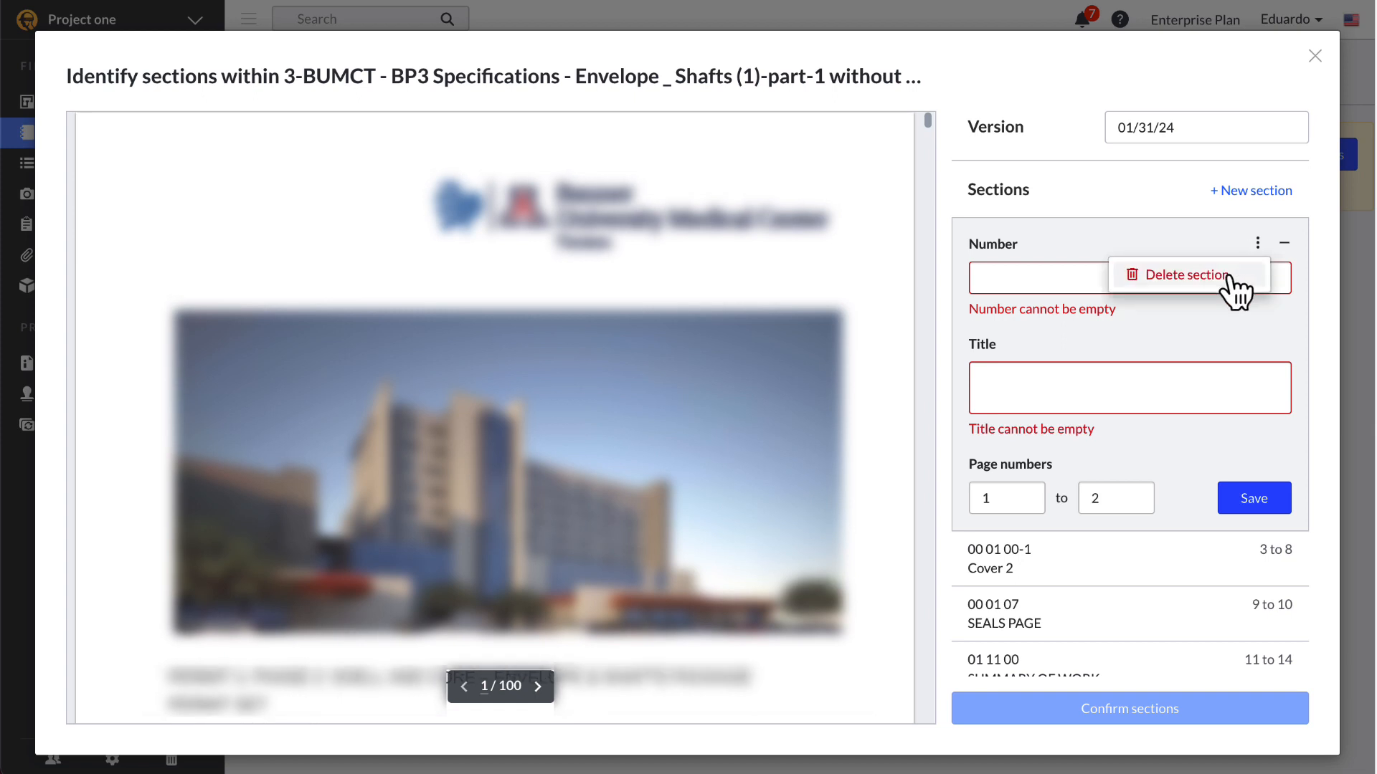
pyautogui.click(1317, 450)
pyautogui.click(1257, 244)
pyautogui.click(1176, 275)
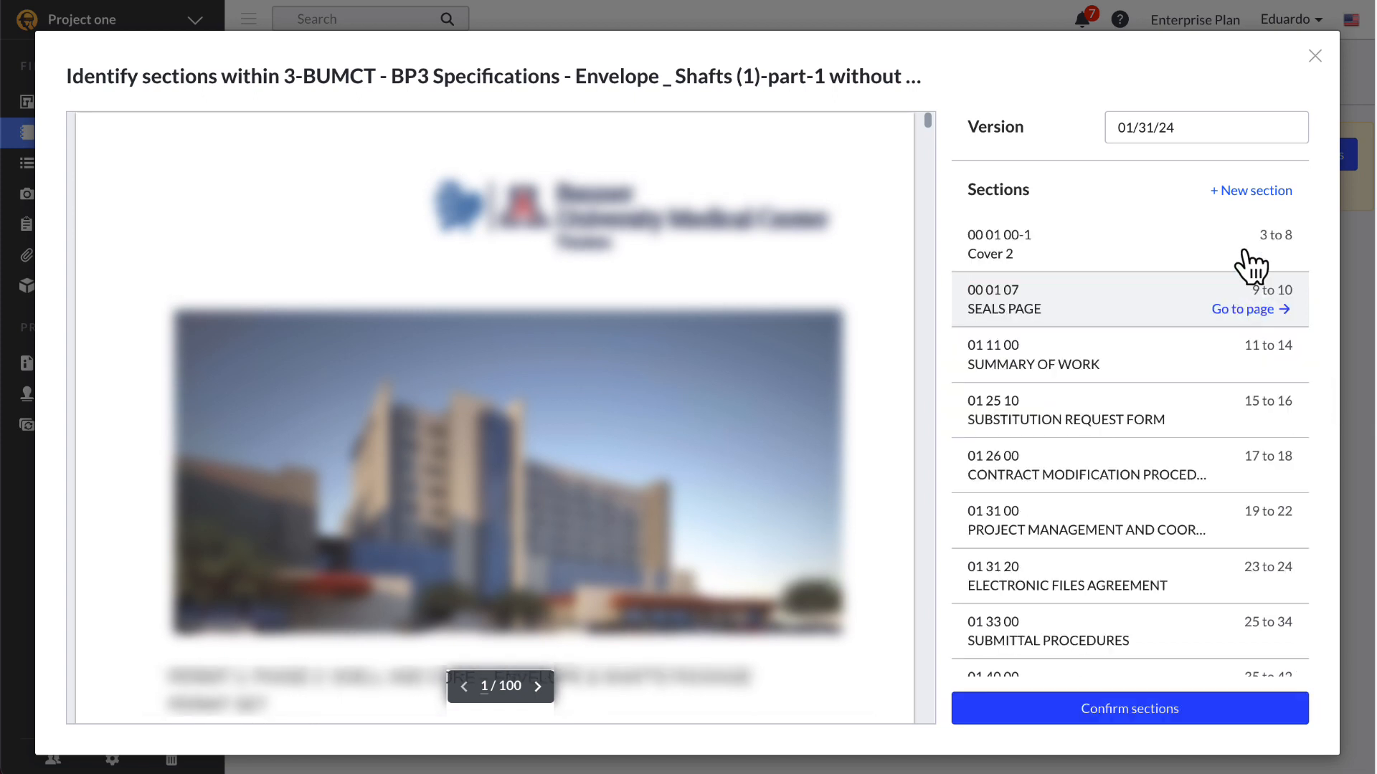
pyautogui.click(1236, 193)
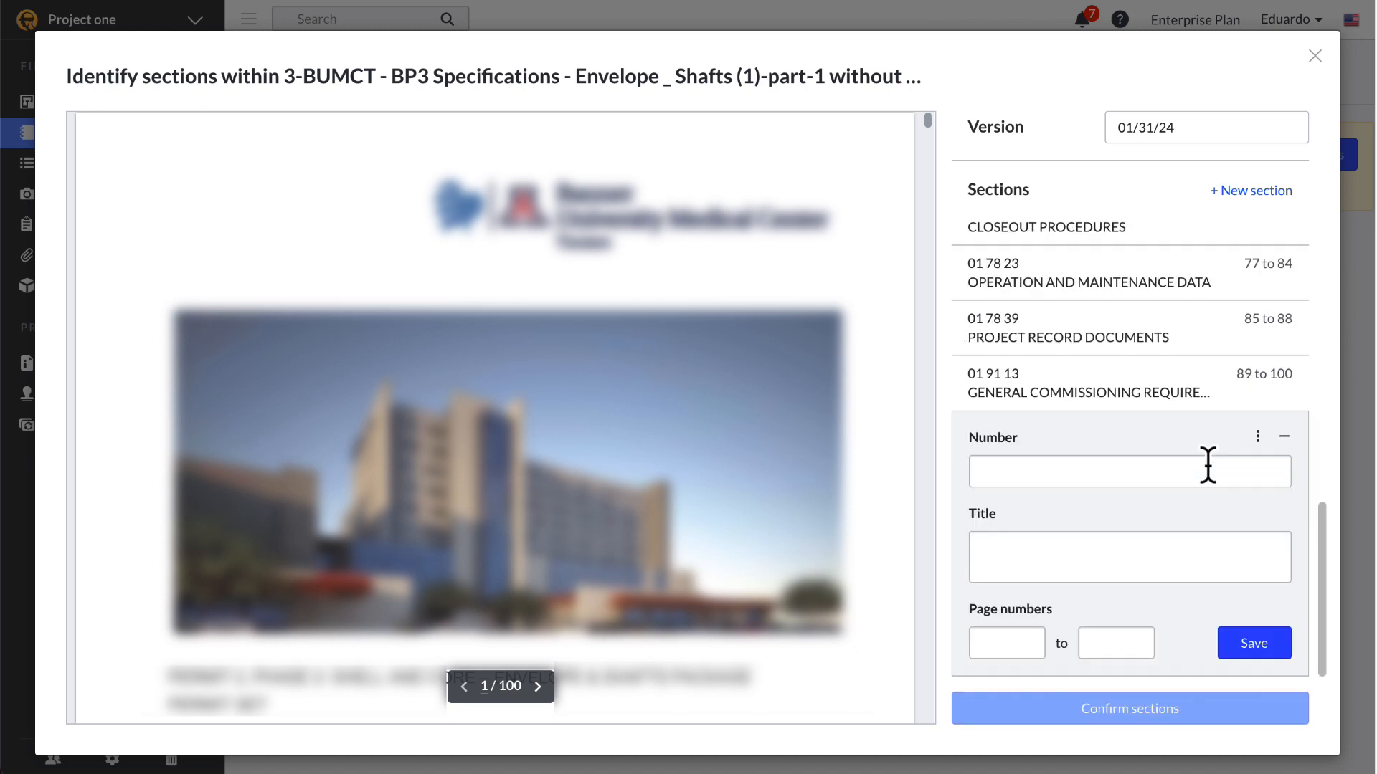
pyautogui.click(1257, 436)
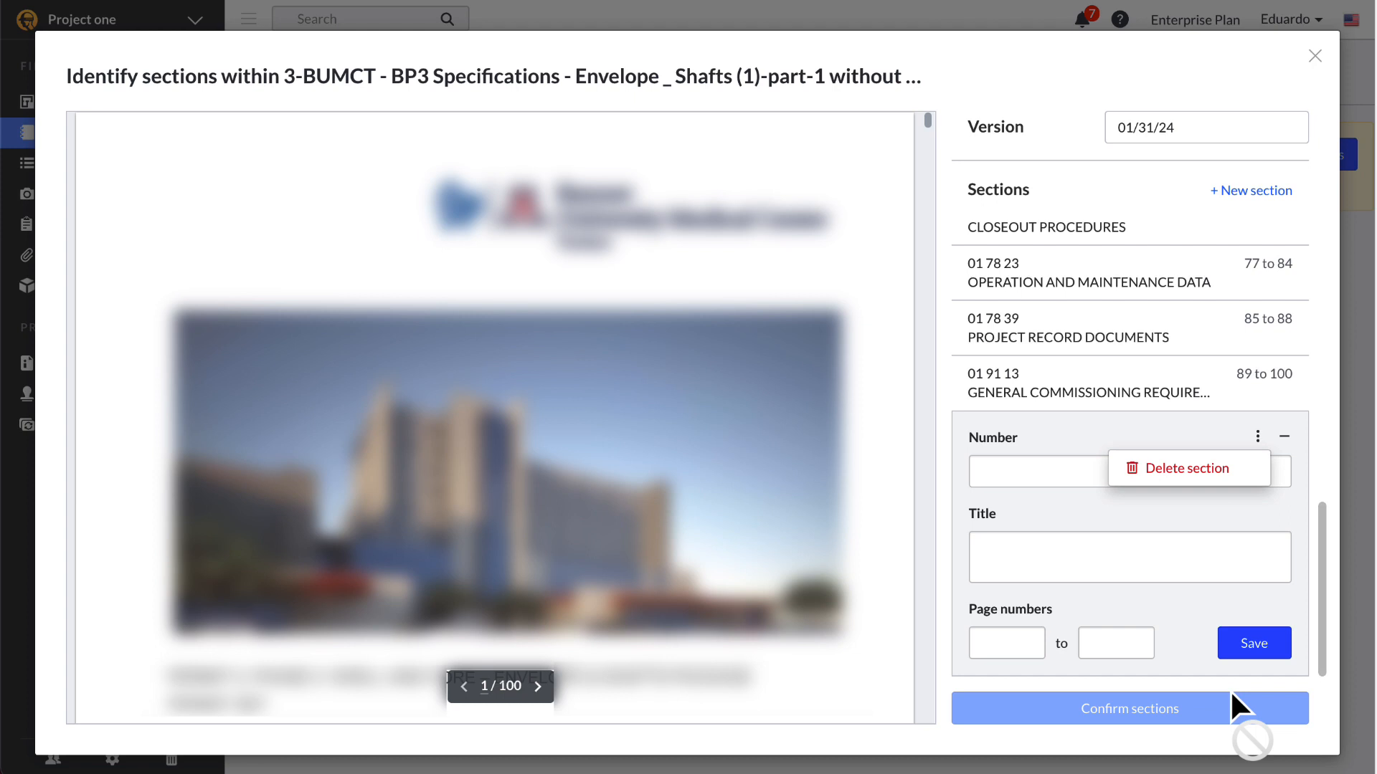
pyautogui.click(1196, 468)
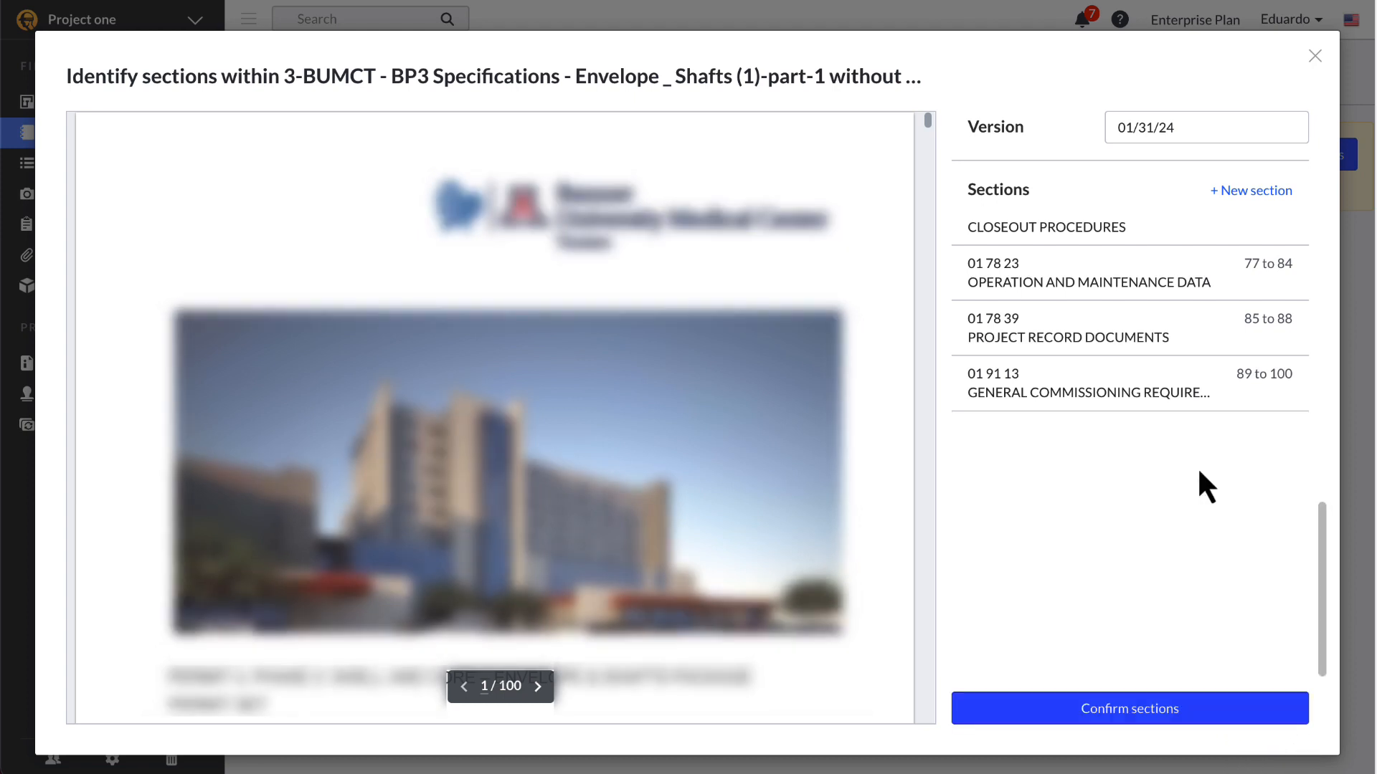
pyautogui.click(1159, 711)
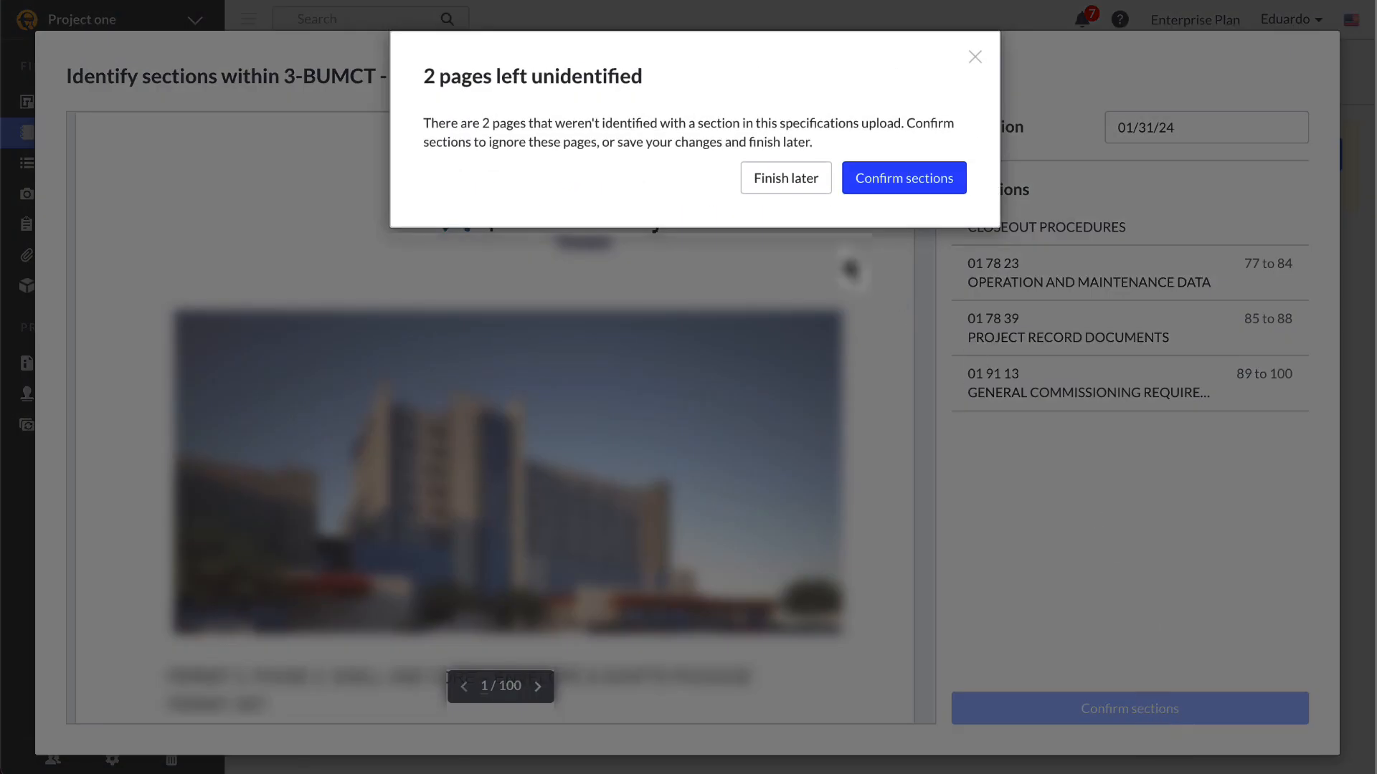
pyautogui.click(932, 188)
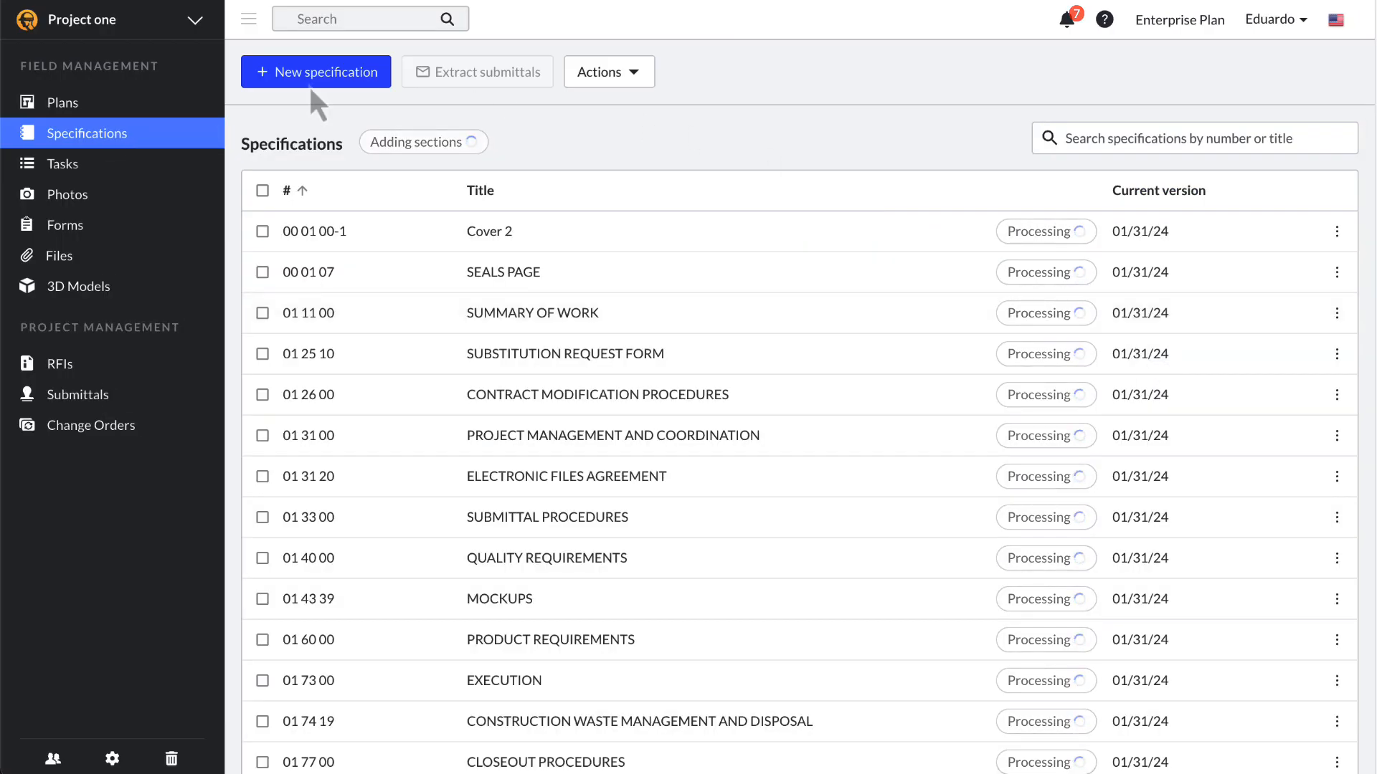
# Step: Upload the REV 1 specifications PDF, delete its blank section, and confirm sections
pyautogui.click(299, 83)
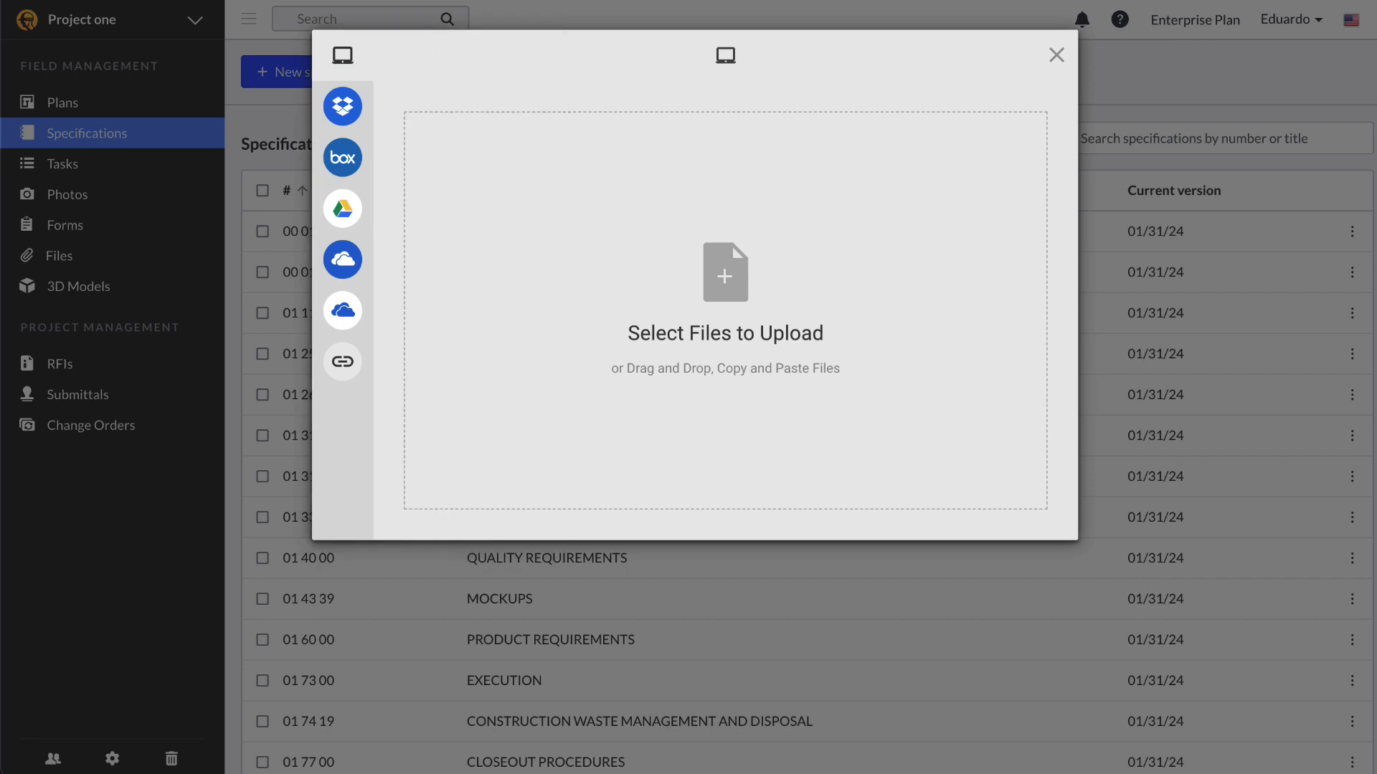
pyautogui.moveTo(913, 138); pyautogui.dragTo(832, 244)
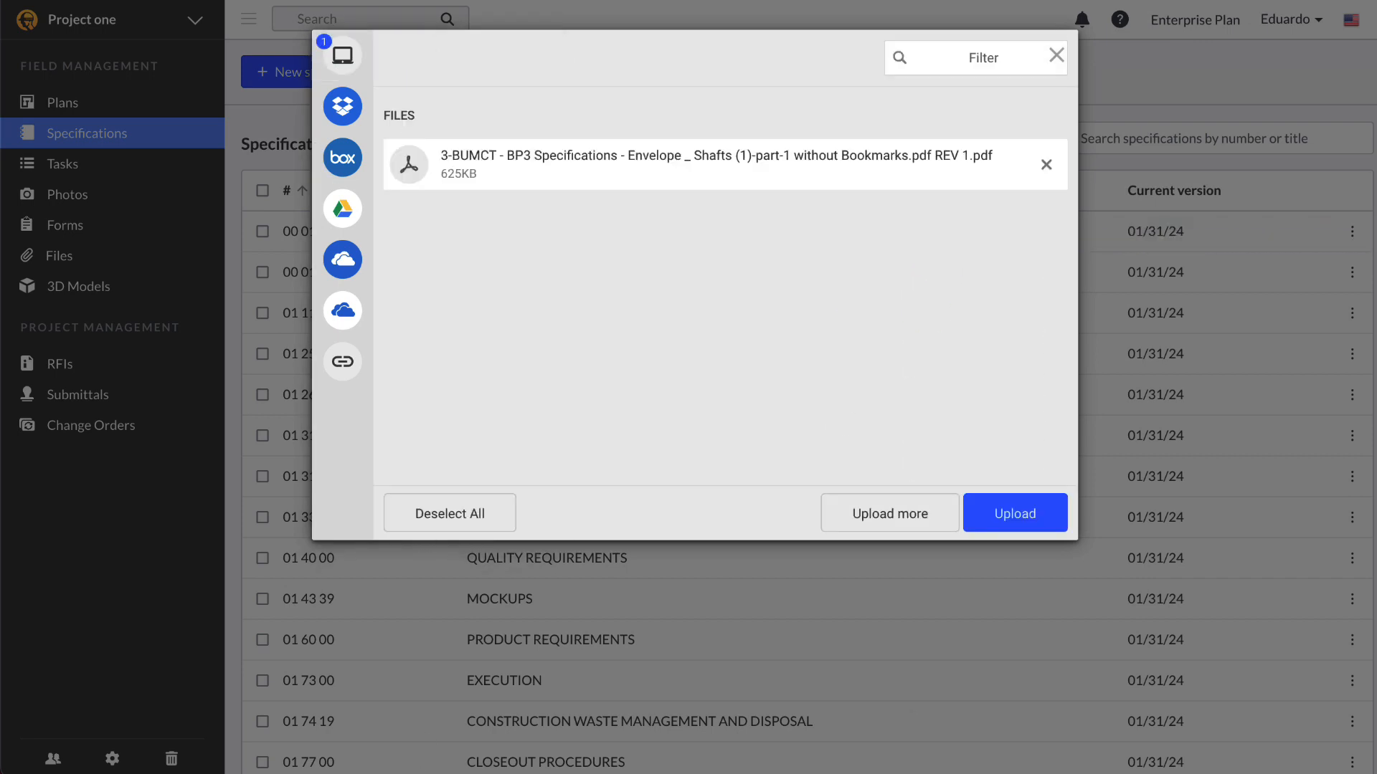
pyautogui.click(1027, 519)
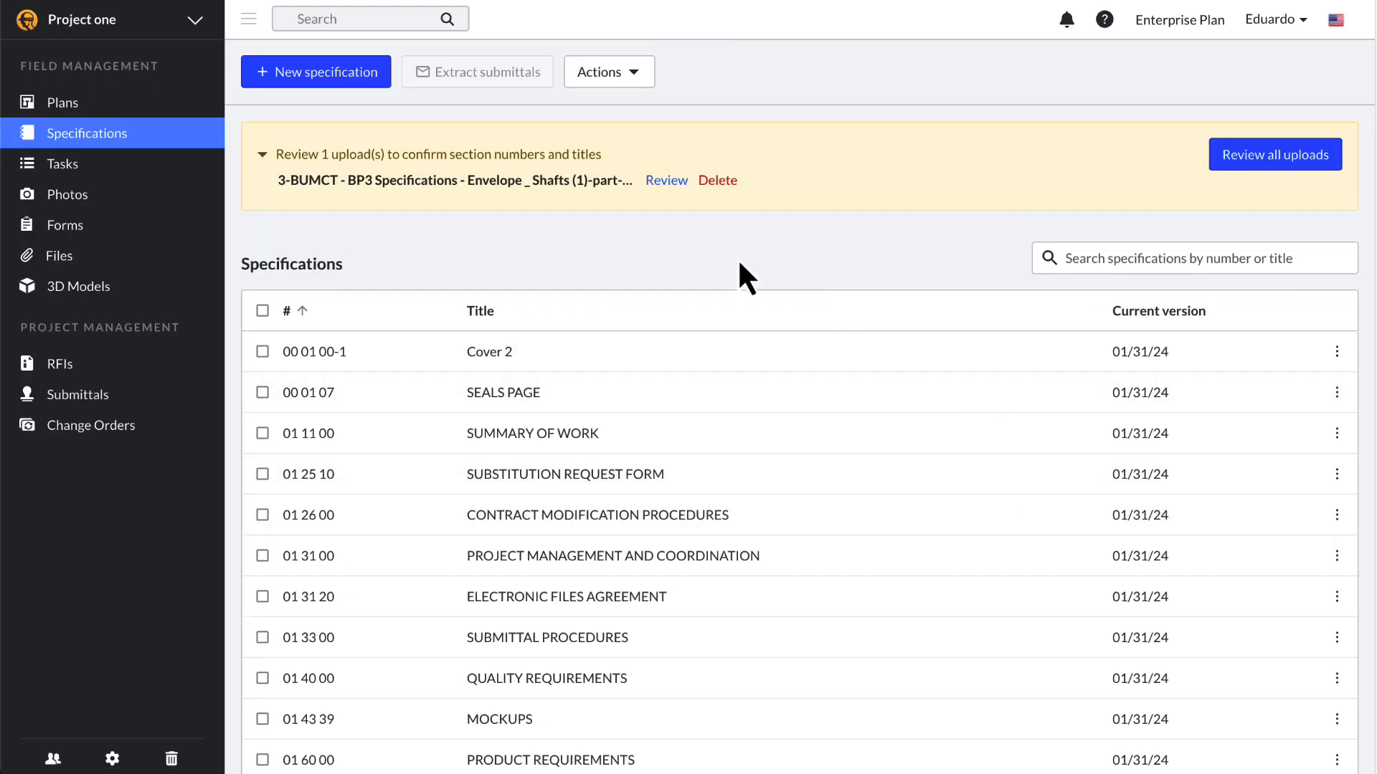
pyautogui.click(662, 185)
pyautogui.click(1285, 250)
pyautogui.click(1257, 239)
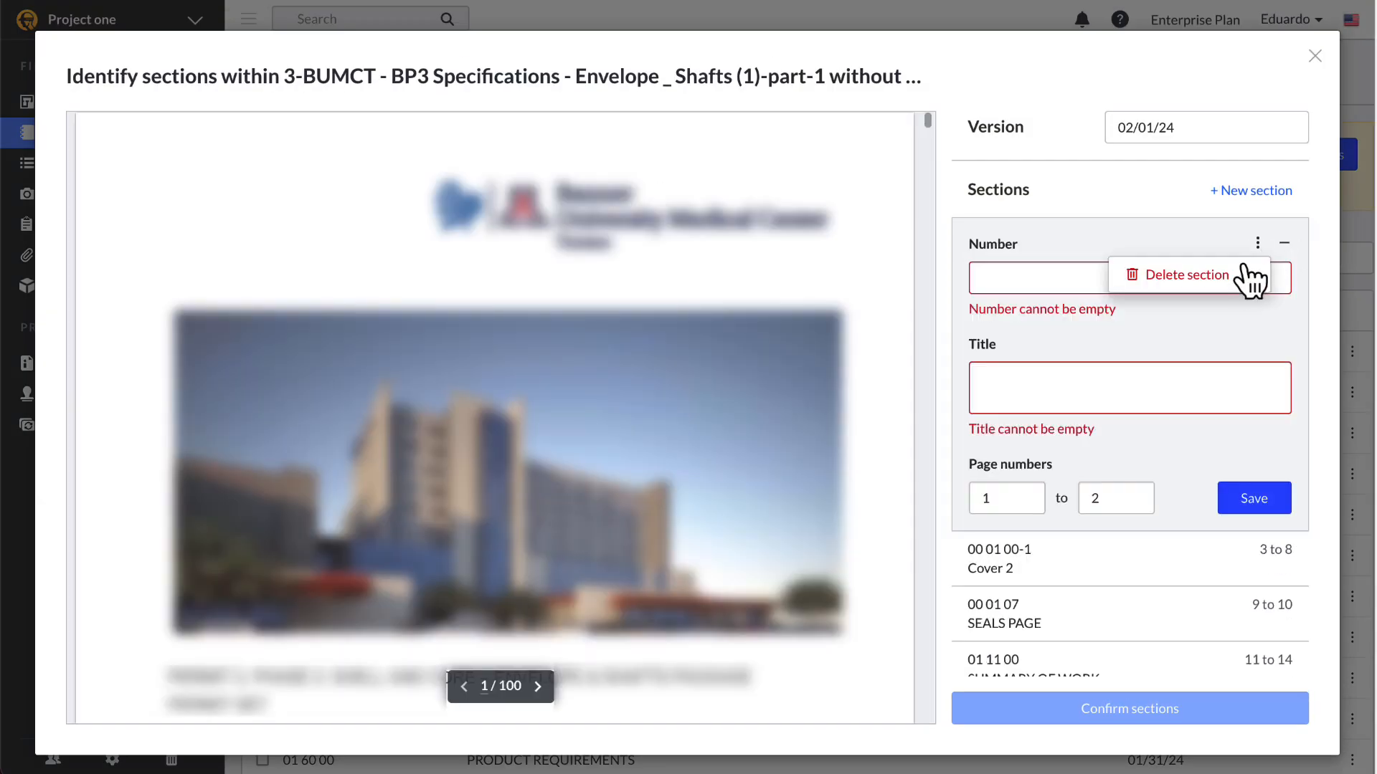
pyautogui.click(1187, 273)
pyautogui.click(1145, 710)
pyautogui.click(905, 180)
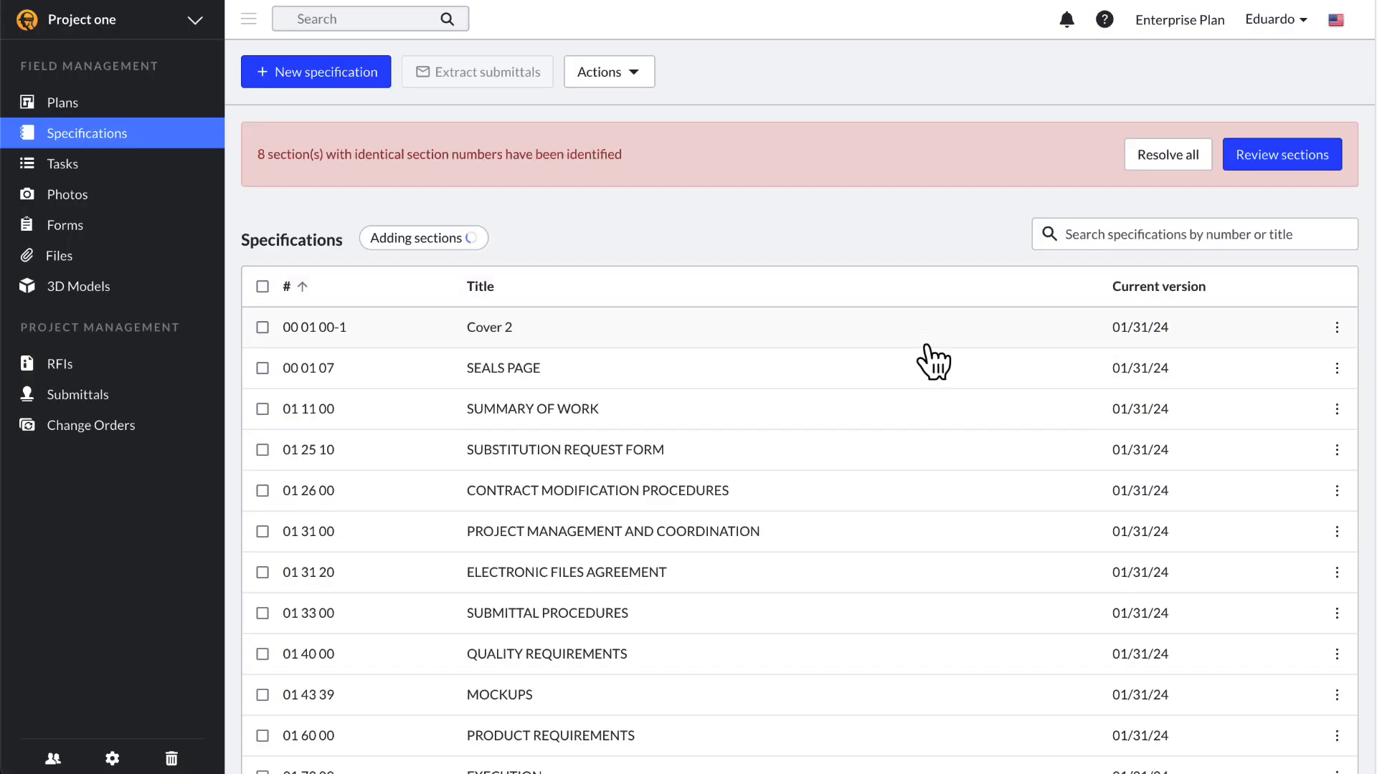
# Step: Compare the new and existing pages of a duplicate-numbered section
pyautogui.click(1280, 158)
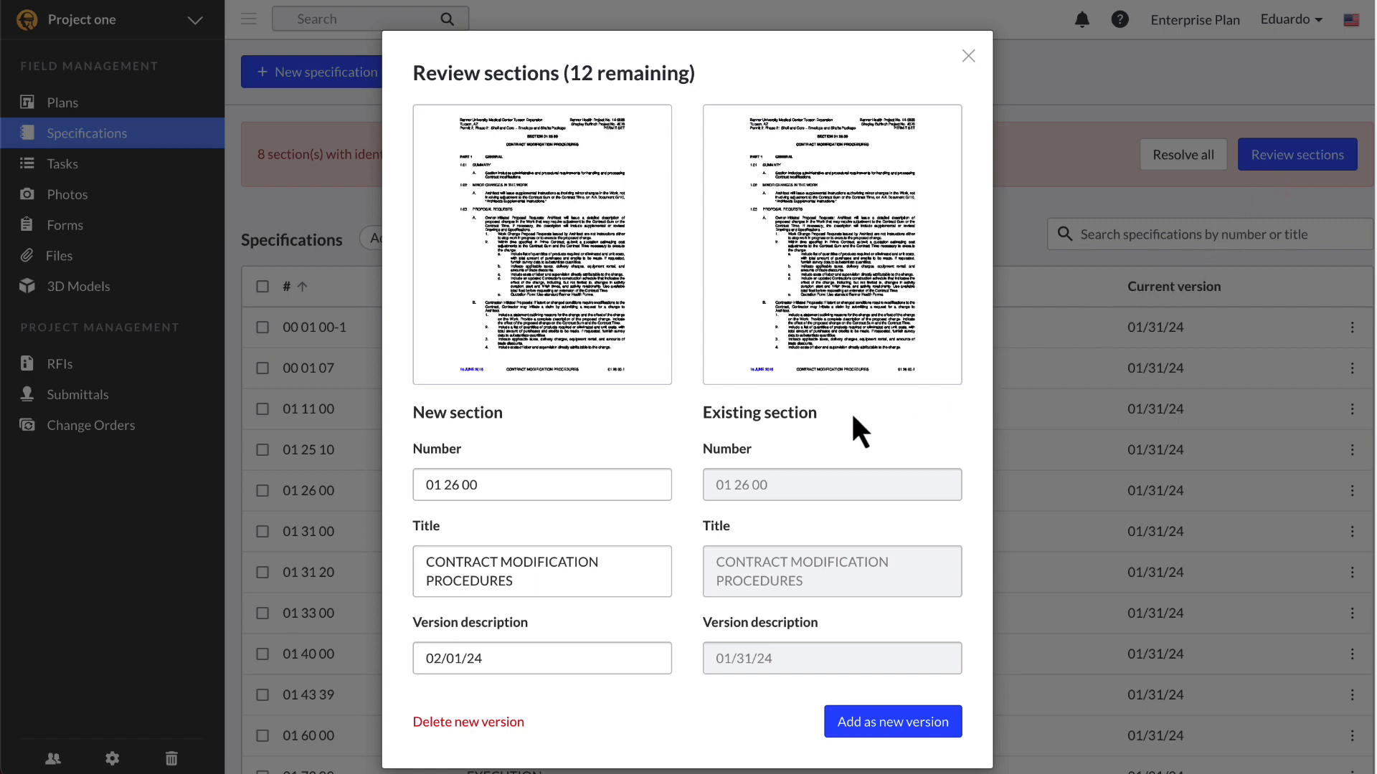
pyautogui.click(578, 344)
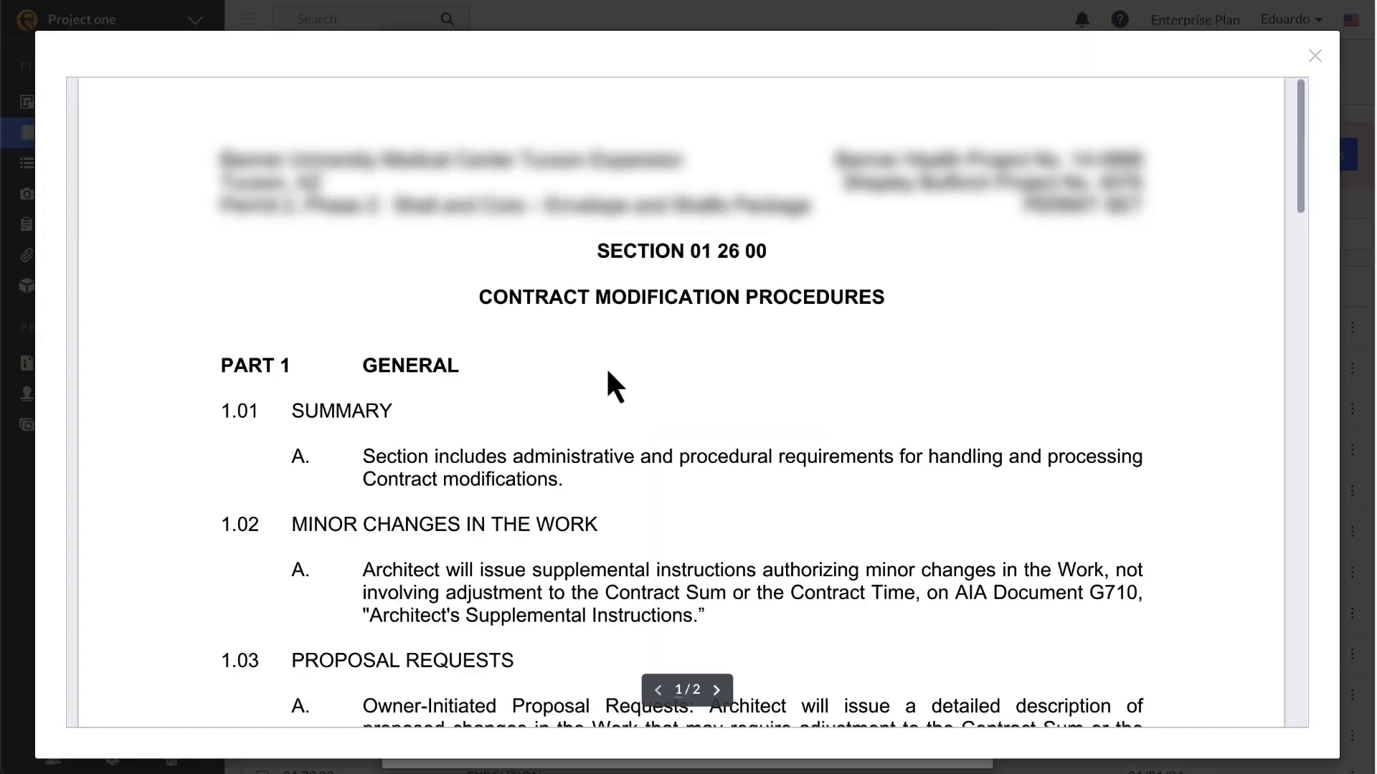
pyautogui.scroll(-12, 677, 430)
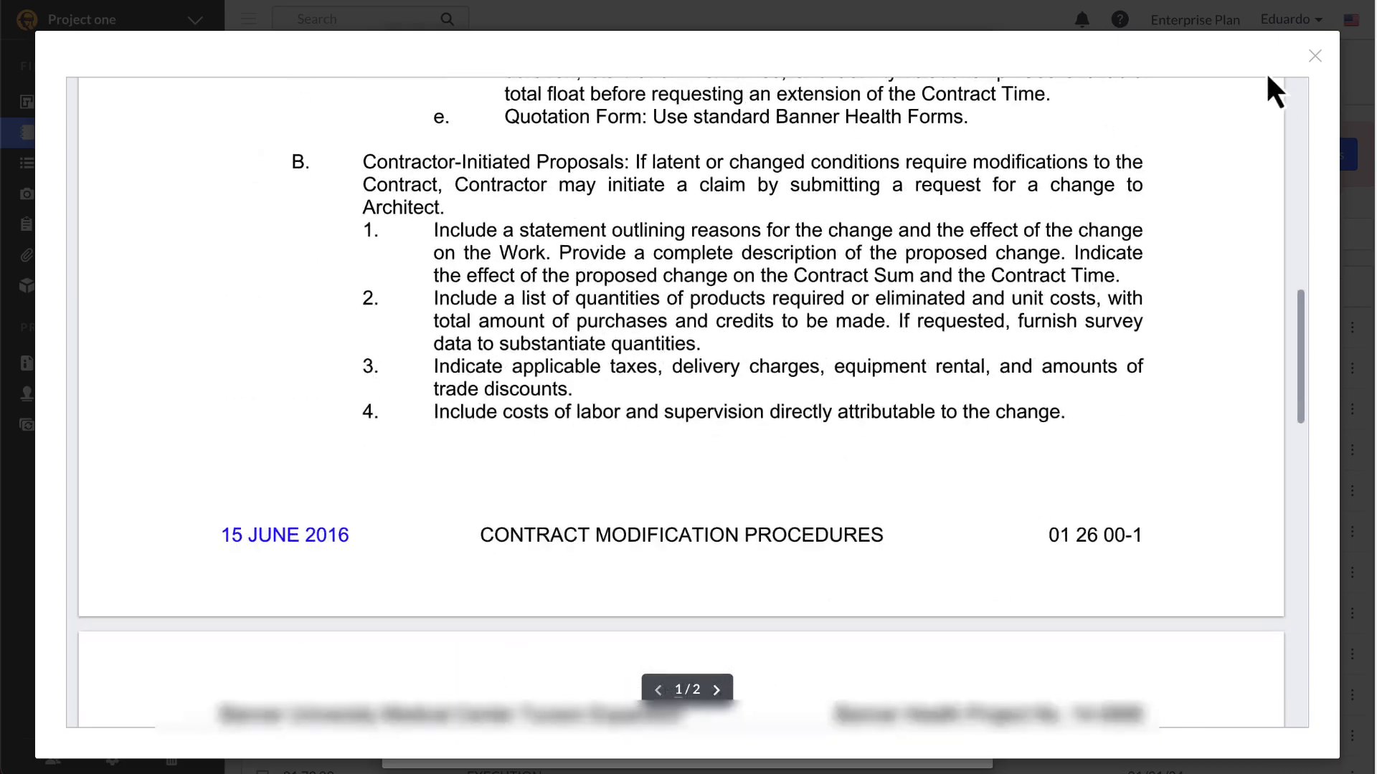
pyautogui.click(1315, 57)
pyautogui.click(857, 290)
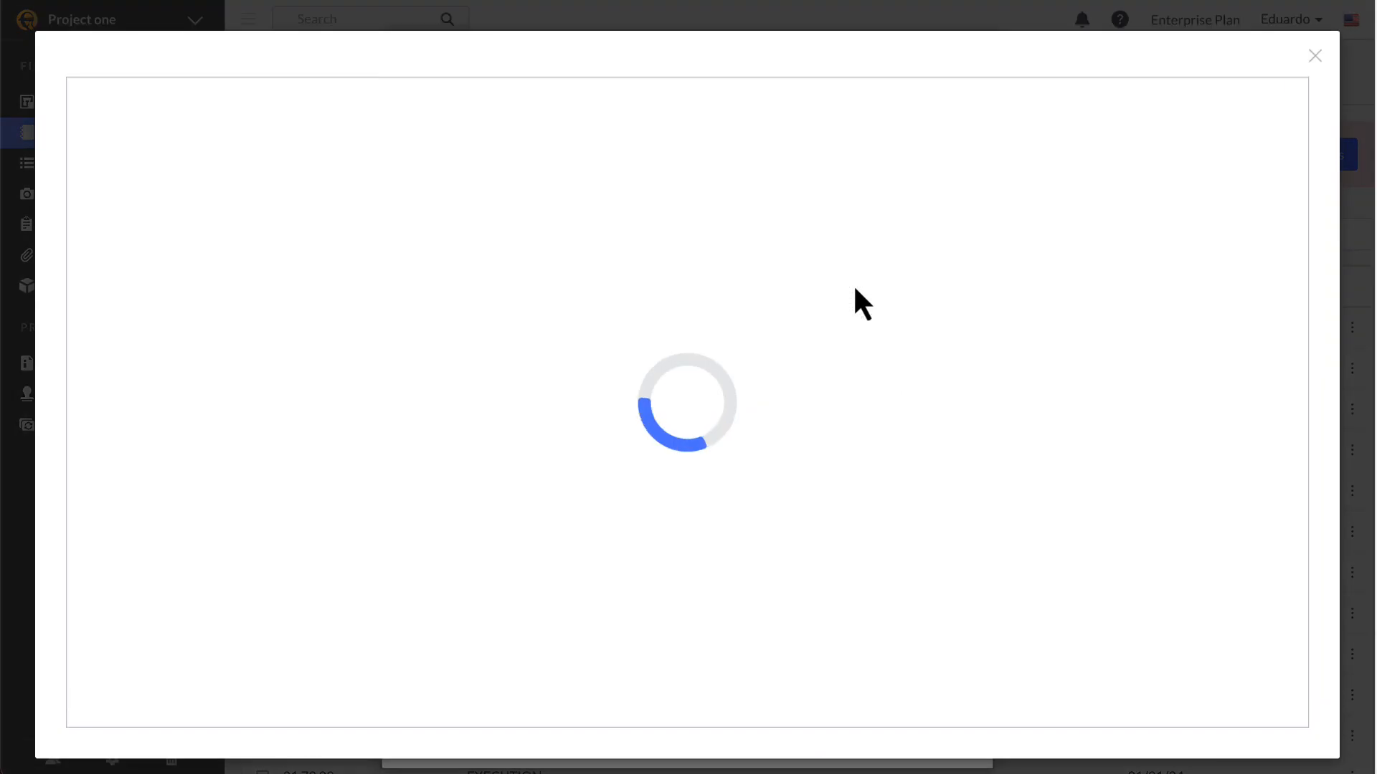
pyautogui.scroll(-4, 863, 310)
pyautogui.scroll(-3, 862, 310)
pyautogui.click(1316, 57)
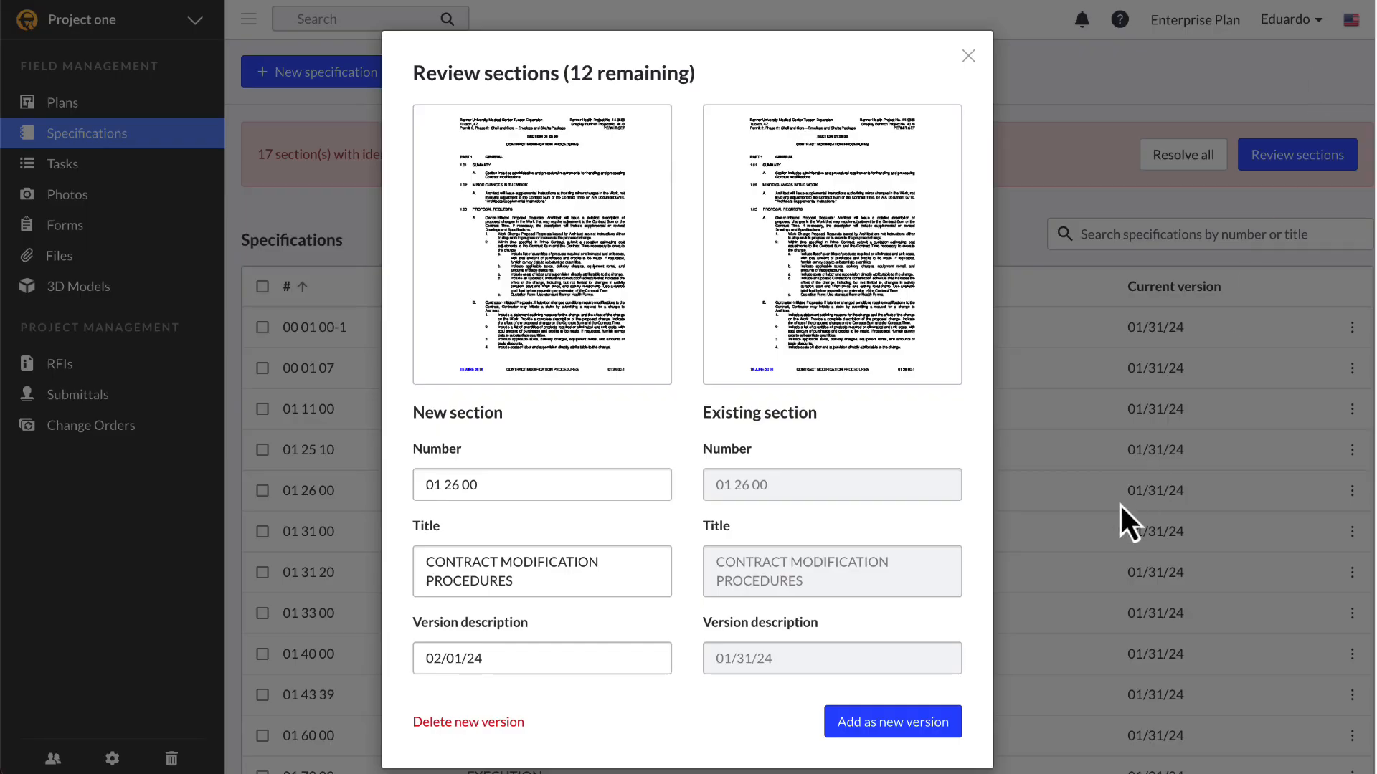
# Step: Add CONTRACT MODIFICATION and CLOSEOUT PROCEDURES as new versions, then resolve all 15 sections as new versions
pyautogui.click(919, 730)
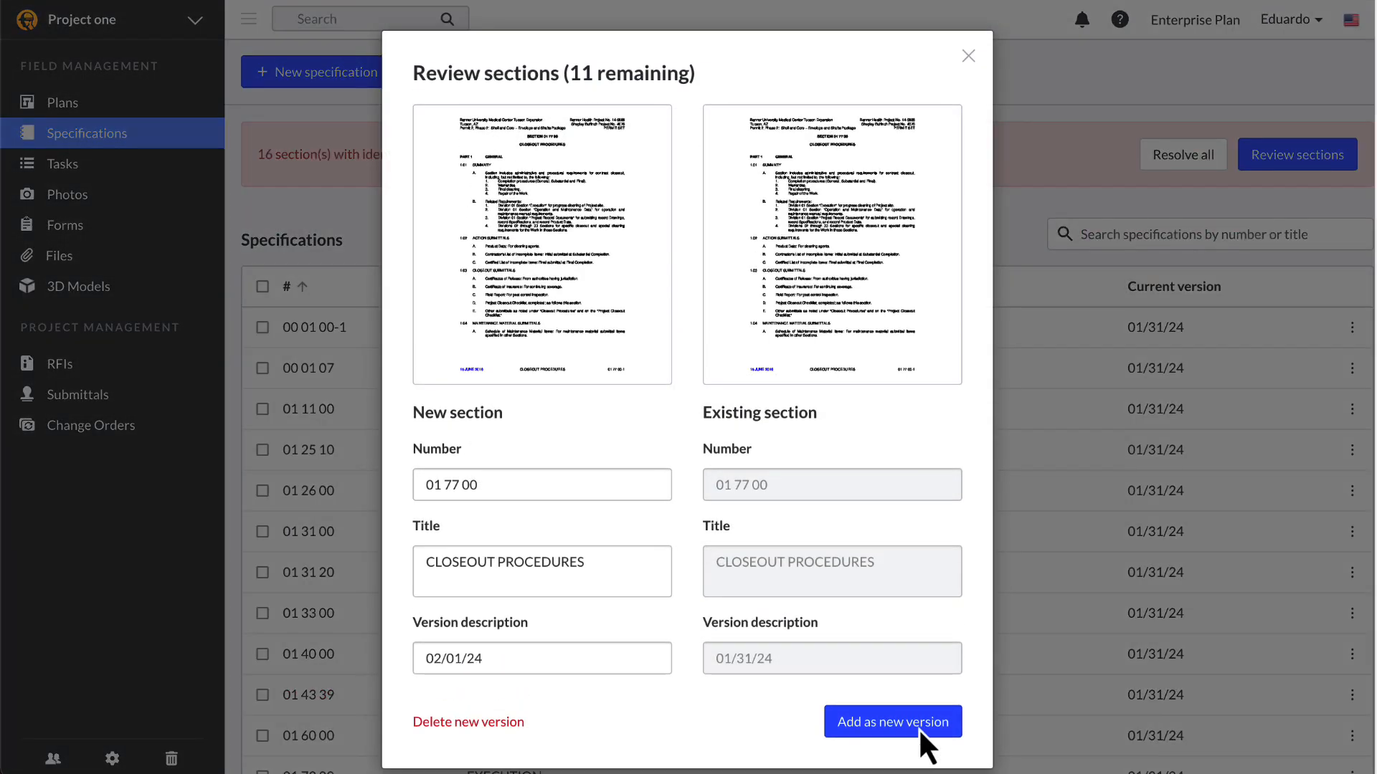
pyautogui.click(918, 729)
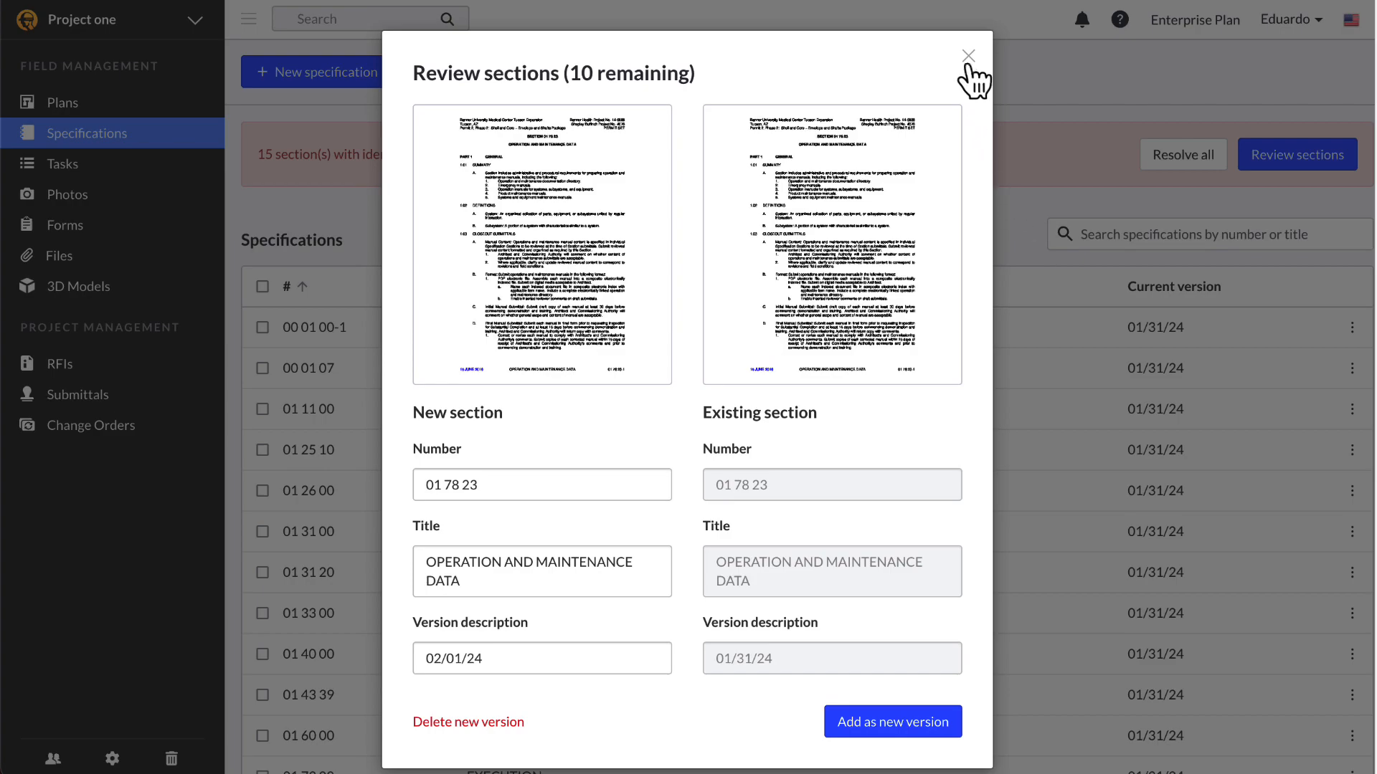
pyautogui.click(968, 56)
pyautogui.click(1140, 165)
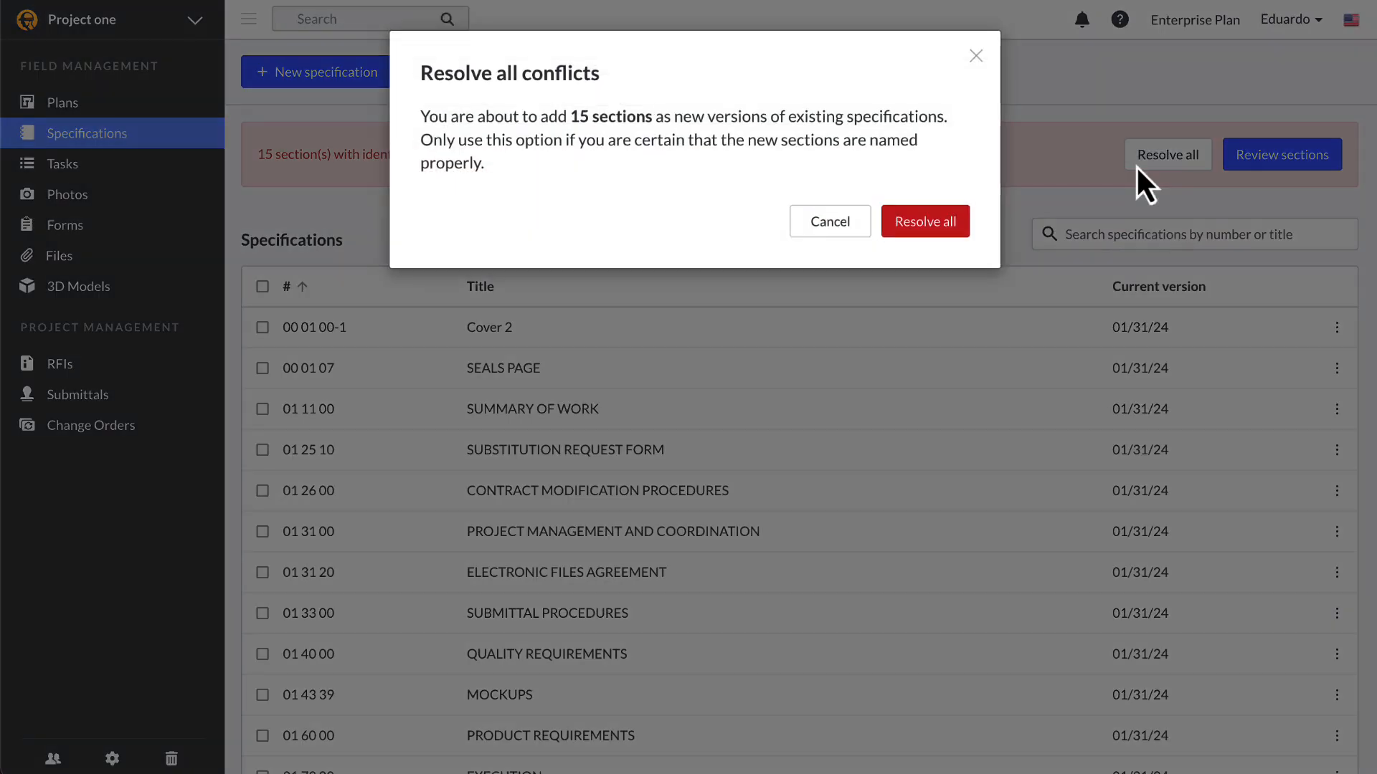
pyautogui.click(941, 228)
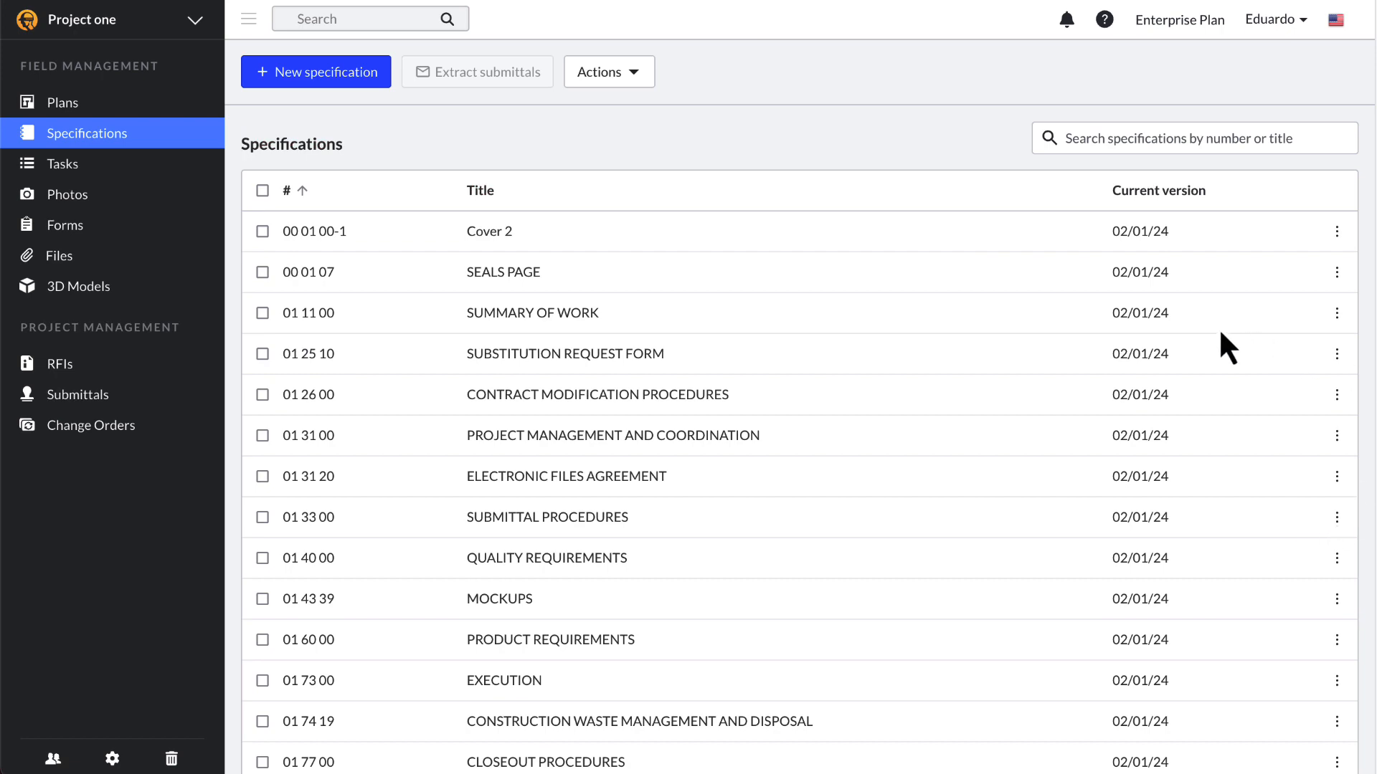
pyautogui.click(1171, 234)
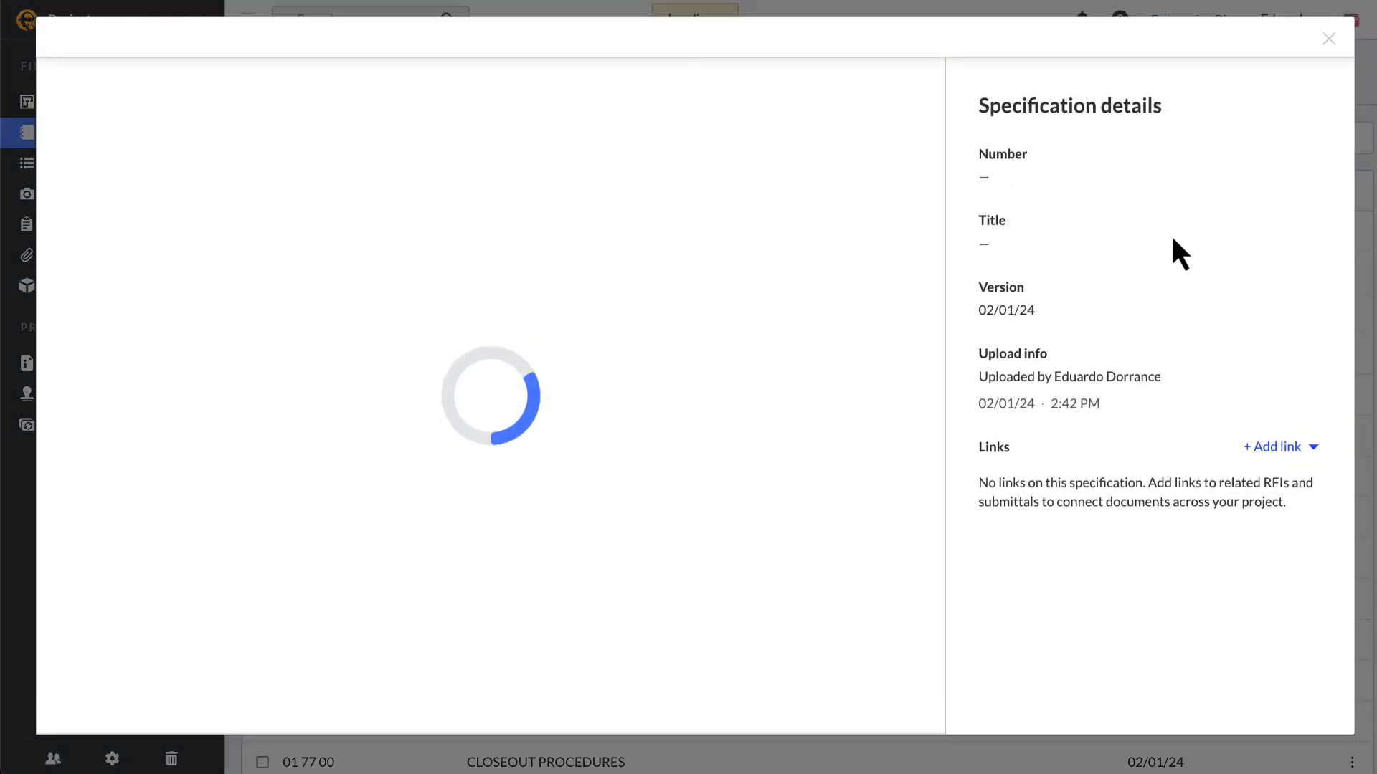
pyautogui.scroll(-10, 786, 512)
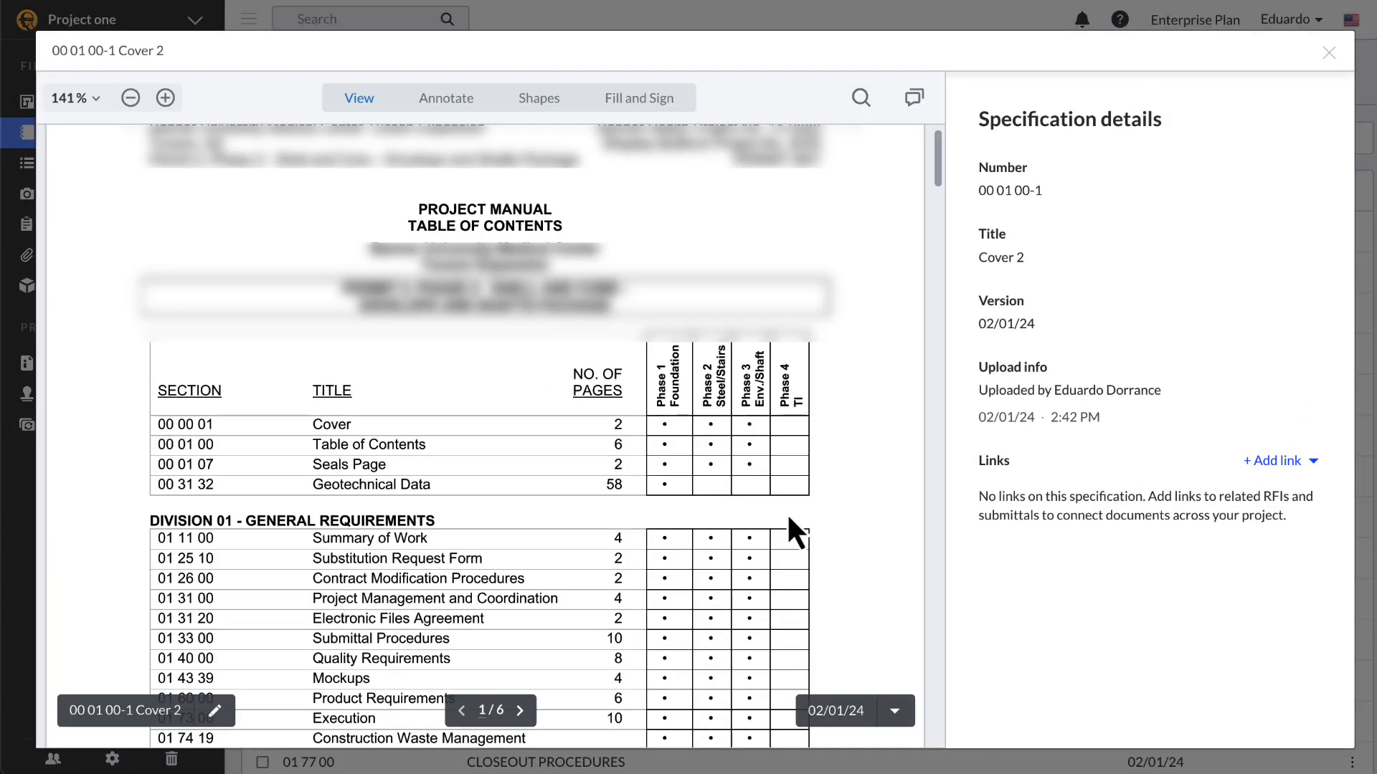
pyautogui.click(895, 712)
pyautogui.click(896, 680)
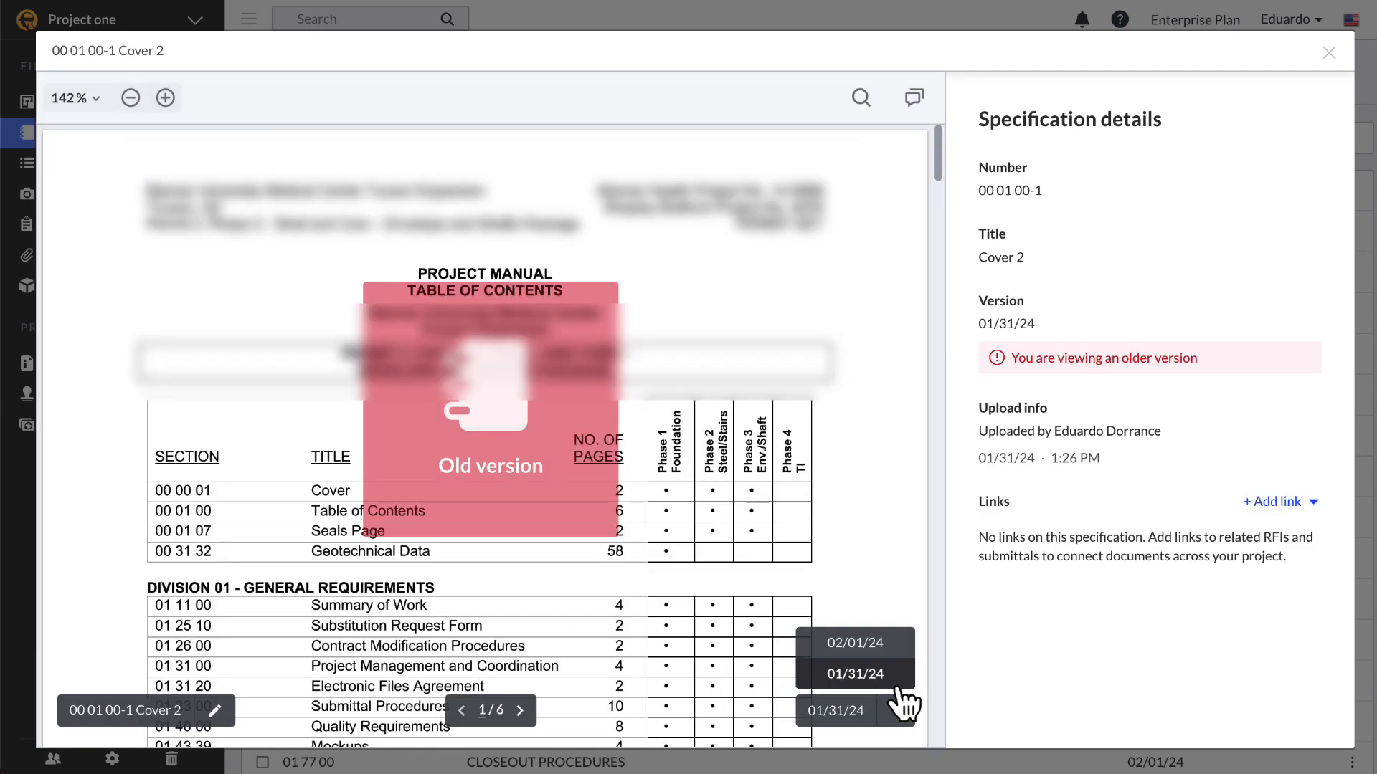
pyautogui.scroll(-2, 911, 527)
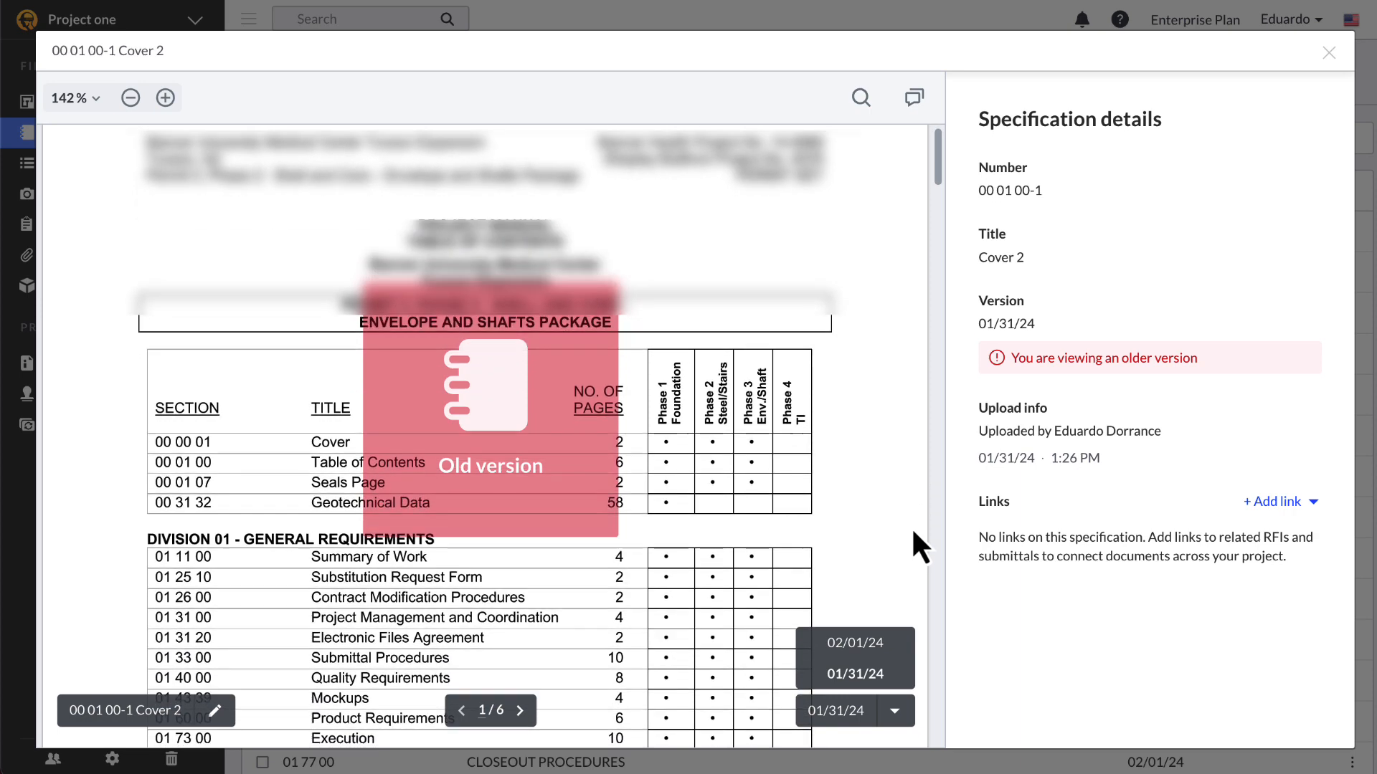
pyautogui.click(1313, 504)
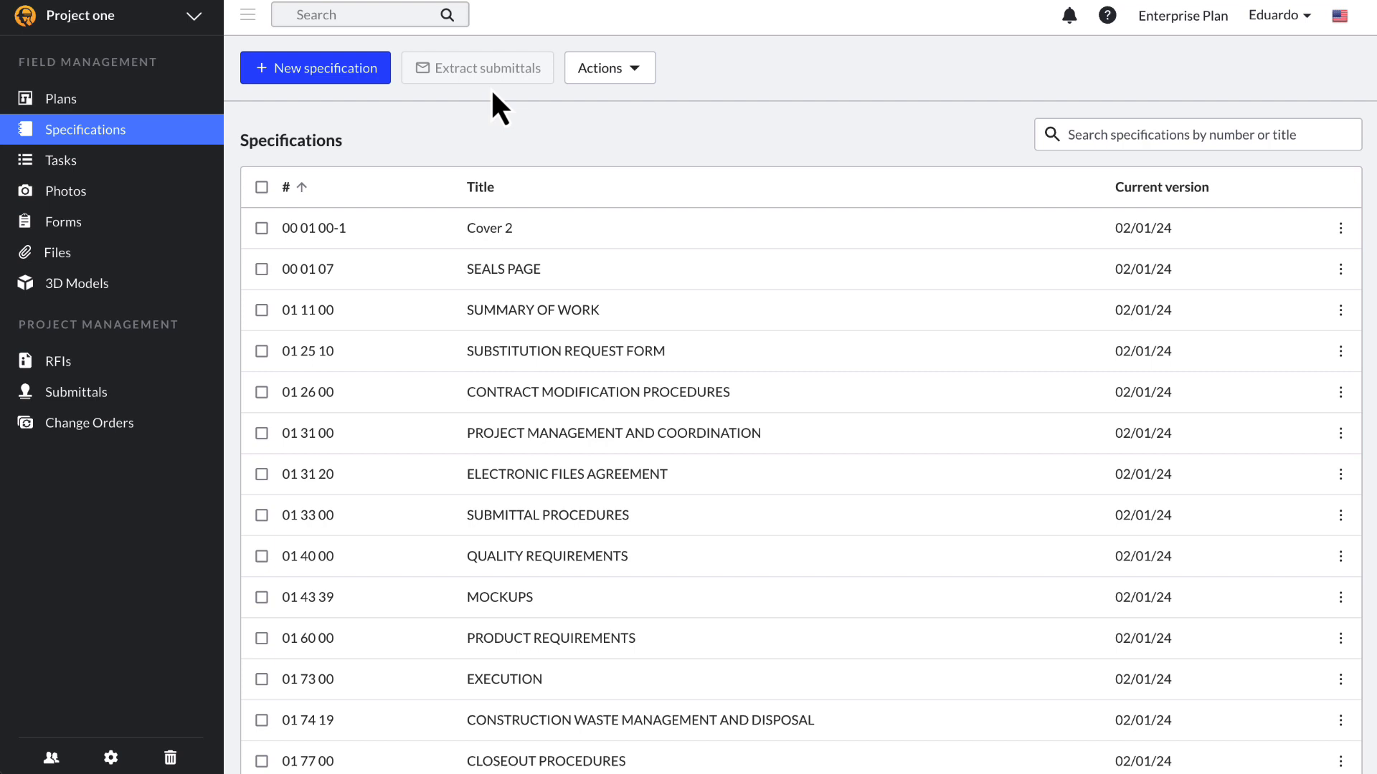
# Step: Extract submittals from all sections except 00 01 00-1, 00 01 07 and 01 11 00, then download the log CSV
pyautogui.click(261, 187)
pyautogui.click(261, 228)
pyautogui.click(262, 270)
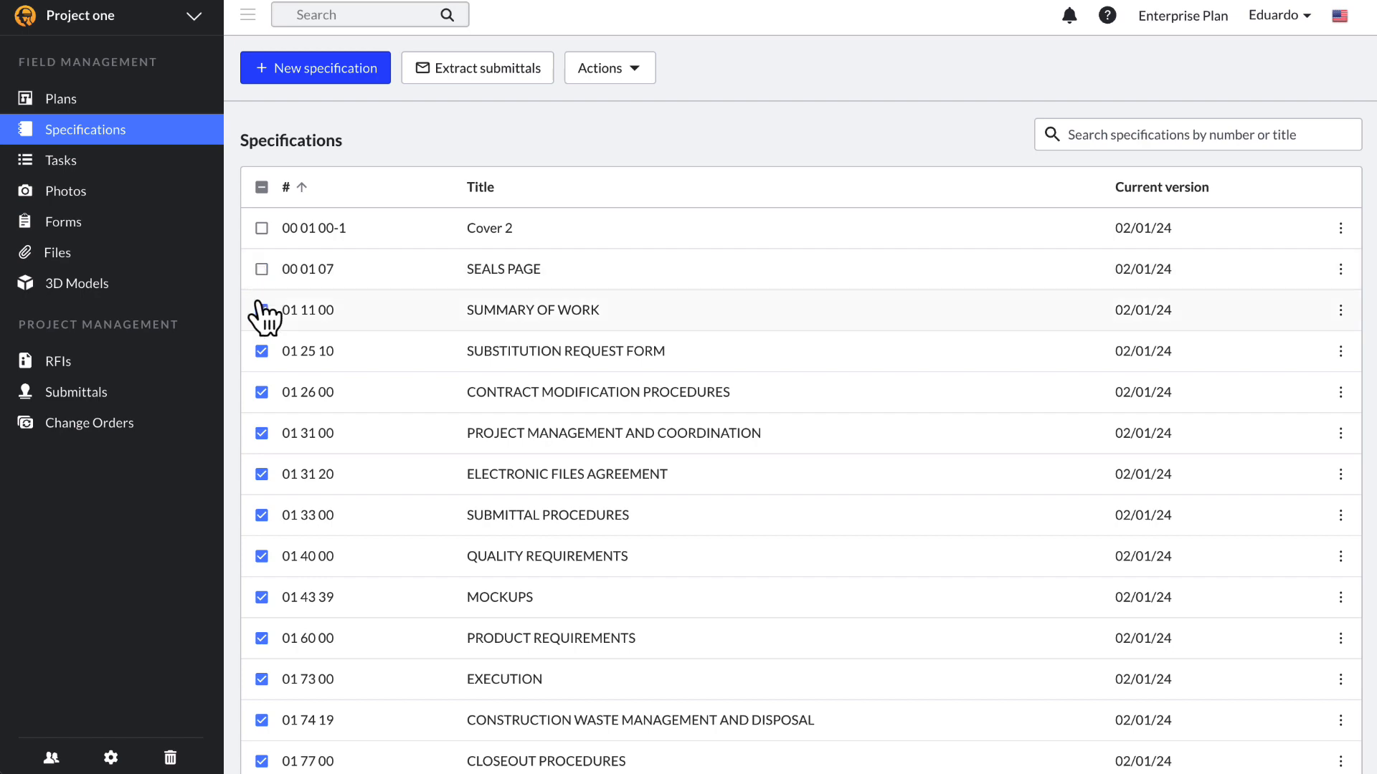
pyautogui.click(262, 310)
pyautogui.click(476, 79)
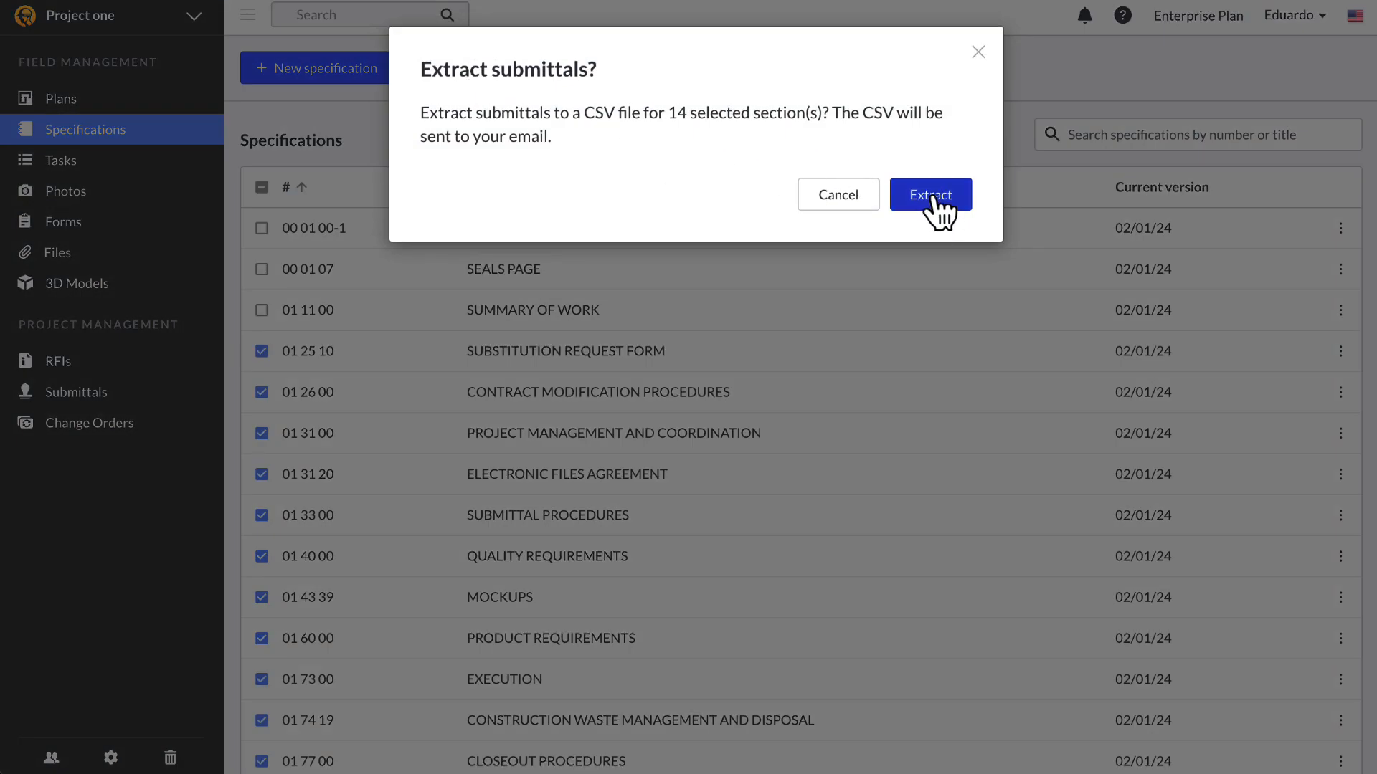
pyautogui.click(935, 207)
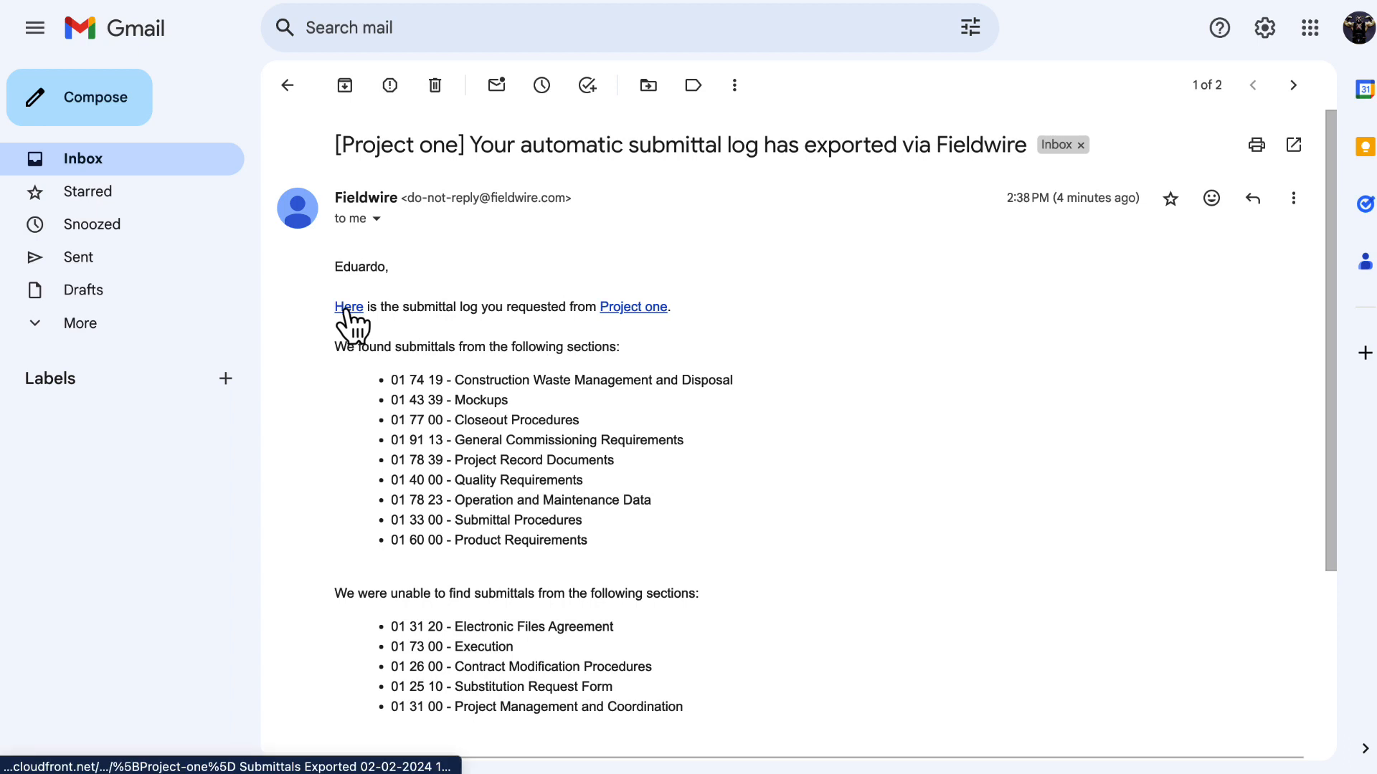
pyautogui.click(350, 309)
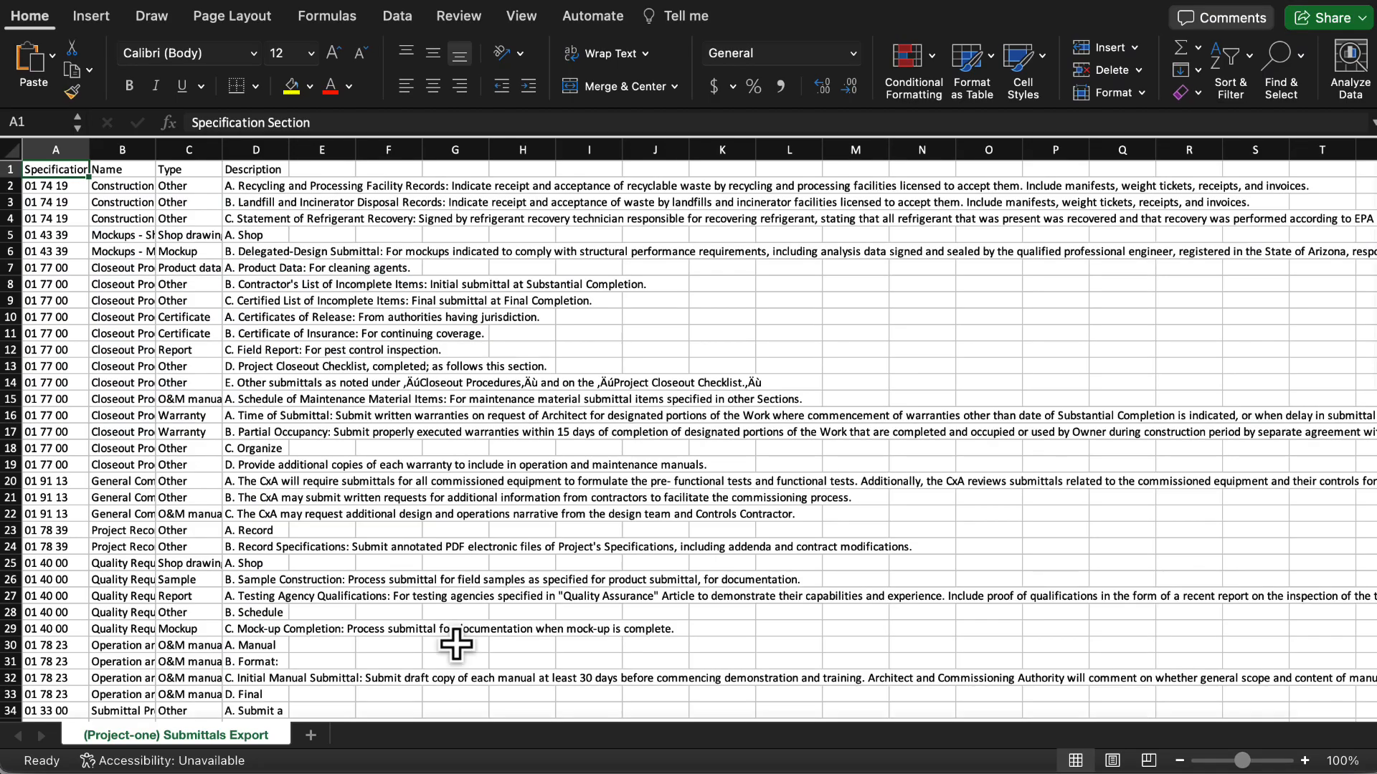
pyautogui.click(460, 516)
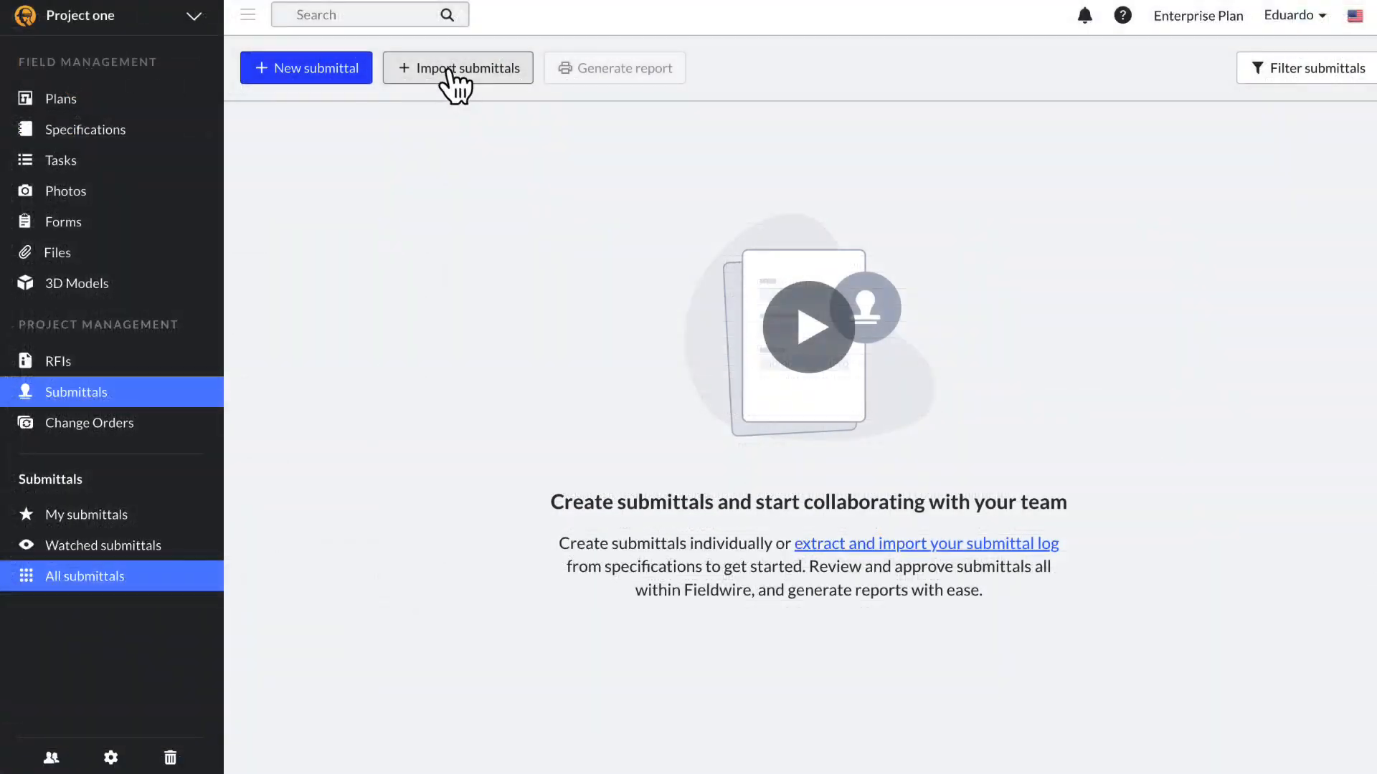
# Step: Start importing the submittal log from the Submittals page
pyautogui.click(455, 71)
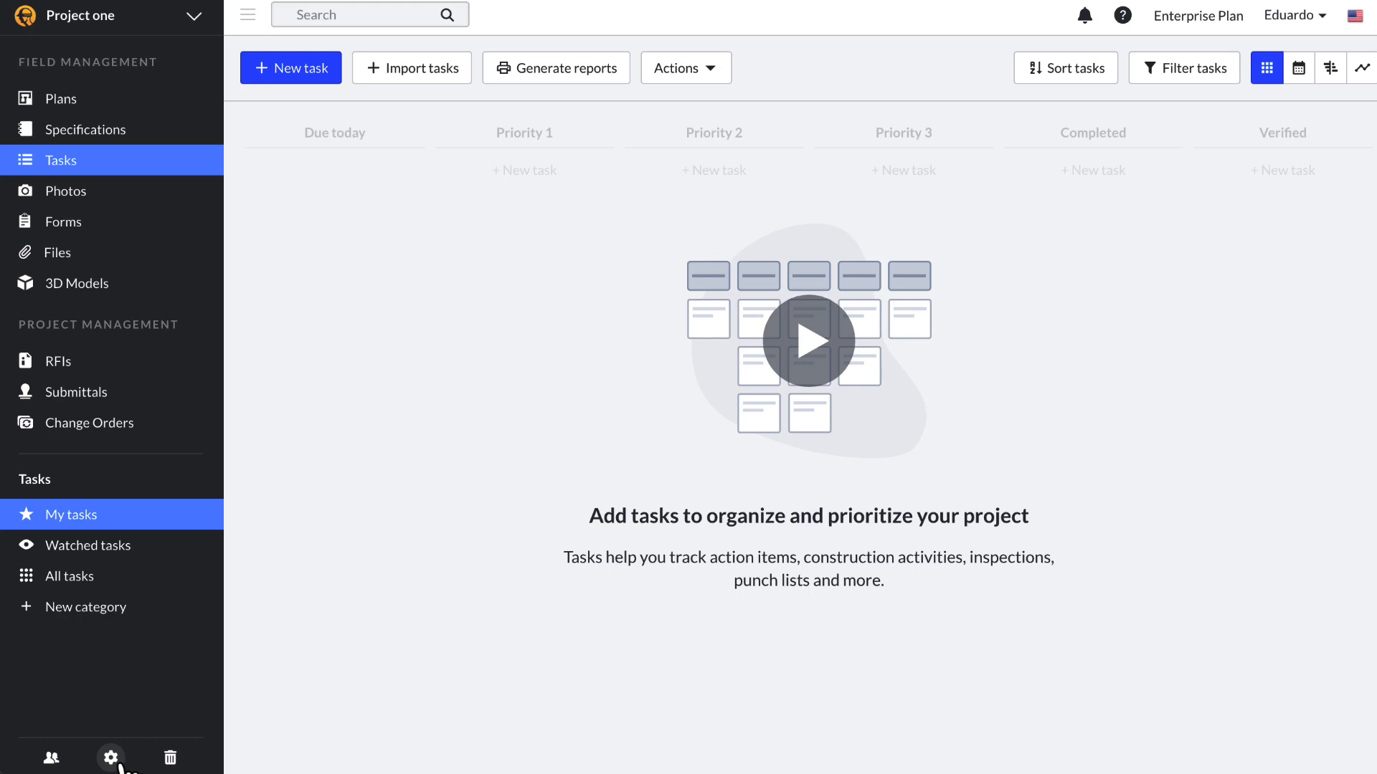
pyautogui.click(110, 758)
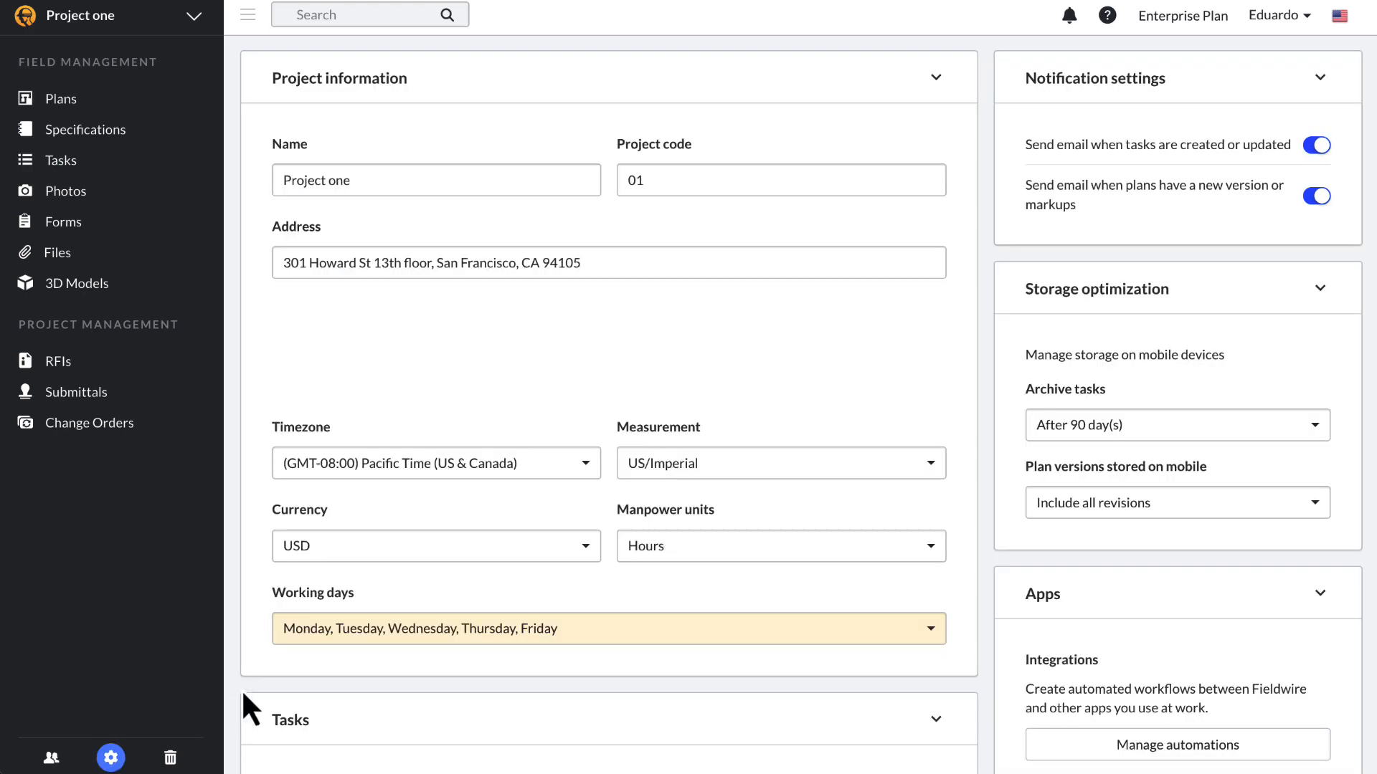
pyautogui.scroll(-1, 596, 549)
pyautogui.scroll(-5, 606, 549)
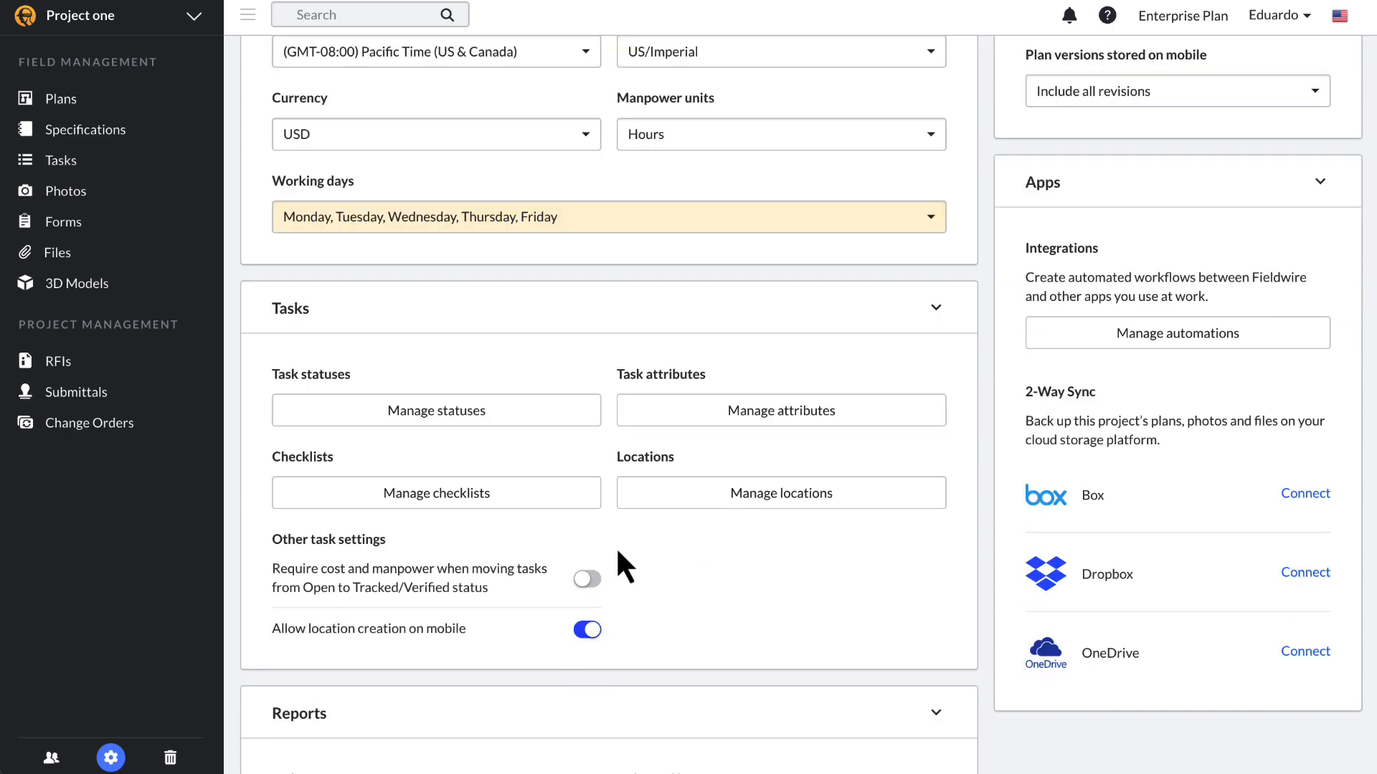
pyautogui.click(145, 186)
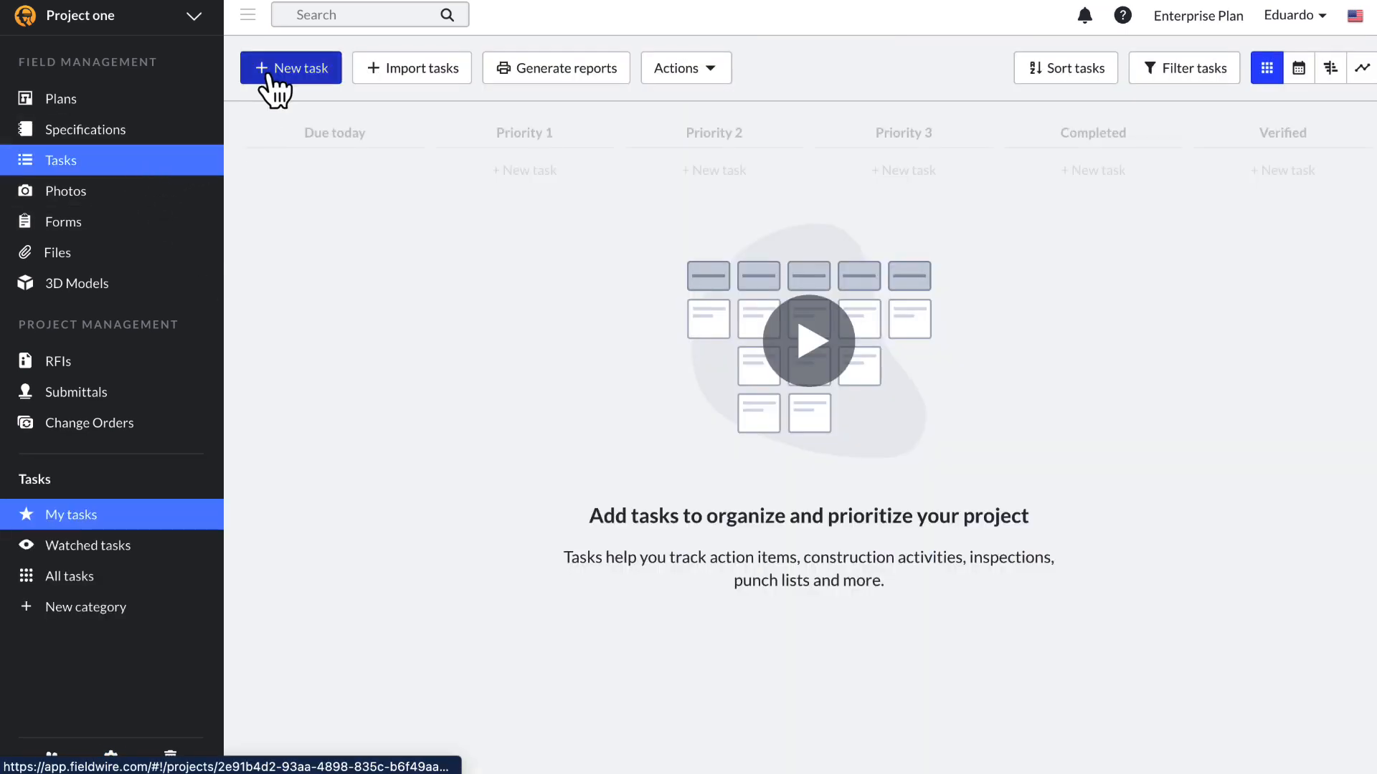
# Step: Create a new task, then close its details to return to the Tasks board
pyautogui.click(287, 81)
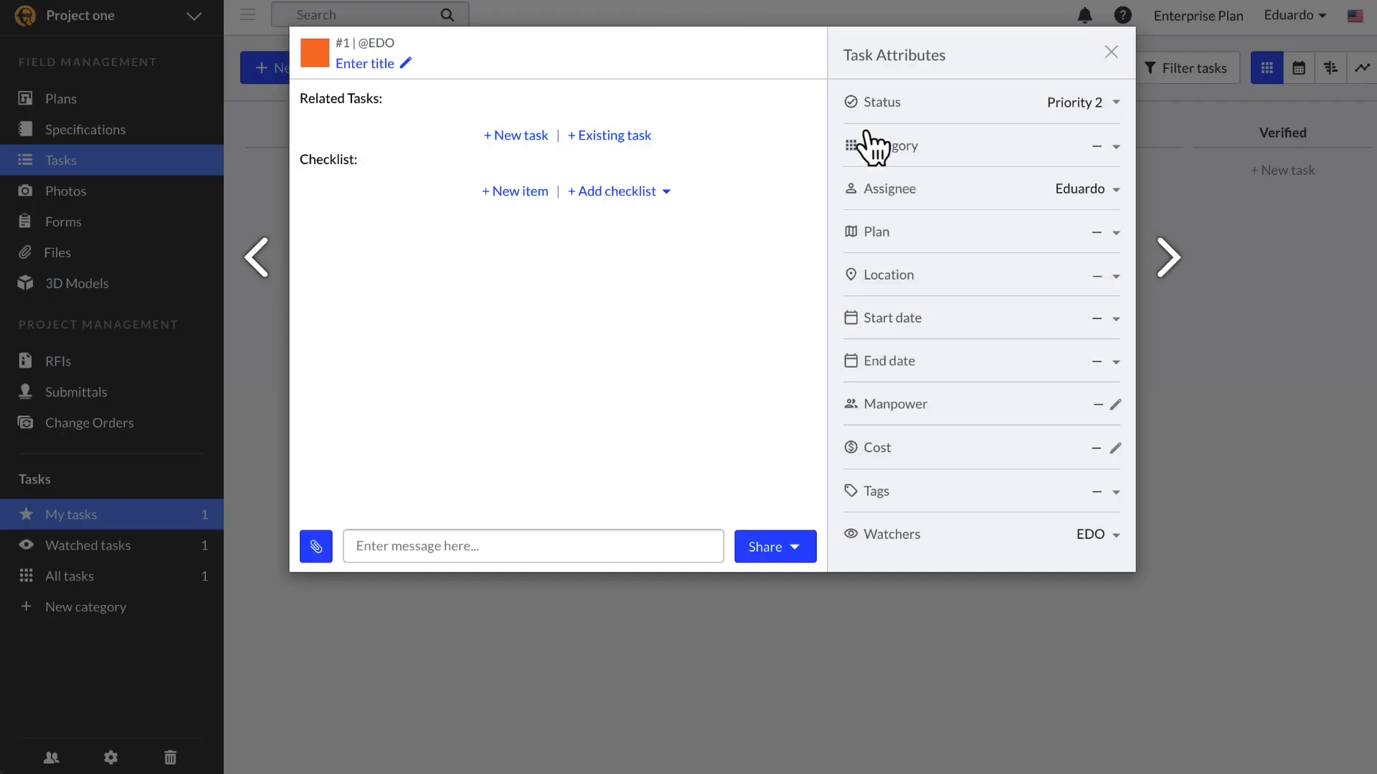
pyautogui.click(1112, 53)
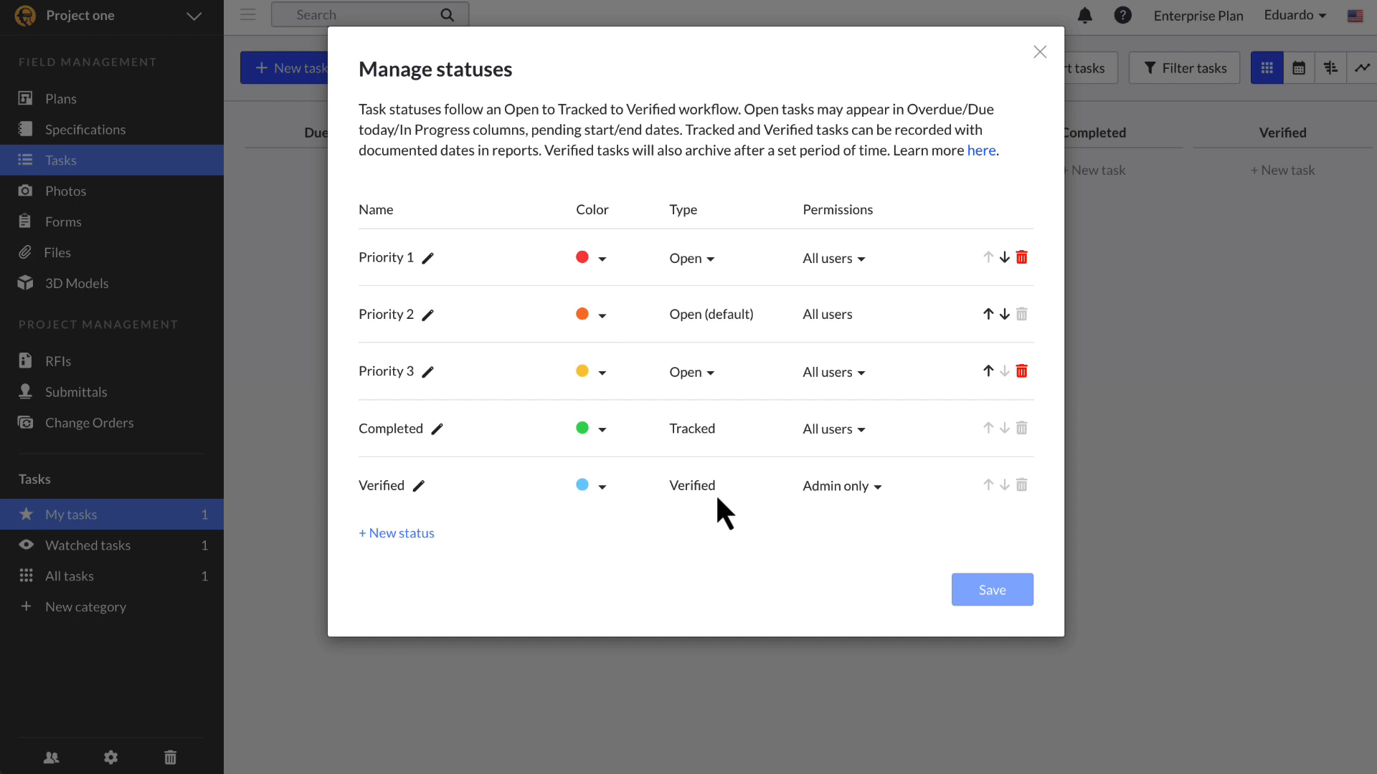
# Step: Rename status Priority 2 to 'Open' and set Priority 3's type to Tracked
pyautogui.click(428, 316)
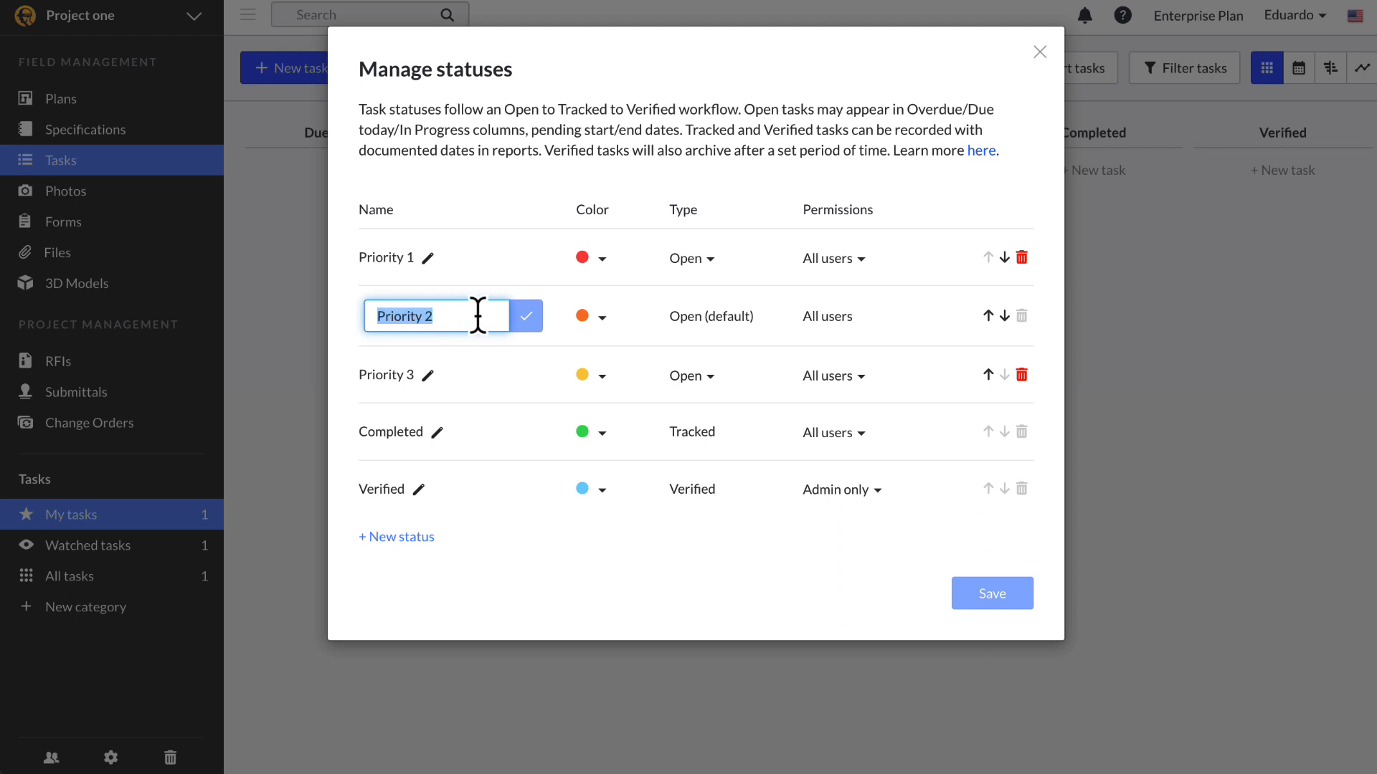
pyautogui.press('BackSpace')
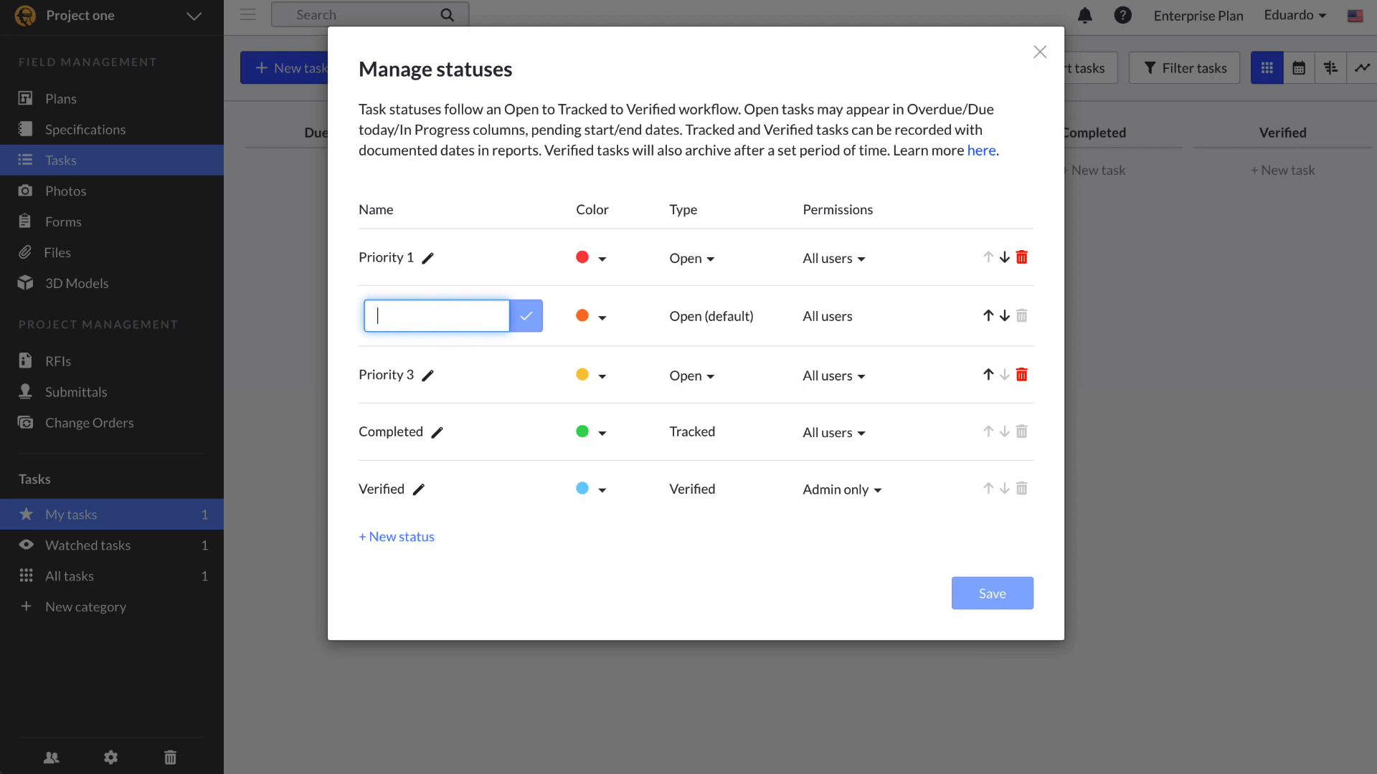
pyautogui.write('Open')
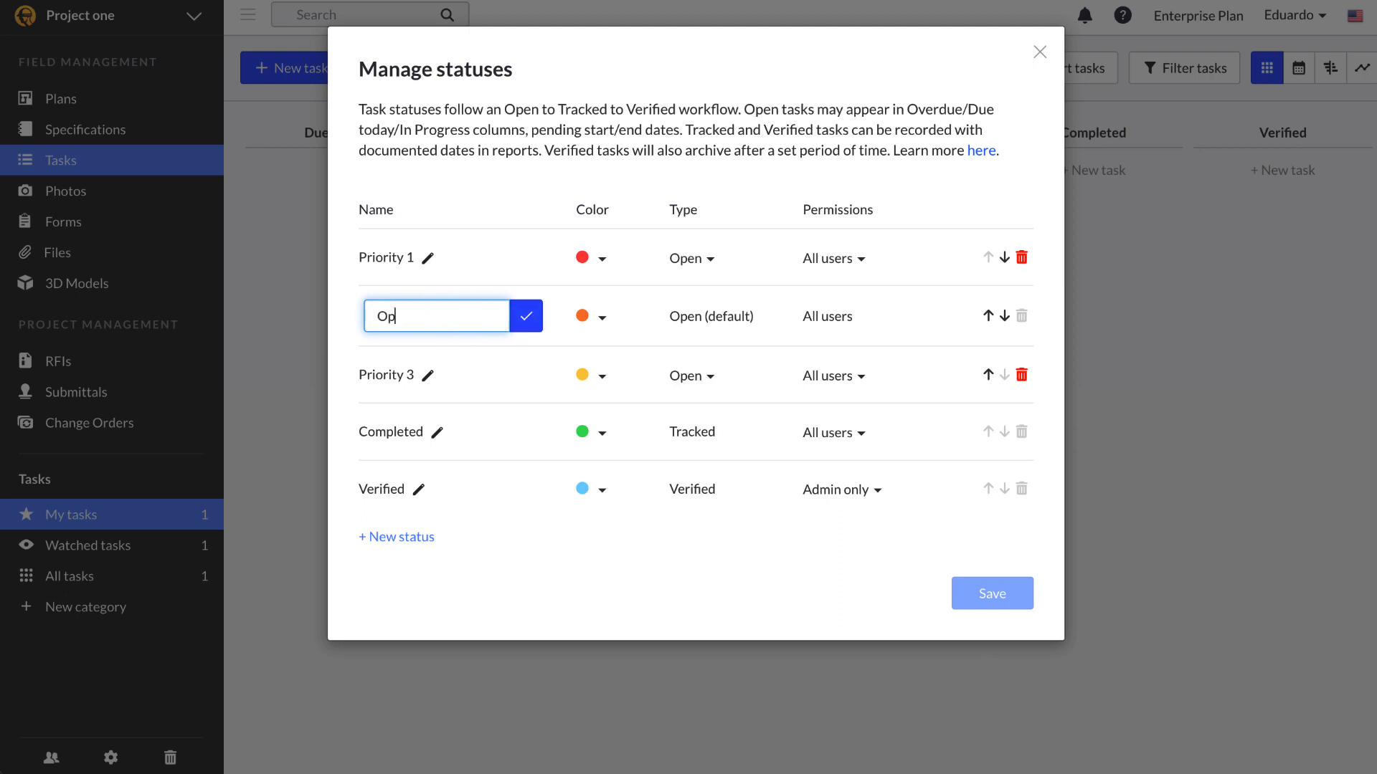
pyautogui.click(525, 316)
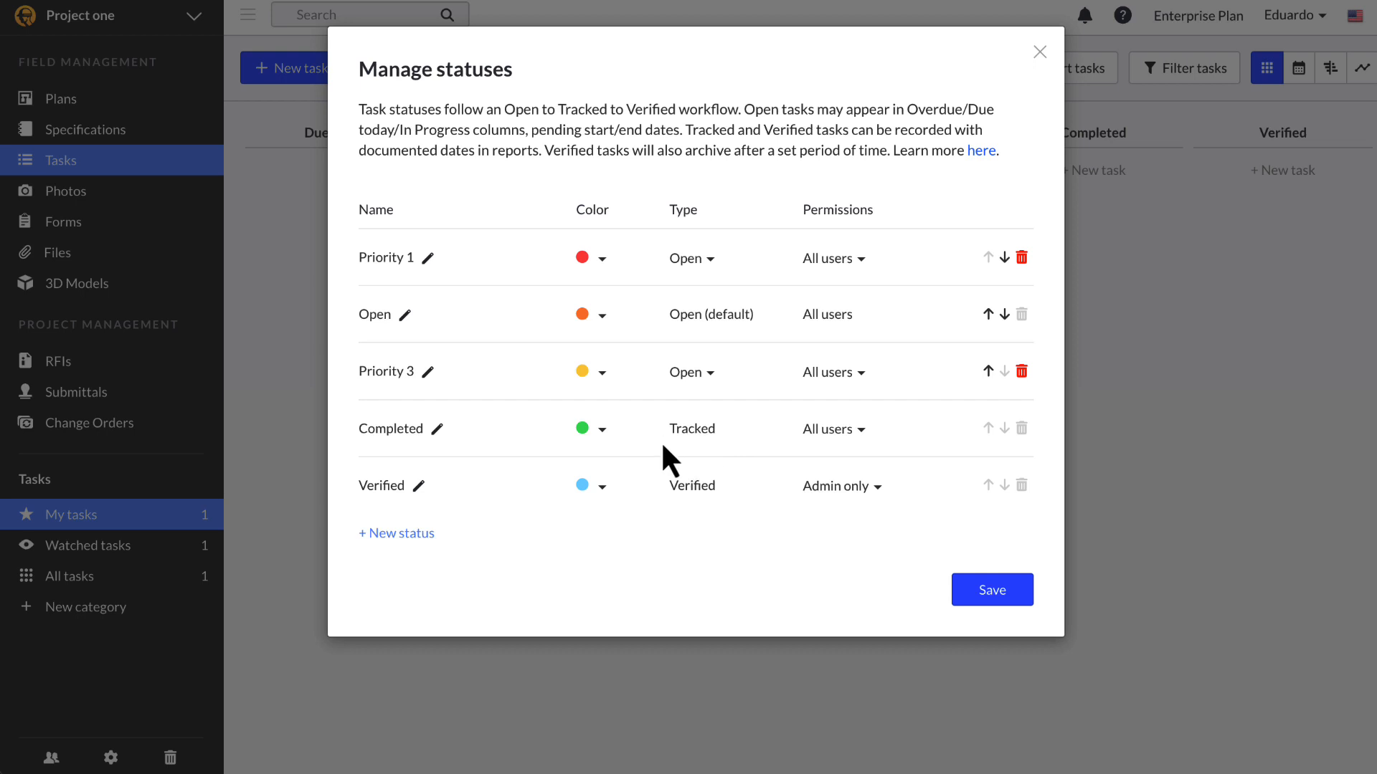
pyautogui.click(704, 372)
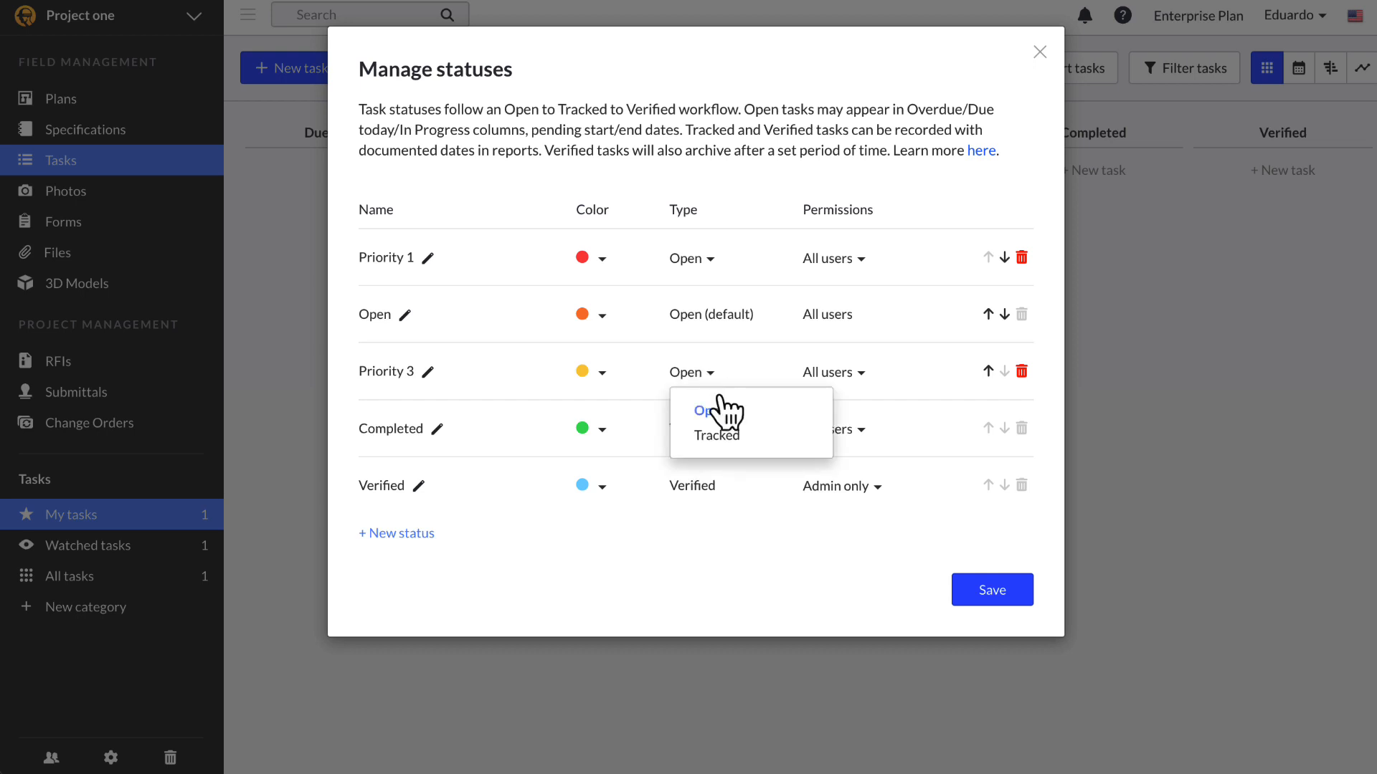
pyautogui.click(732, 436)
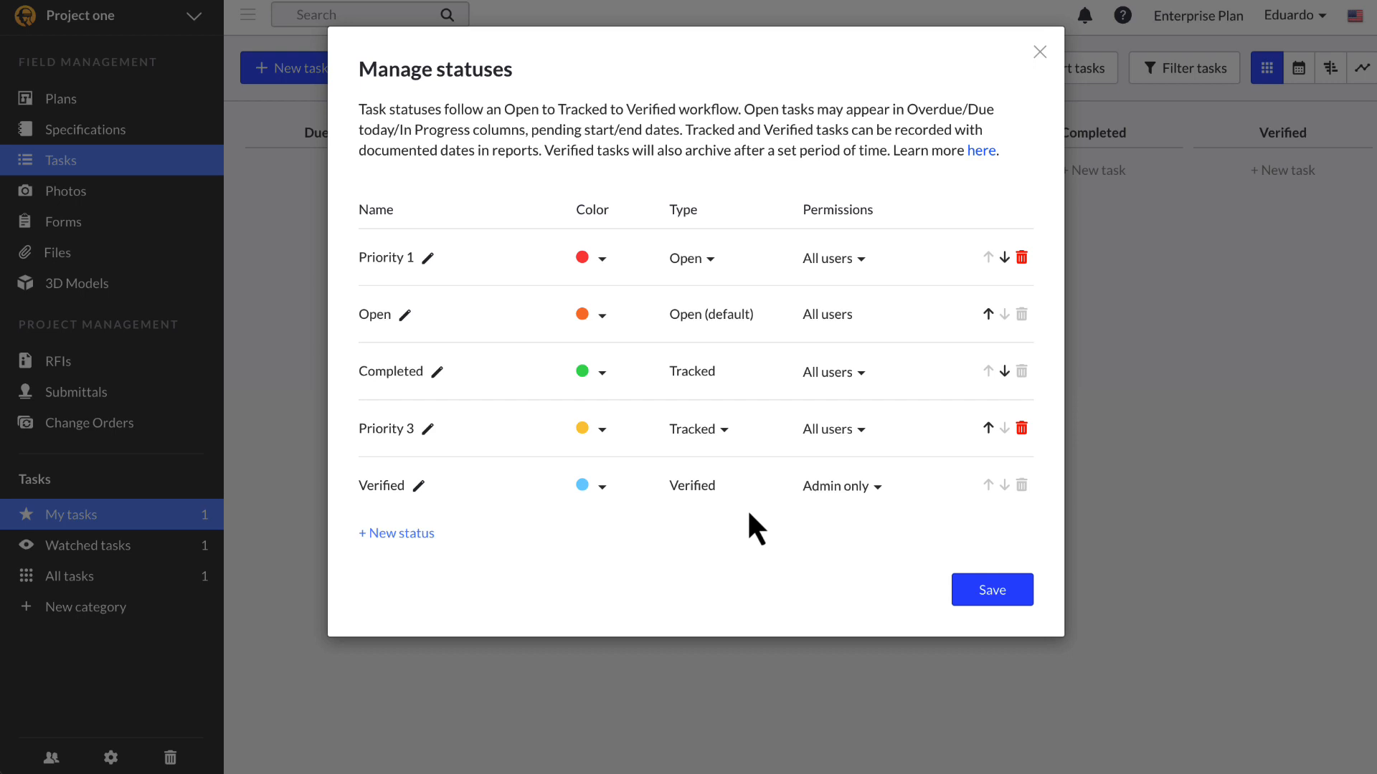
# Step: Rename status Priority 1 to 'On Hold' and save the status changes
pyautogui.click(428, 258)
pyautogui.write('ON')
pyautogui.press('BackSpace')
pyautogui.write('n Hold')
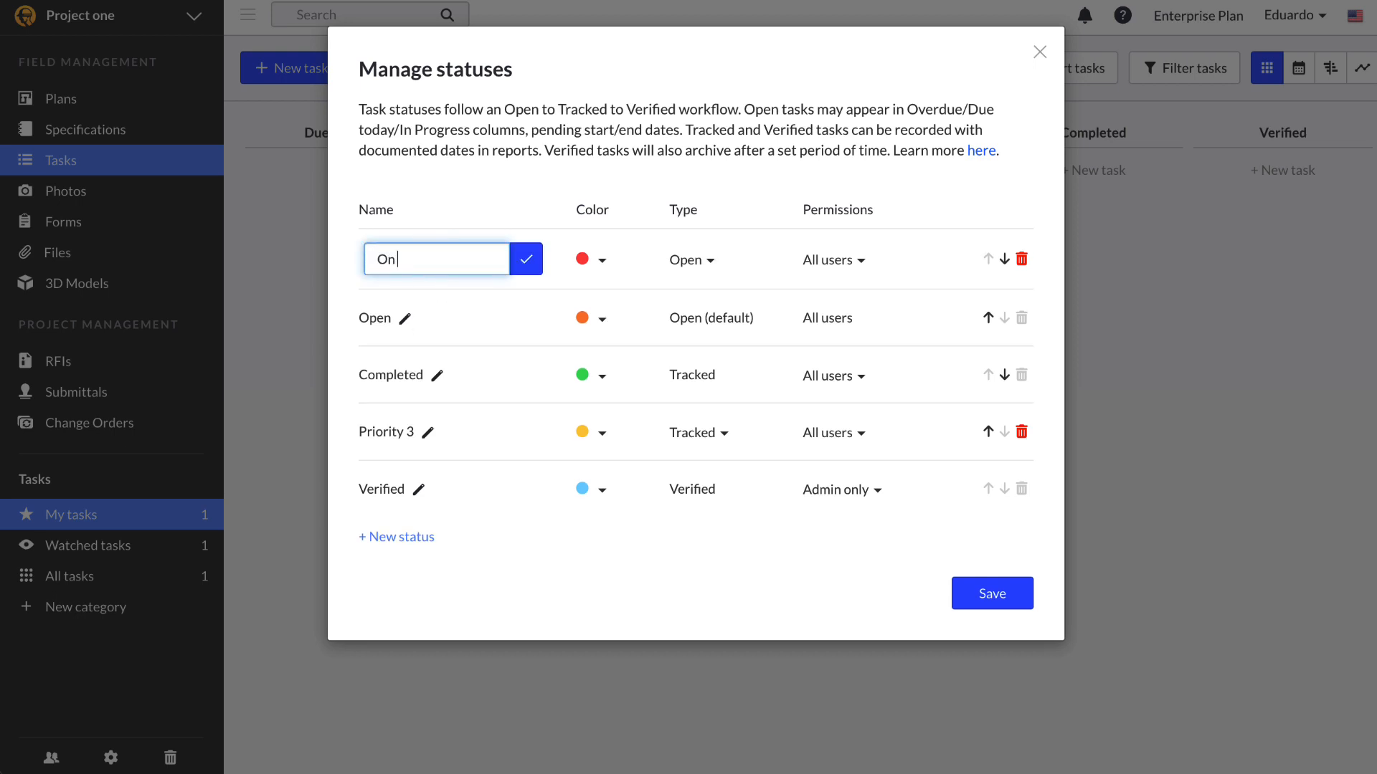
pyautogui.click(526, 269)
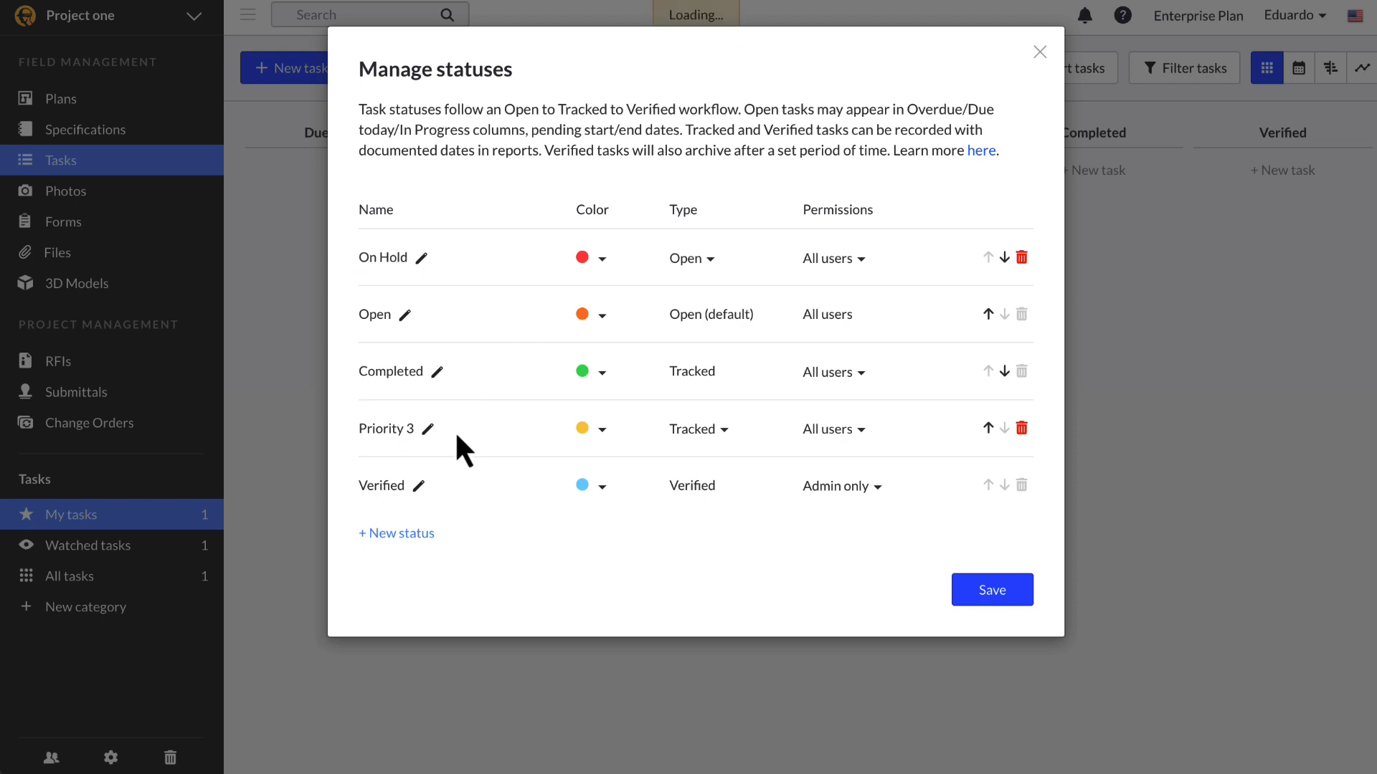
pyautogui.click(996, 590)
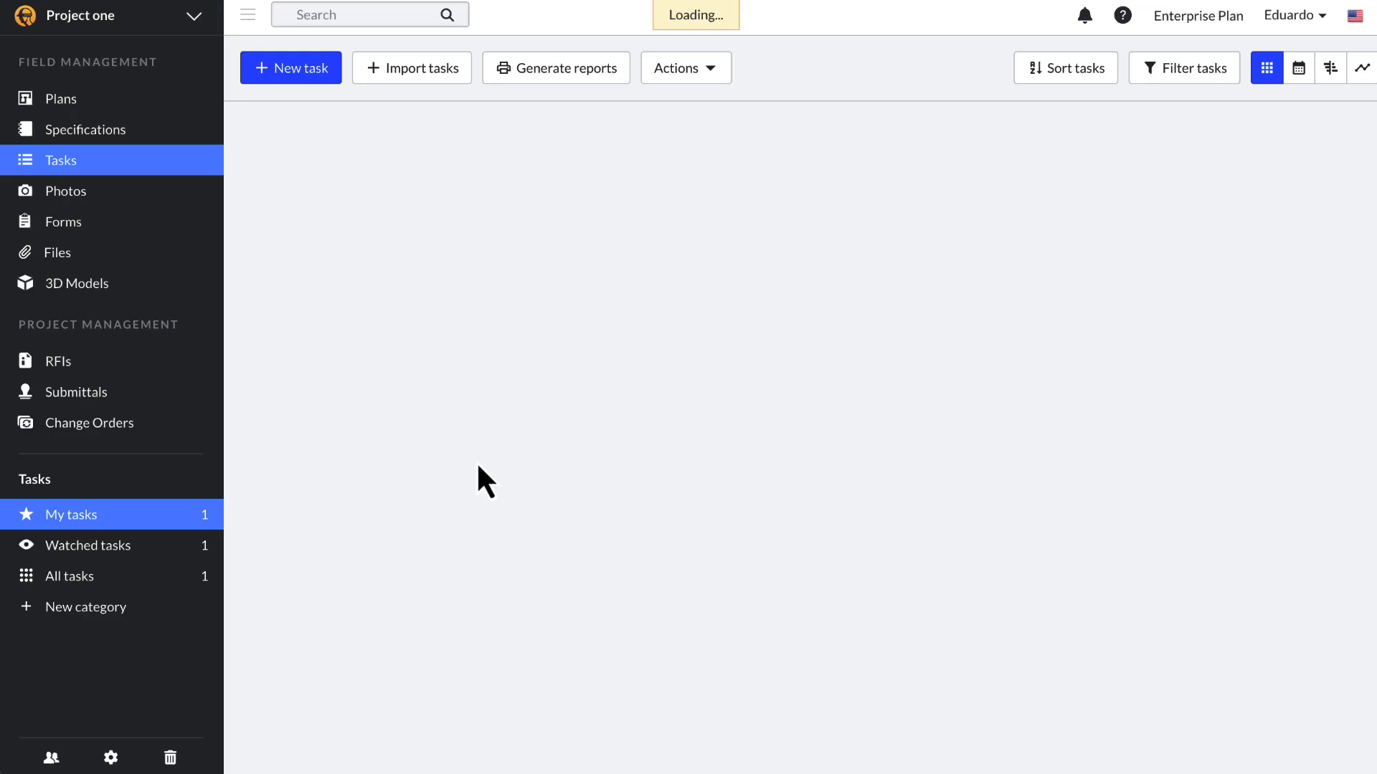
pyautogui.click(111, 758)
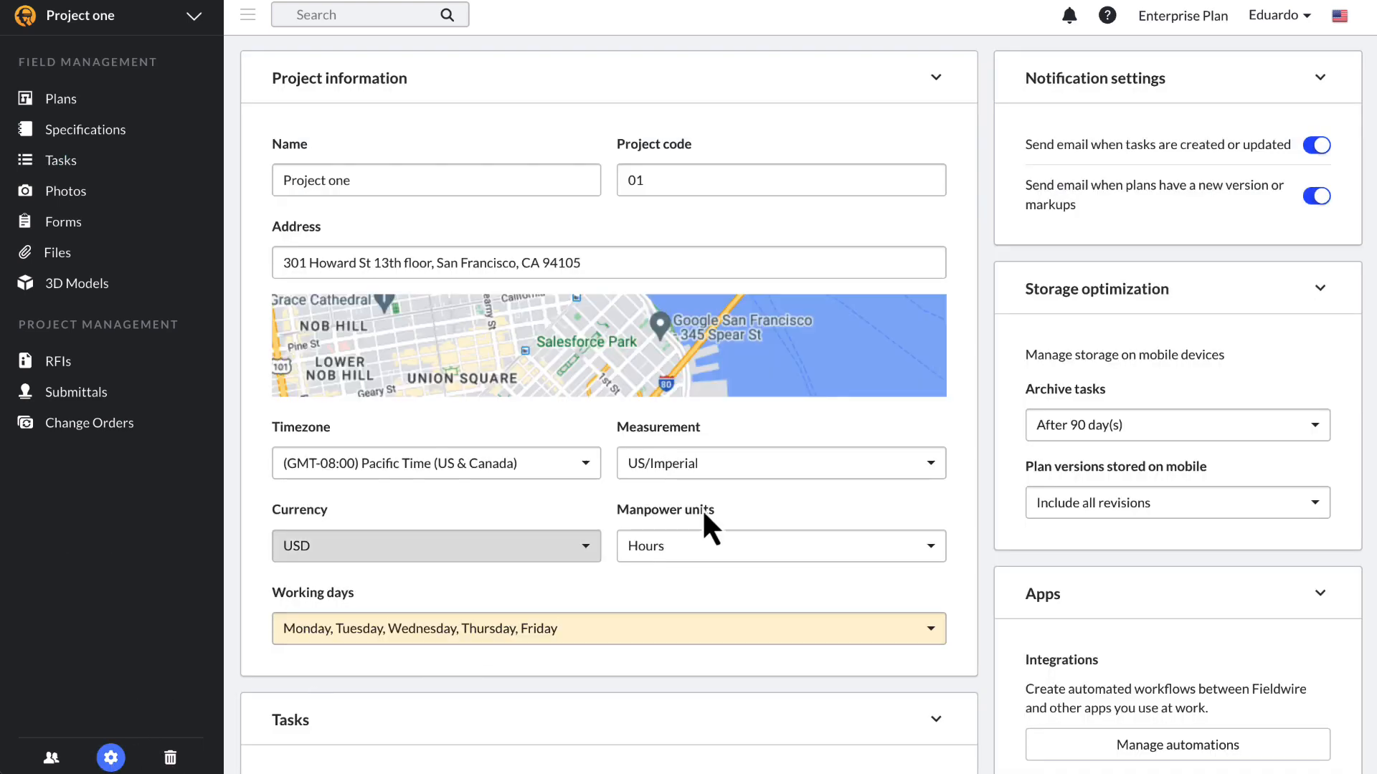
pyautogui.click(1244, 430)
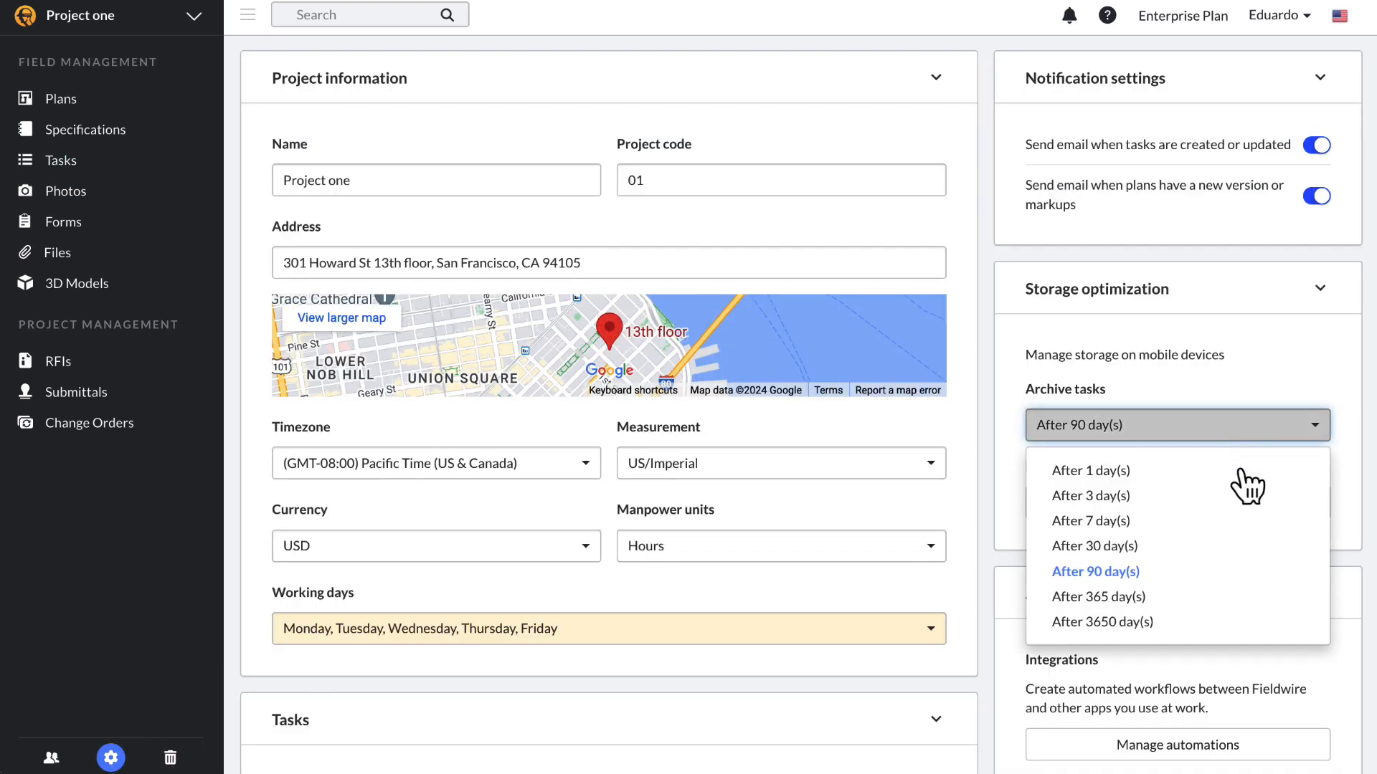
pyautogui.click(1229, 574)
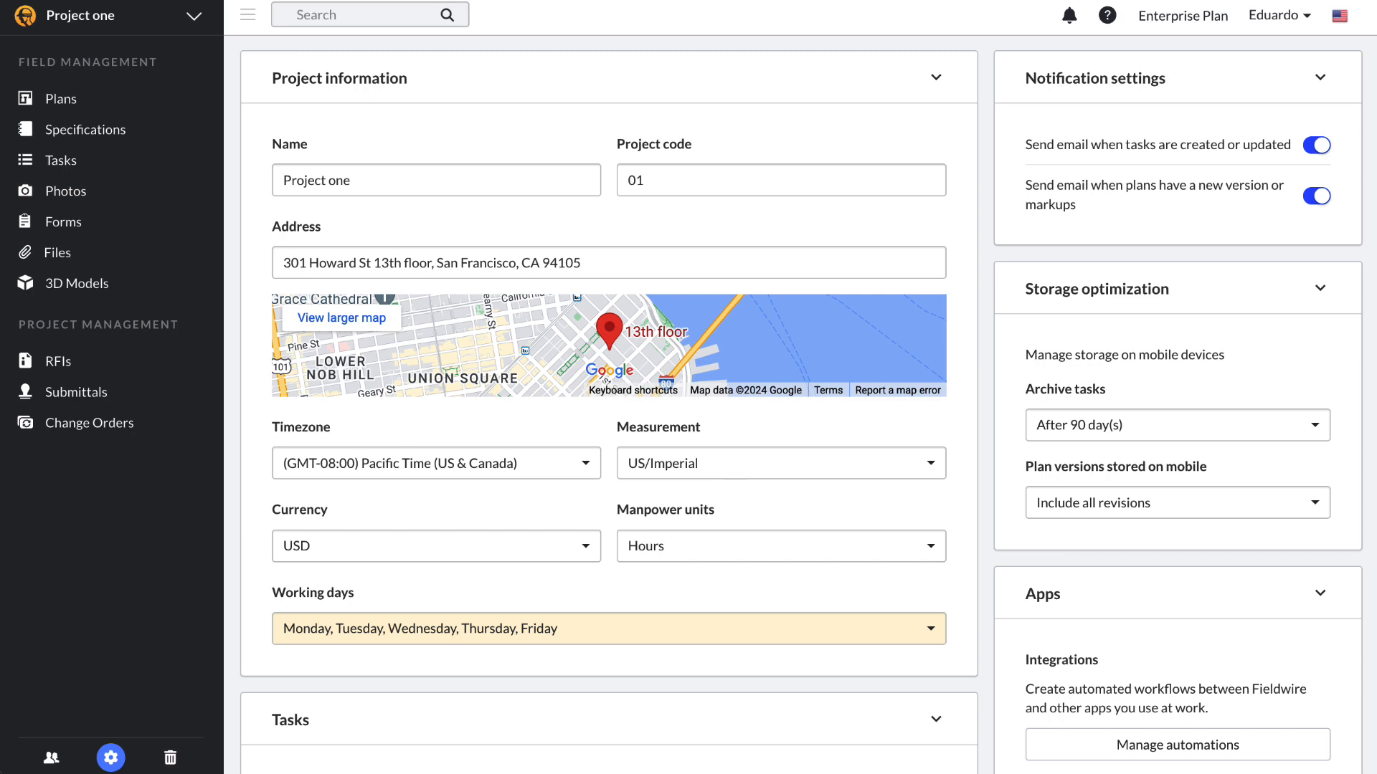
pyautogui.click(136, 173)
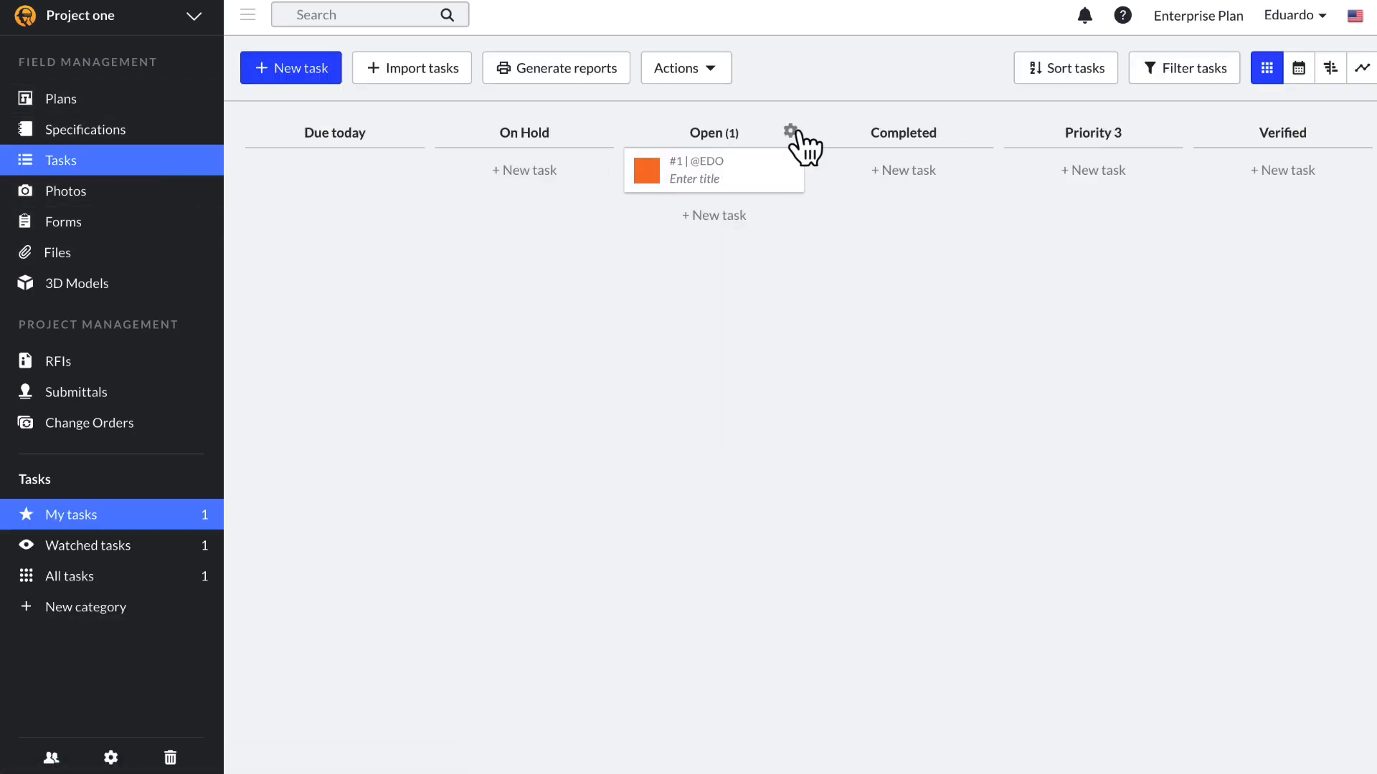
# Step: Rename the Priority 3 status to 'In progress' in the task status settings
pyautogui.click(791, 132)
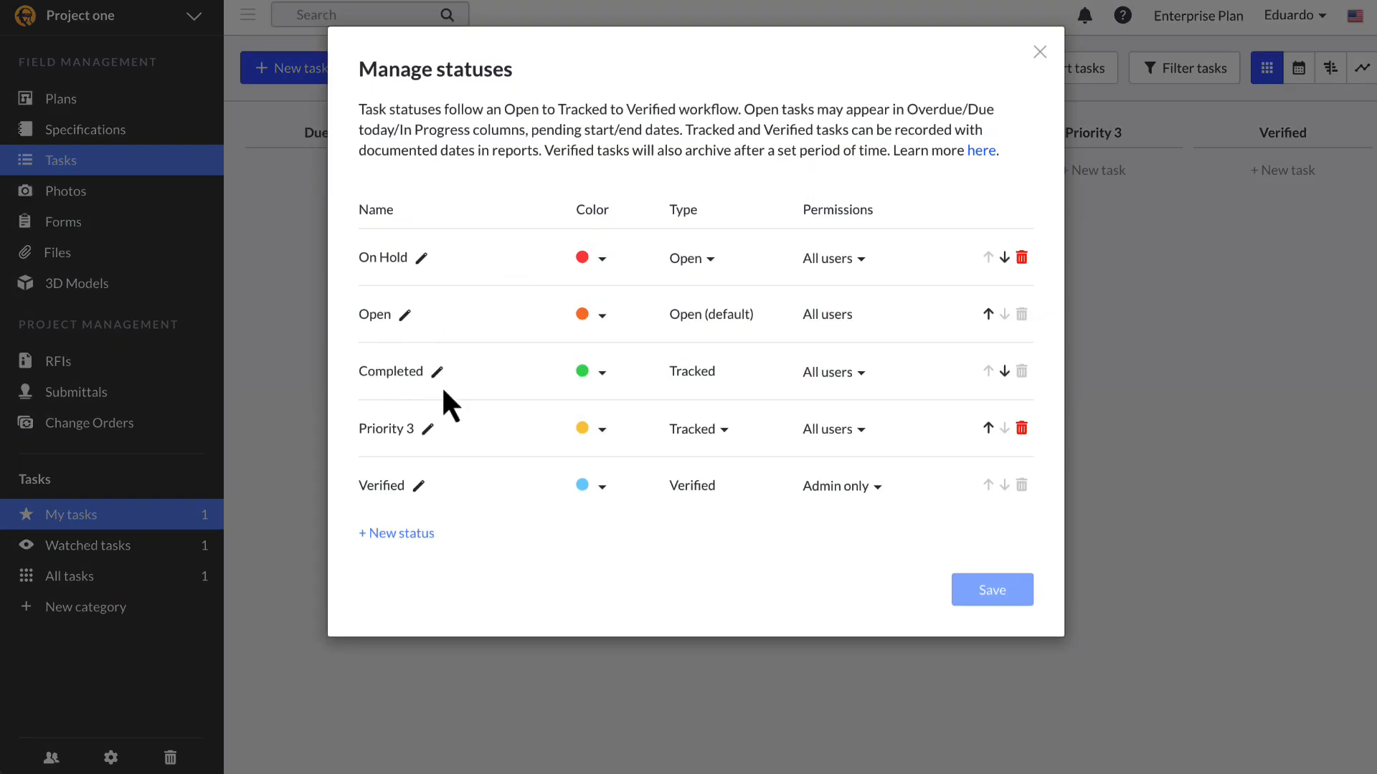
pyautogui.click(427, 429)
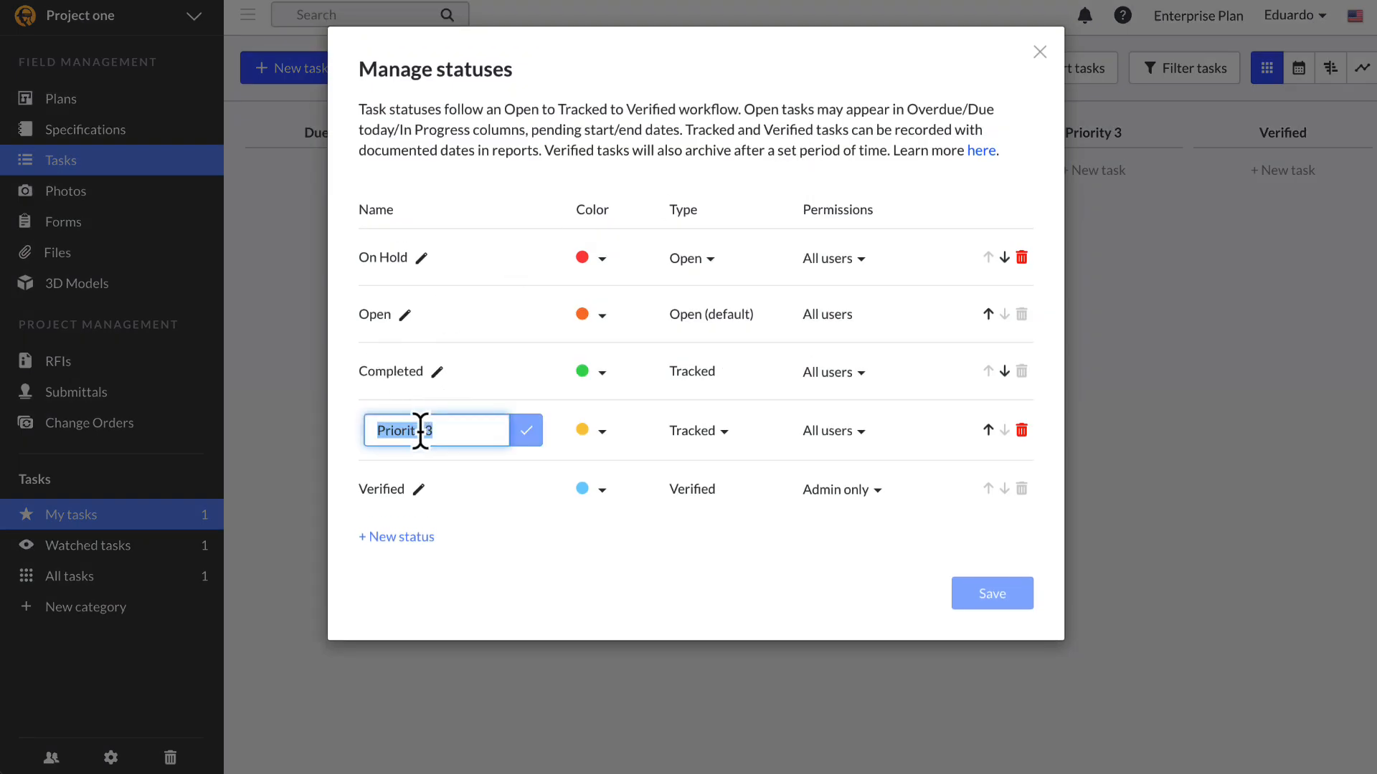
pyautogui.write('INP')
pyautogui.press('BackSpace')
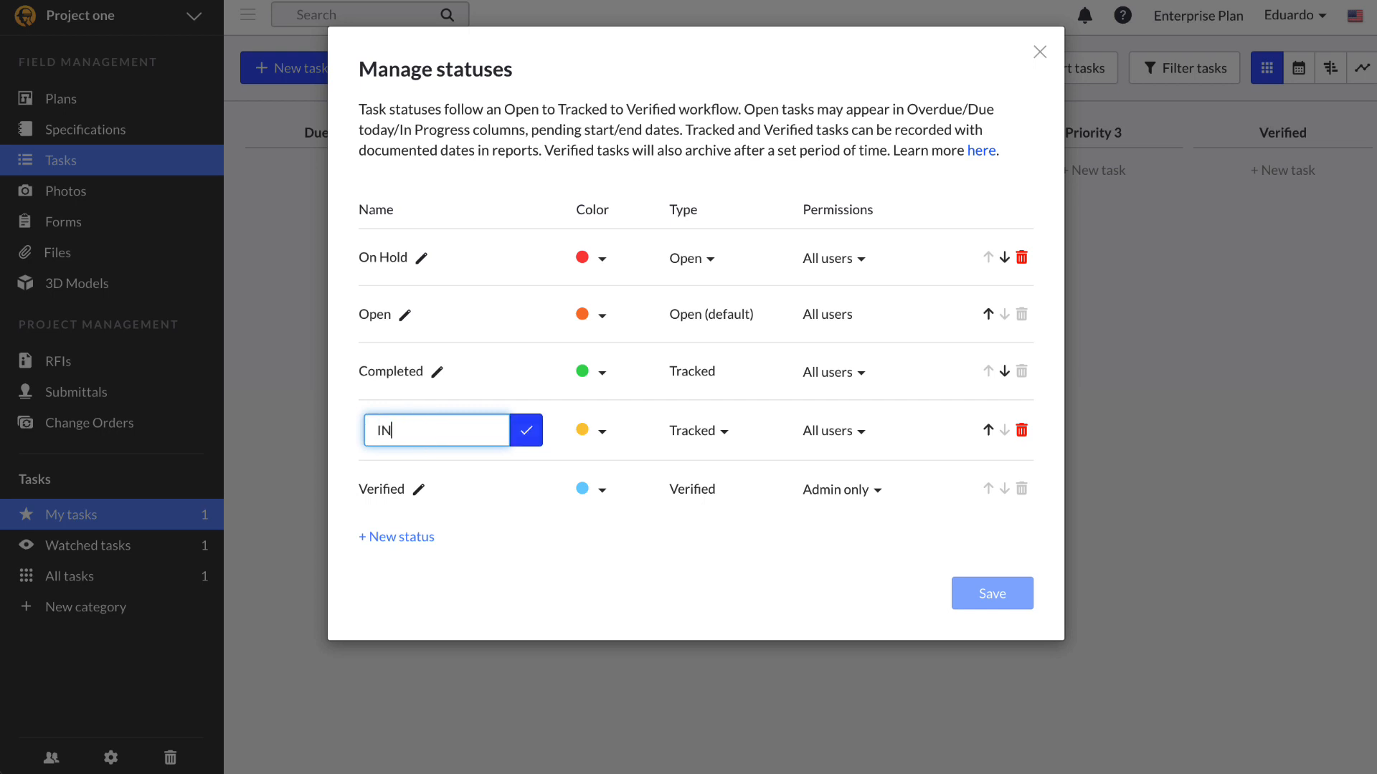
pyautogui.press('BackSpace')
pyautogui.write('n progress')
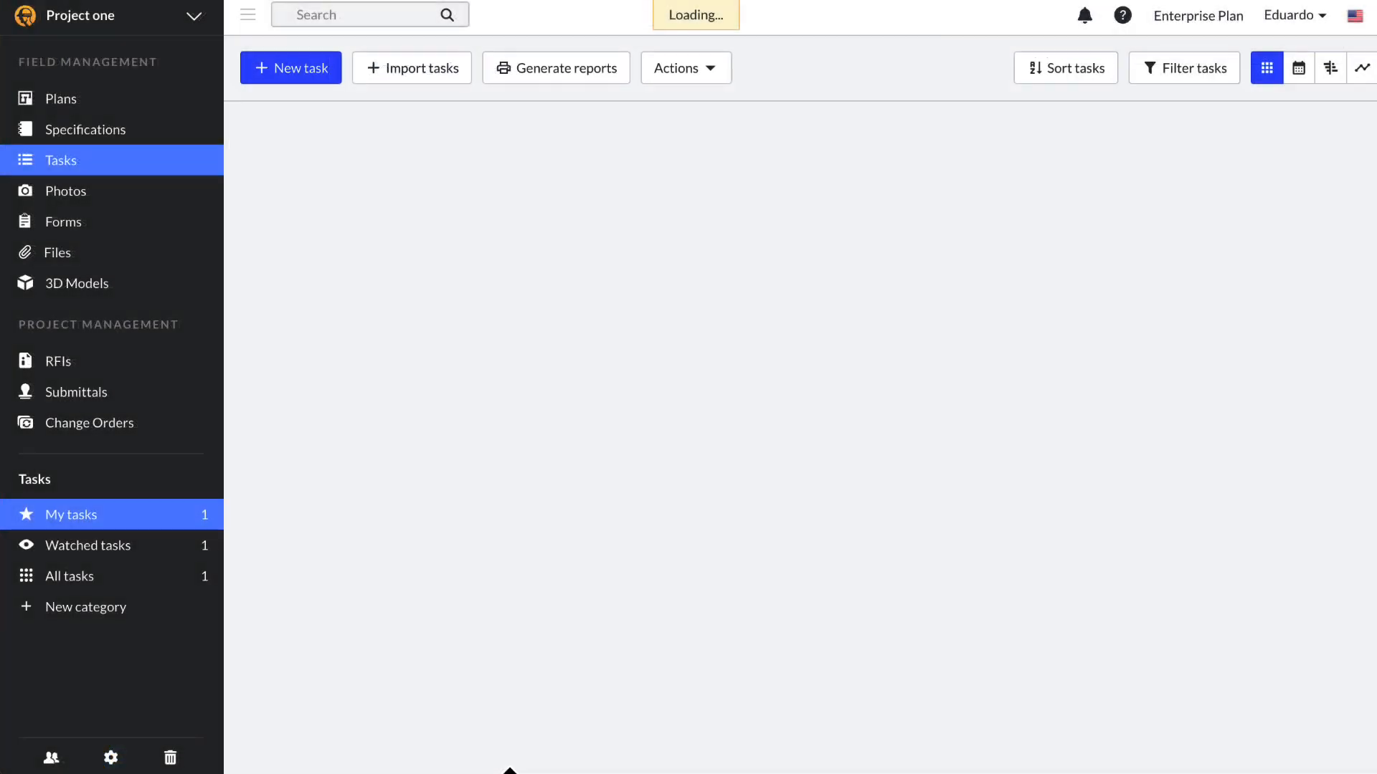
# Step: Create the electrical and HVAC task categories
pyautogui.click(119, 610)
pyautogui.write('electrical')
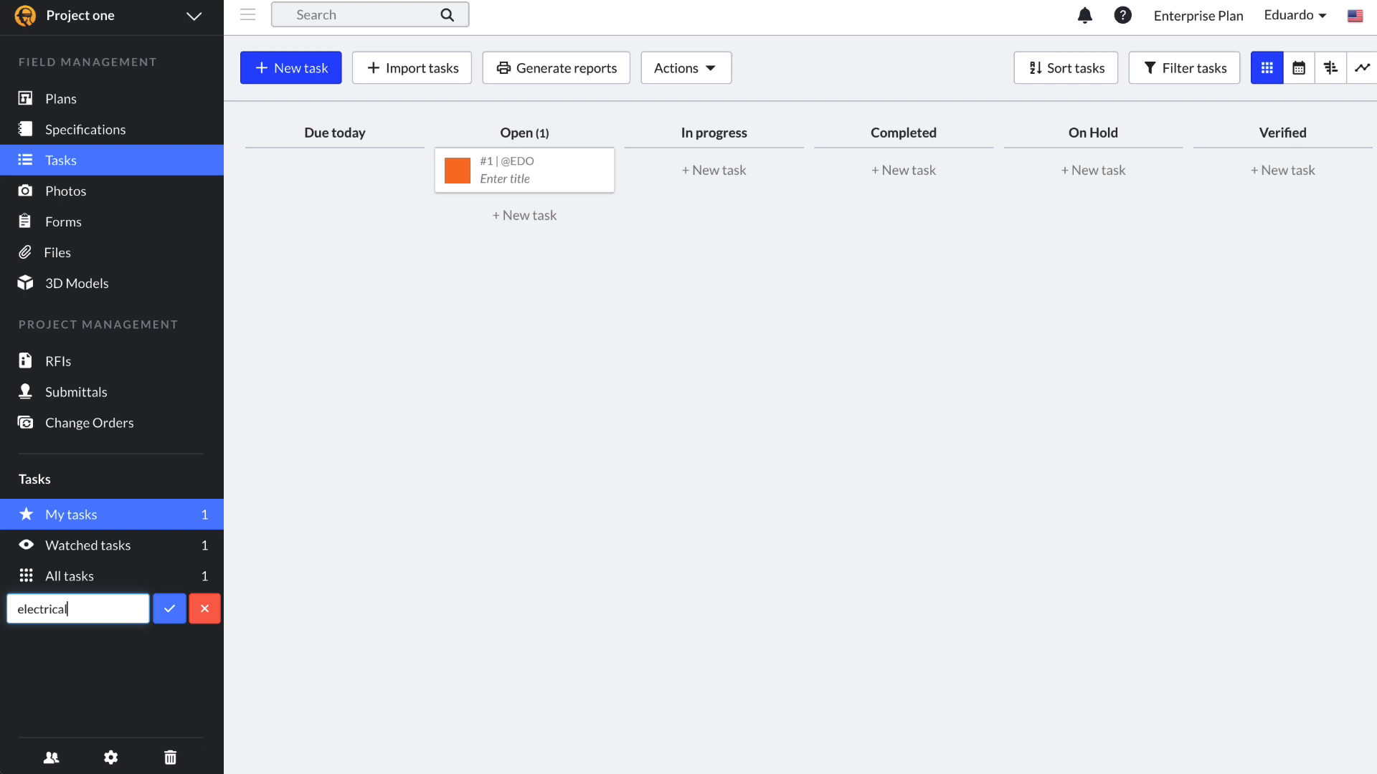
pyautogui.press('Return')
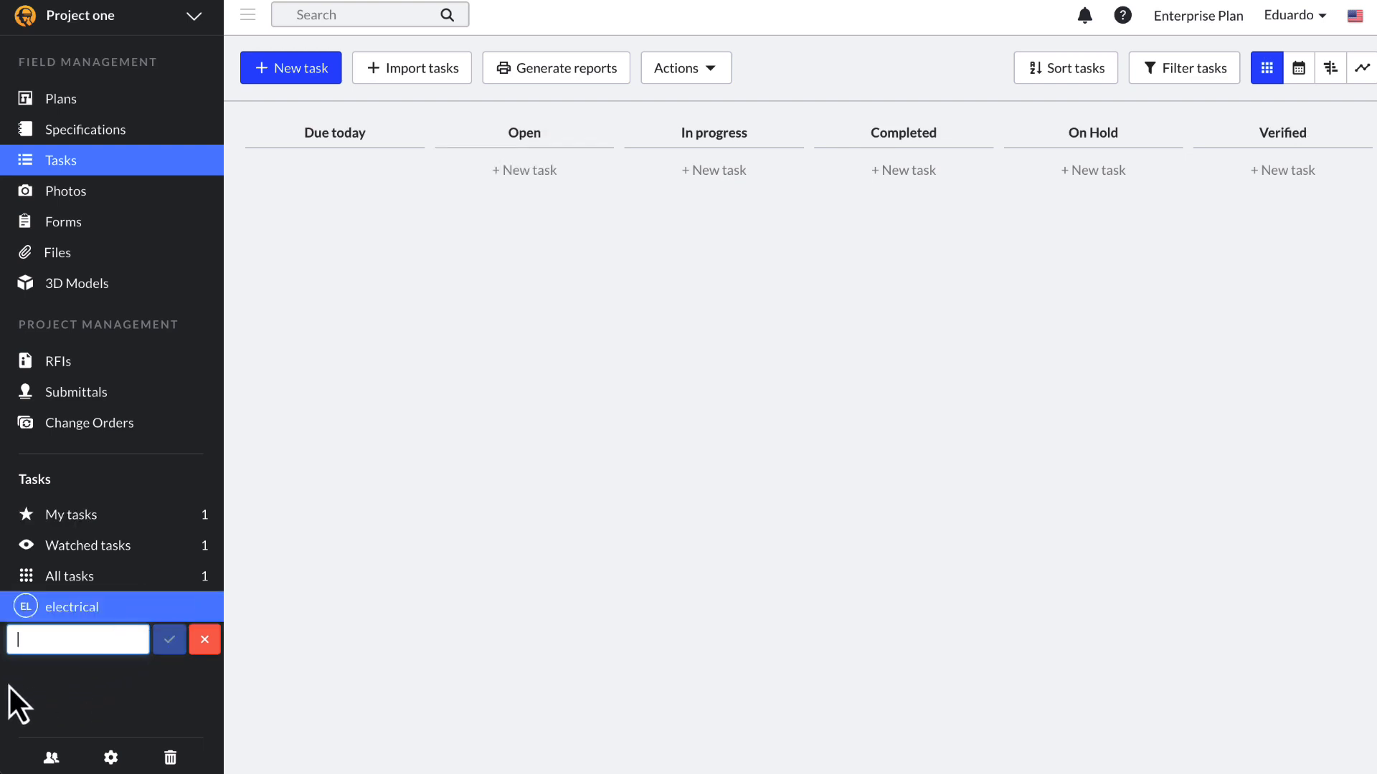
pyautogui.write('HVAC')
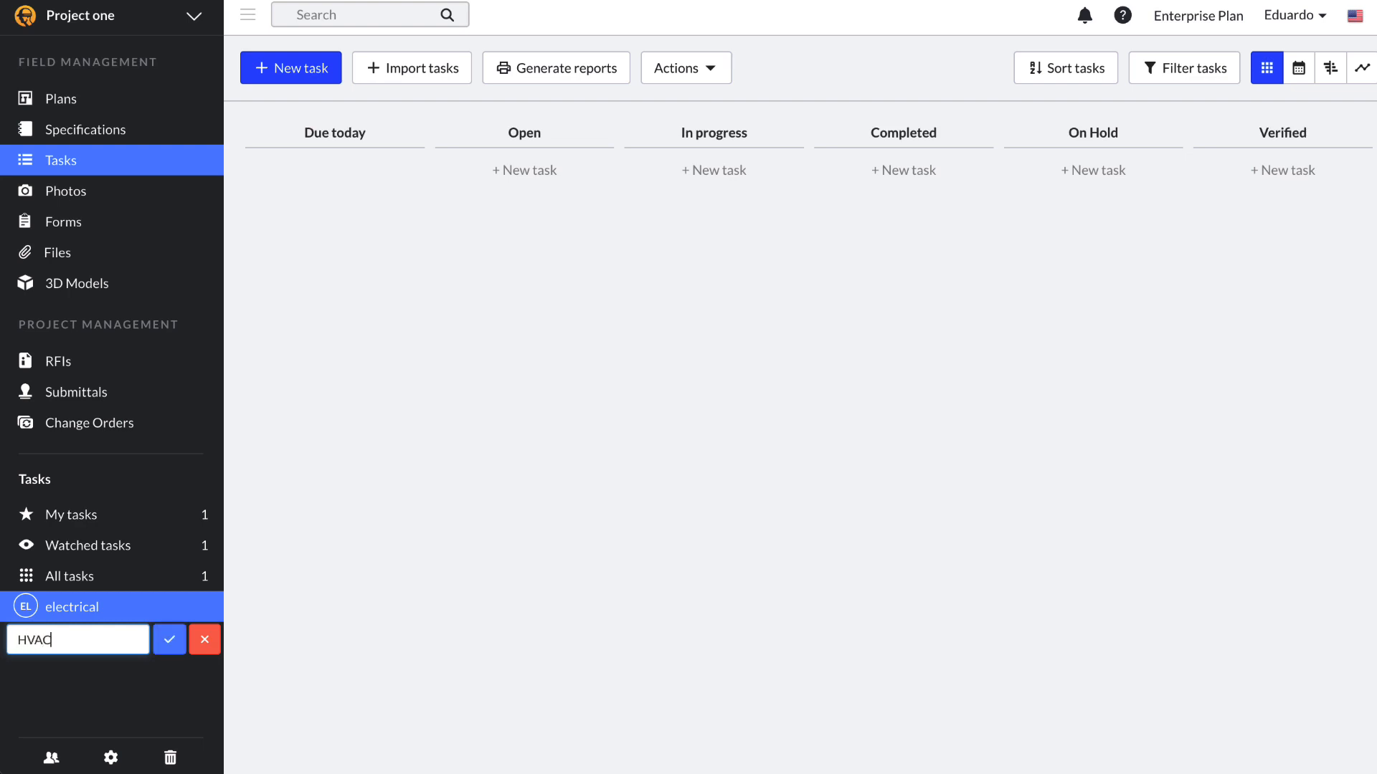
pyautogui.press('Return')
# Step: Add the safety and MEP categories, then bring up the HVAC category's options
pyautogui.write('safety')
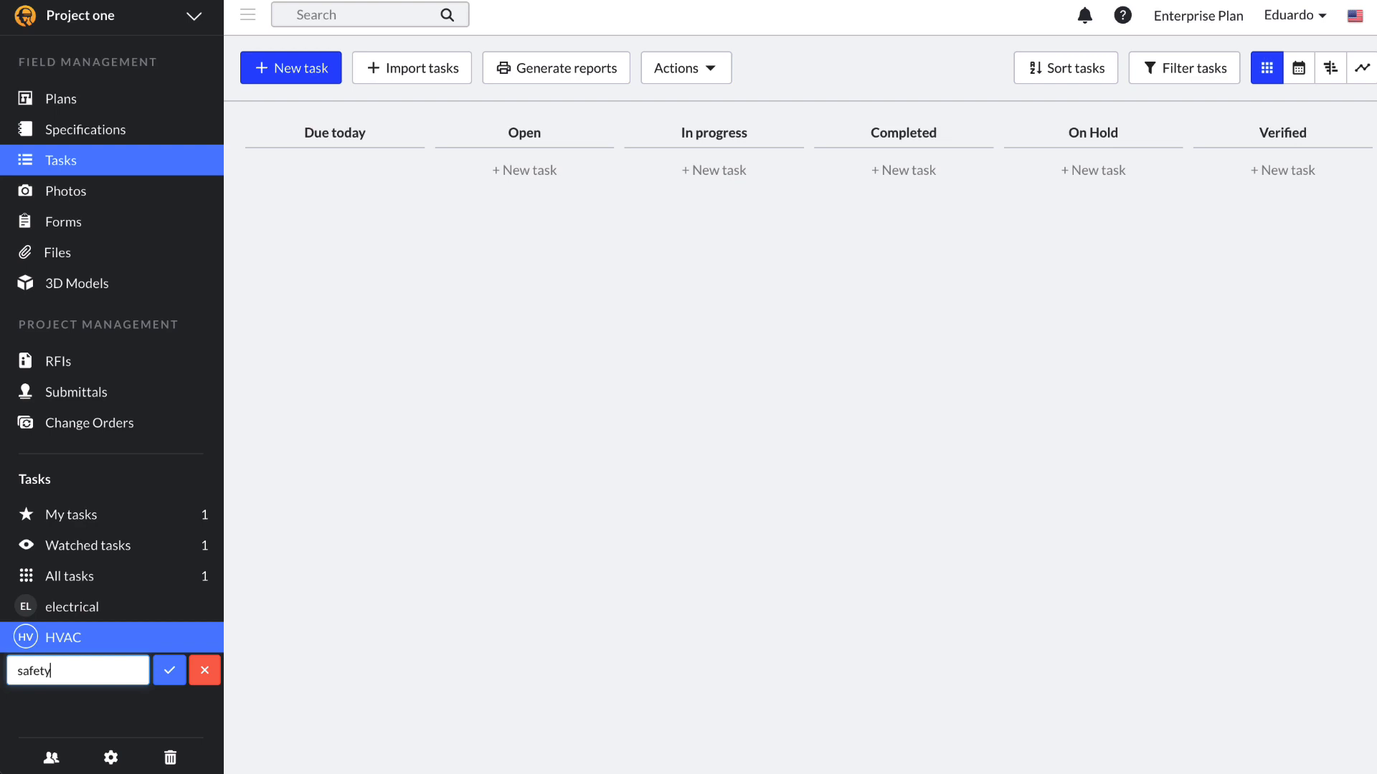
pyautogui.press('Return')
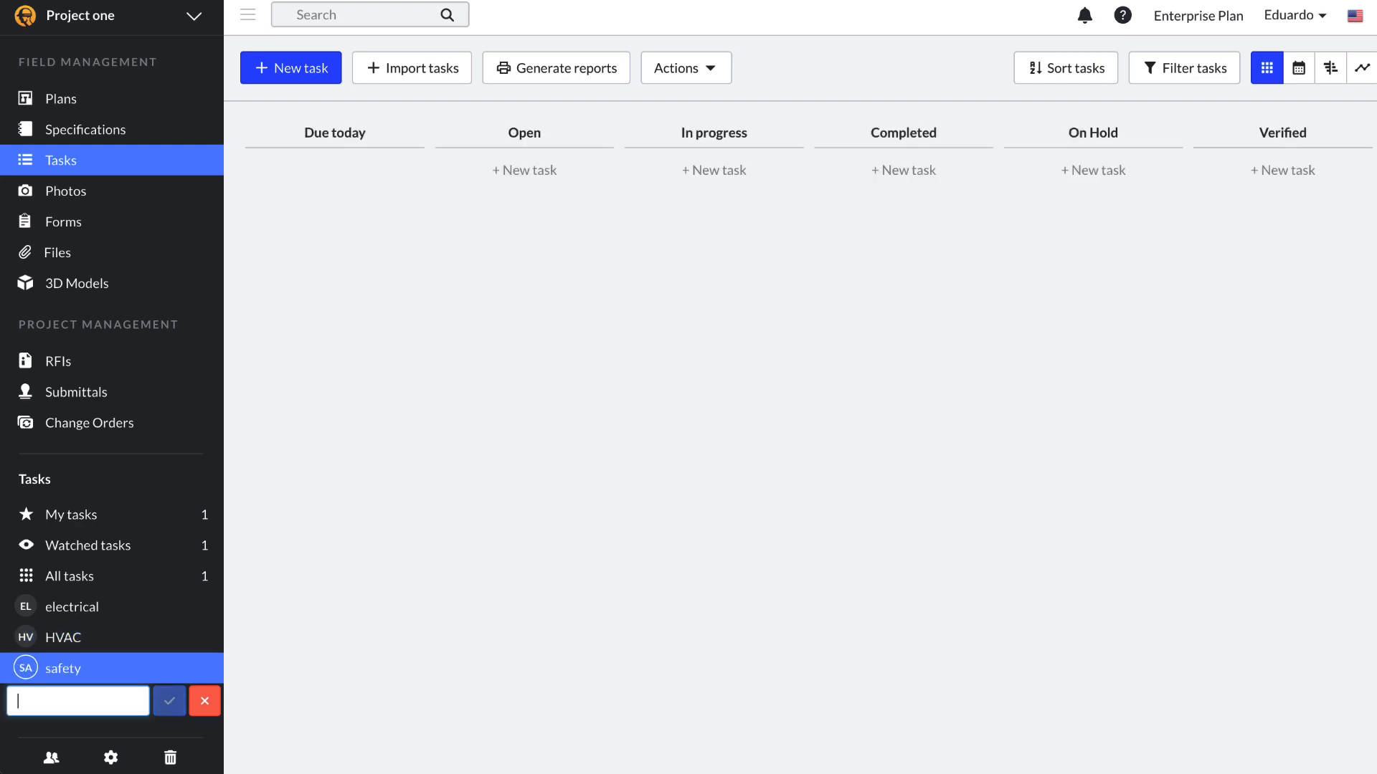
pyautogui.write('MEP')
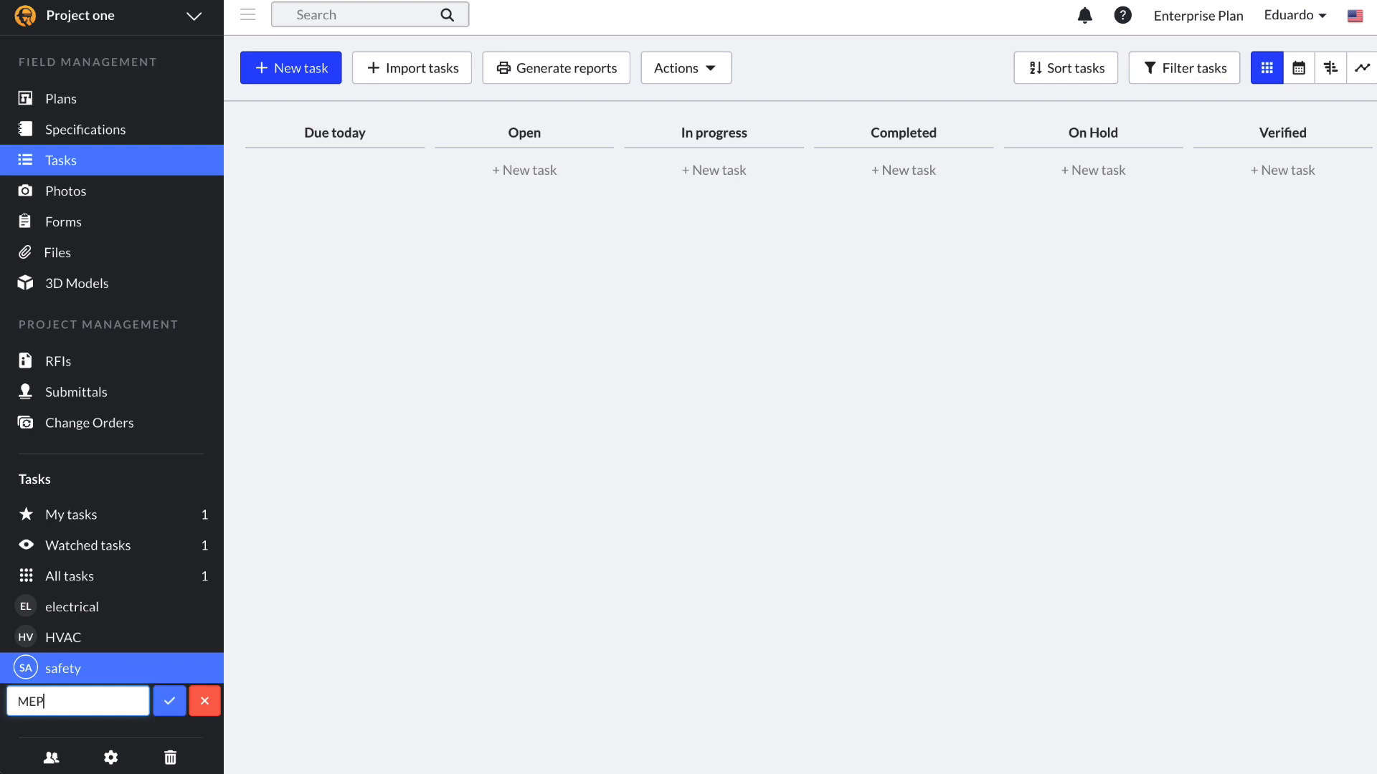
pyautogui.press('Return')
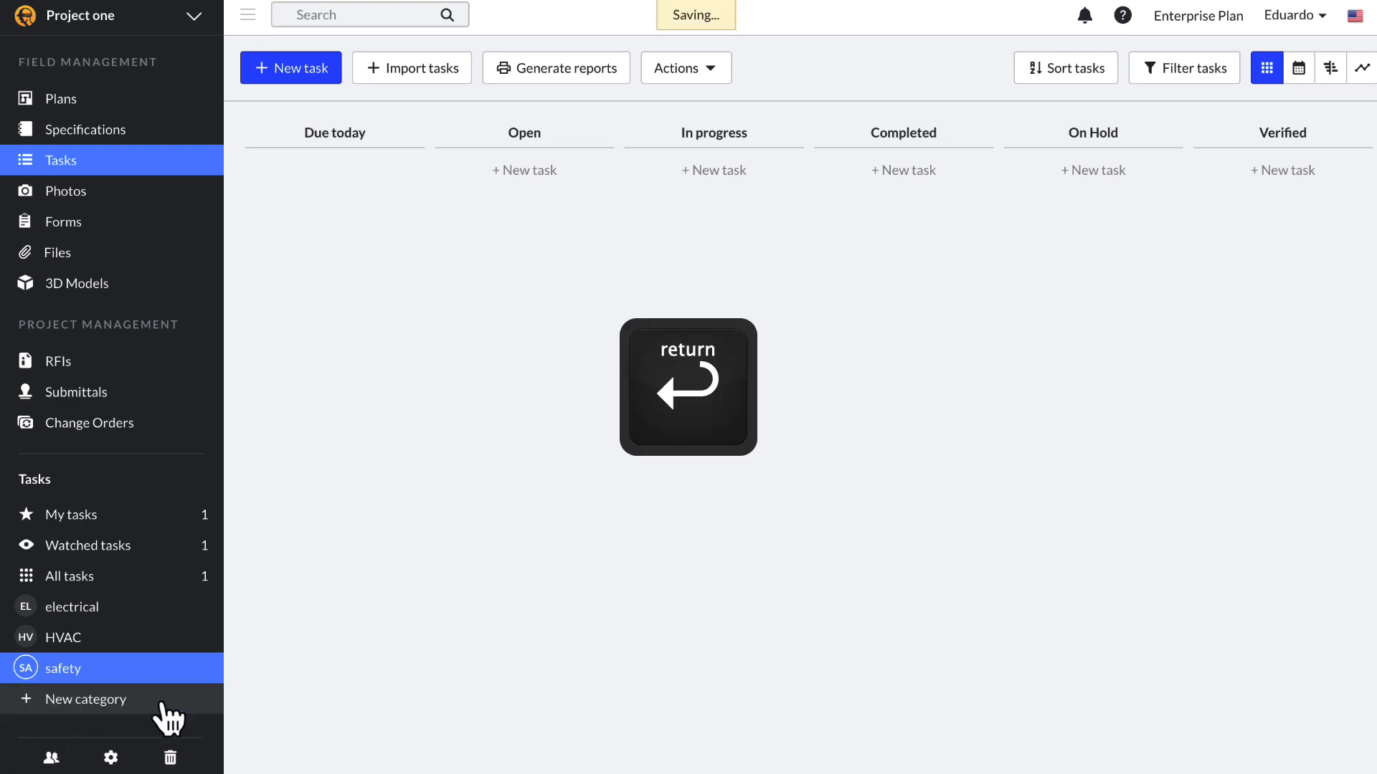
pyautogui.click(201, 628)
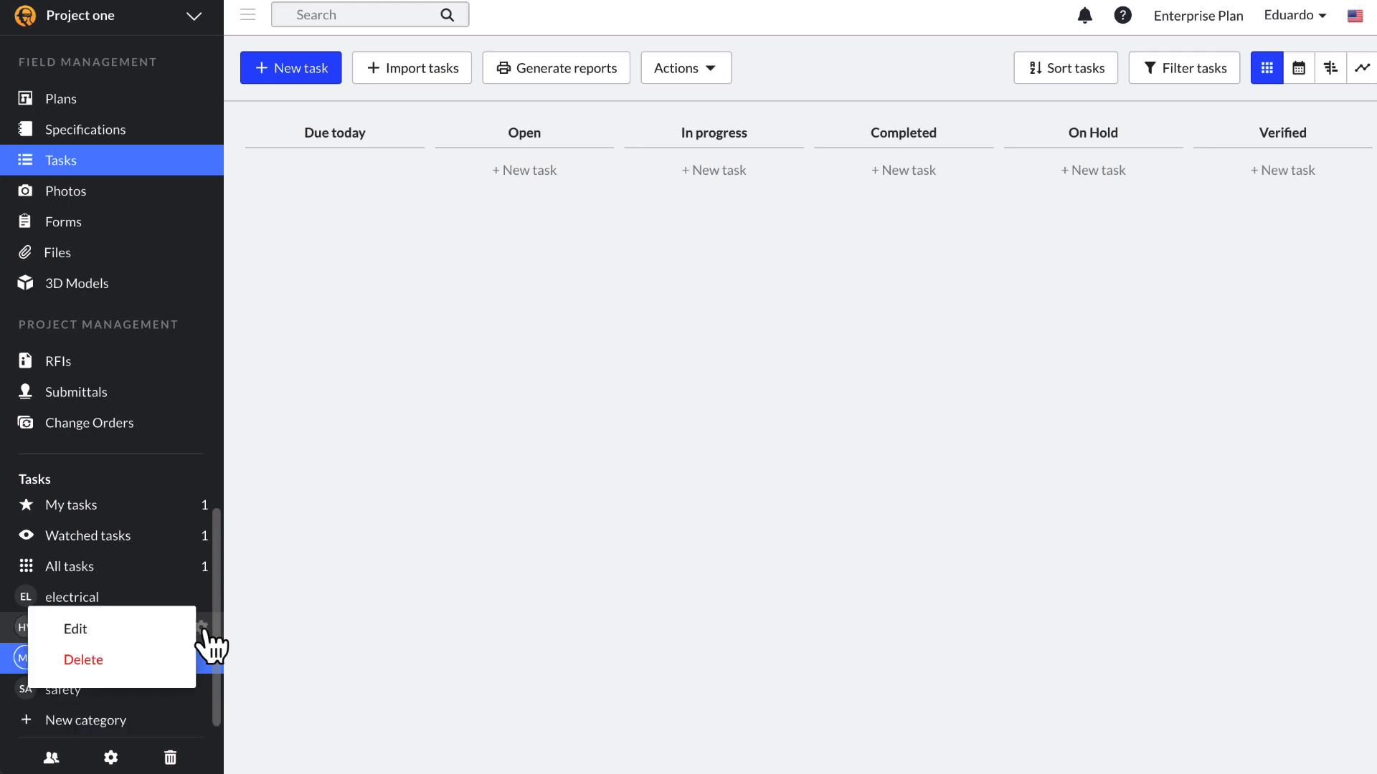
# Step: Back out of editing HVAC and show All tasks, with task #1 under Open
pyautogui.click(132, 631)
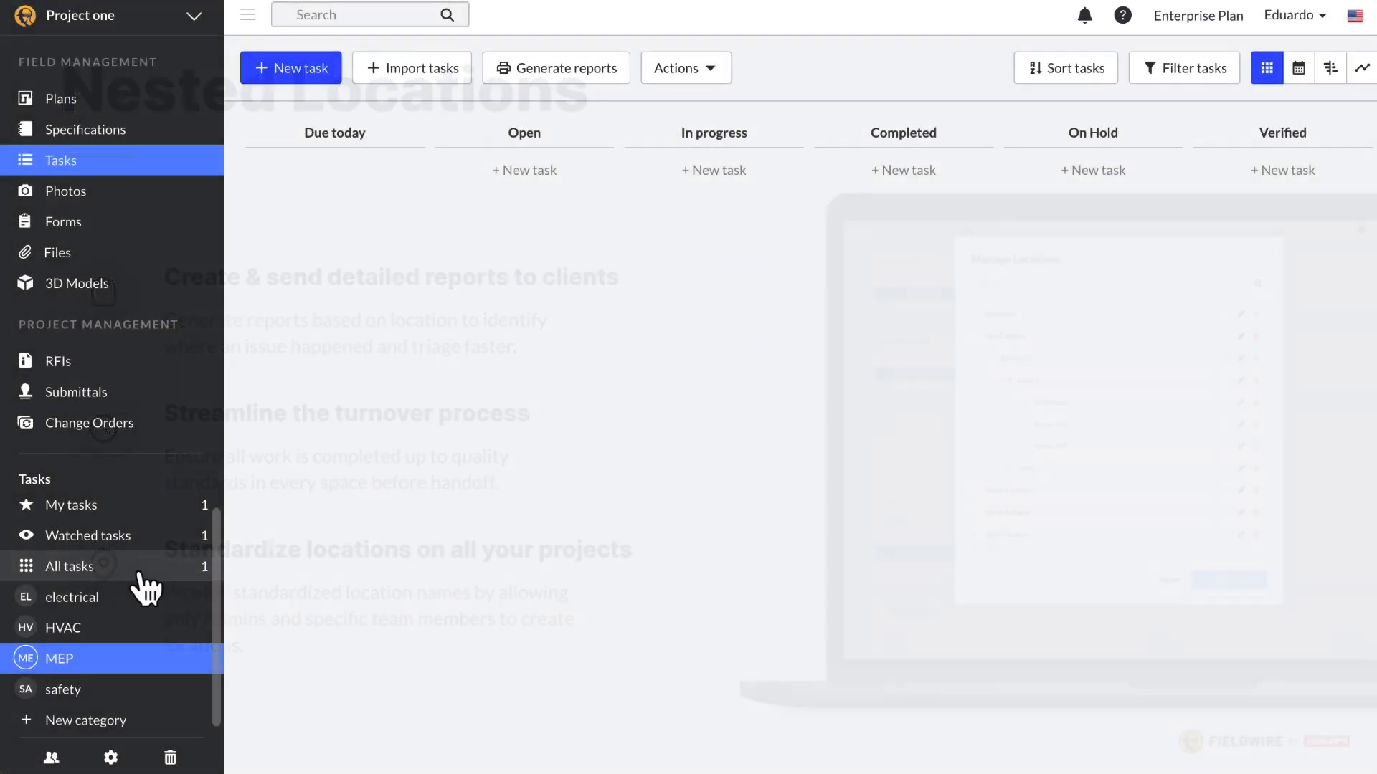
pyautogui.click(140, 570)
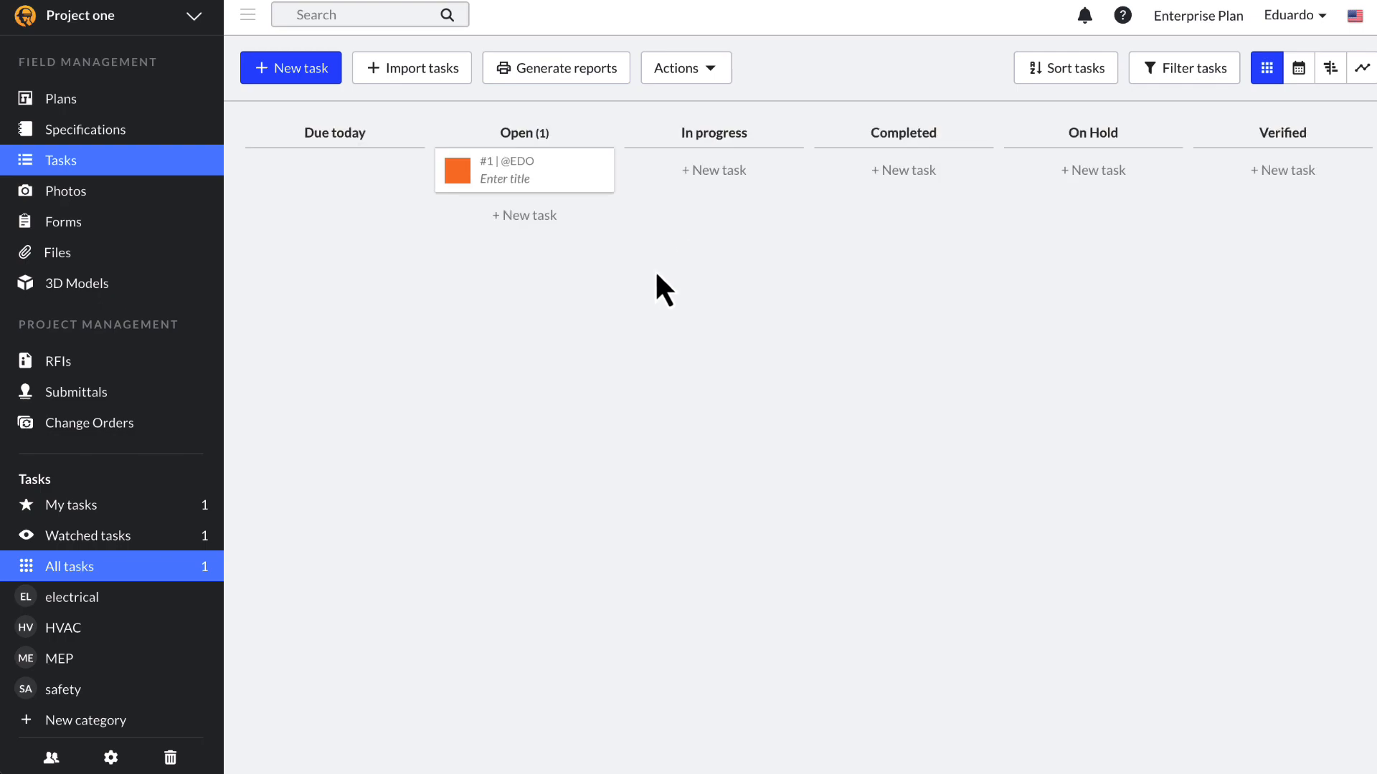
# Step: From task #1's location picker, add the locations Neighborhood A › Building 1 › Floor 1
pyautogui.click(517, 163)
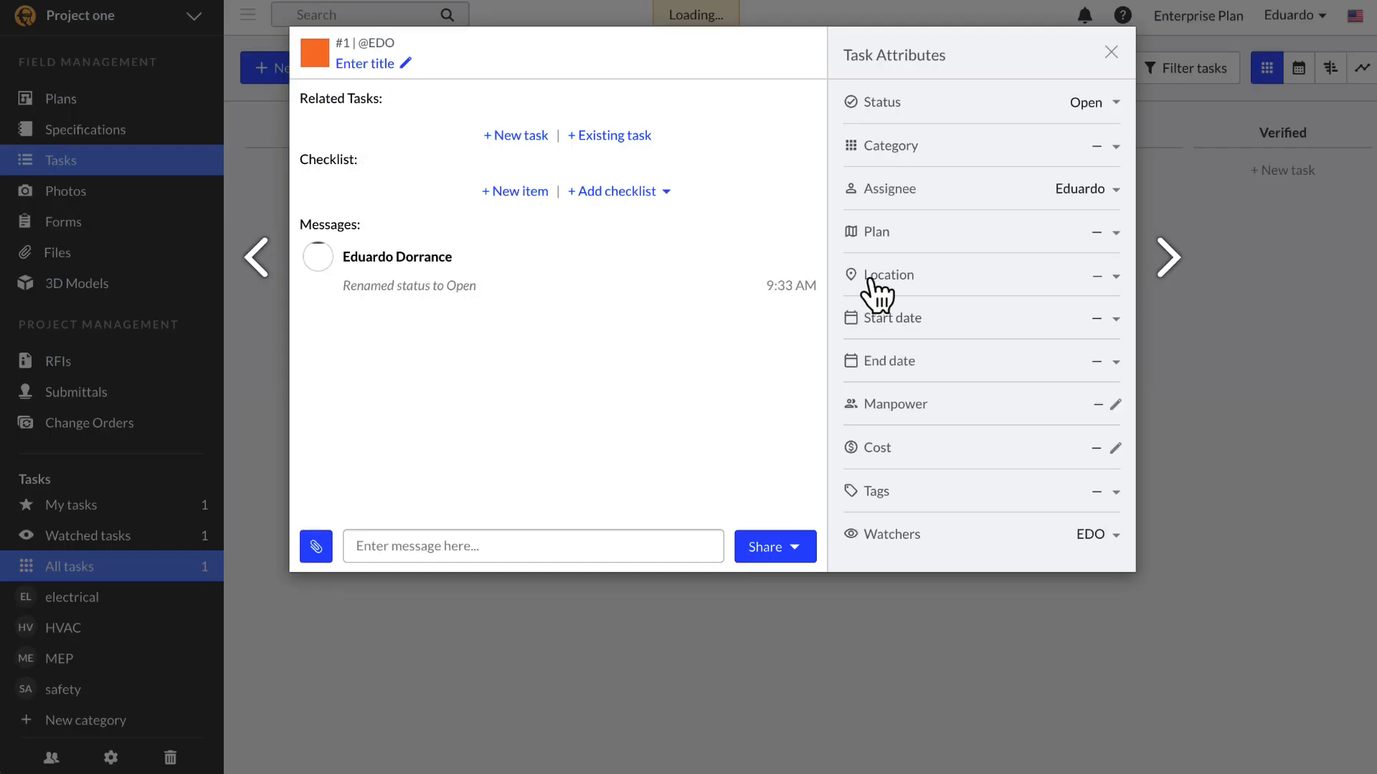
pyautogui.click(1108, 274)
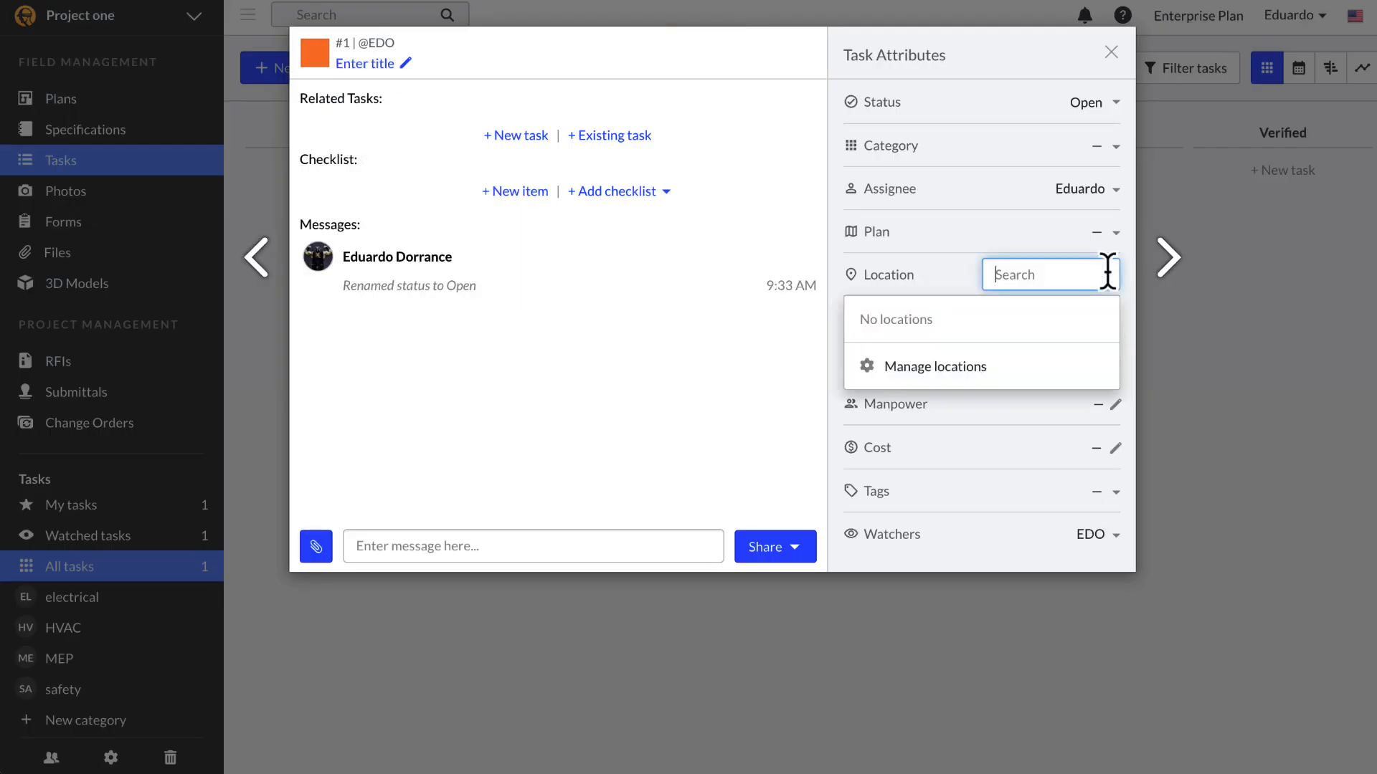
pyautogui.click(896, 368)
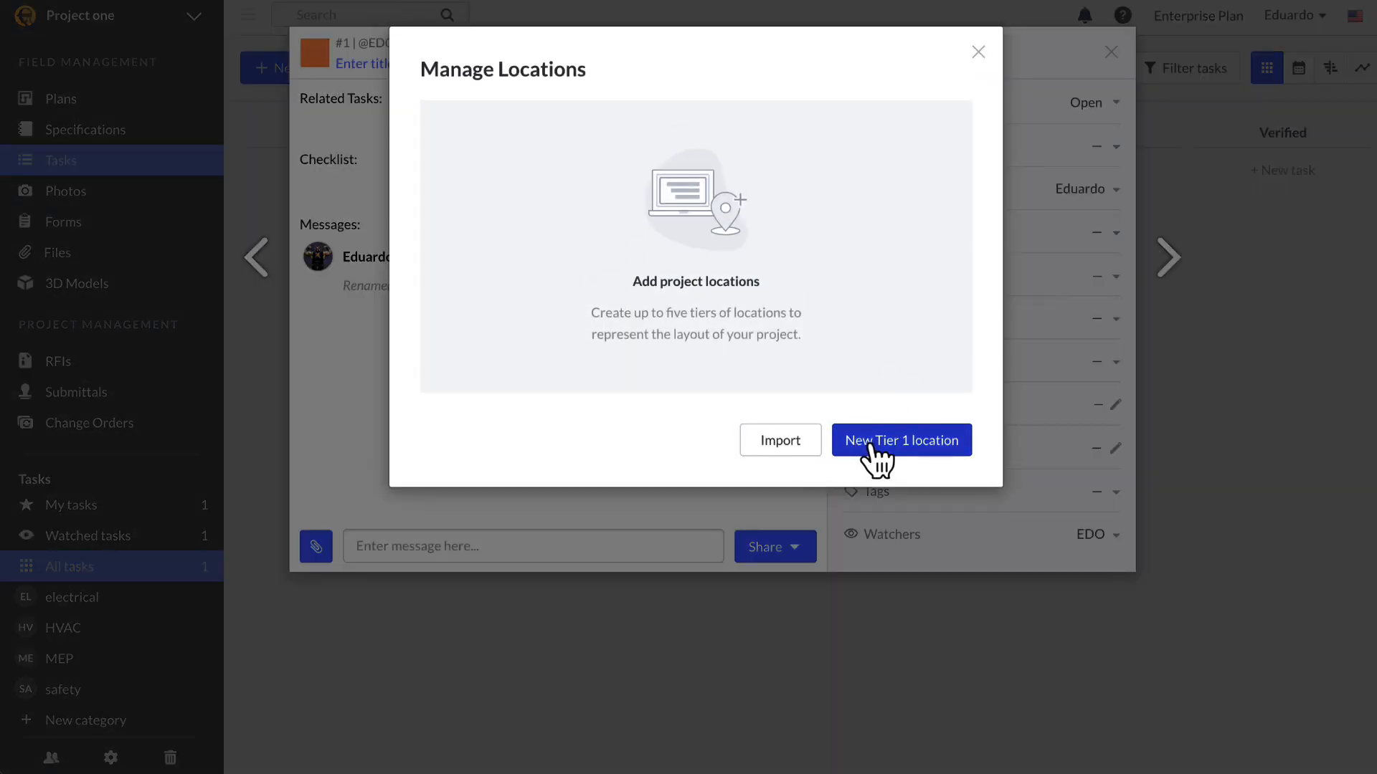
pyautogui.click(877, 459)
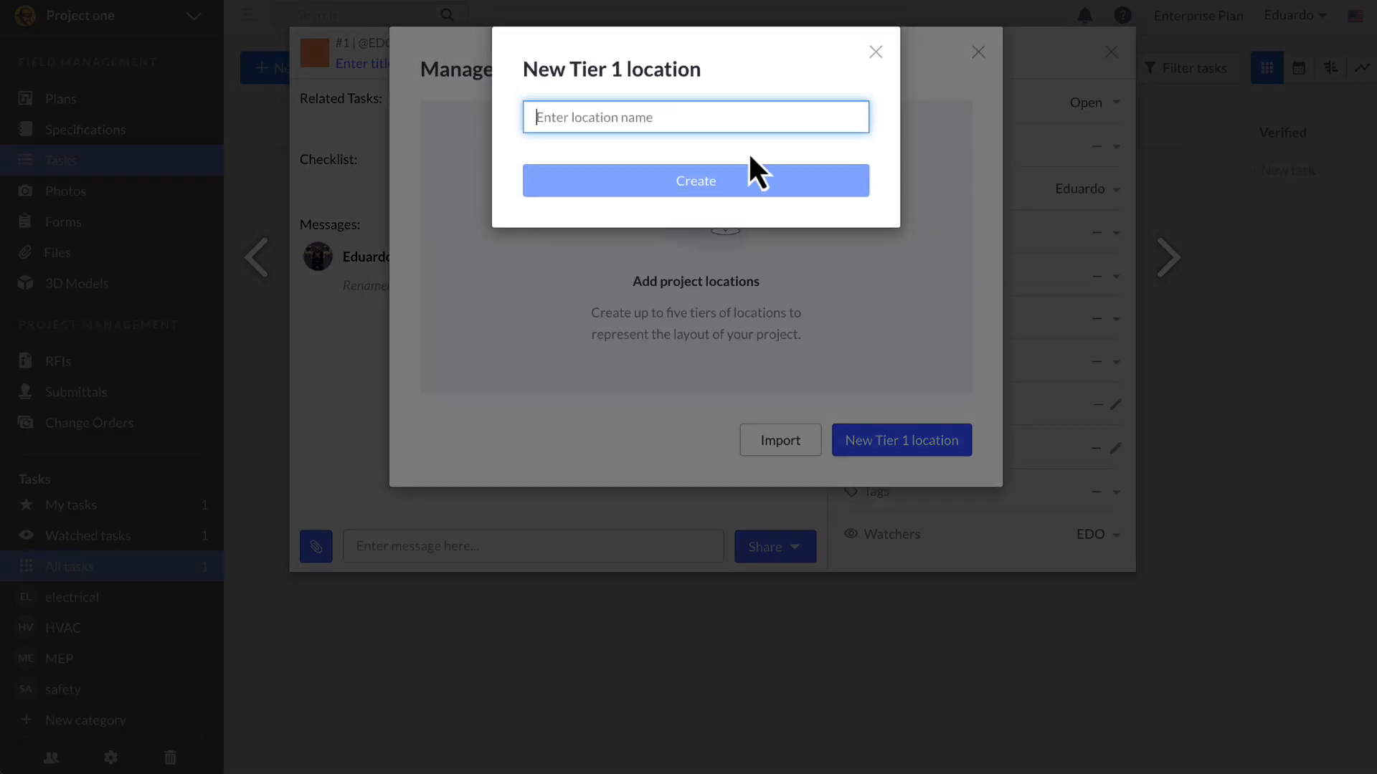
pyautogui.write('Neighborhood')
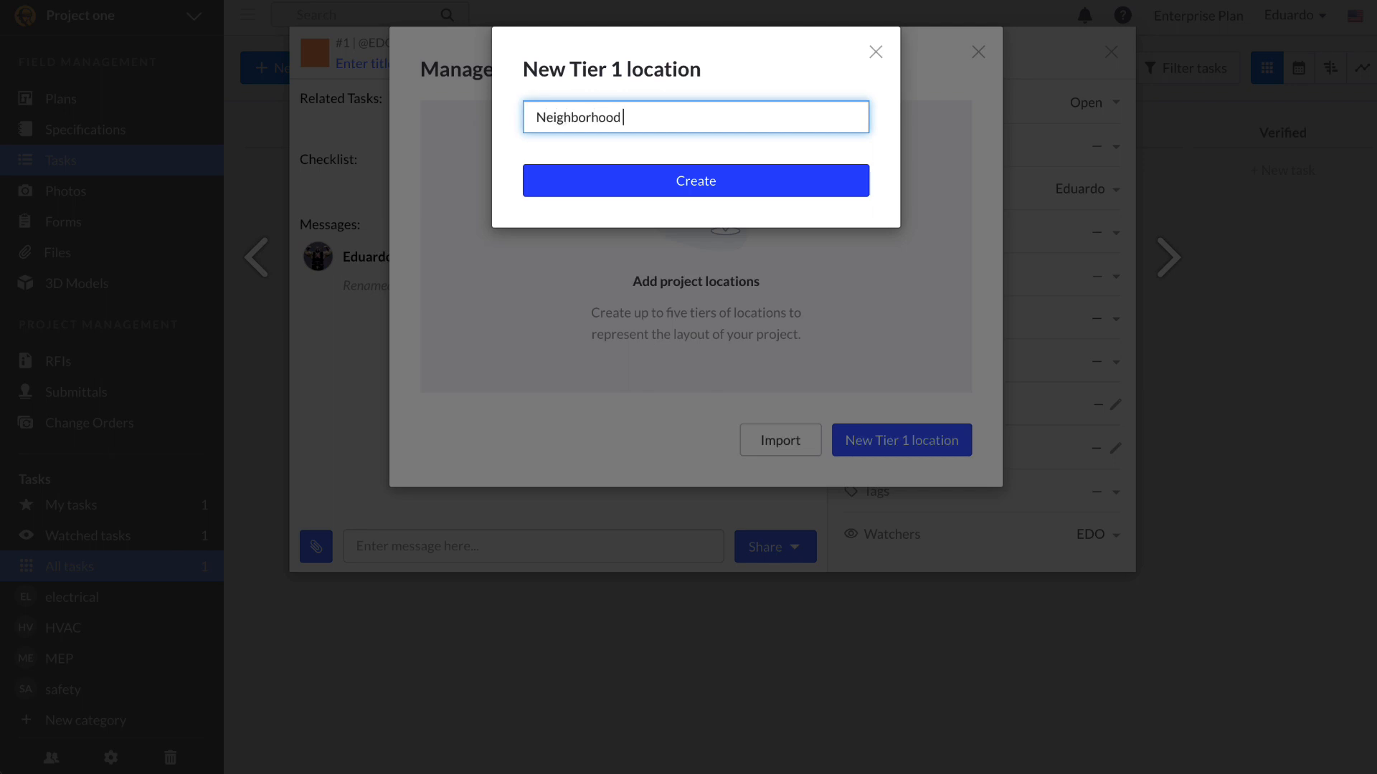
pyautogui.write(' A')
pyautogui.click(742, 184)
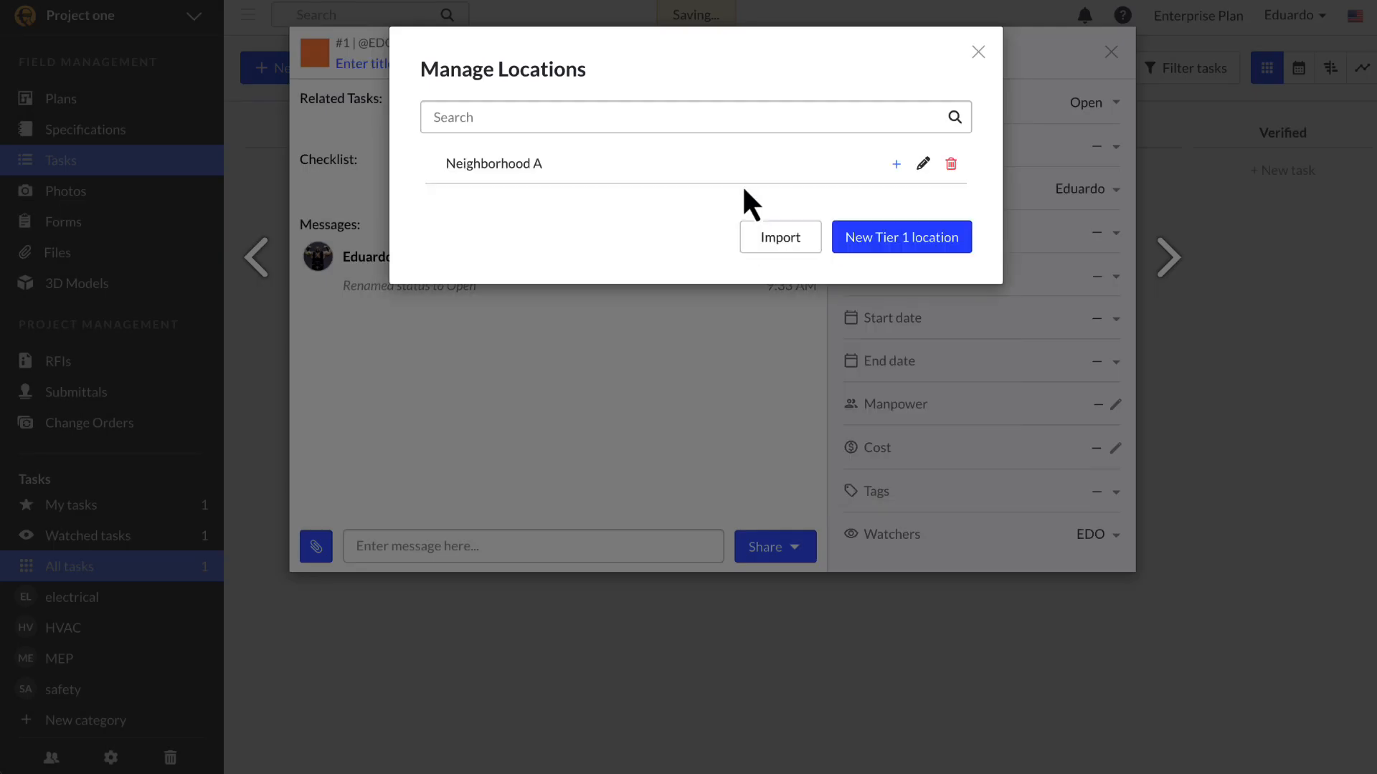
pyautogui.click(897, 169)
pyautogui.write('B')
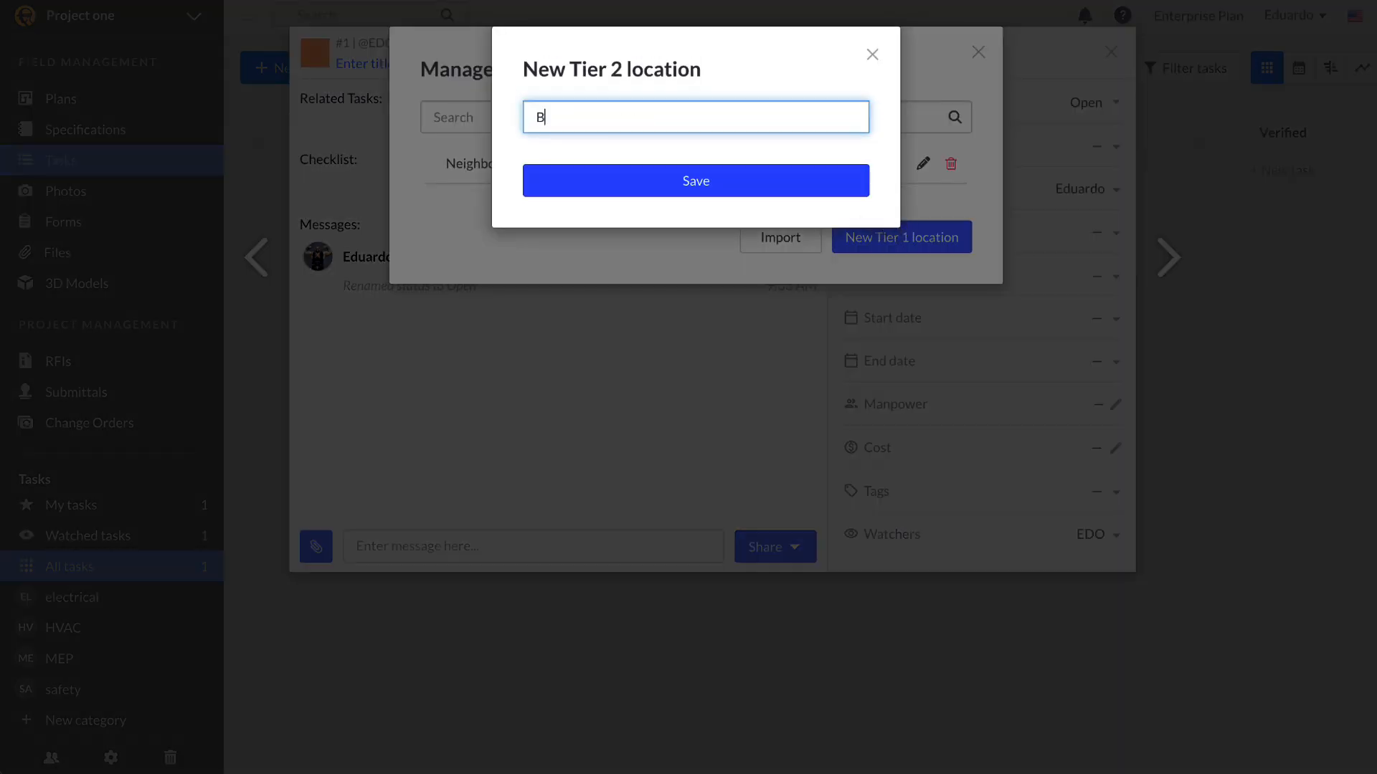
pyautogui.write('uilding 1')
pyautogui.click(756, 179)
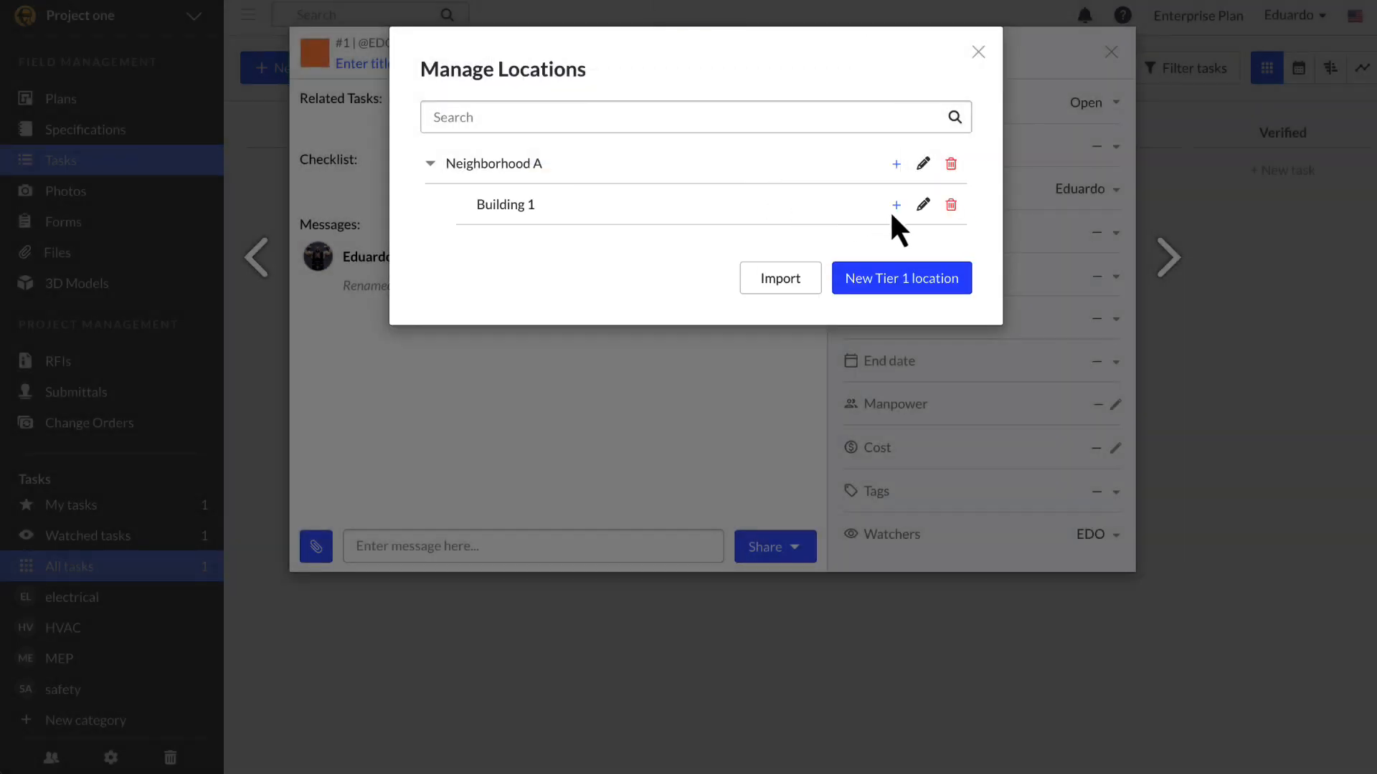
pyautogui.click(897, 208)
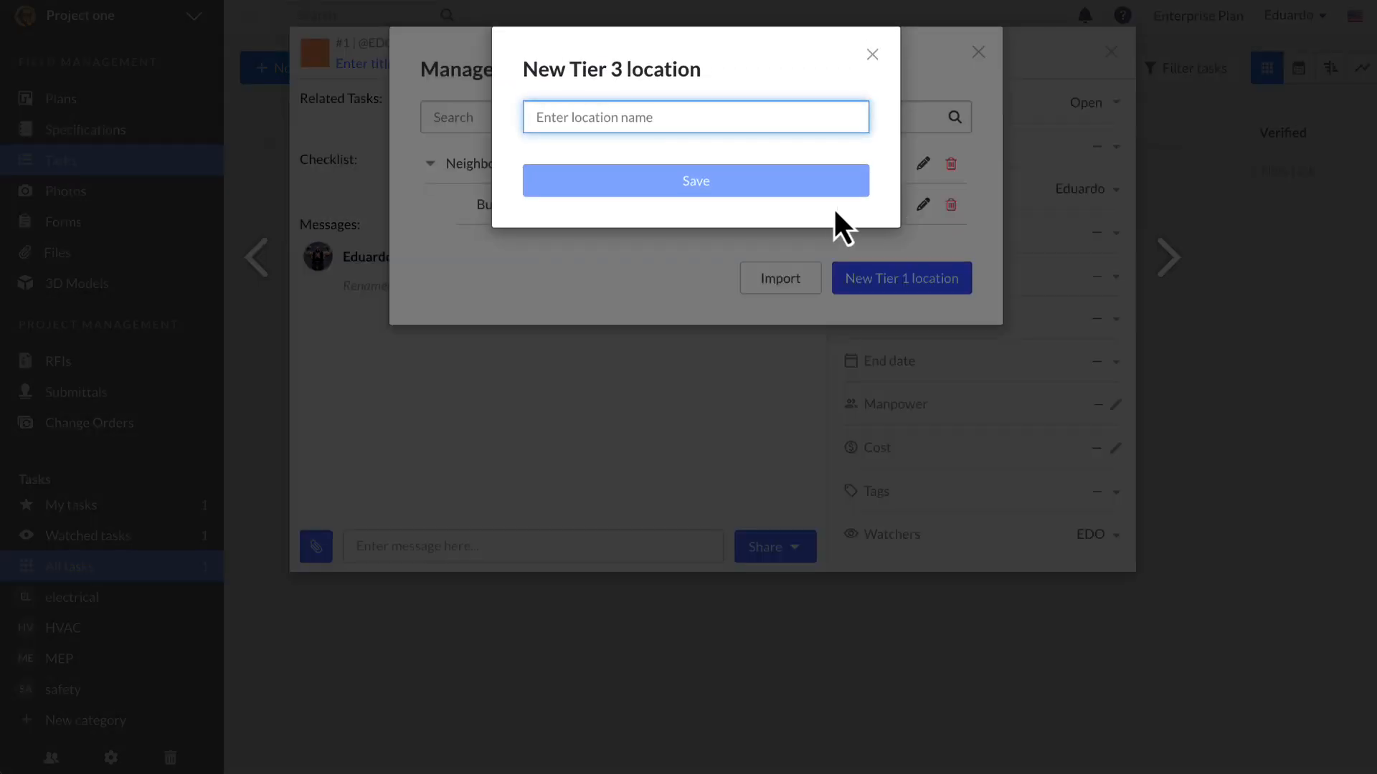
pyautogui.write('Floor 1')
pyautogui.click(746, 191)
# Step: Add the location Neighborhood B with Building 1 beneath it
pyautogui.click(844, 324)
pyautogui.write('Neighborhood B')
pyautogui.click(748, 183)
pyautogui.click(896, 287)
pyautogui.write('Building 1')
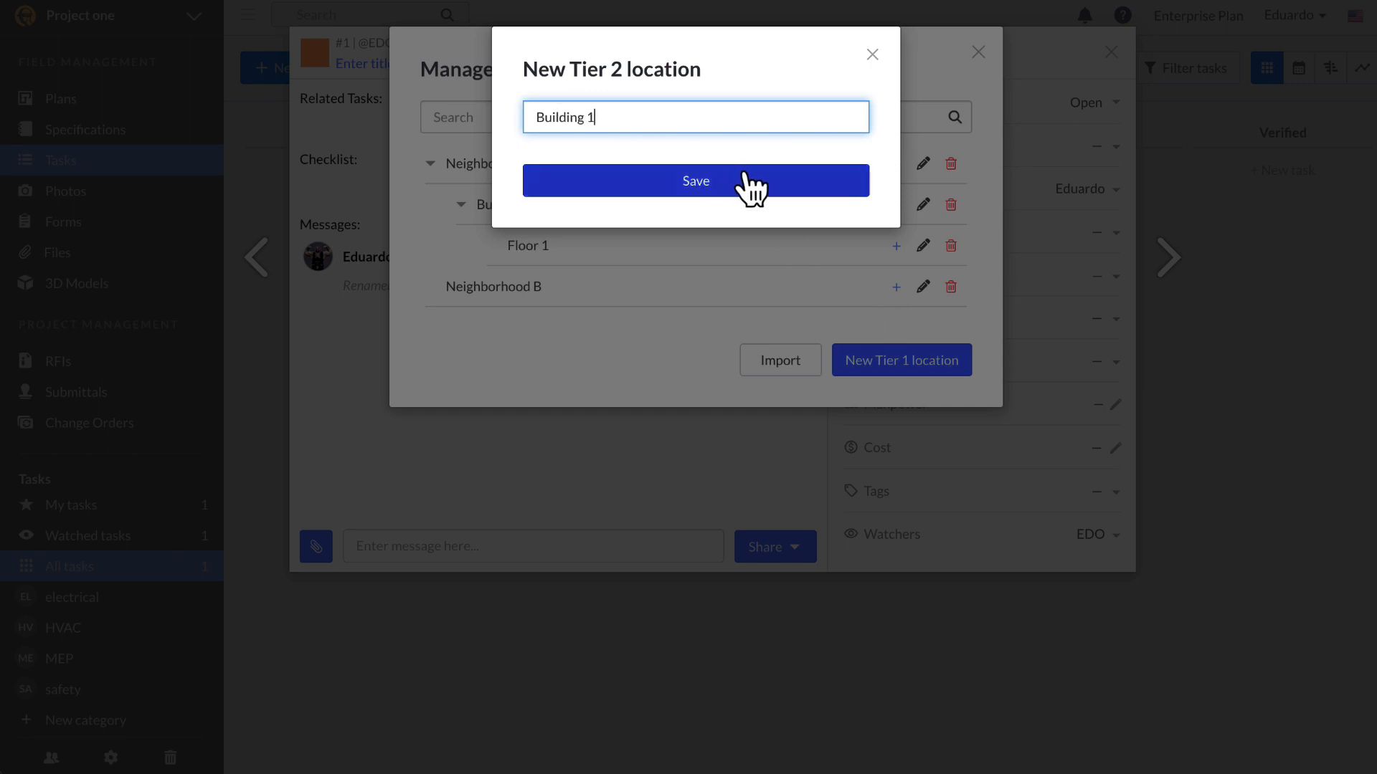
pyautogui.click(747, 185)
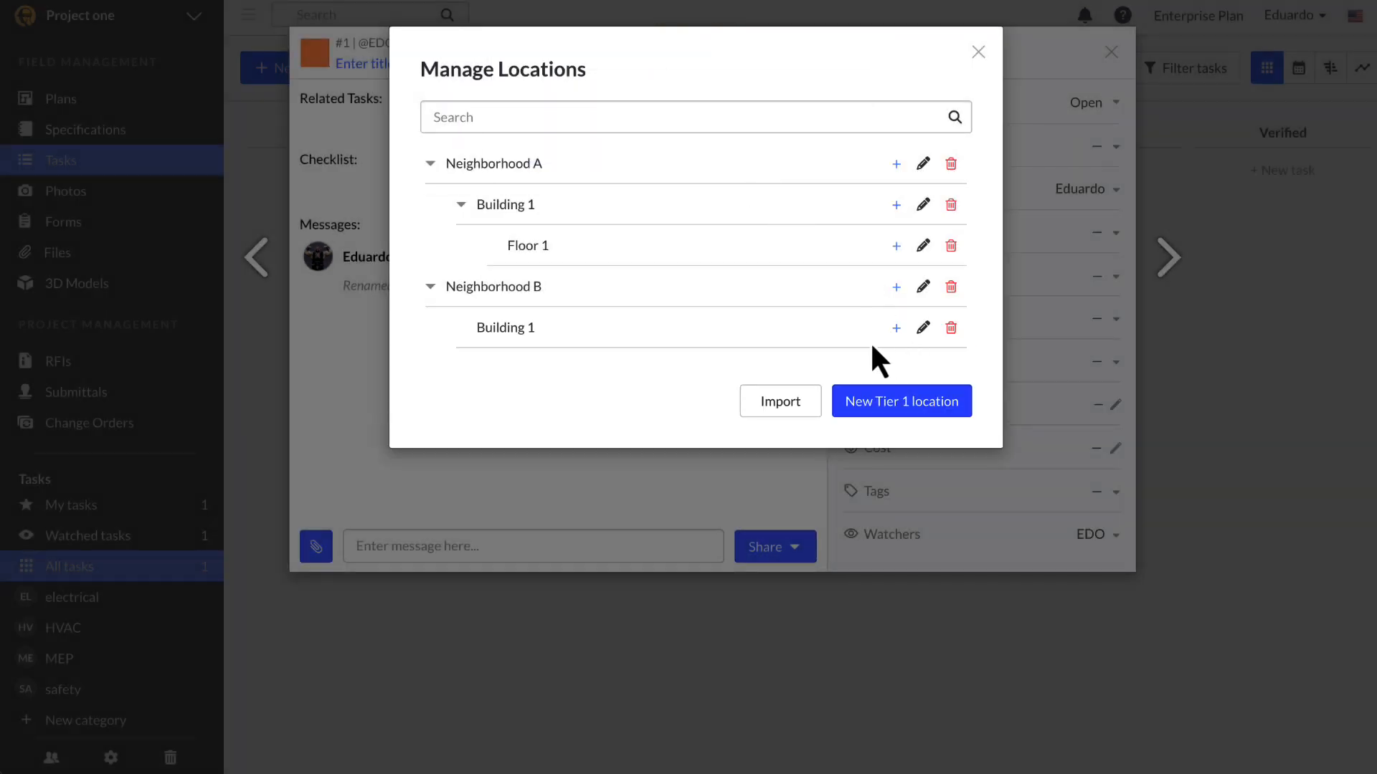
# Step: Download the location import instructions and empty CSV template, then close the location windows
pyautogui.click(780, 401)
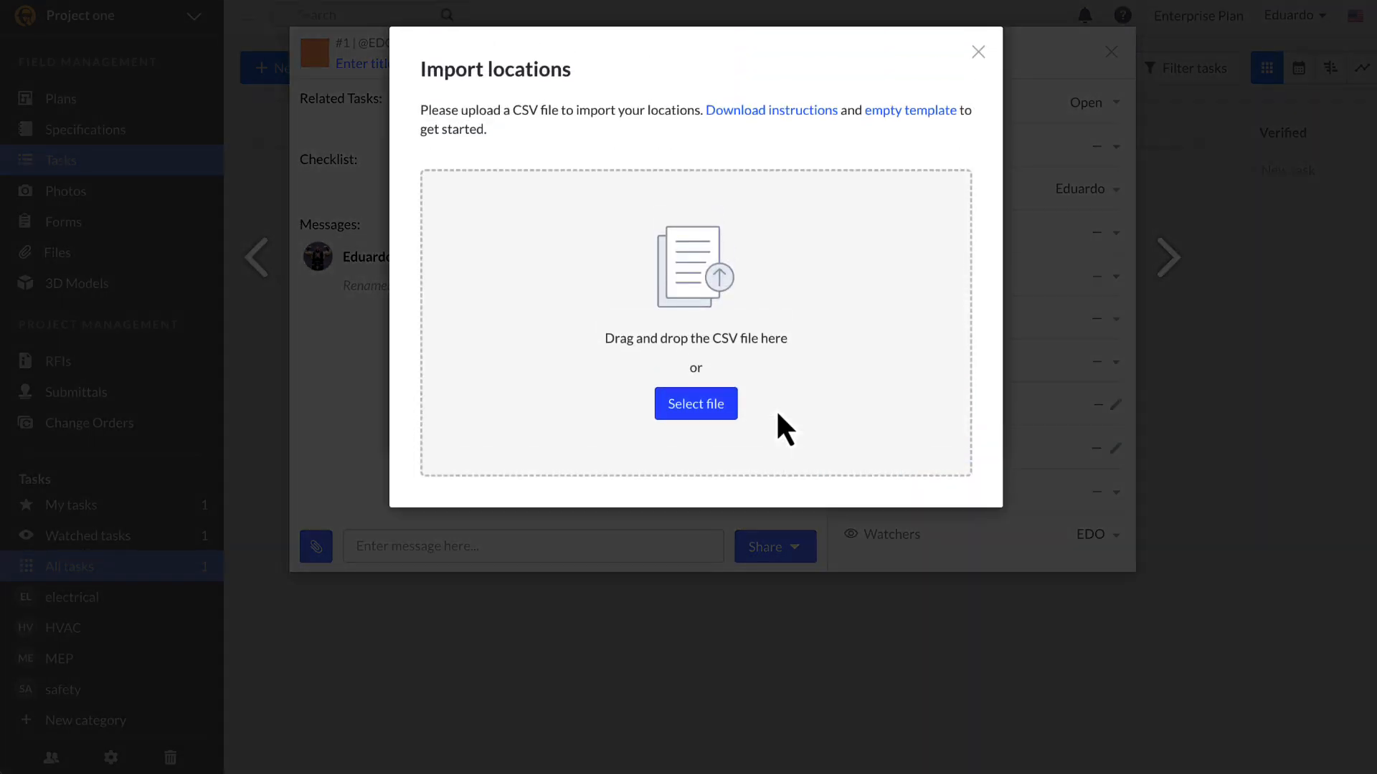
pyautogui.click(771, 114)
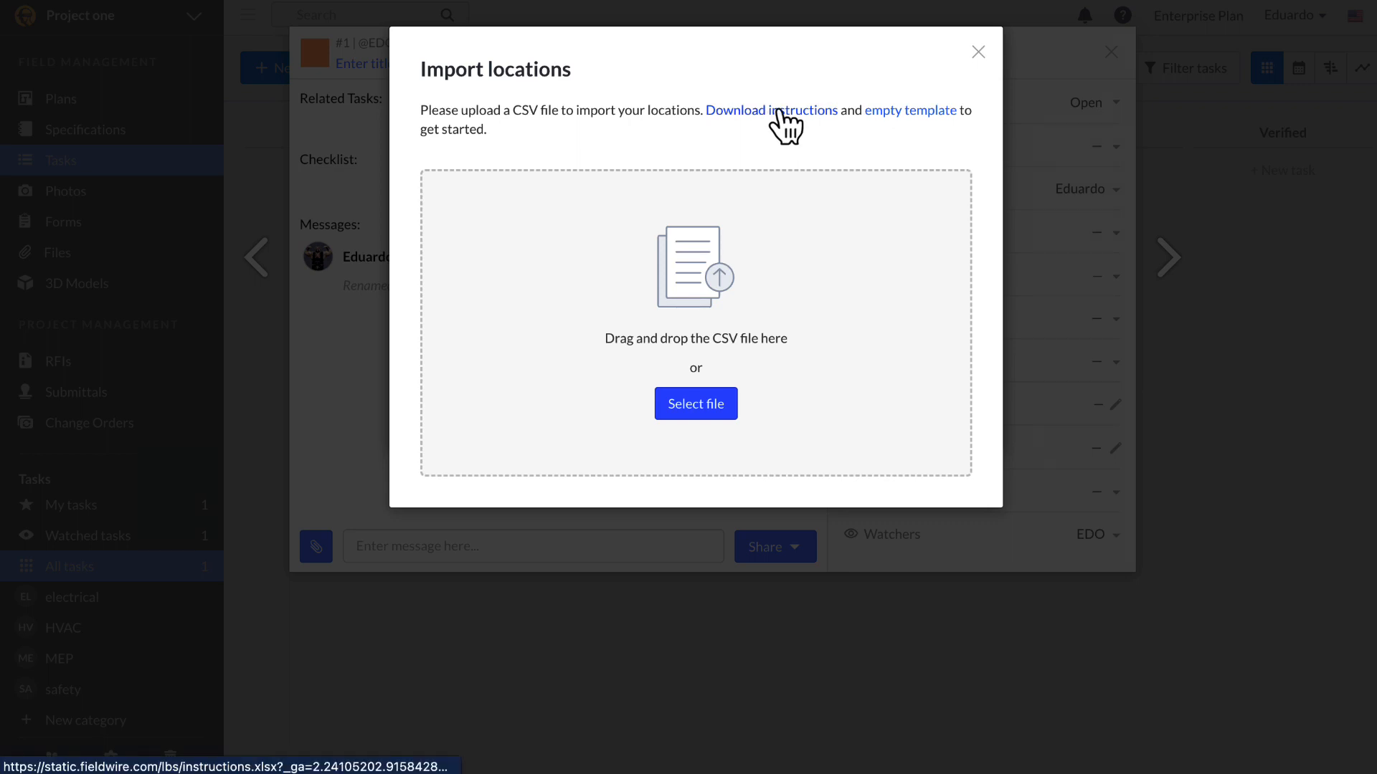
pyautogui.click(905, 111)
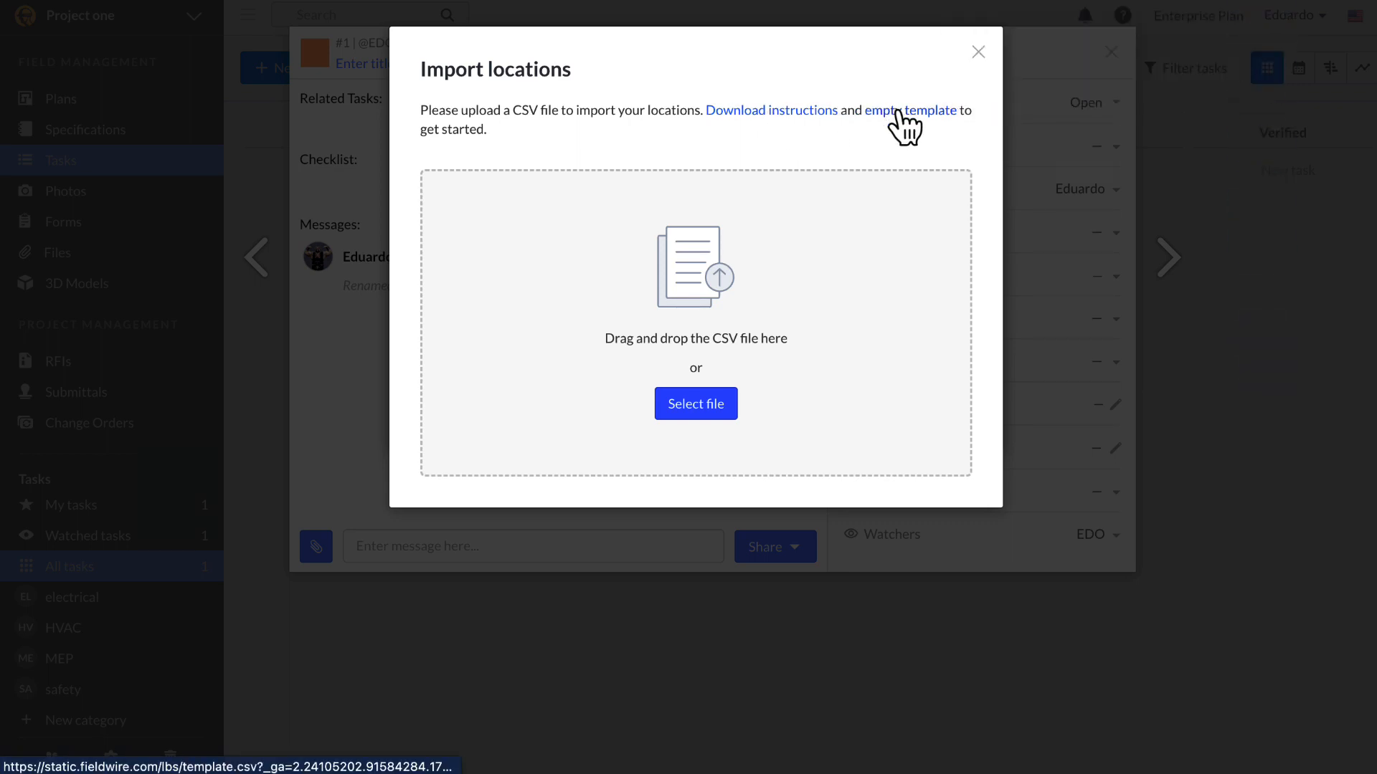
pyautogui.click(978, 53)
pyautogui.click(978, 53)
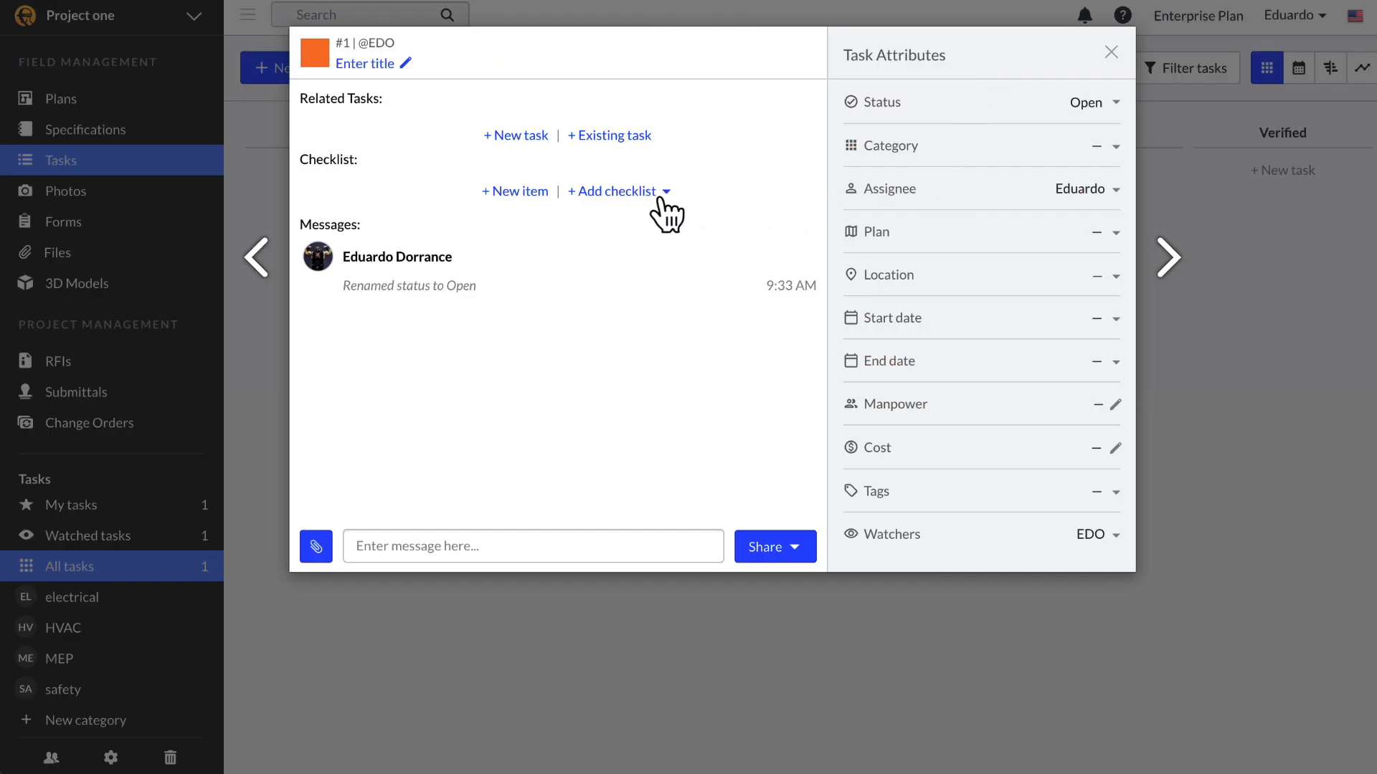
# Step: Create a new checklist on task #1 by pasting the 15 site safety questions
pyautogui.click(660, 196)
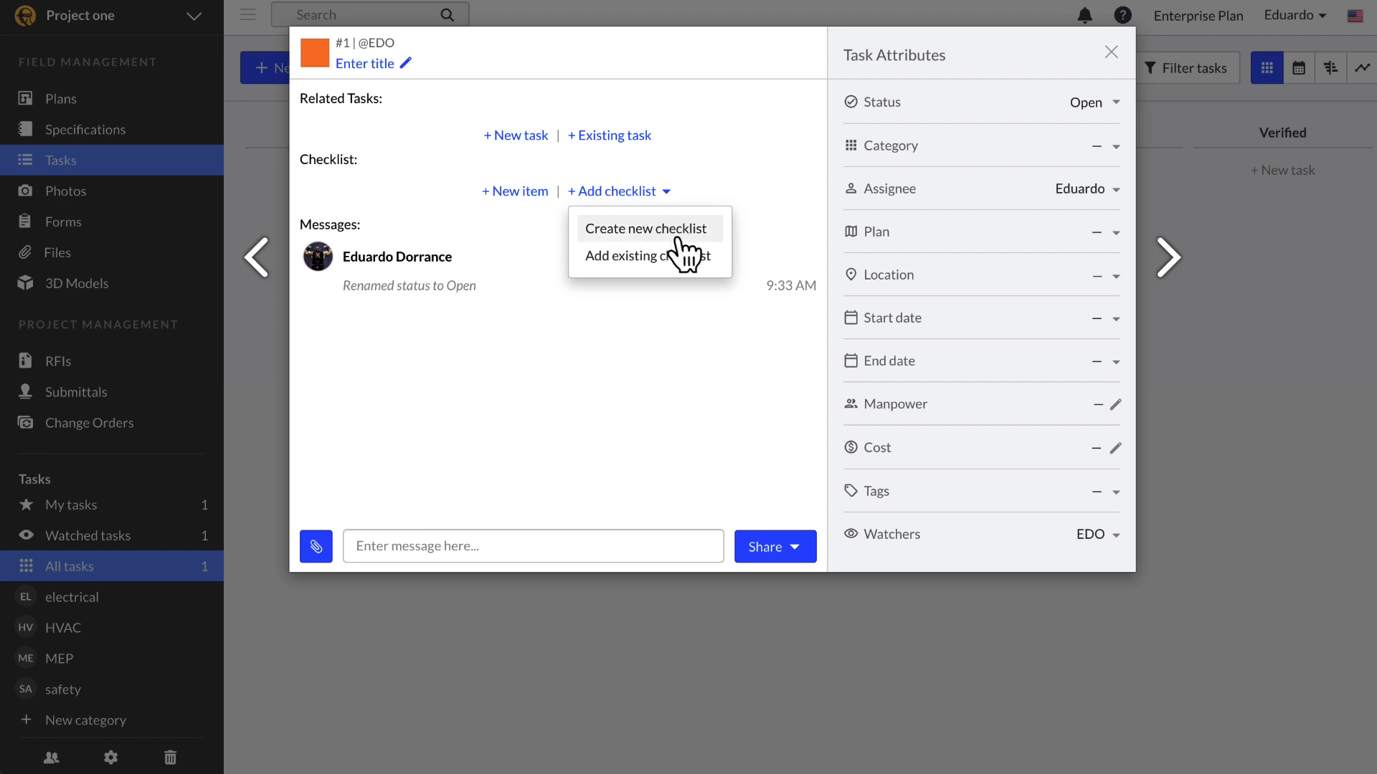
pyautogui.click(716, 228)
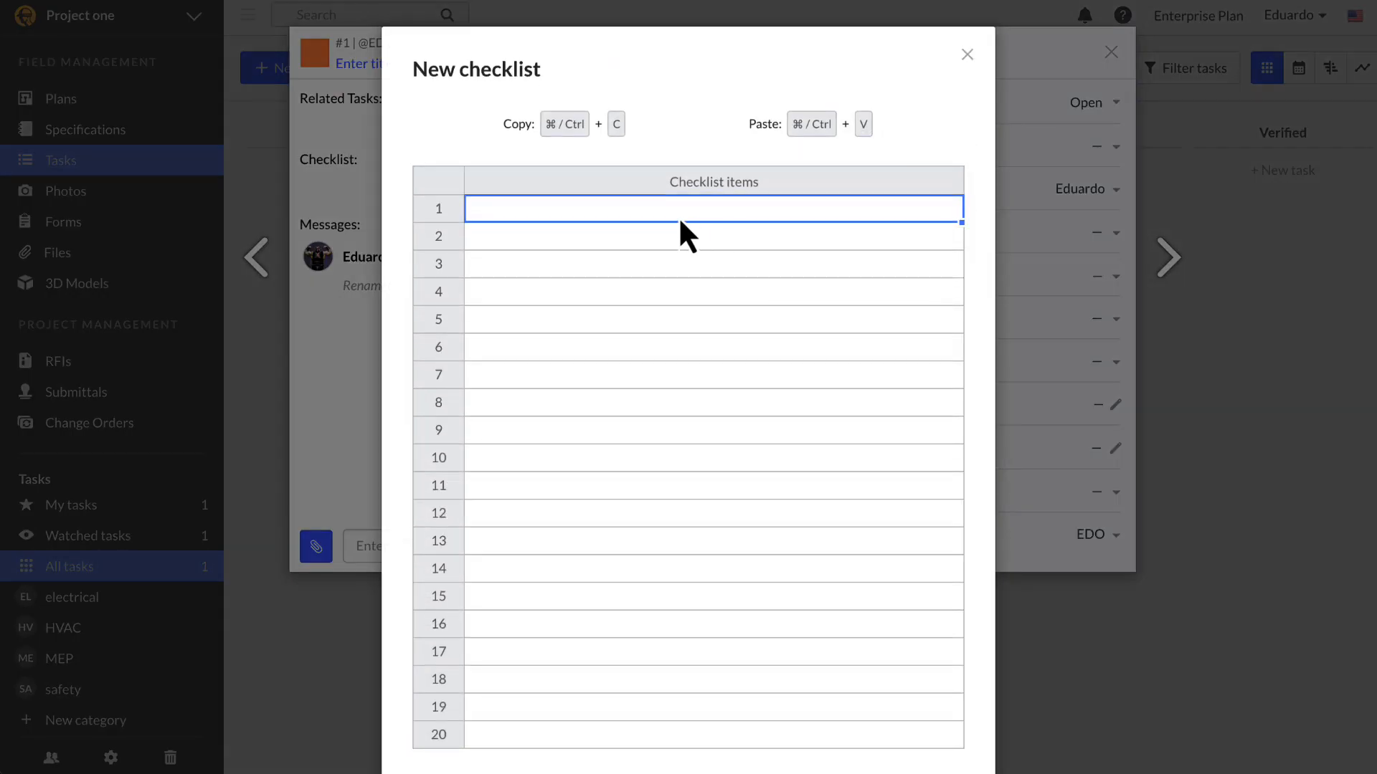
pyautogui.write('Is site secure from public? Are paths of travel clear? Are shade and potable drinking water available? Are toilets clean and well stocked? Are fire extinguishers available and up to date? Are all people onsite wearing appropriate PPE? Is appropriate lighting provided? Are fall protection systems in place for anyone who could fall over 6 feet? Are ladders being used appropriately? Are electrical cords in good order? Are all holes greater than 2" in diameter covered and/or marked? Are all impalement hazards capped/covered? Is any scaffolding in proper working order? Do any trenches over 5 feet deep have proper cave-in protection? Do all confined spaces have proper emergency equipment and require appropriate PPE?')
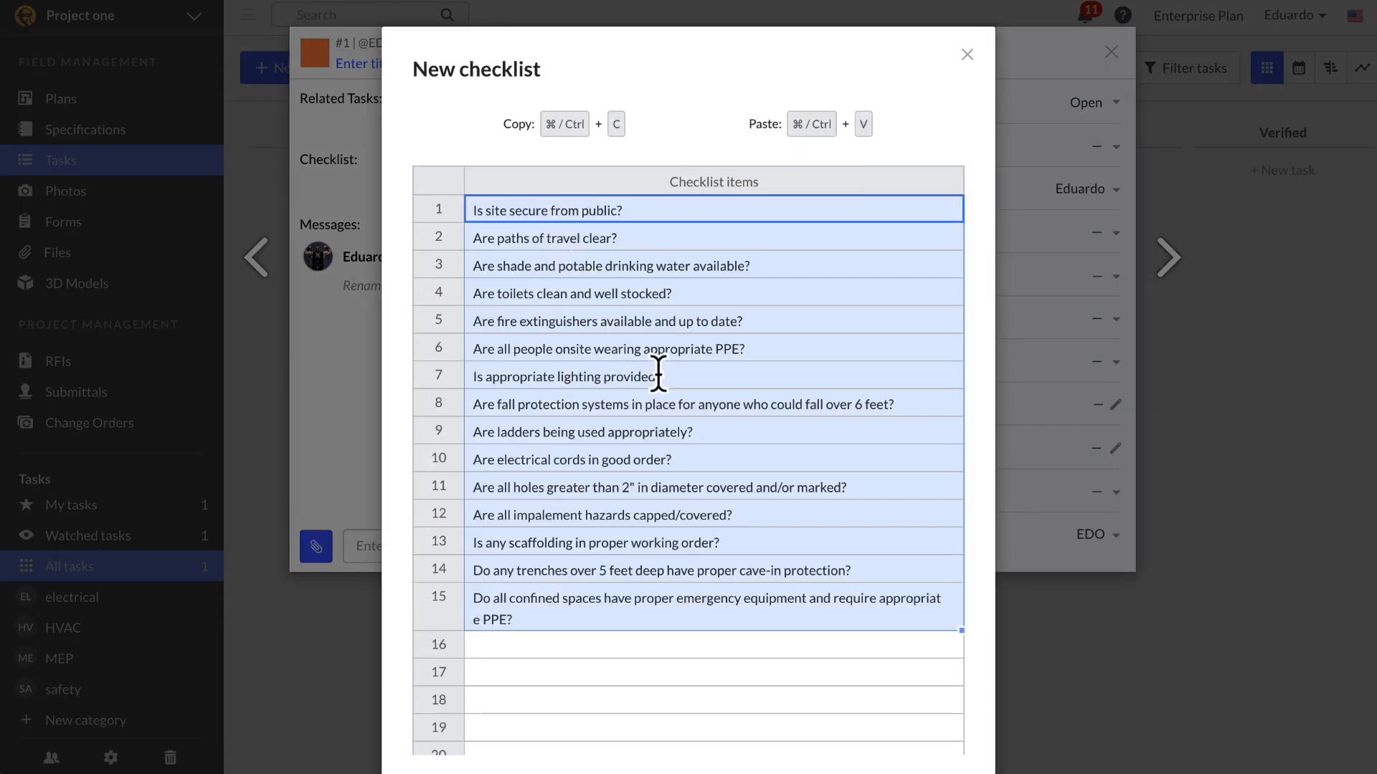
pyautogui.scroll(-1, 661, 378)
pyautogui.scroll(-2, 756, 403)
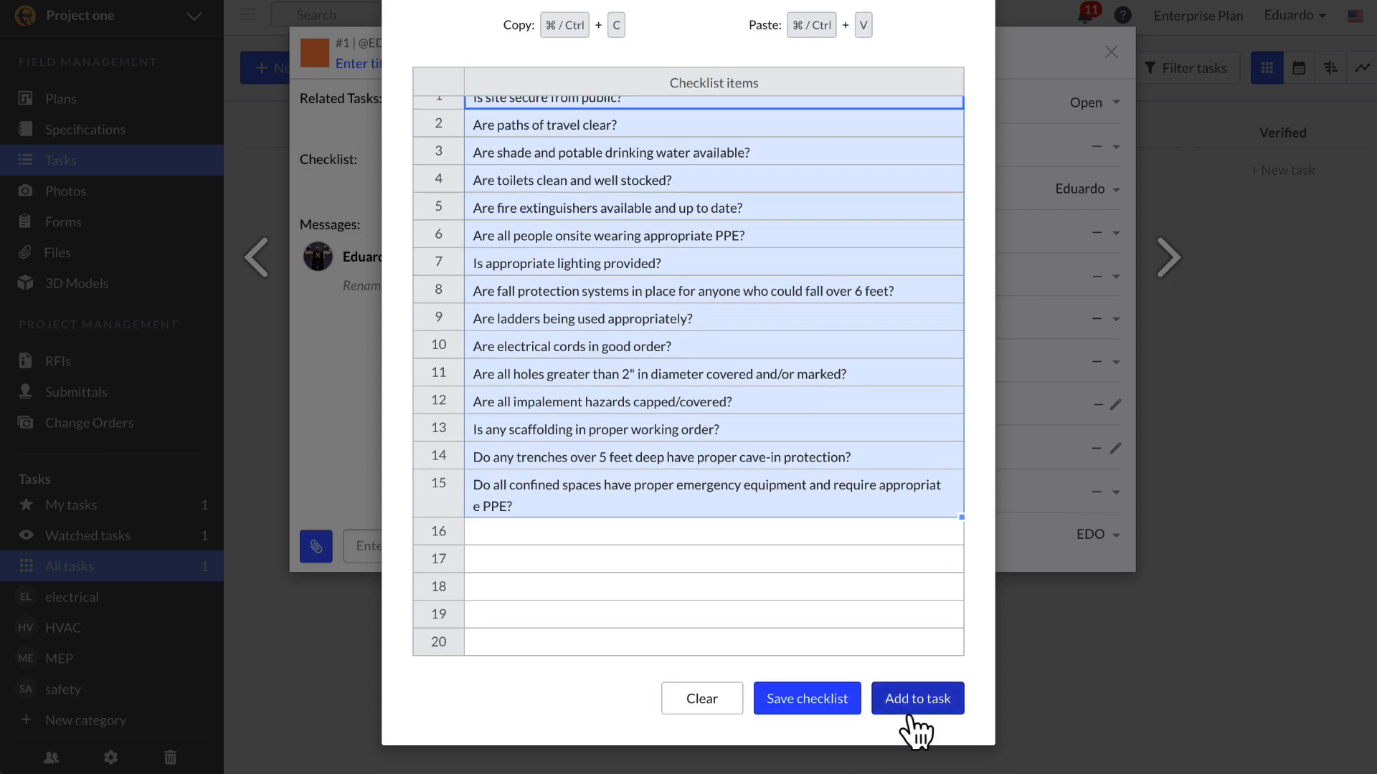
# Step: Save the checklist as 'Safety Walk' and attach it to task #1
pyautogui.click(828, 728)
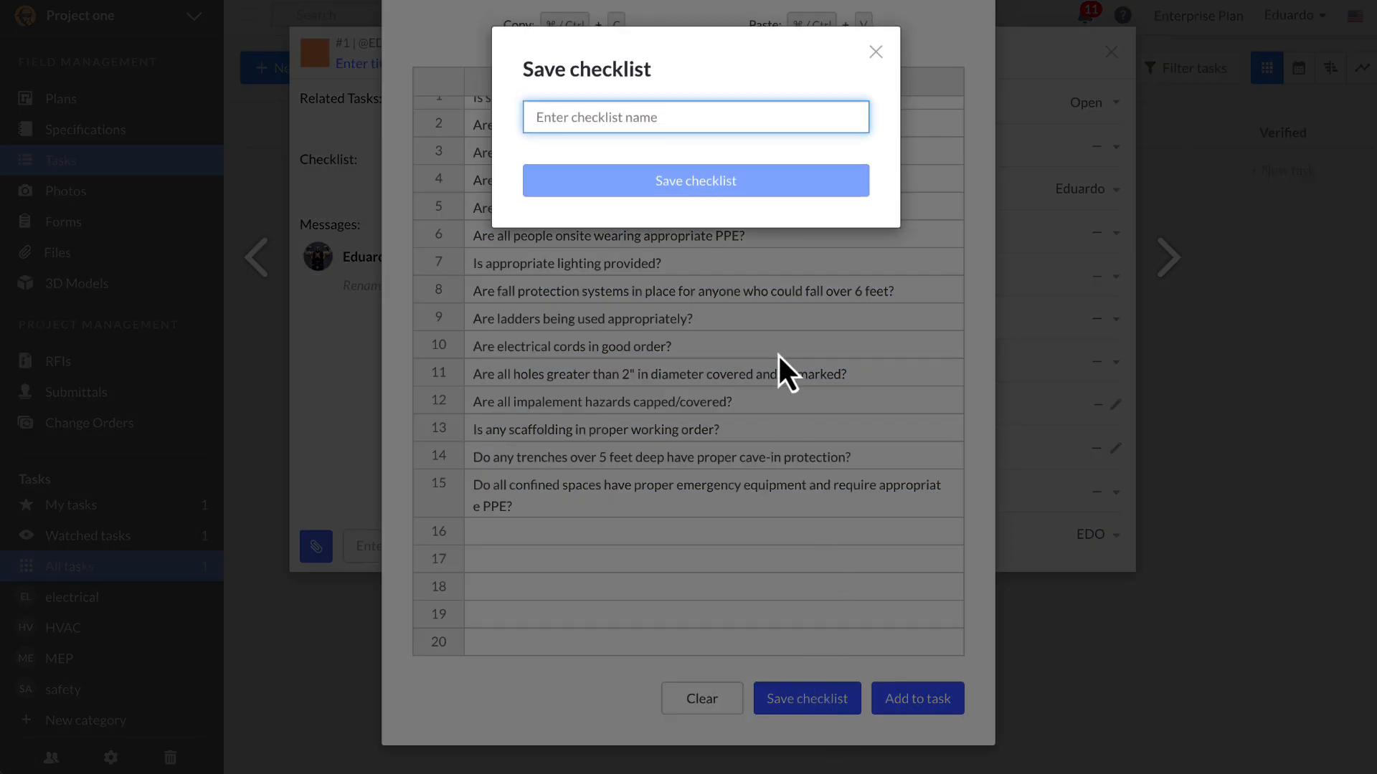
pyautogui.write('Safety Walk')
pyautogui.click(804, 191)
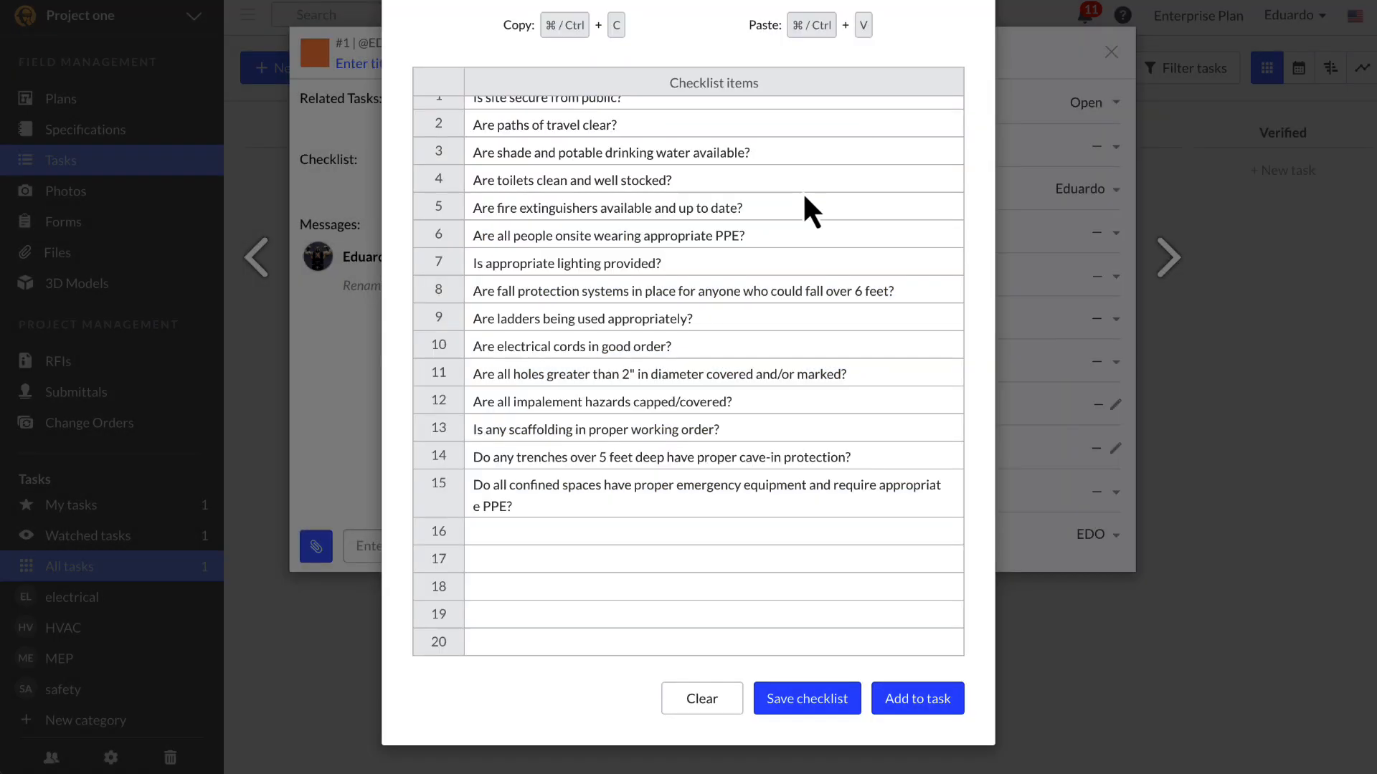
pyautogui.click(879, 156)
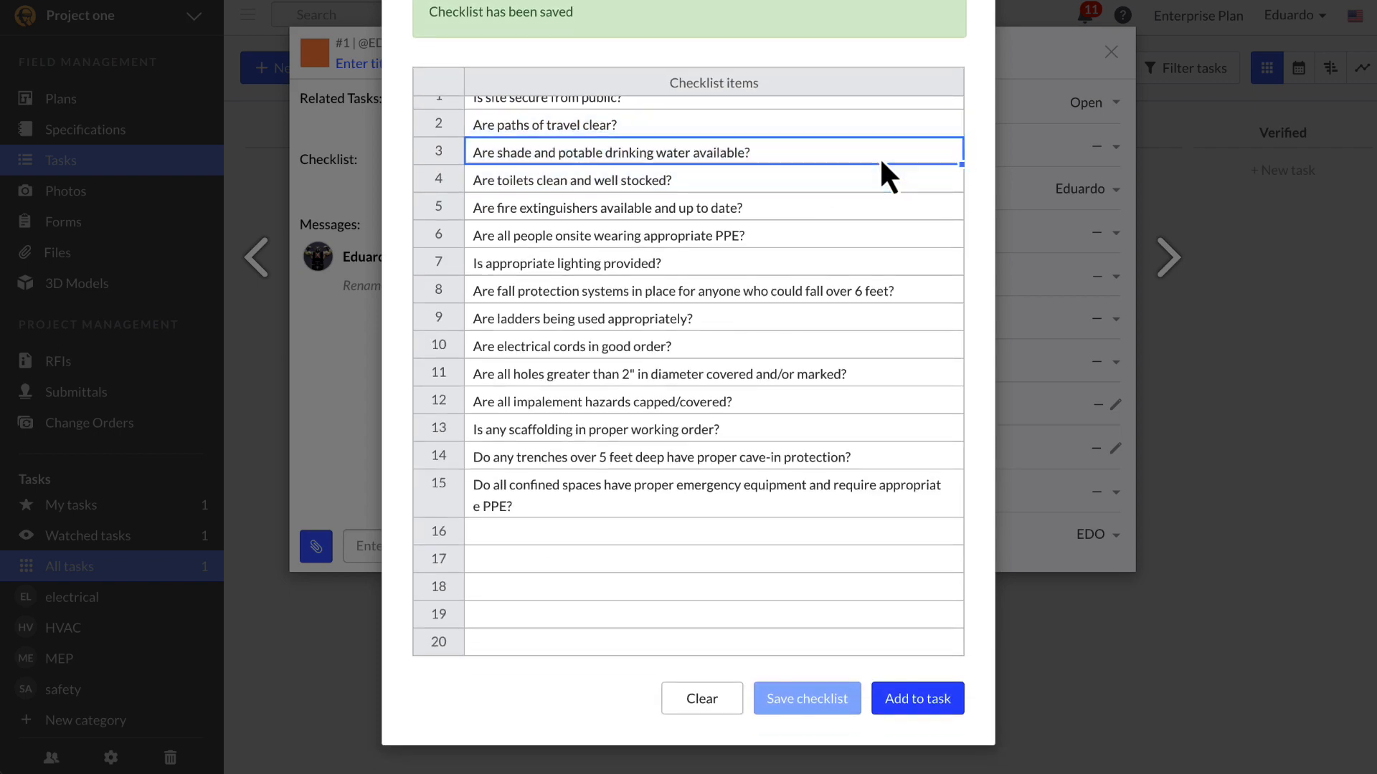
pyautogui.click(939, 706)
# Step: Close the task and go to the account Templates page's account checklists
pyautogui.click(261, 344)
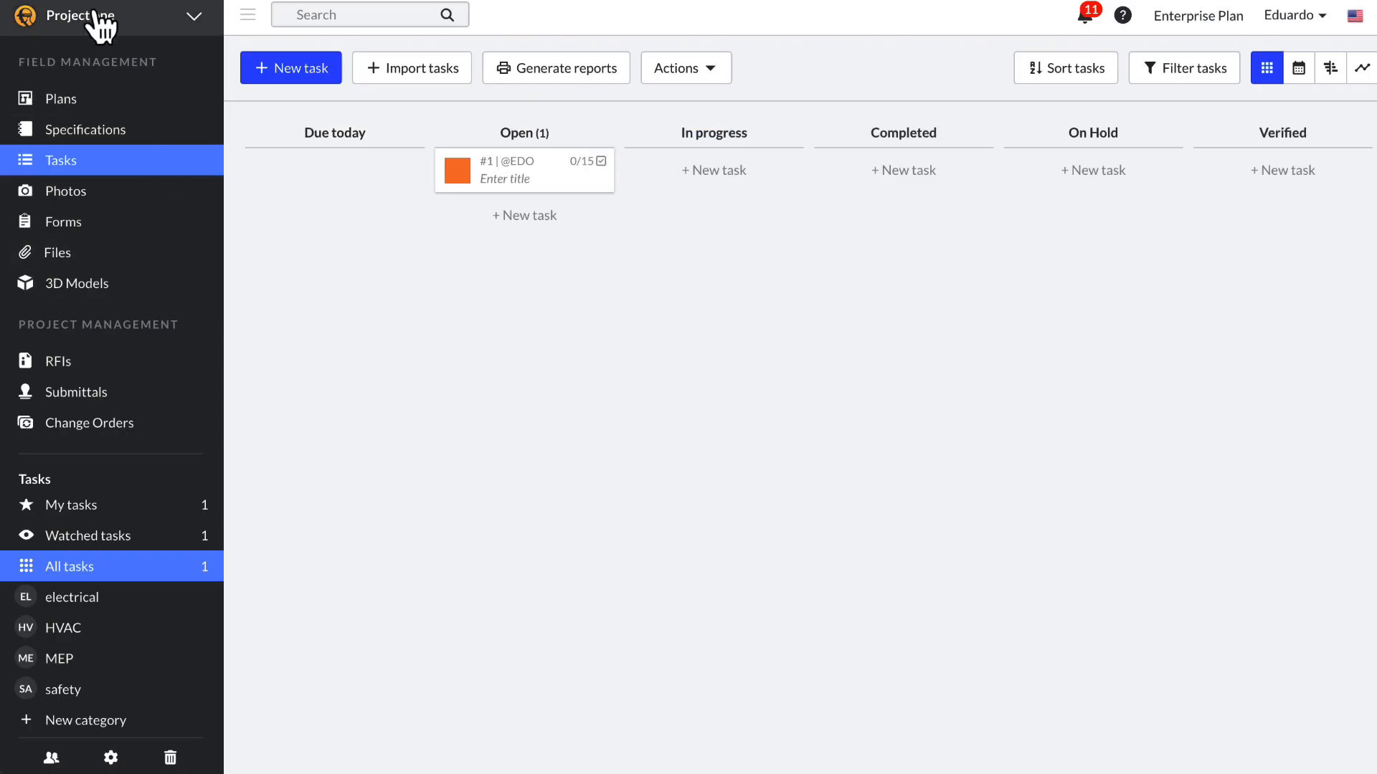
pyautogui.click(95, 15)
pyautogui.click(90, 47)
pyautogui.click(752, 29)
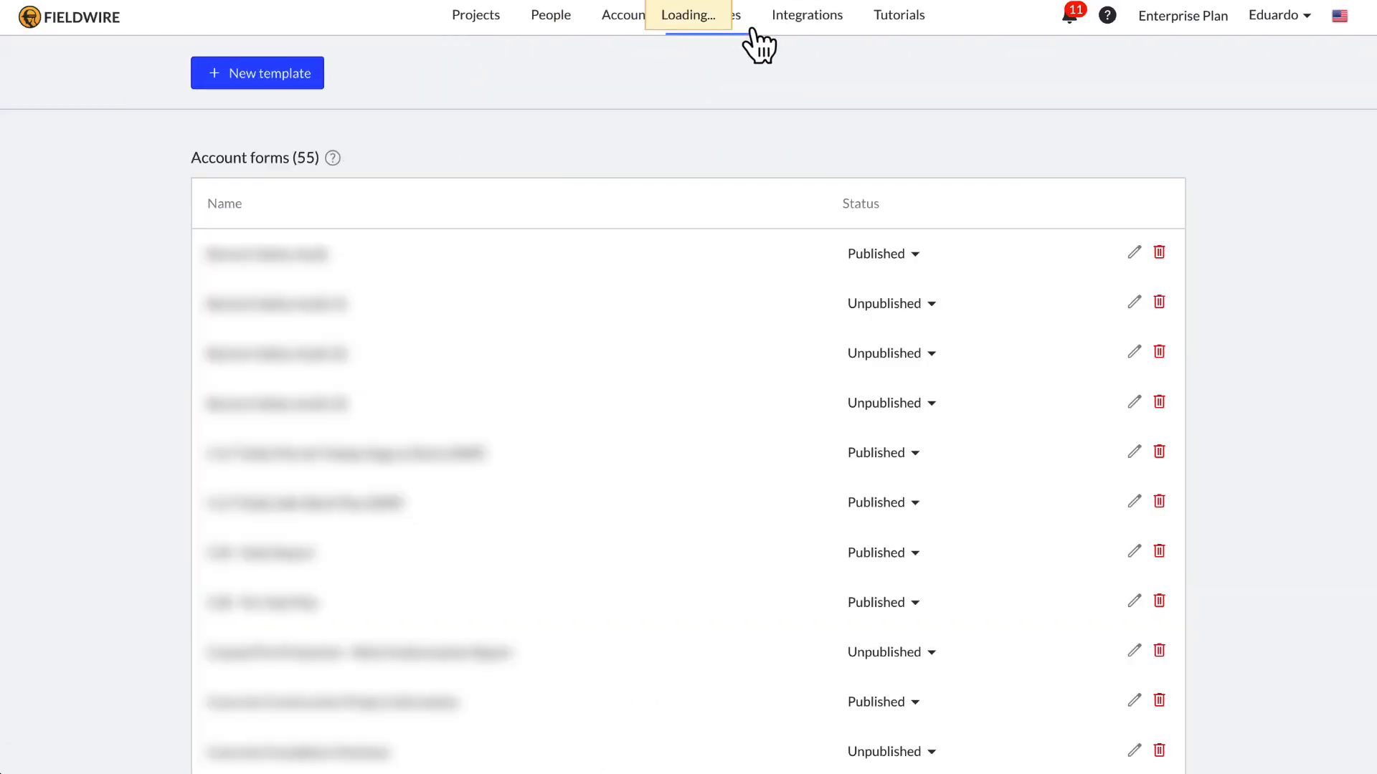
pyautogui.scroll(-15, 605, 353)
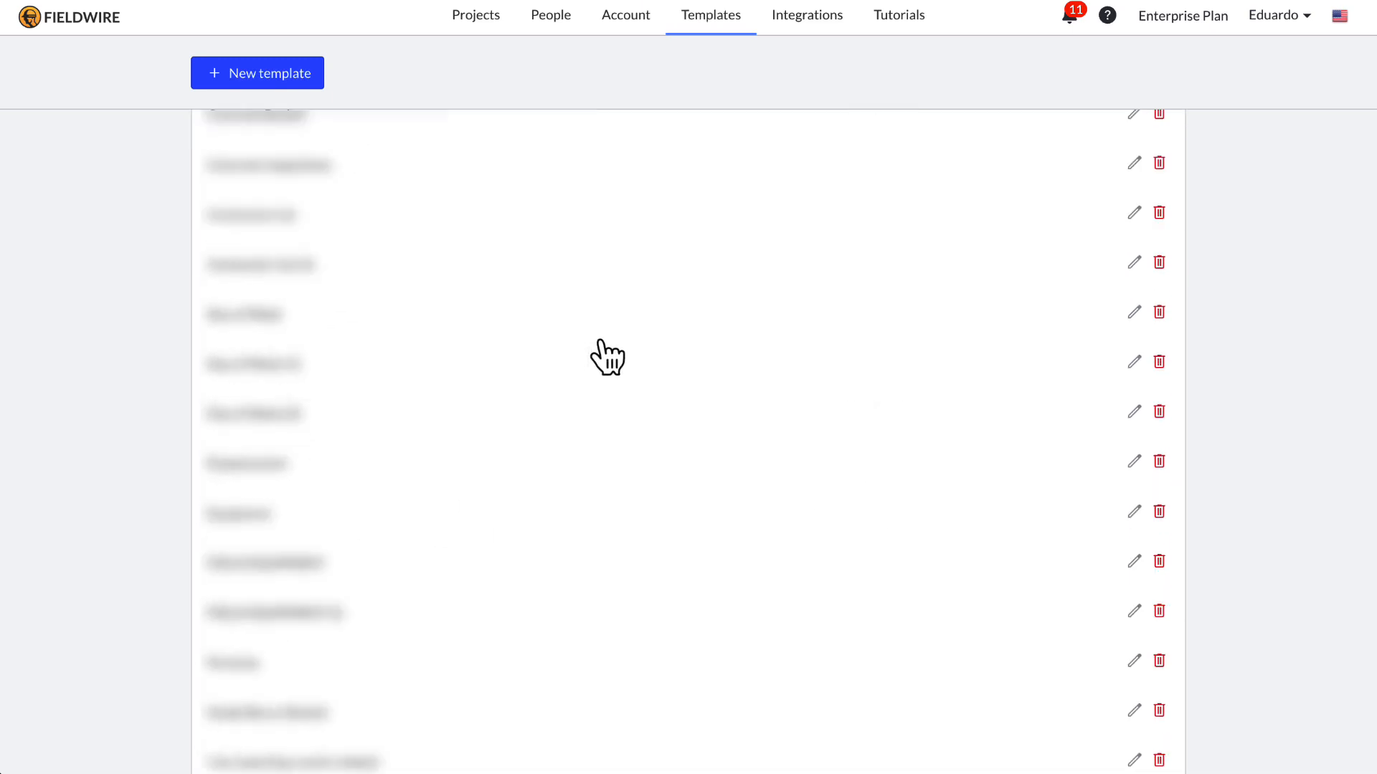
pyautogui.scroll(-10, 605, 357)
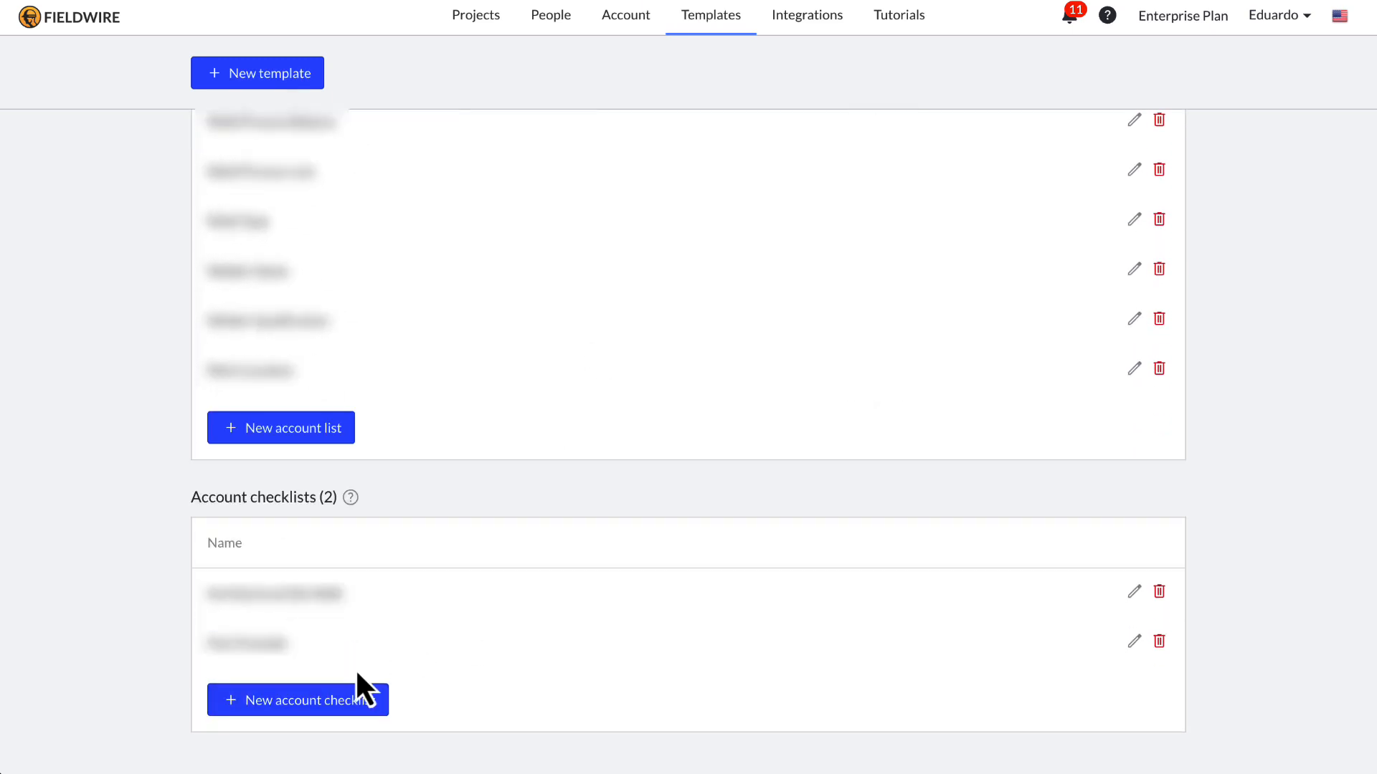
# Step: Create an account checklist named 'Pre-Punch List' from 18 pasted inspection items
pyautogui.click(337, 695)
pyautogui.click(510, 213)
pyautogui.write('north wall east wall south wall west wall flooring ceiling doors & frames door hardware glazing/windows caulking complete mechanical finish trim electrical finish trim light fixtures fire suppression finish trim plumbing finish trim finish paint coat casework (if applicable) furniture (if applicable)')
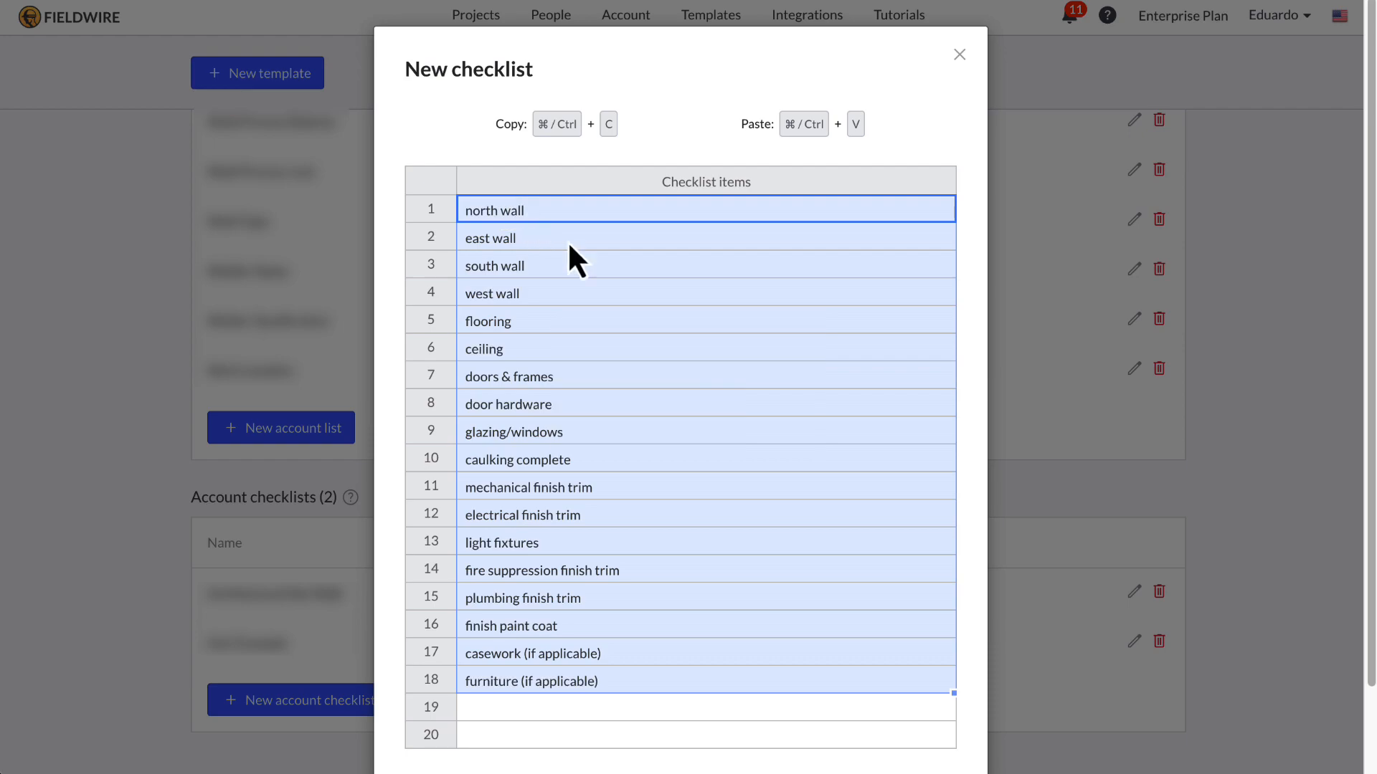
pyautogui.scroll(-1, 719, 330)
pyautogui.click(918, 713)
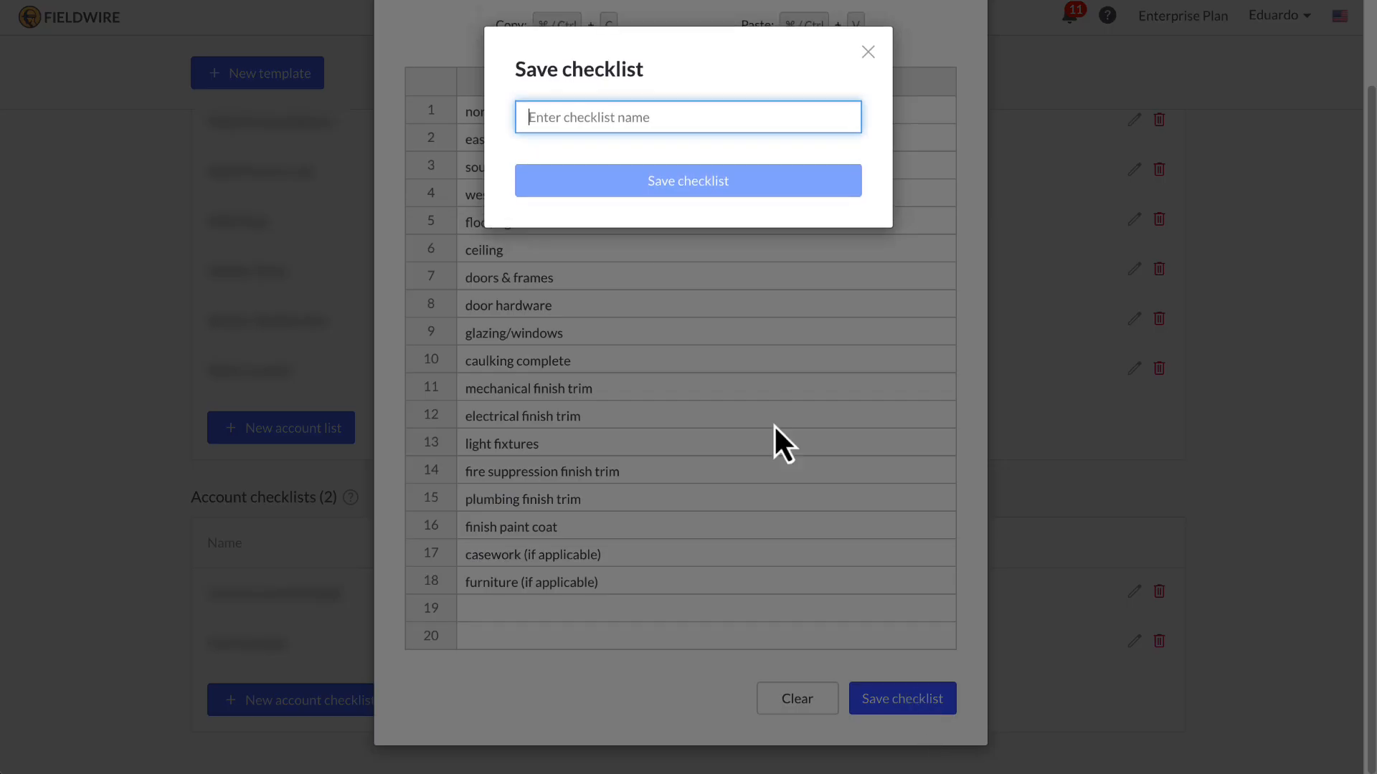
pyautogui.write('Pre-Punch List')
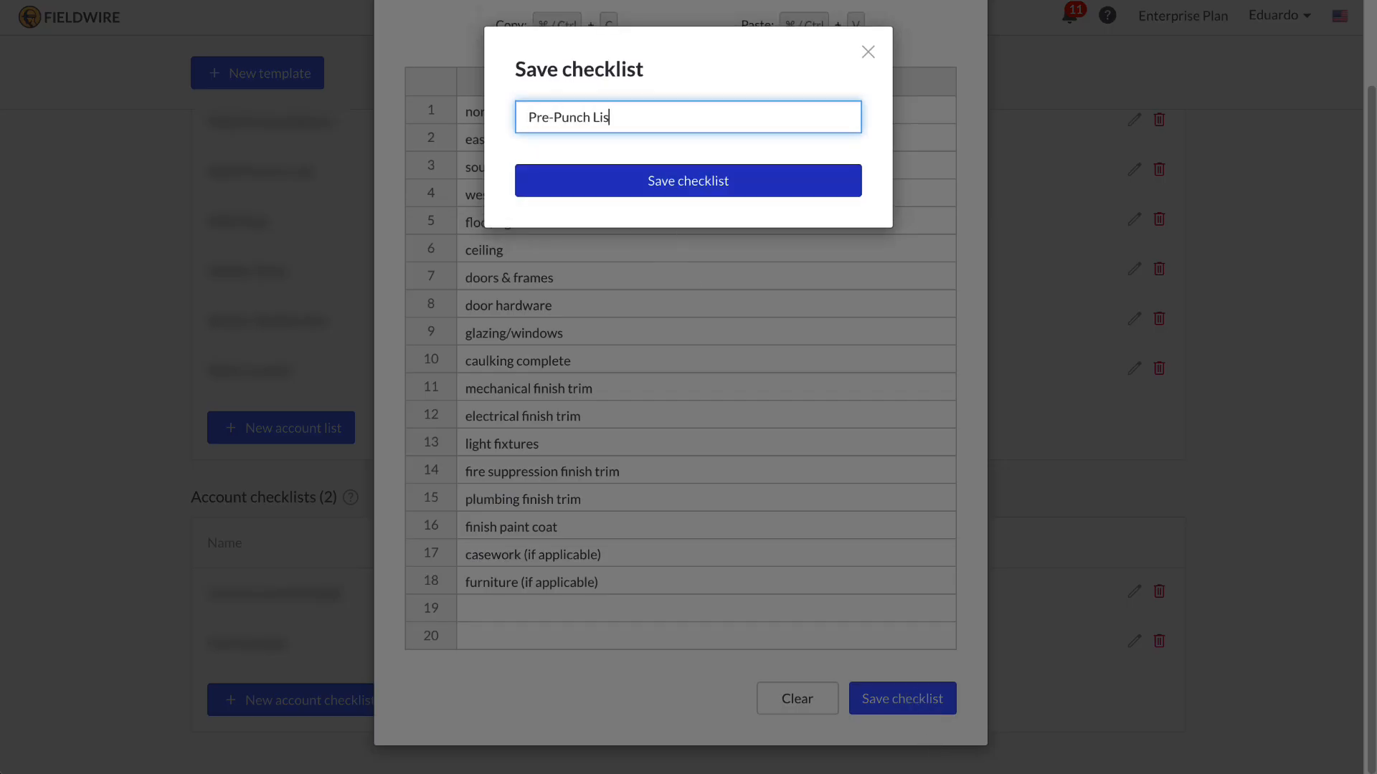
pyautogui.click(750, 188)
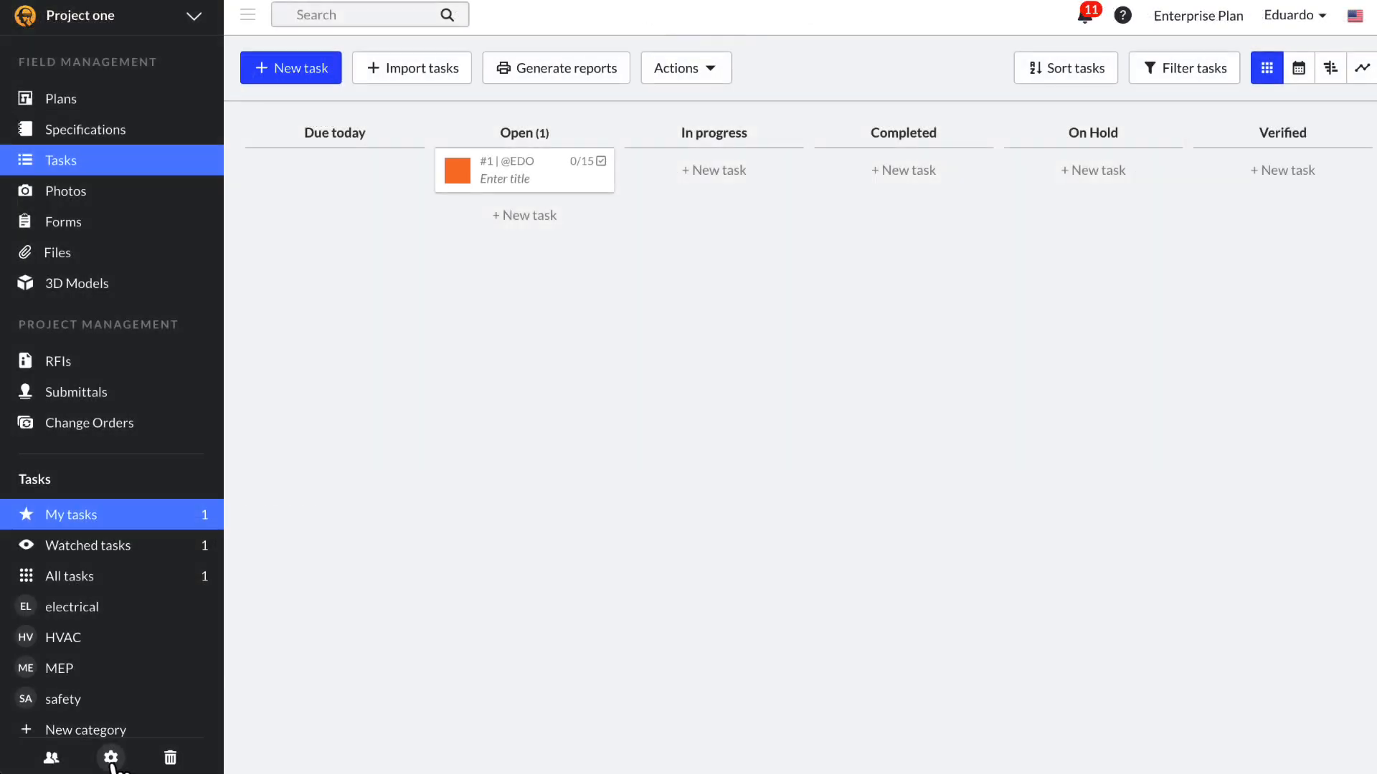
pyautogui.click(110, 758)
# Step: Import the Pre-Punch List account checklist into the project
pyautogui.scroll(-5, 465, 656)
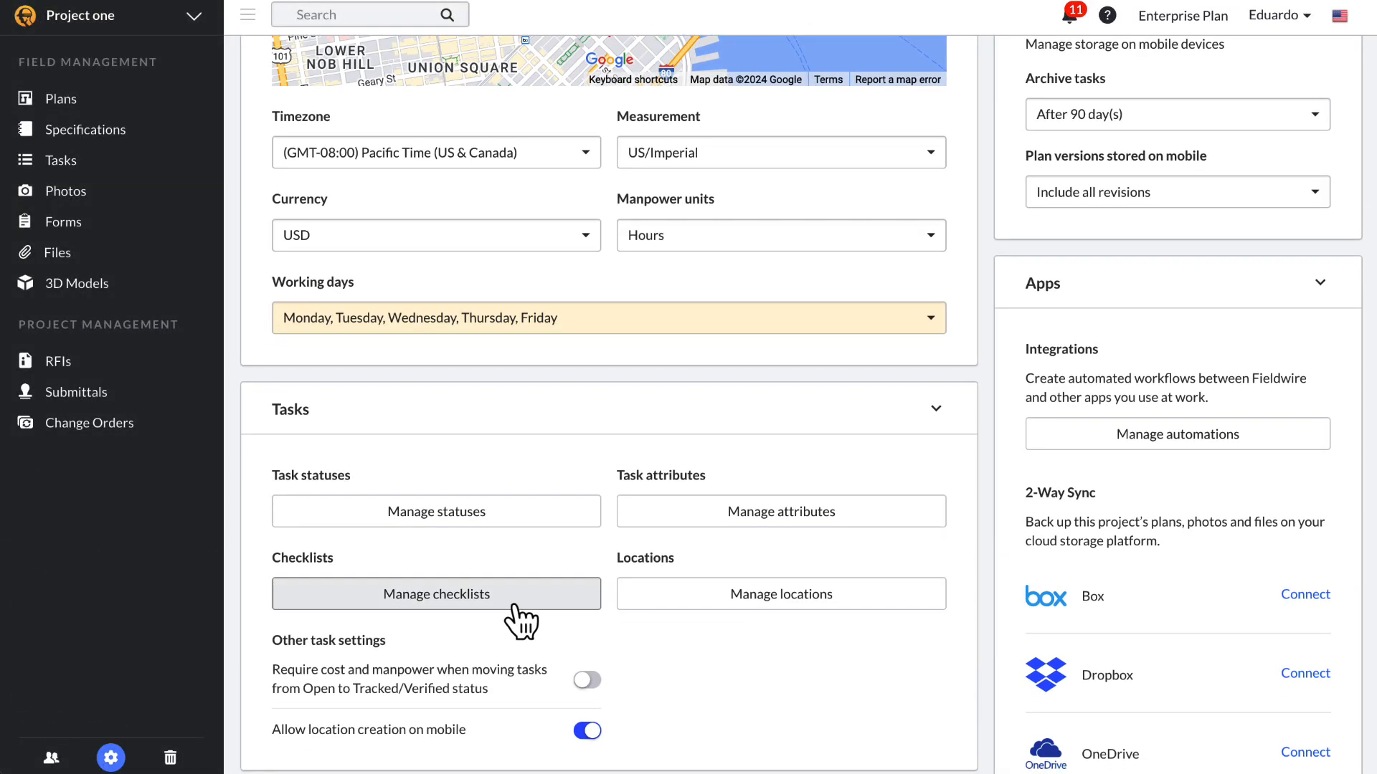
pyautogui.click(523, 595)
pyautogui.click(657, 288)
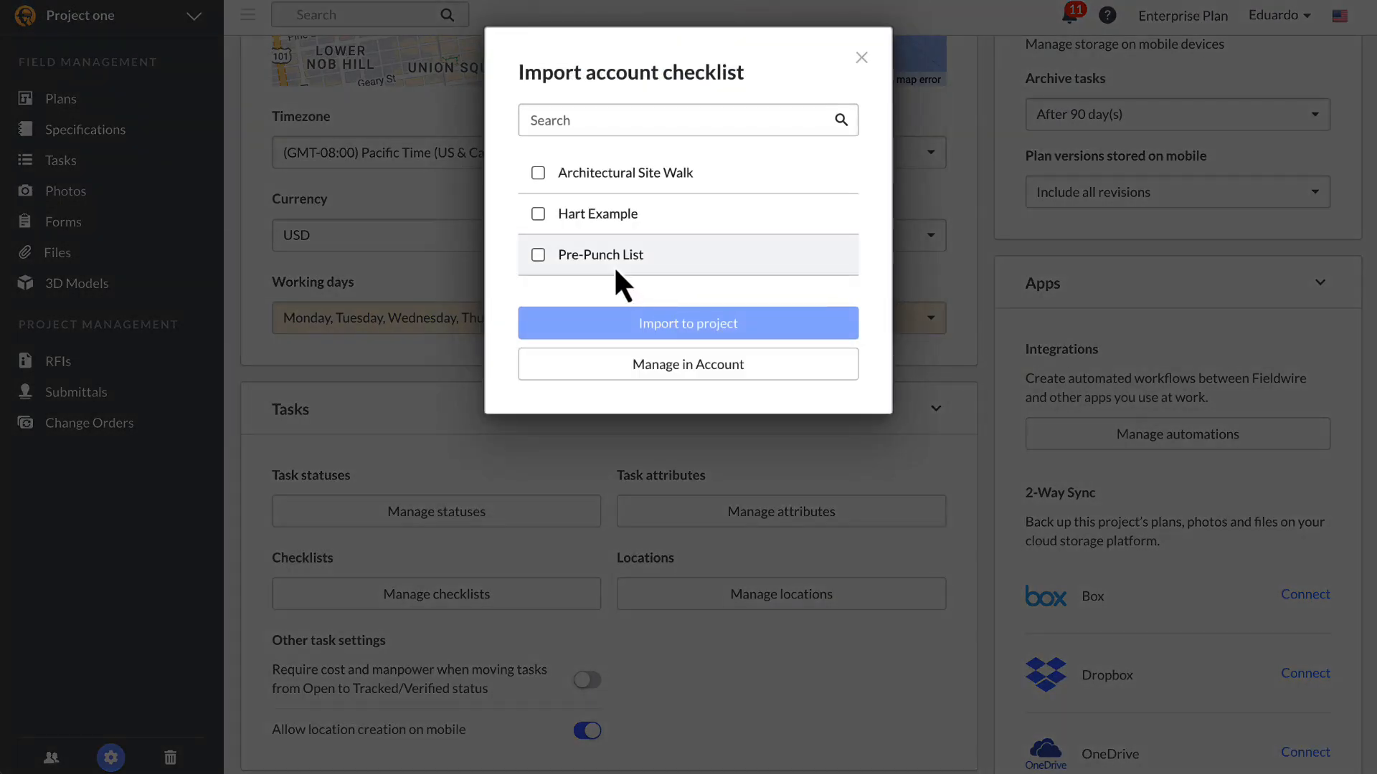
pyautogui.click(621, 281)
pyautogui.click(932, 687)
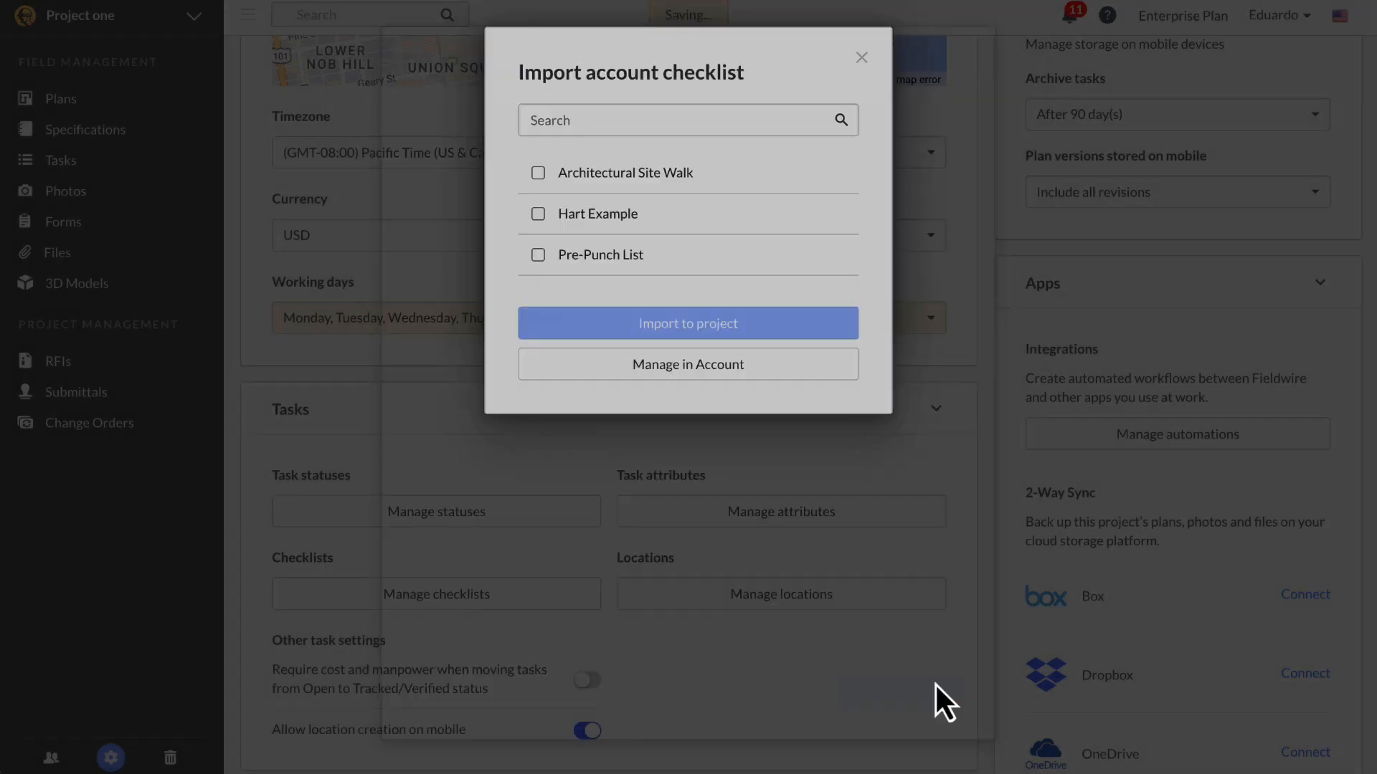
# Step: Create task #2 with checklist items 'Overall Site Photo' and 'Sitework progress'
pyautogui.click(291, 72)
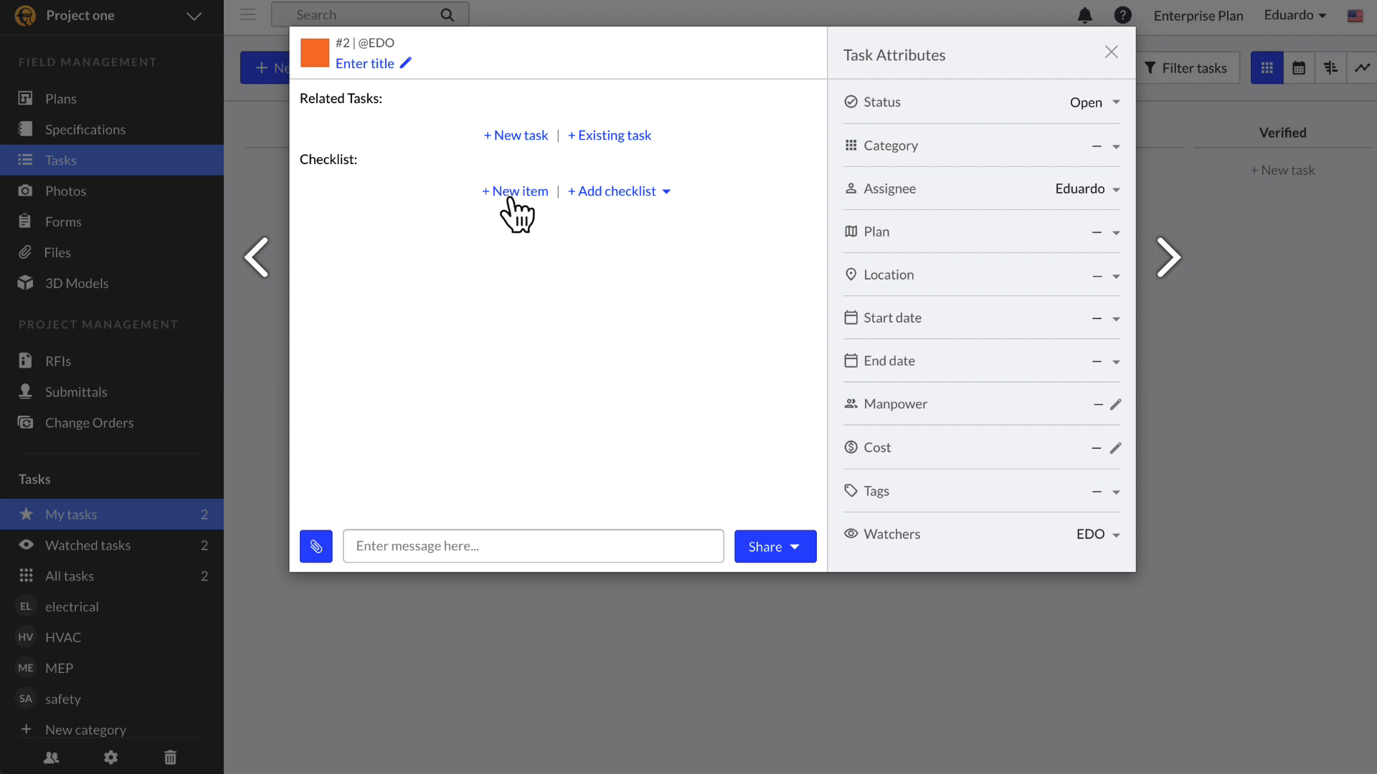
pyautogui.click(511, 193)
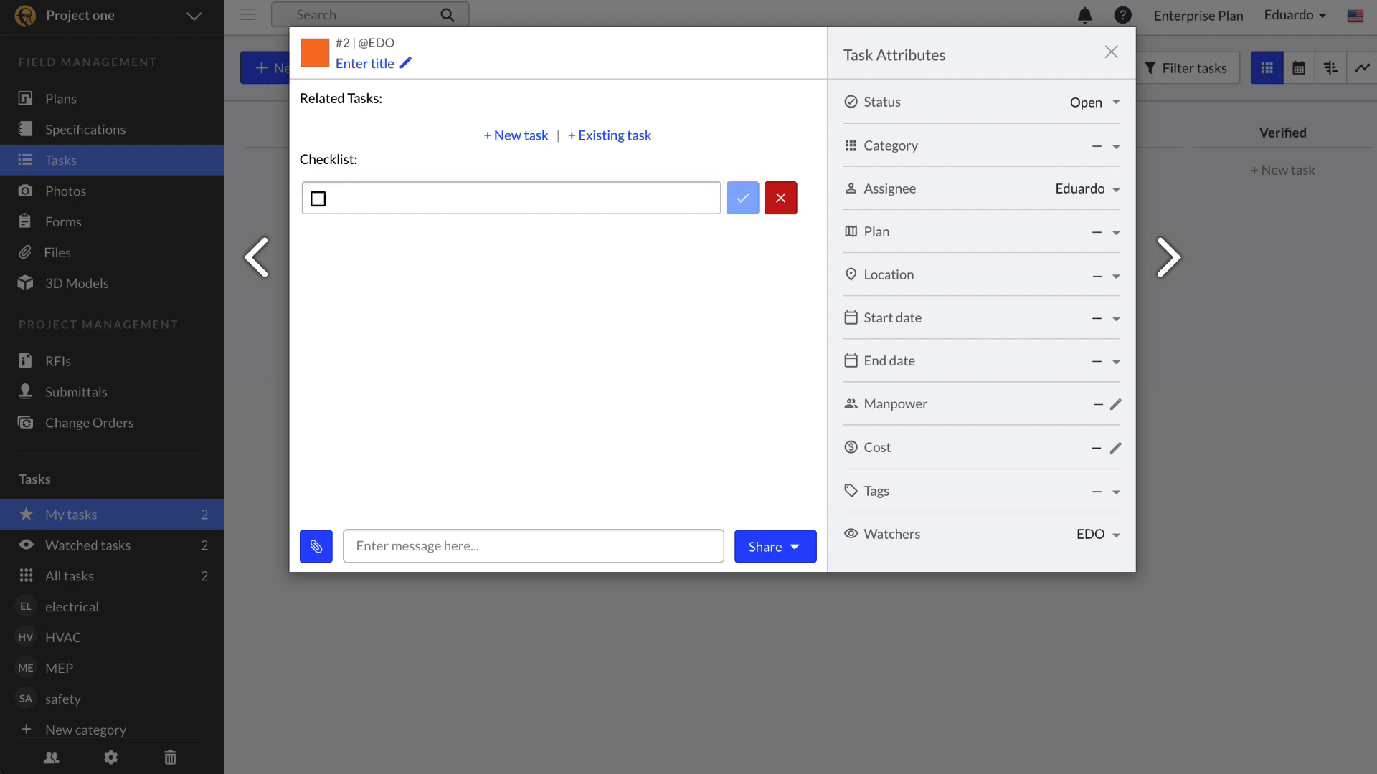
pyautogui.write('Overall Site Photo')
pyautogui.press('Return')
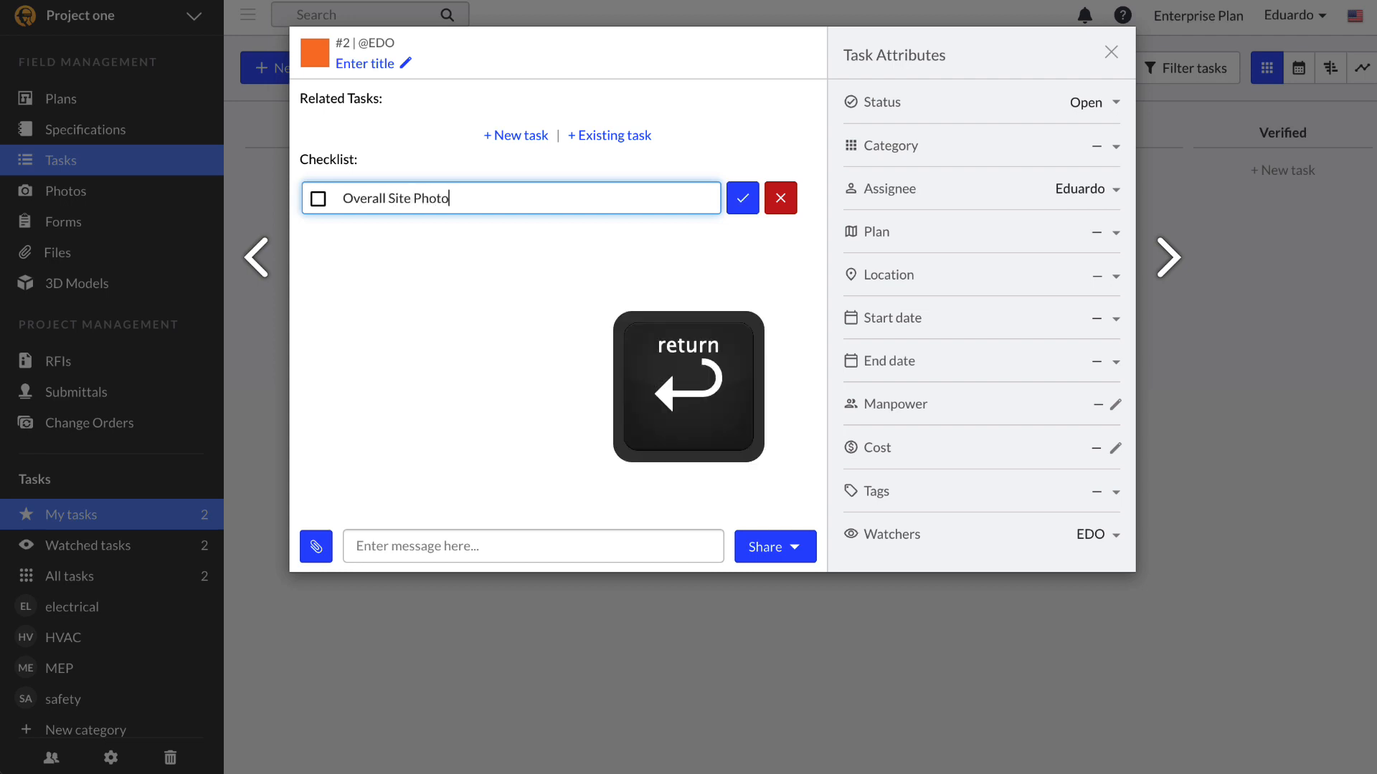
pyautogui.write('Sitework progress')
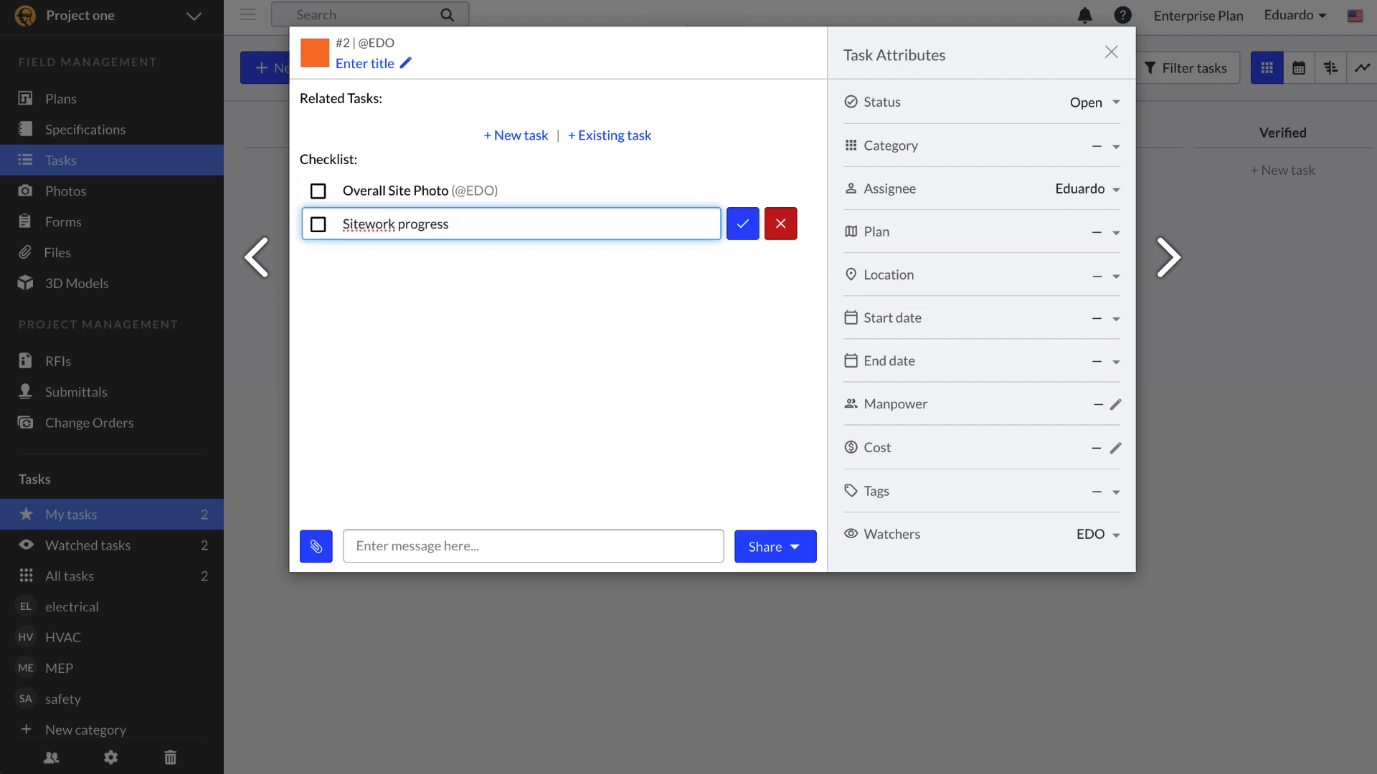
pyautogui.press('Return')
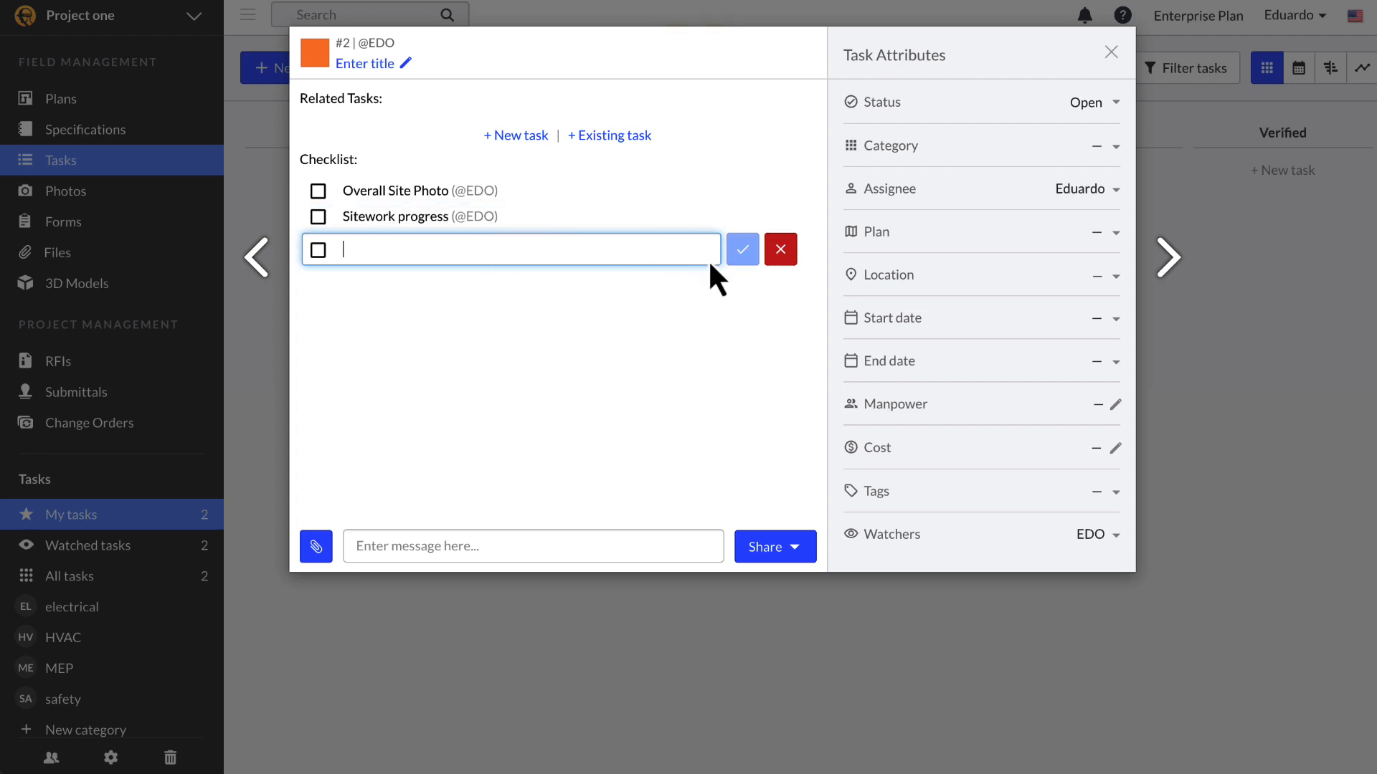
pyautogui.click(781, 259)
# Step: Correct the second checklist item to 'Site work progress'
pyautogui.moveTo(732, 221)
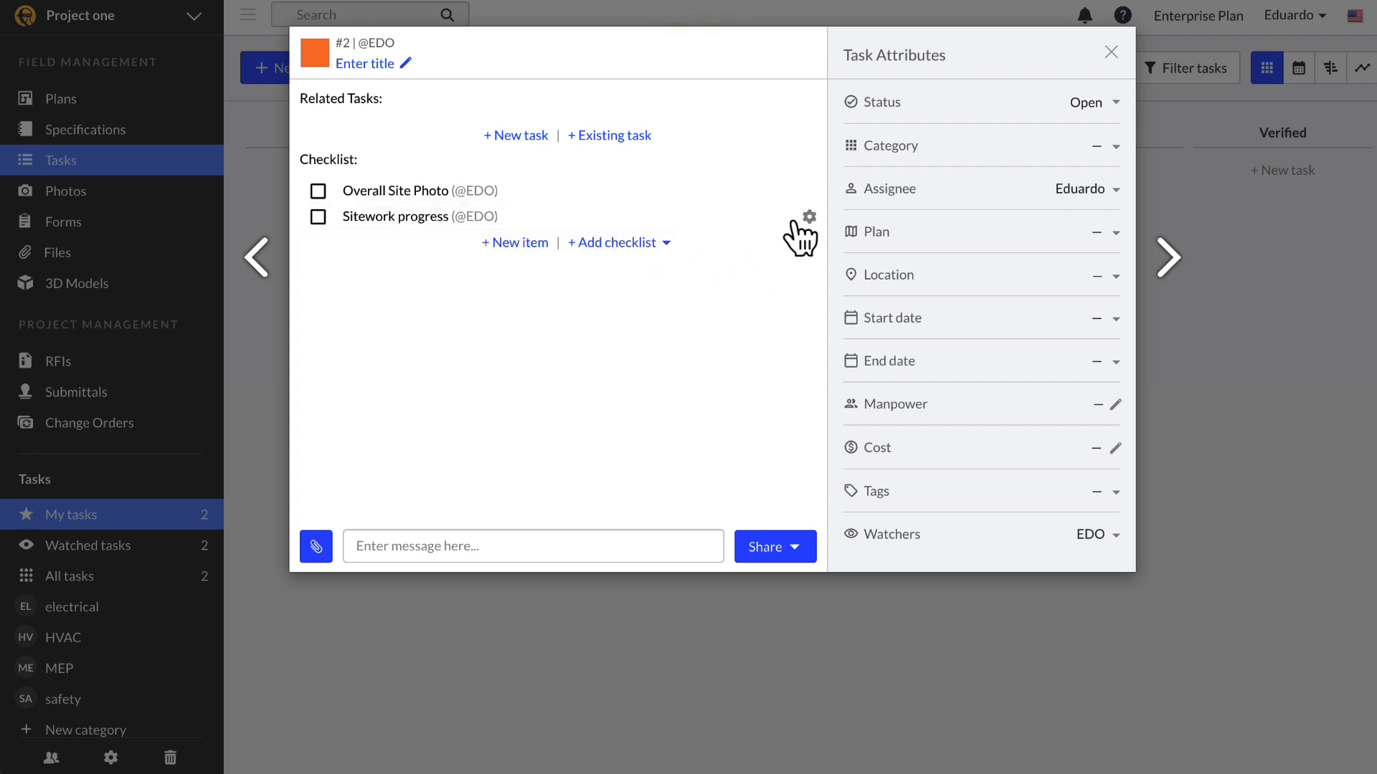
pyautogui.click(809, 217)
pyautogui.click(788, 172)
pyautogui.click(366, 224)
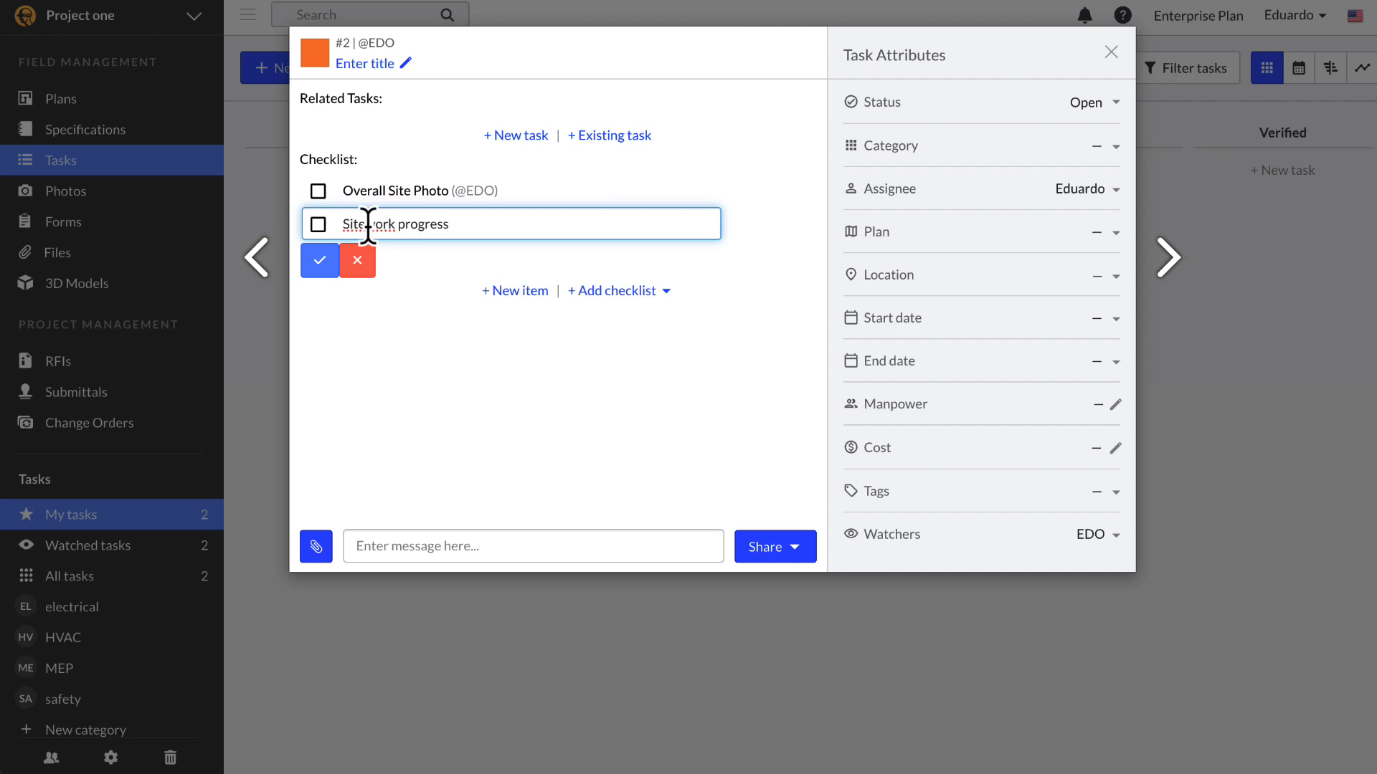
pyautogui.click(334, 263)
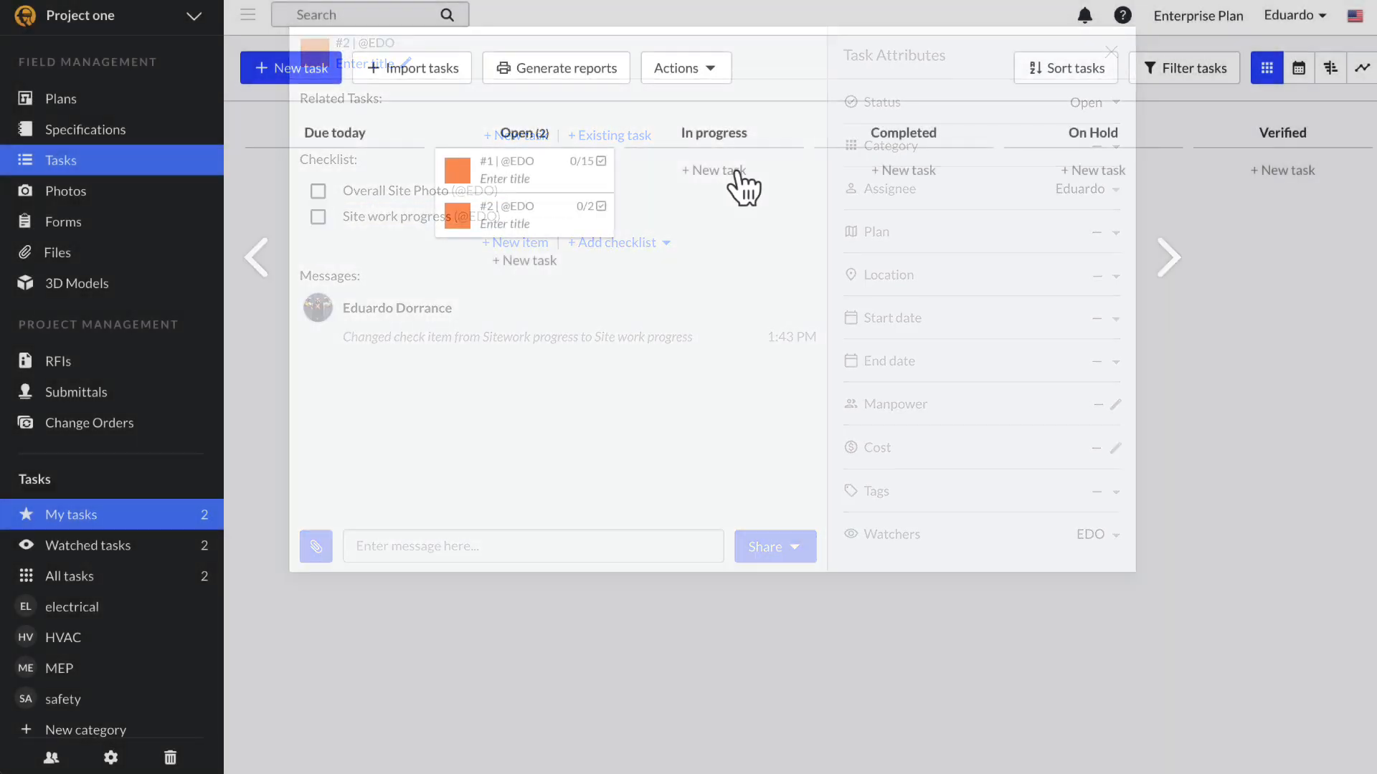
pyautogui.click(737, 175)
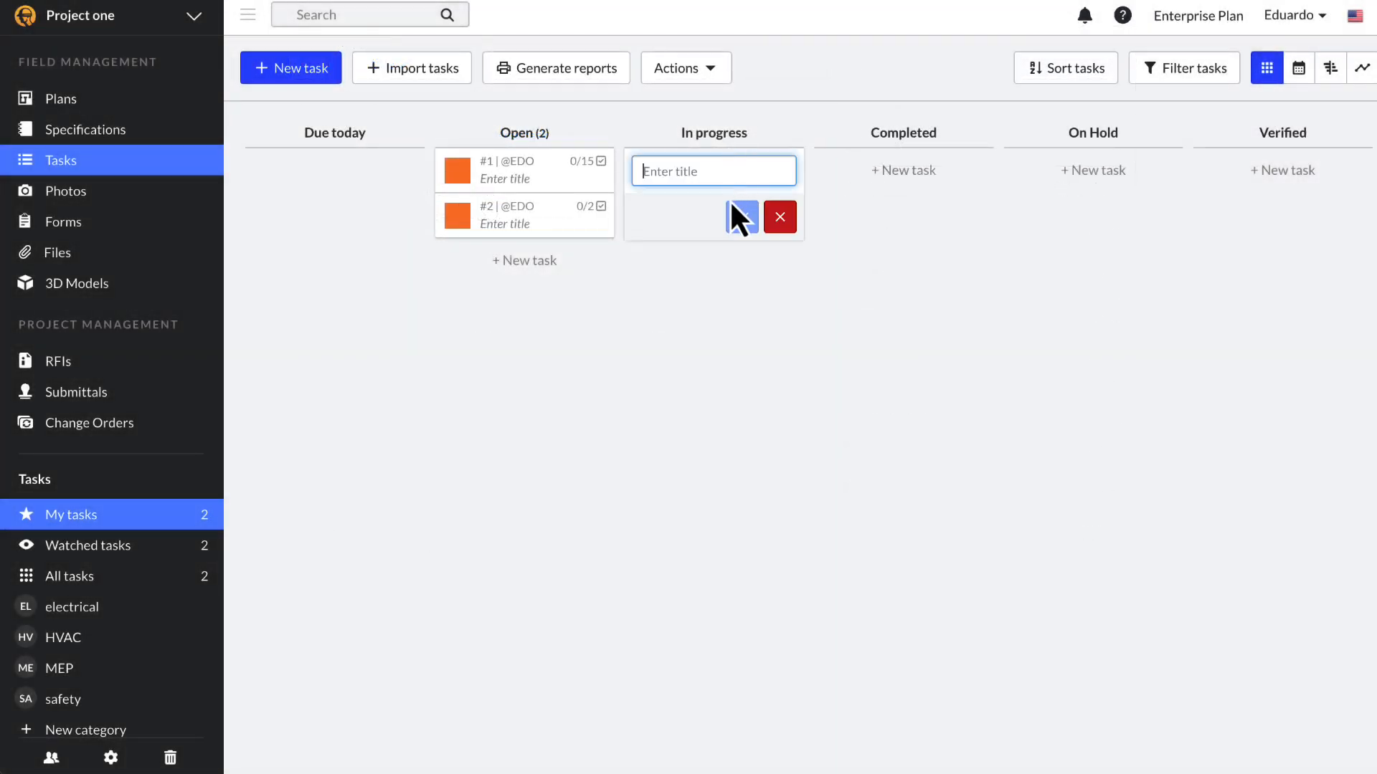
# Step: Create the In progress task titled 'CTAs'
pyautogui.write('CTAs')
pyautogui.click(742, 217)
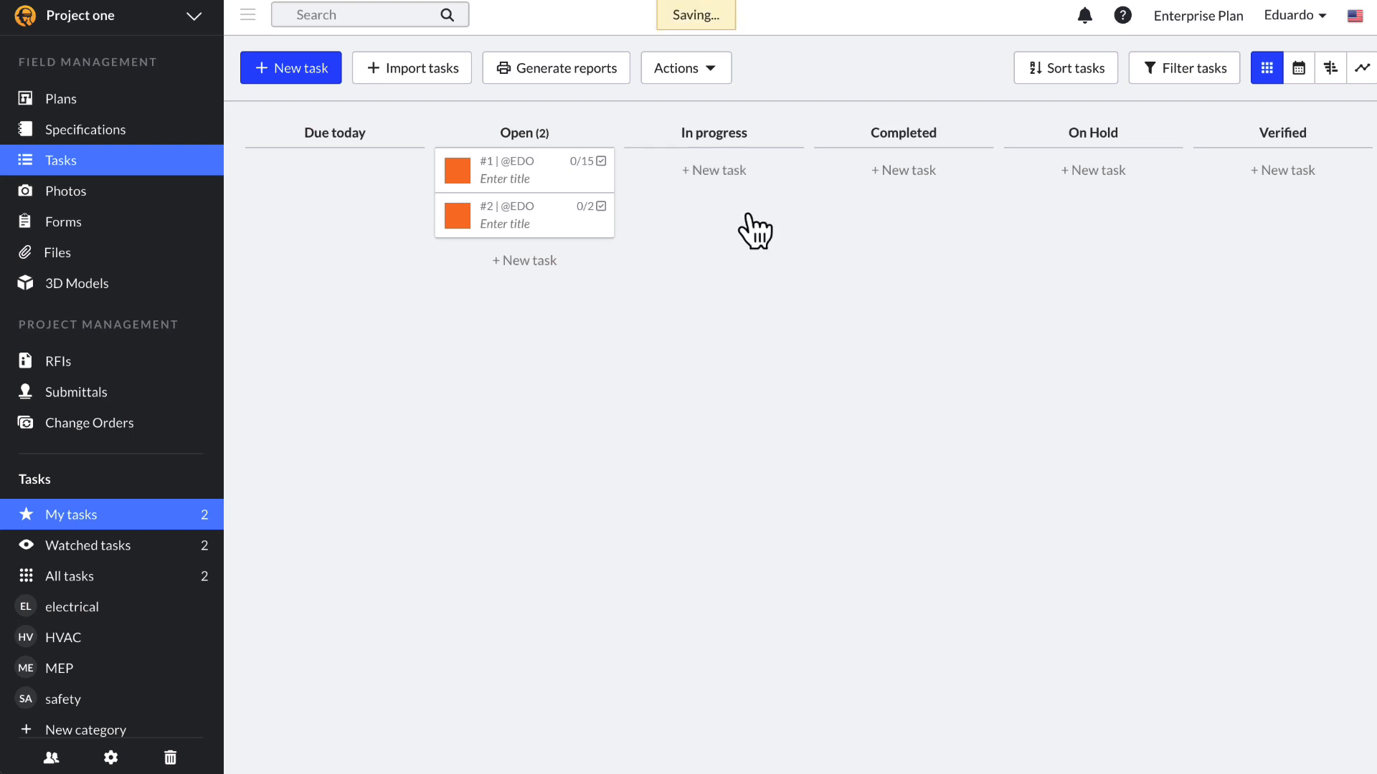
pyautogui.click(729, 175)
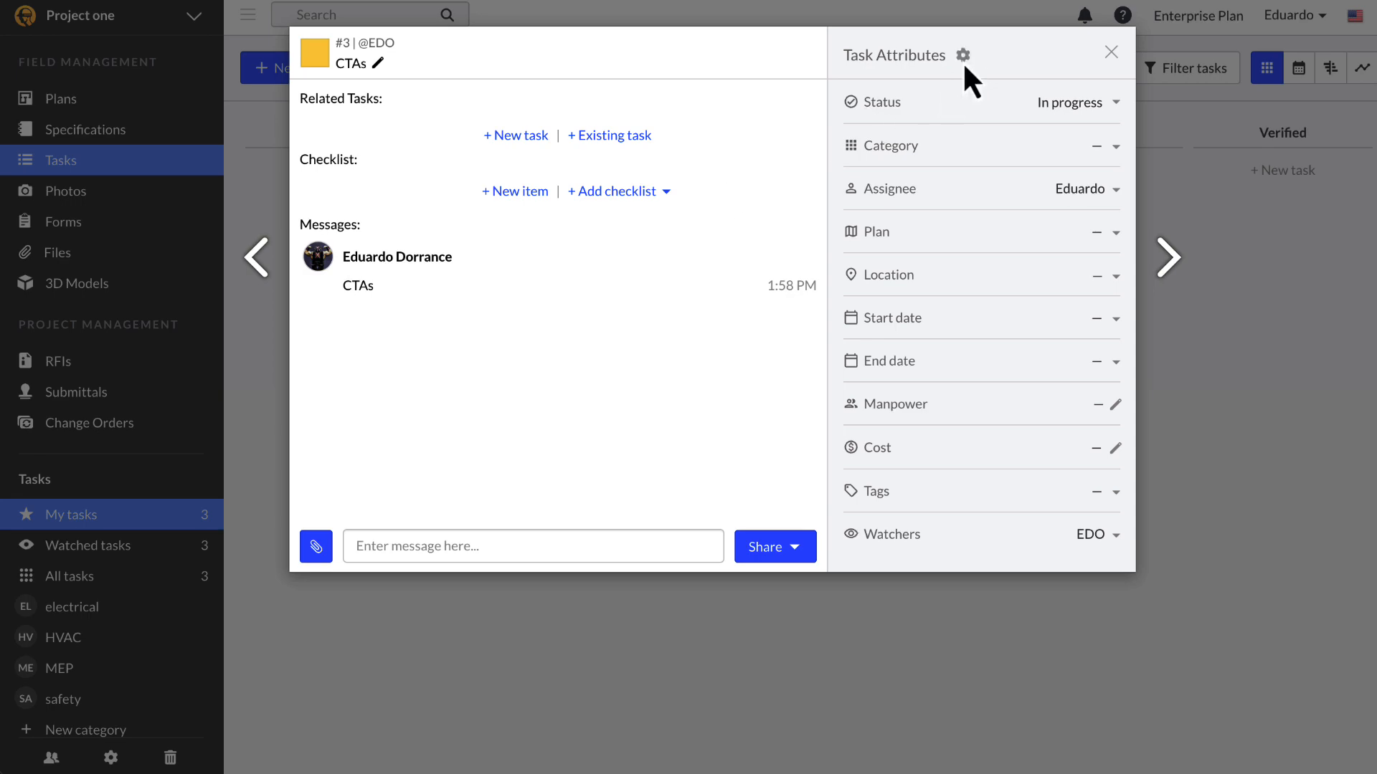
# Step: Add a List custom attribute 'Equipment inventory' whose values come from a pasted custom list
pyautogui.click(963, 56)
pyautogui.scroll(-1, 701, 534)
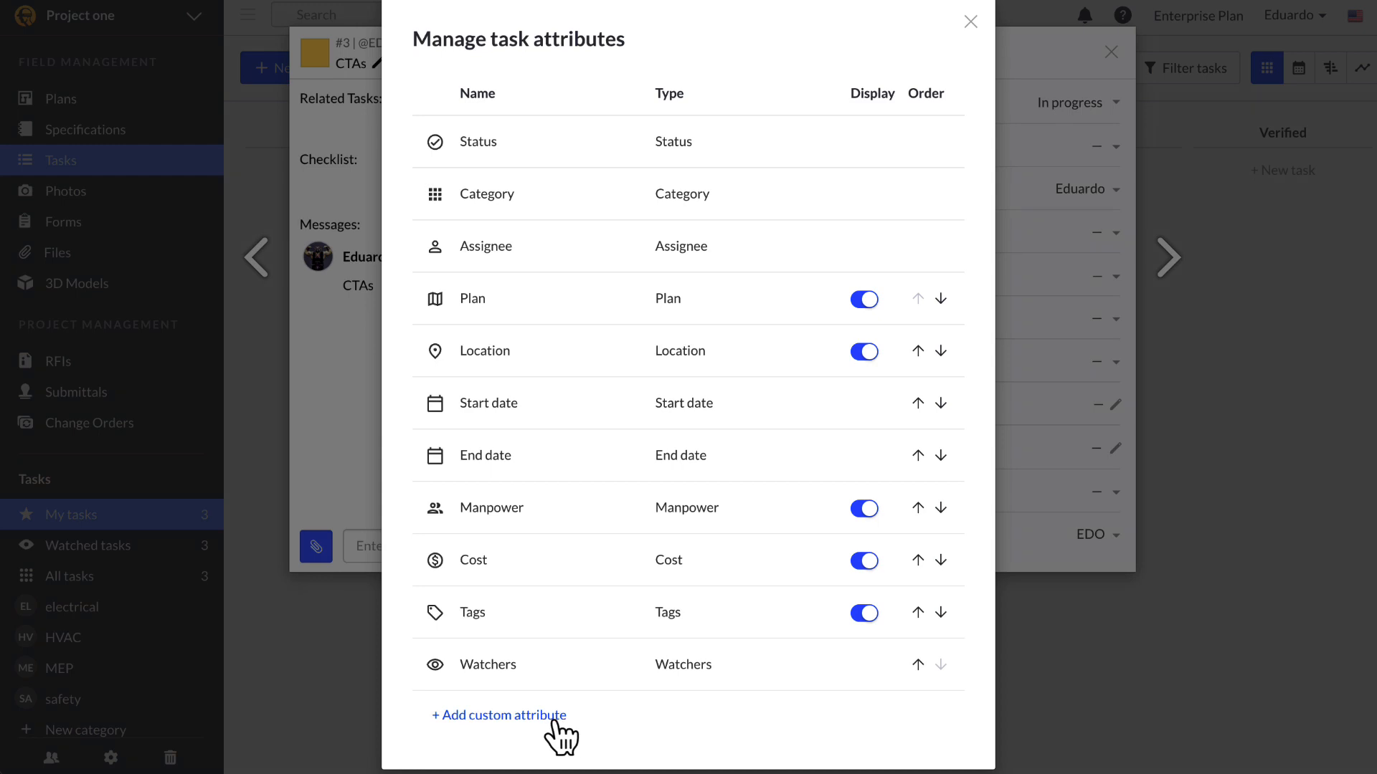
pyautogui.click(555, 718)
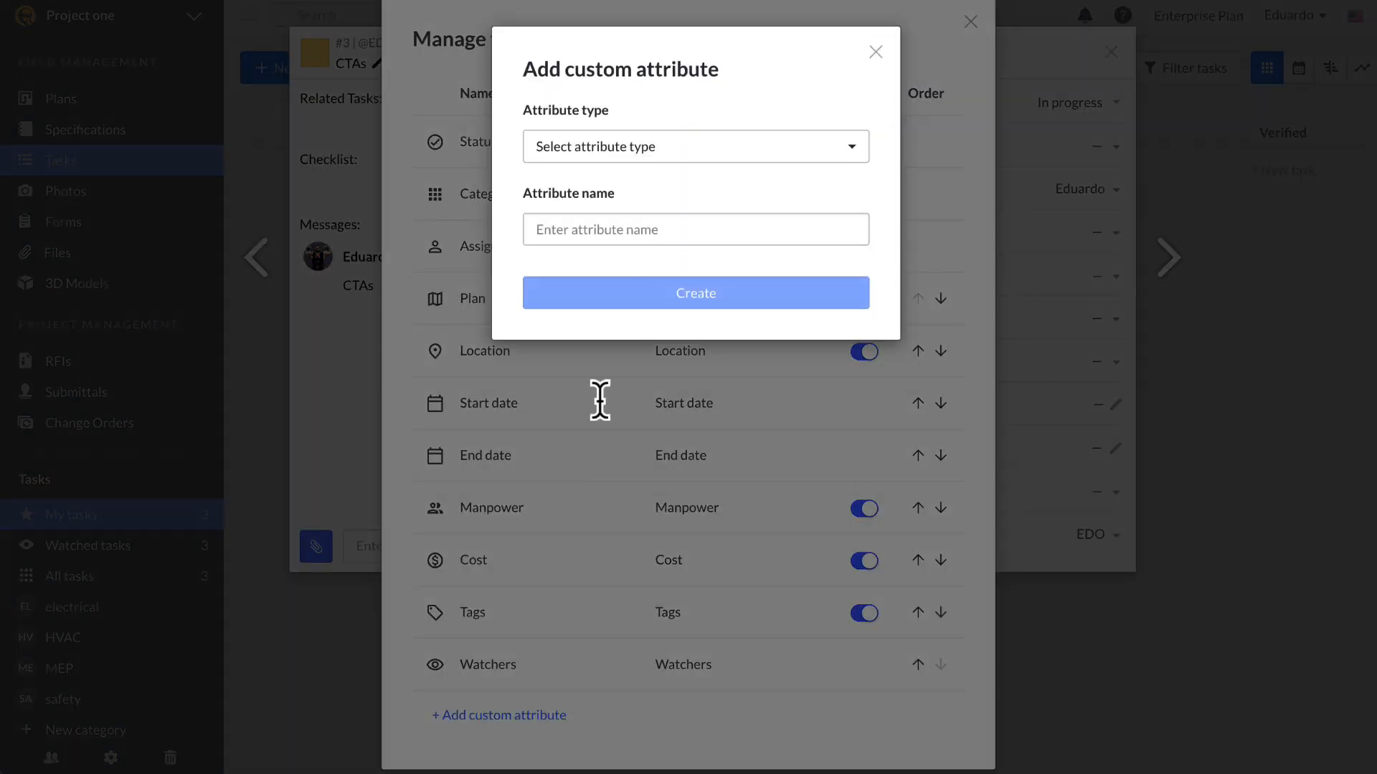
pyautogui.click(697, 158)
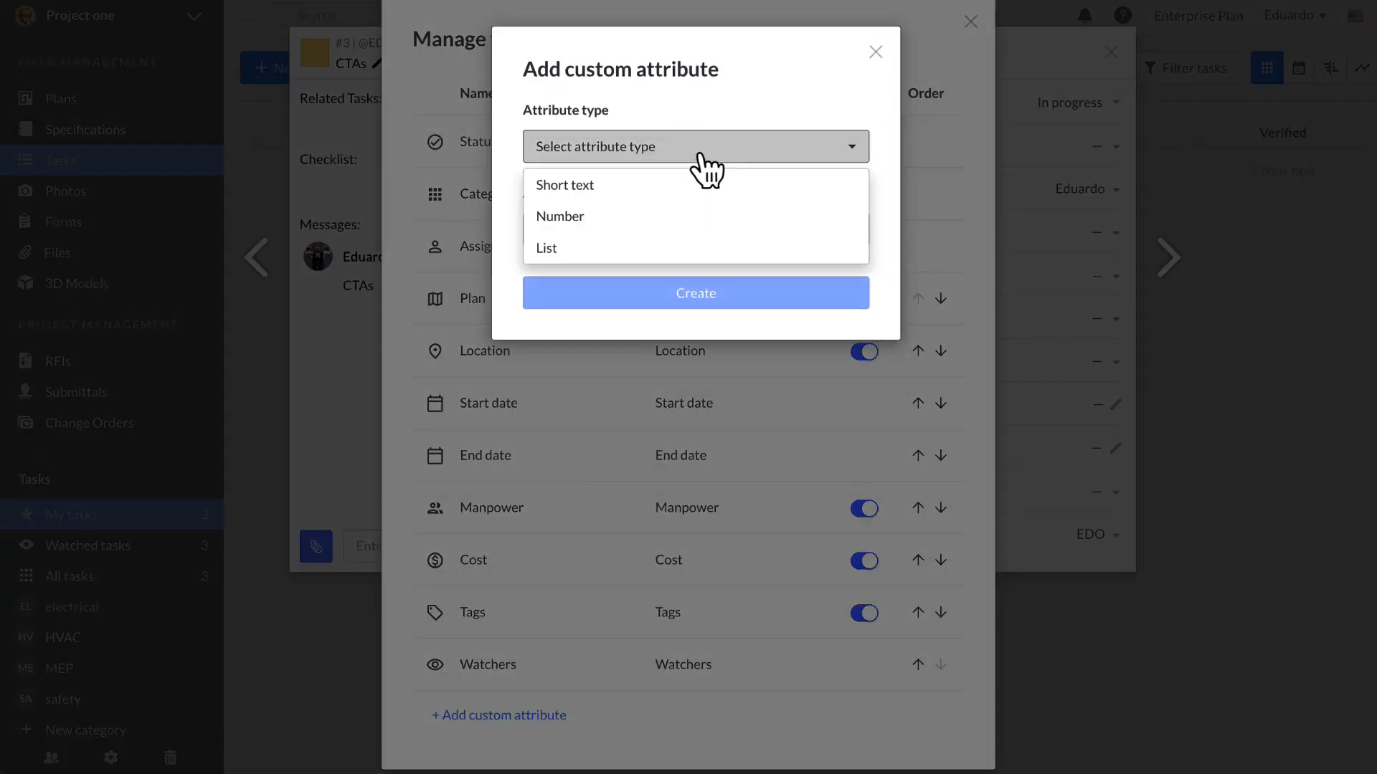
pyautogui.click(713, 254)
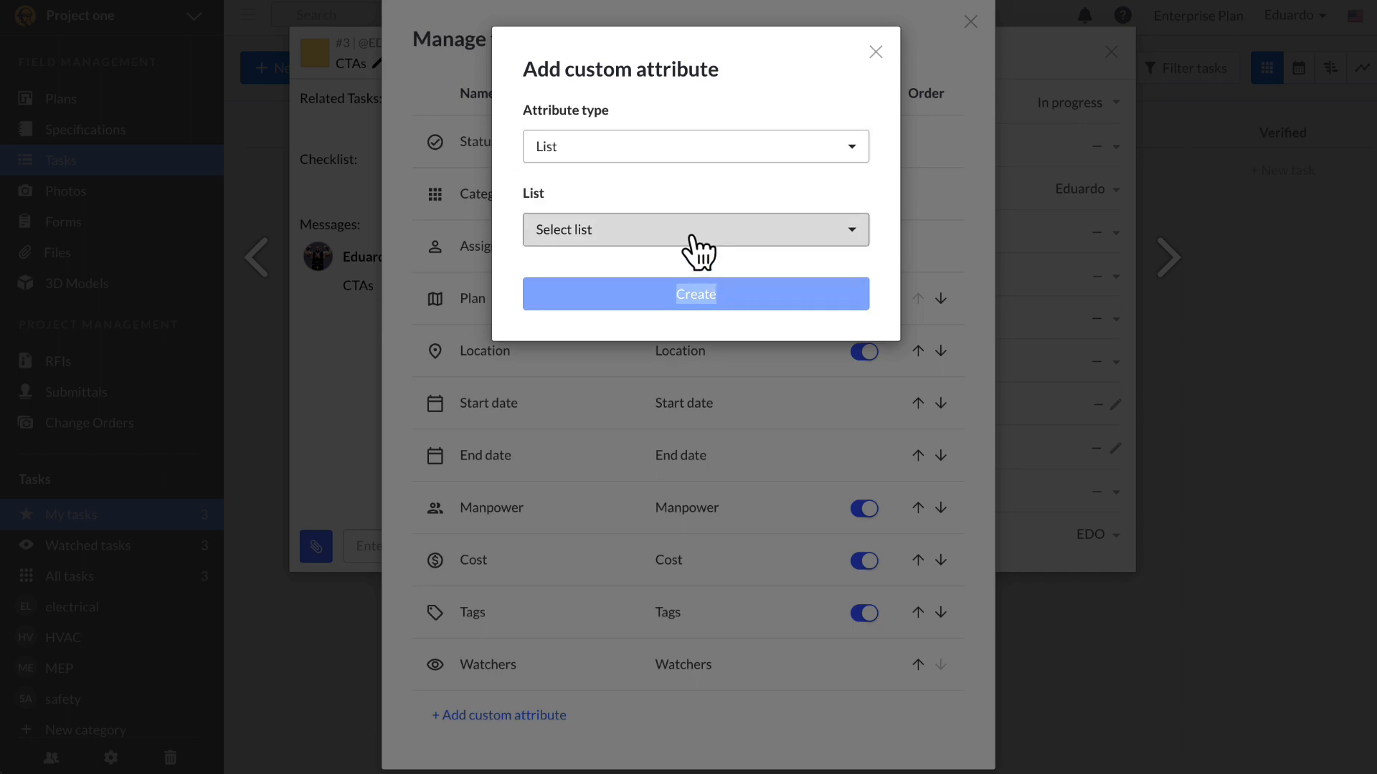
pyautogui.click(692, 244)
pyautogui.click(631, 267)
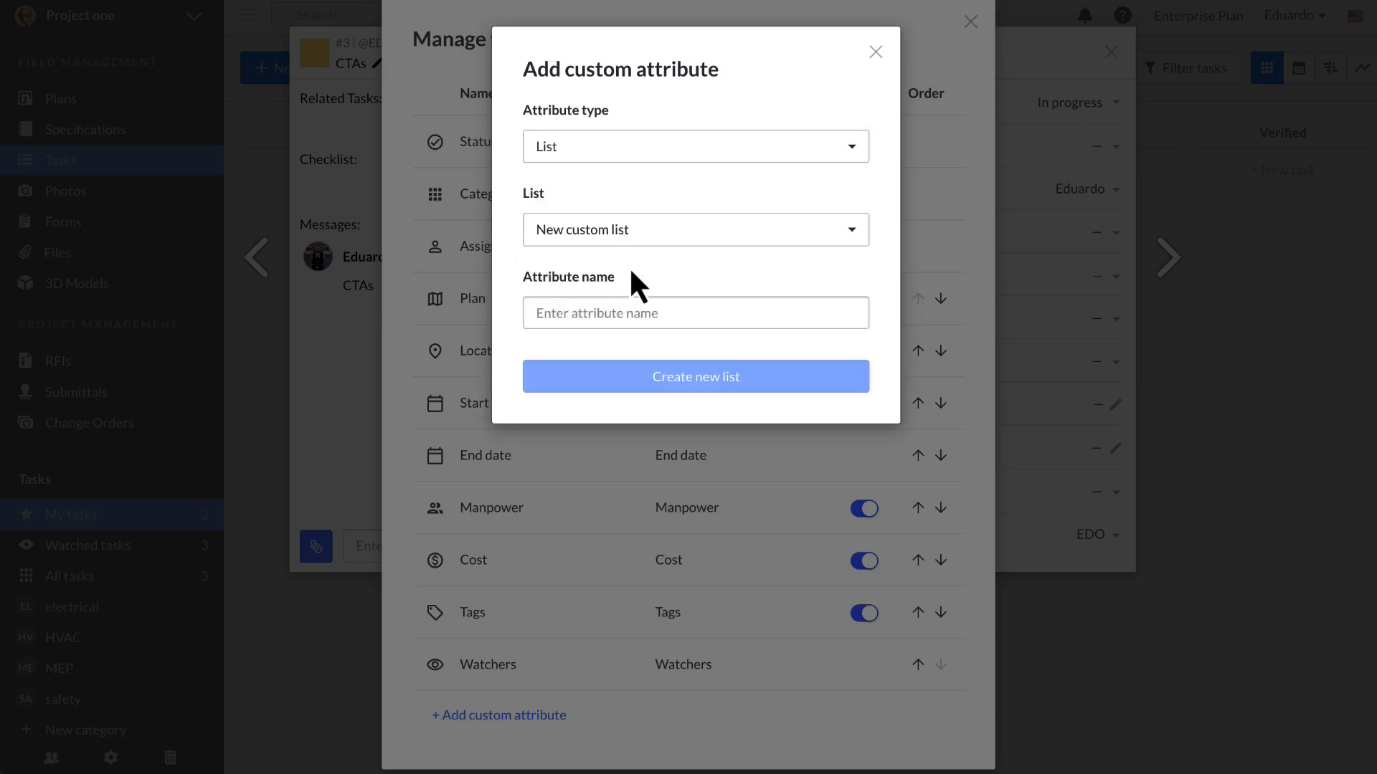
pyautogui.click(621, 324)
pyautogui.write('E')
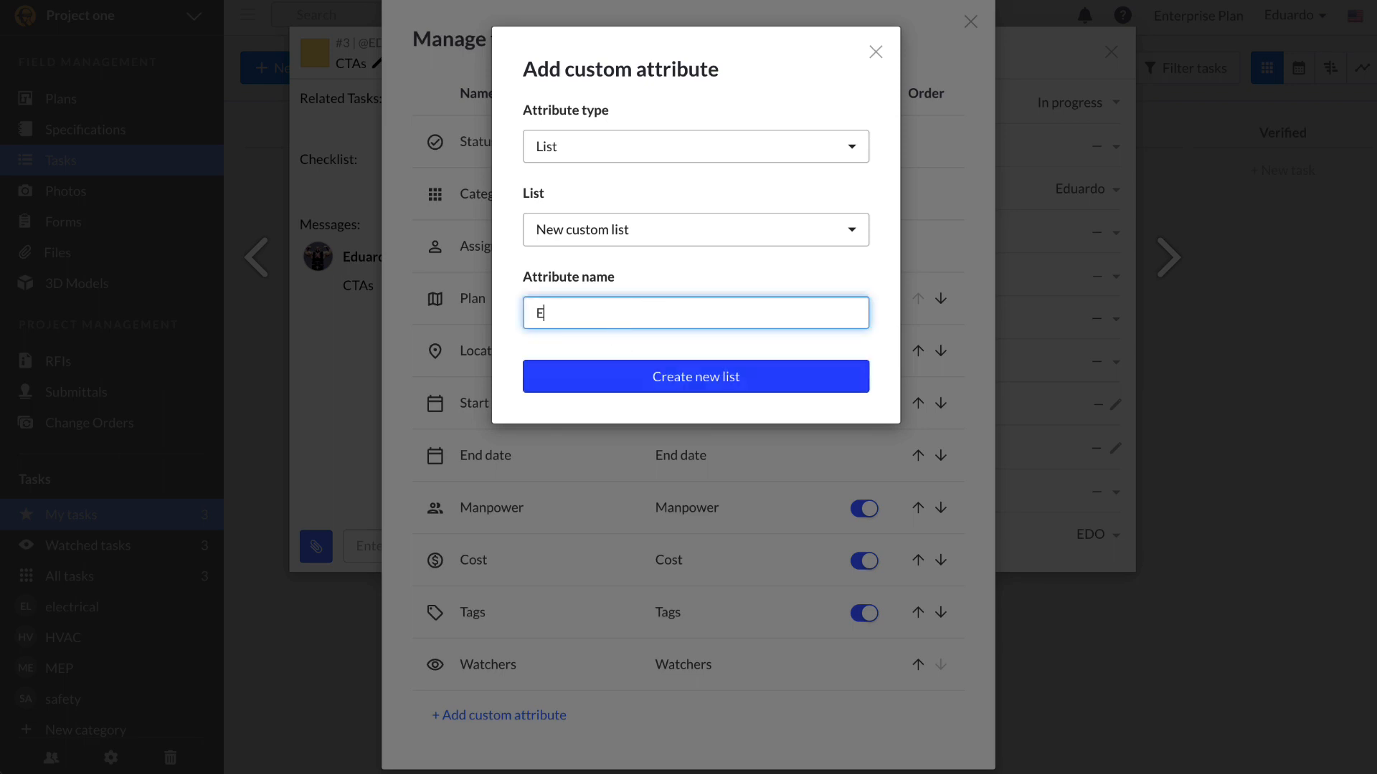
pyautogui.write('quipment inventoru')
pyautogui.click(627, 374)
pyautogui.write('15 Ton Carry Deck Dump Trailer Scissor Lift Roustabout 20 Ton Crane Shoring Jacks Back Hoe 110 Ton Crane Air Vac Fork Lift High Reach 35ton Crane Pick Up Truck Dumpster 65 Ton Crane Duct Lift Coredrill Welding Machine Skid Steer Track Hoe')
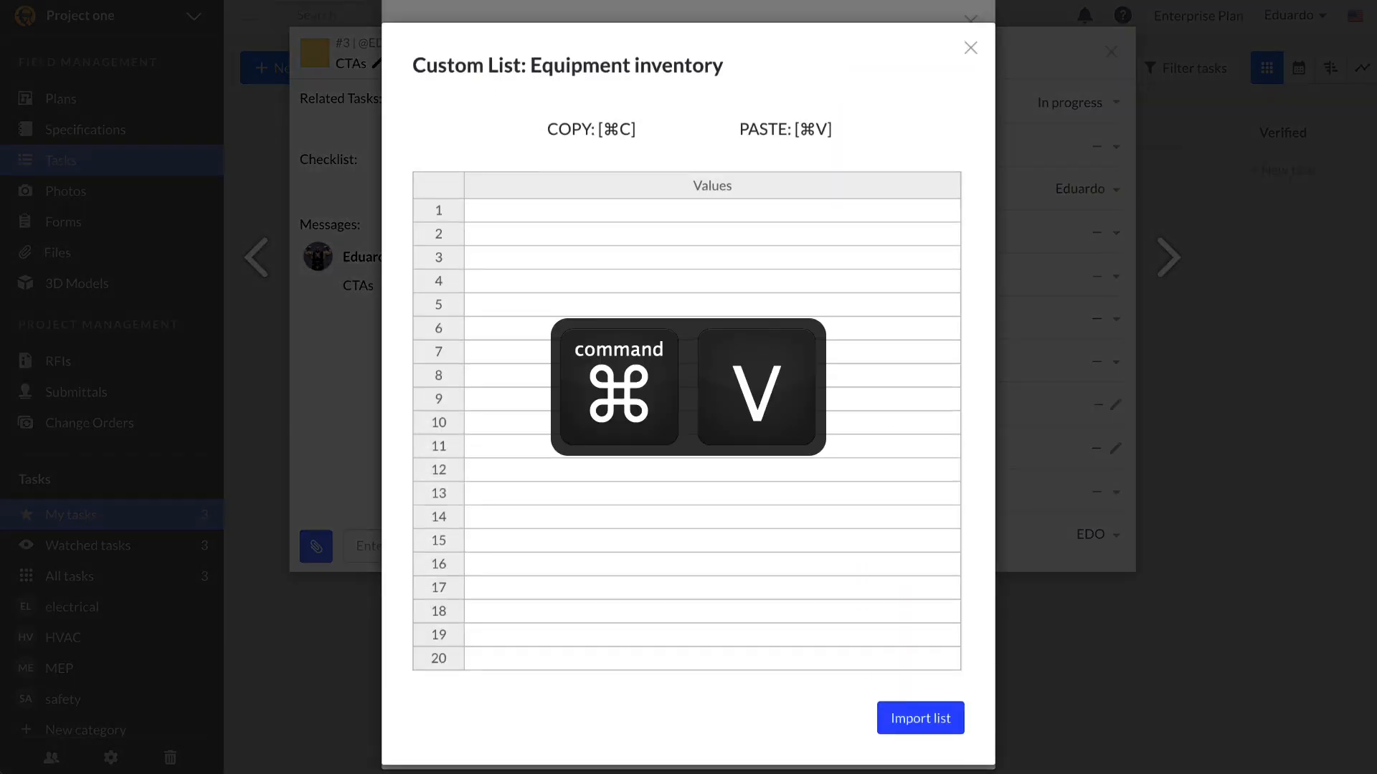
pyautogui.click(927, 726)
# Step: Add a Short text custom attribute named 'Equipment #'
pyautogui.scroll(-1, 688, 718)
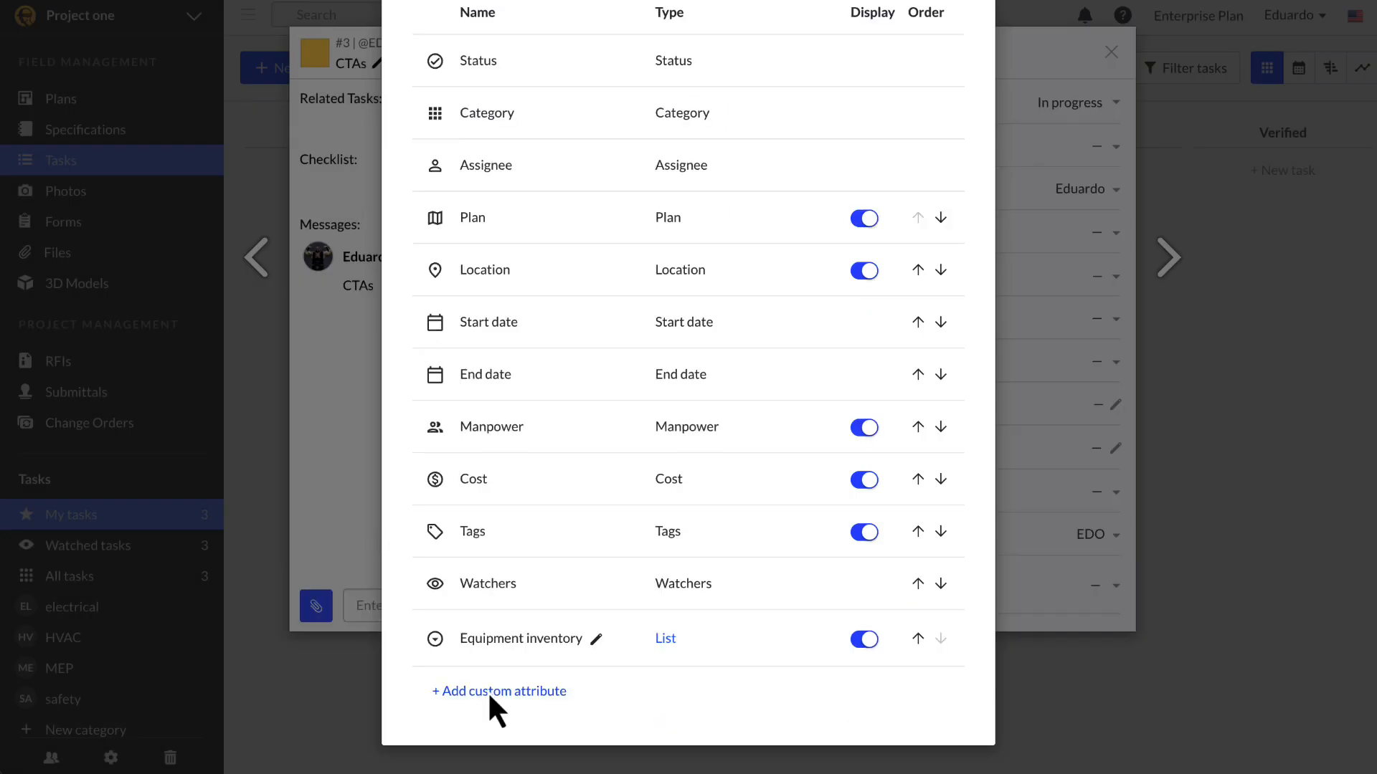
pyautogui.click(491, 691)
pyautogui.click(699, 154)
pyautogui.click(694, 181)
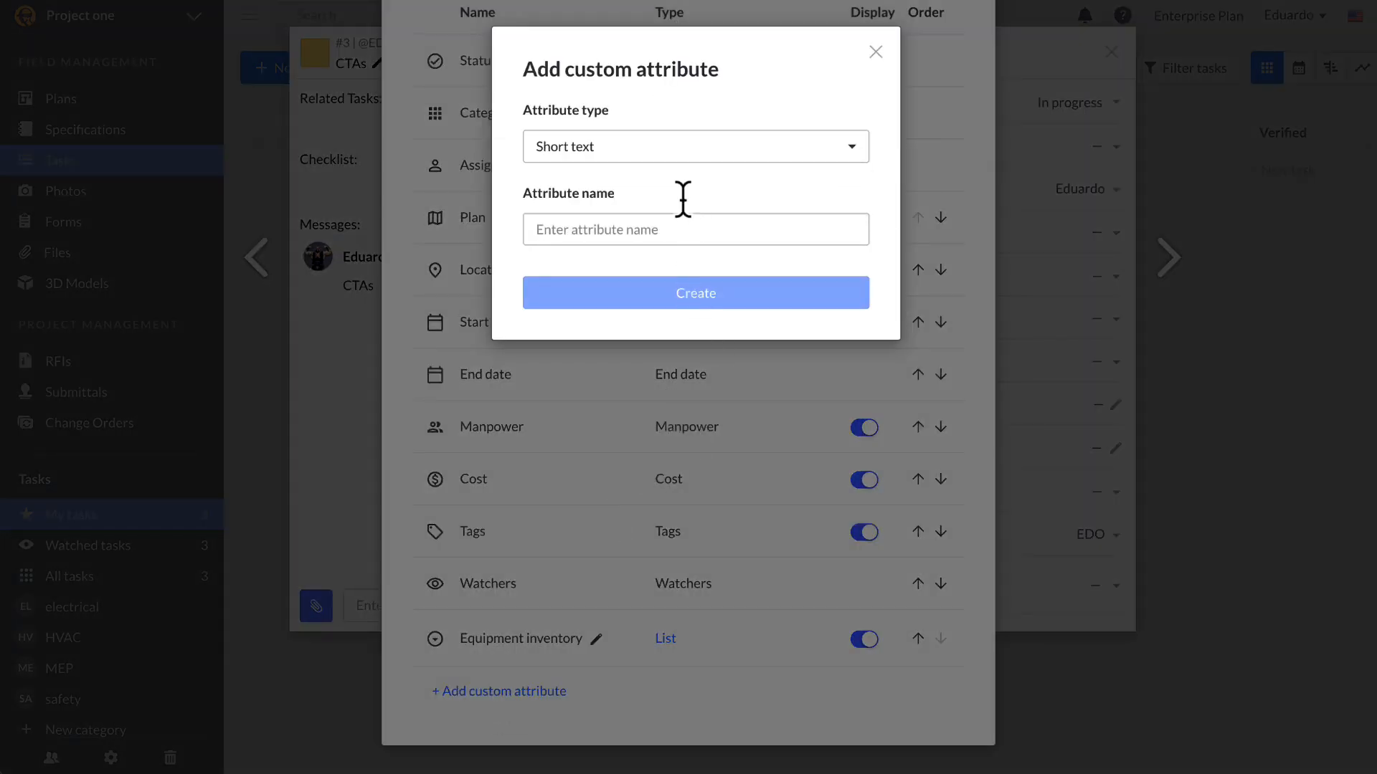
pyautogui.click(689, 228)
pyautogui.write('Equipment #')
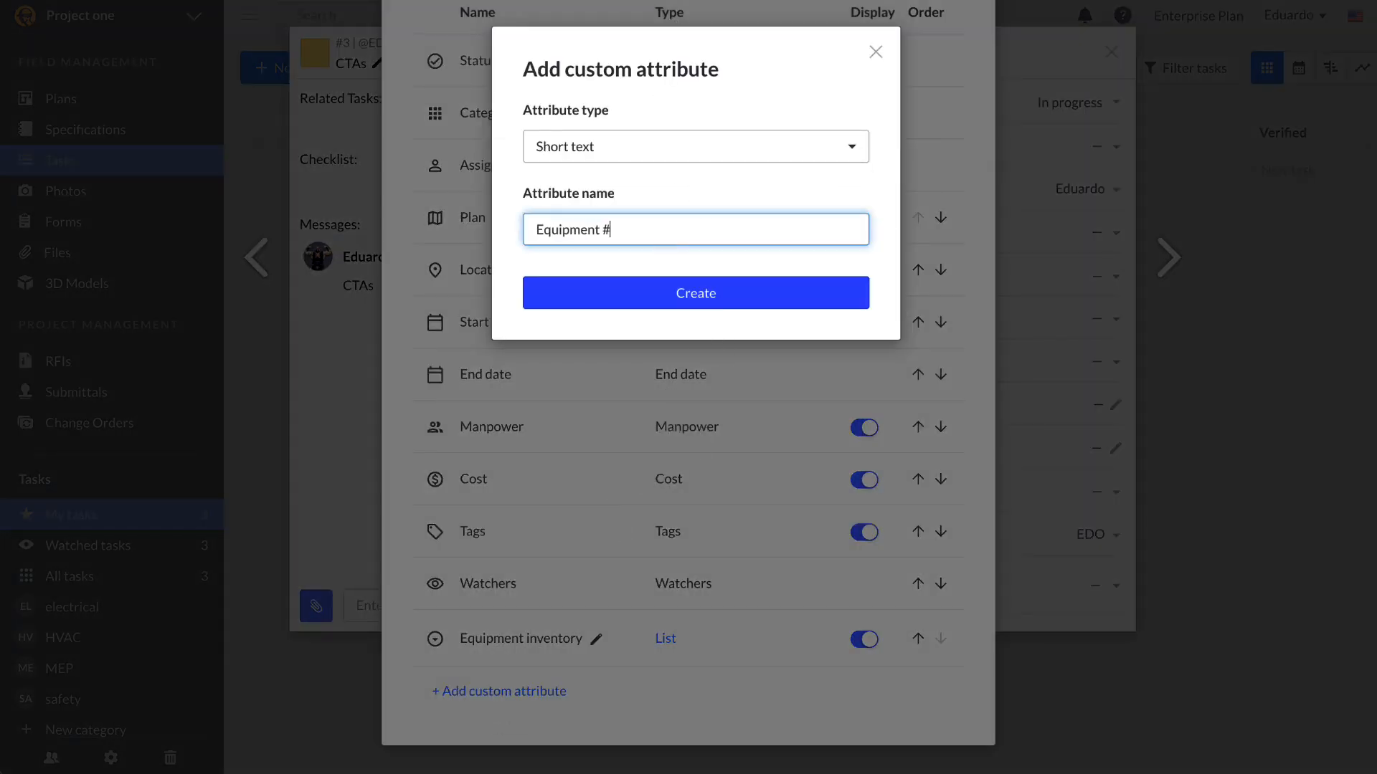
pyautogui.click(682, 293)
# Step: Add a Number custom attribute named 'Hours of Operation' and close attribute management
pyautogui.click(551, 748)
pyautogui.click(646, 158)
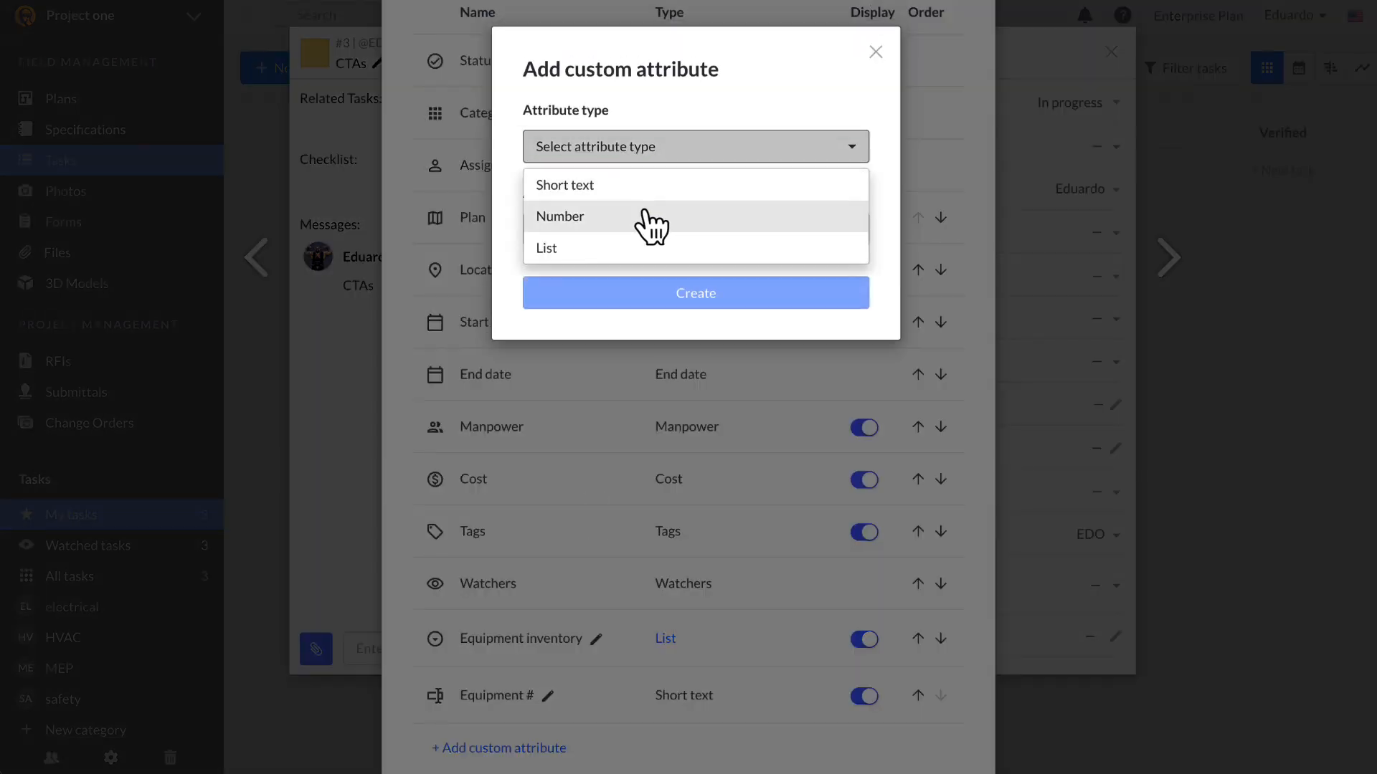
pyautogui.click(649, 215)
pyautogui.click(649, 231)
pyautogui.write('Hours of Operation')
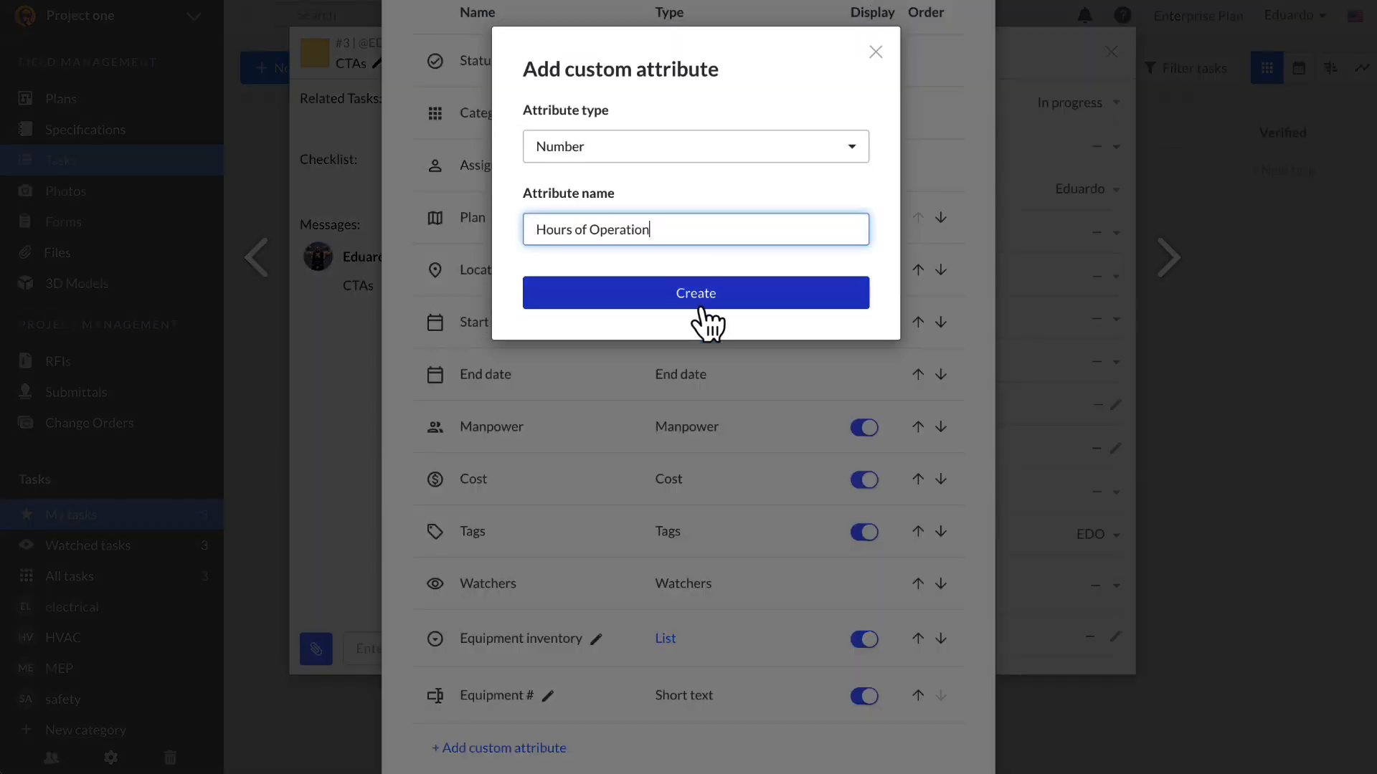
pyautogui.click(700, 293)
pyautogui.click(1107, 516)
pyautogui.click(1120, 585)
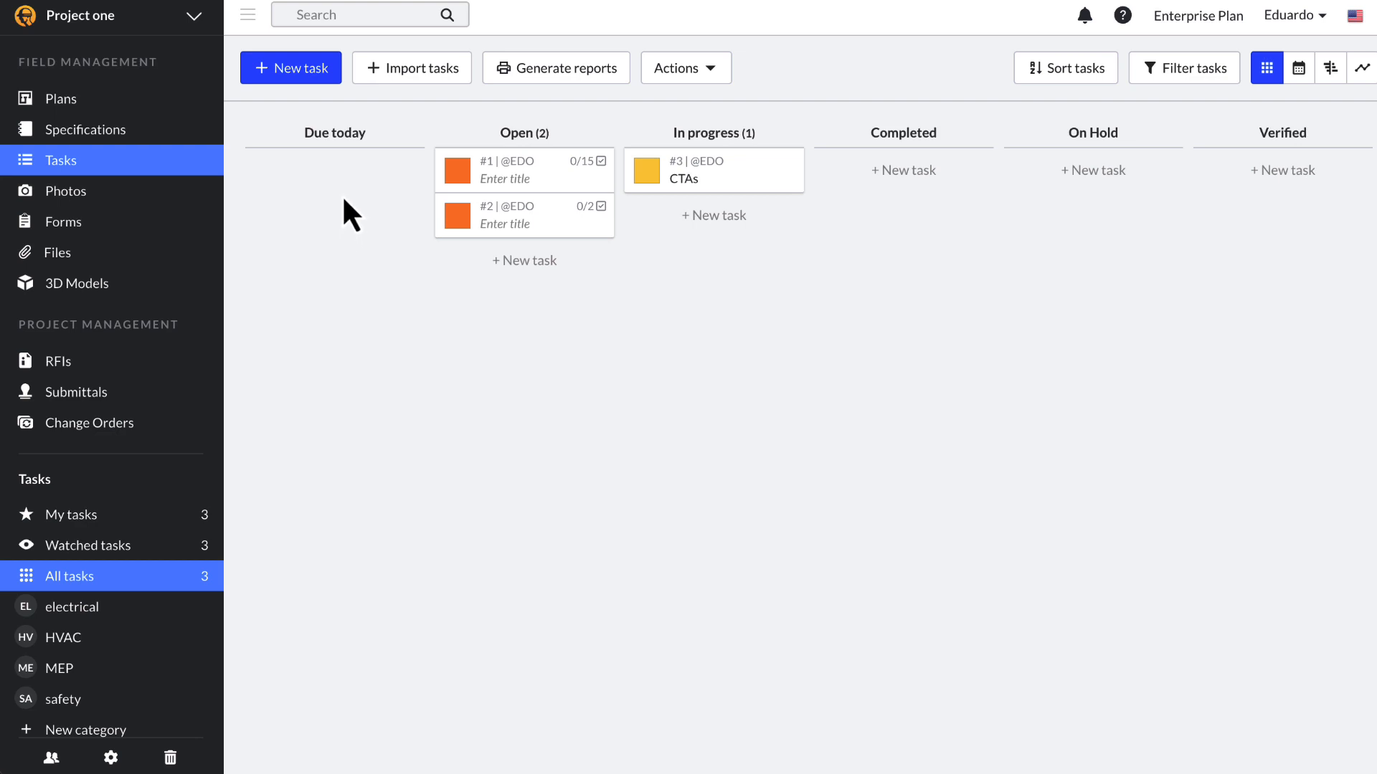
# Step: Create untitled tasks #4 and #5, glancing at the Calendar and Gantt views
pyautogui.click(325, 83)
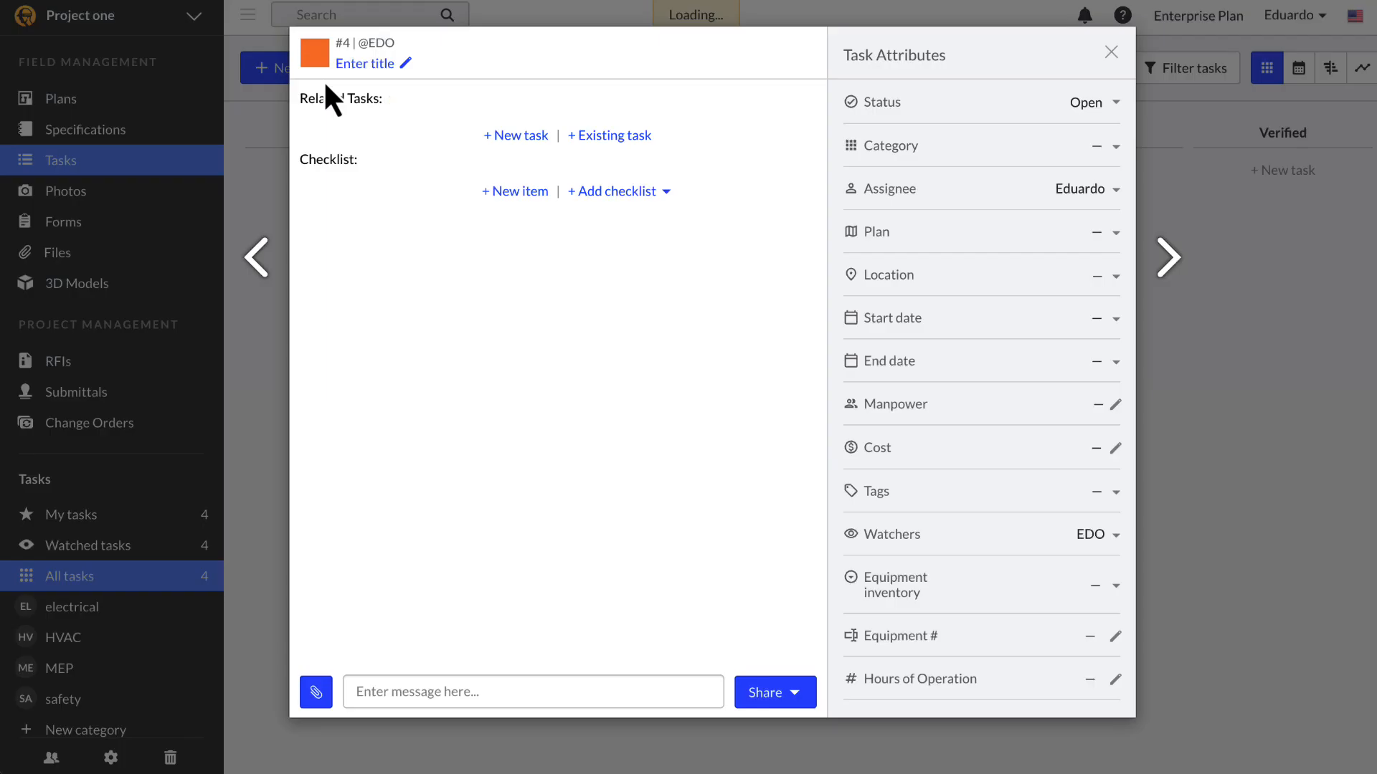
pyautogui.click(1111, 52)
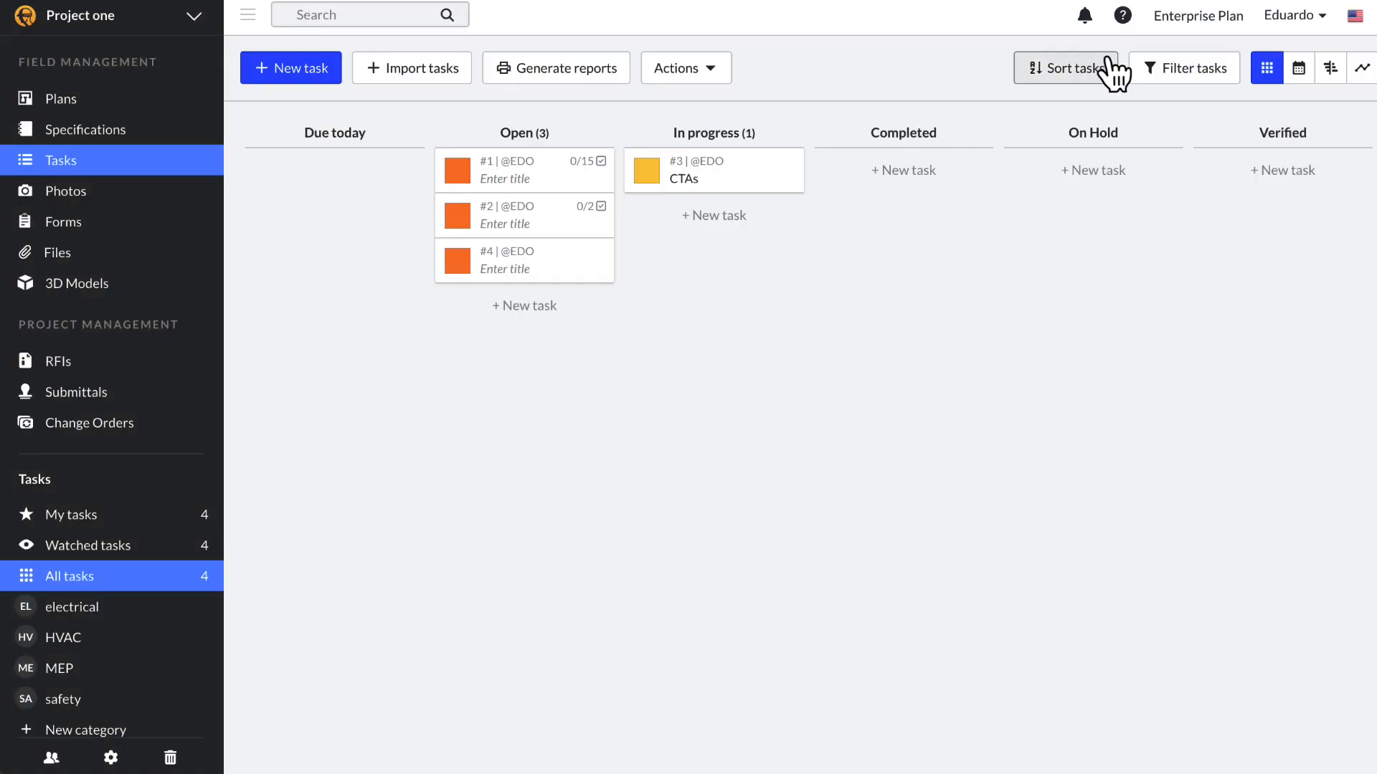
pyautogui.click(1299, 79)
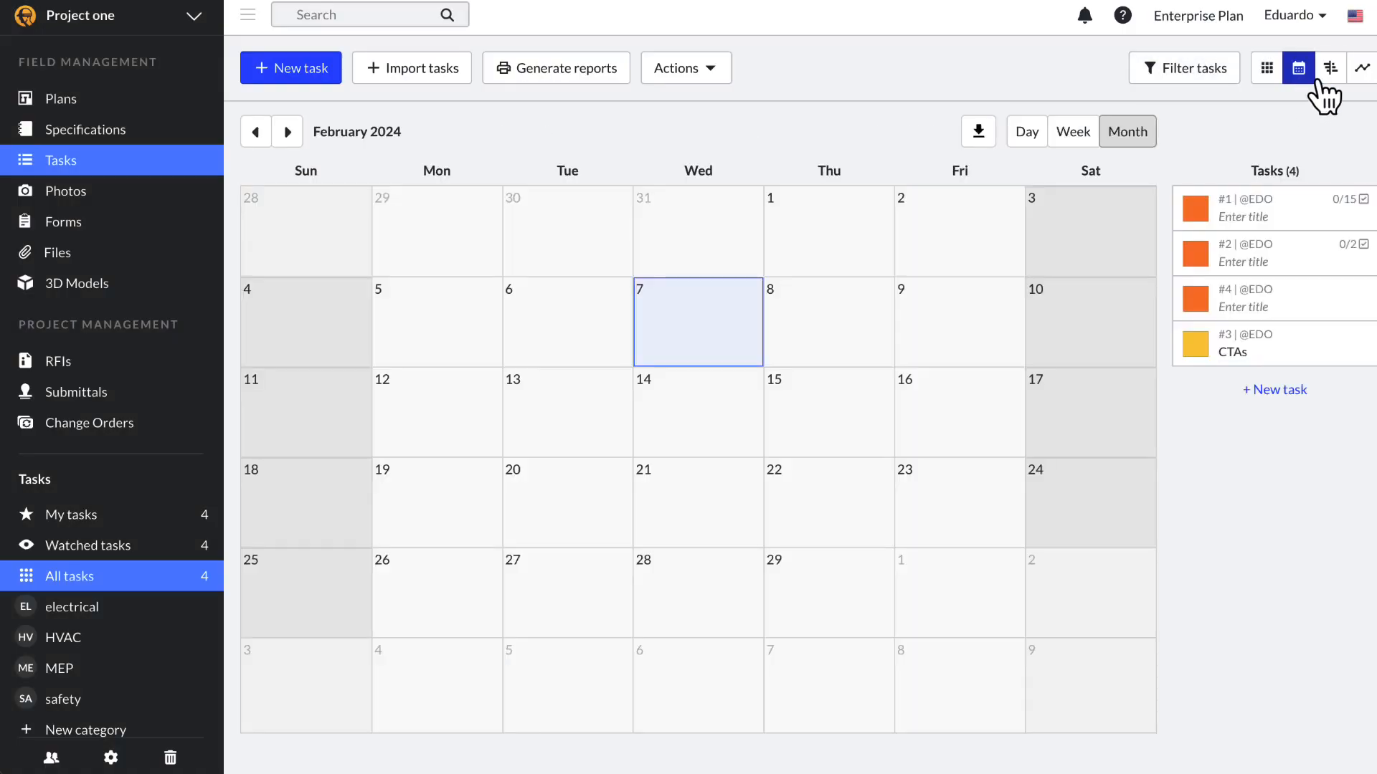
pyautogui.click(1328, 81)
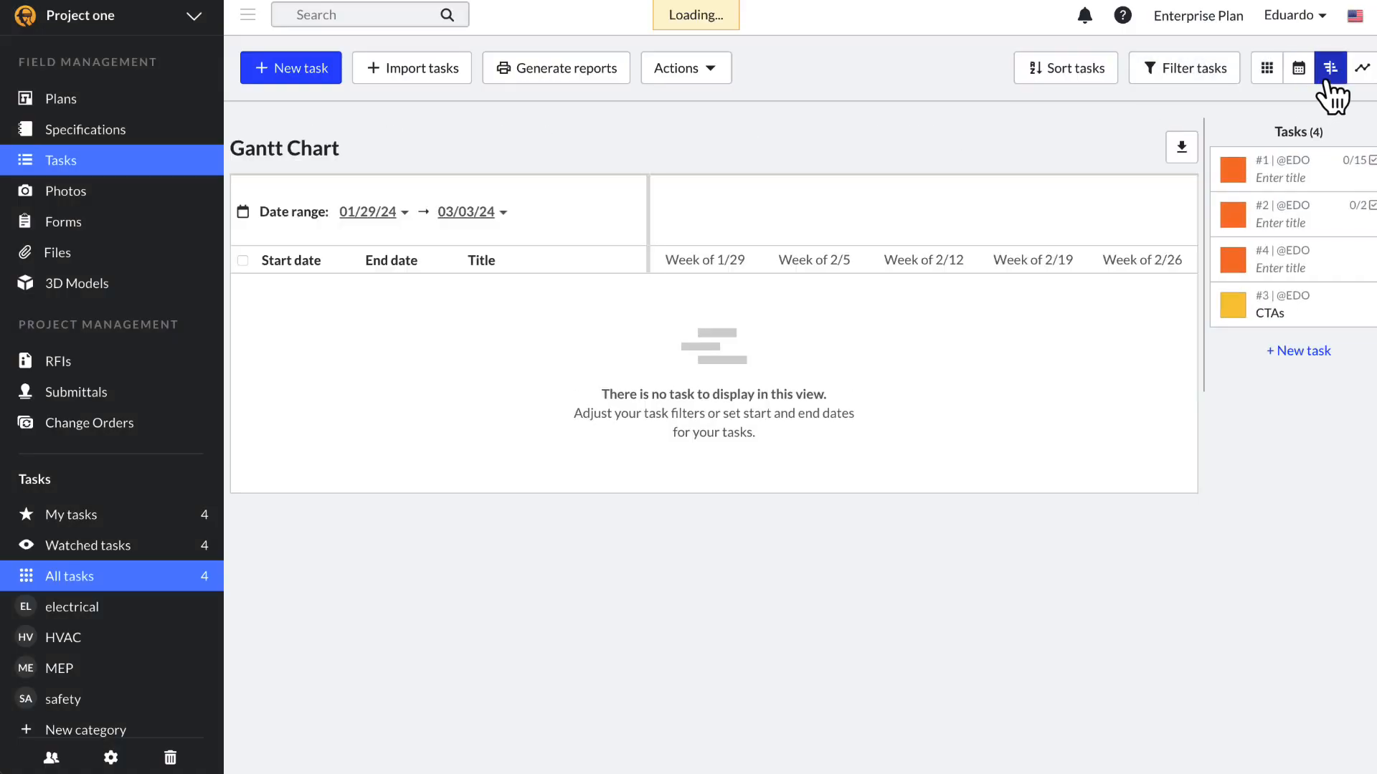
pyautogui.click(324, 79)
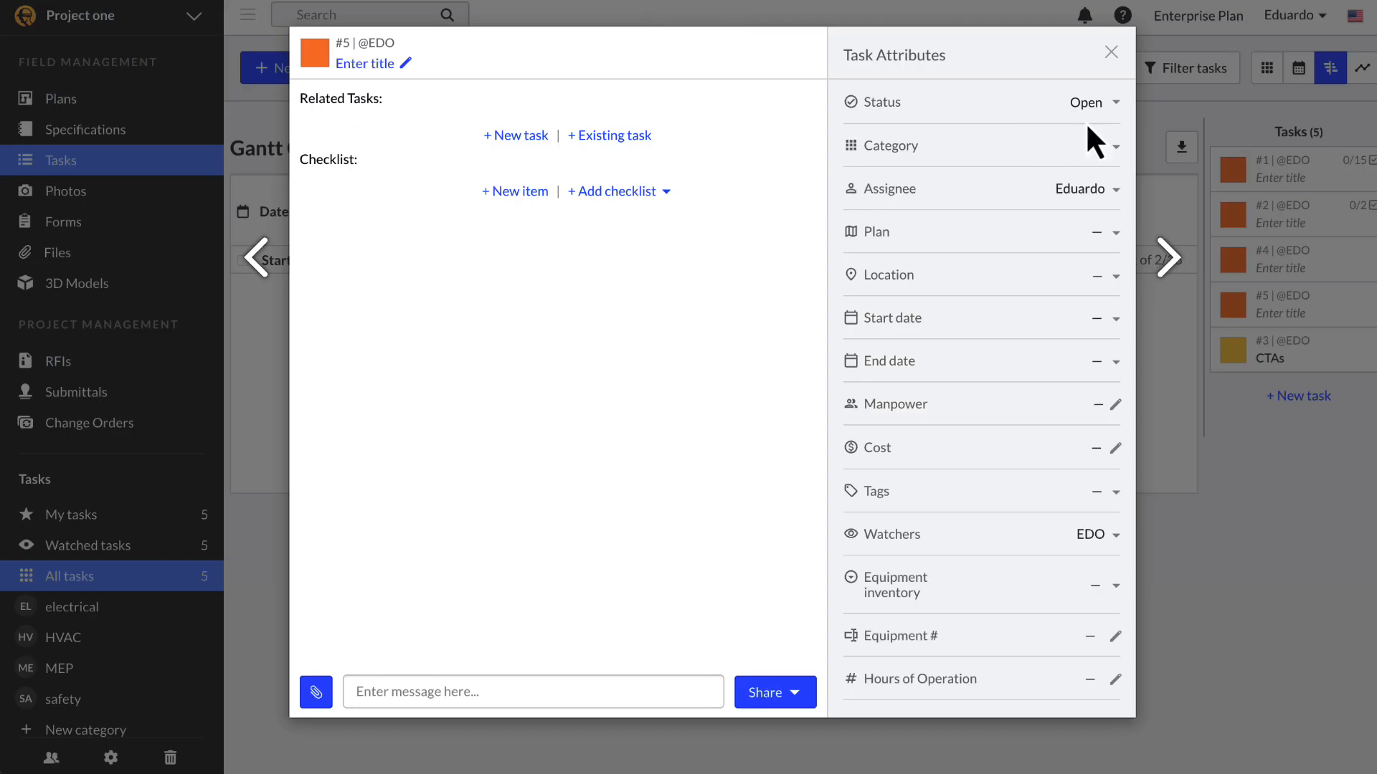
pyautogui.click(1116, 55)
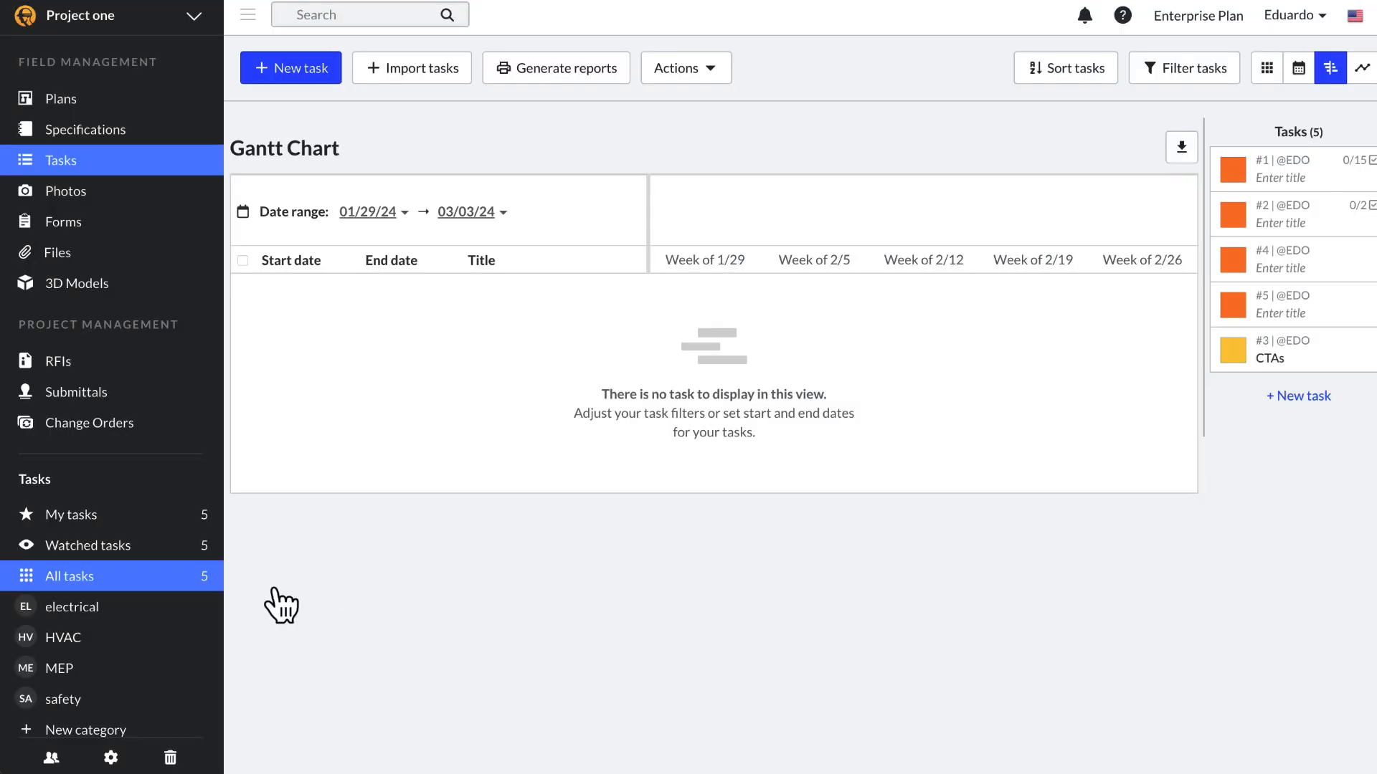
# Step: Filter to the MEP category and add task #6 there
pyautogui.click(145, 678)
pyautogui.click(311, 79)
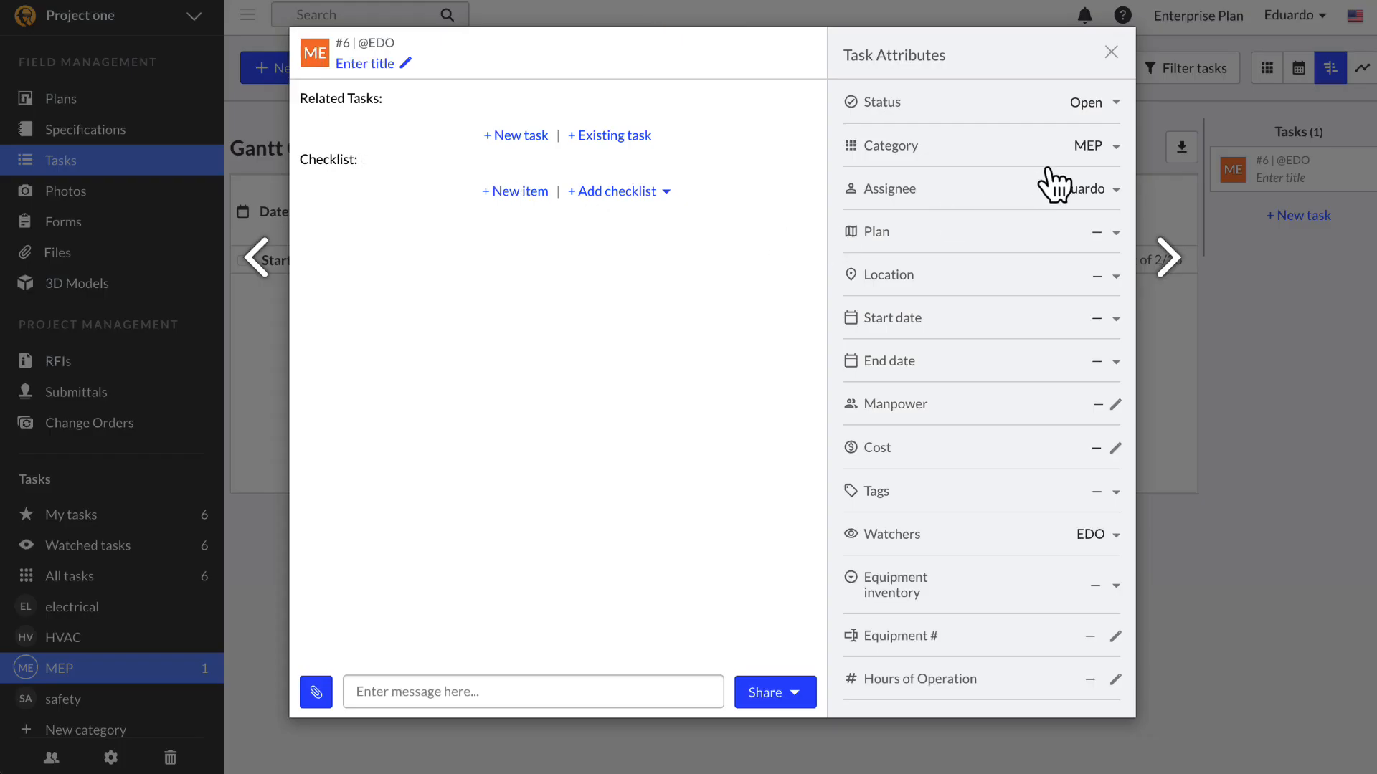
pyautogui.click(1165, 208)
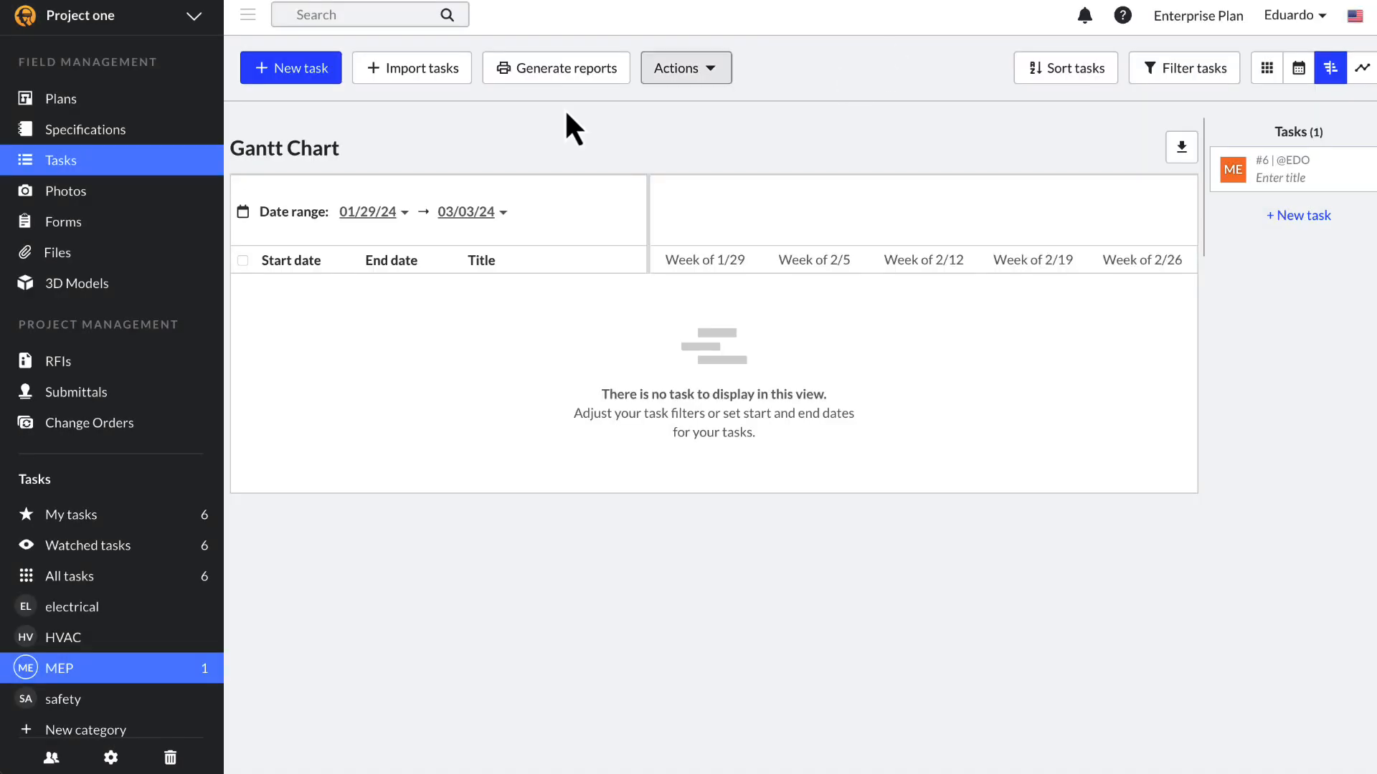
pyautogui.click(110, 106)
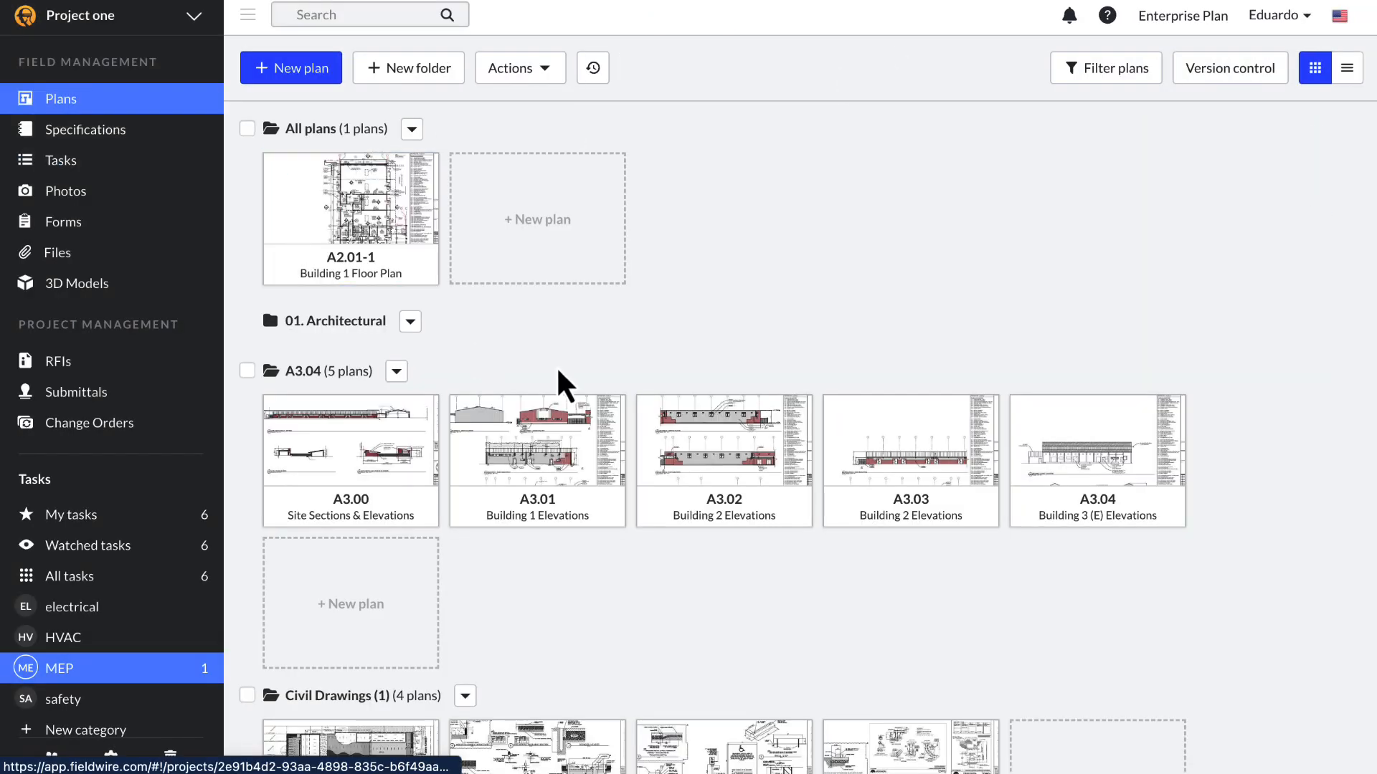
# Step: Pin task #7 near the west elevation label on plan A3.01 Building 1 Elevations
pyautogui.click(570, 438)
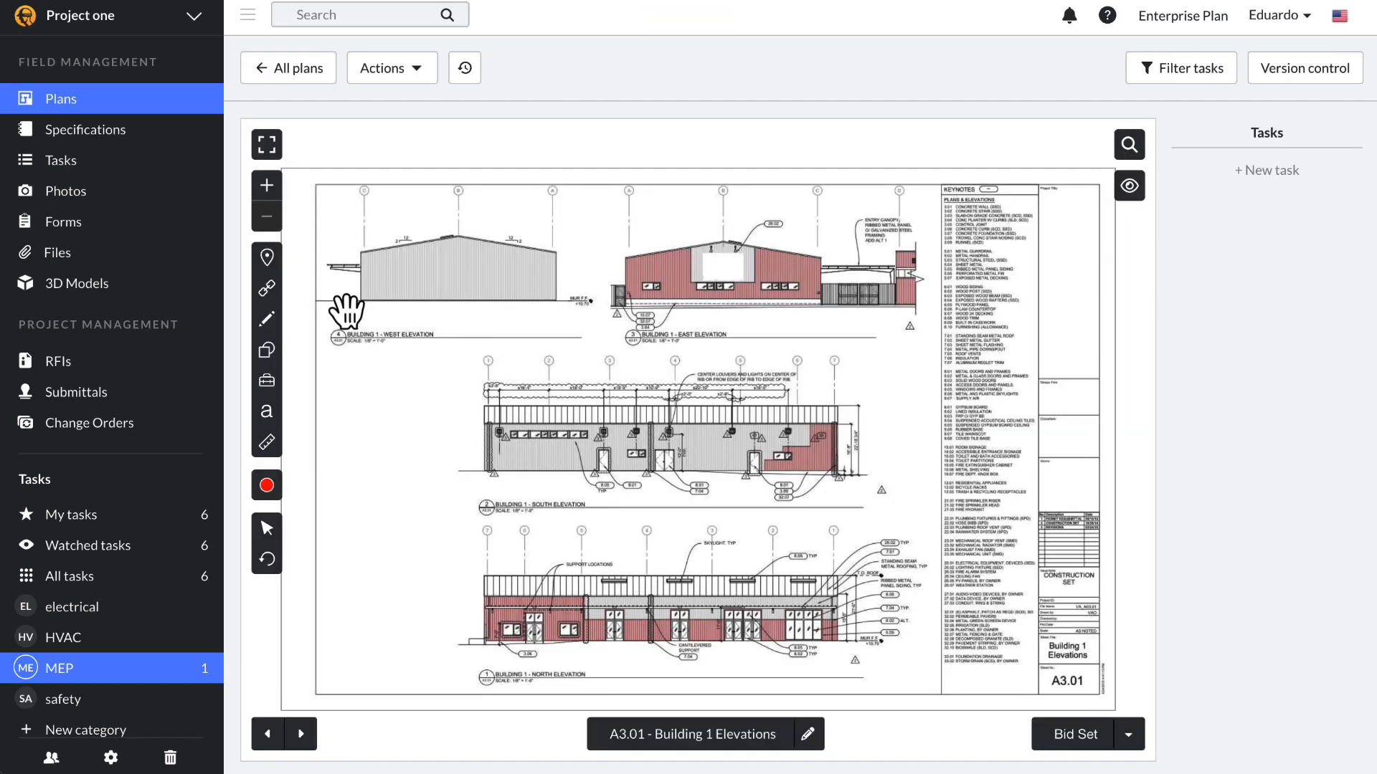
pyautogui.click(265, 265)
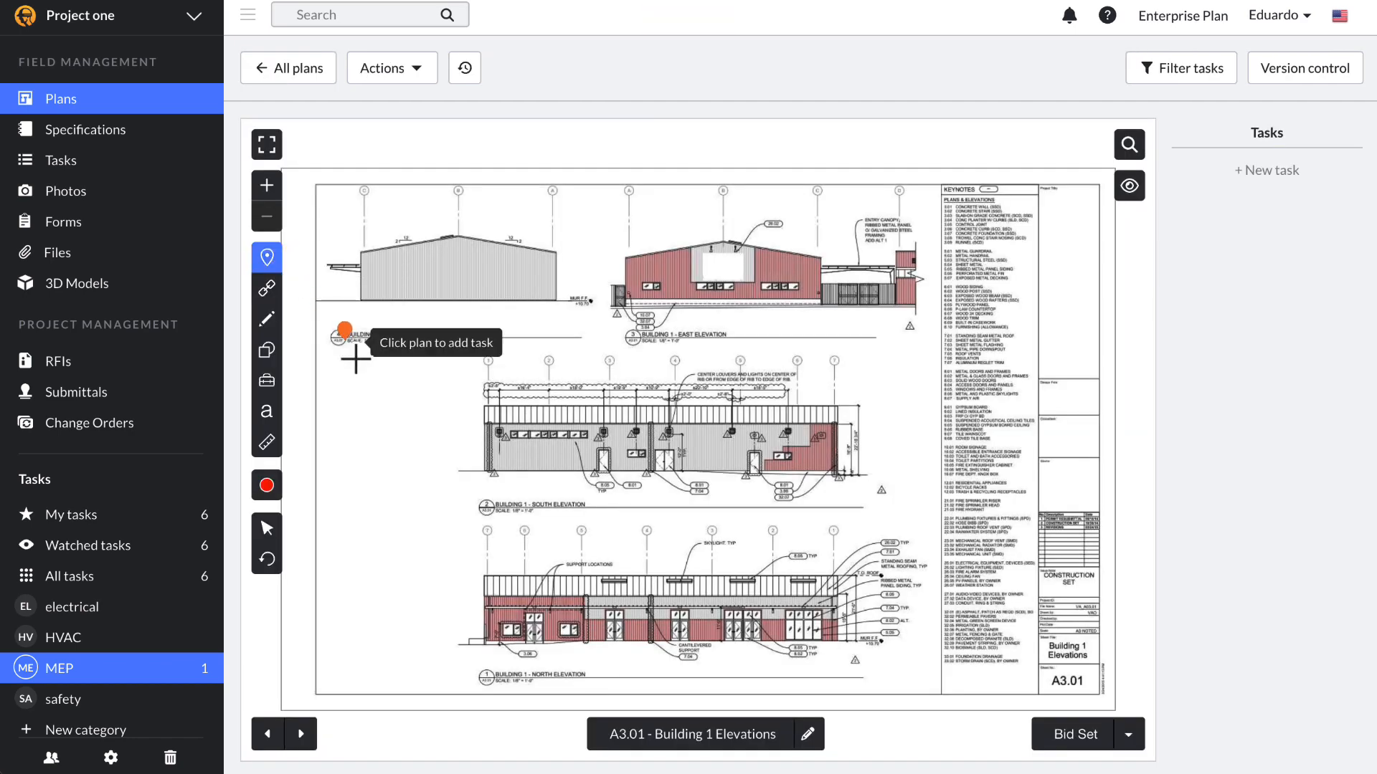
pyautogui.click(415, 422)
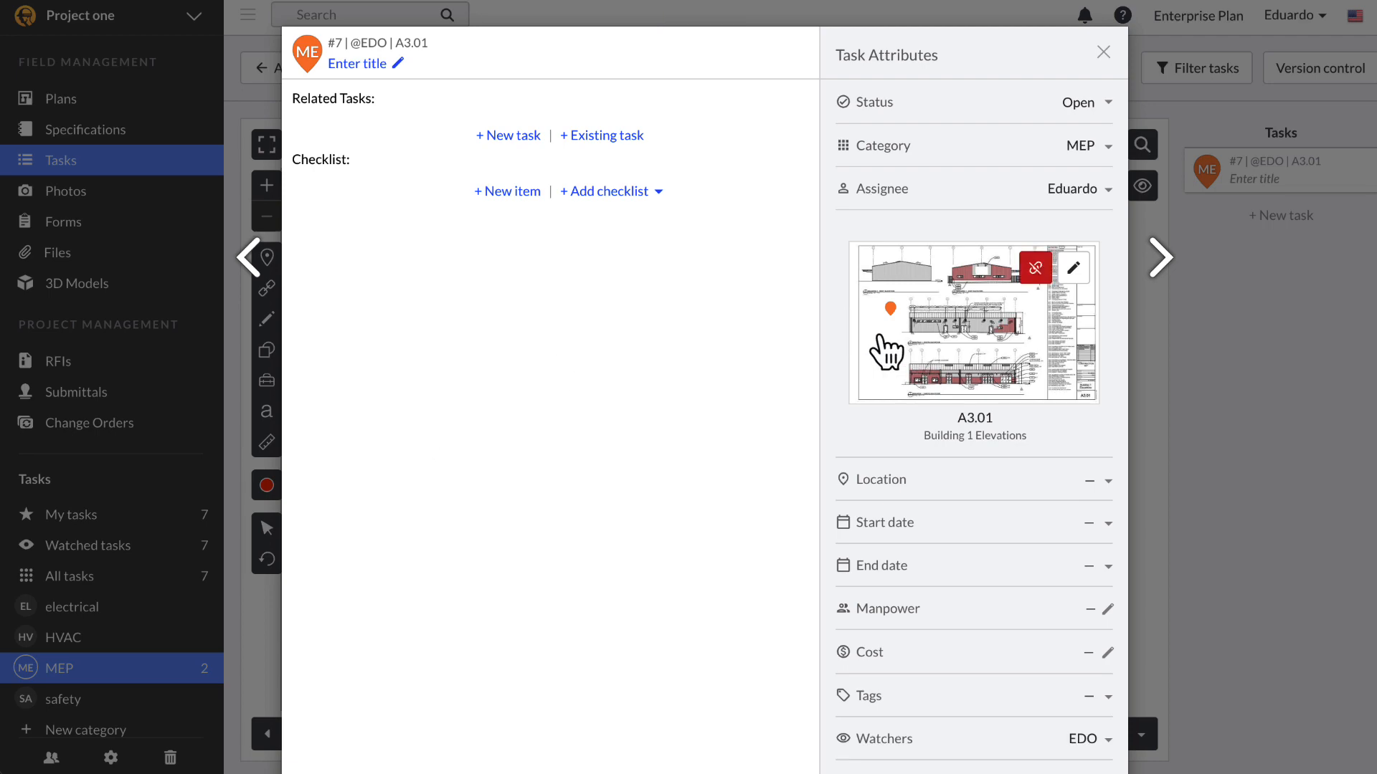
pyautogui.click(1104, 53)
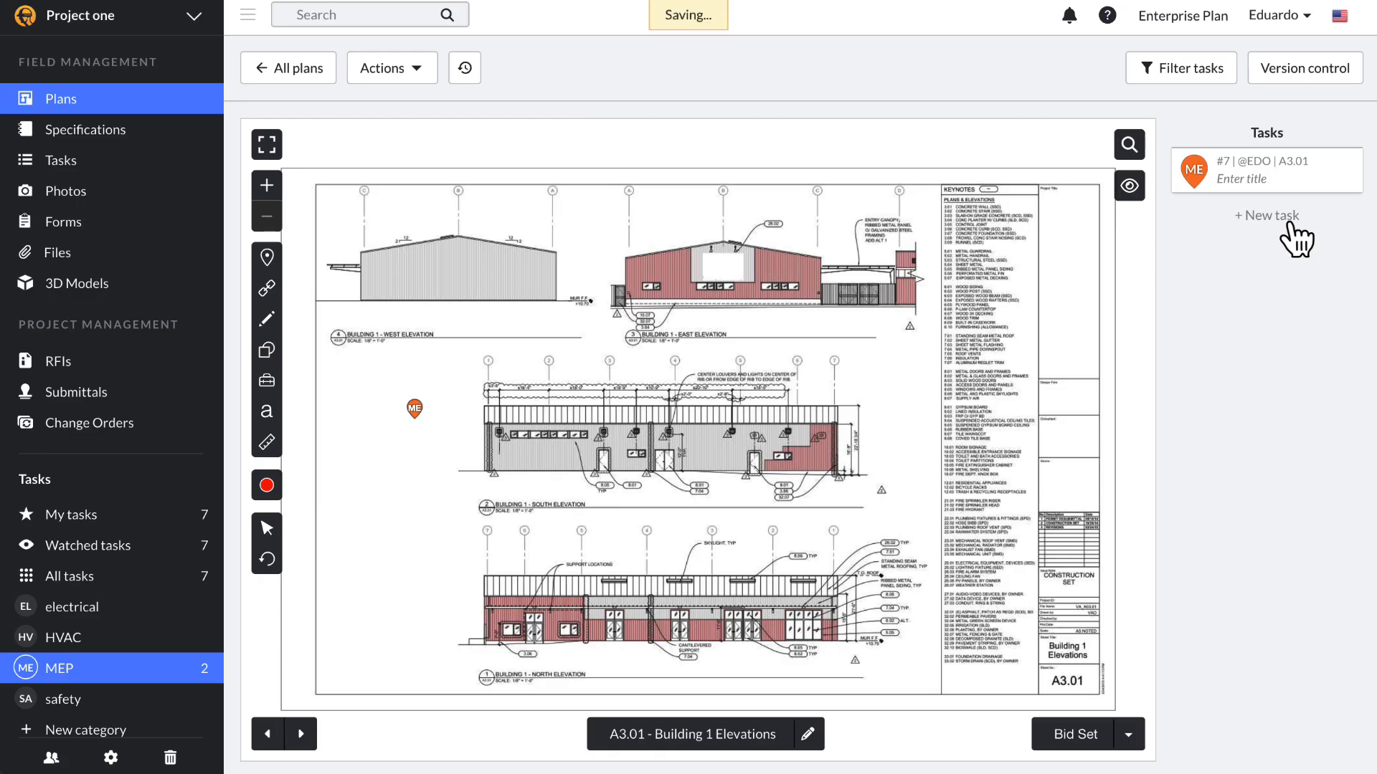
# Step: Create task #8 from plan A3.01's Tasks panel, then return to the task board
pyautogui.click(1284, 218)
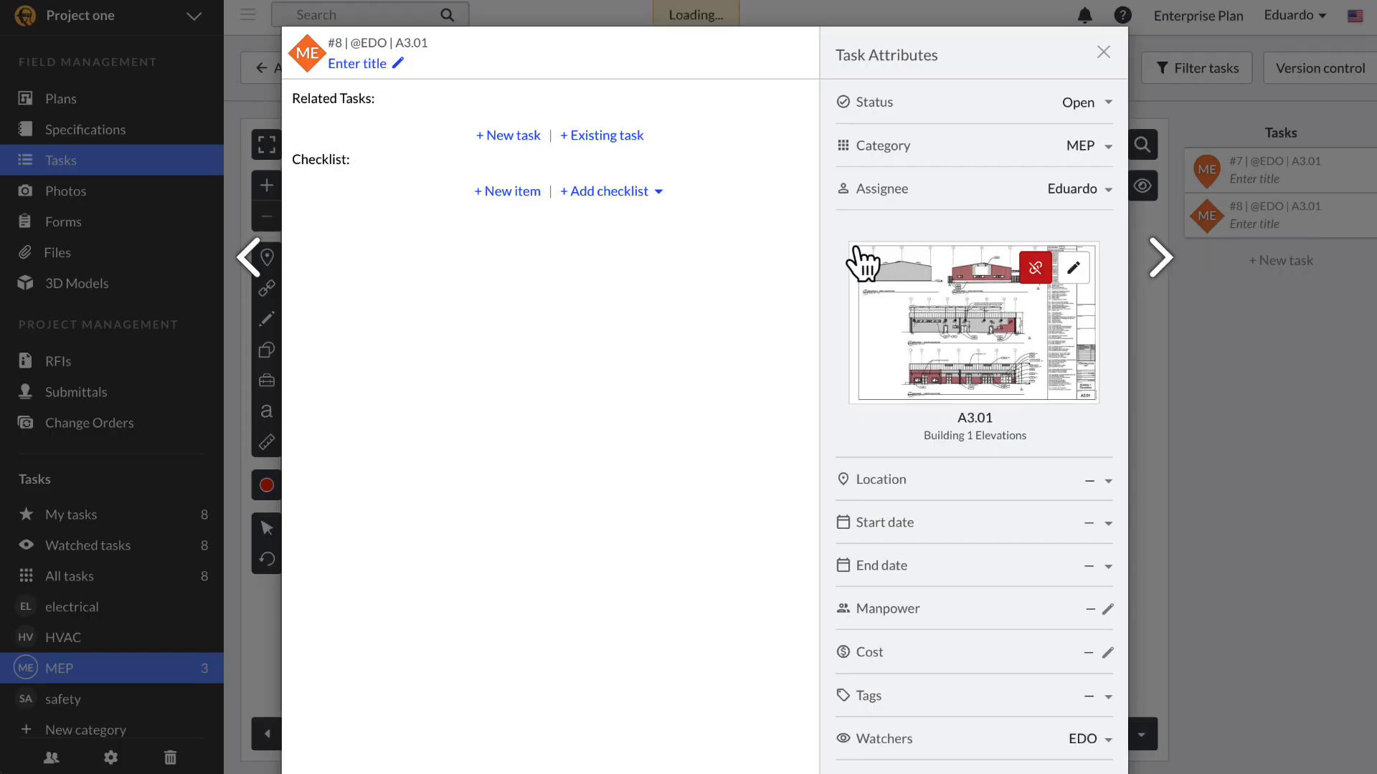
pyautogui.scroll(-1, 866, 284)
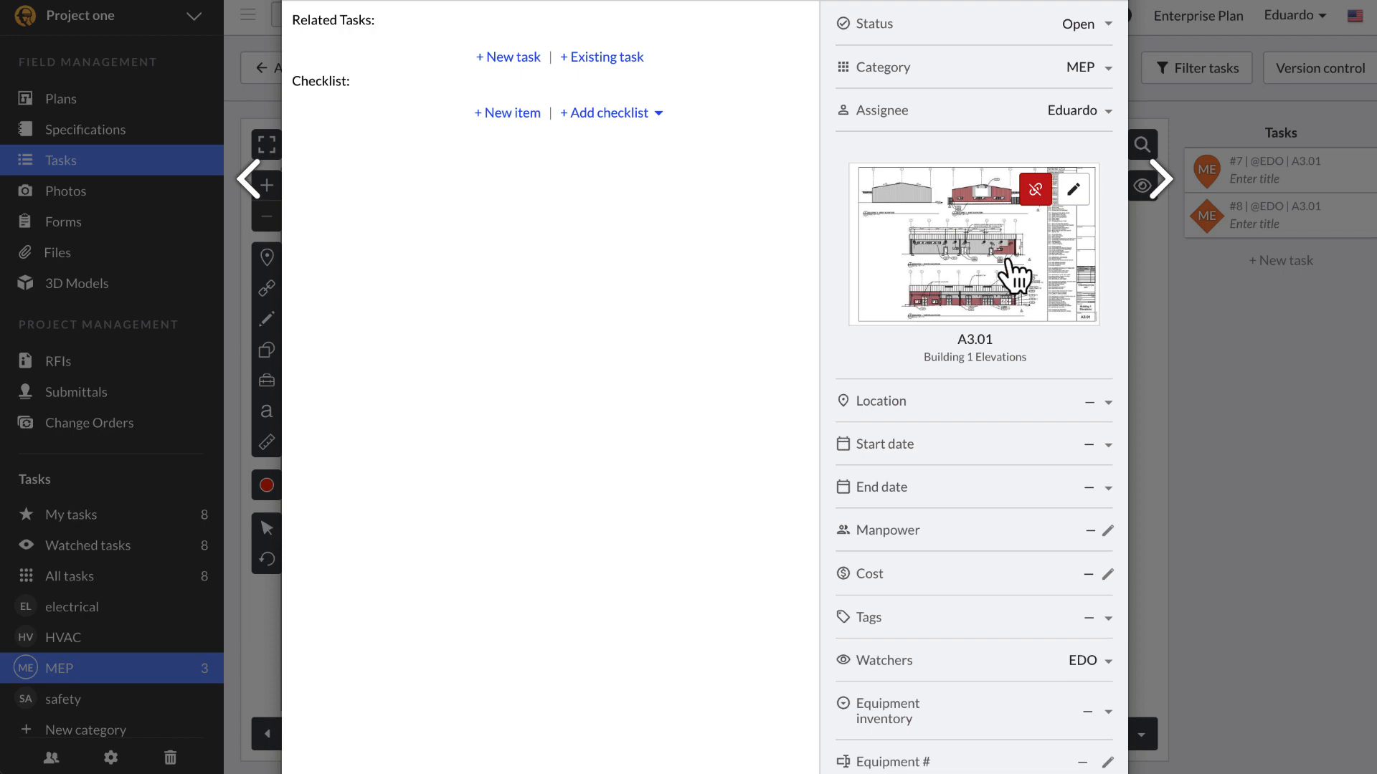
pyautogui.scroll(2, 1019, 266)
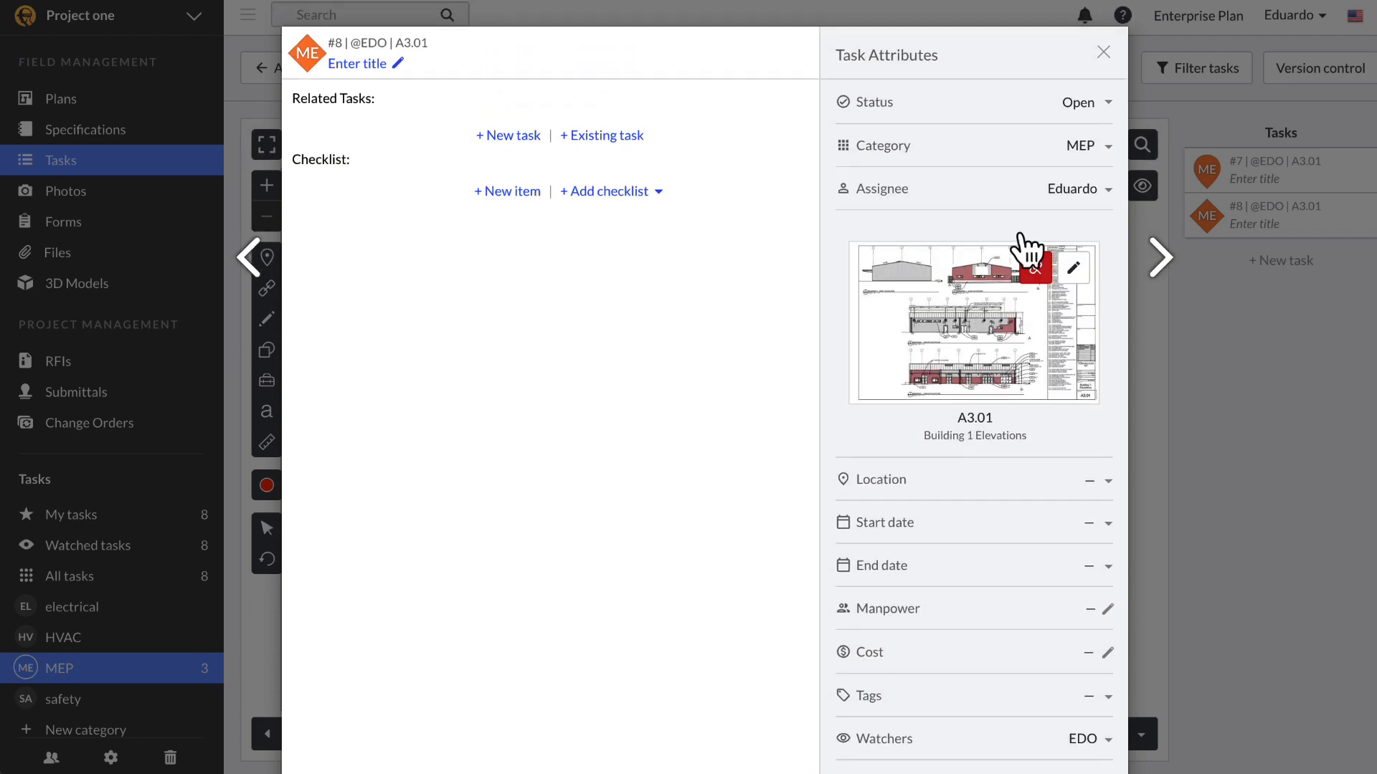
pyautogui.click(1102, 48)
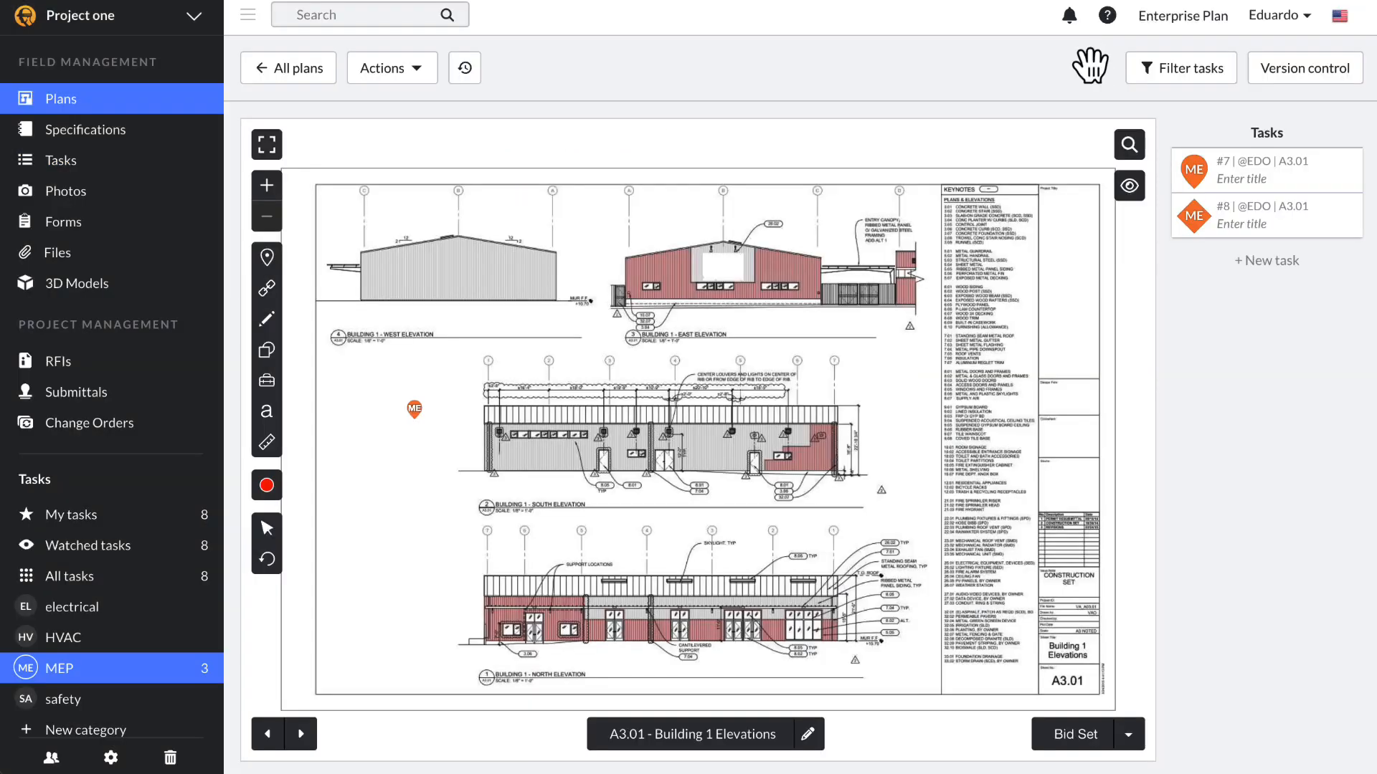
pyautogui.click(108, 163)
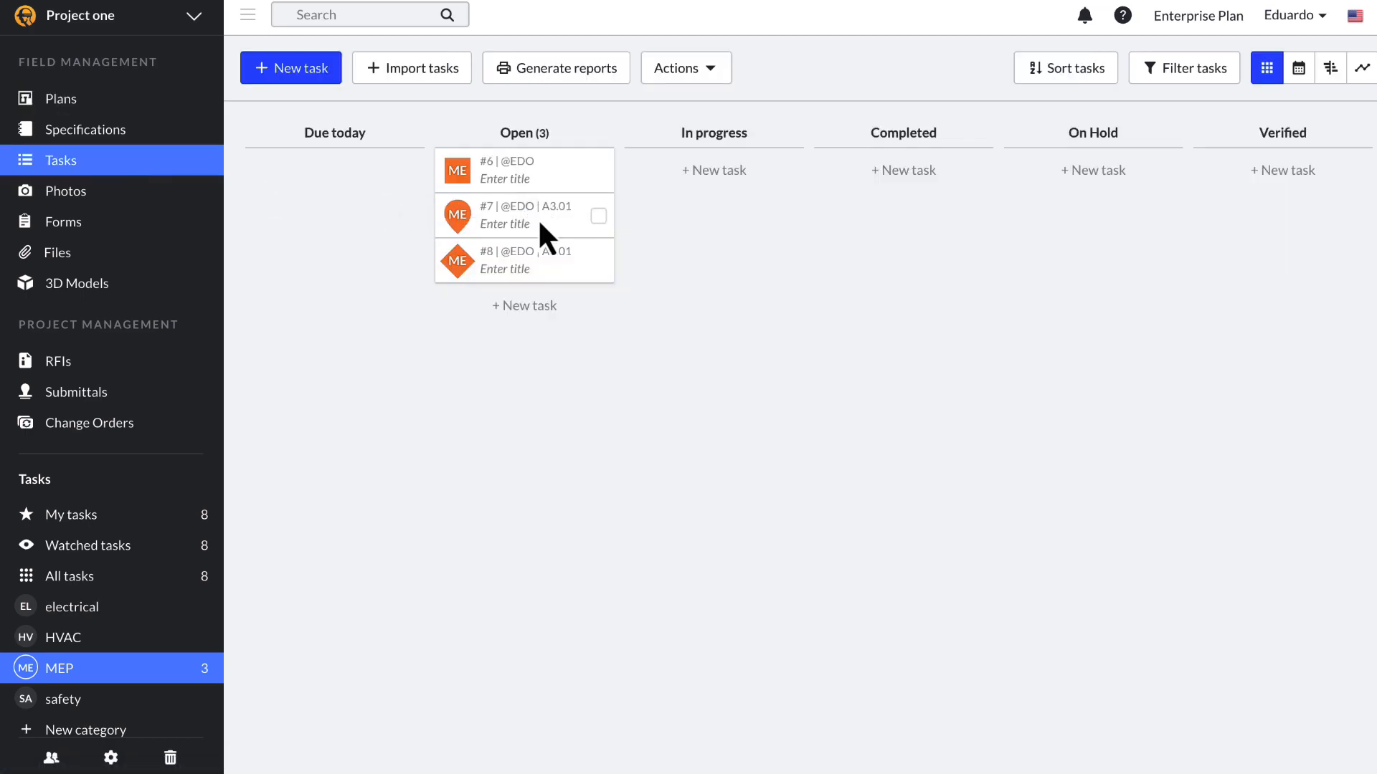
# Step: Review MEP tasks #7, #8 and #6, then list all eight project tasks and open task #1
pyautogui.click(547, 237)
pyautogui.click(1280, 288)
pyautogui.click(487, 272)
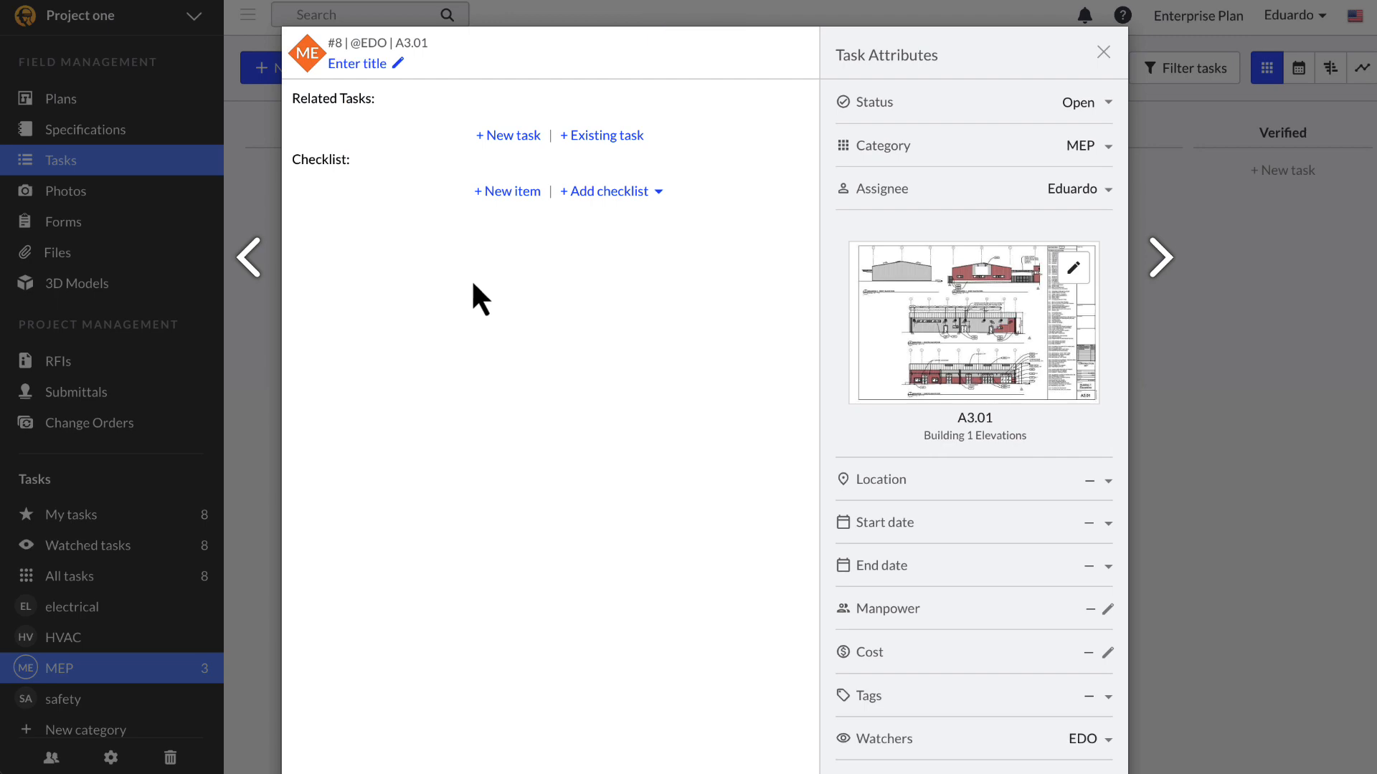
pyautogui.click(234, 406)
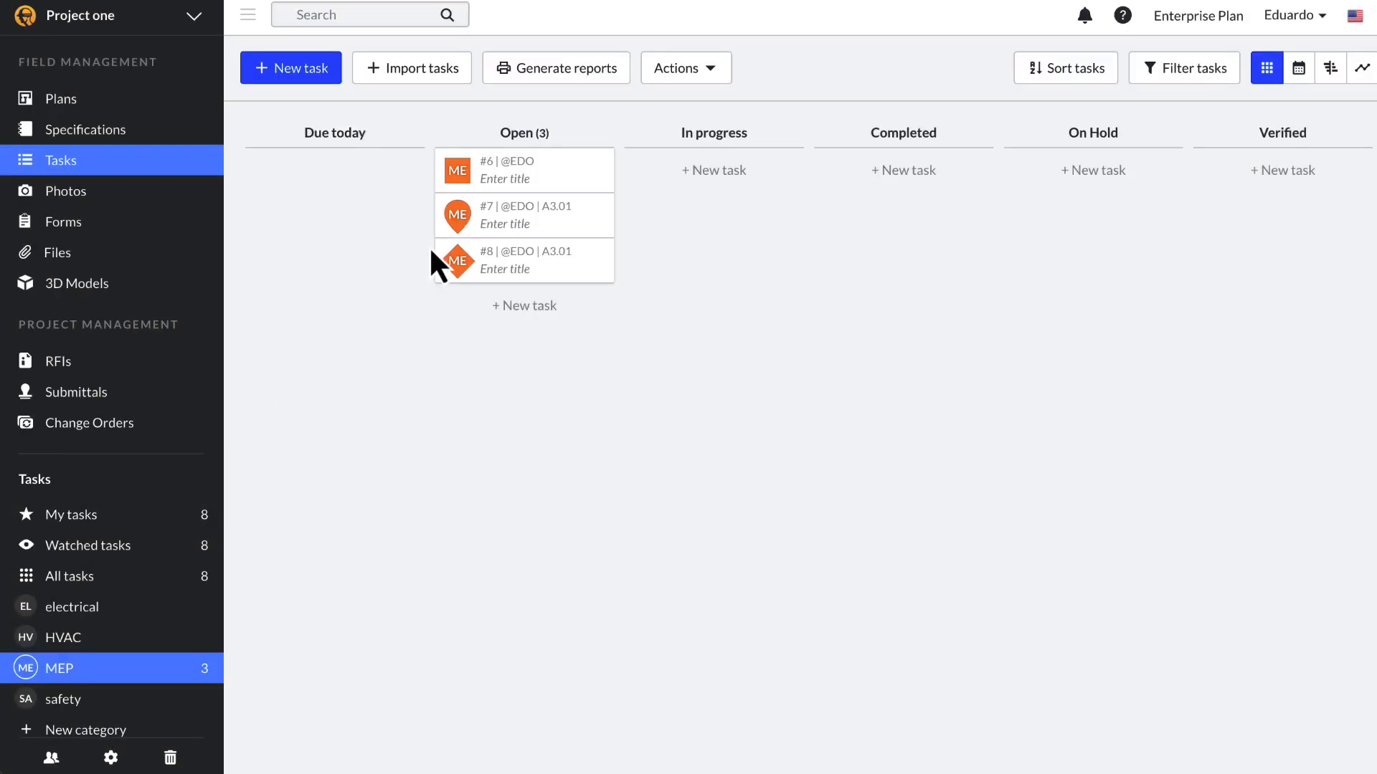
pyautogui.click(480, 187)
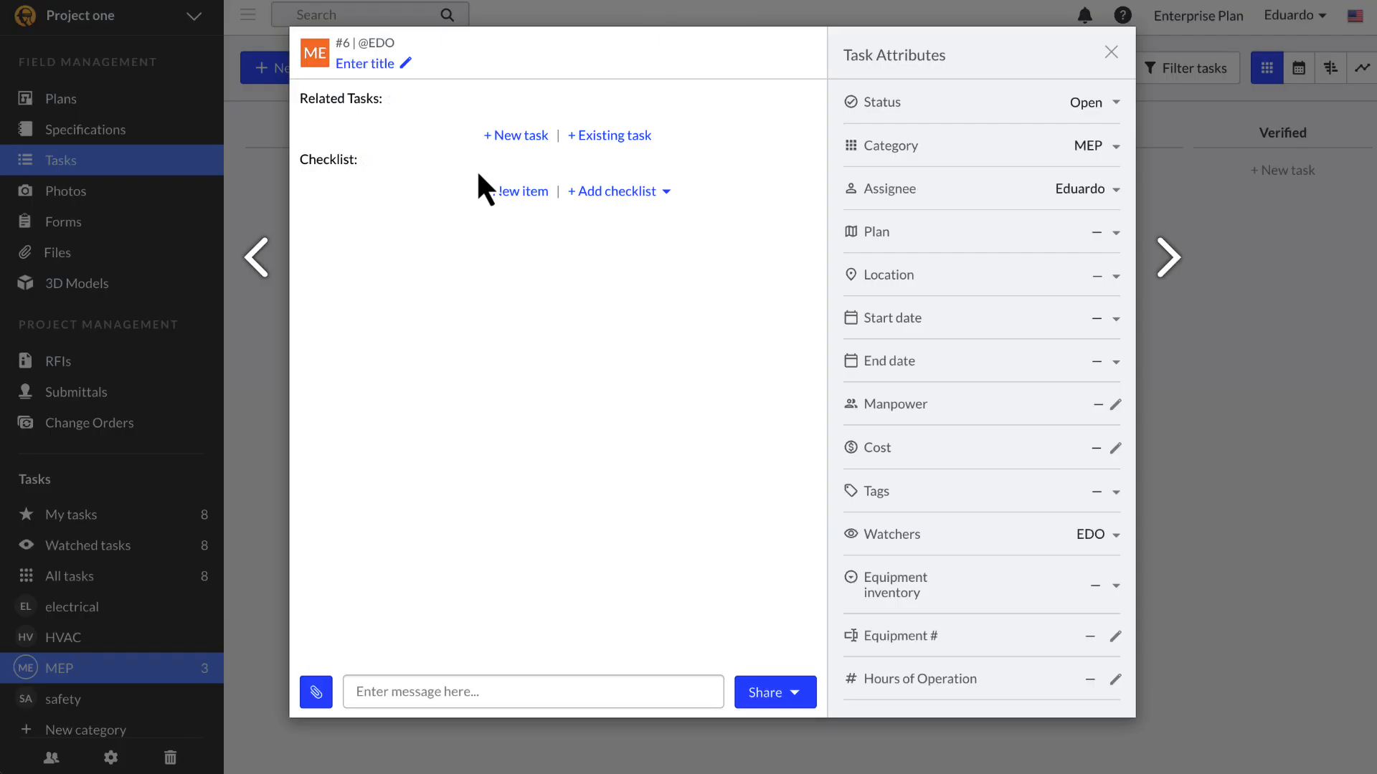
pyautogui.click(263, 364)
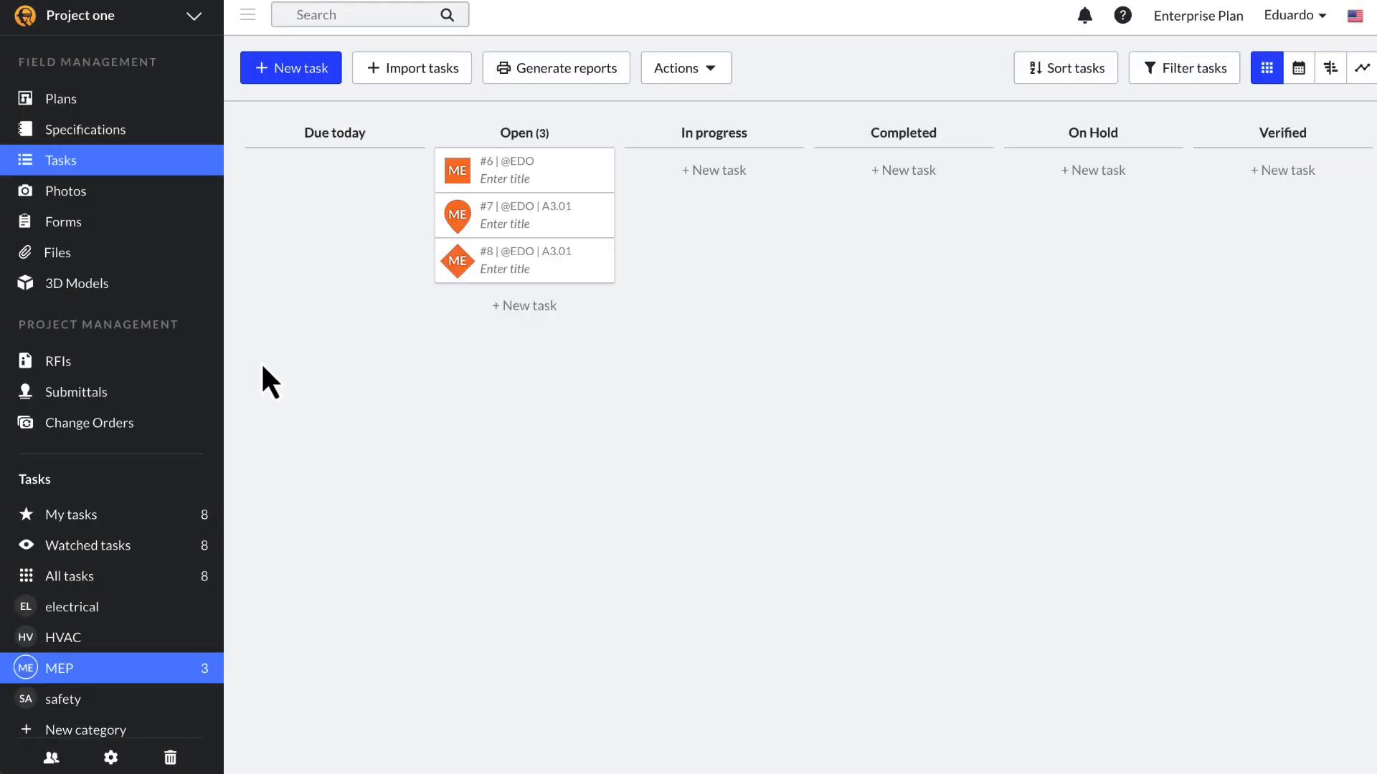
pyautogui.click(159, 581)
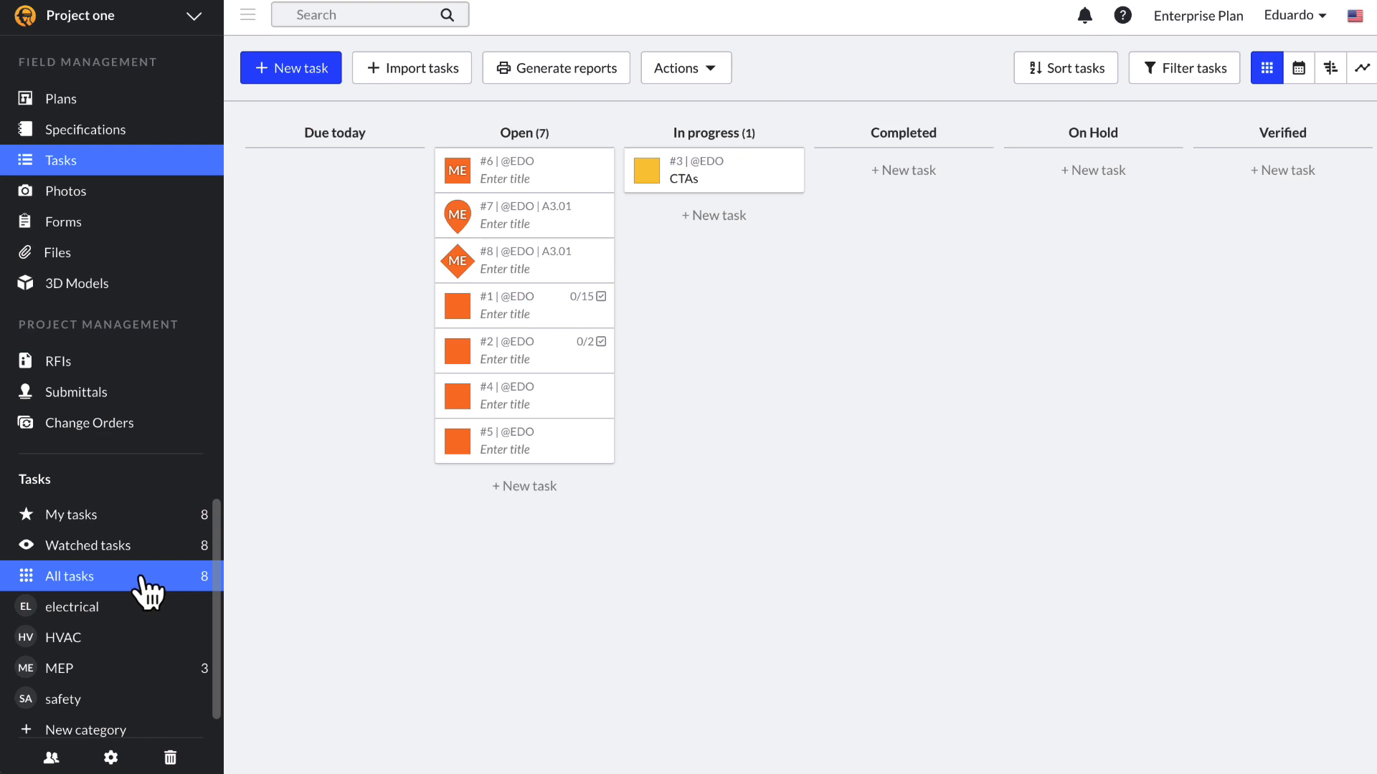
pyautogui.click(497, 315)
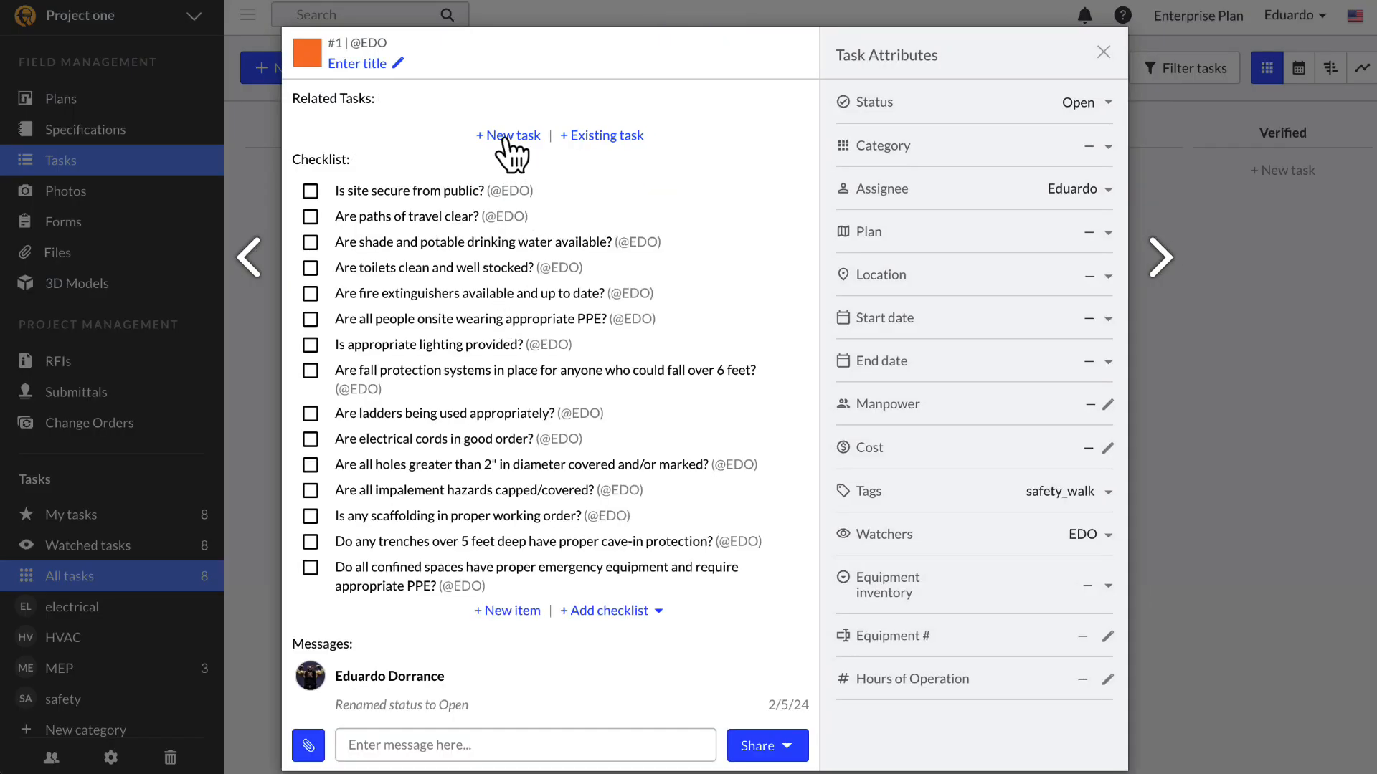
# Step: Add a related task titled 'new' (#9) to task #1 and check its details
pyautogui.click(505, 133)
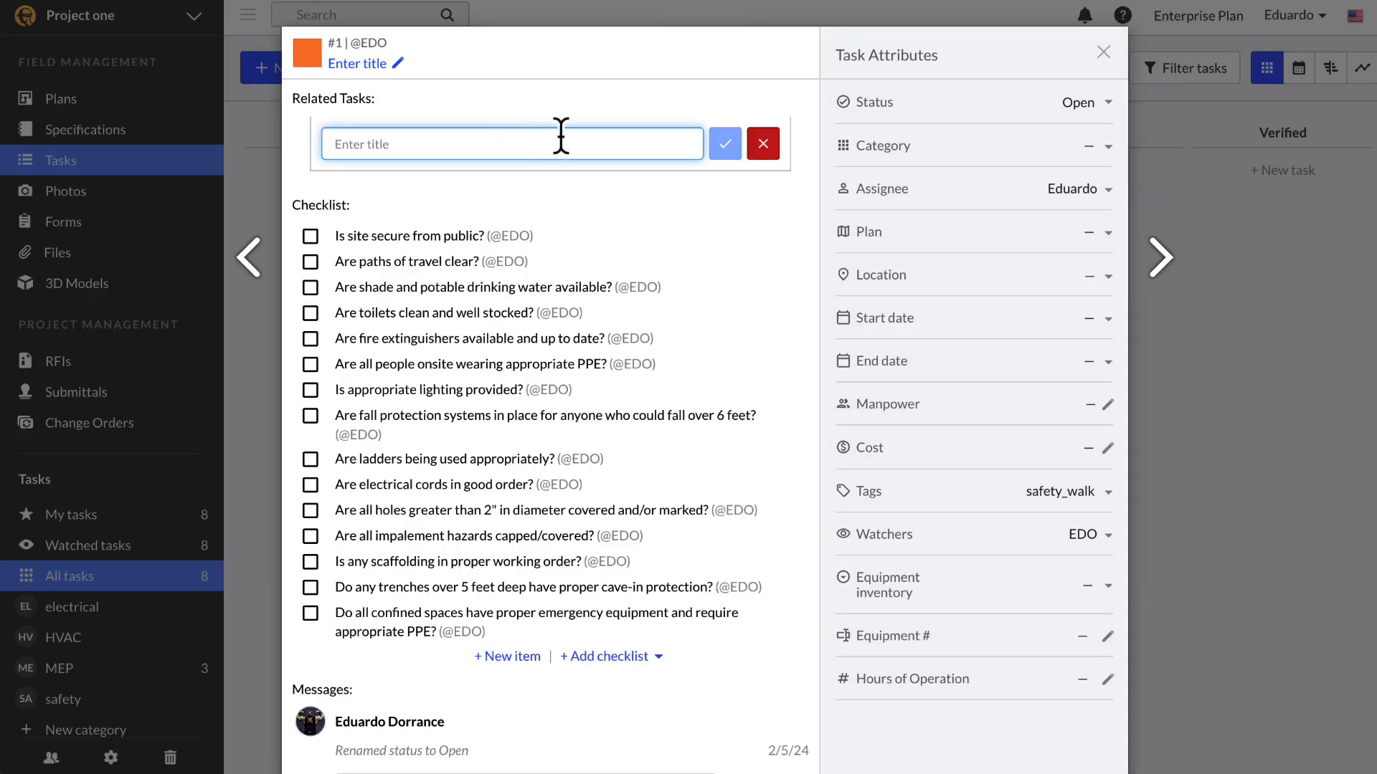
pyautogui.write('new')
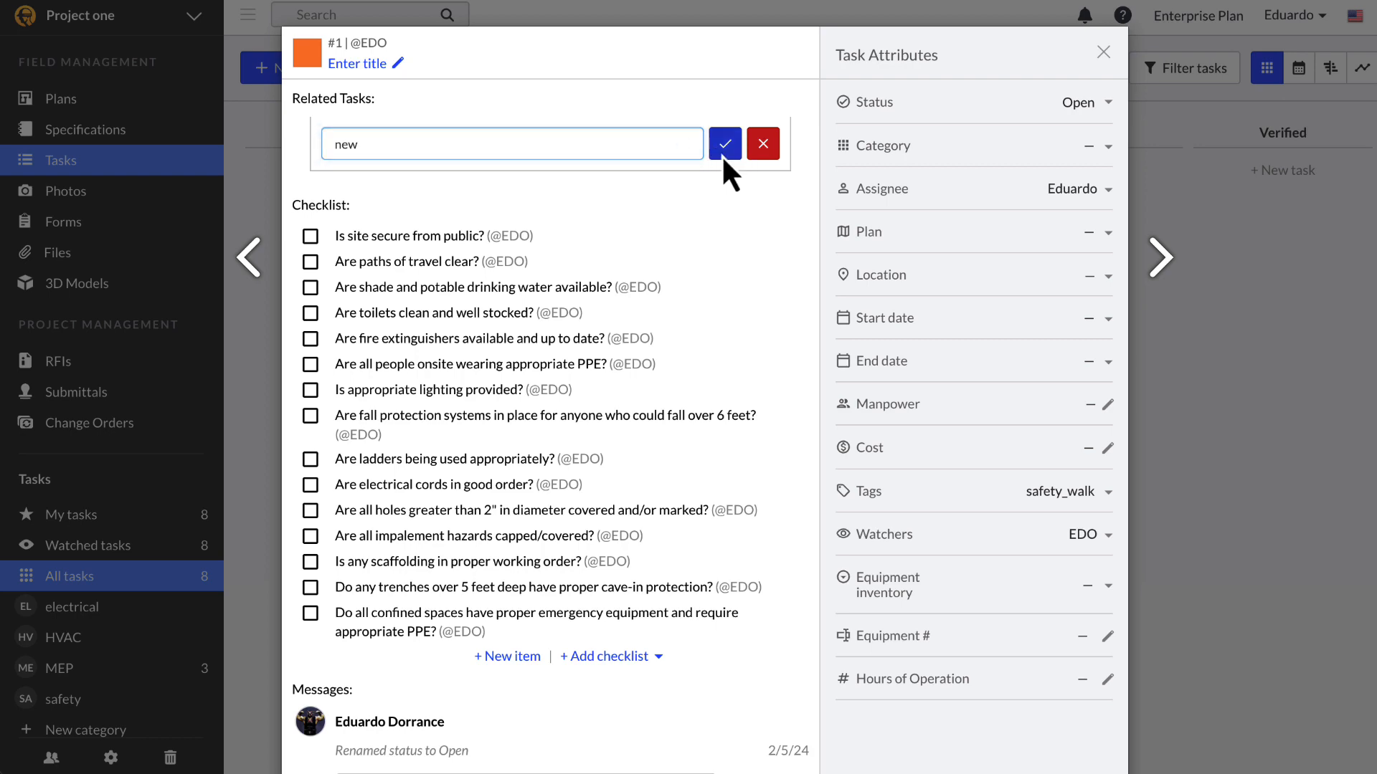
pyautogui.click(725, 145)
pyautogui.click(444, 166)
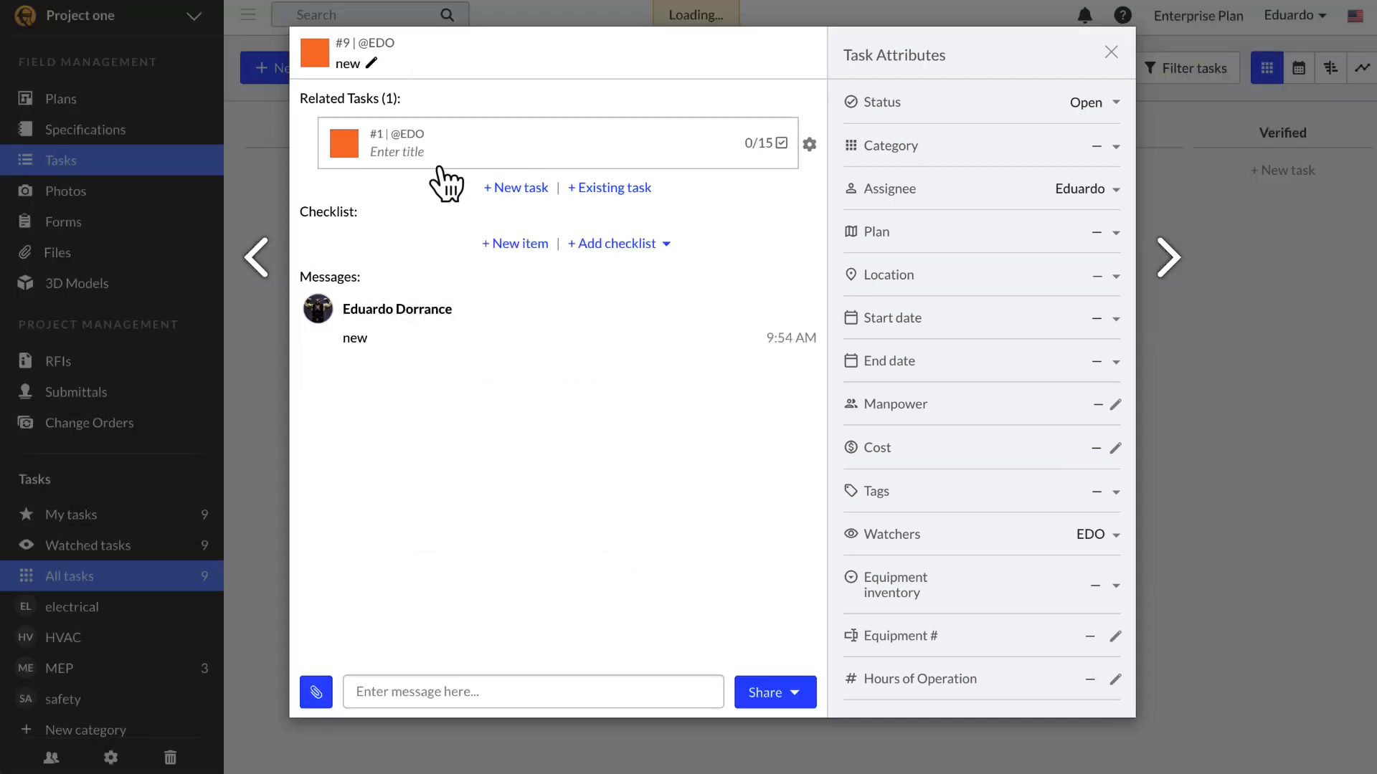
pyautogui.click(267, 398)
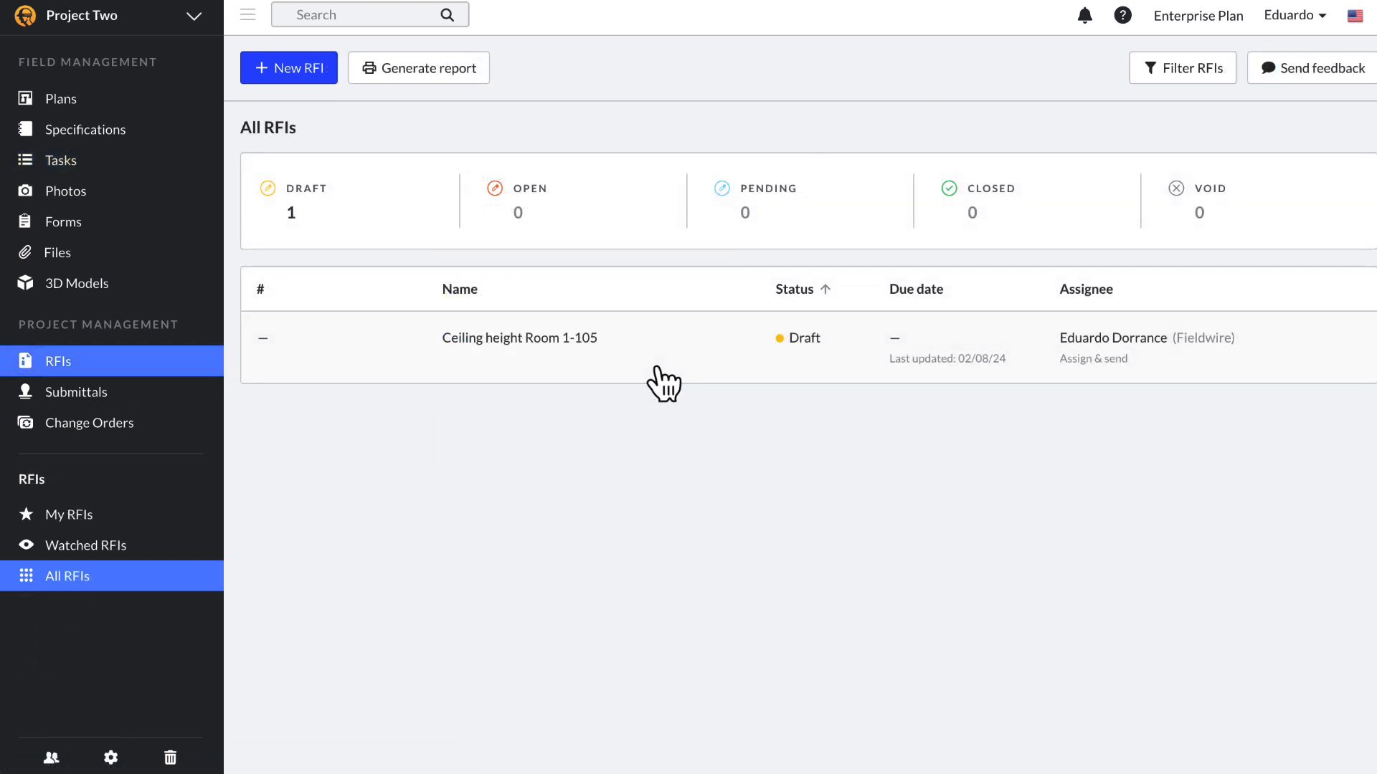
# Step: In the Ceiling height Room 1-105 RFI draft, link tasks #12, #1 and two others
pyautogui.click(658, 373)
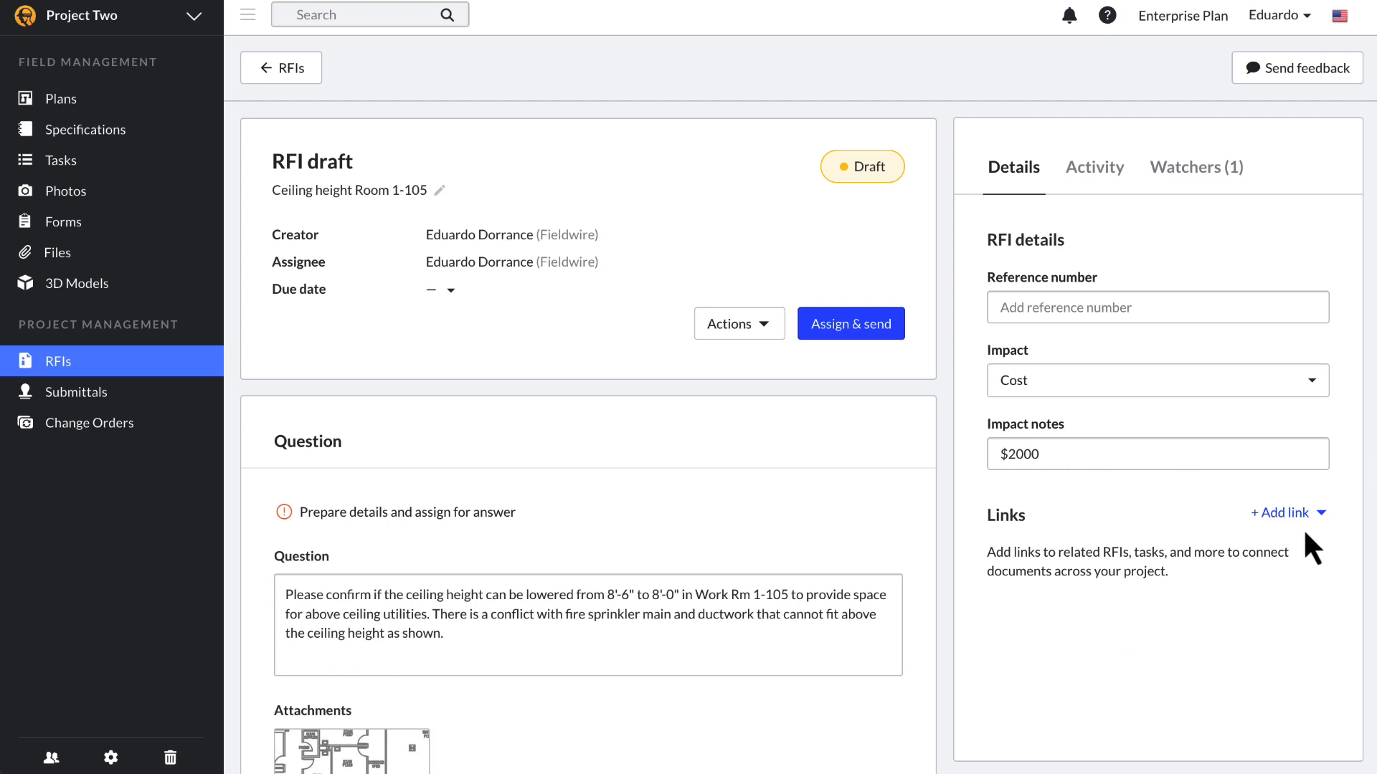
pyautogui.click(1317, 516)
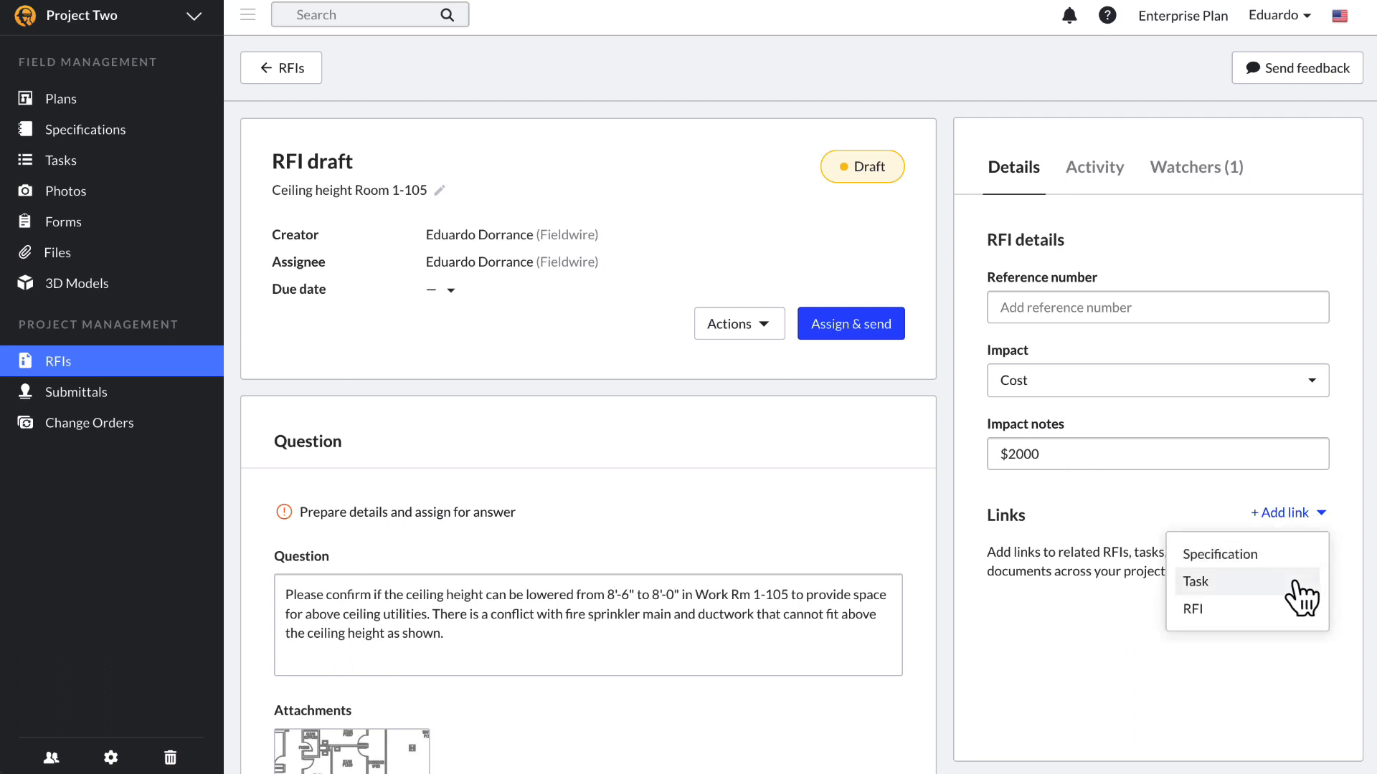
pyautogui.click(1295, 584)
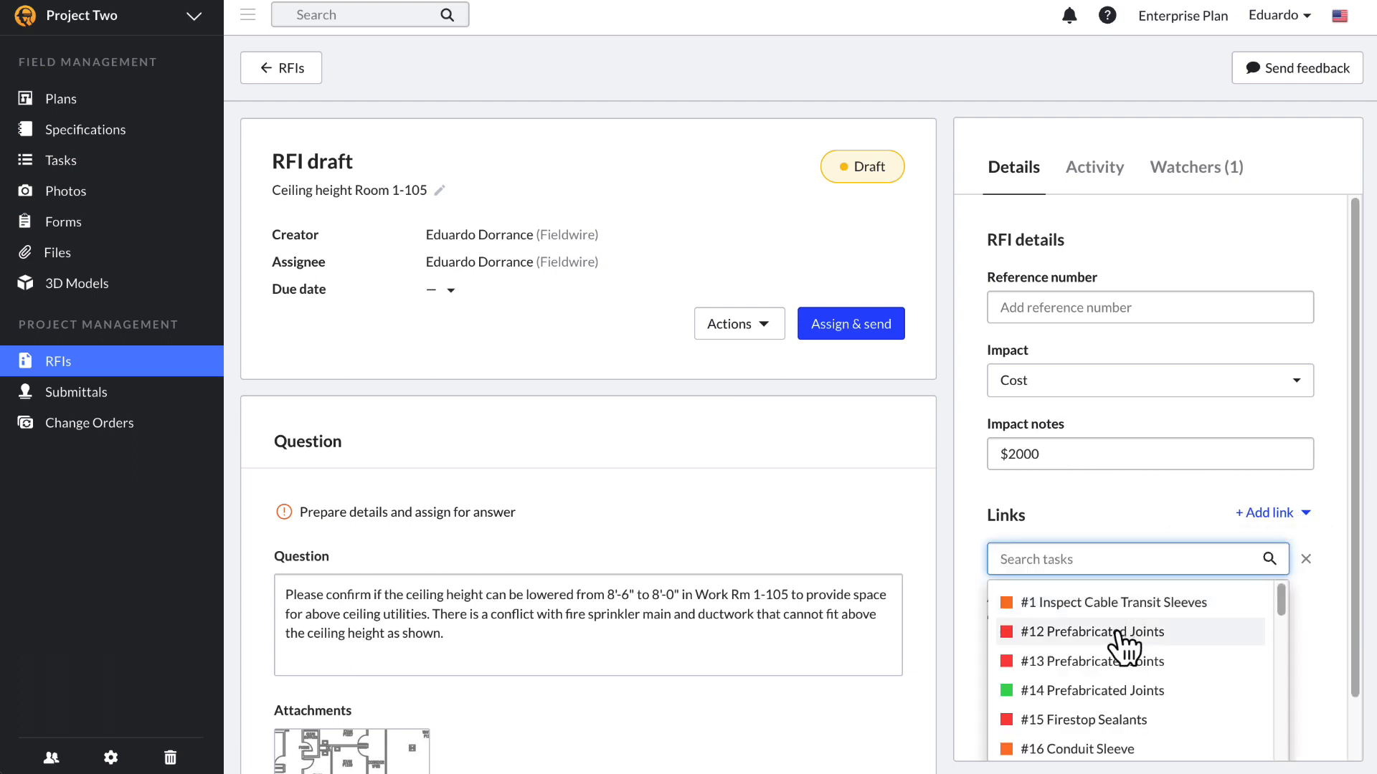
pyautogui.click(1117, 632)
pyautogui.click(1098, 692)
pyautogui.click(1081, 725)
pyautogui.click(1080, 611)
pyautogui.scroll(-2, 1341, 648)
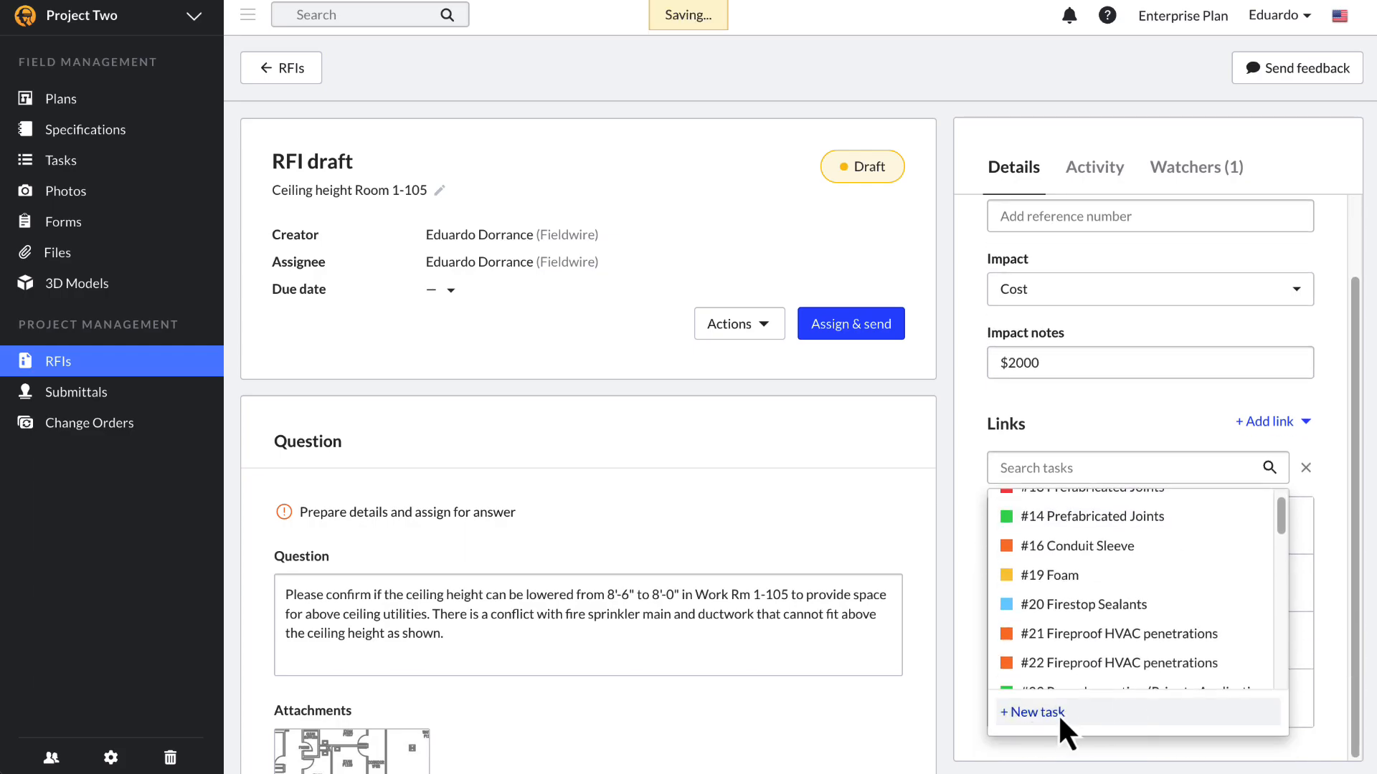
pyautogui.click(1057, 713)
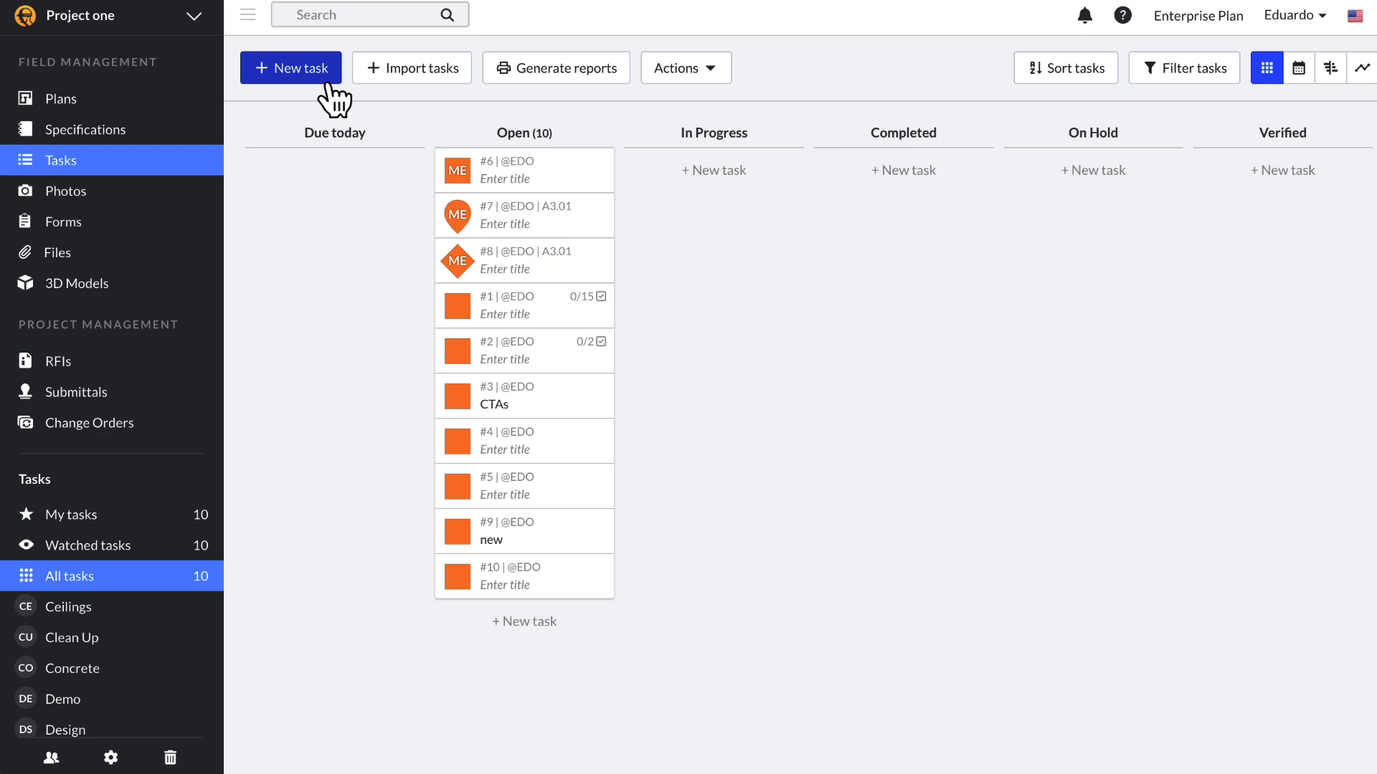
# Step: Paste the copied task data into the bulk import grid, starting at the first Title cell
pyautogui.click(407, 72)
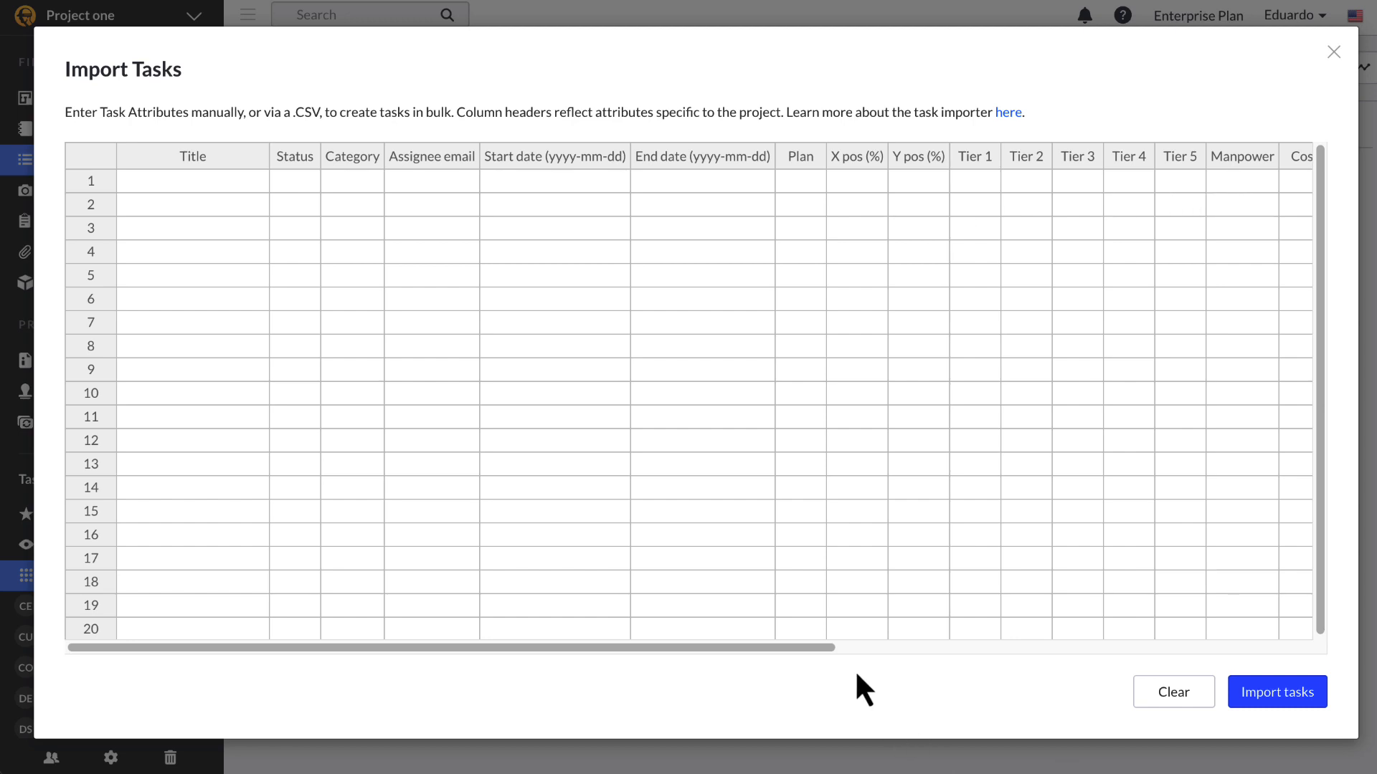
pyautogui.moveTo(819, 649); pyautogui.dragTo(1204, 656)
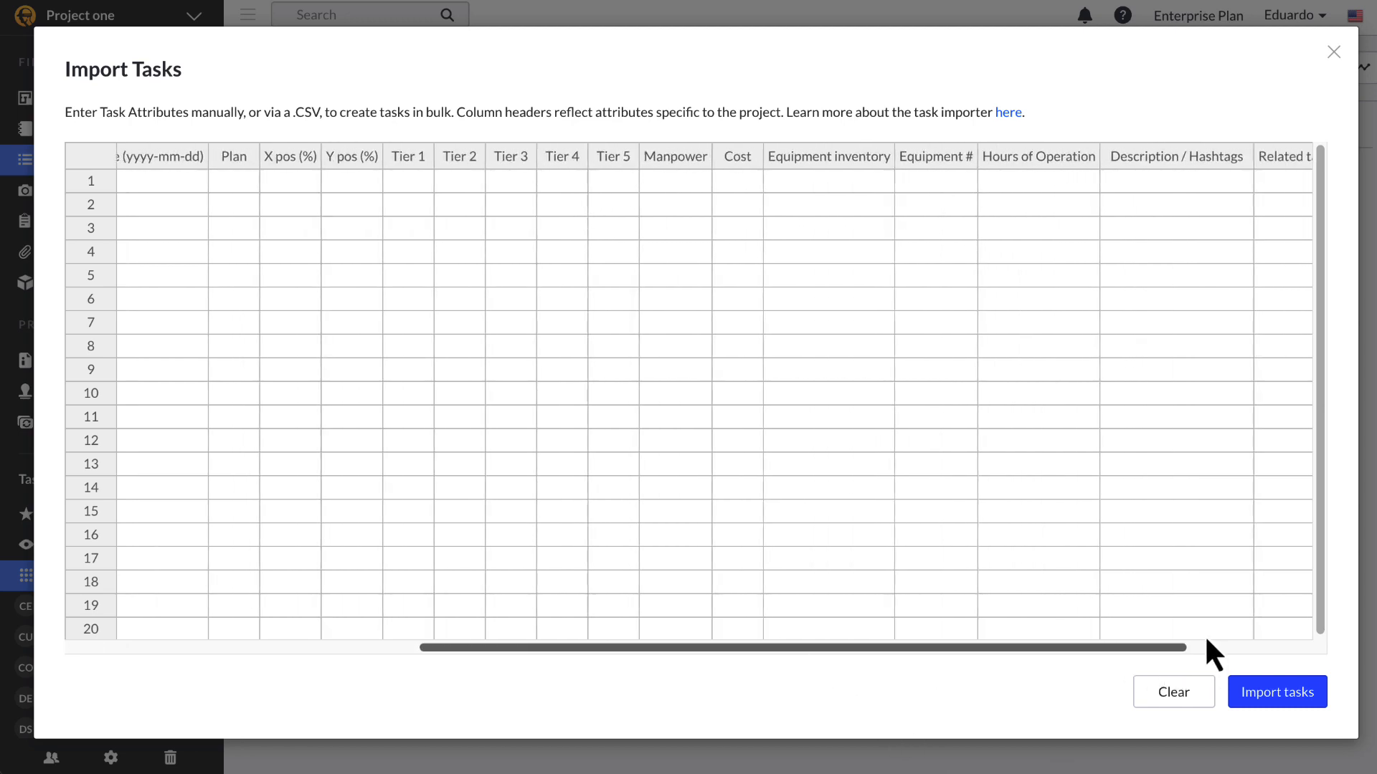
pyautogui.moveTo(799, 156); pyautogui.dragTo(1066, 171)
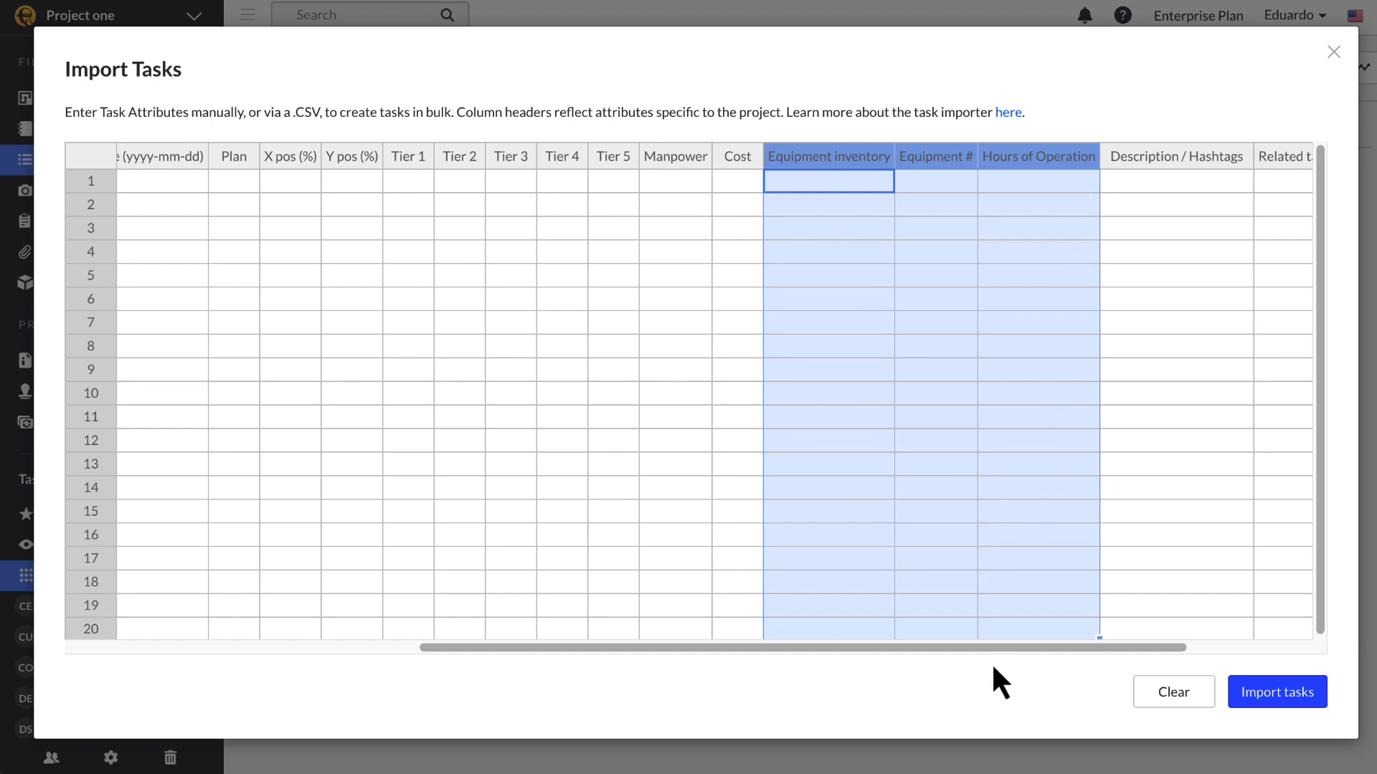
pyautogui.moveTo(987, 652); pyautogui.dragTo(613, 659)
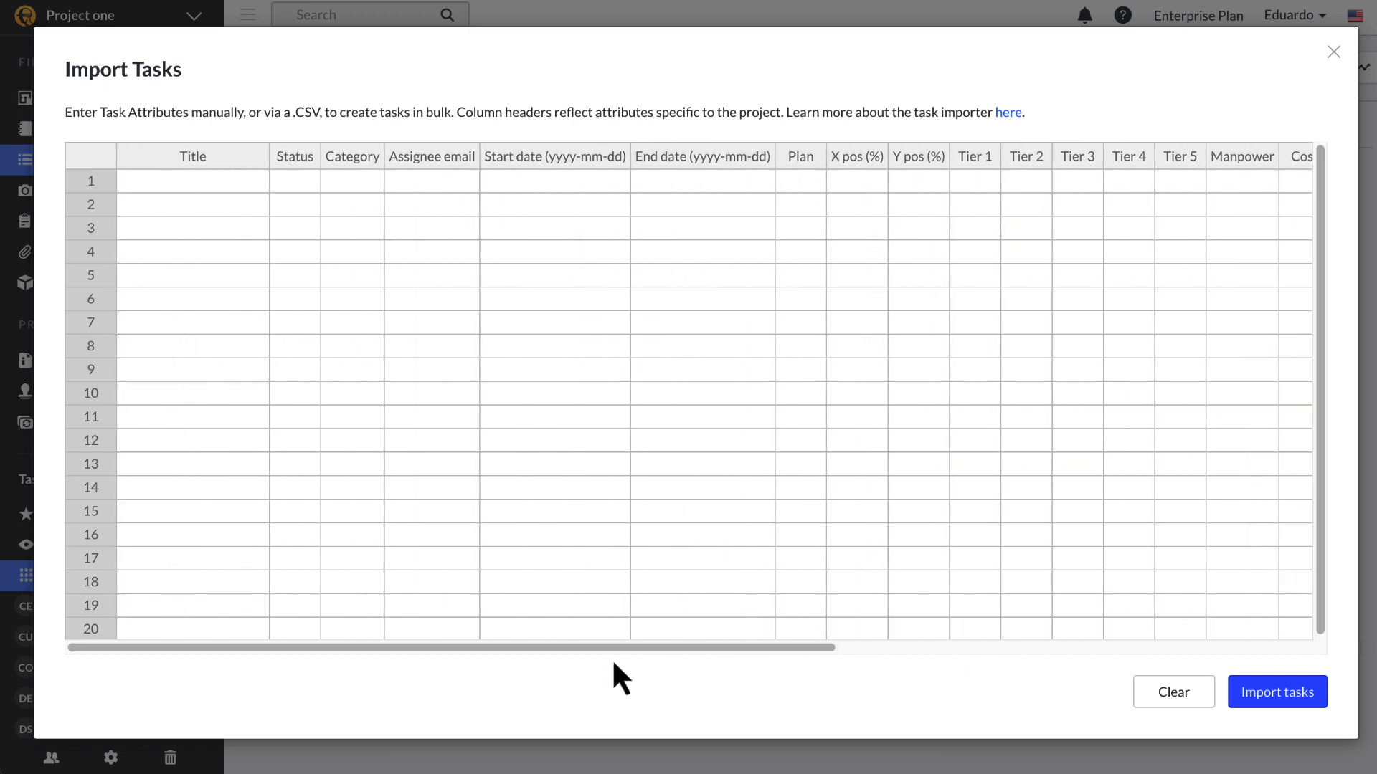
pyautogui.click(218, 175)
pyautogui.press('super+v')
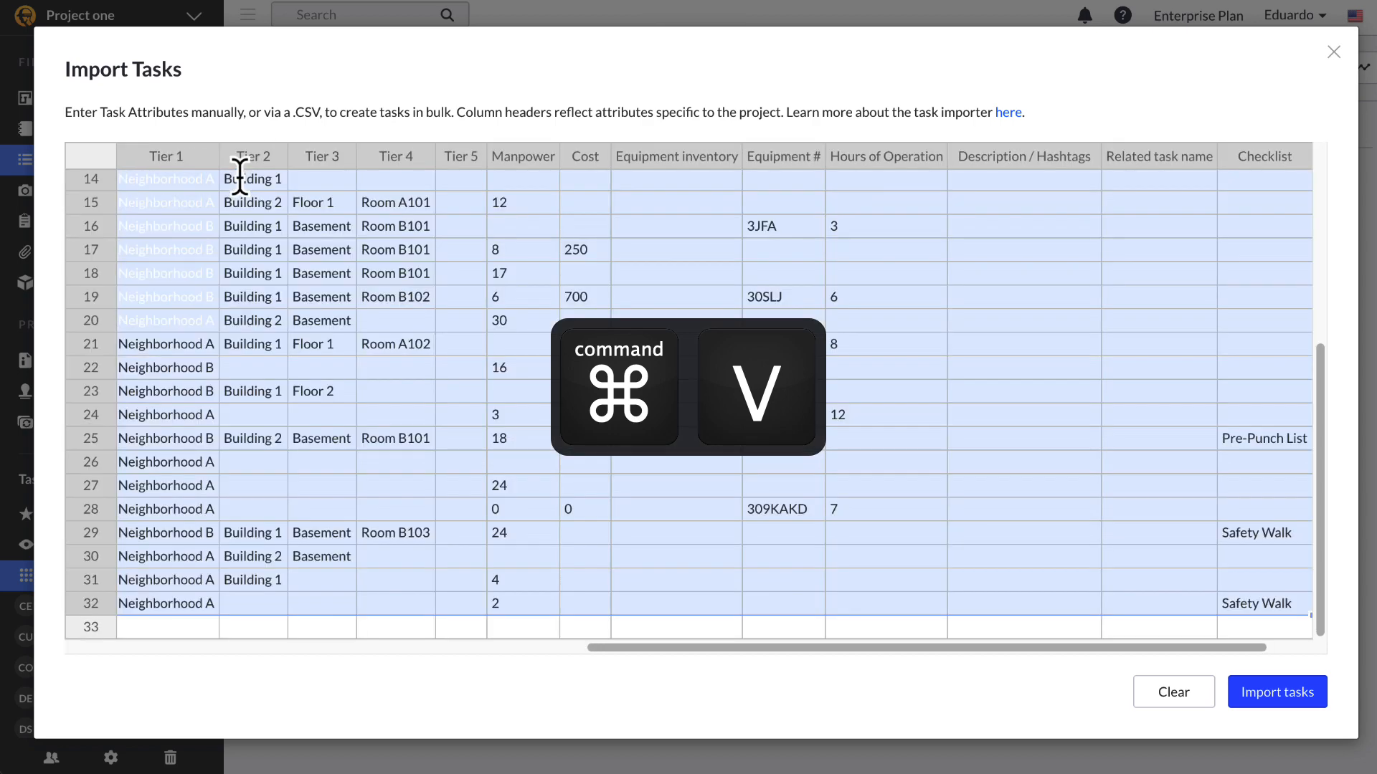
pyautogui.scroll(2, 857, 488)
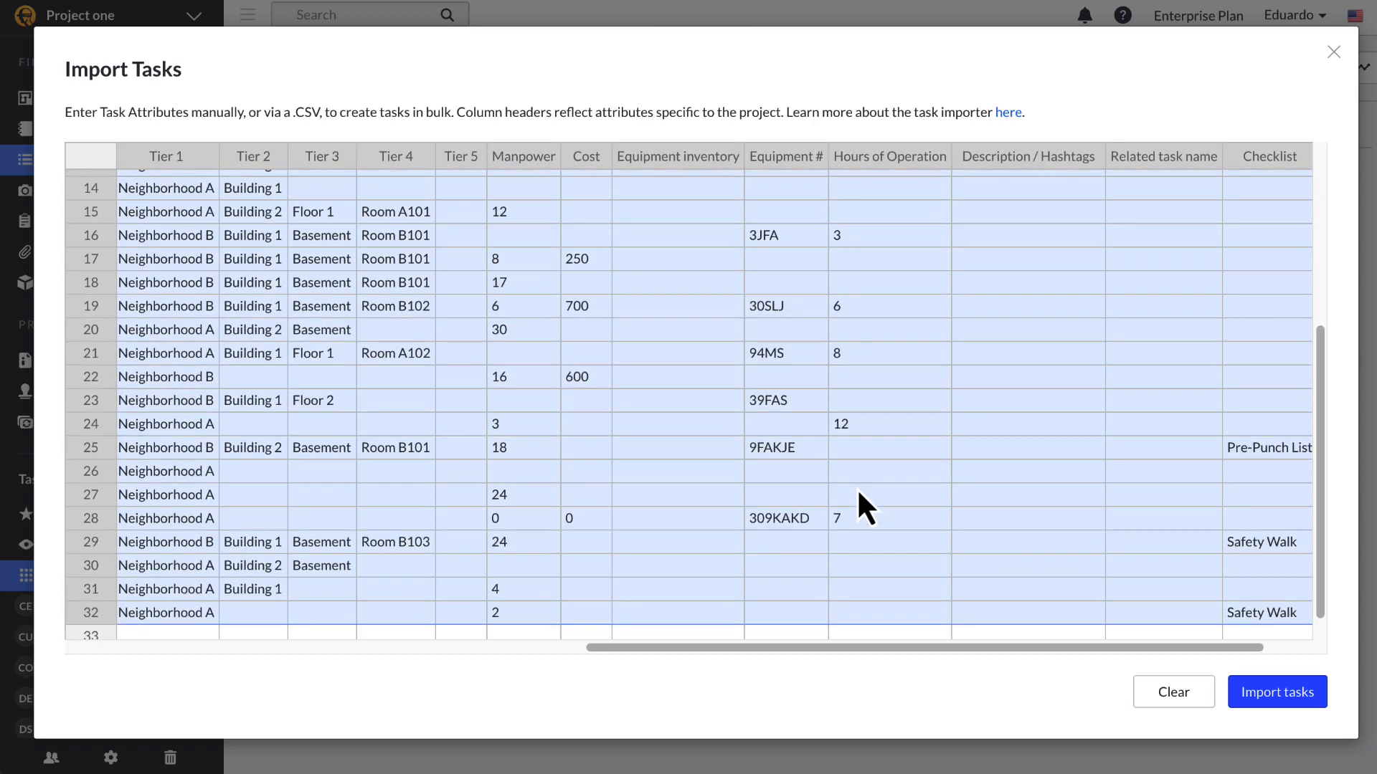
pyautogui.scroll(-2, 855, 487)
pyautogui.scroll(5, 854, 495)
pyautogui.moveTo(823, 648); pyautogui.dragTo(309, 627)
# Step: Correct row 6's plan to A3.03 and import all 32 tasks into the project
pyautogui.click(910, 351)
pyautogui.doubleClick(910, 351)
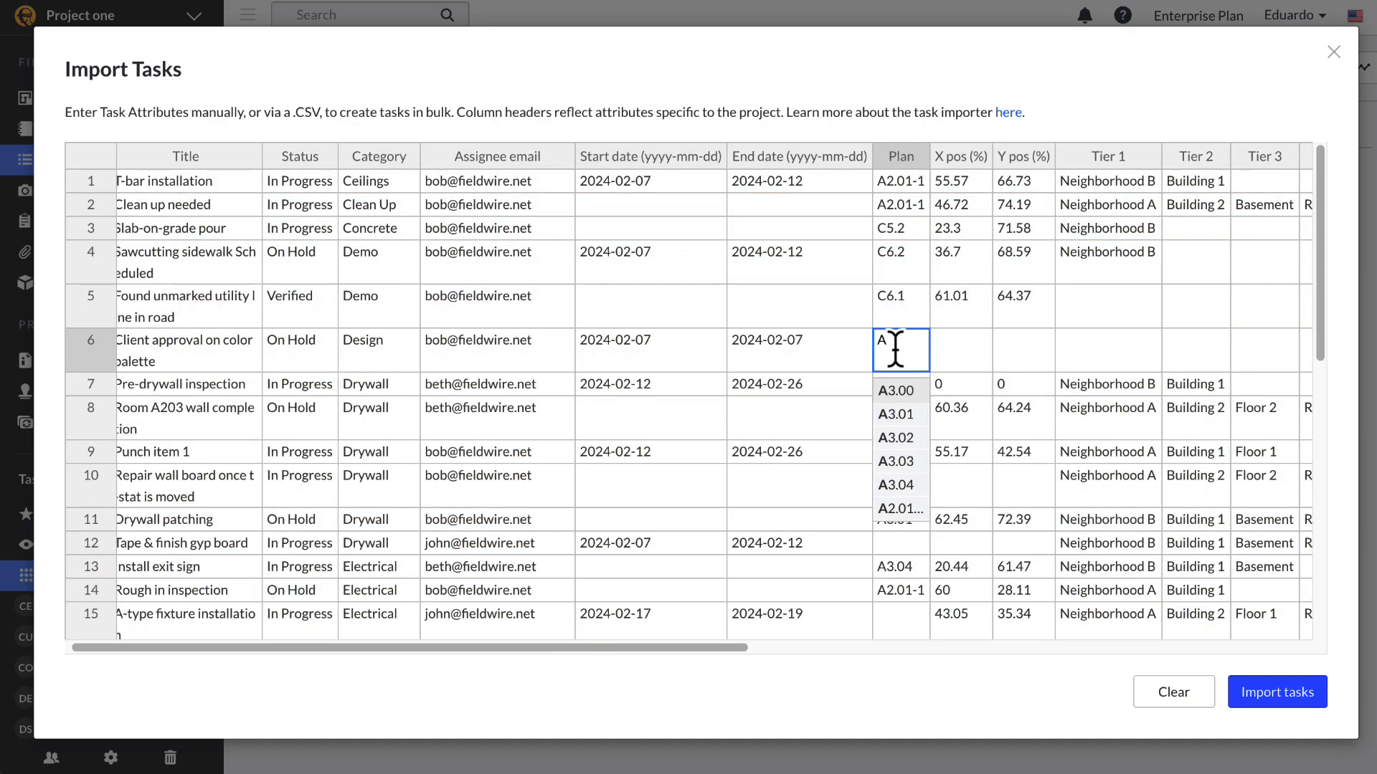
pyautogui.write('A4')
pyautogui.press('Return')
pyautogui.click(924, 350)
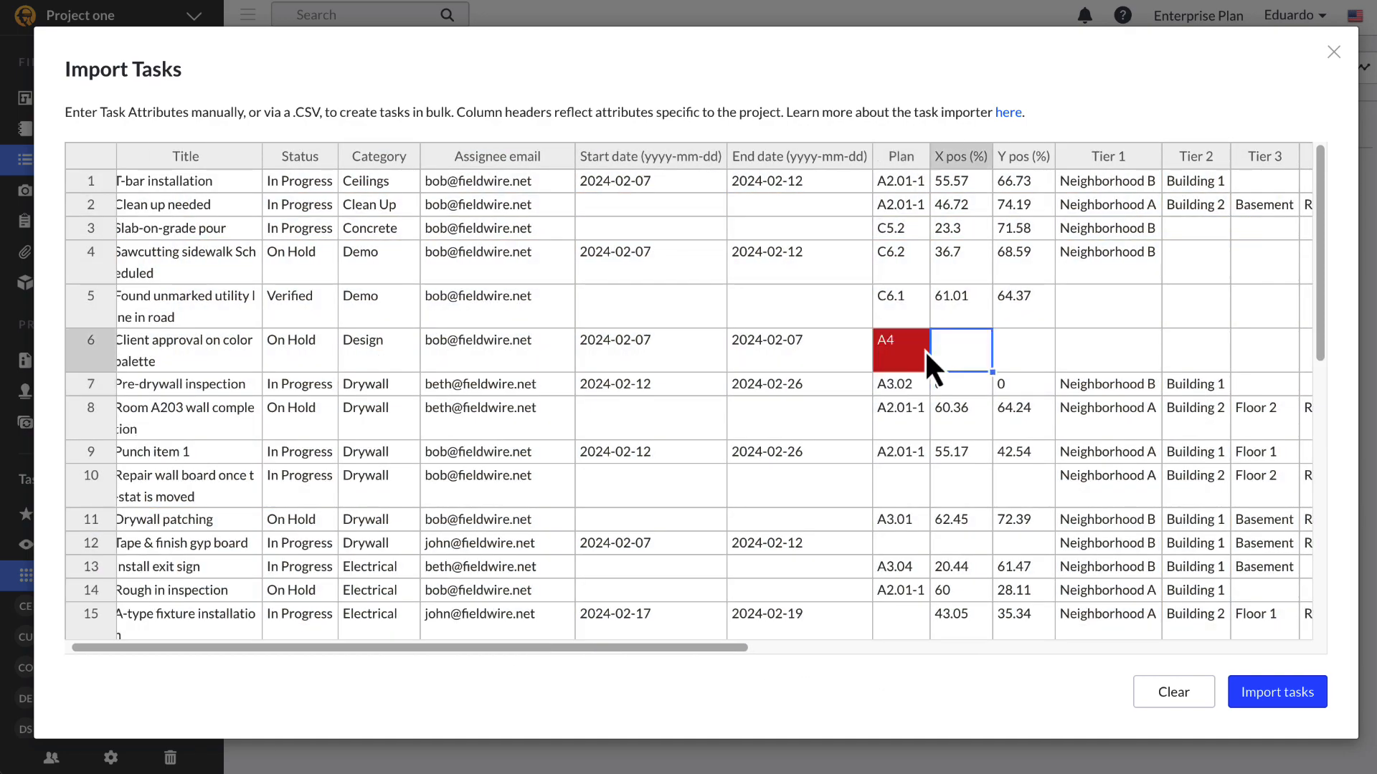
pyautogui.press('Delete')
pyautogui.write('A4')
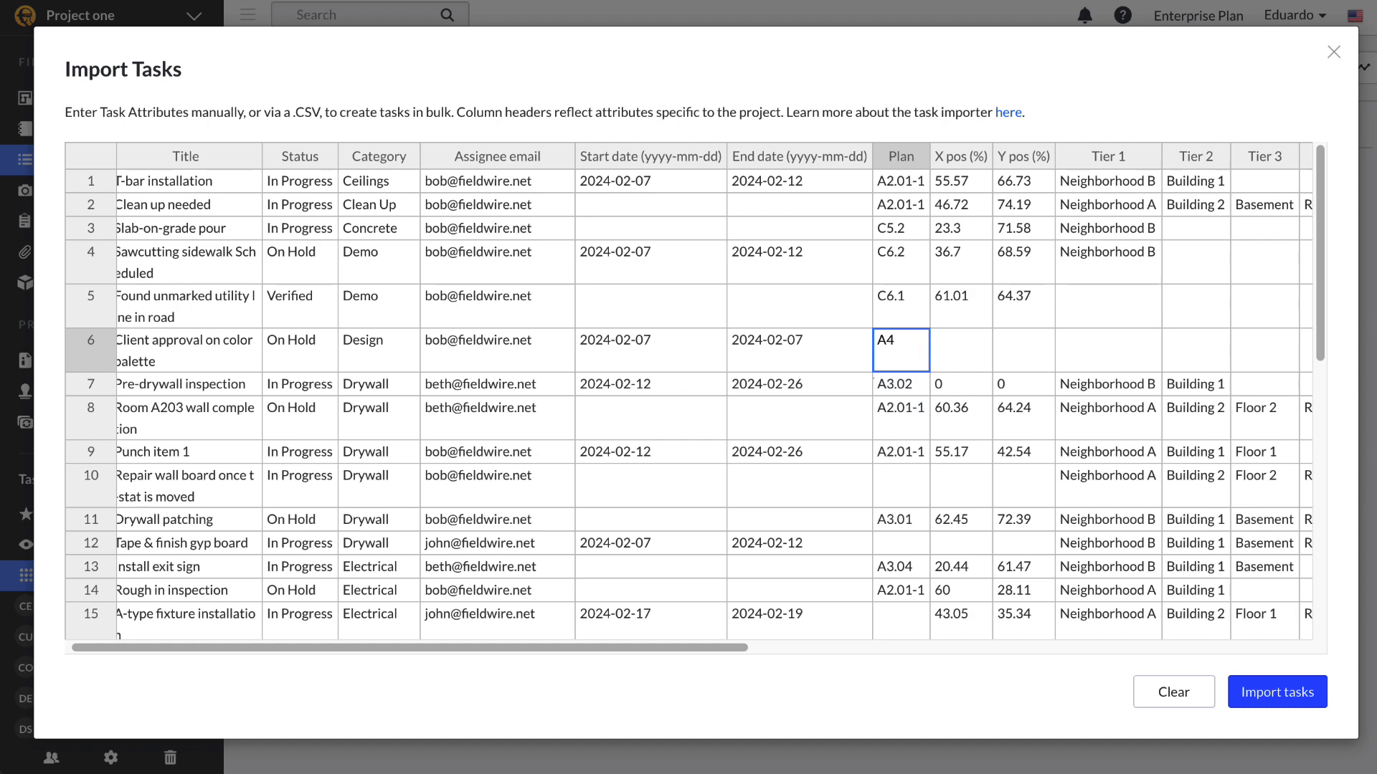
pyautogui.click(1196, 384)
pyautogui.click(1262, 690)
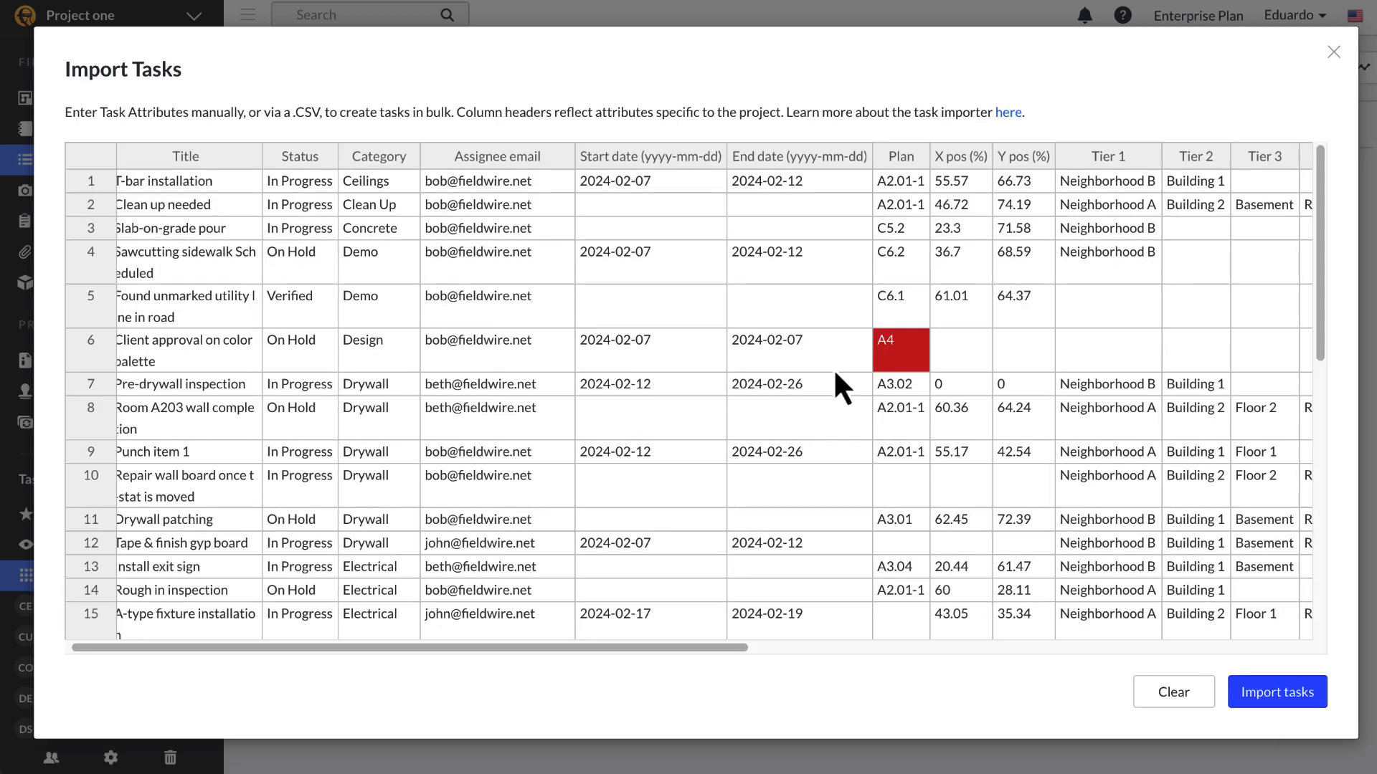
pyautogui.doubleClick(897, 345)
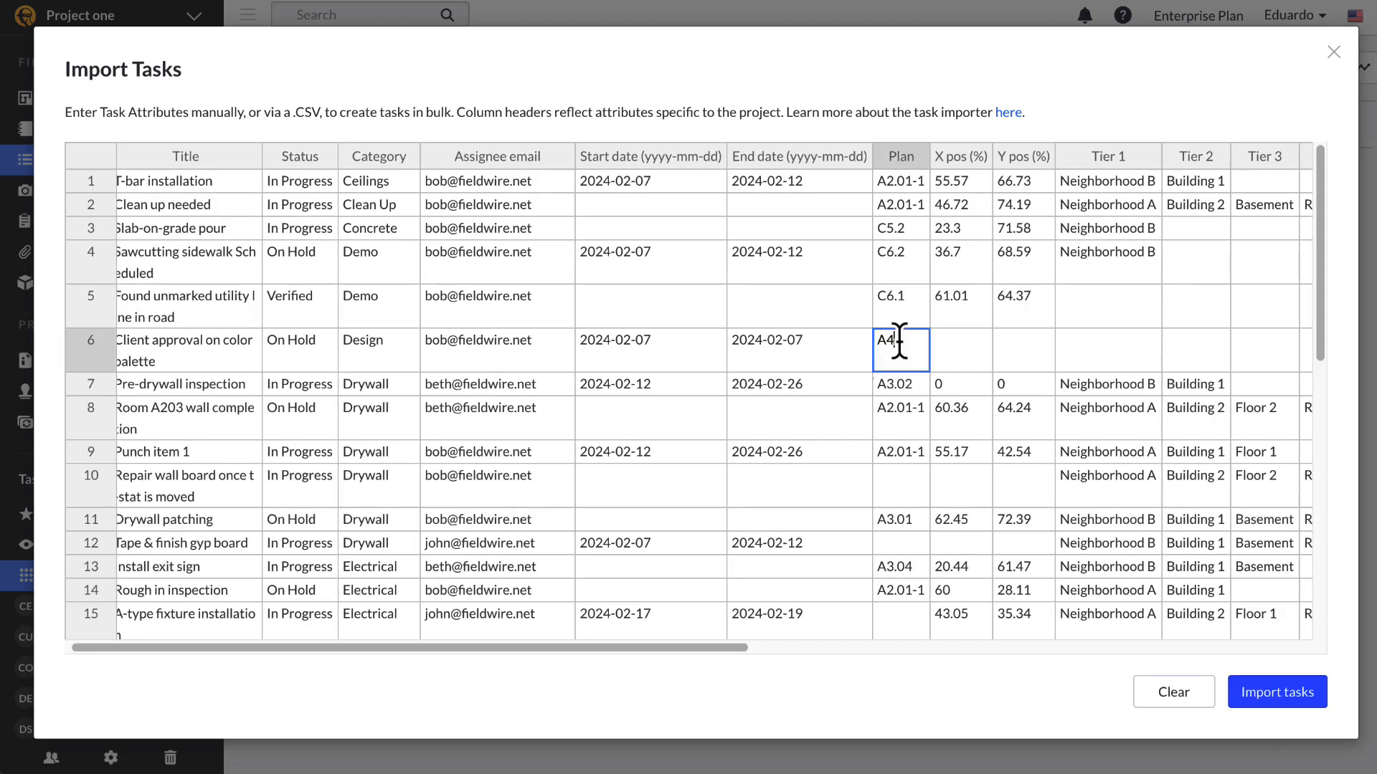
pyautogui.press('BackSpace')
pyautogui.click(909, 467)
pyautogui.hscroll(2, 908, 469)
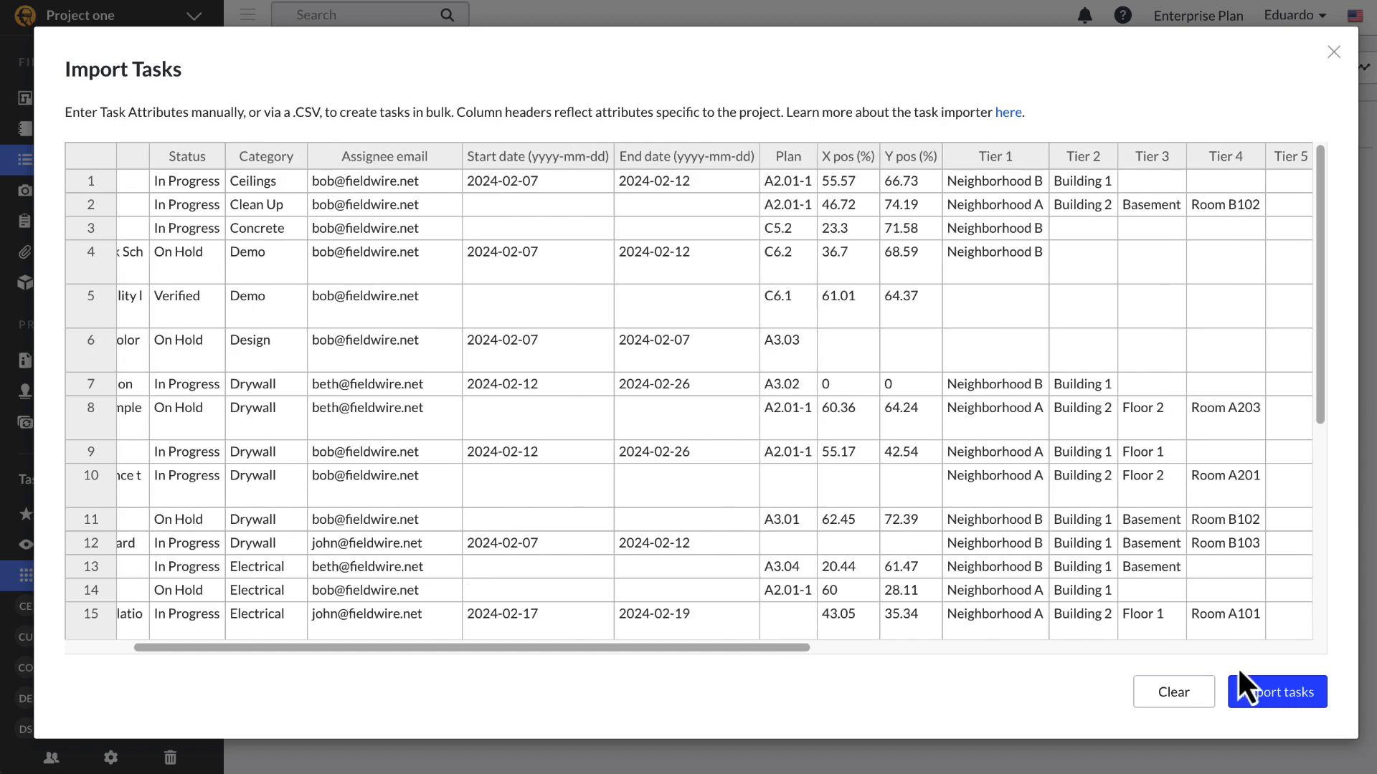
pyautogui.click(1268, 693)
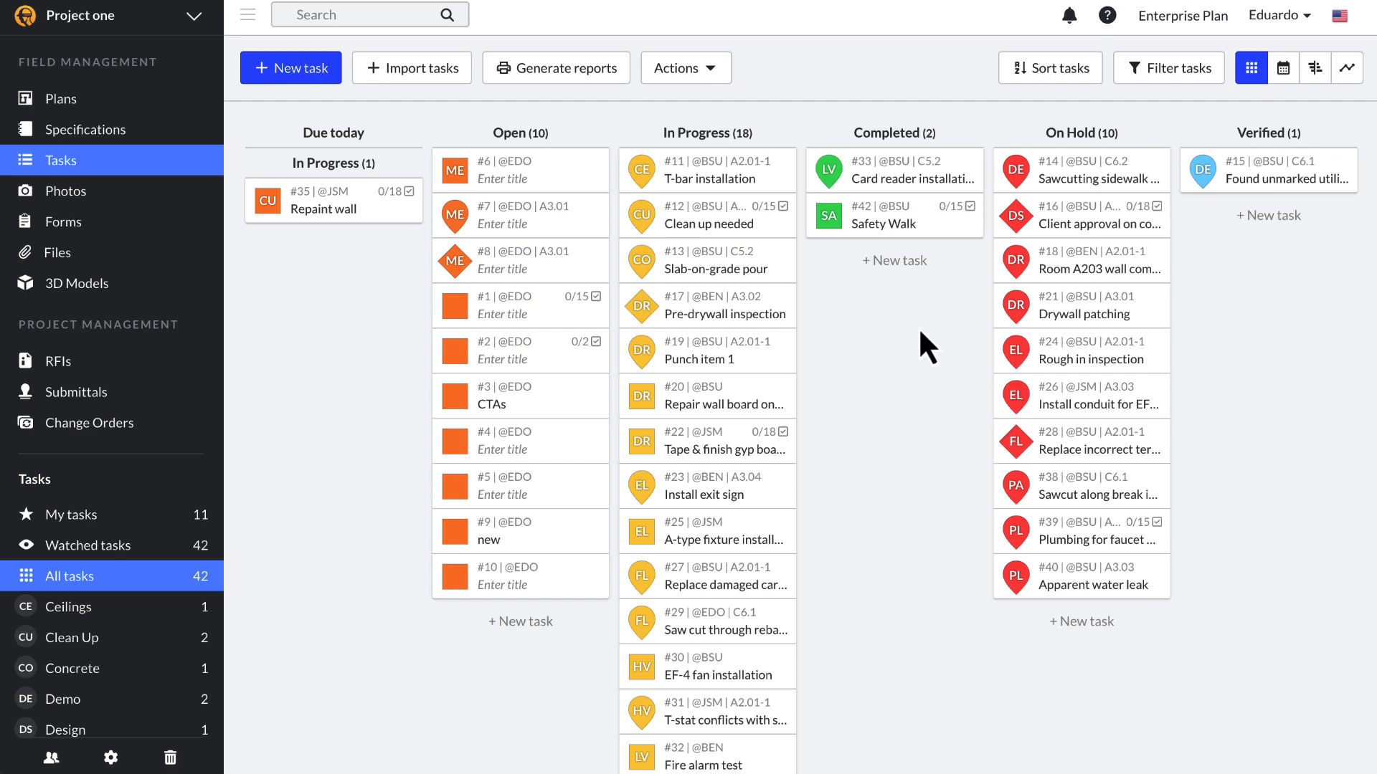
# Step: Compare the tasks in calendar, Gantt, chart and status board views
pyautogui.click(1283, 68)
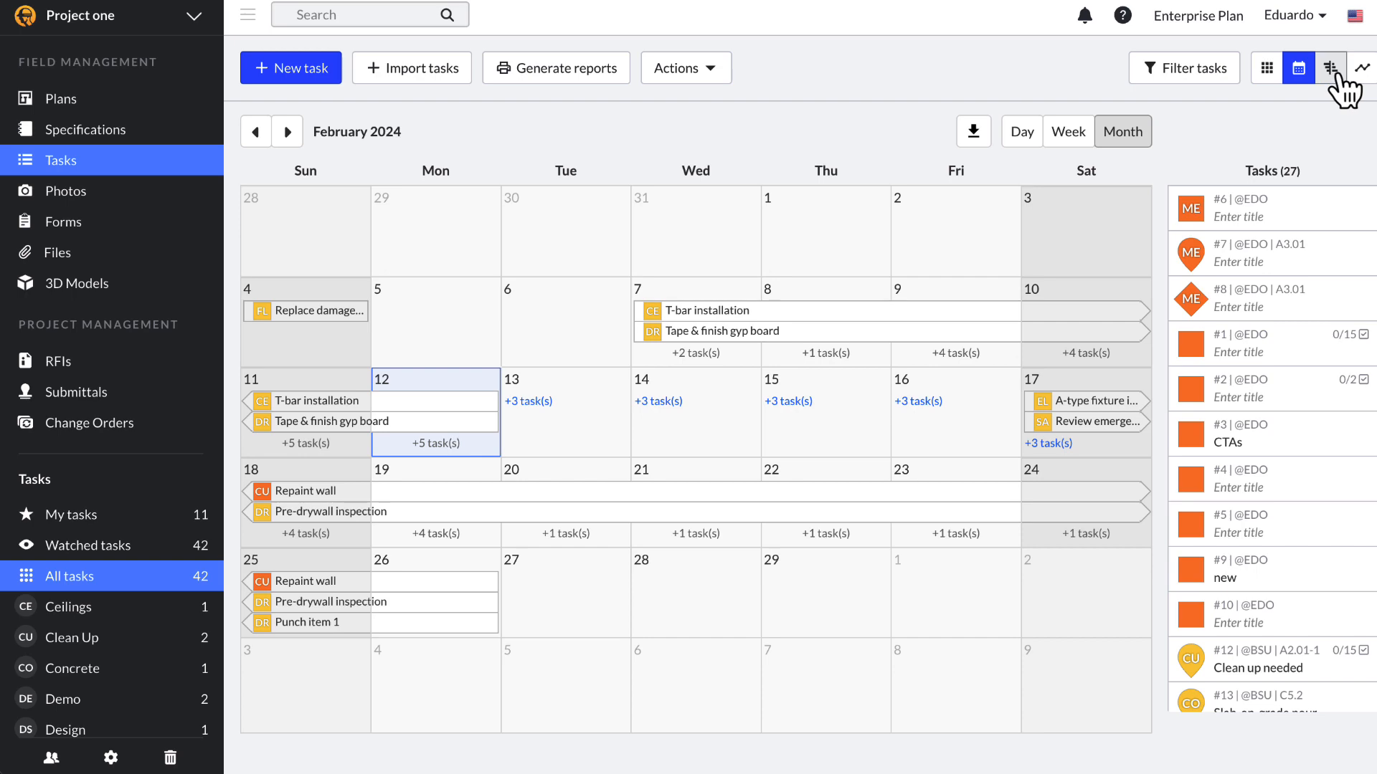
pyautogui.click(1332, 70)
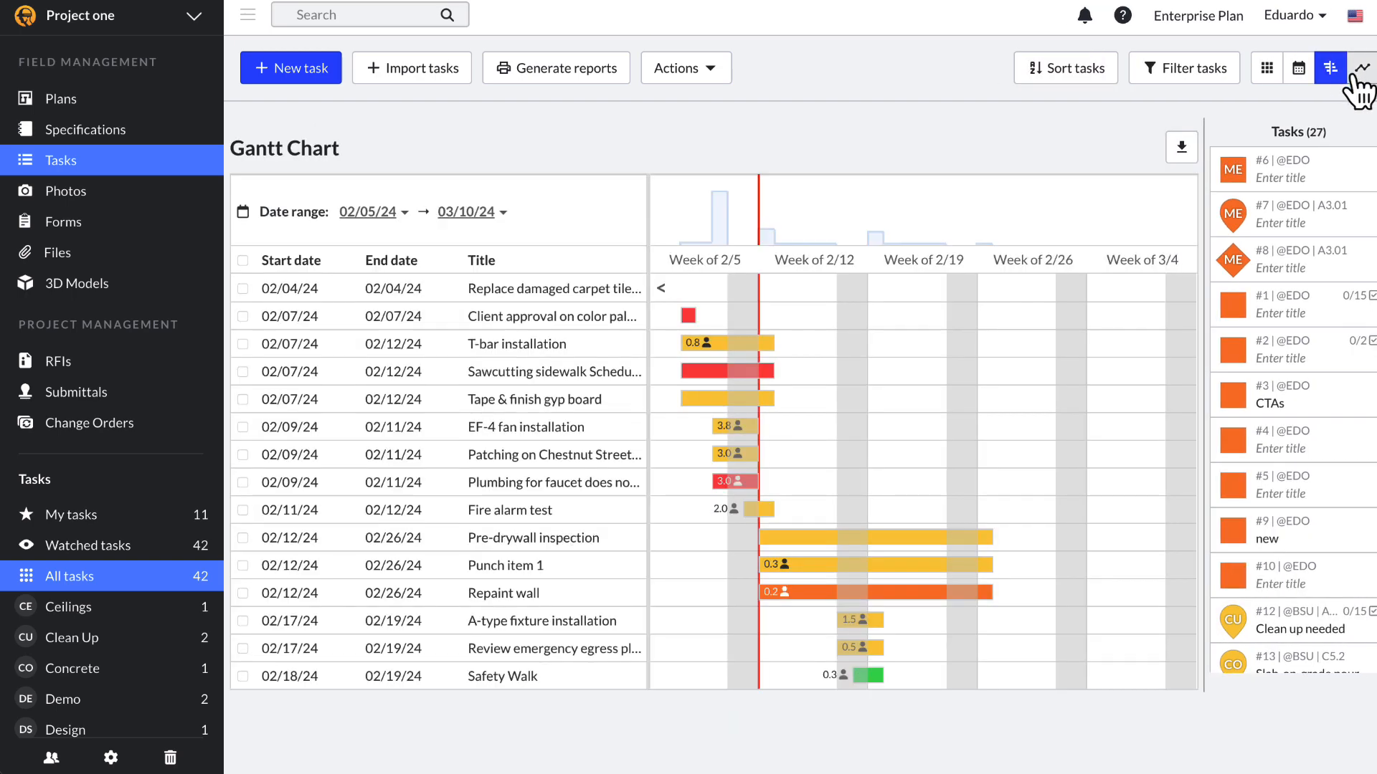
pyautogui.click(1358, 74)
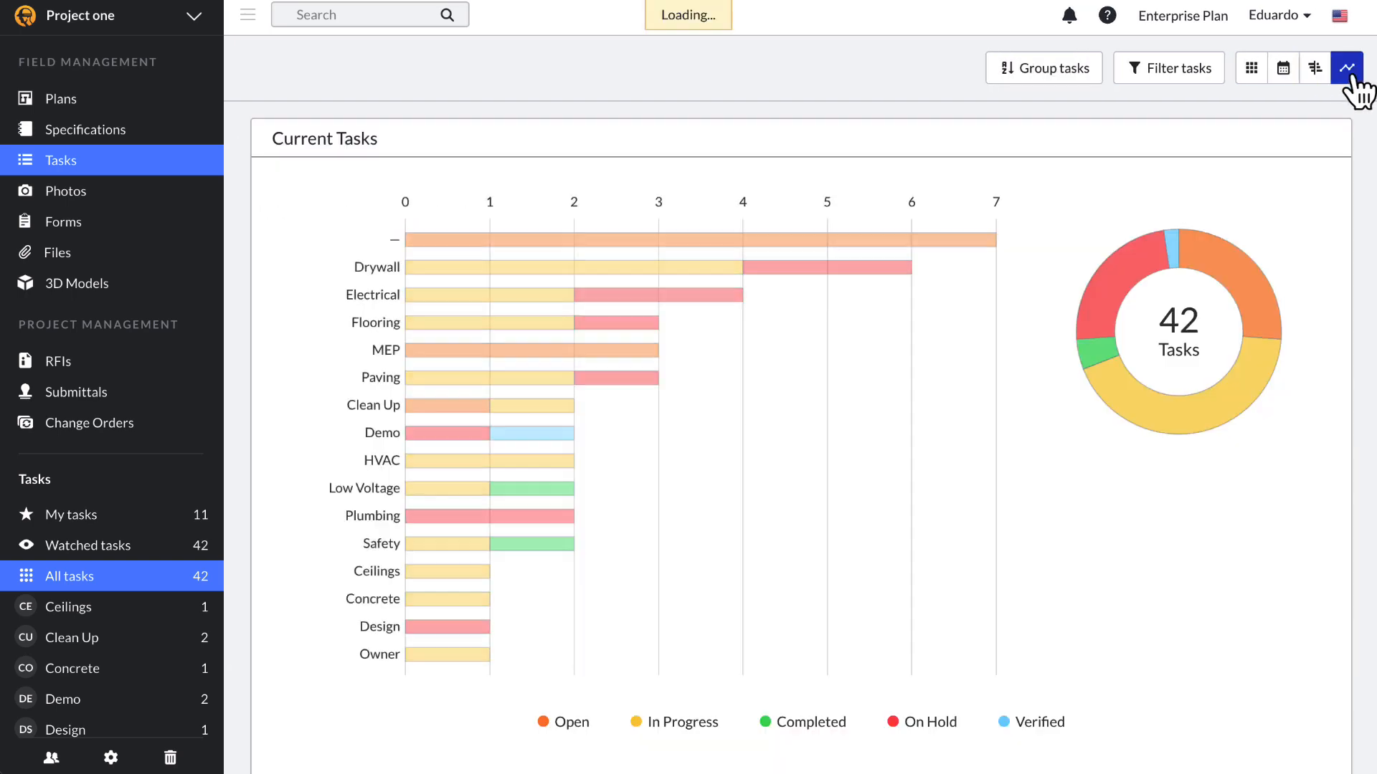
pyautogui.click(1261, 75)
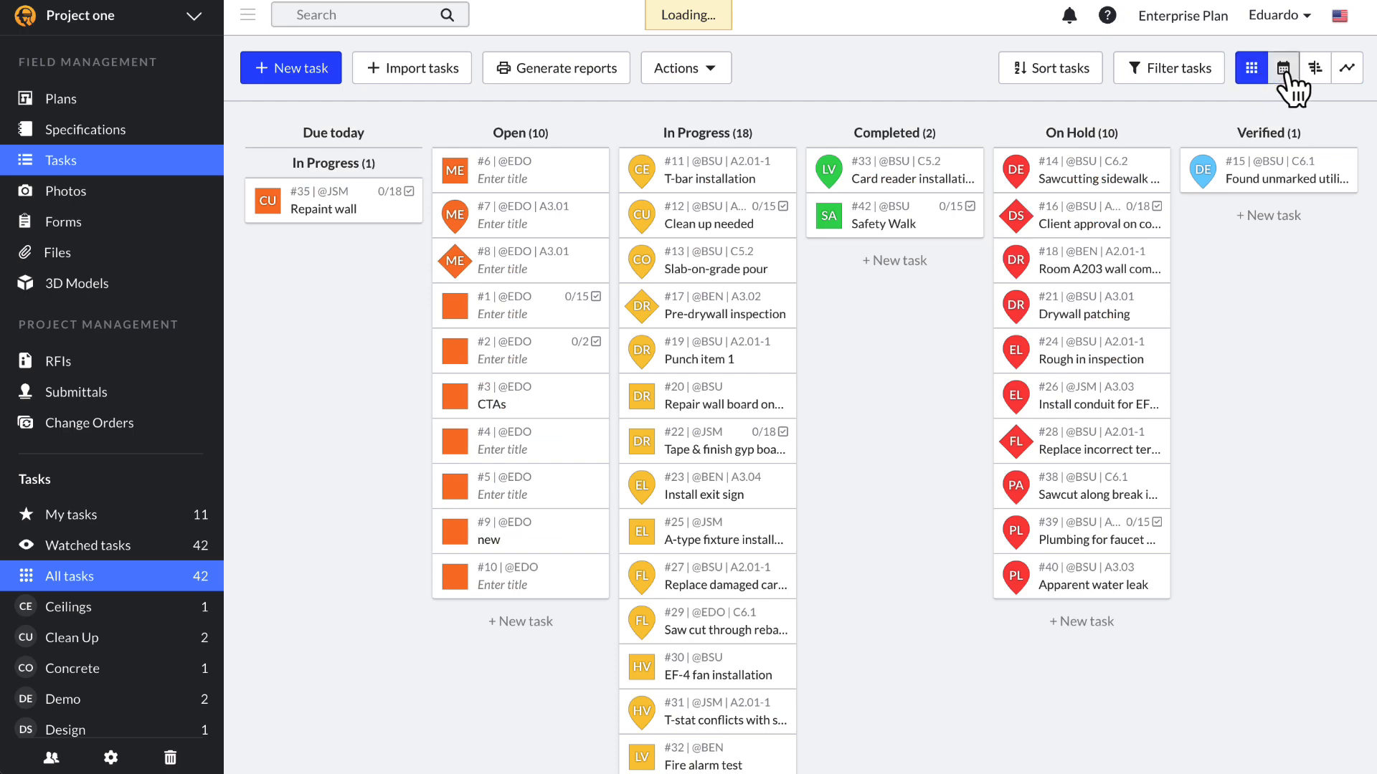
pyautogui.click(1285, 71)
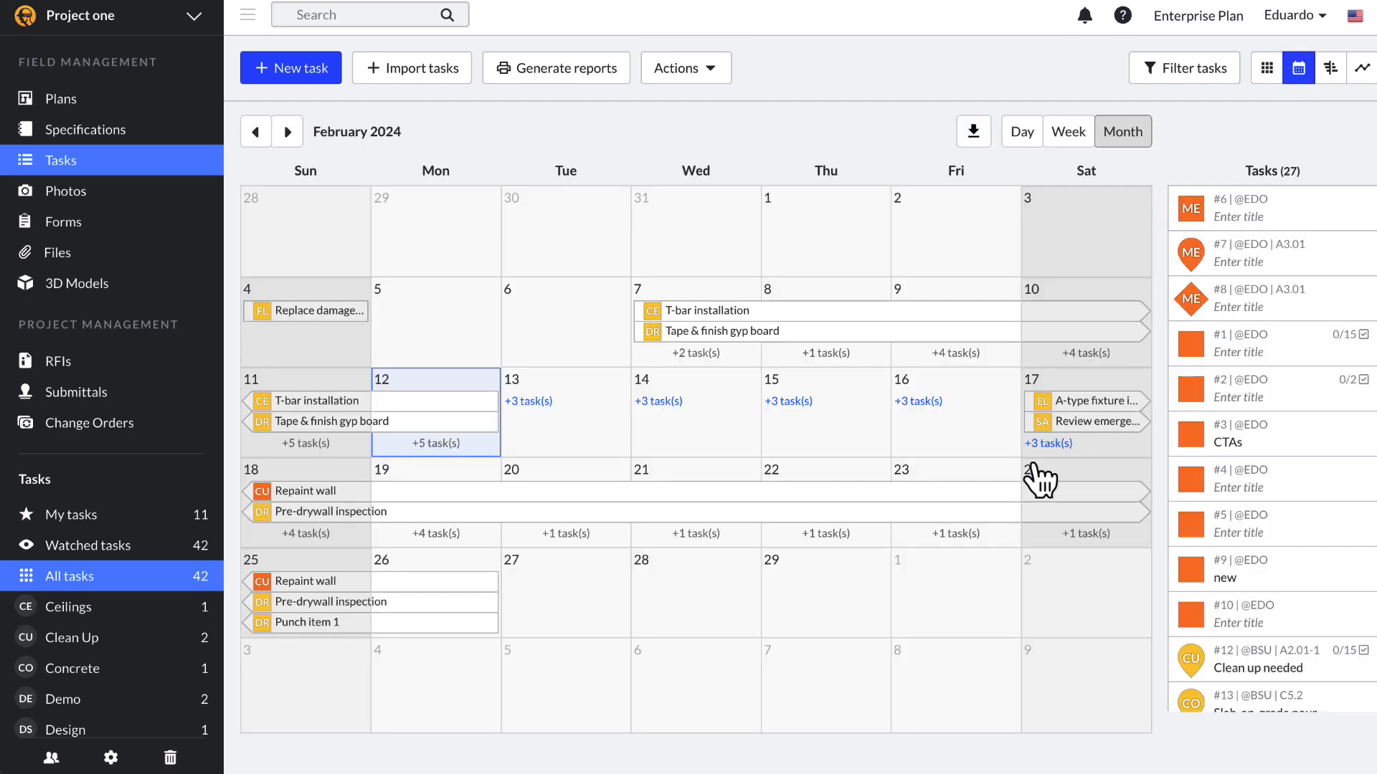
# Step: In the February month calendar, move Repaint wall to span February 15–29
pyautogui.click(1074, 135)
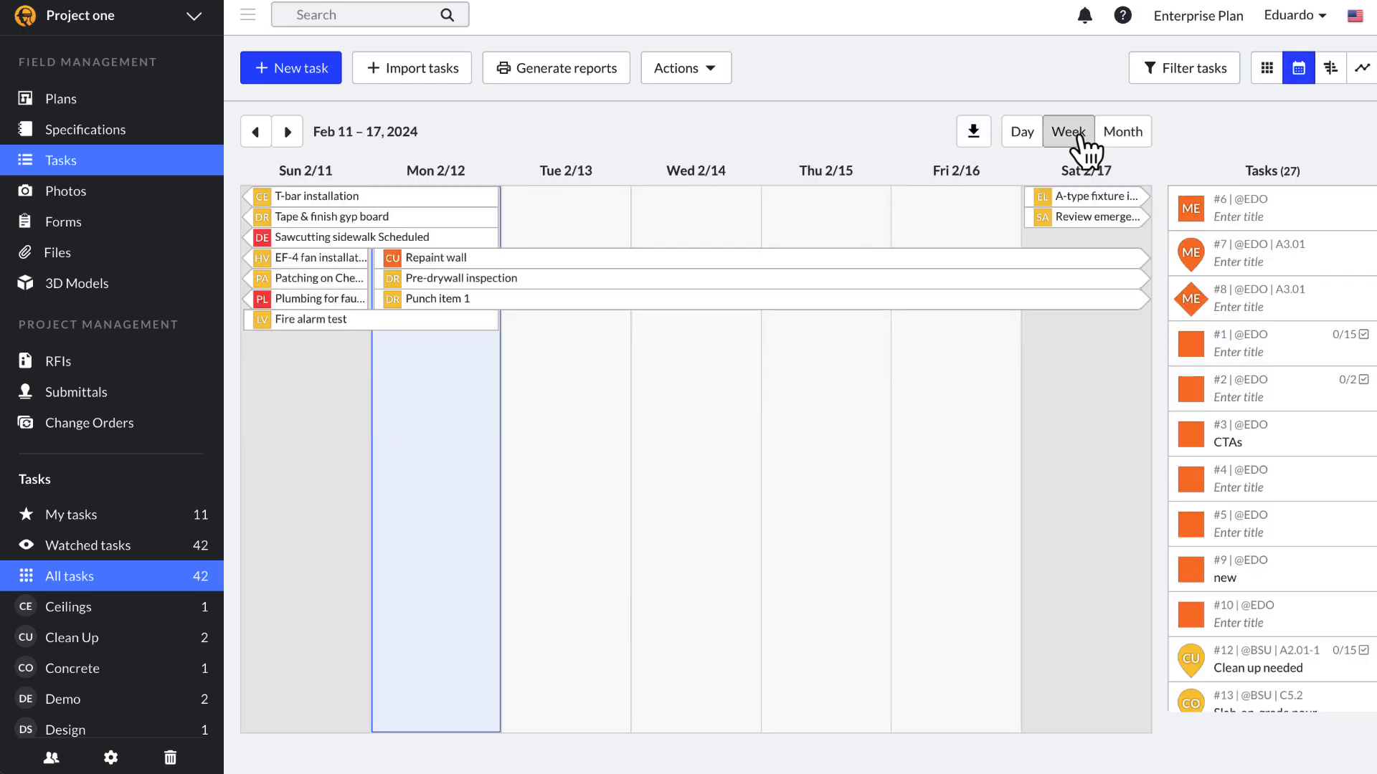
pyautogui.click(1123, 131)
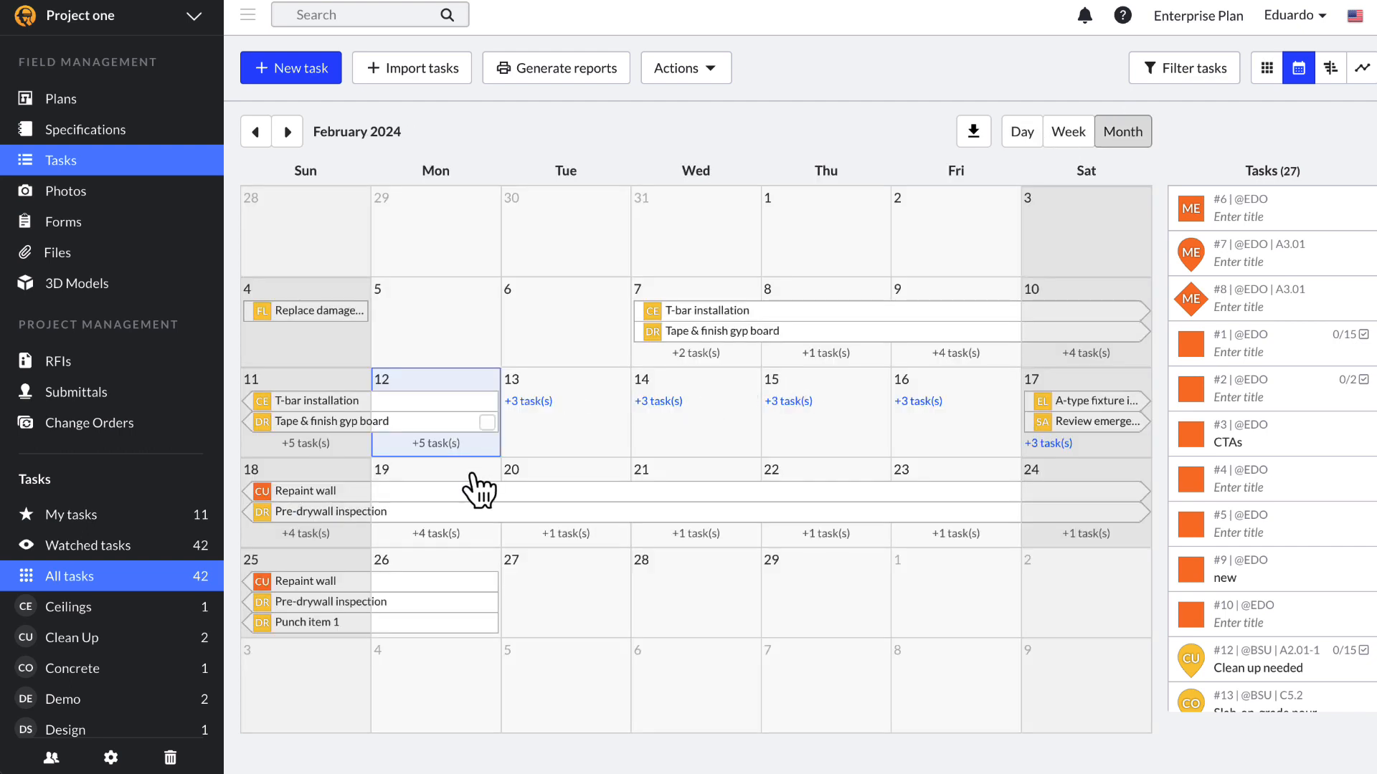
pyautogui.moveTo(460, 586); pyautogui.dragTo(875, 590)
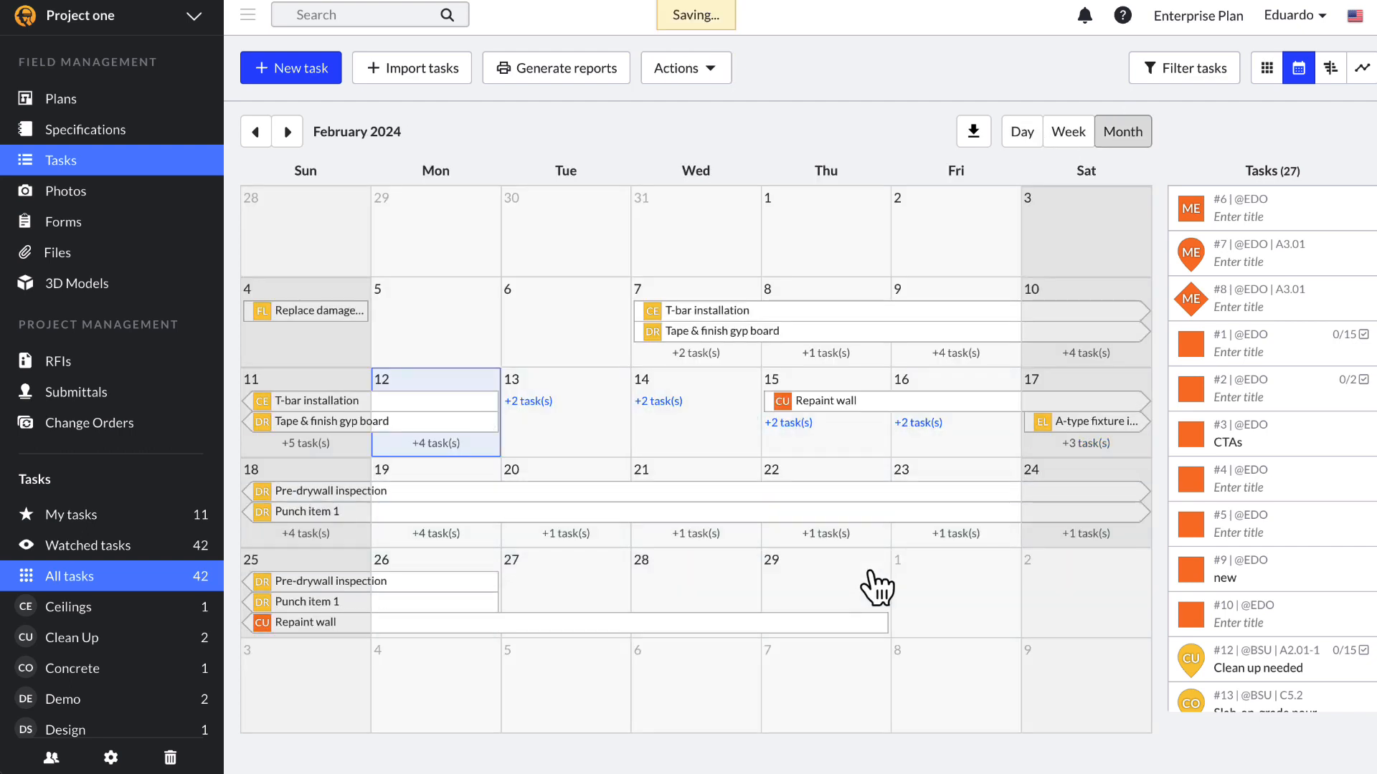
# Step: In Gantt view, move T-bar installation to 02/25–03/01 and push EF-4 fan installation later
pyautogui.click(1342, 51)
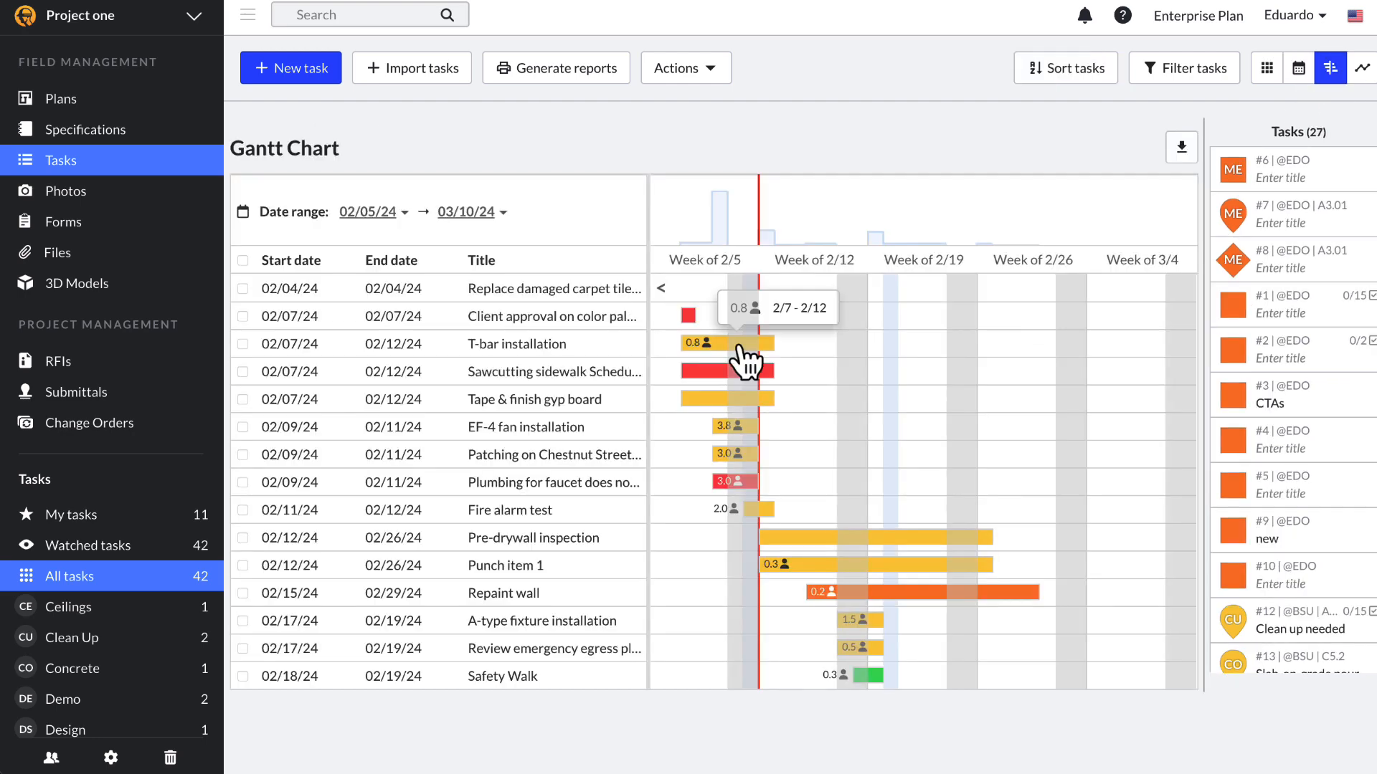
pyautogui.moveTo(821, 362); pyautogui.dragTo(1039, 360)
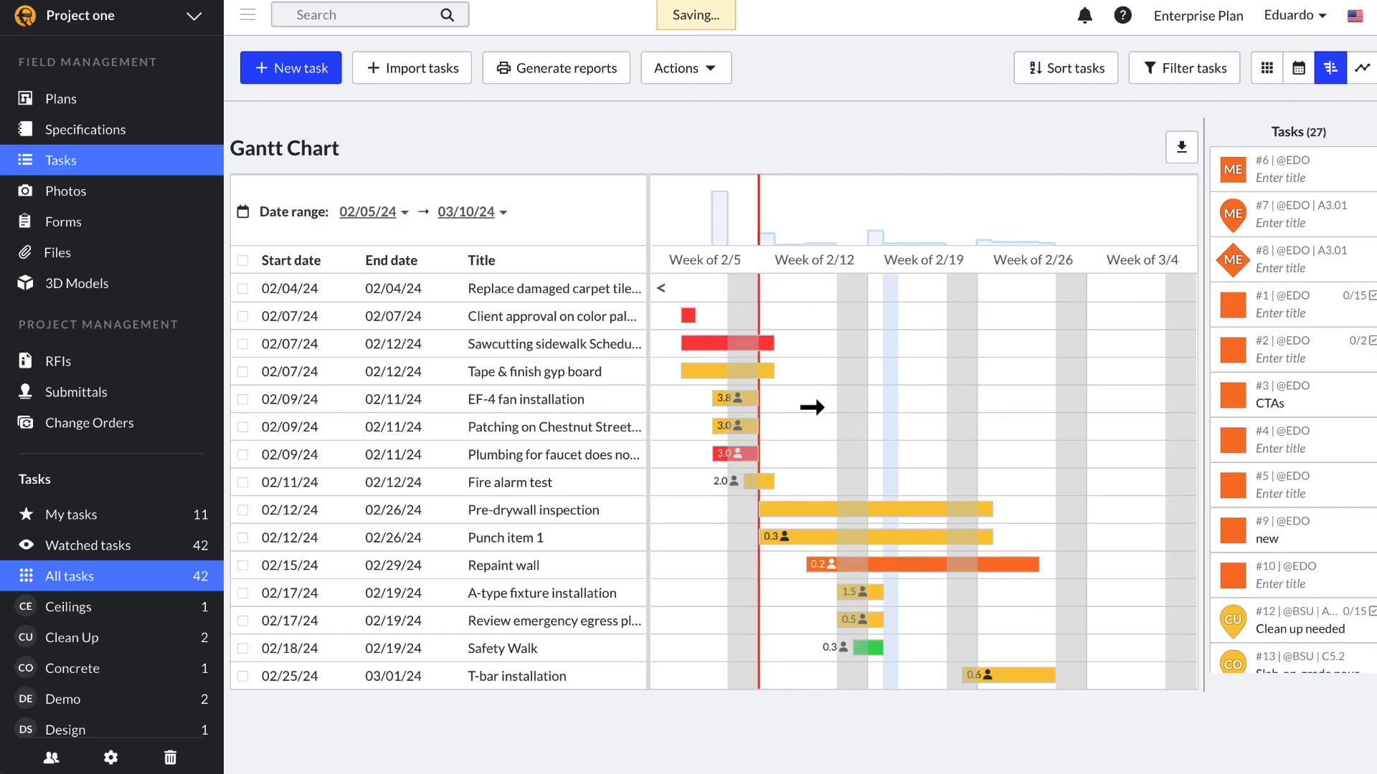
pyautogui.moveTo(728, 403); pyautogui.dragTo(779, 401)
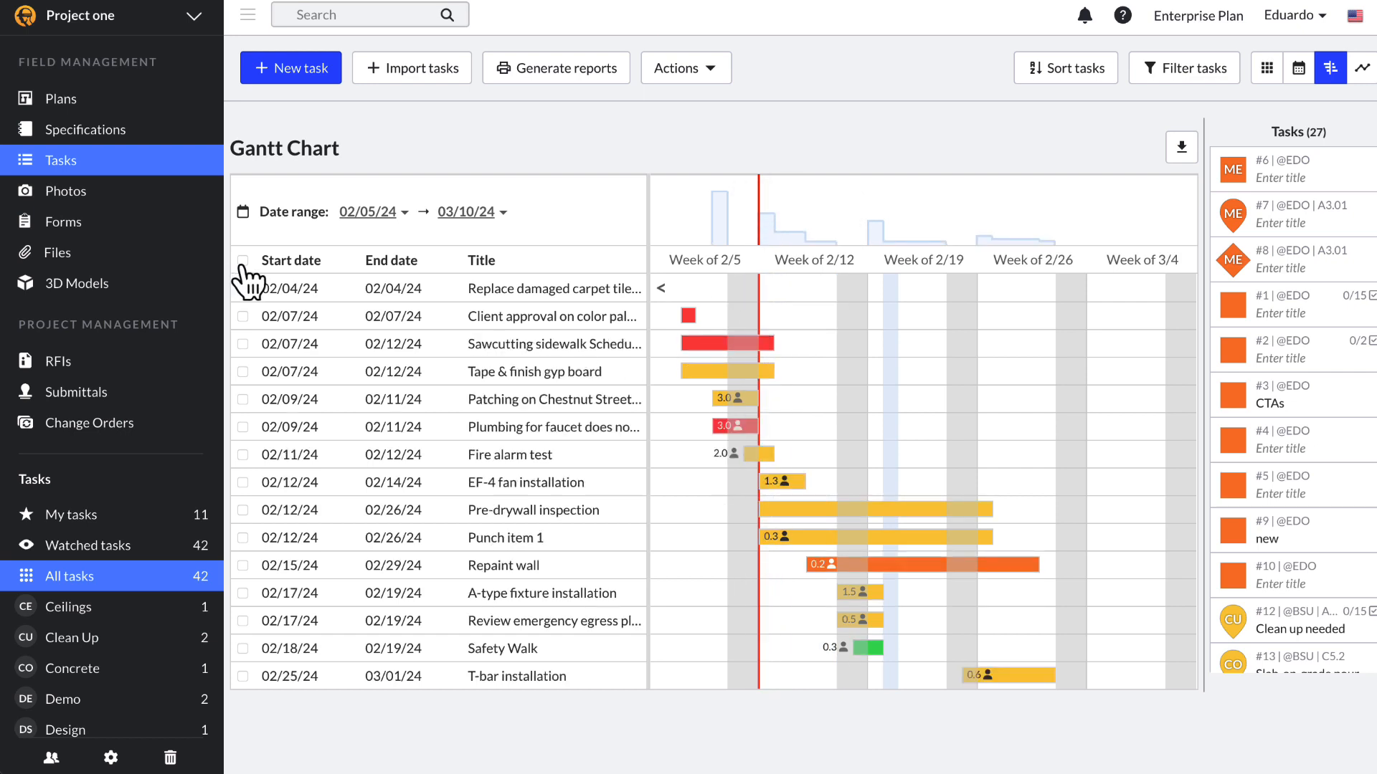
# Step: Shift all 15 tasks 10 days forward; confirm Pre-drywall inspection now runs 2/22–3/7
pyautogui.click(242, 264)
pyautogui.click(674, 74)
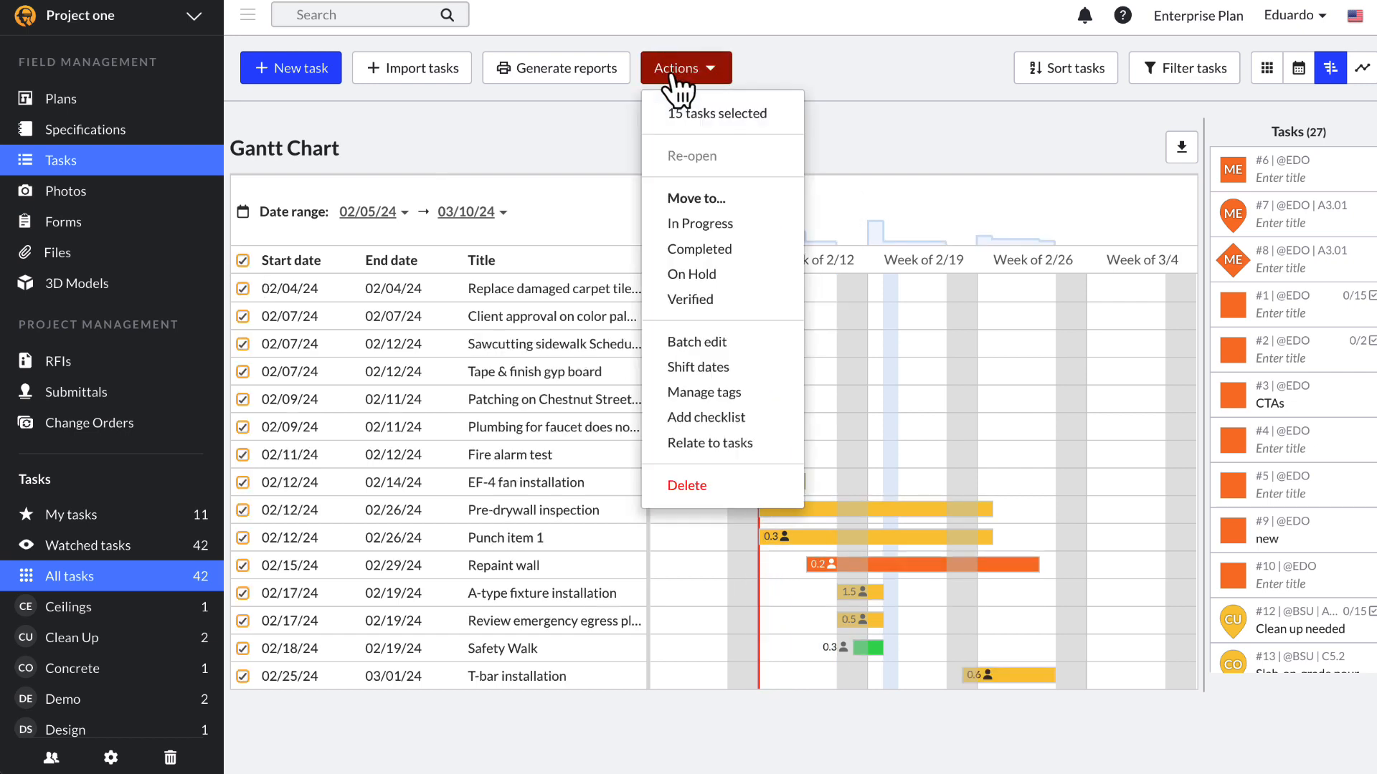
pyautogui.moveTo(717, 409)
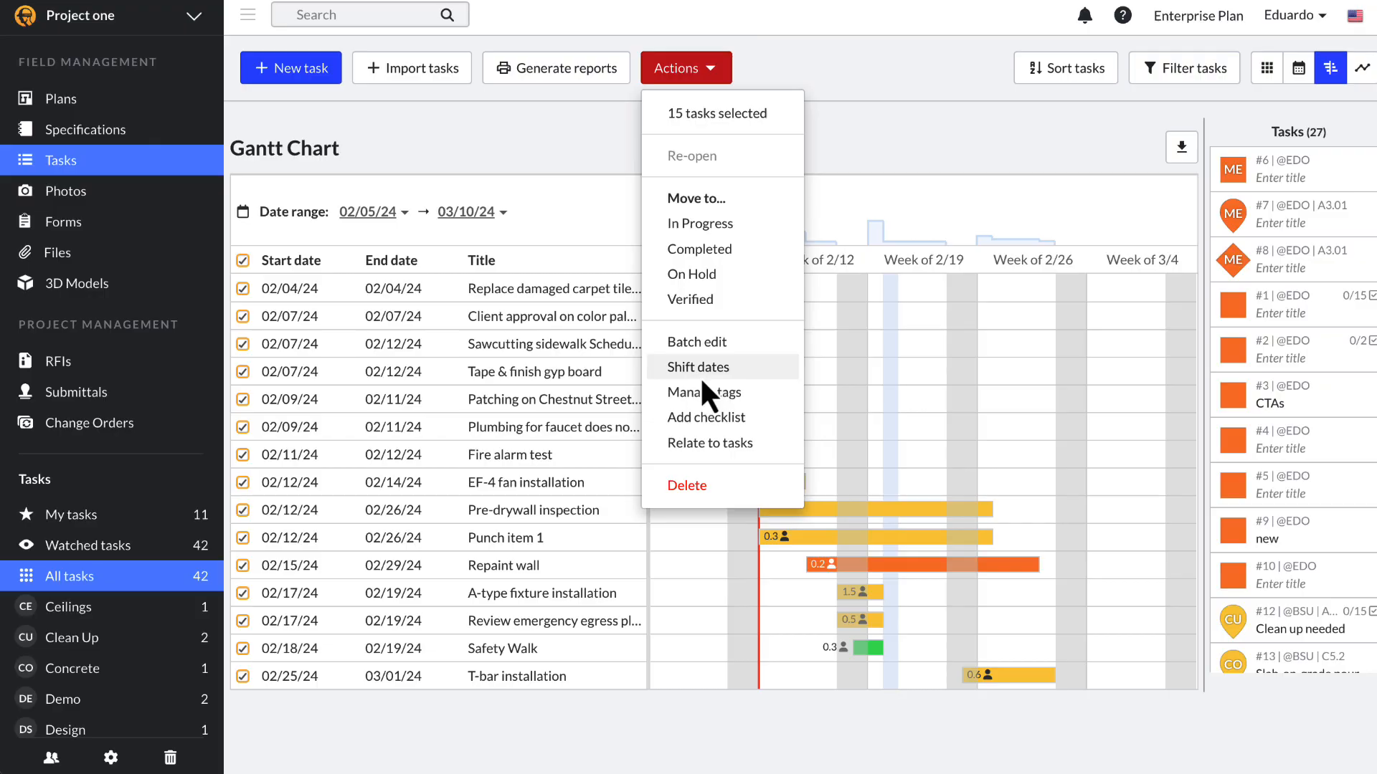
pyautogui.click(700, 373)
pyautogui.click(433, 160)
pyautogui.write('10')
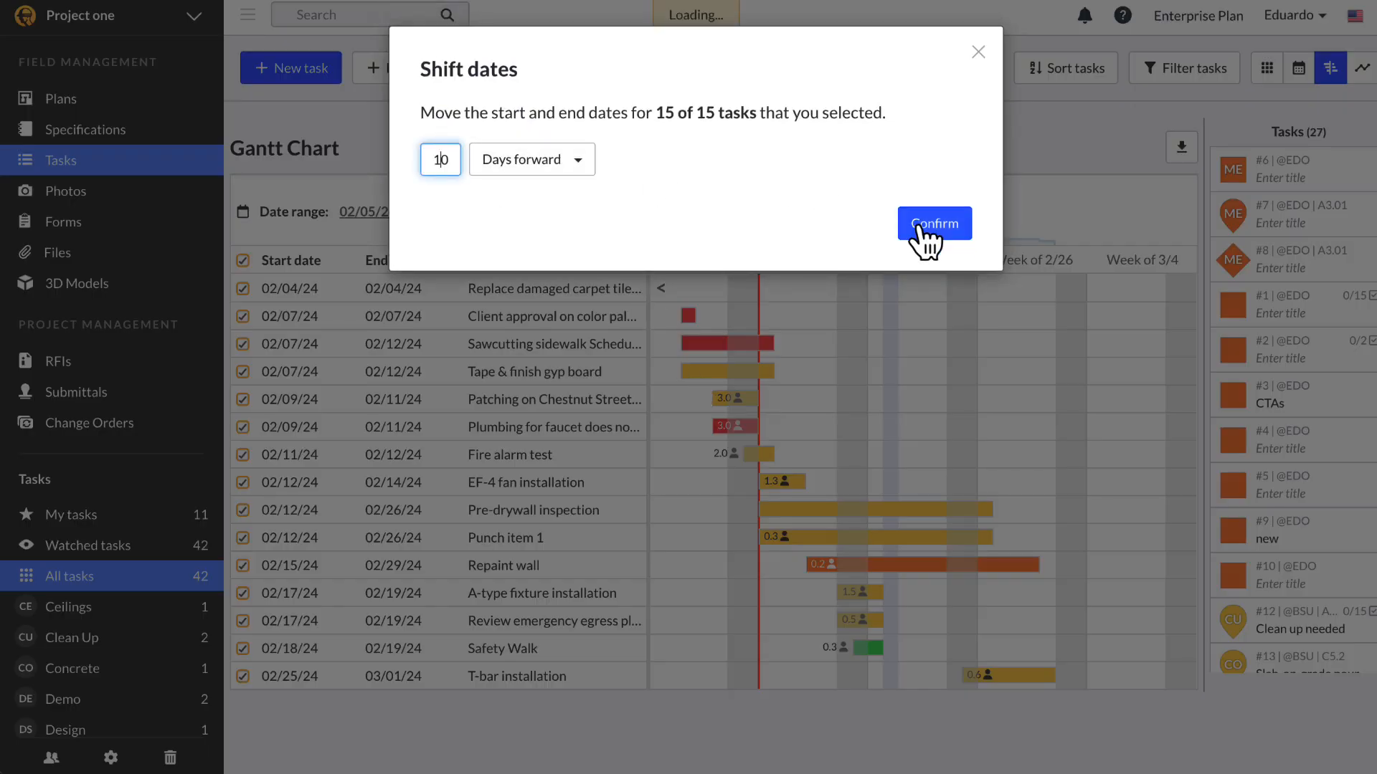
pyautogui.click(920, 229)
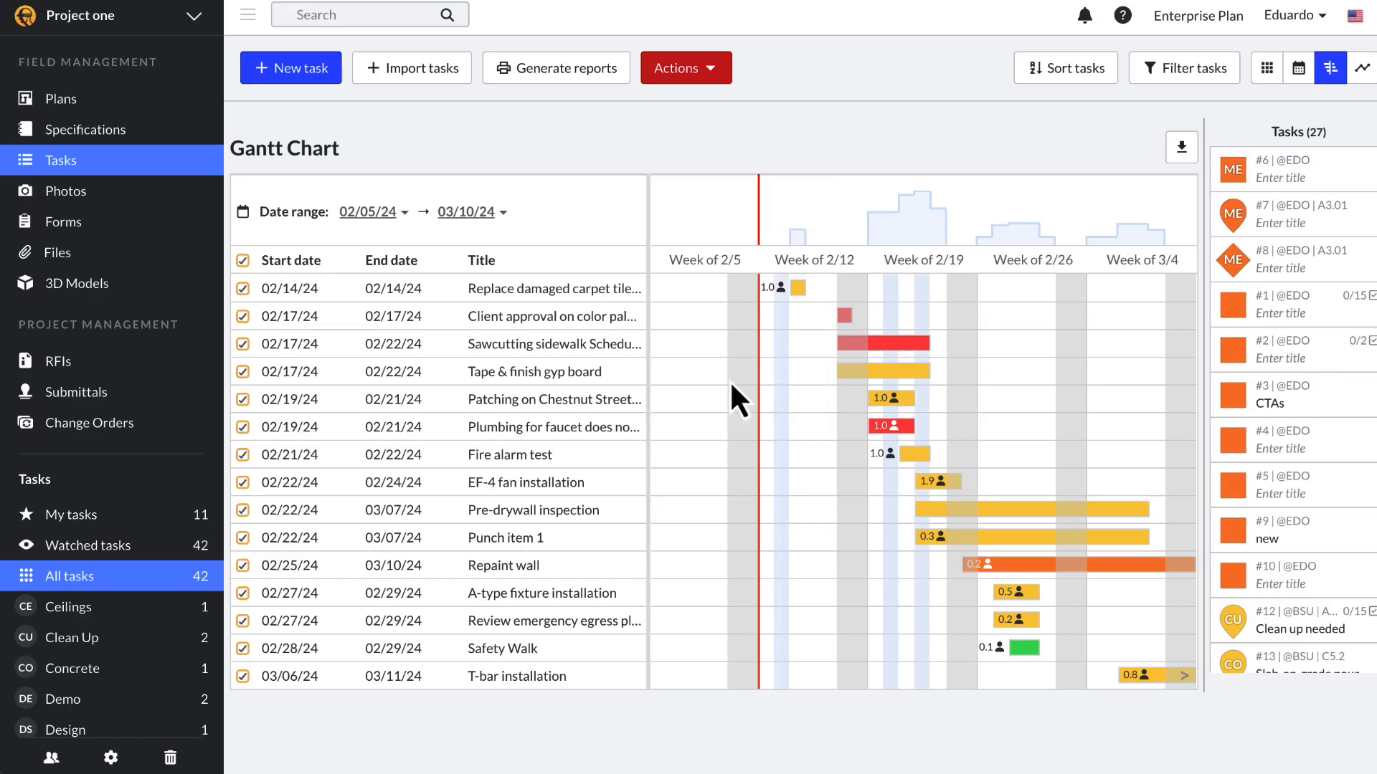
pyautogui.moveTo(910, 238)
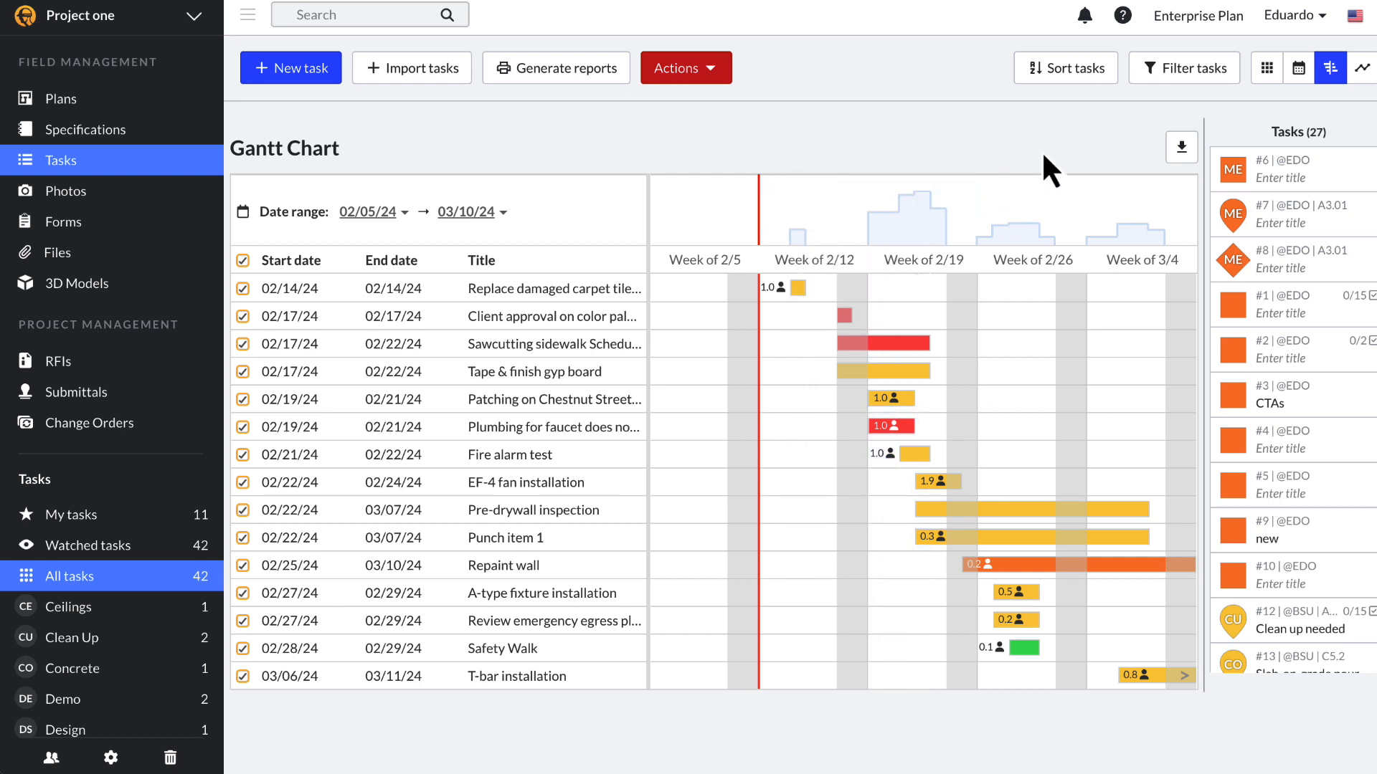
pyautogui.click(974, 513)
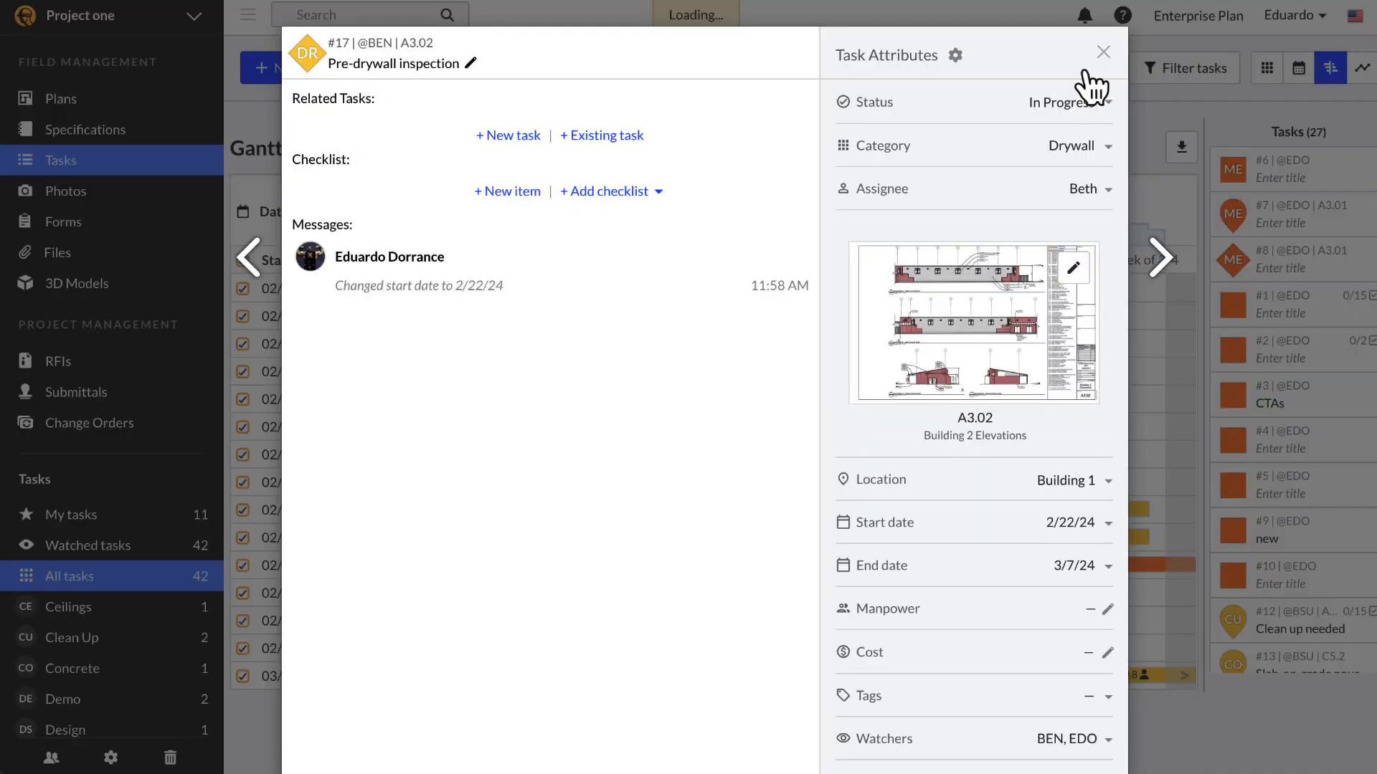
pyautogui.click(1103, 53)
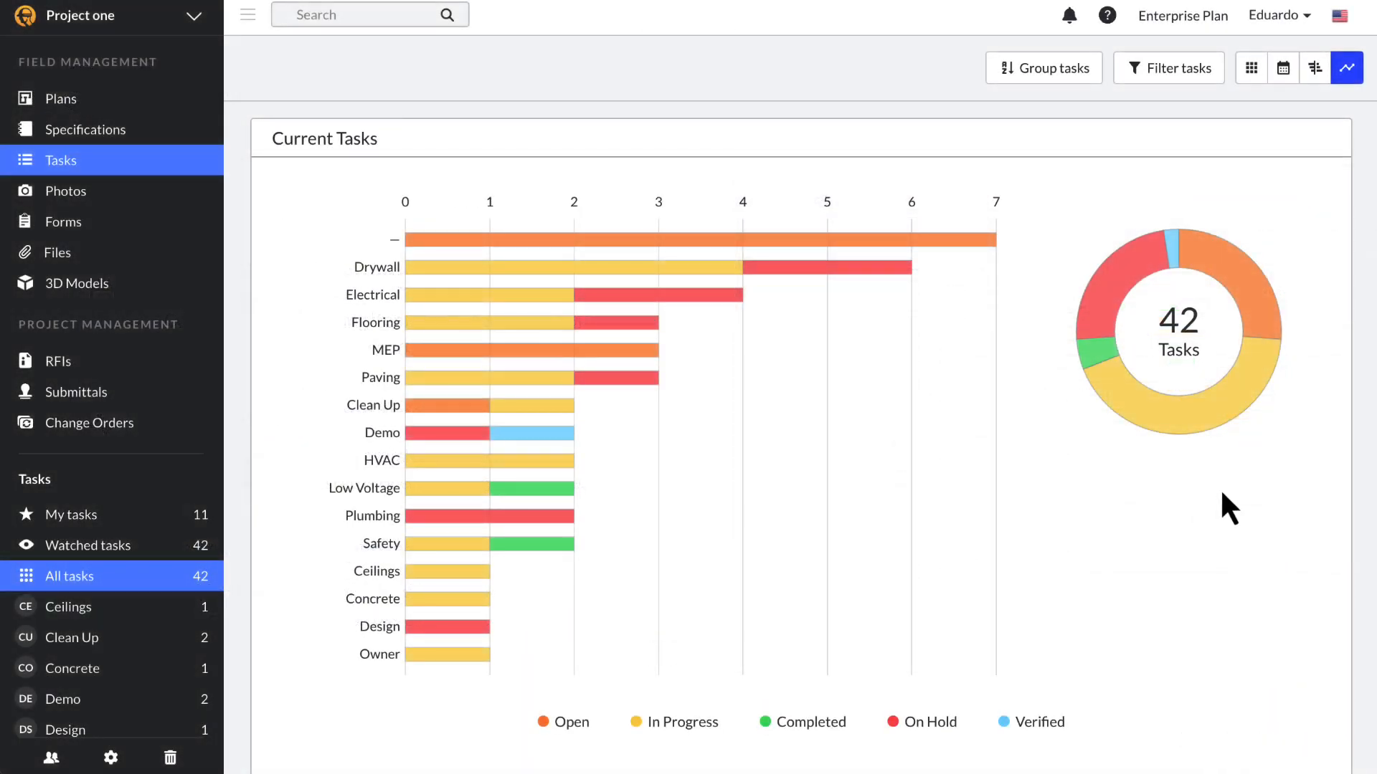
# Step: Group the task statistics chart by assignee
pyautogui.scroll(-3, 1243, 468)
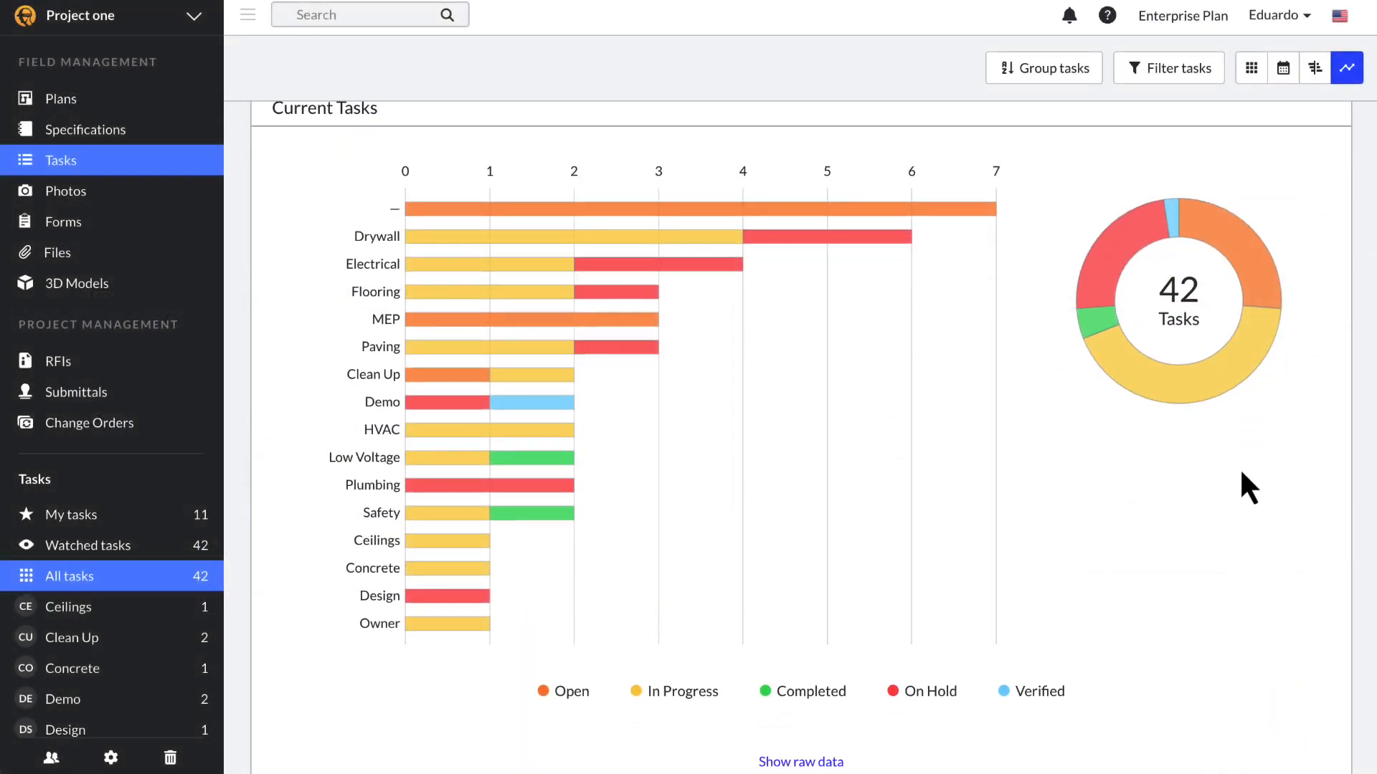
pyautogui.scroll(-5, 1241, 473)
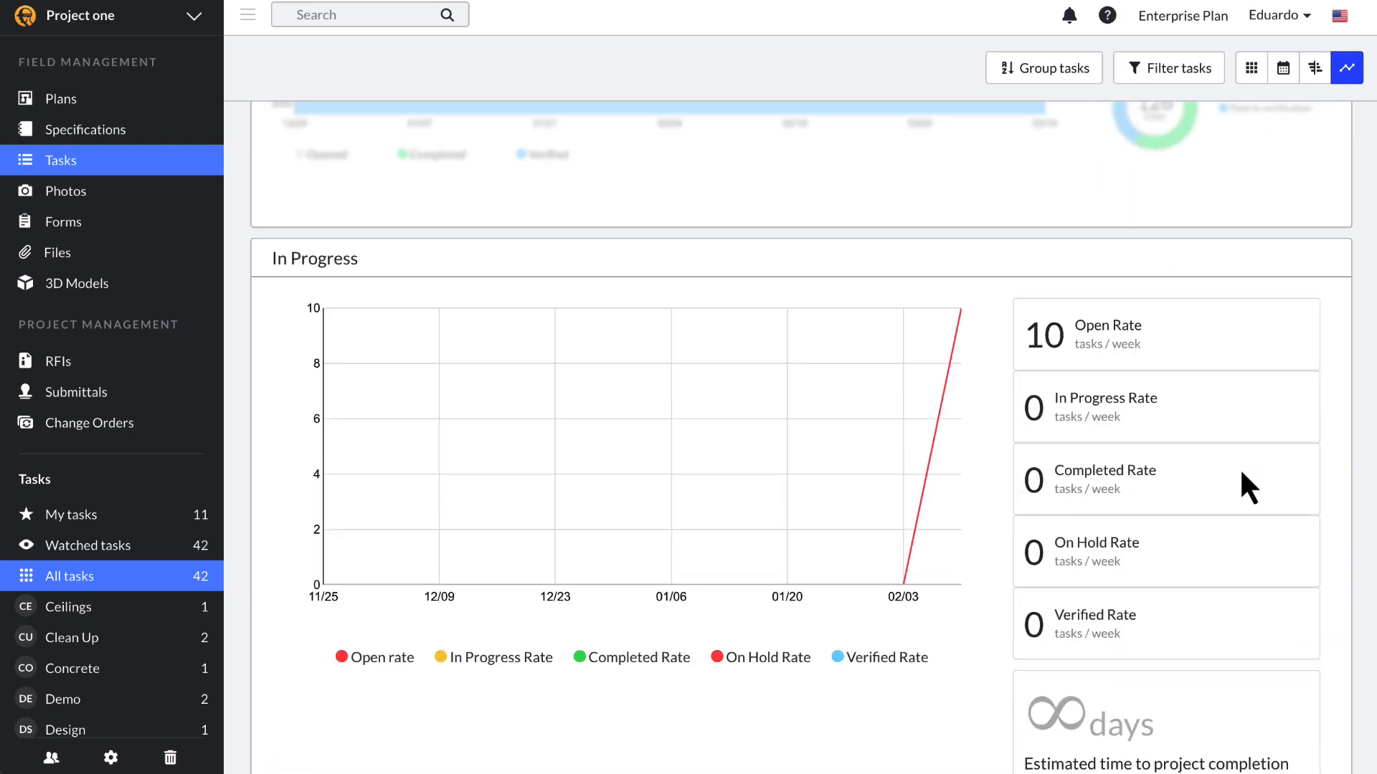
pyautogui.scroll(10, 1242, 473)
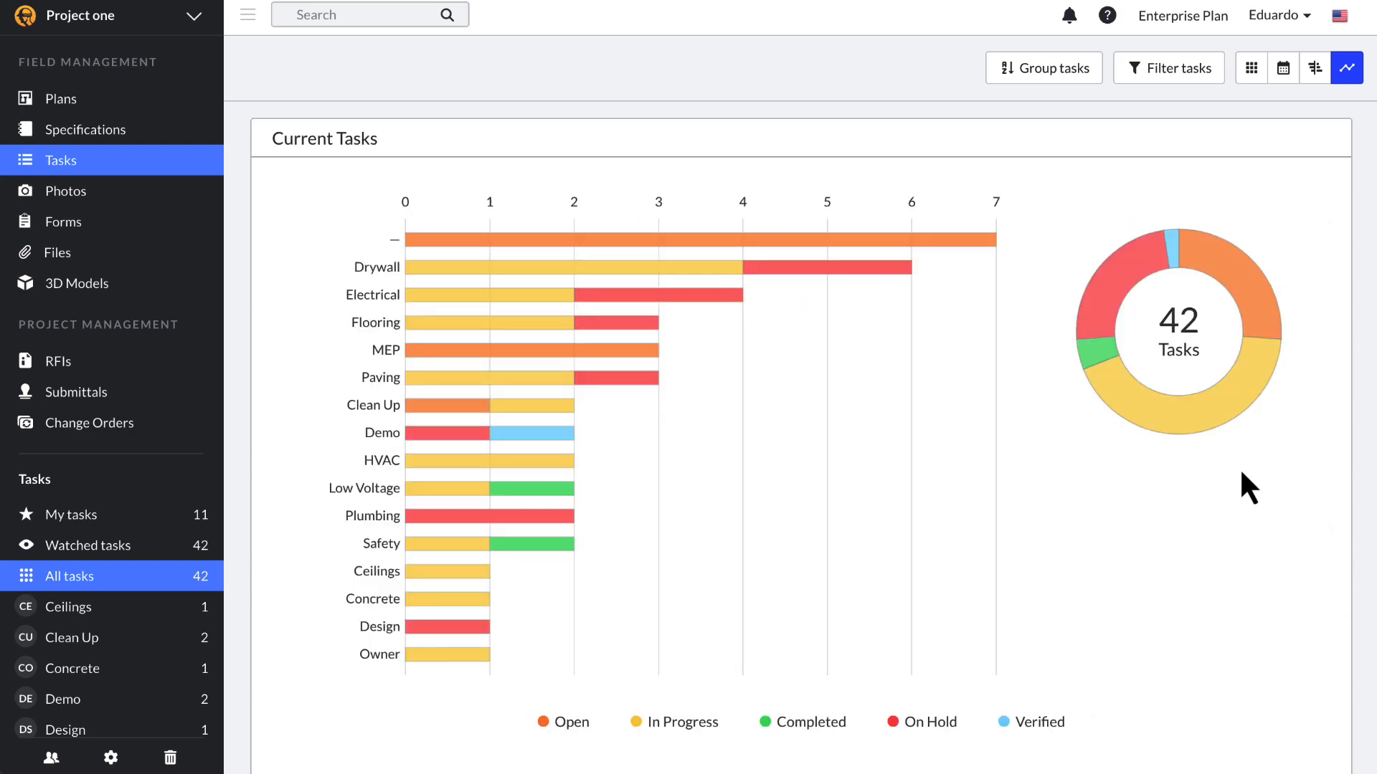
pyautogui.click(1045, 72)
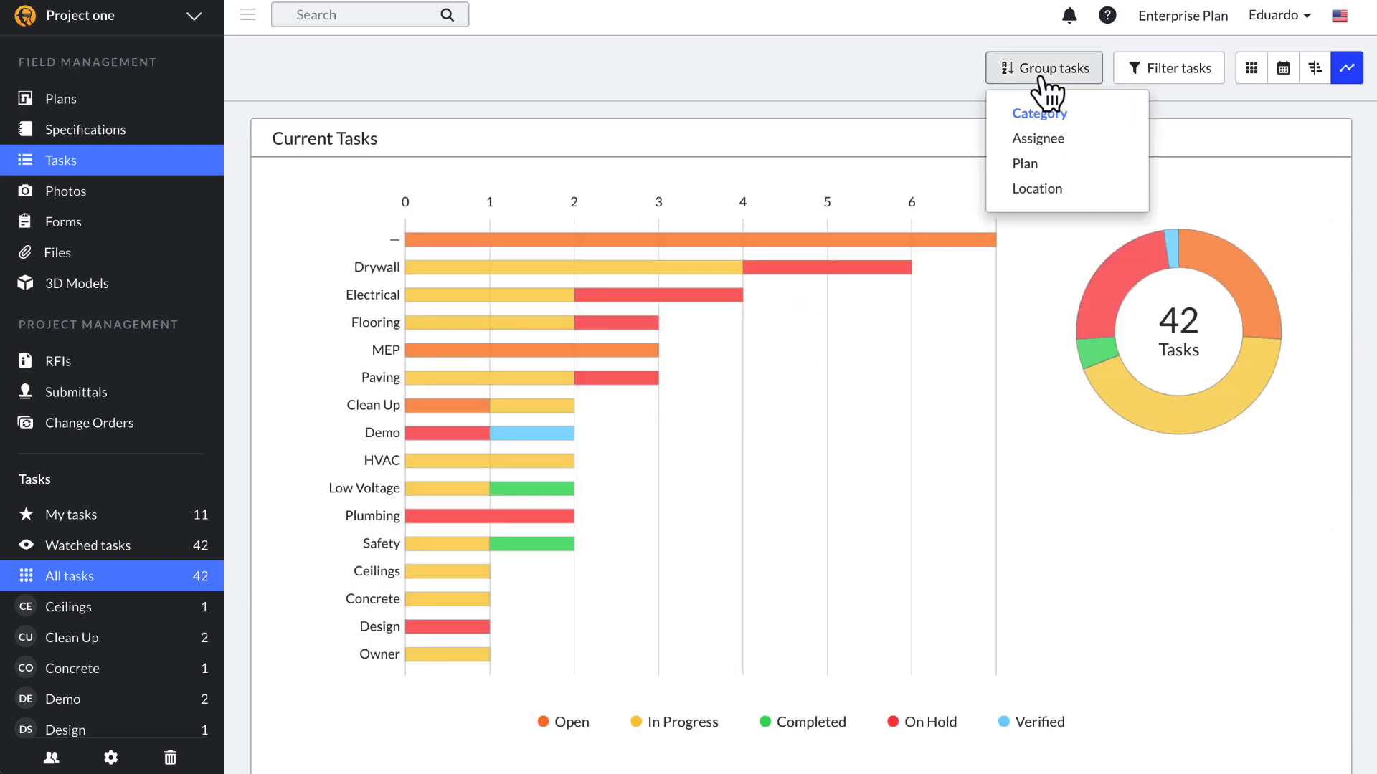
pyautogui.click(1059, 140)
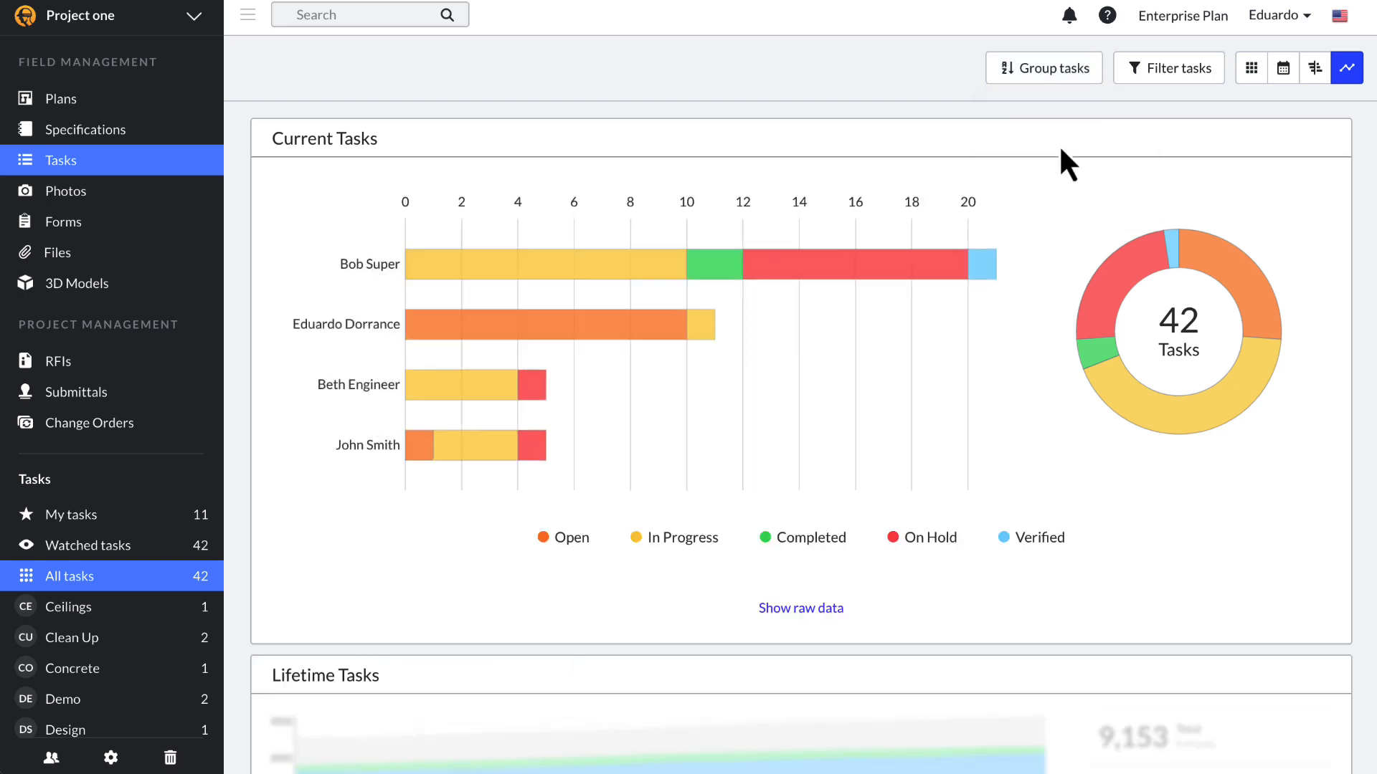
# Step: Filter the tasks by category to show only those with No category
pyautogui.click(1194, 80)
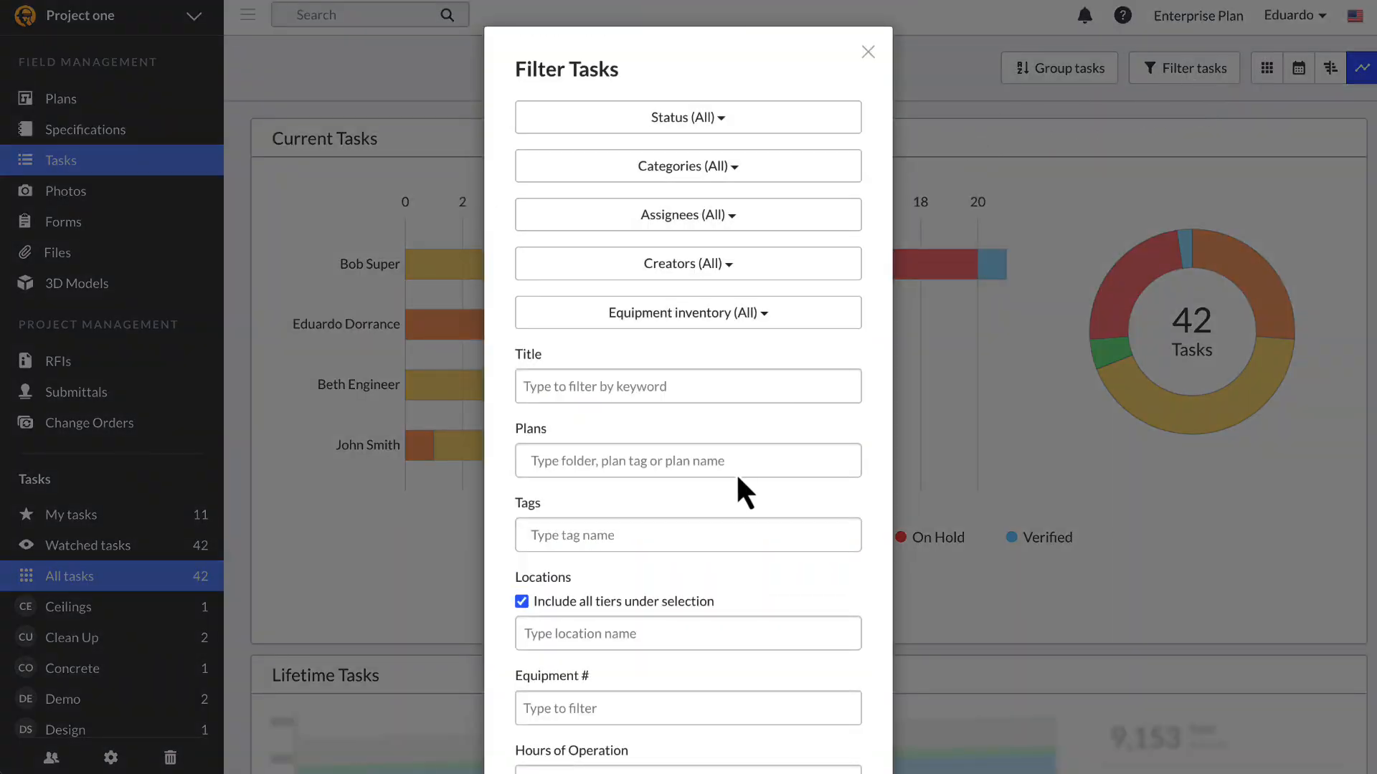
pyautogui.scroll(-1, 729, 493)
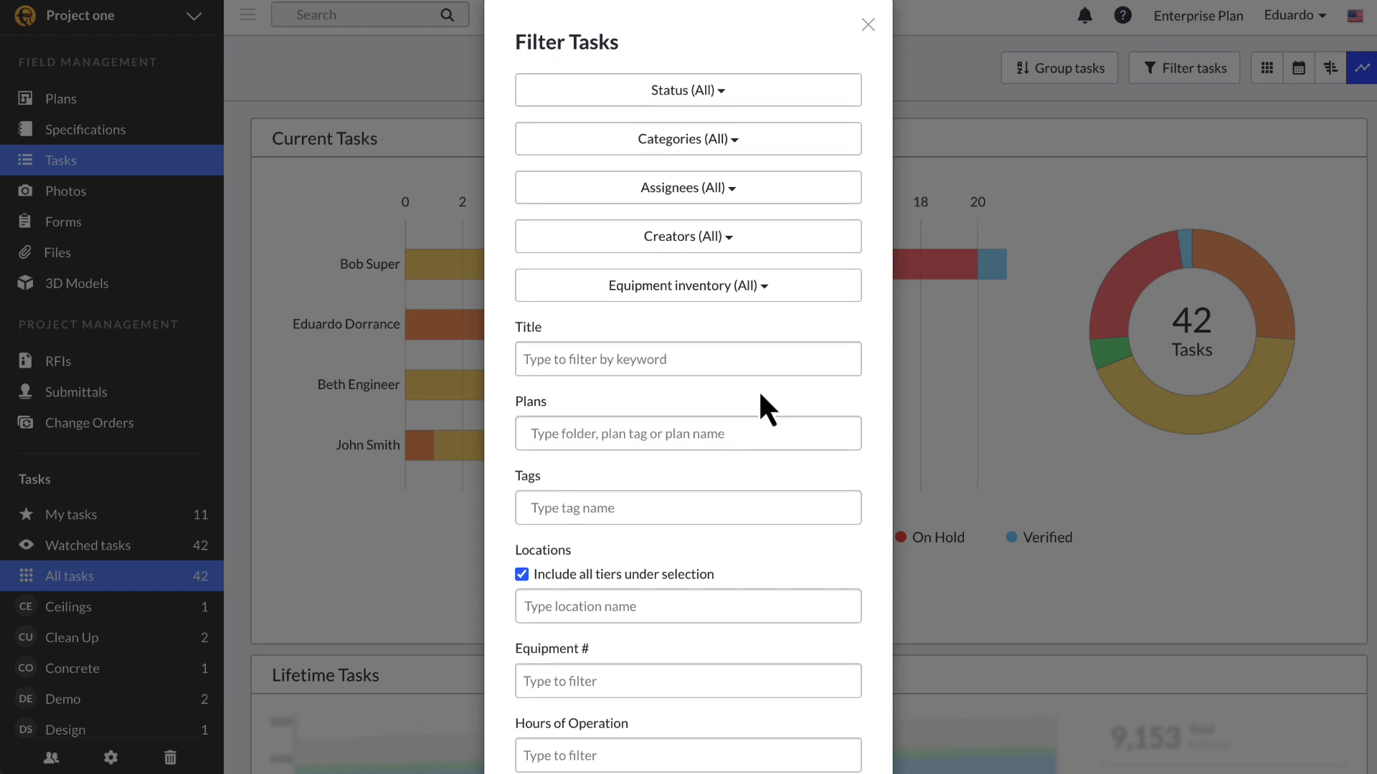
pyautogui.scroll(-2, 759, 390)
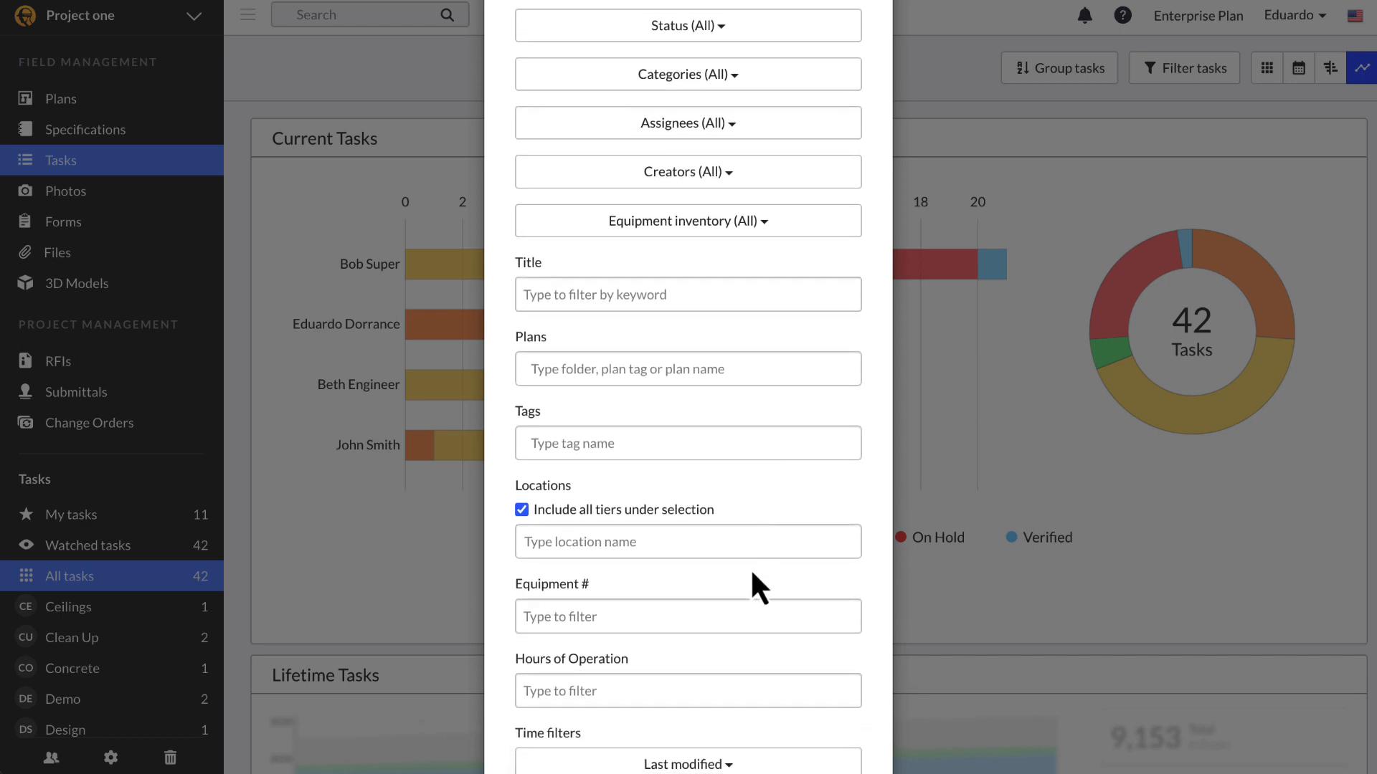
pyautogui.click(719, 79)
pyautogui.click(567, 119)
pyautogui.click(1036, 158)
pyautogui.click(1252, 79)
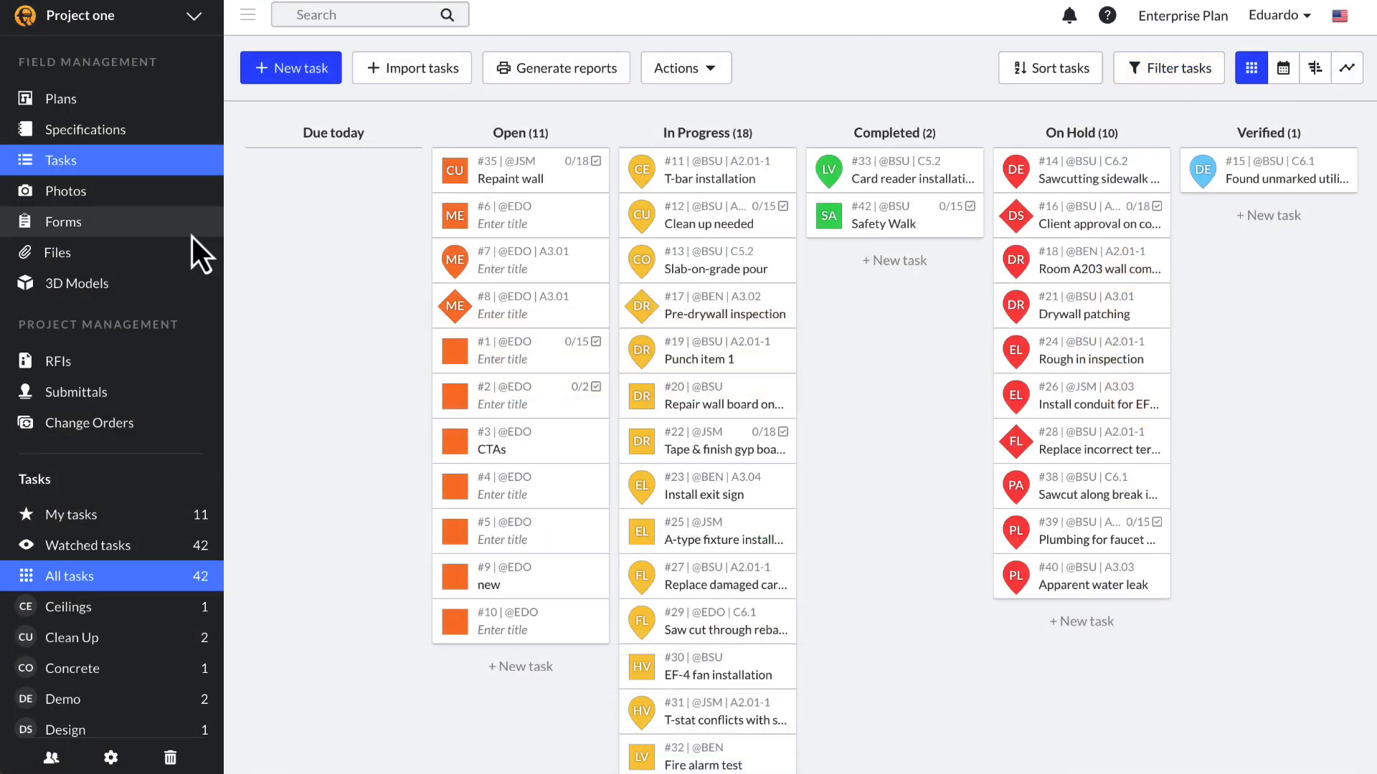
# Step: Select the seven tasks from #1 through #10 and start a batch edit on them
pyautogui.click(593, 351)
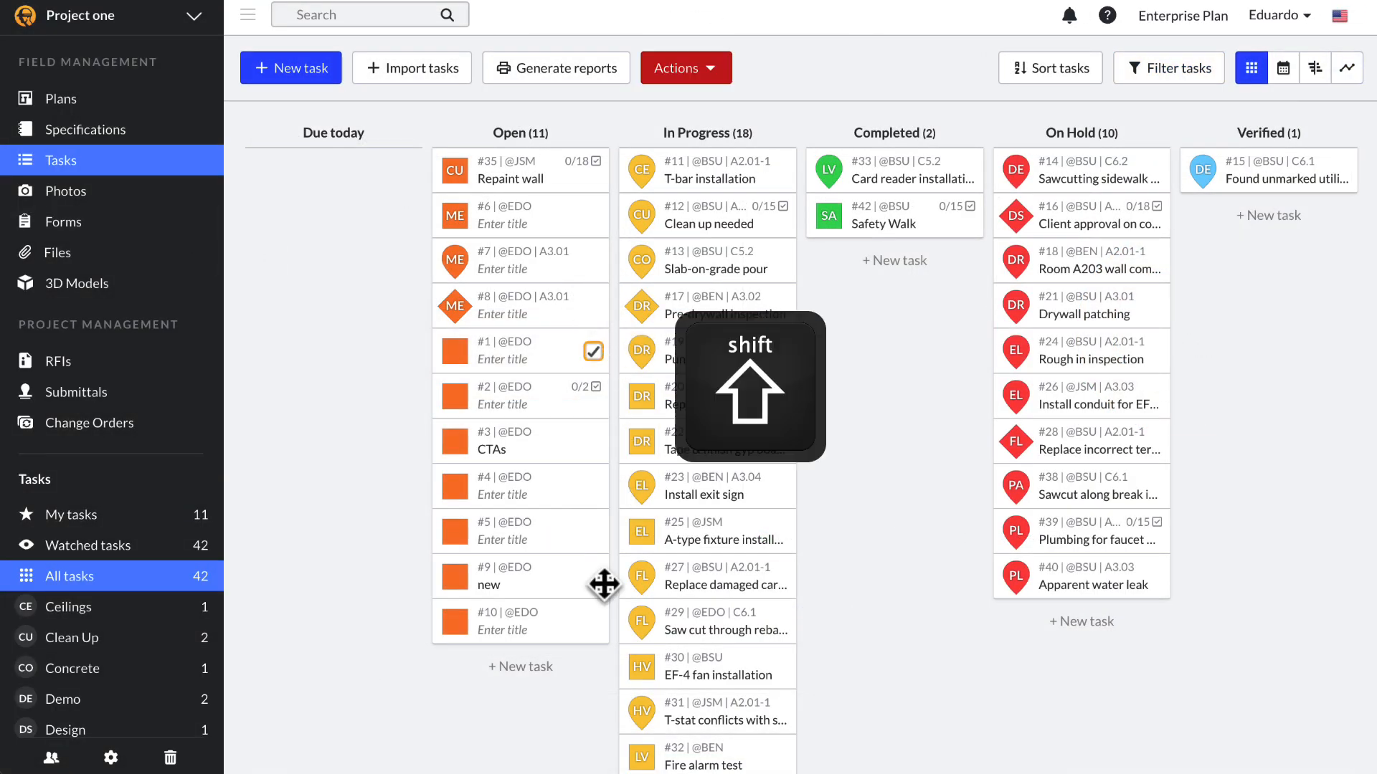
pyautogui.keyDown('shift'); pyautogui.click(593, 623); pyautogui.keyUp('shift')
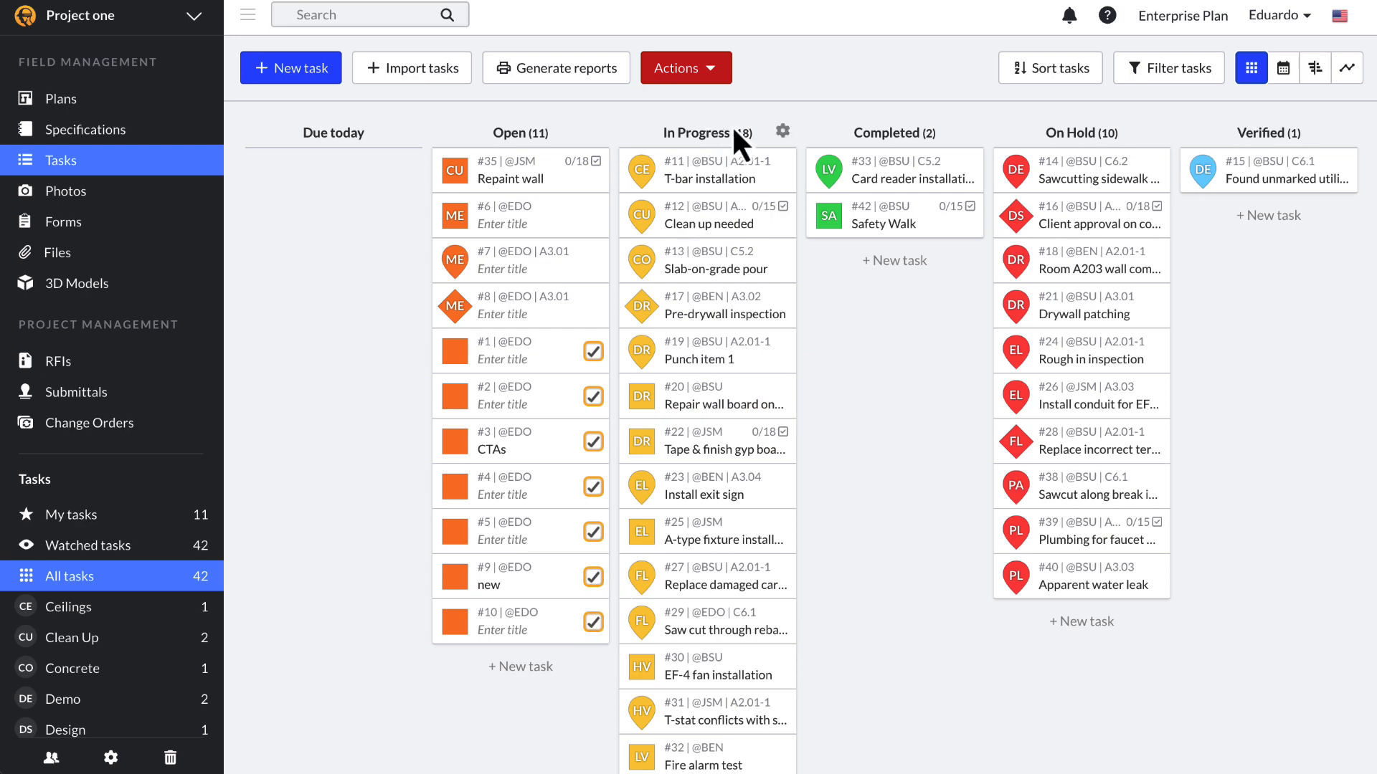
pyautogui.click(699, 73)
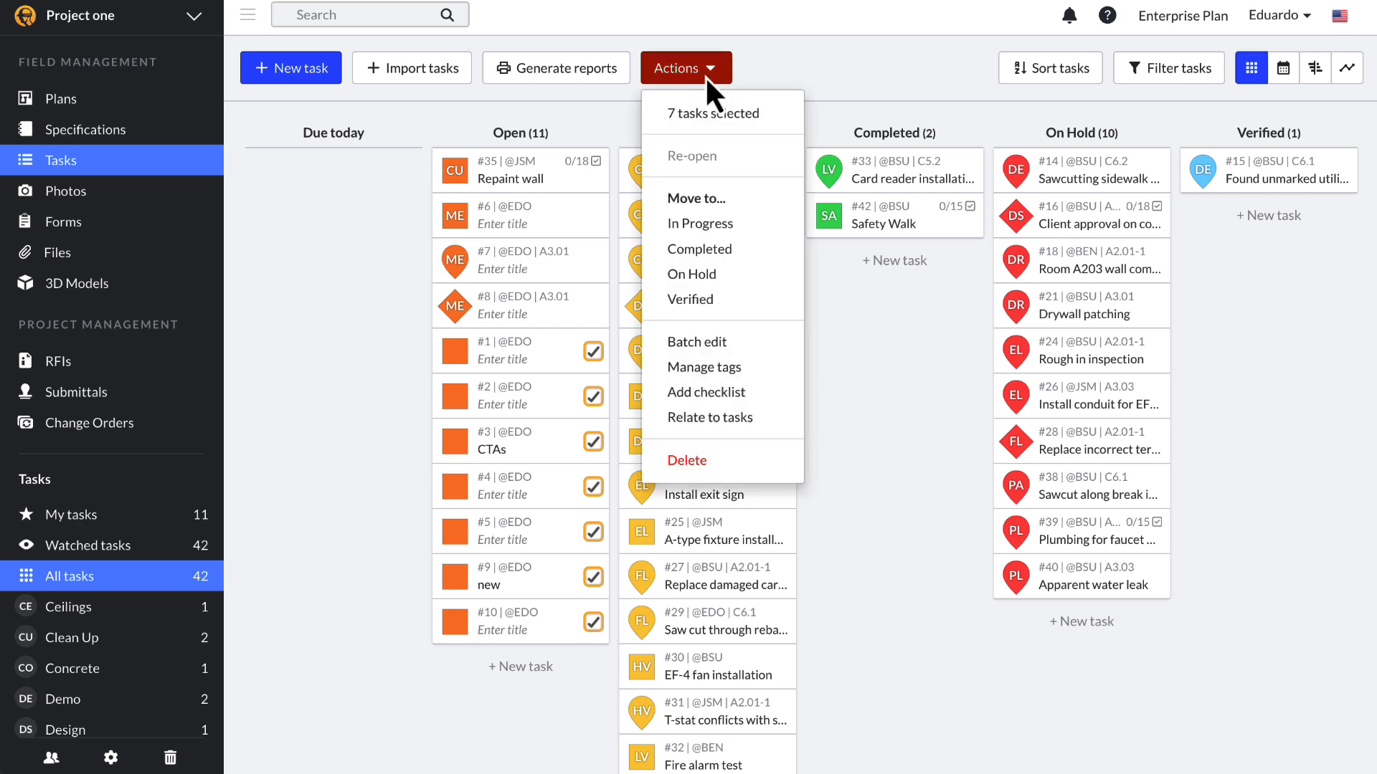
pyautogui.click(726, 351)
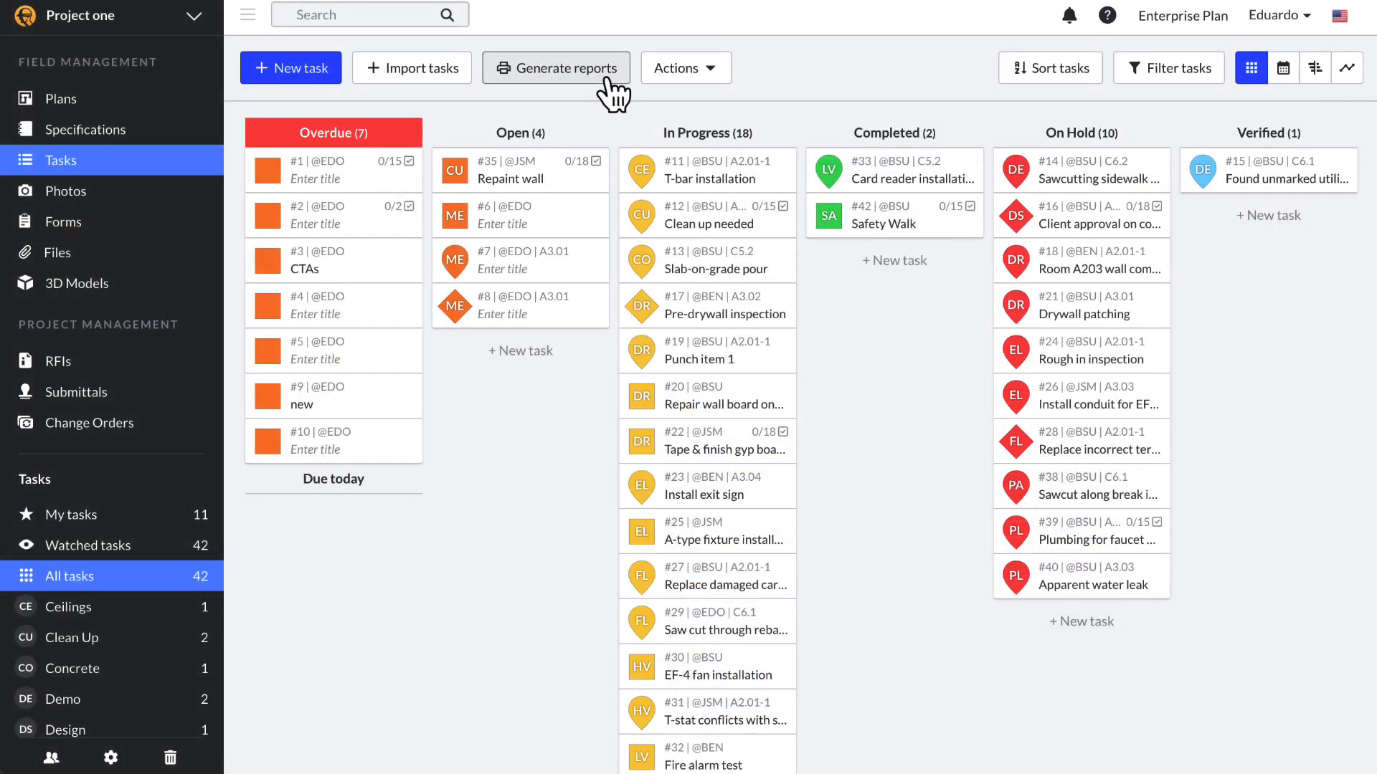
# Step: Start a new task report of type PDF Detailed
pyautogui.click(608, 80)
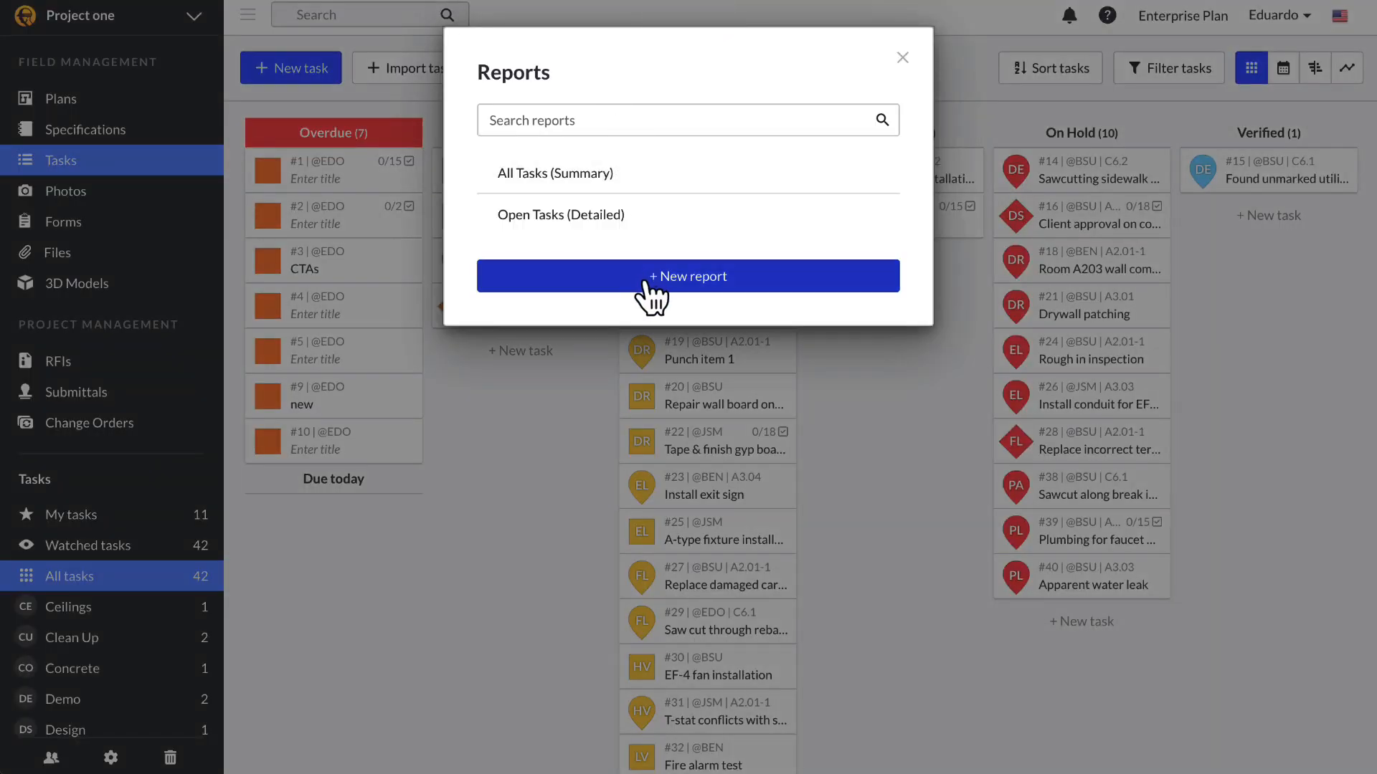
pyautogui.click(647, 283)
pyautogui.click(473, 154)
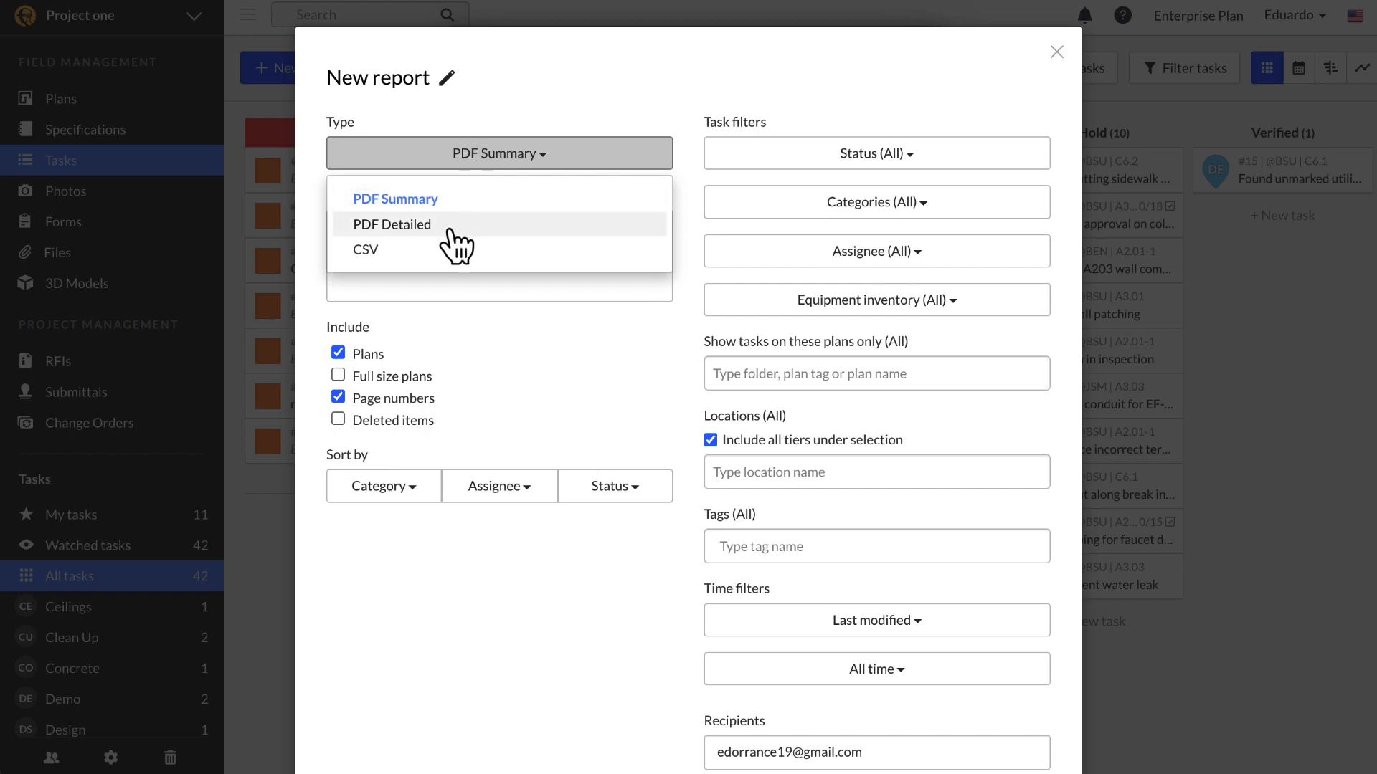
pyautogui.click(500, 225)
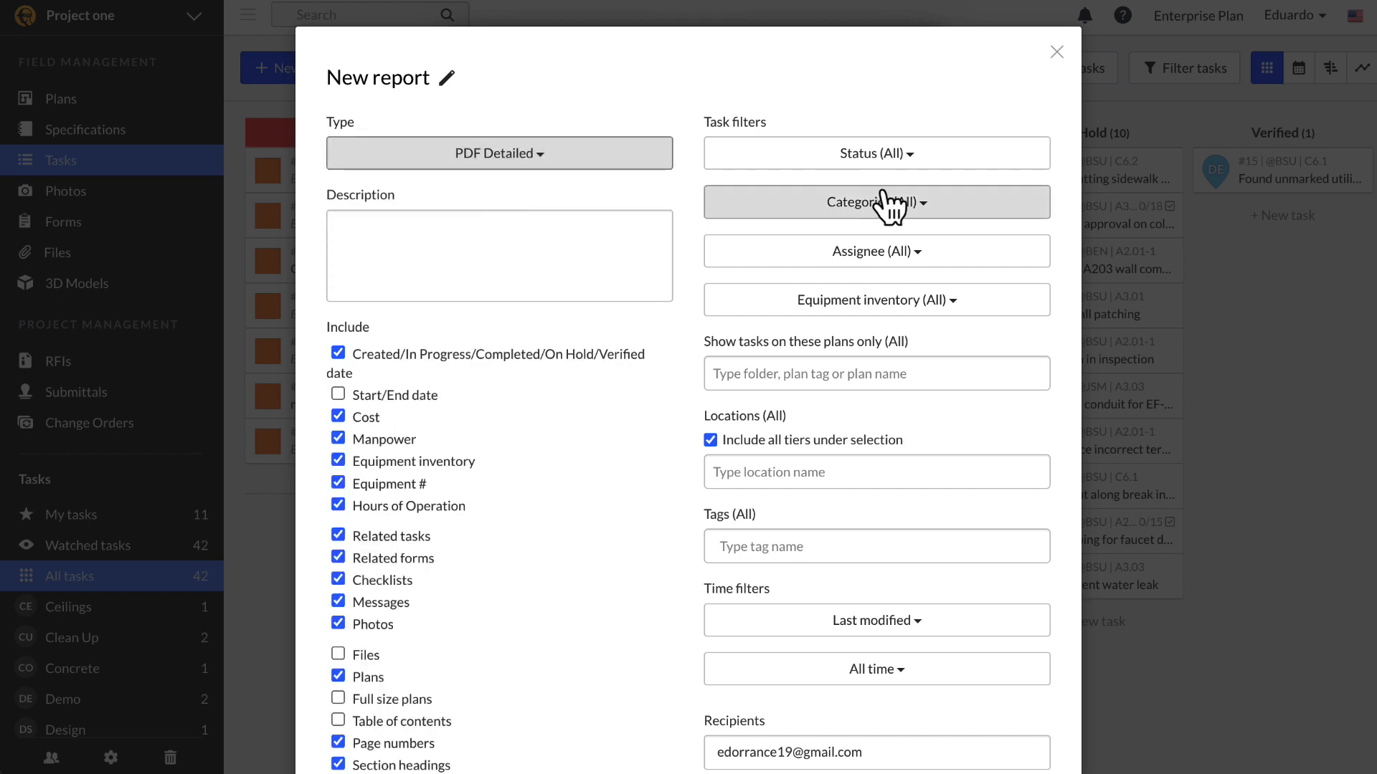
# Step: Exclude Completed and Verified tasks via the status filter, leaving assignees unfiltered
pyautogui.click(948, 159)
pyautogui.click(750, 336)
pyautogui.click(766, 270)
pyautogui.click(668, 313)
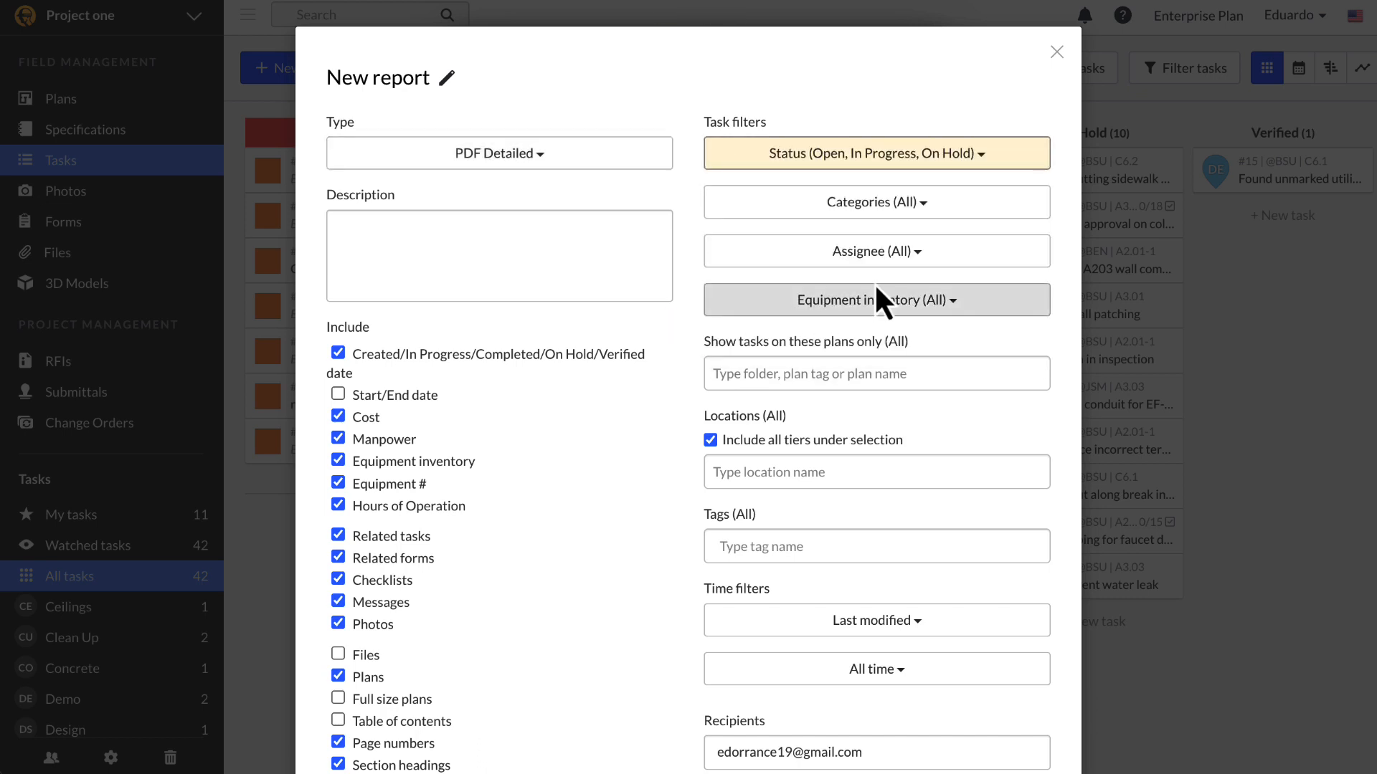
pyautogui.click(931, 258)
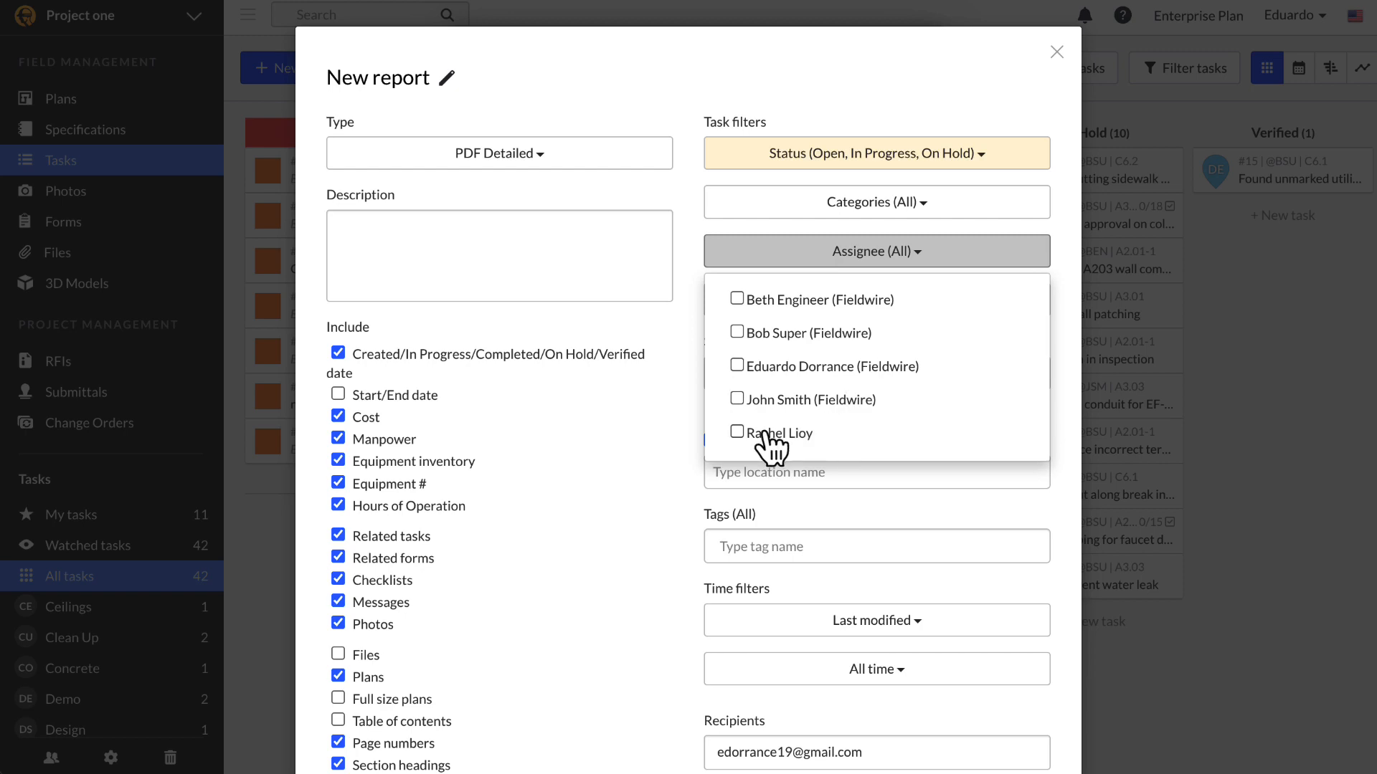
pyautogui.click(663, 435)
pyautogui.scroll(-2, 831, 444)
pyautogui.scroll(-3, 830, 444)
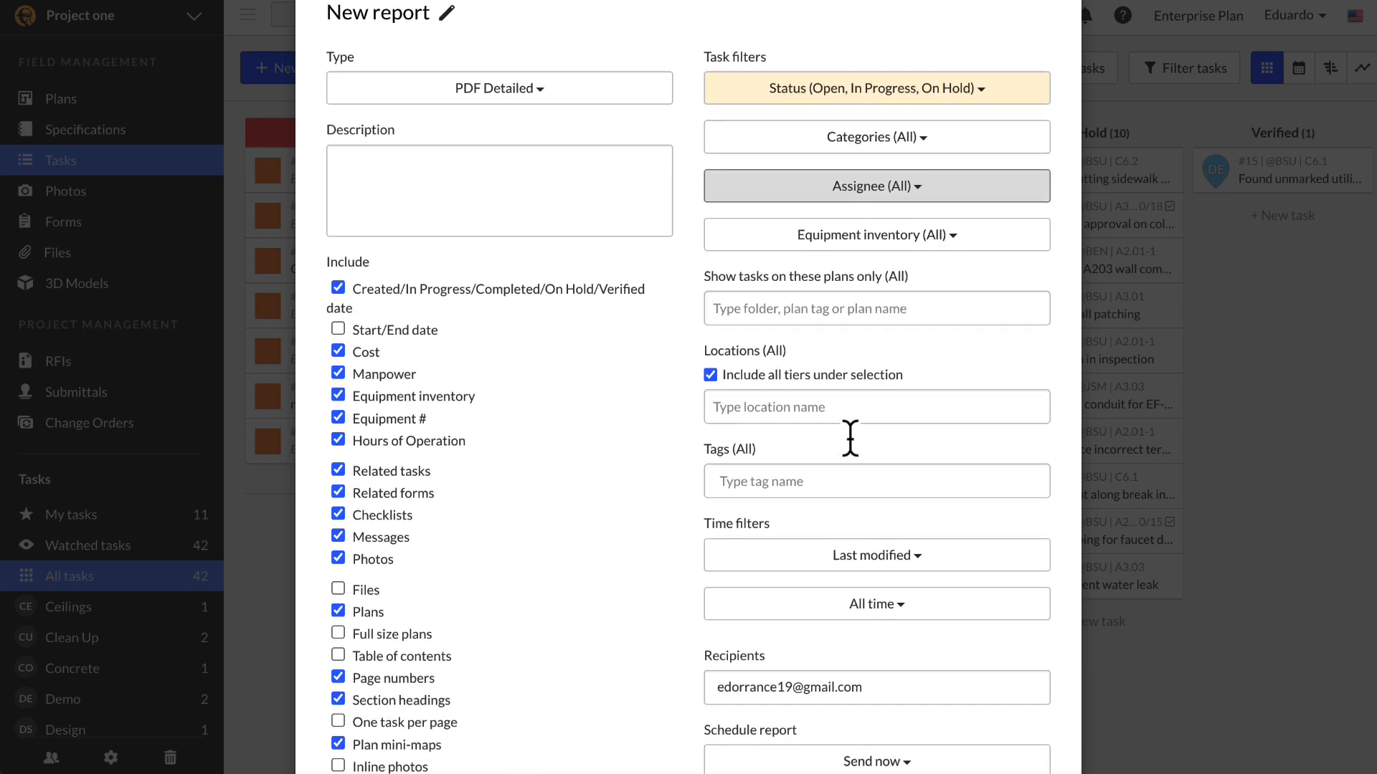
# Step: Limit the report to the Basement location and the extrawork and punch tags
pyautogui.click(833, 260)
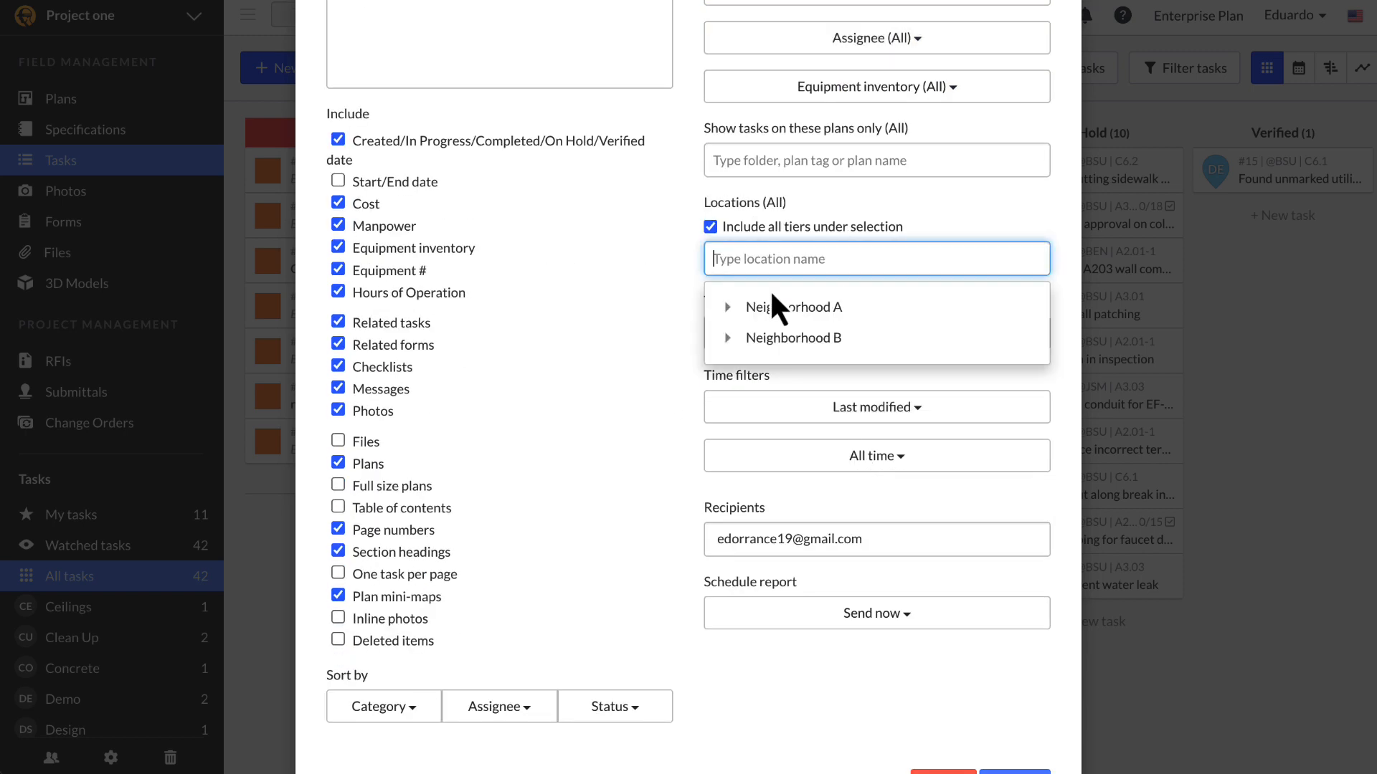
pyautogui.click(727, 307)
pyautogui.click(756, 339)
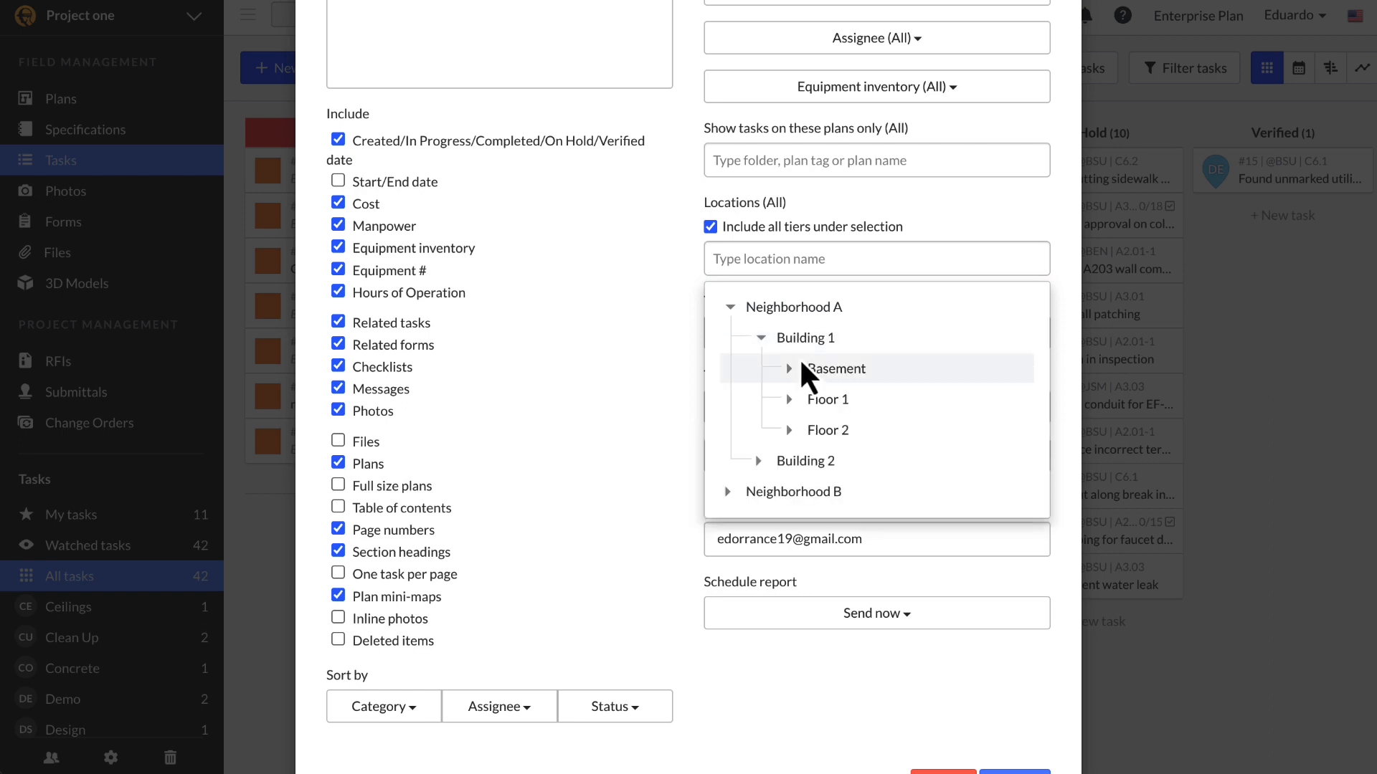
pyautogui.click(816, 370)
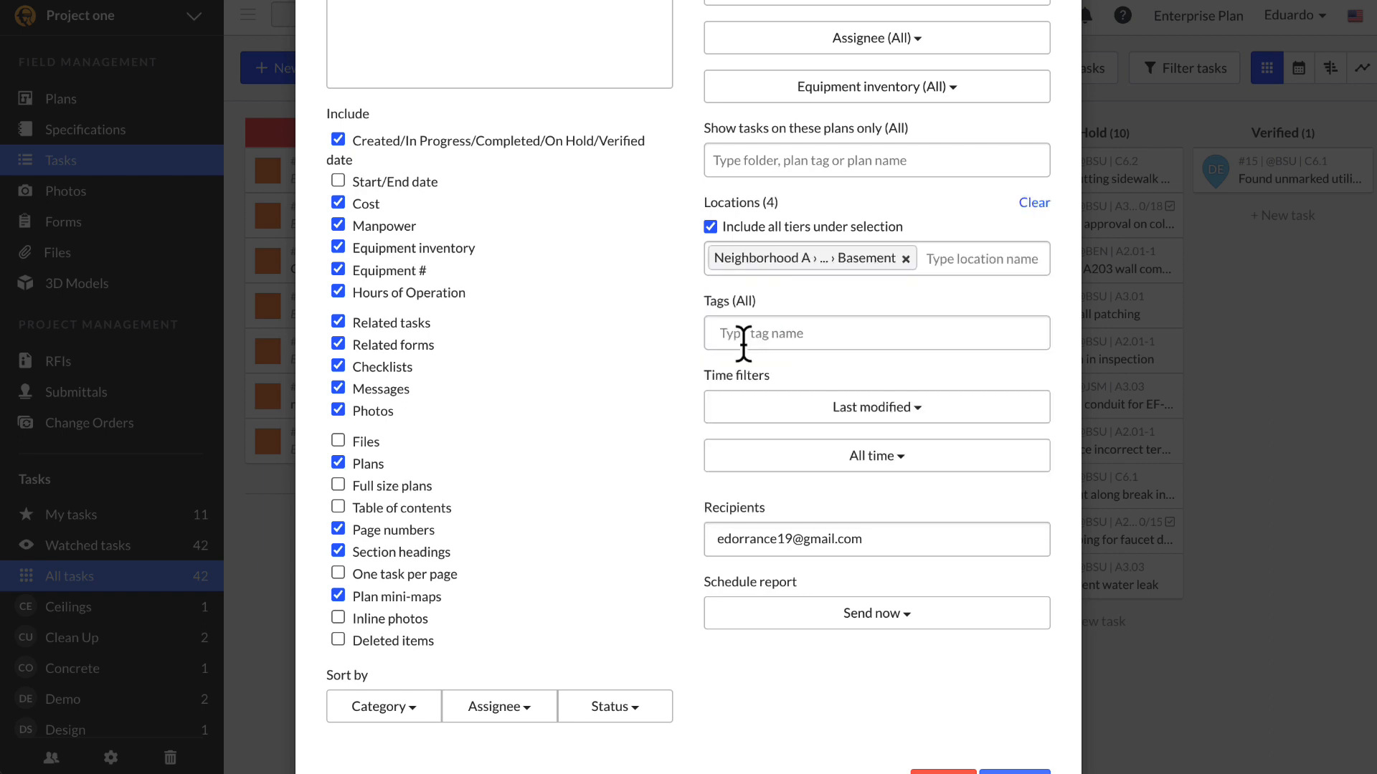
pyautogui.click(771, 334)
pyautogui.write('#')
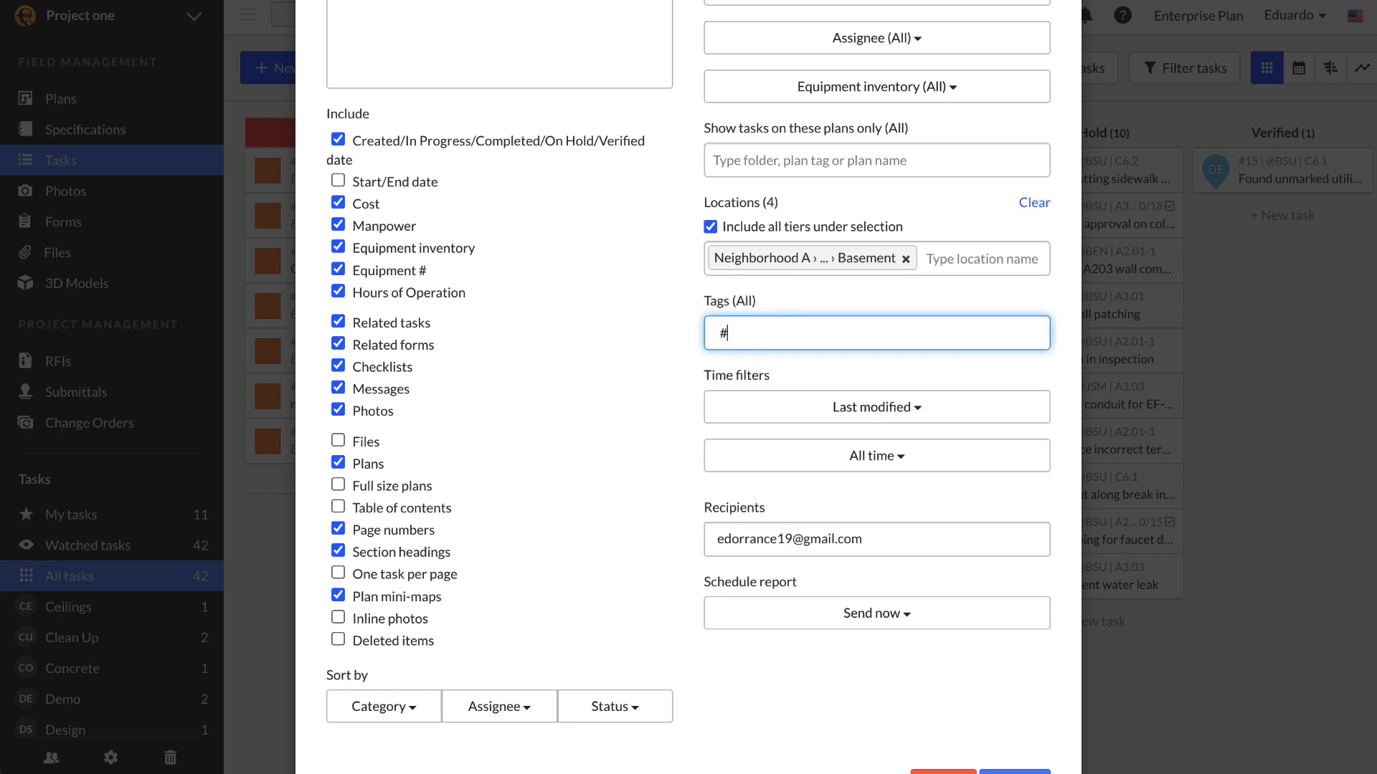
pyautogui.press('BackSpace')
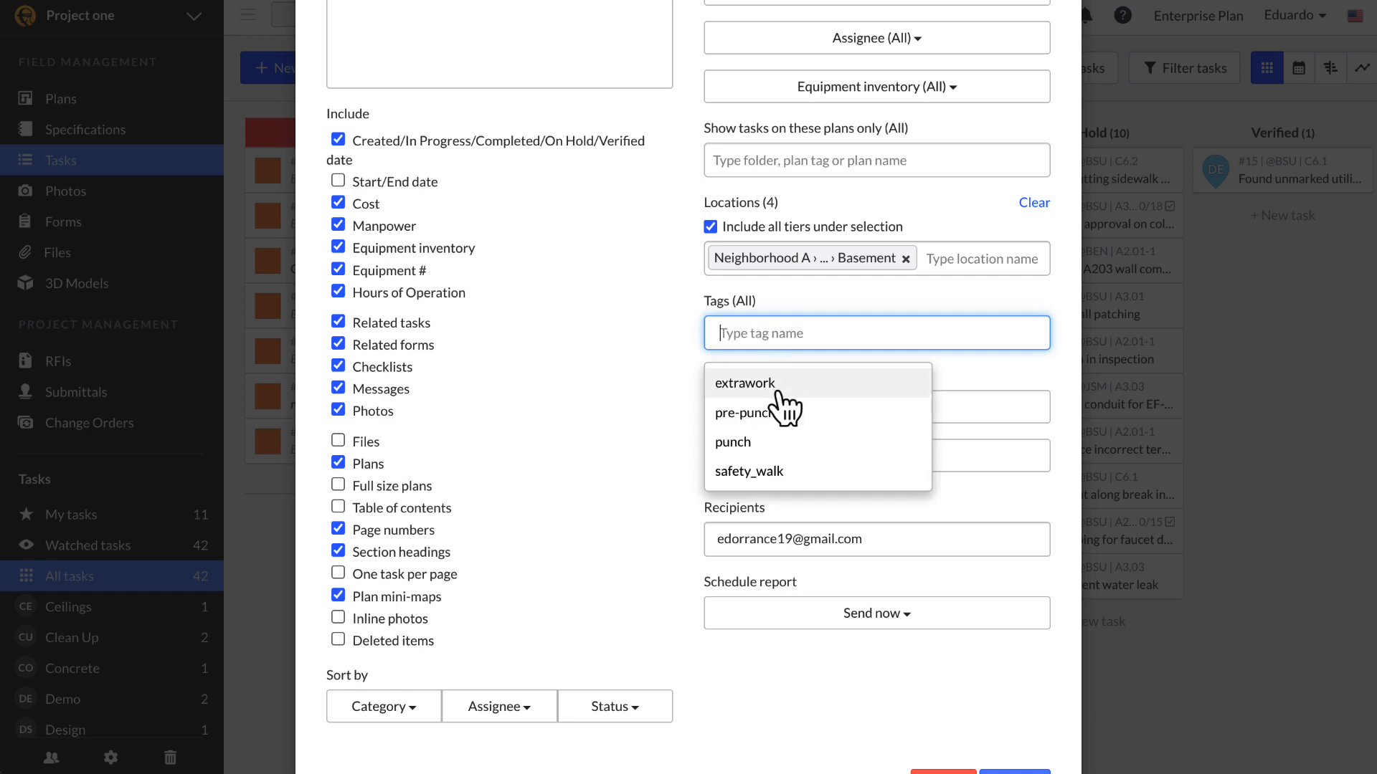
pyautogui.click(746, 384)
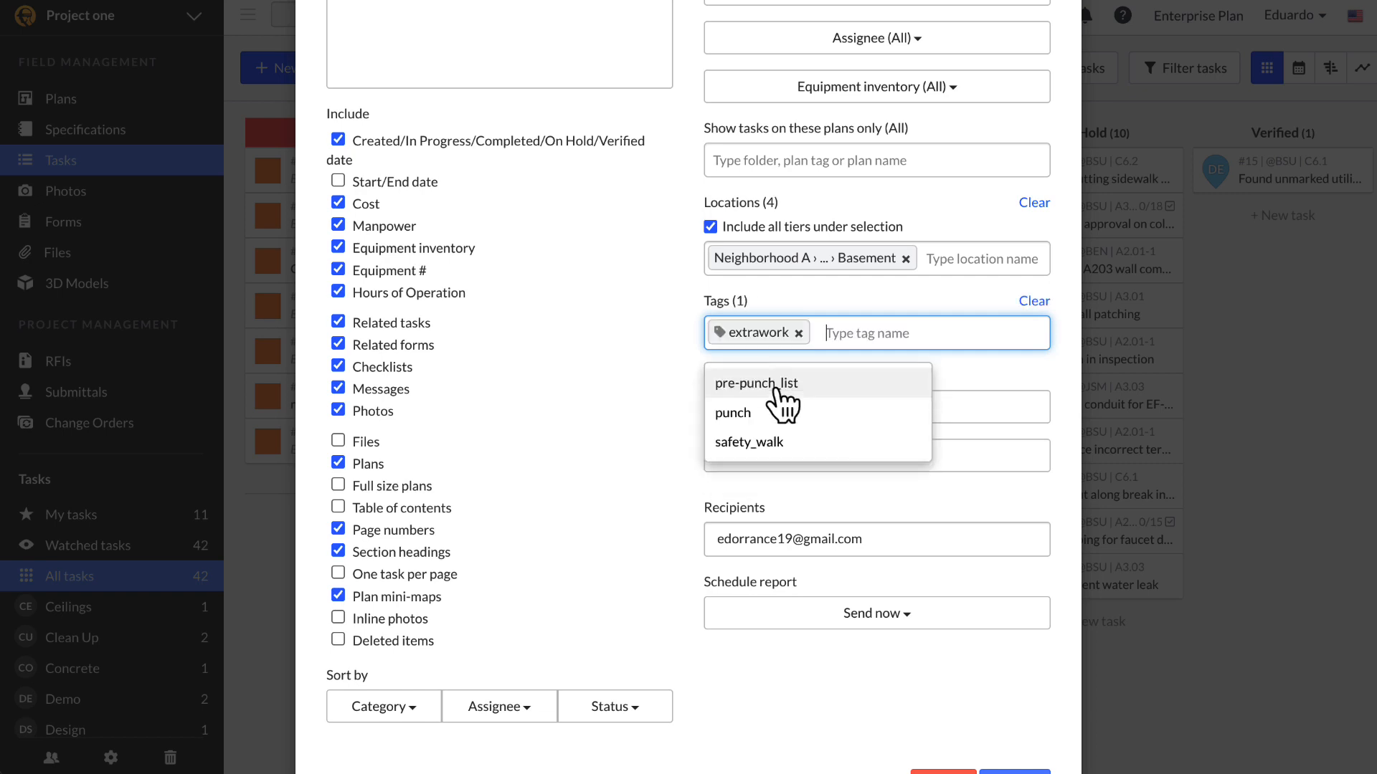
pyautogui.click(852, 413)
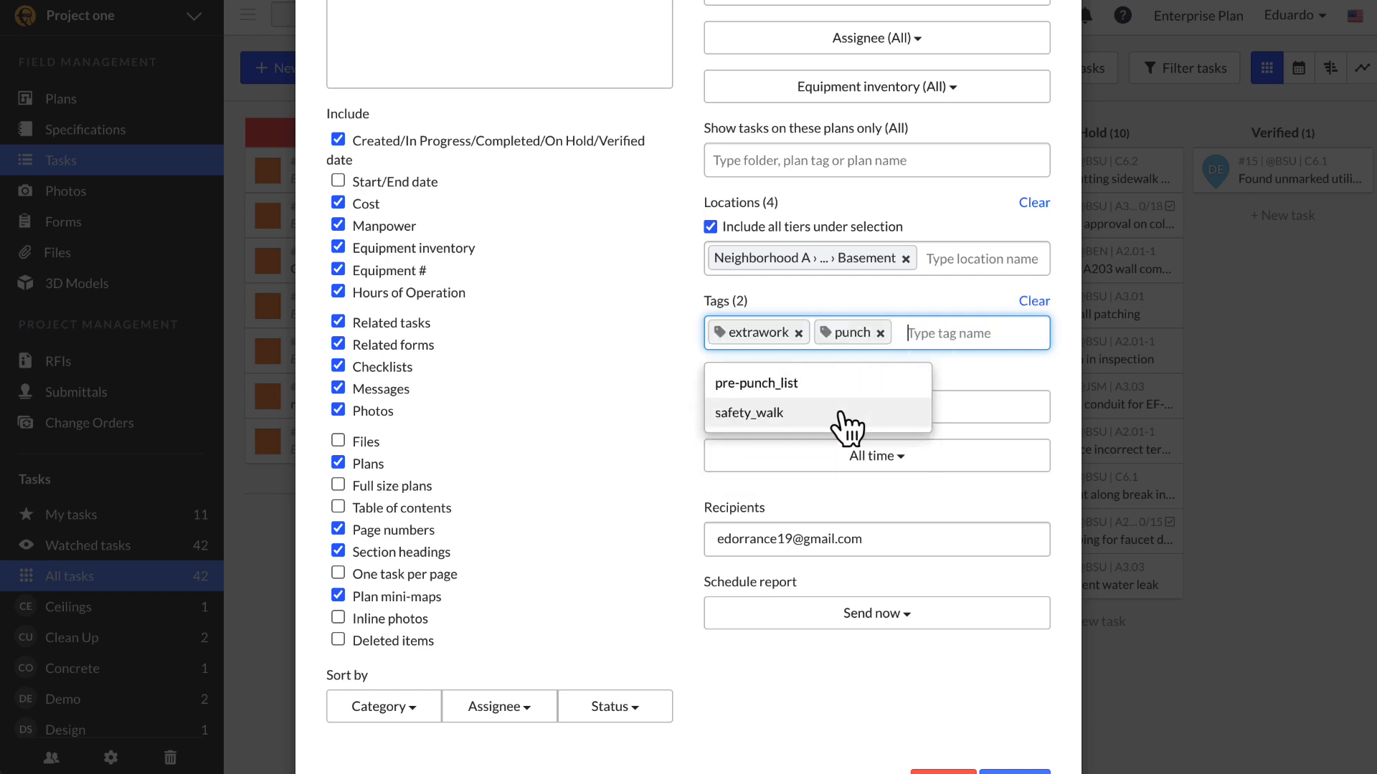
pyautogui.click(724, 539)
# Step: Set the time range to Last full month(s) and include attached files
pyautogui.click(807, 459)
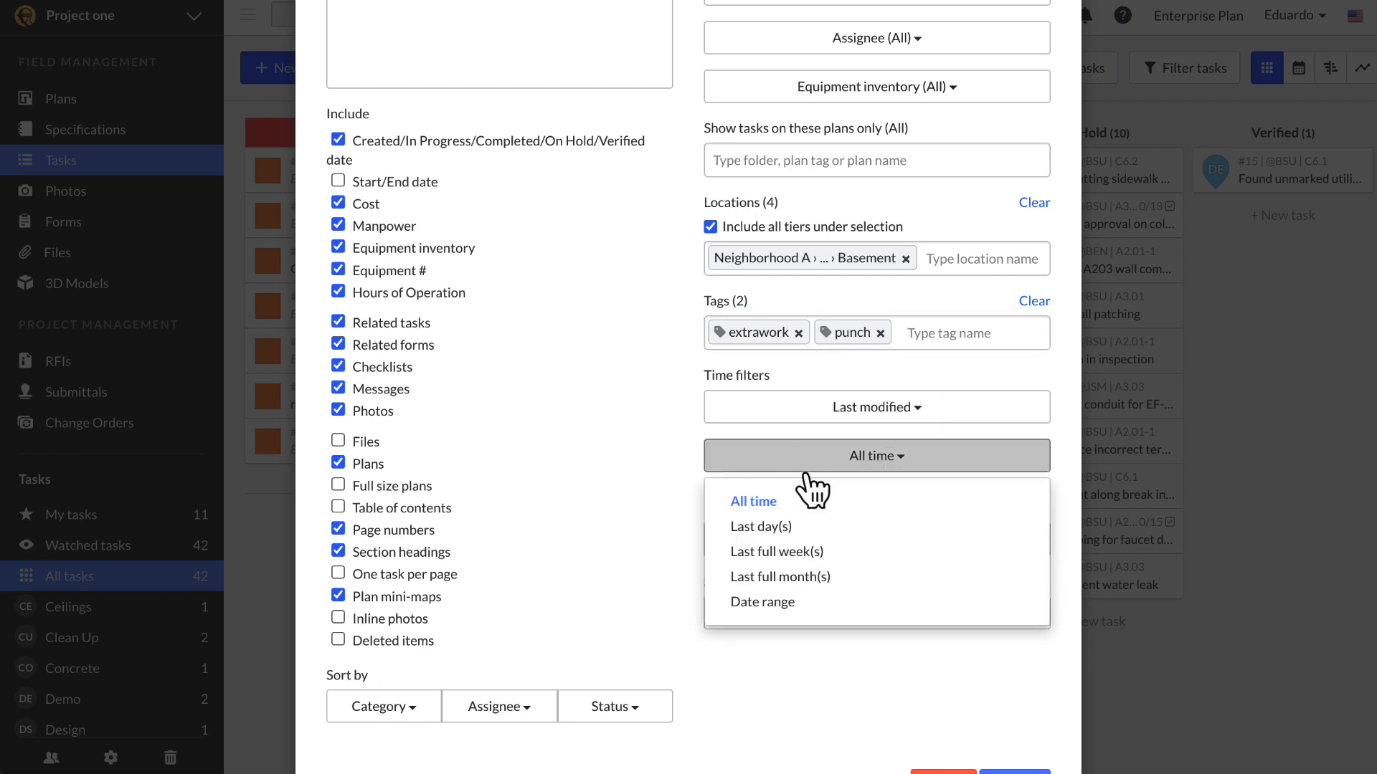
pyautogui.click(828, 577)
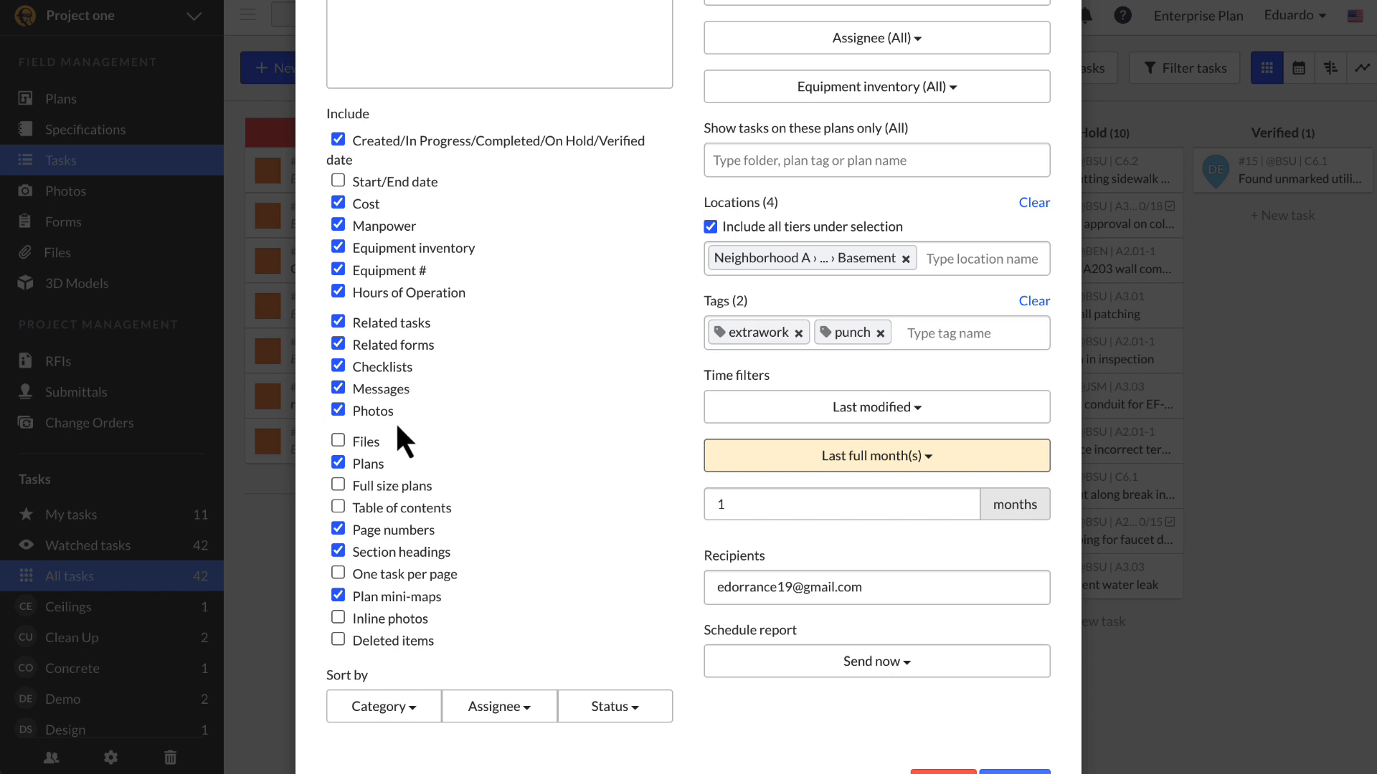
pyautogui.click(369, 445)
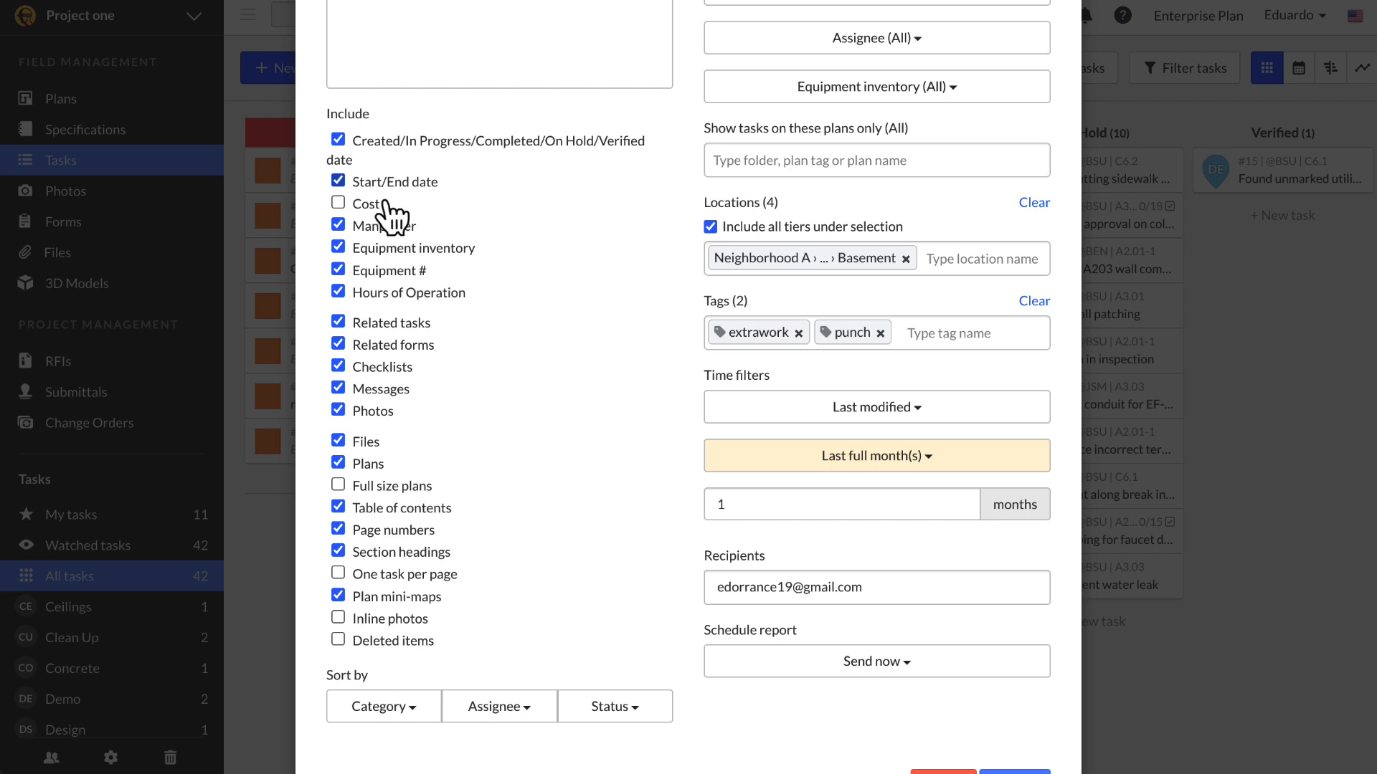
# Step: Schedule the report monthly on day 6, replacing a trial weekly Wednesday/Friday schedule
pyautogui.scroll(-1, 543, 363)
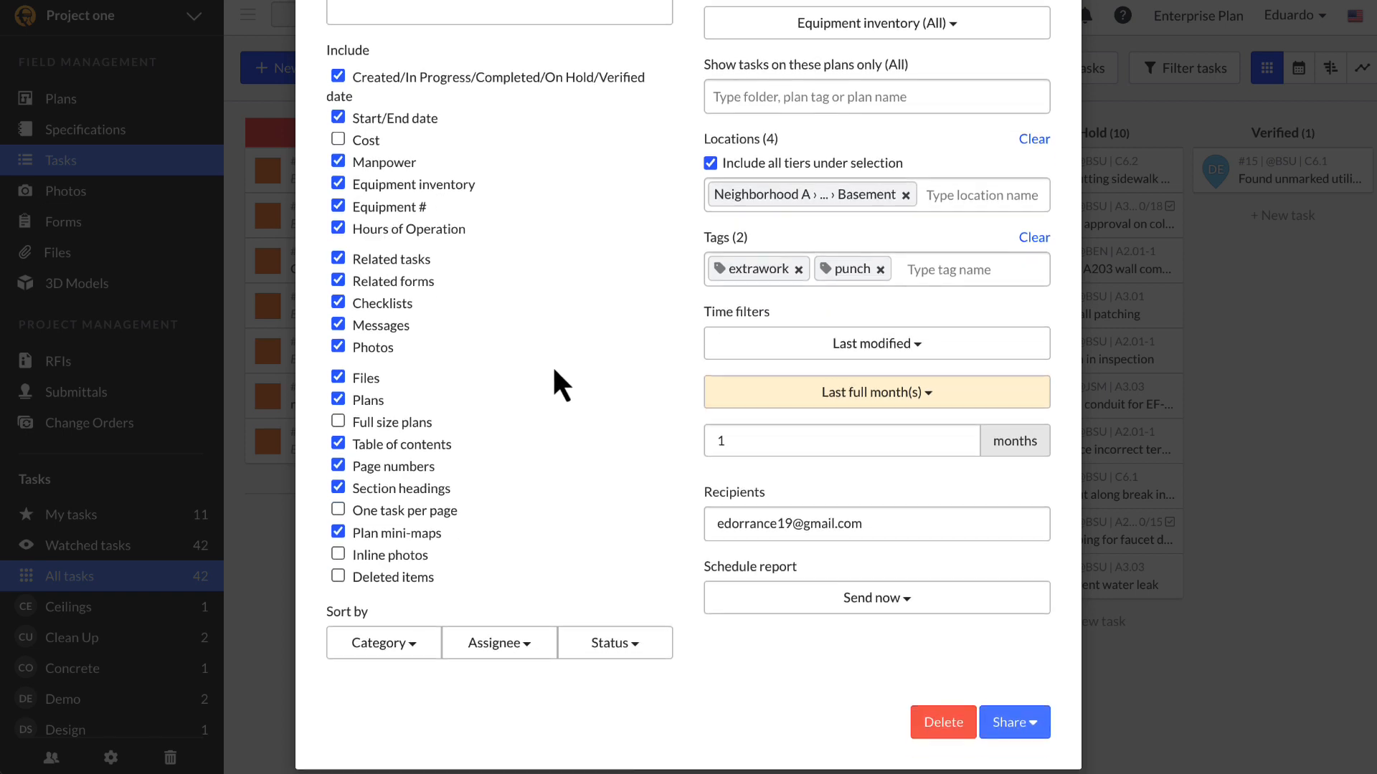
pyautogui.click(910, 602)
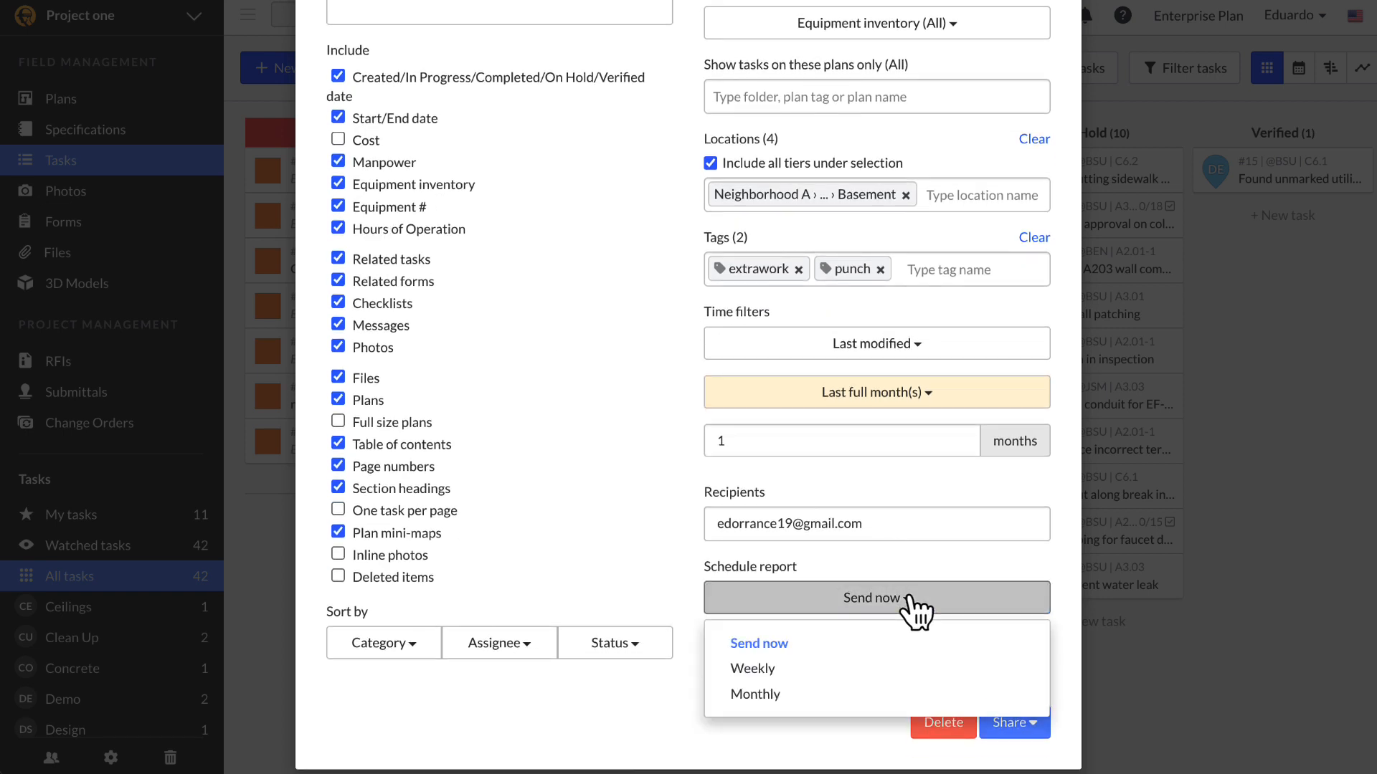
pyautogui.click(863, 670)
pyautogui.scroll(-2, 868, 681)
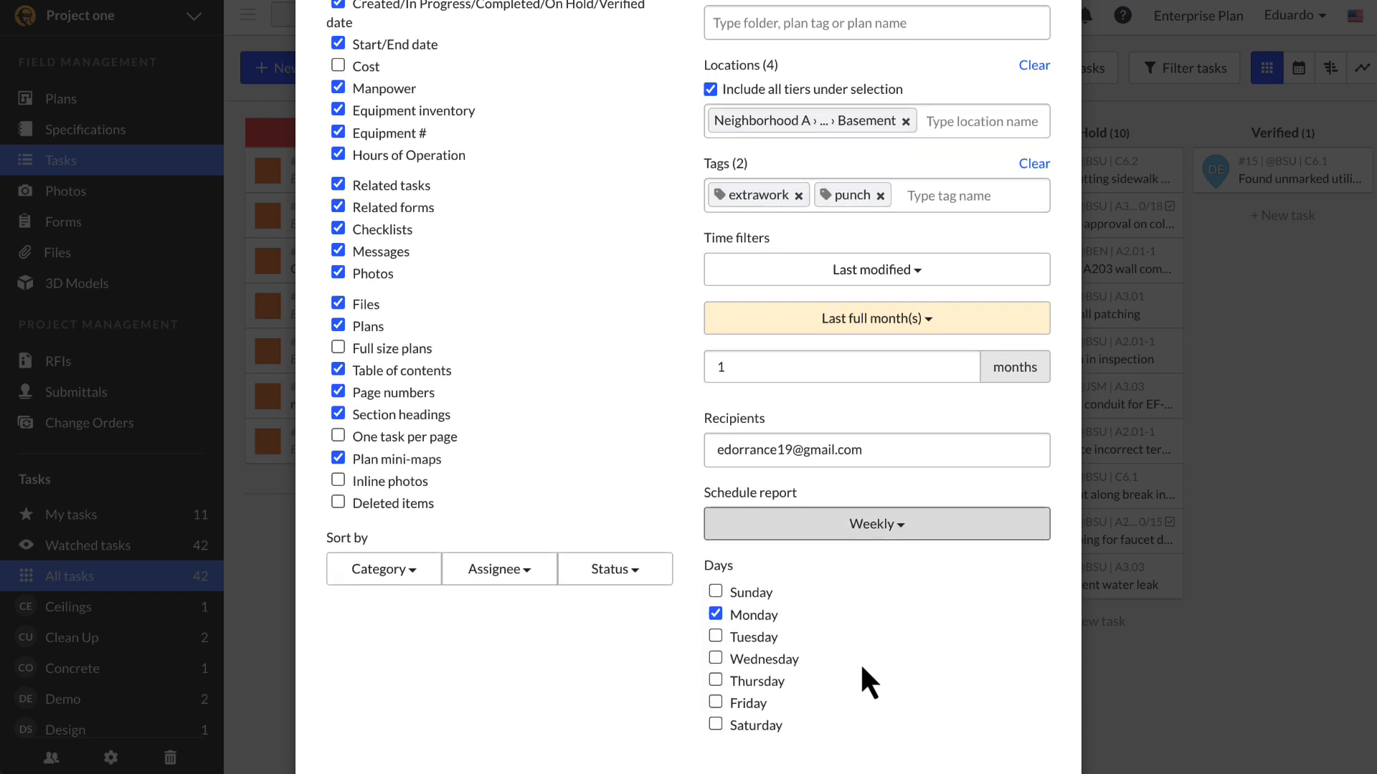
pyautogui.click(716, 636)
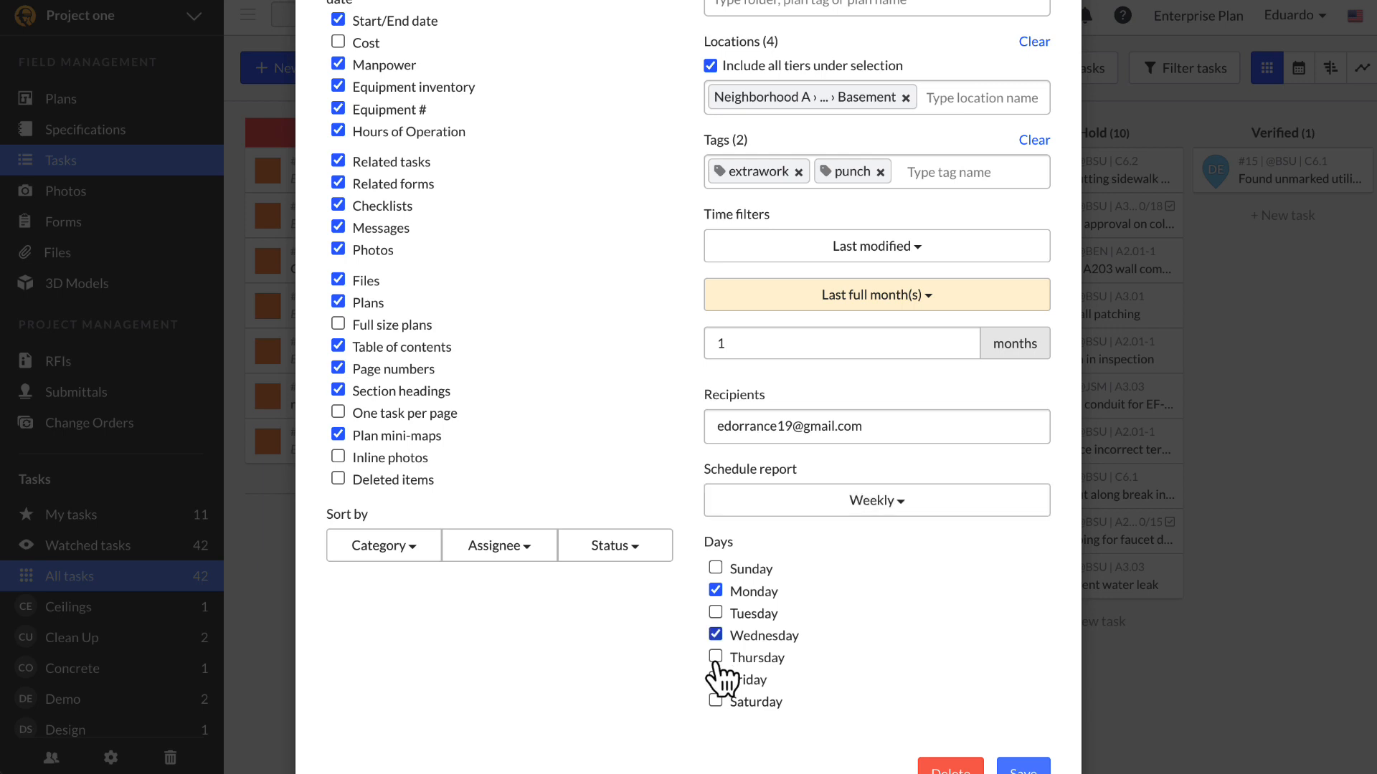
pyautogui.click(716, 679)
pyautogui.click(854, 502)
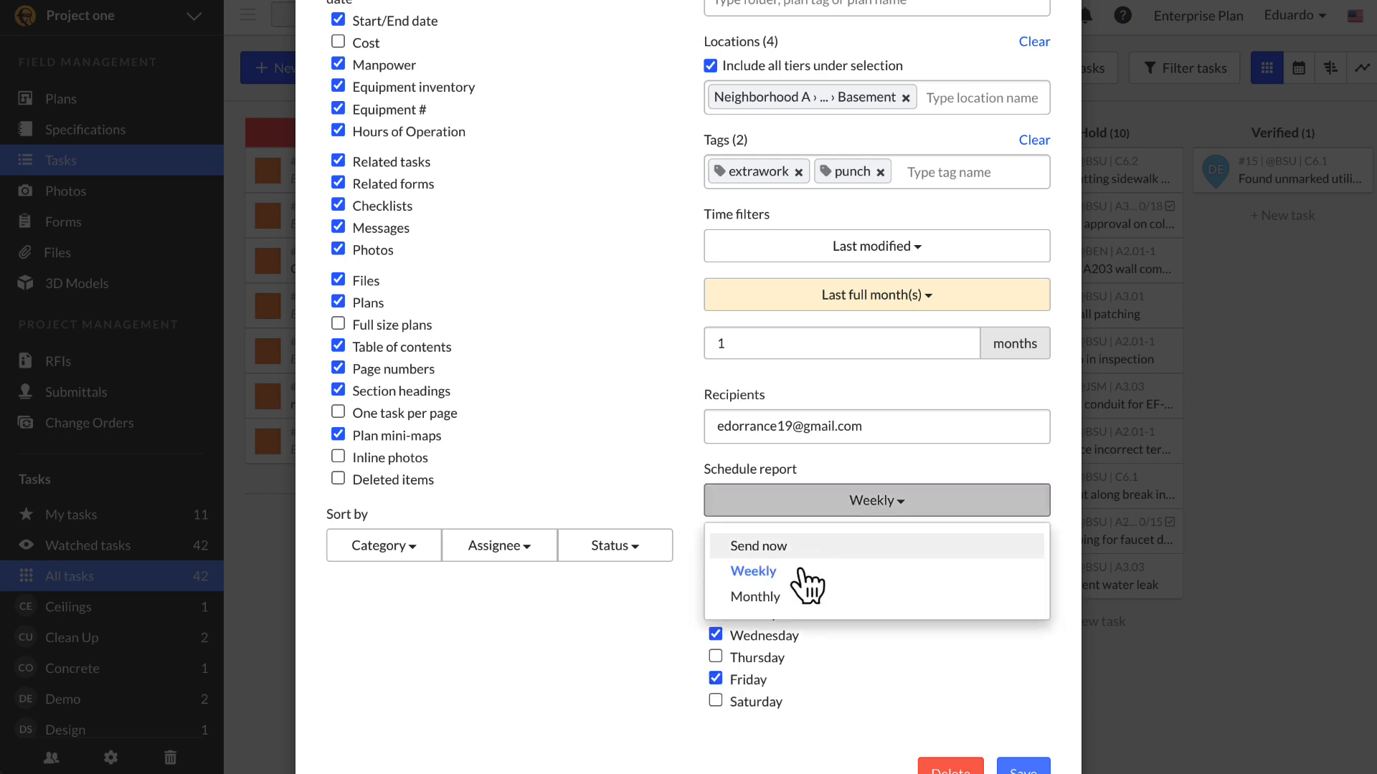
pyautogui.click(789, 600)
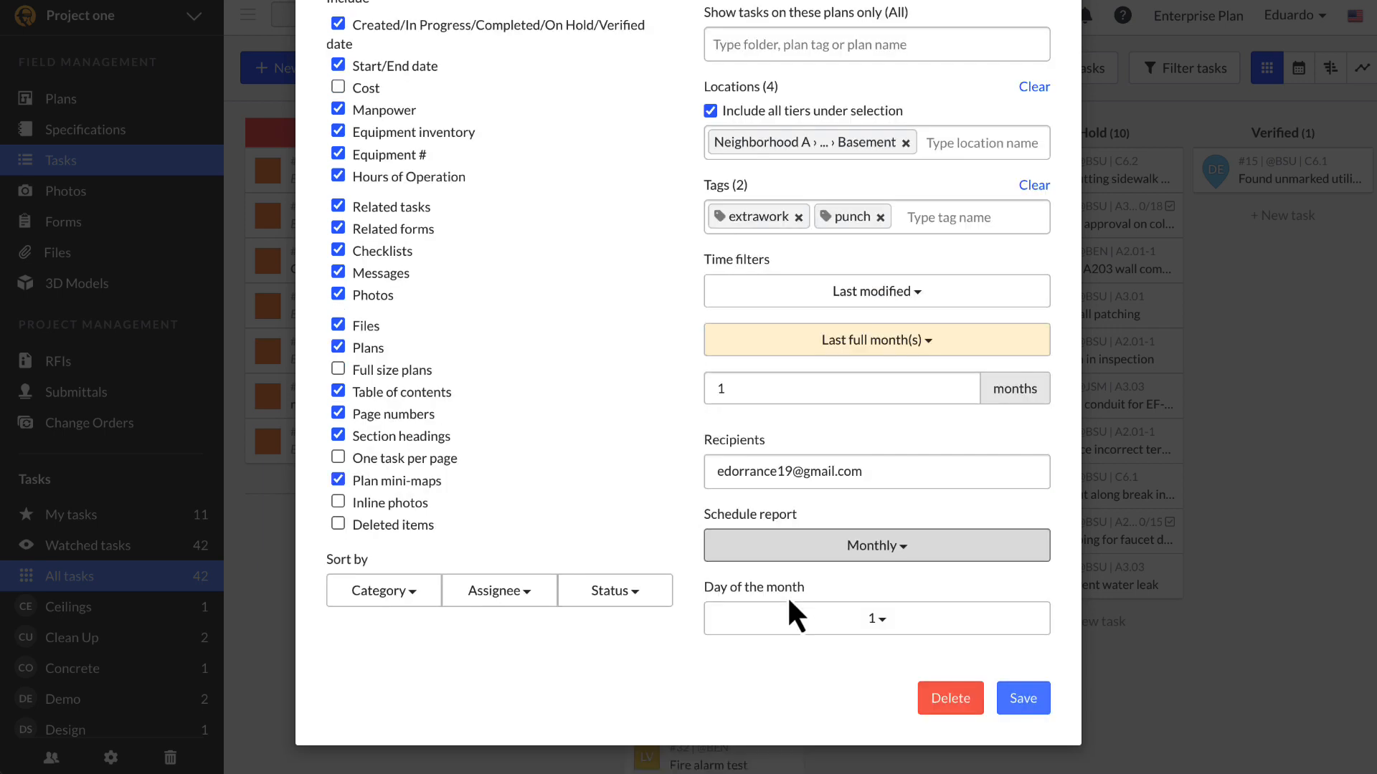
pyautogui.click(831, 630)
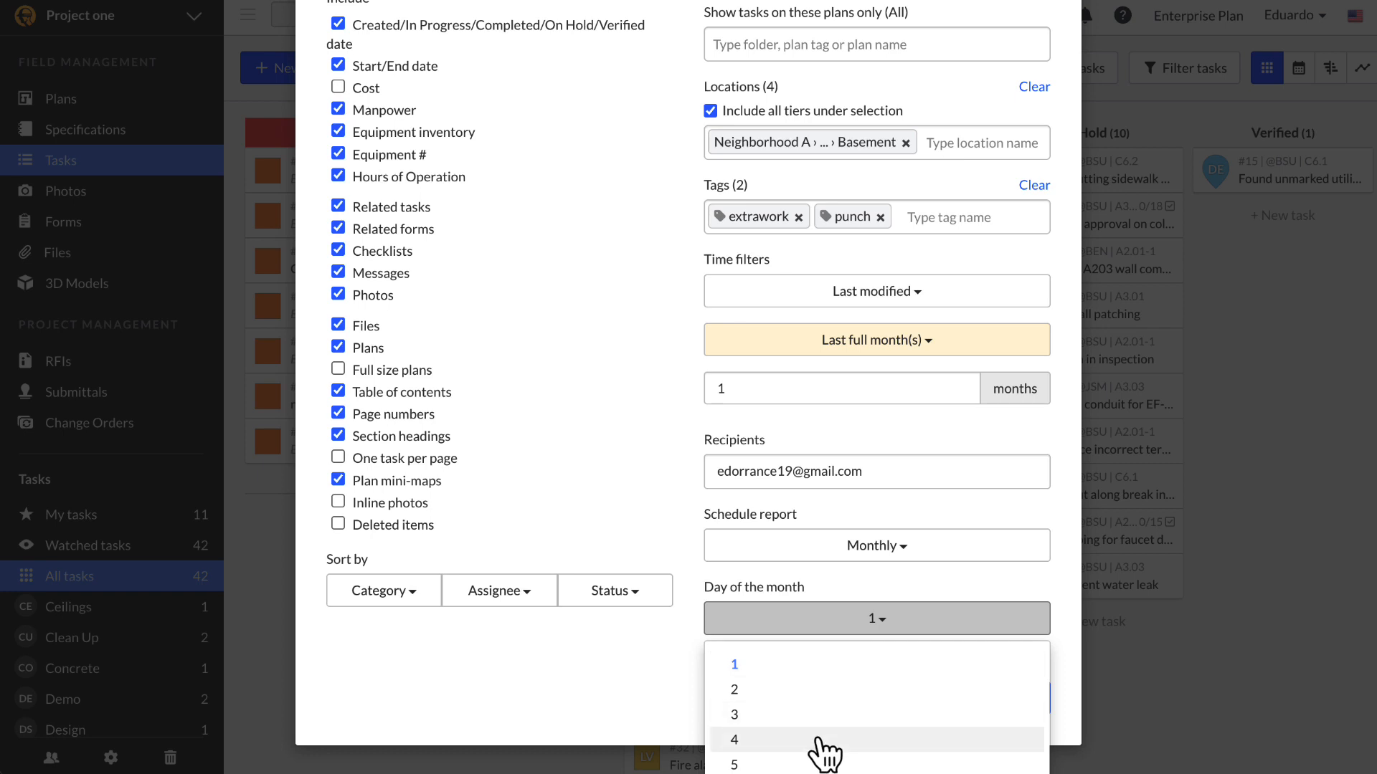
pyautogui.scroll(-1, 824, 752)
pyautogui.click(814, 737)
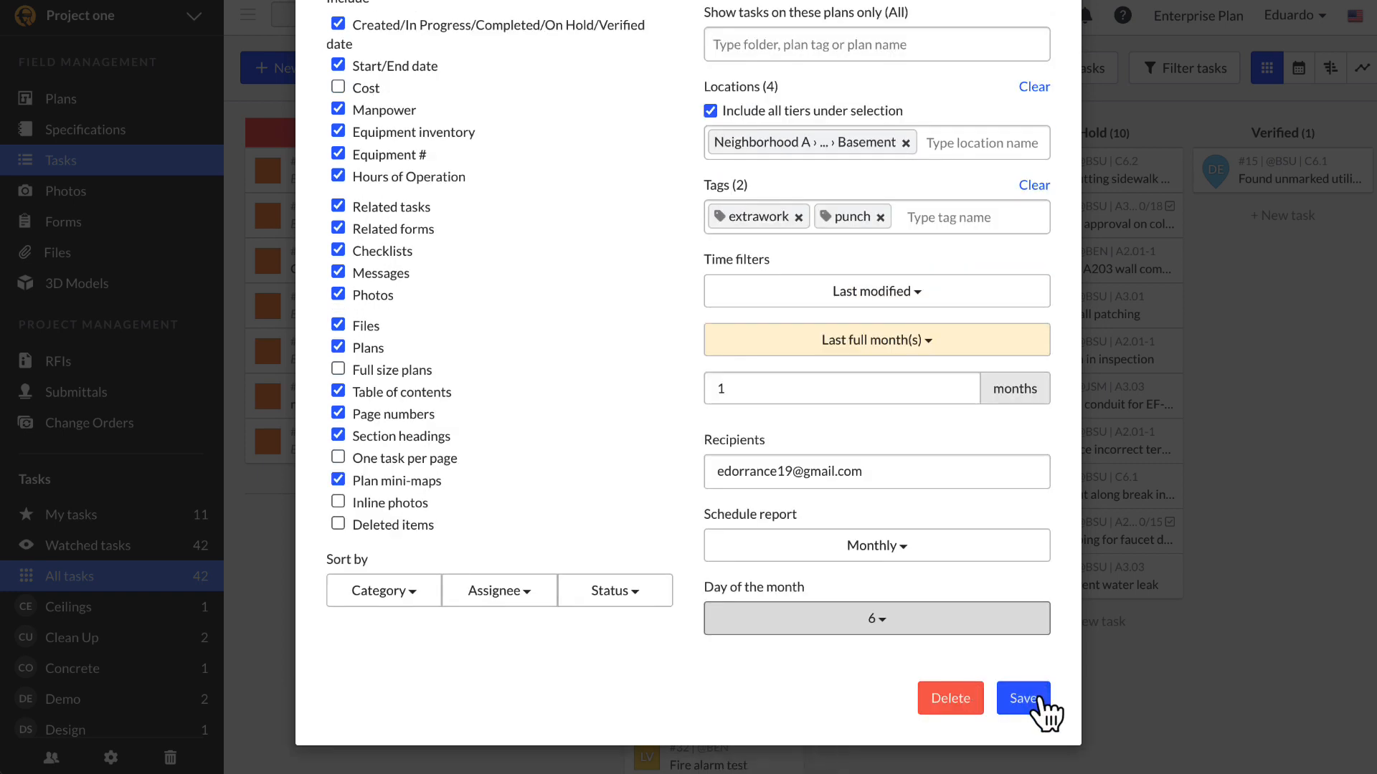
# Step: Add a colleague's e-mail as a second recipient from the autocomplete suggestions
pyautogui.click(915, 479)
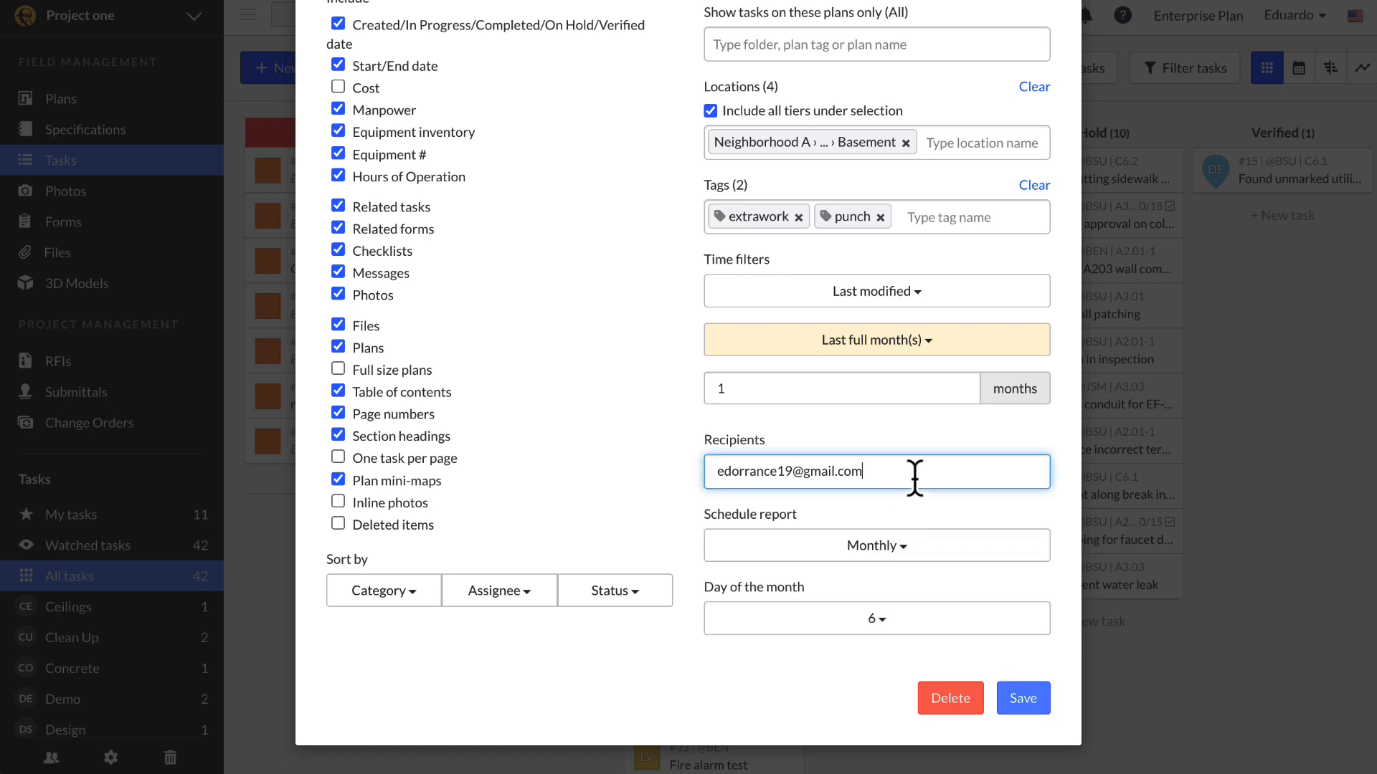
pyautogui.write(', p')
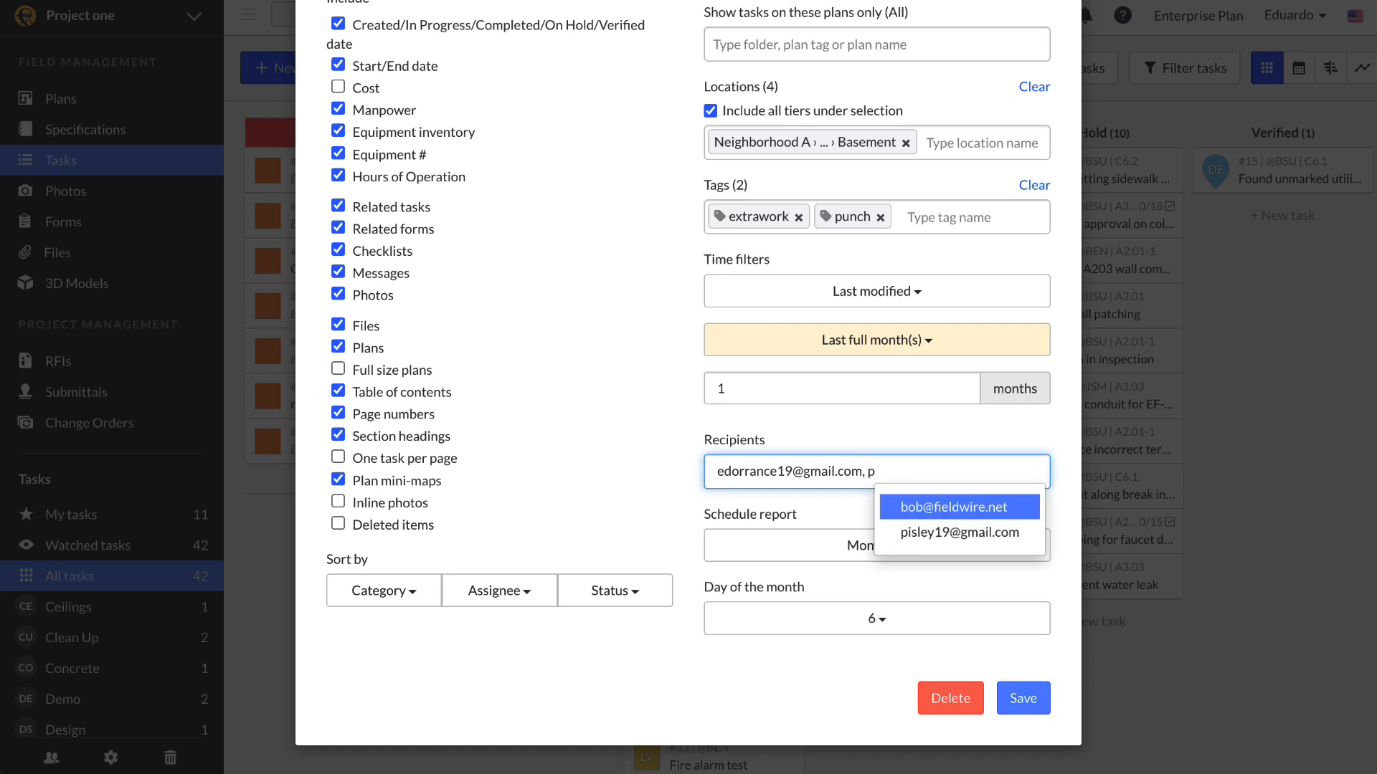
pyautogui.write('i')
pyautogui.press('BackSpace')
pyautogui.press('BackSpace')
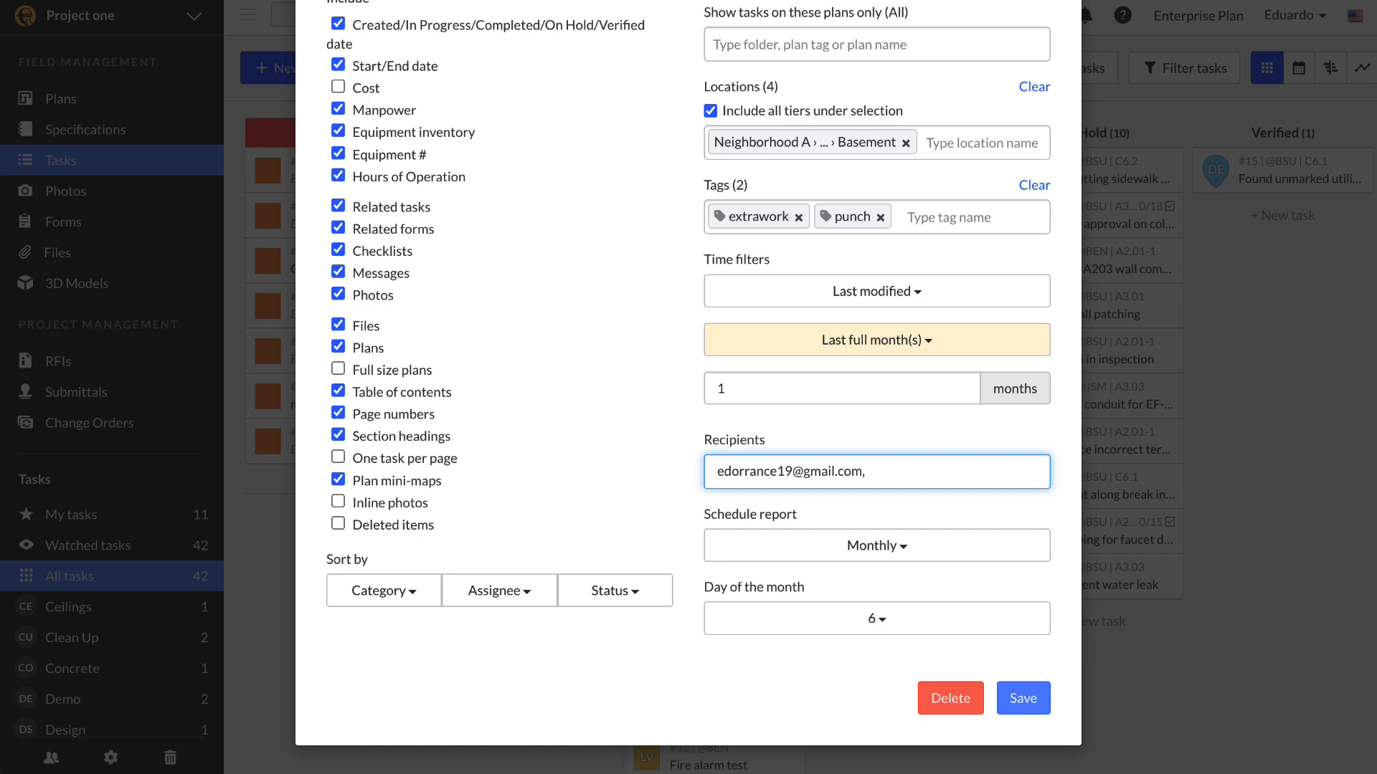
pyautogui.write('bo')
pyautogui.click(1005, 502)
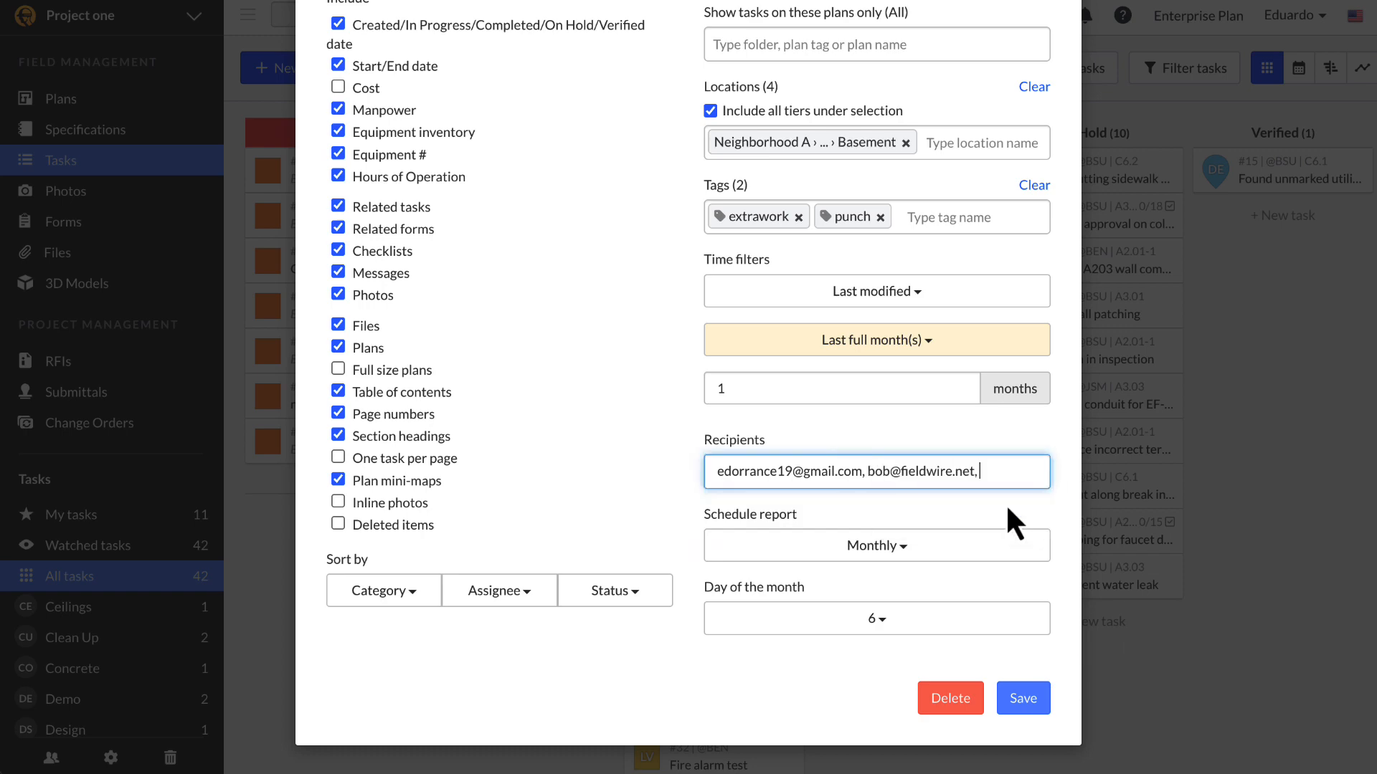
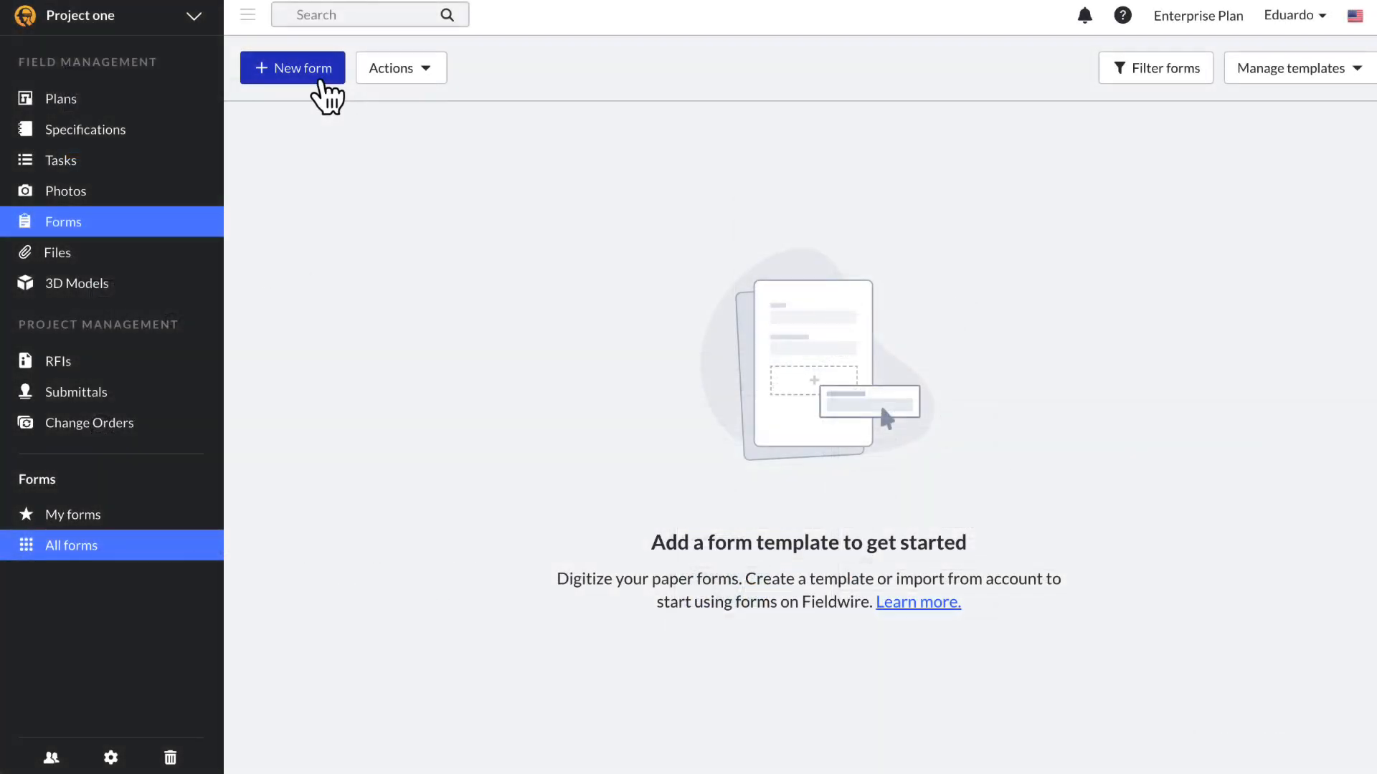
# Step: Create a new blank form template named 'Daily Report' with Dated template switched on
pyautogui.click(319, 97)
pyautogui.moveTo(366, 132)
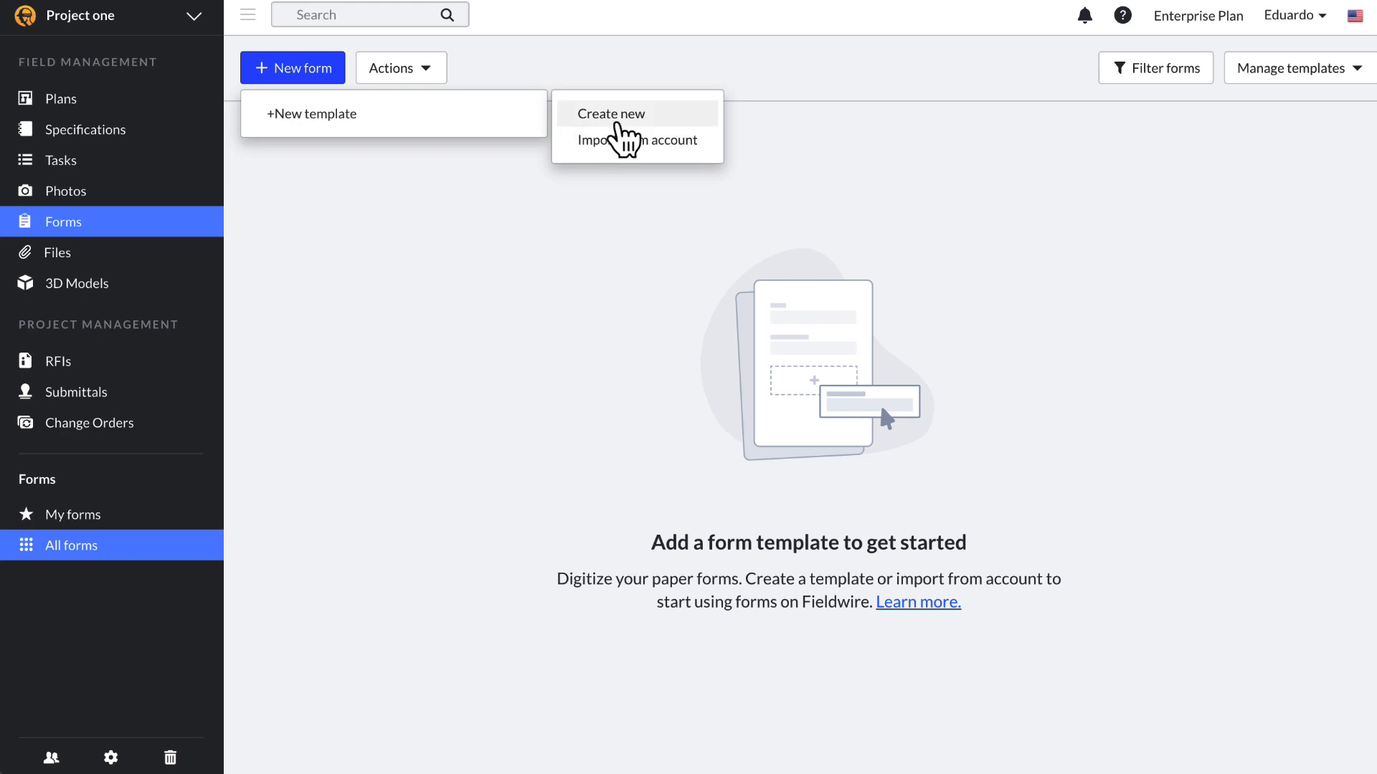
pyautogui.click(616, 122)
pyautogui.click(649, 204)
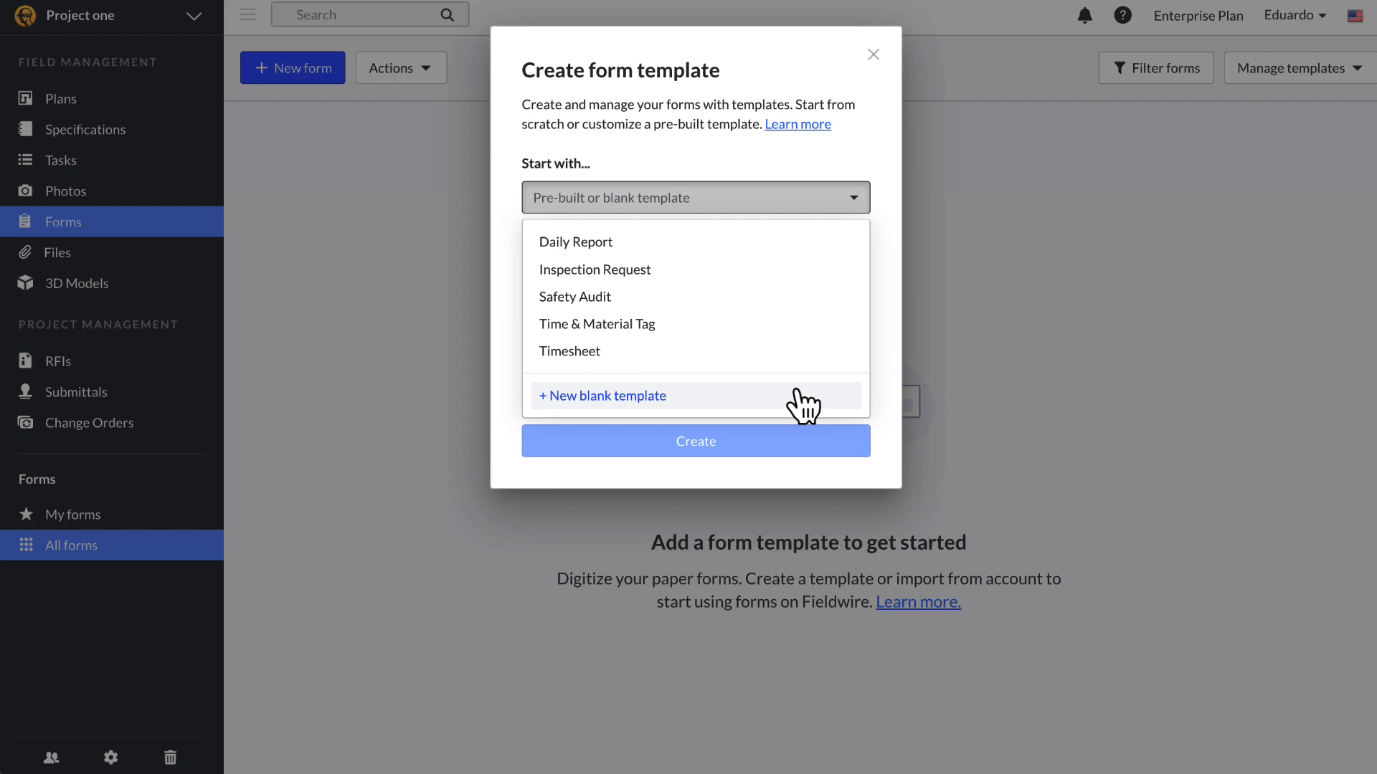
pyautogui.click(802, 405)
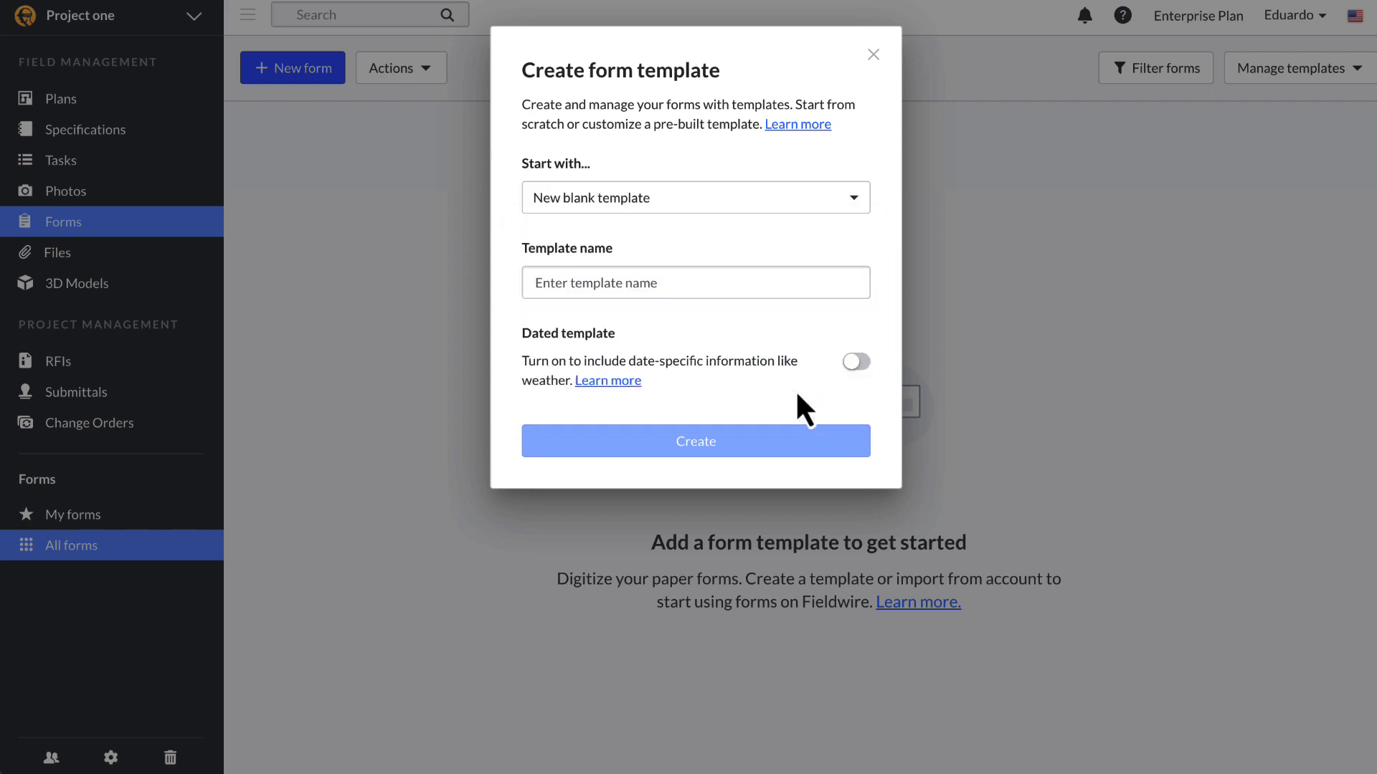
pyautogui.click(752, 289)
pyautogui.write('Daily Report')
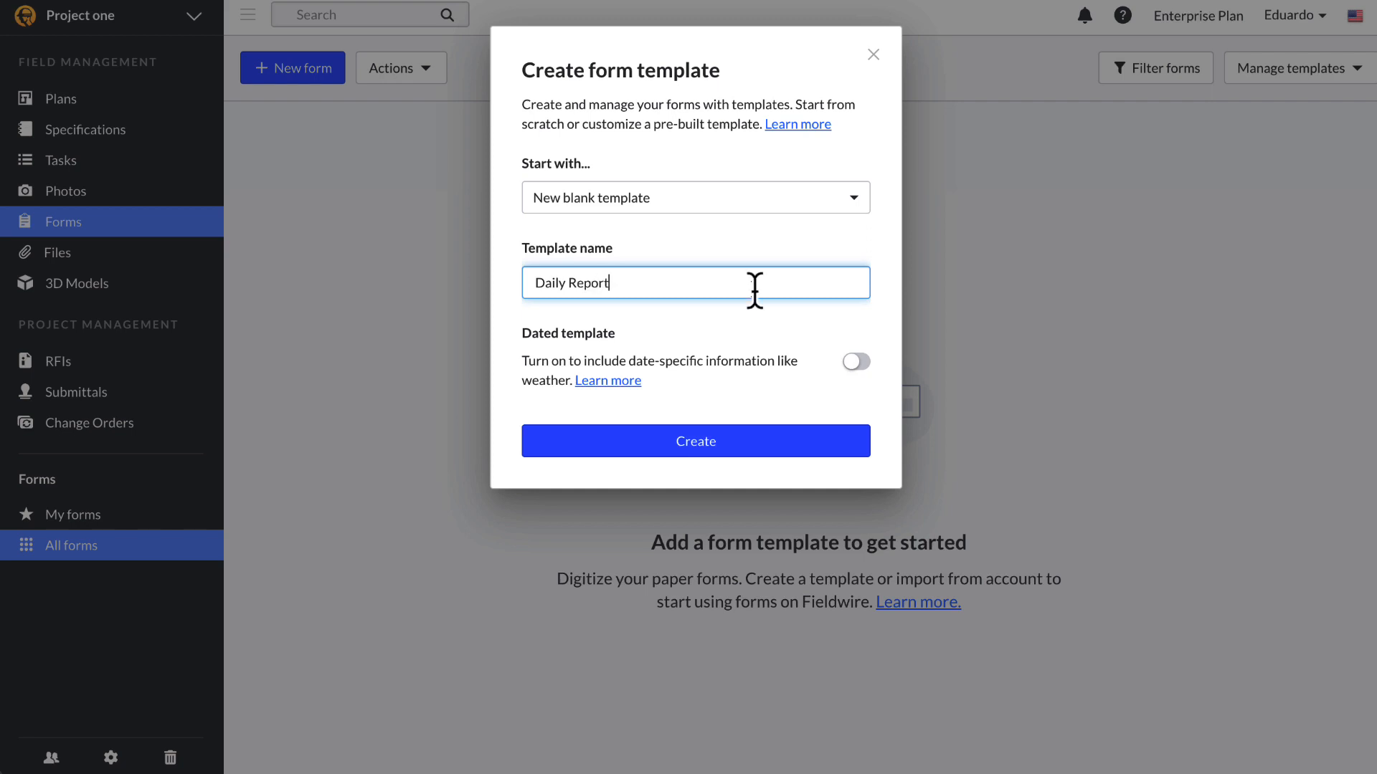
pyautogui.click(857, 362)
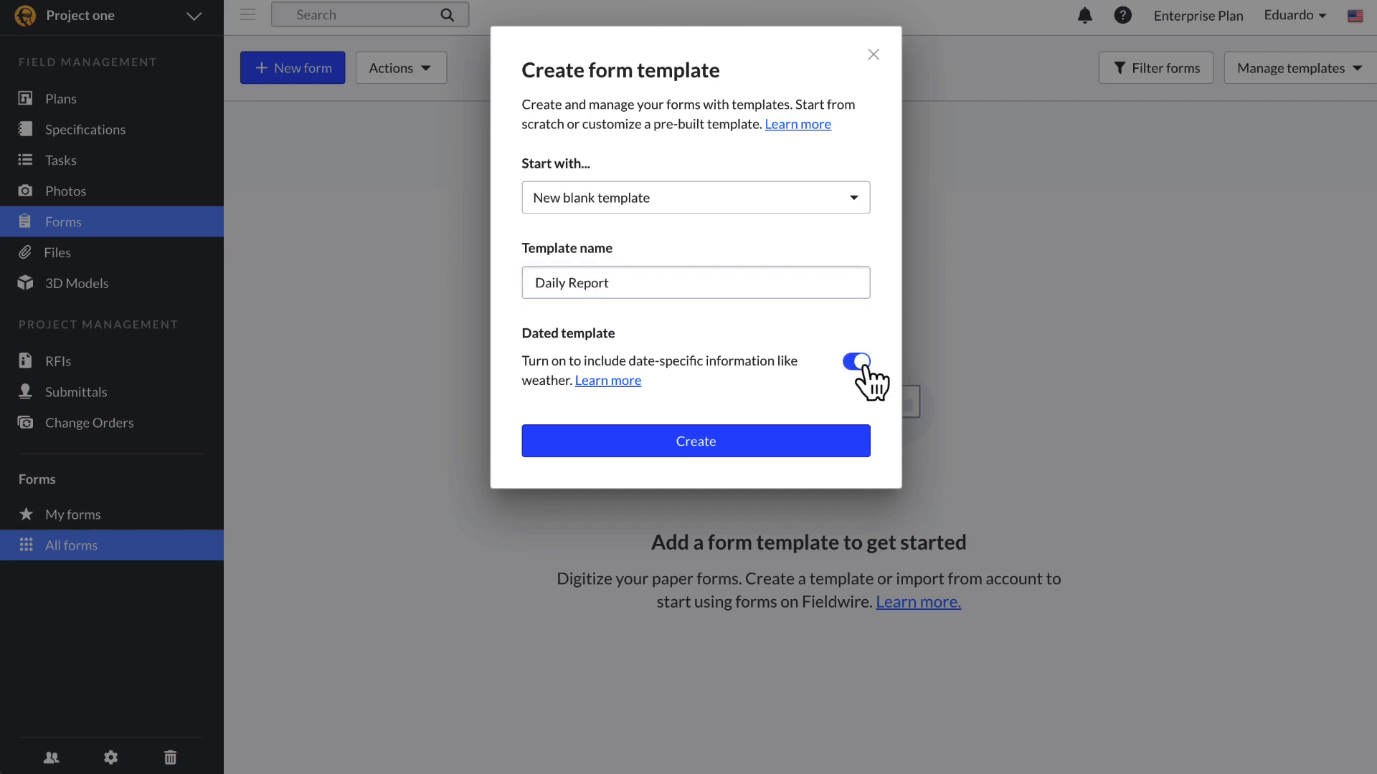
pyautogui.click(799, 444)
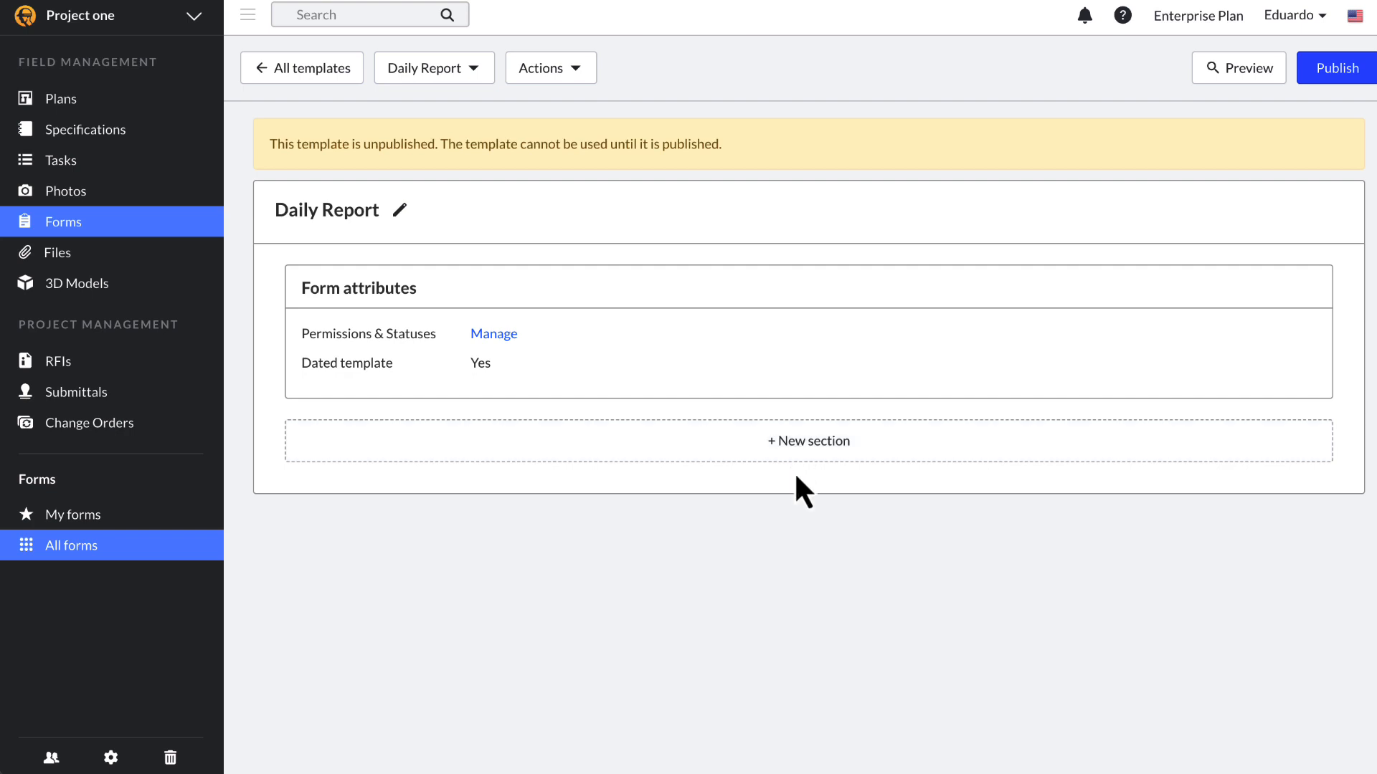
# Step: Add a Weather section to the Daily Report template and preview it
pyautogui.click(817, 456)
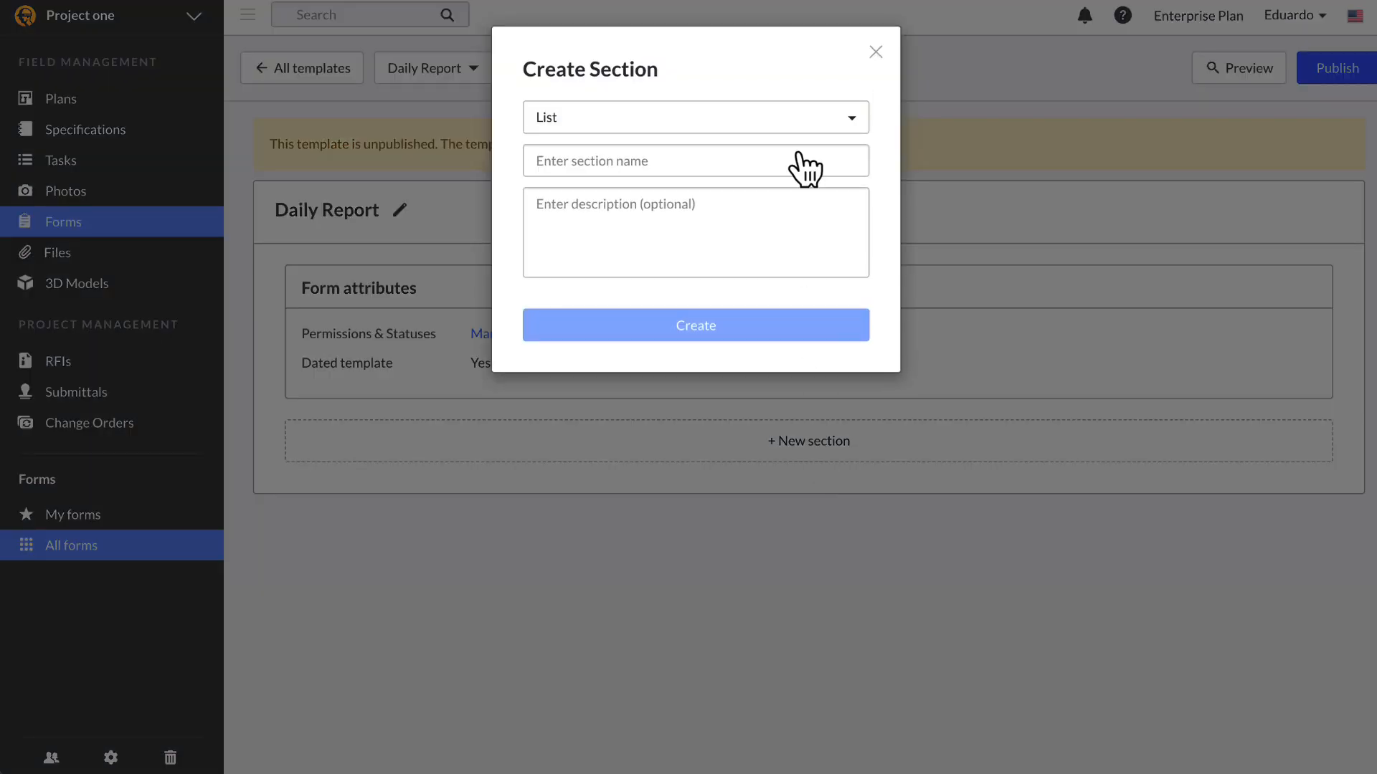
pyautogui.click(801, 128)
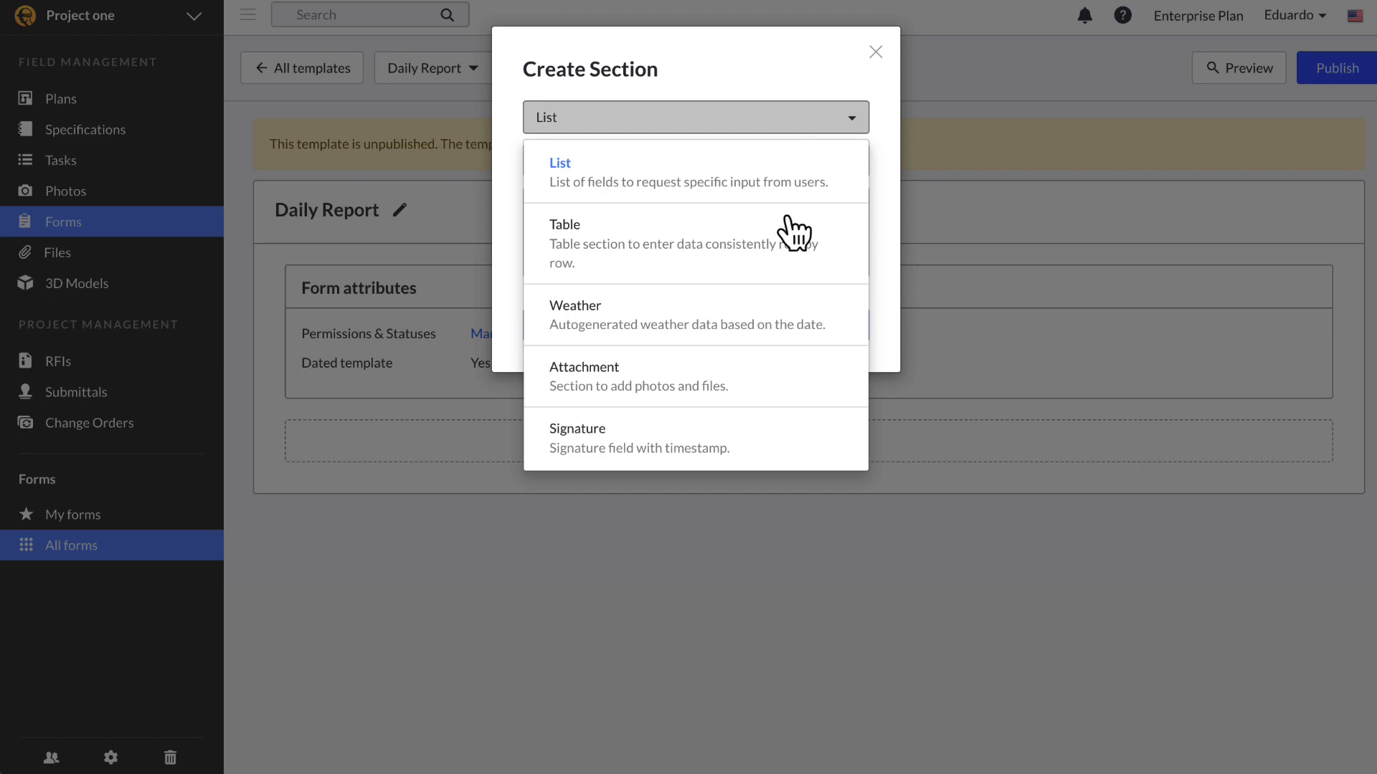
pyautogui.click(779, 310)
pyautogui.write('Weather')
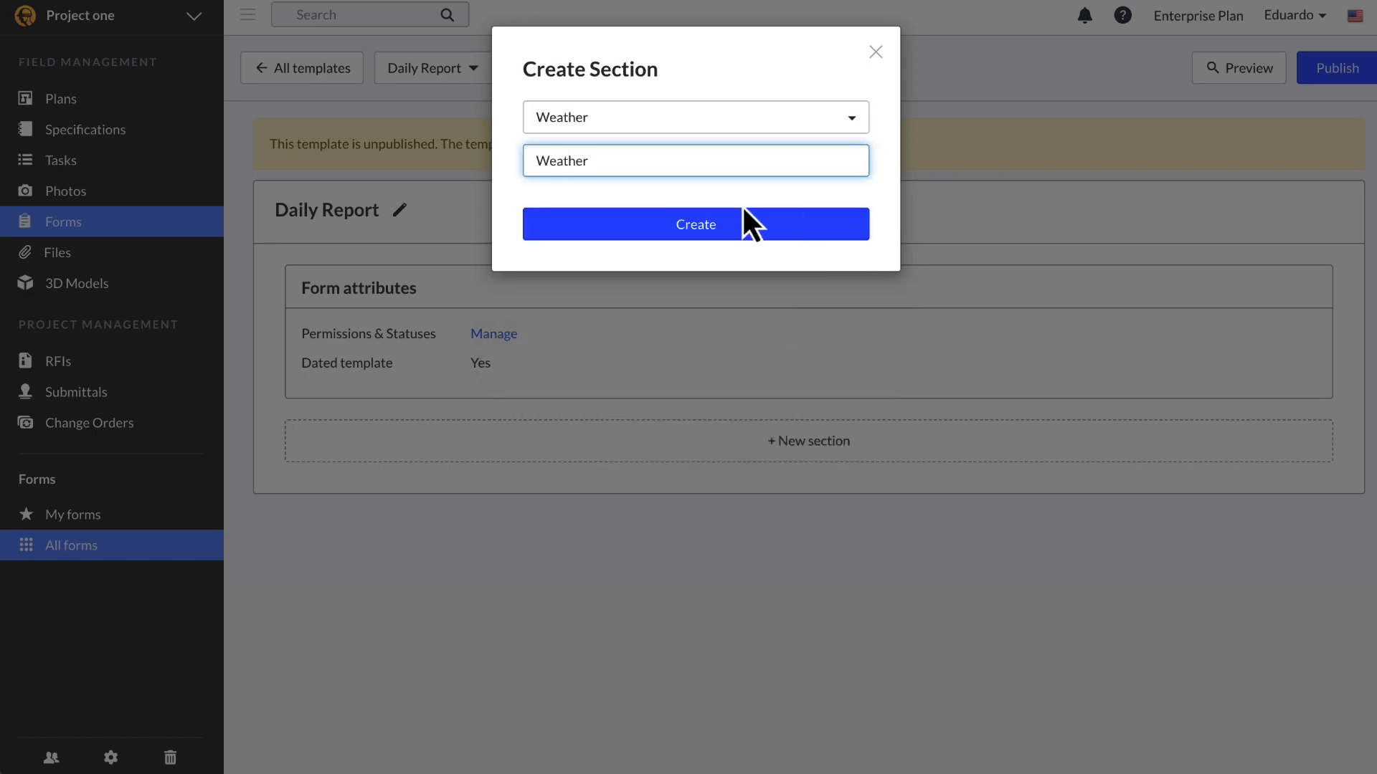
pyautogui.click(744, 211)
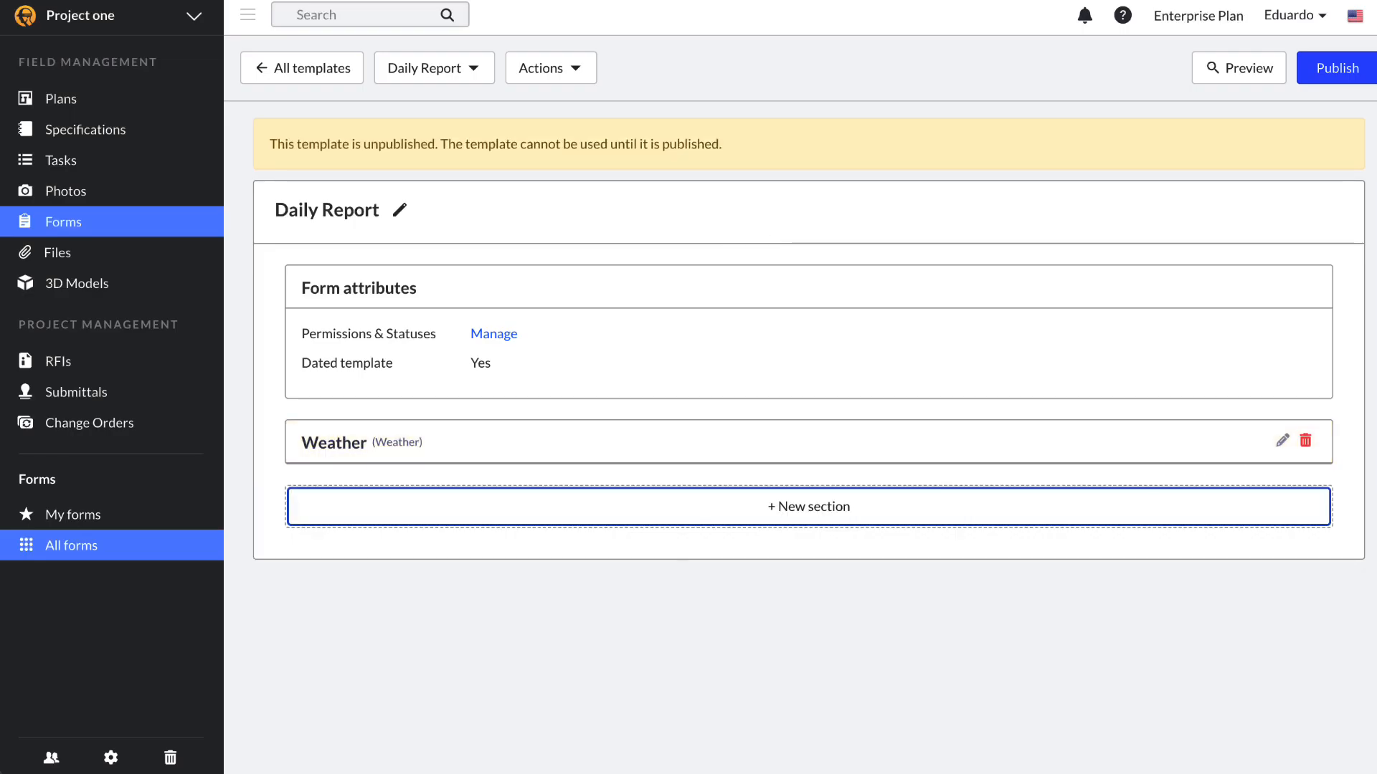
pyautogui.click(1213, 72)
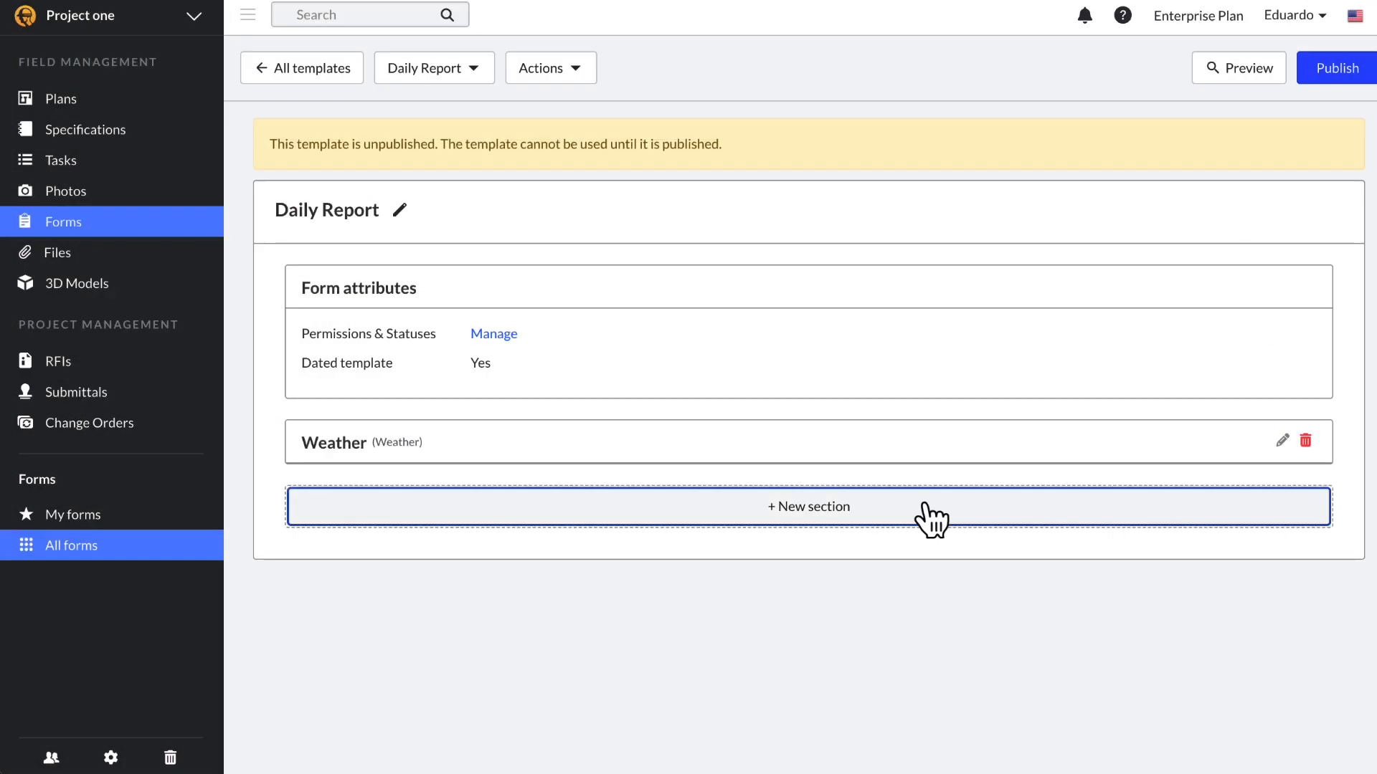
# Step: Add a Survey list section with an 'Any injuries on site?' checkbox-and-notes entry
pyautogui.click(924, 505)
pyautogui.click(819, 154)
pyautogui.write('Survey')
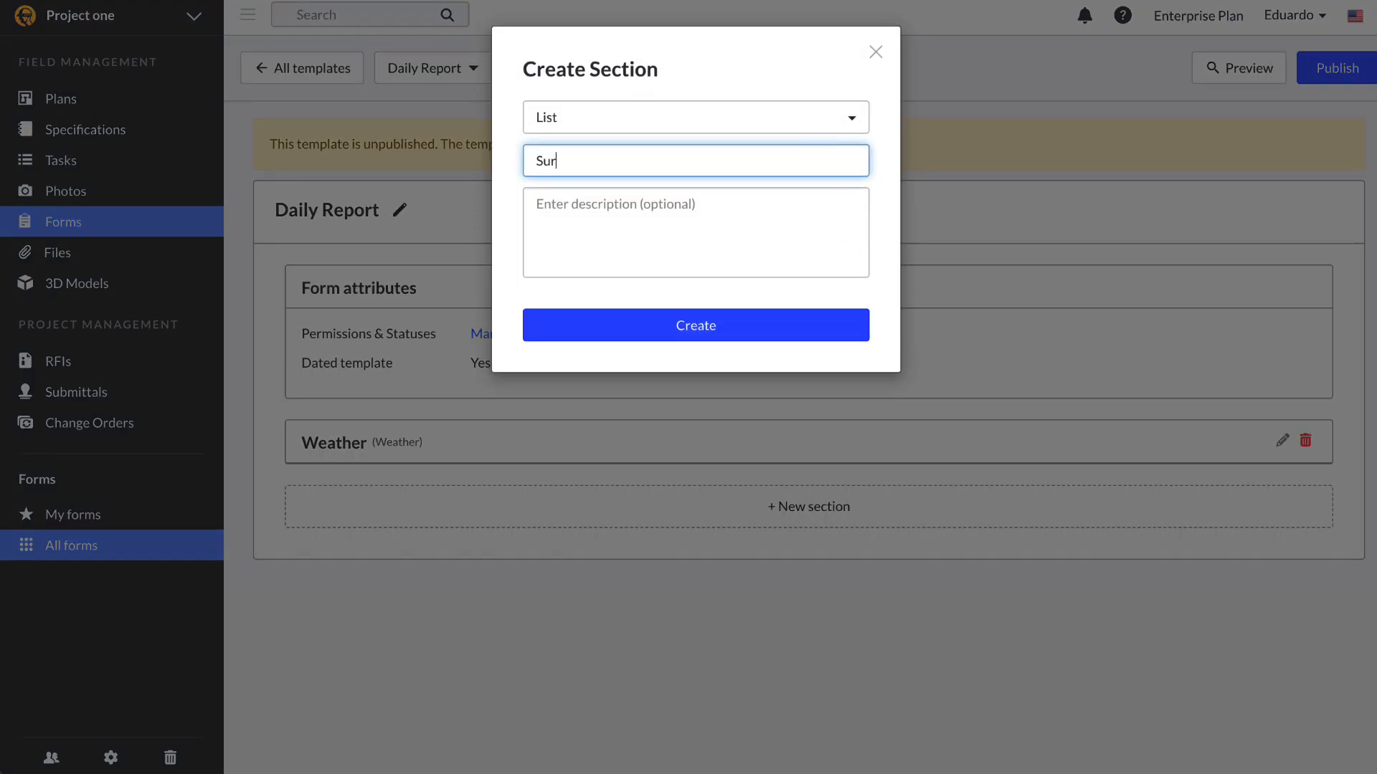
pyautogui.click(807, 328)
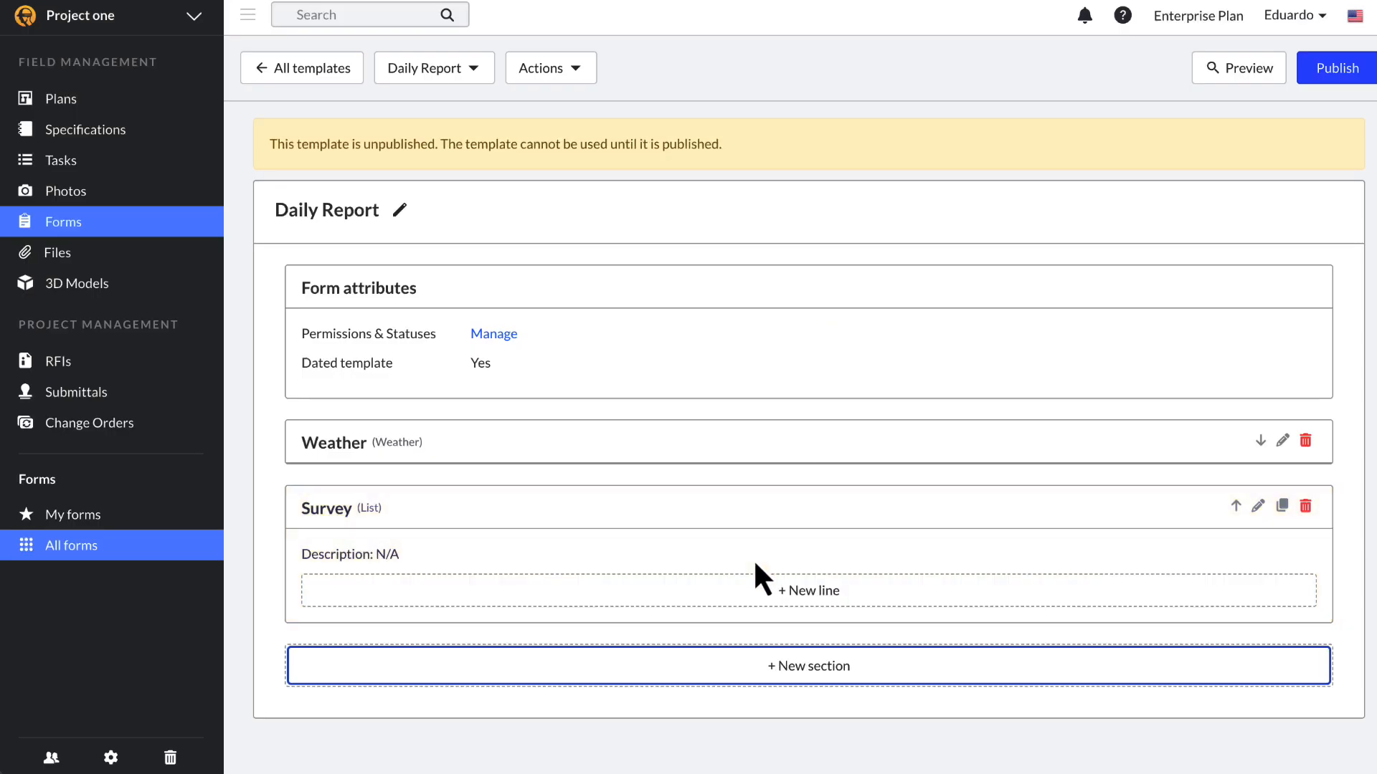
pyautogui.click(759, 595)
pyautogui.click(707, 128)
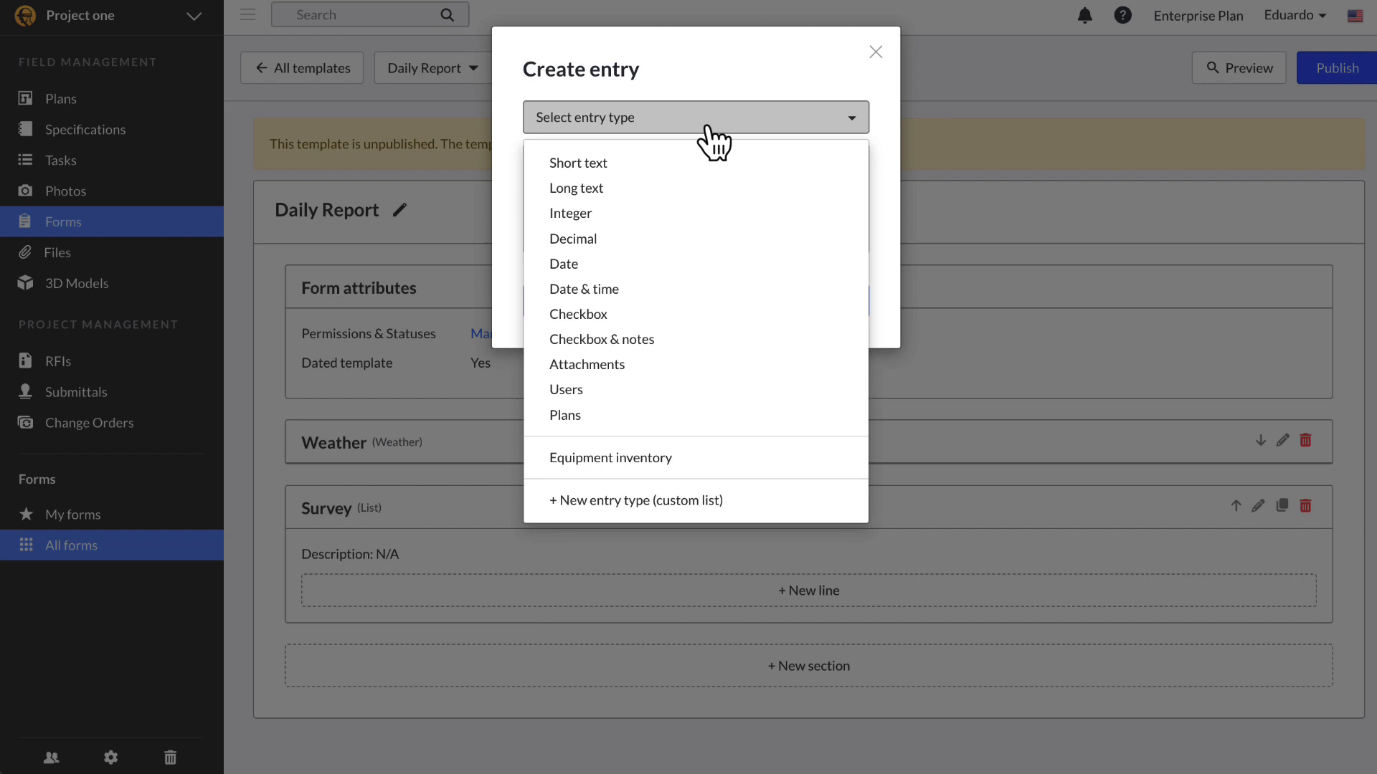
pyautogui.click(689, 341)
pyautogui.write('Any injuries on site')
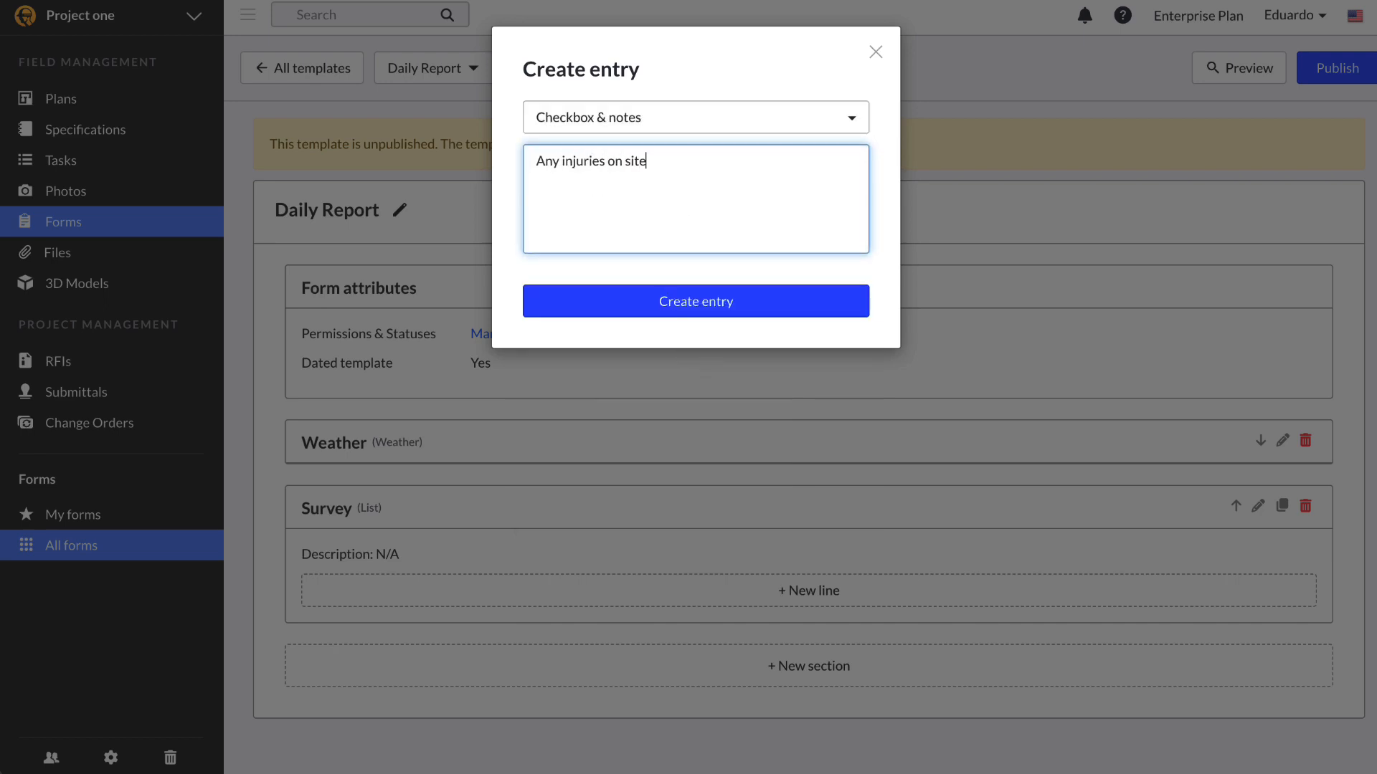
pyautogui.write('?')
pyautogui.click(670, 307)
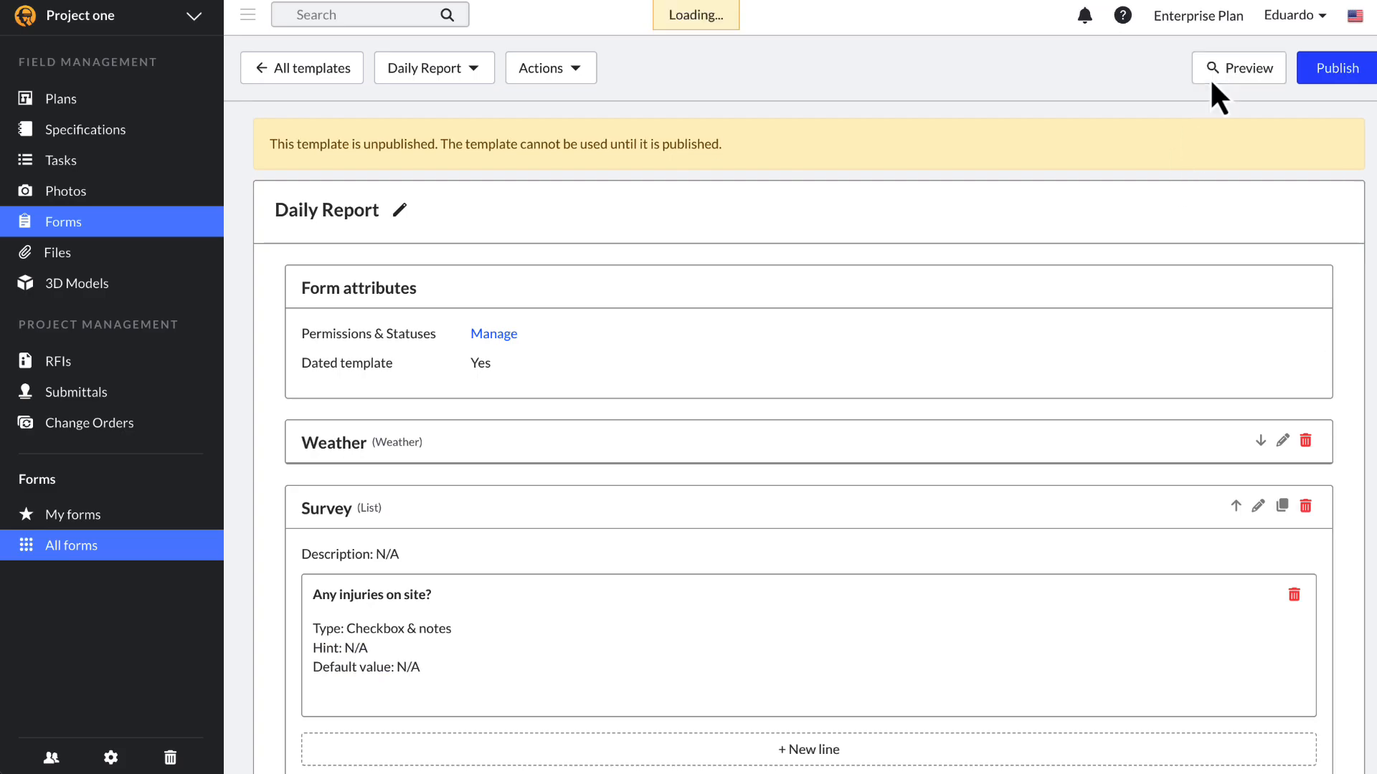
# Step: Test the injuries question in the preview by ticking it and noting 'None'
pyautogui.click(1211, 77)
pyautogui.click(293, 646)
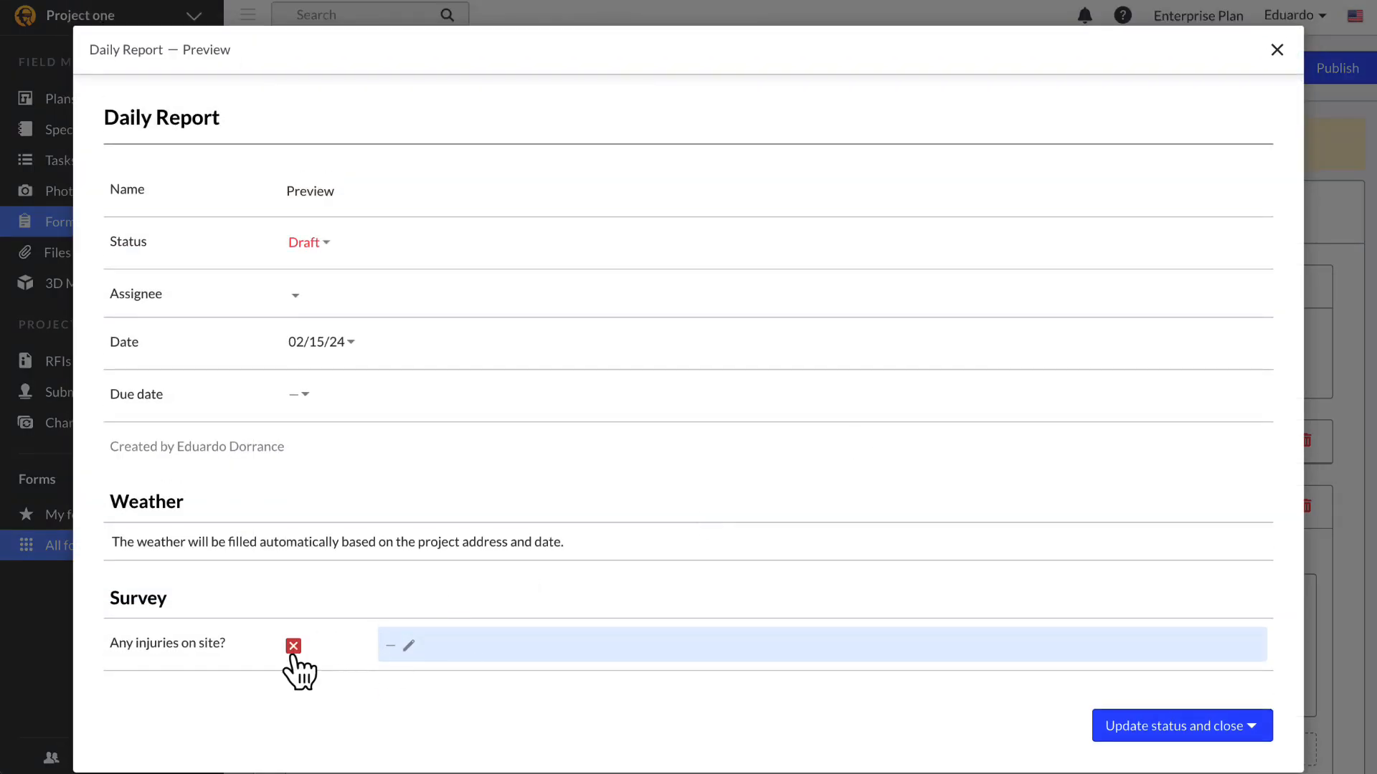
pyautogui.click(471, 645)
pyautogui.write('None')
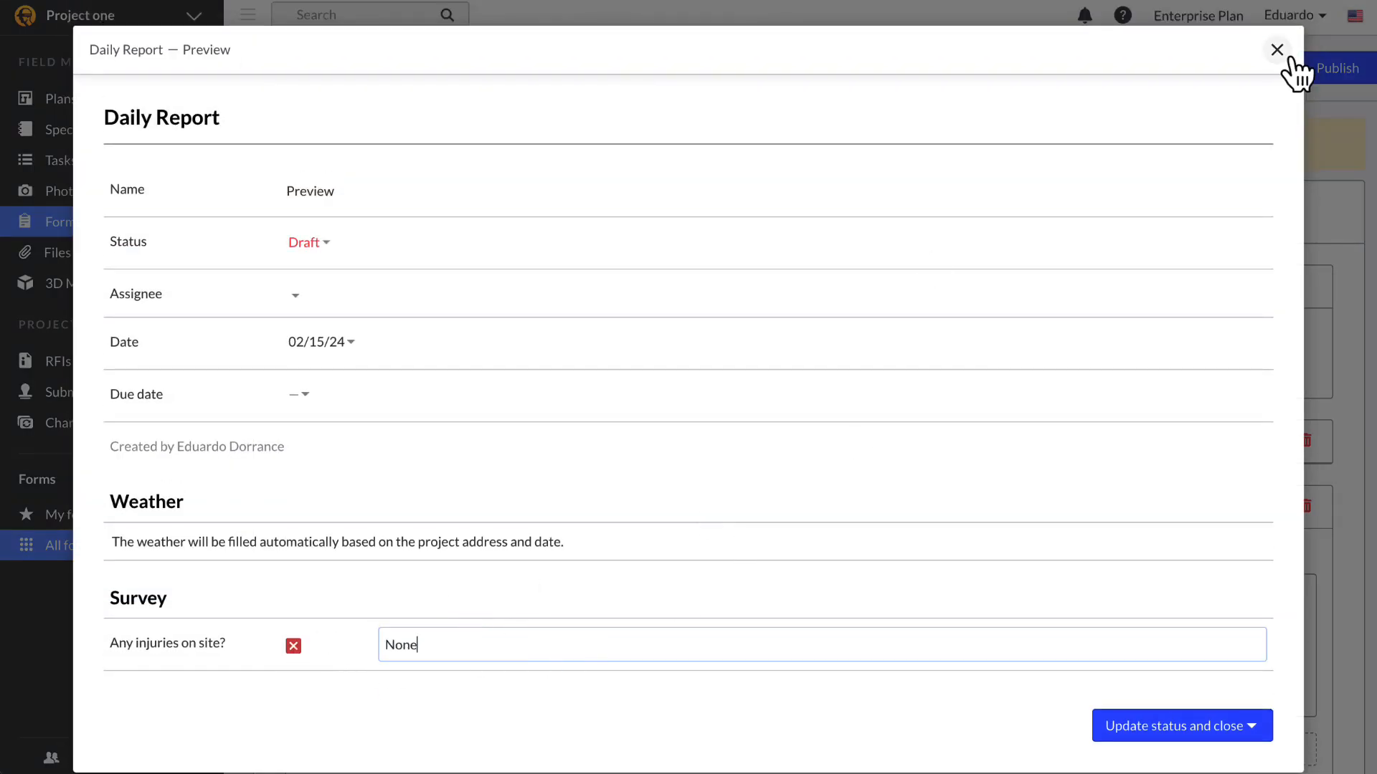
pyautogui.click(1278, 50)
pyautogui.scroll(-2, 1264, 644)
# Step: Create a custom Labor Class list with values Master, Apprentice and Journeyman
pyautogui.click(1262, 643)
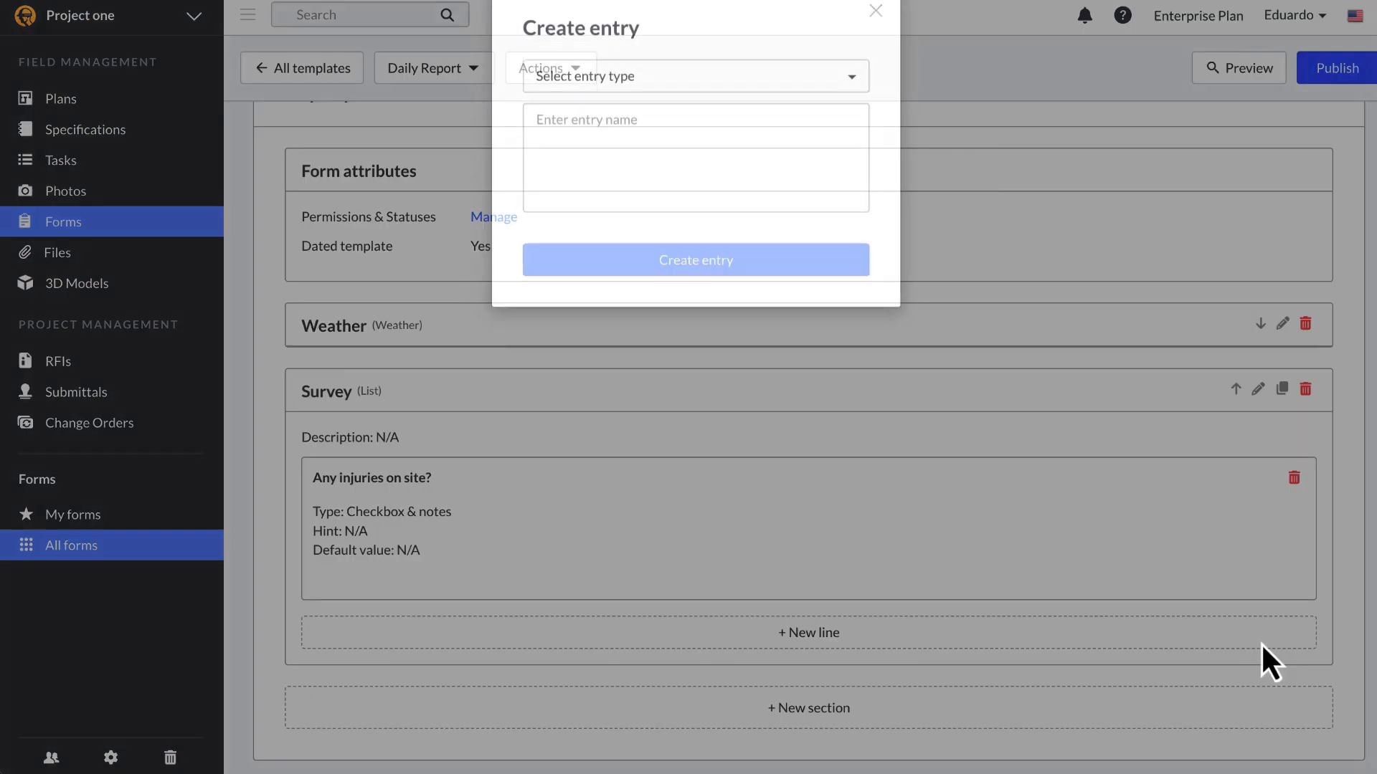
pyautogui.click(772, 122)
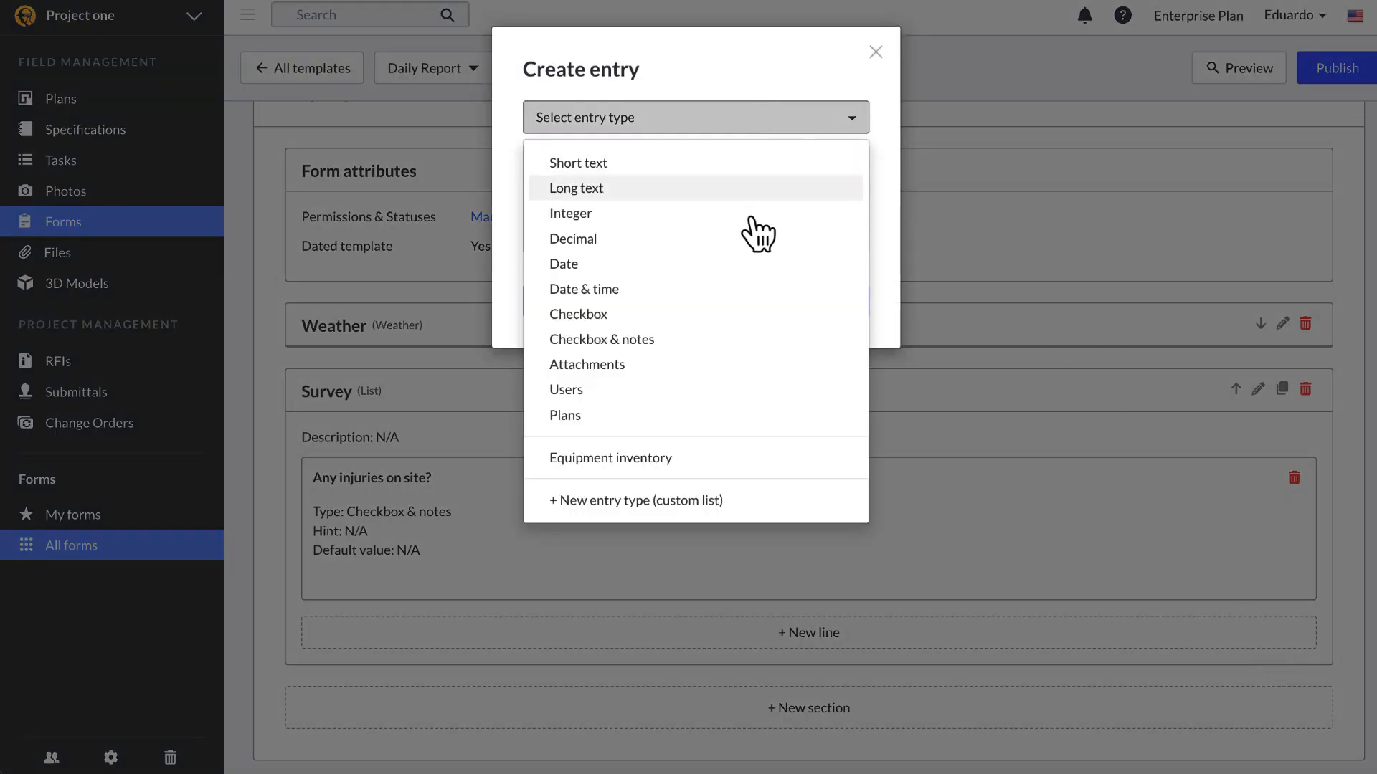
pyautogui.click(721, 502)
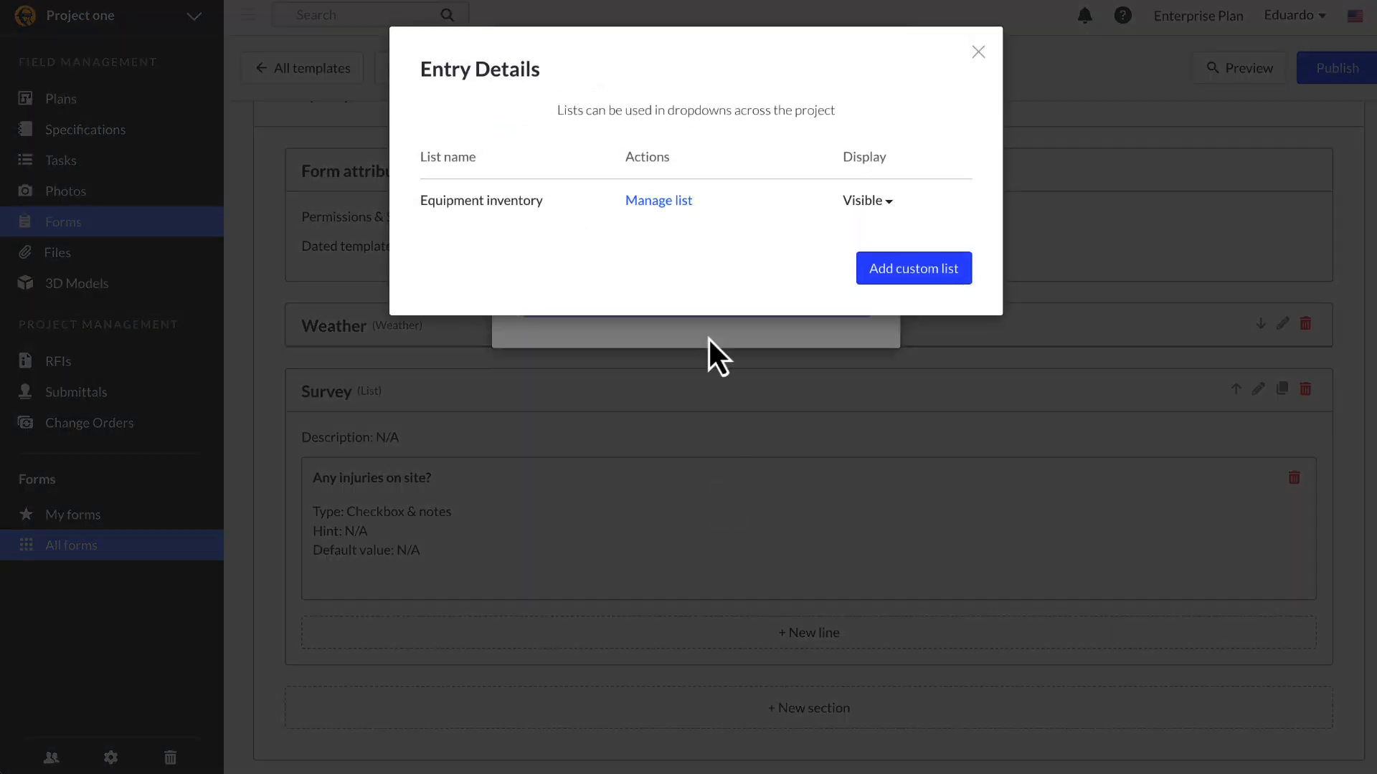
pyautogui.click(880, 273)
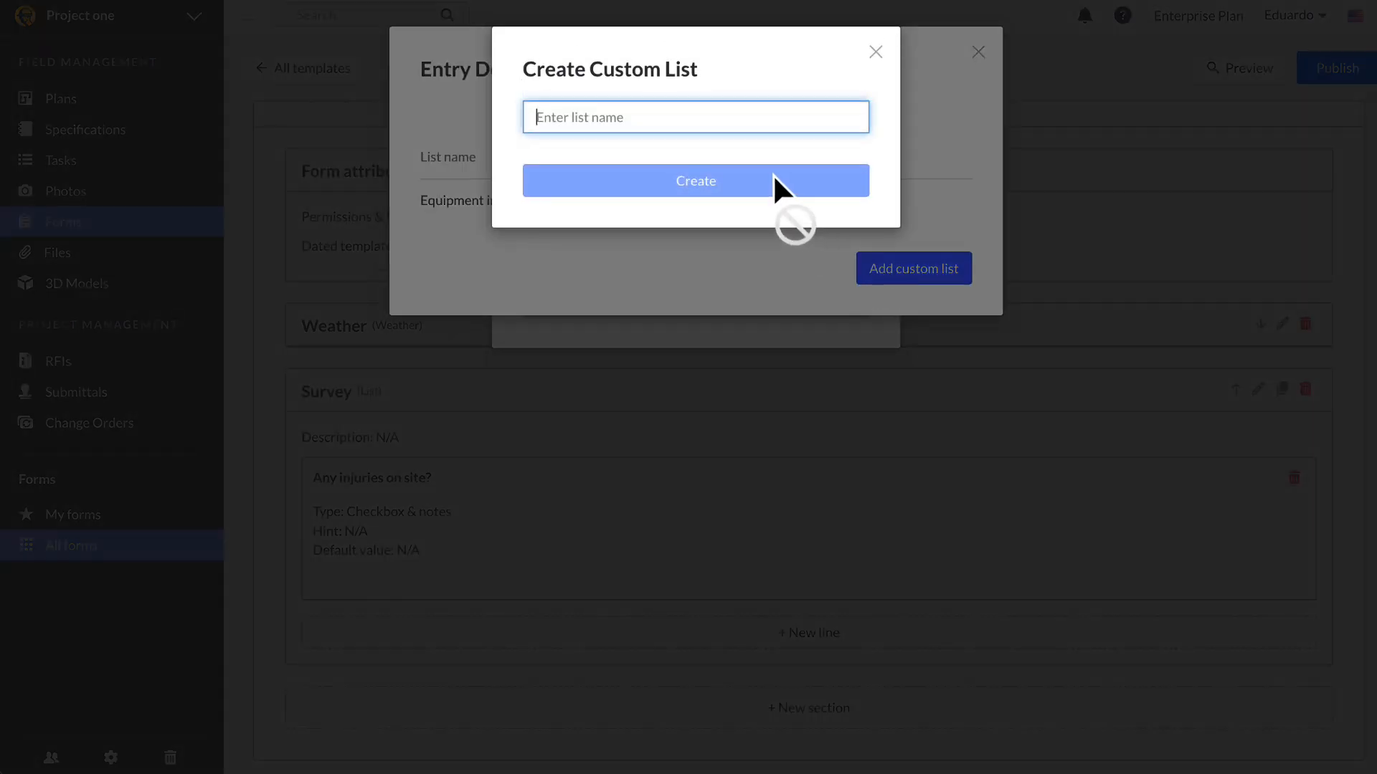
pyautogui.write('Labor Class')
pyautogui.click(732, 188)
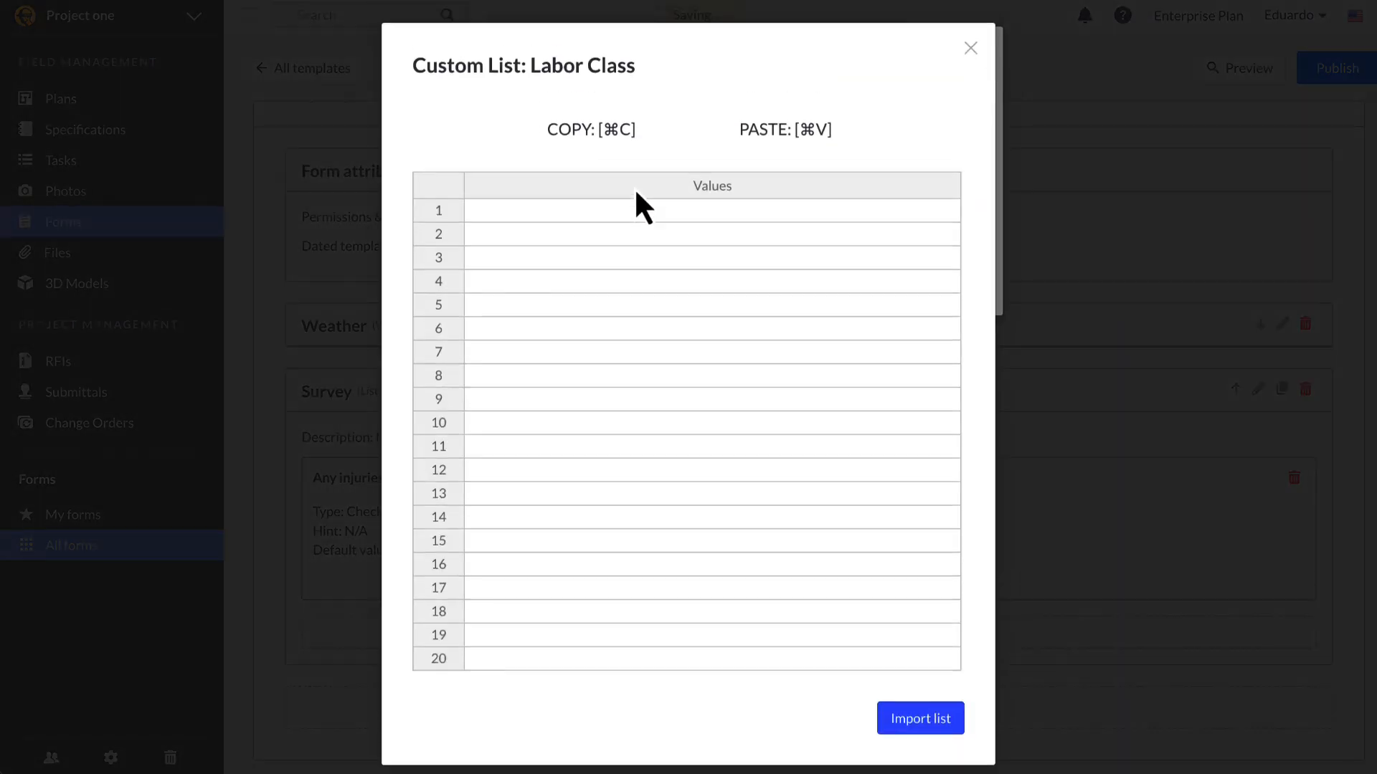
pyautogui.click(619, 219)
pyautogui.write('Master Apprentice Journeyman')
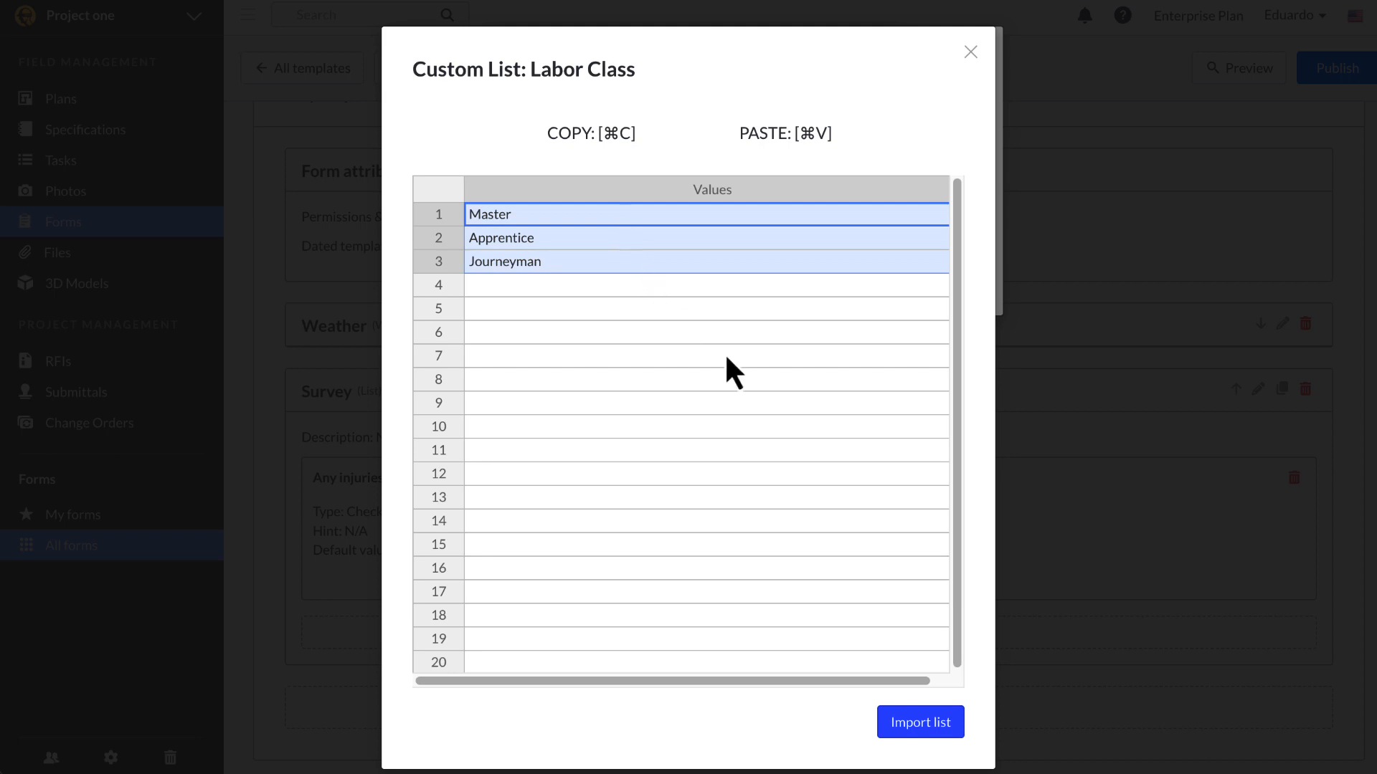
pyautogui.click(900, 728)
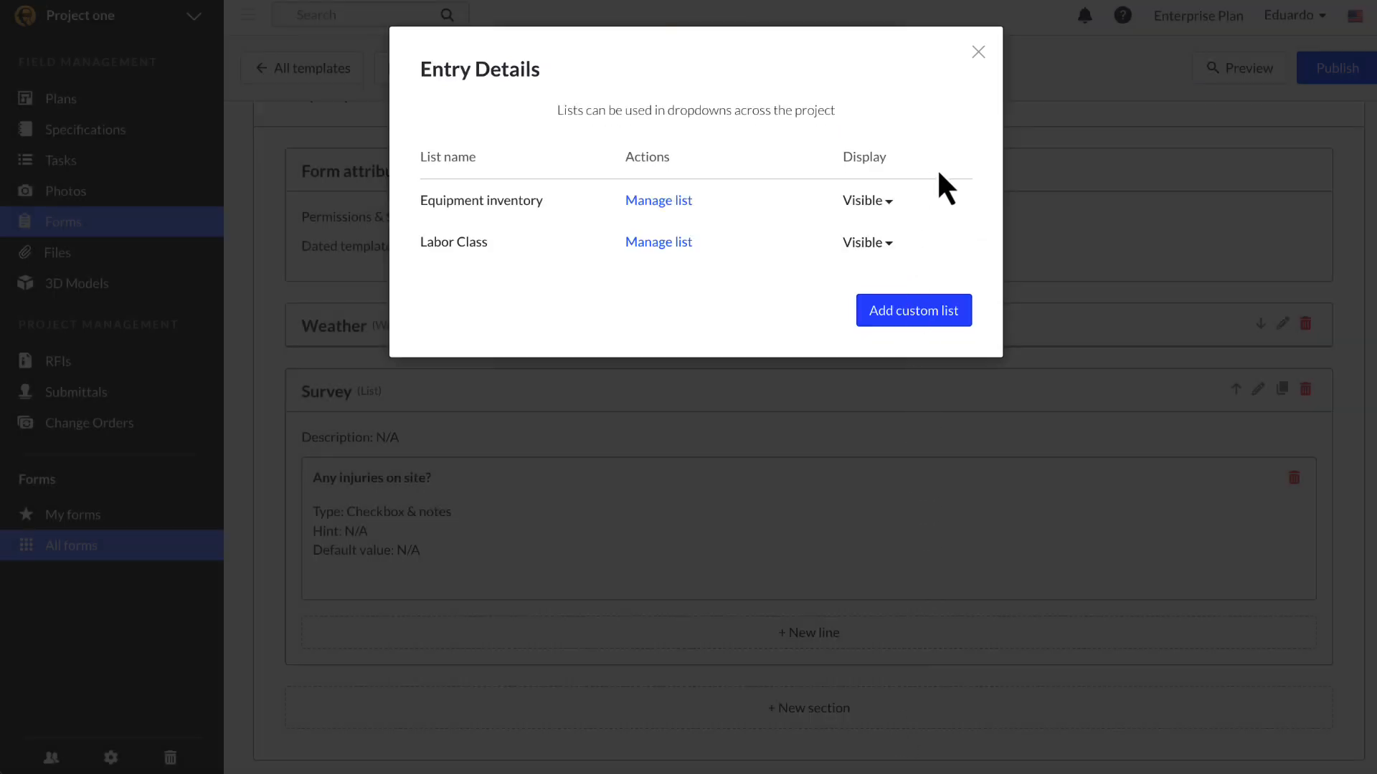
# Step: Add a new Survey entry using Labor Class as its type
pyautogui.click(976, 53)
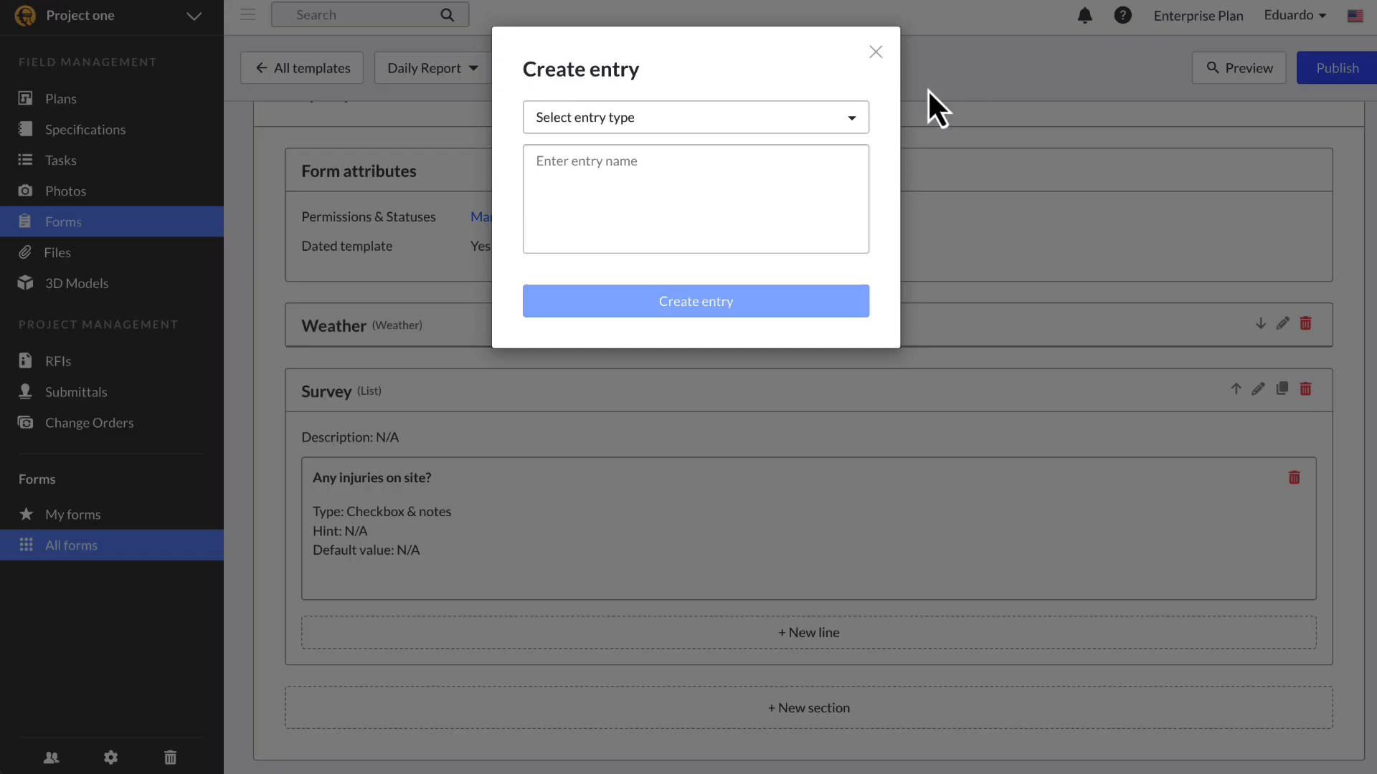
pyautogui.click(749, 128)
pyautogui.click(655, 483)
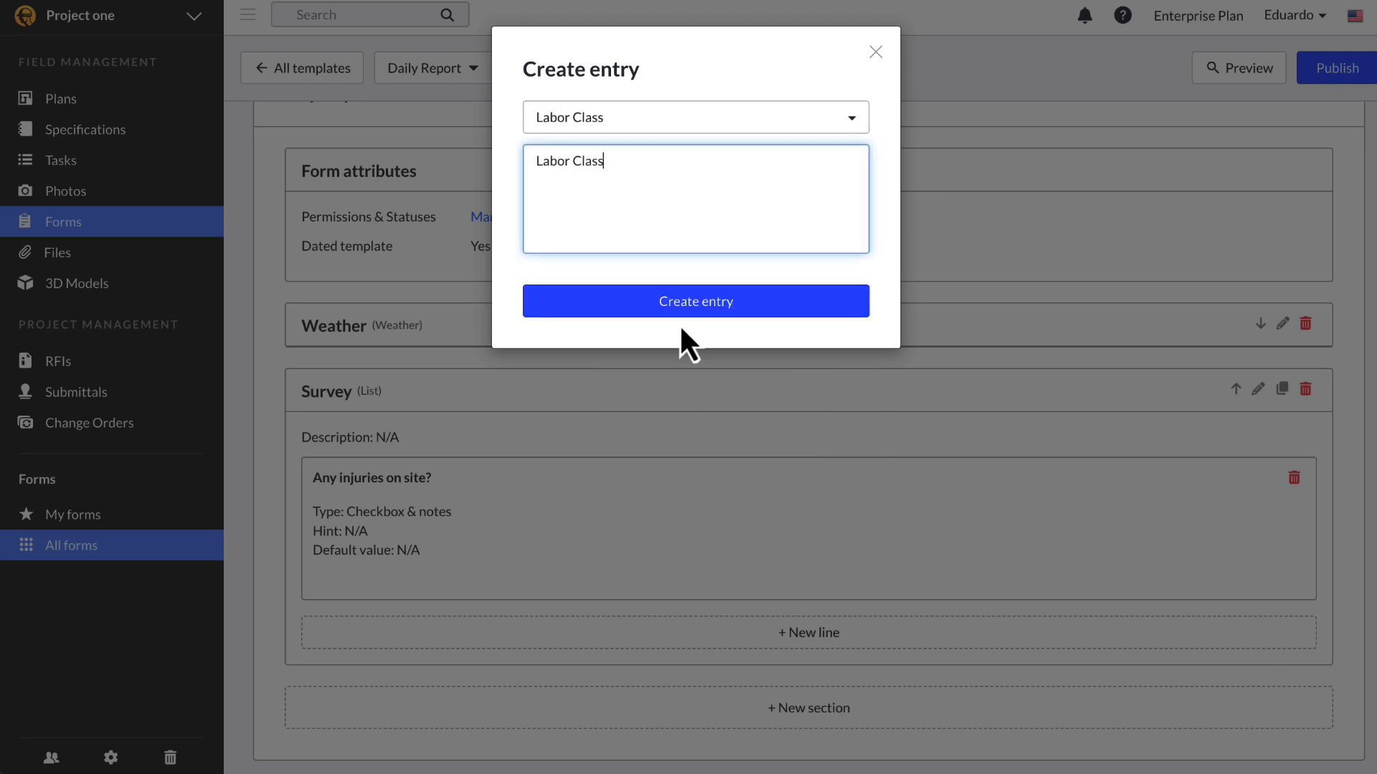
pyautogui.click(696, 302)
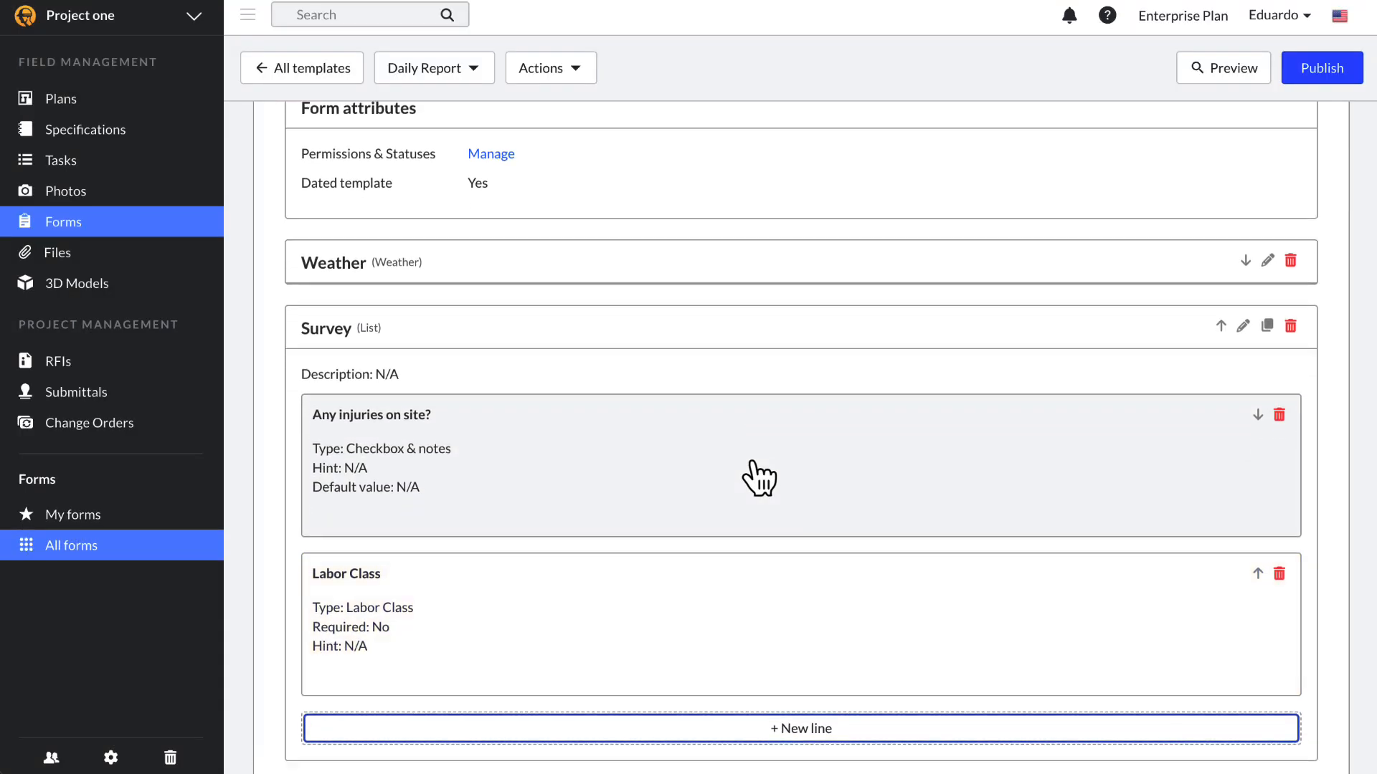
pyautogui.scroll(-2, 759, 478)
# Step: Give the injuries question the hint 'if yes, submit incident report'
pyautogui.click(504, 389)
pyautogui.click(806, 207)
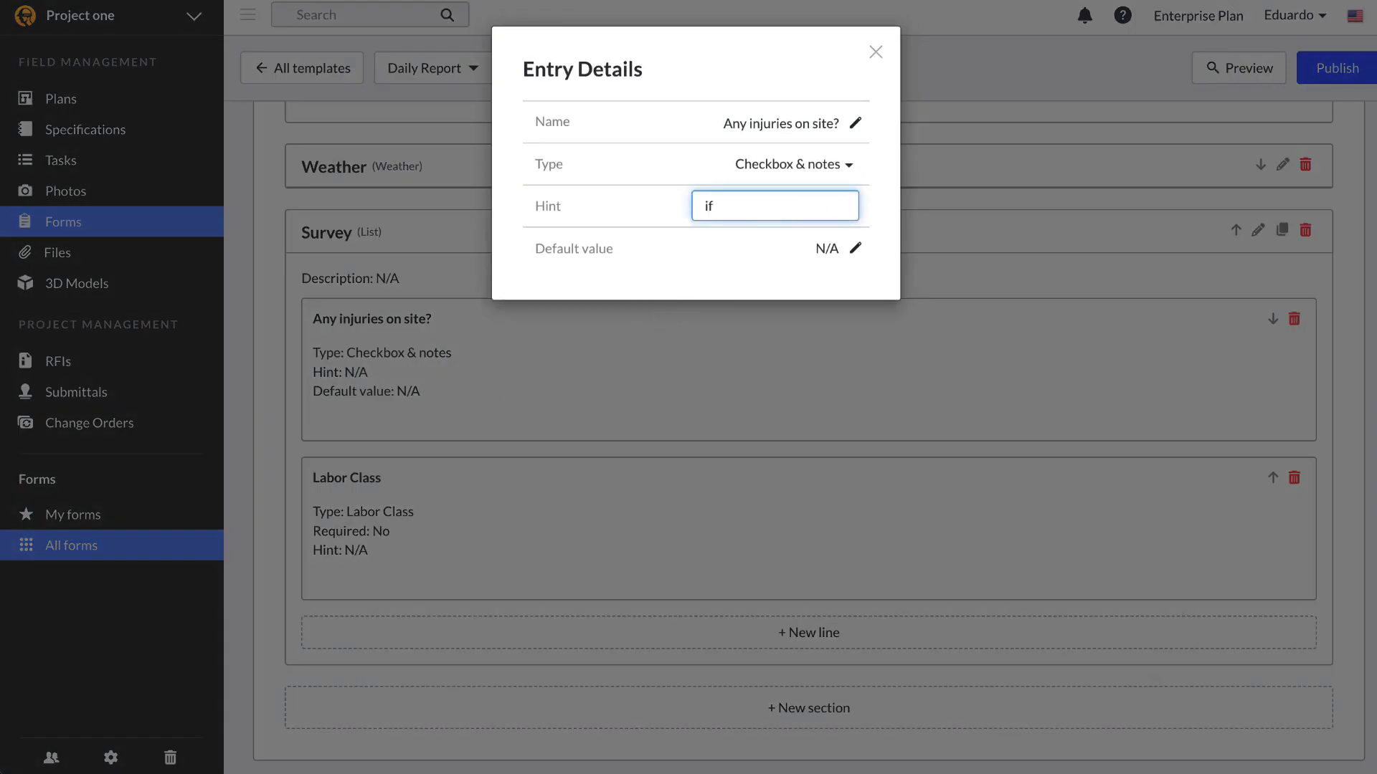
pyautogui.write('if yes, submit incident report')
pyautogui.press('Return')
pyautogui.click(1018, 204)
# Step: Add an Integer entry '# of Supervisors on site' with default value 2
pyautogui.click(972, 643)
pyautogui.click(759, 153)
pyautogui.click(725, 215)
pyautogui.write('# of Supervisors on site')
pyautogui.click(720, 305)
pyautogui.click(565, 716)
pyautogui.click(828, 295)
pyautogui.write('2')
pyautogui.press('Return')
pyautogui.click(1040, 394)
# Step: Test the form in preview: tick injuries, pick Master, set supervisors to 1
pyautogui.click(1223, 68)
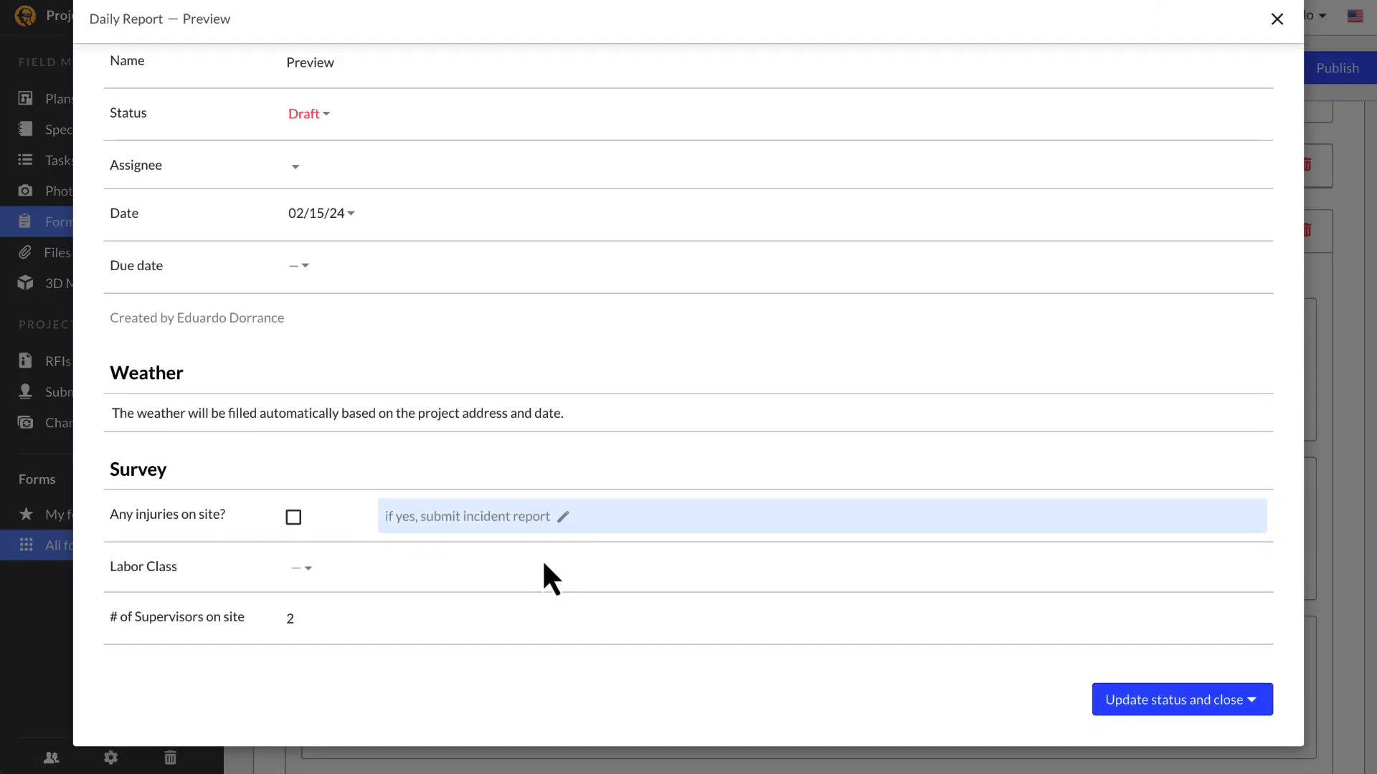
pyautogui.click(293, 517)
pyautogui.click(300, 566)
pyautogui.click(319, 664)
pyautogui.click(297, 619)
pyautogui.write('1')
pyautogui.click(338, 680)
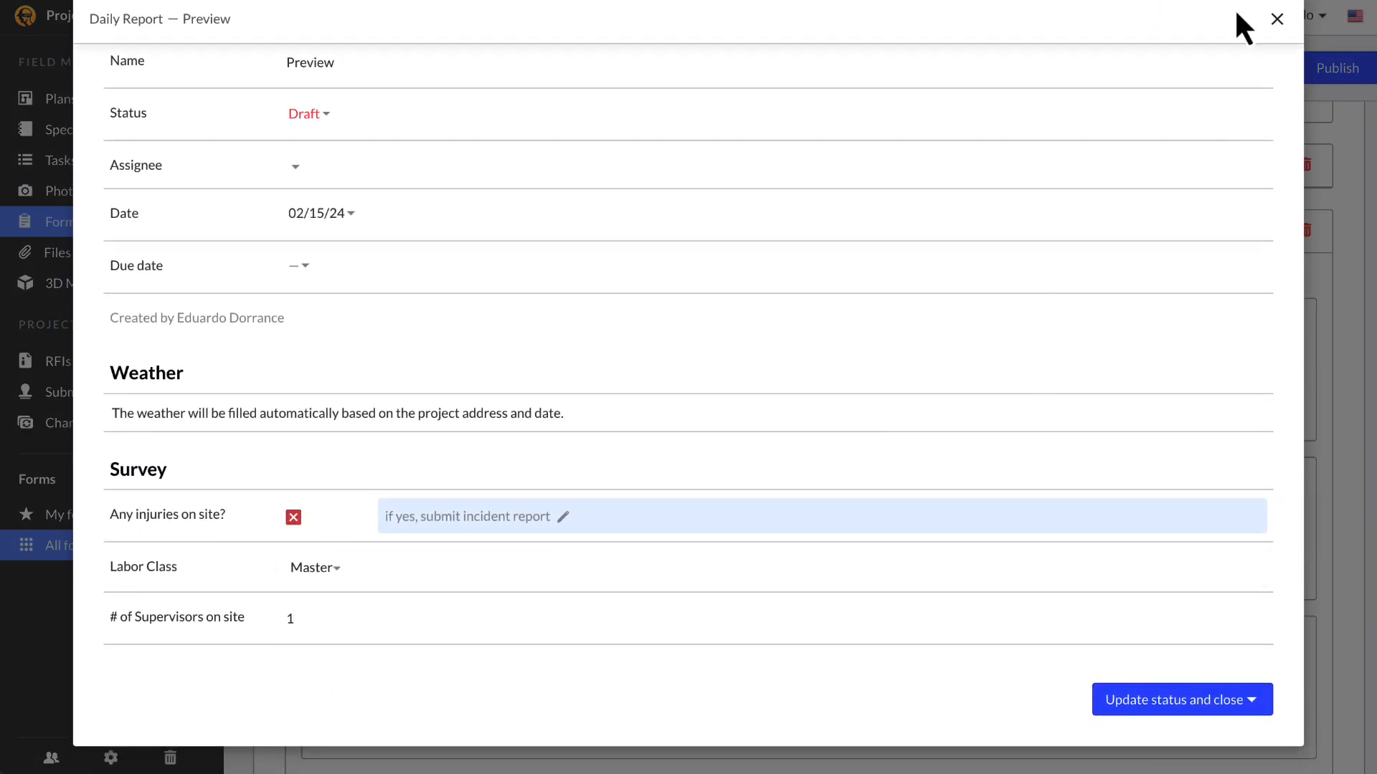
pyautogui.click(1277, 19)
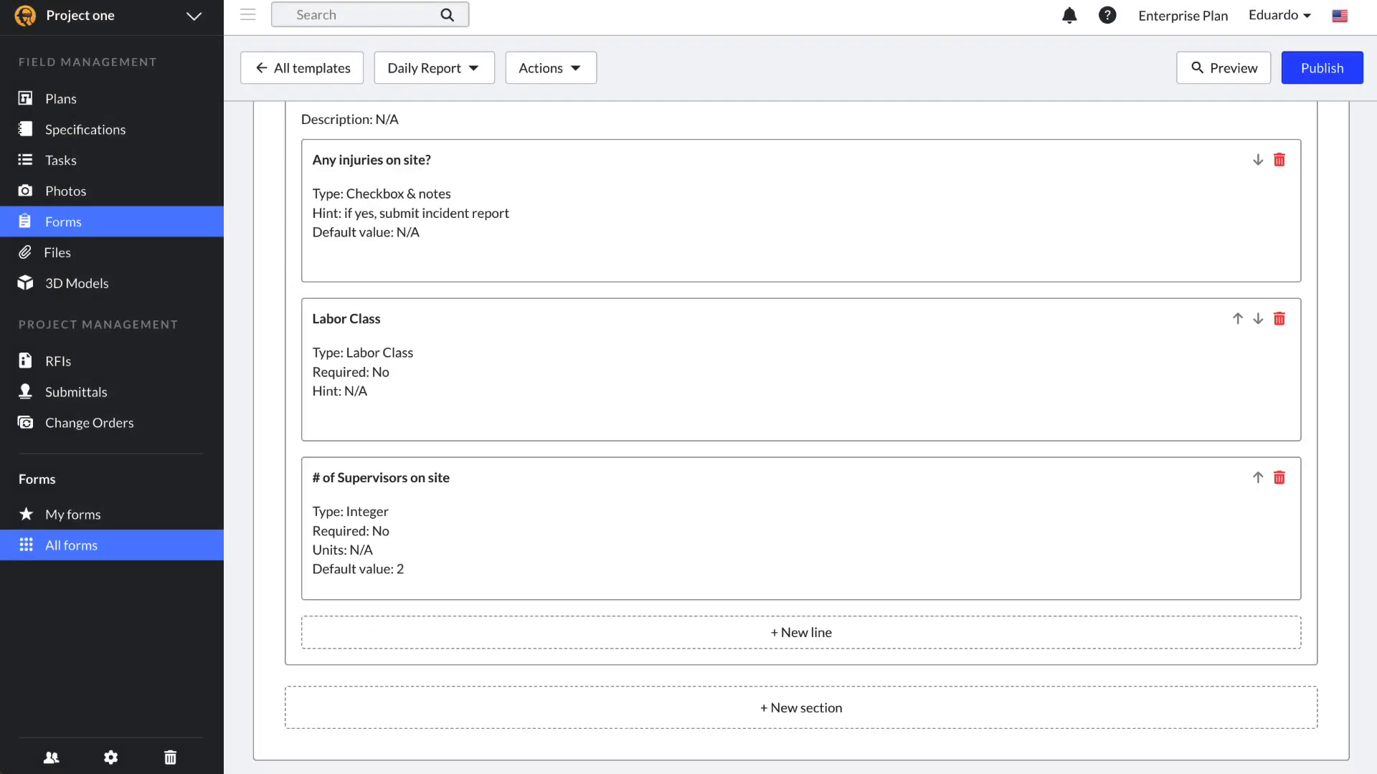
# Step: Add a Table section named Material to the template
pyautogui.click(978, 717)
pyautogui.click(652, 120)
pyautogui.click(615, 240)
pyautogui.write('M')
pyautogui.click(669, 331)
pyautogui.scroll(-5, 530, 559)
# Step: Add a Description short-text column and a Qty integer column to the Material table
pyautogui.click(476, 593)
pyautogui.click(566, 126)
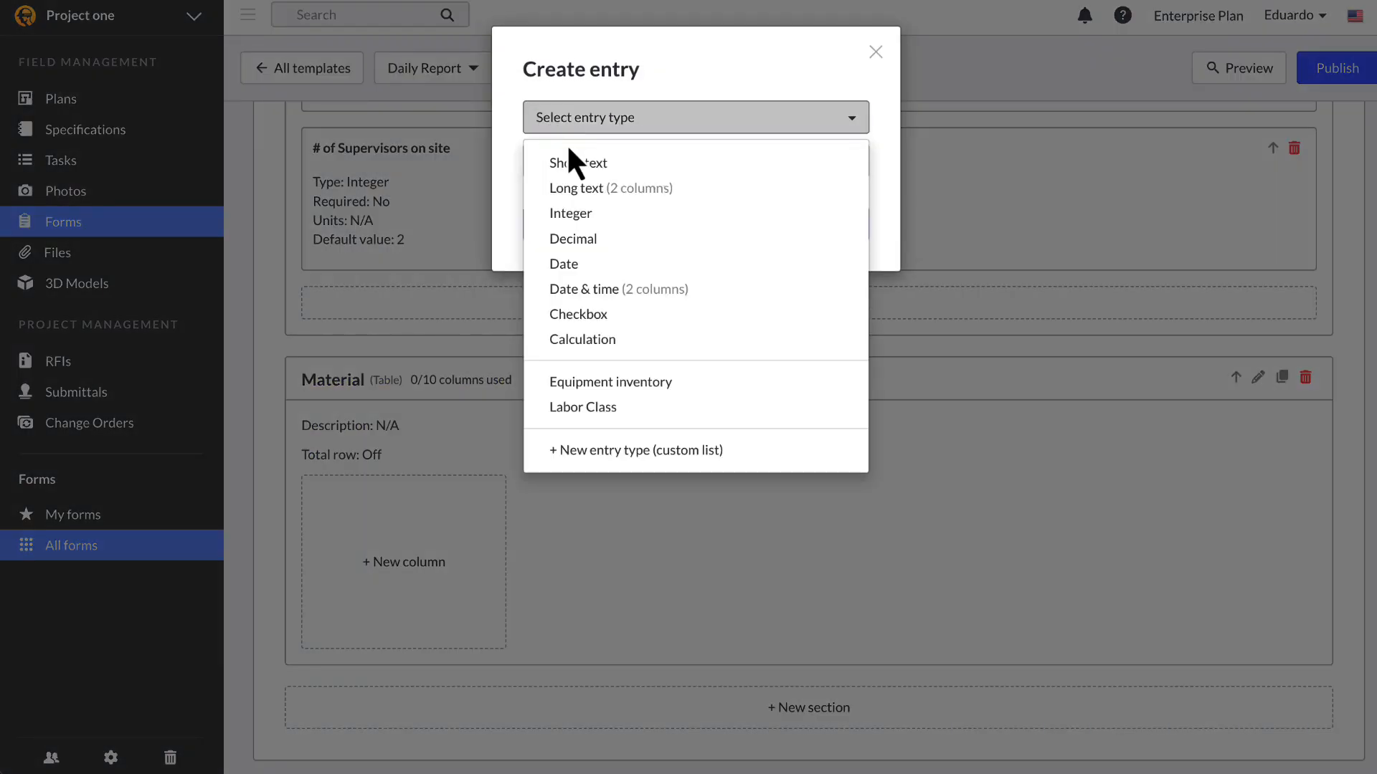
pyautogui.click(691, 170)
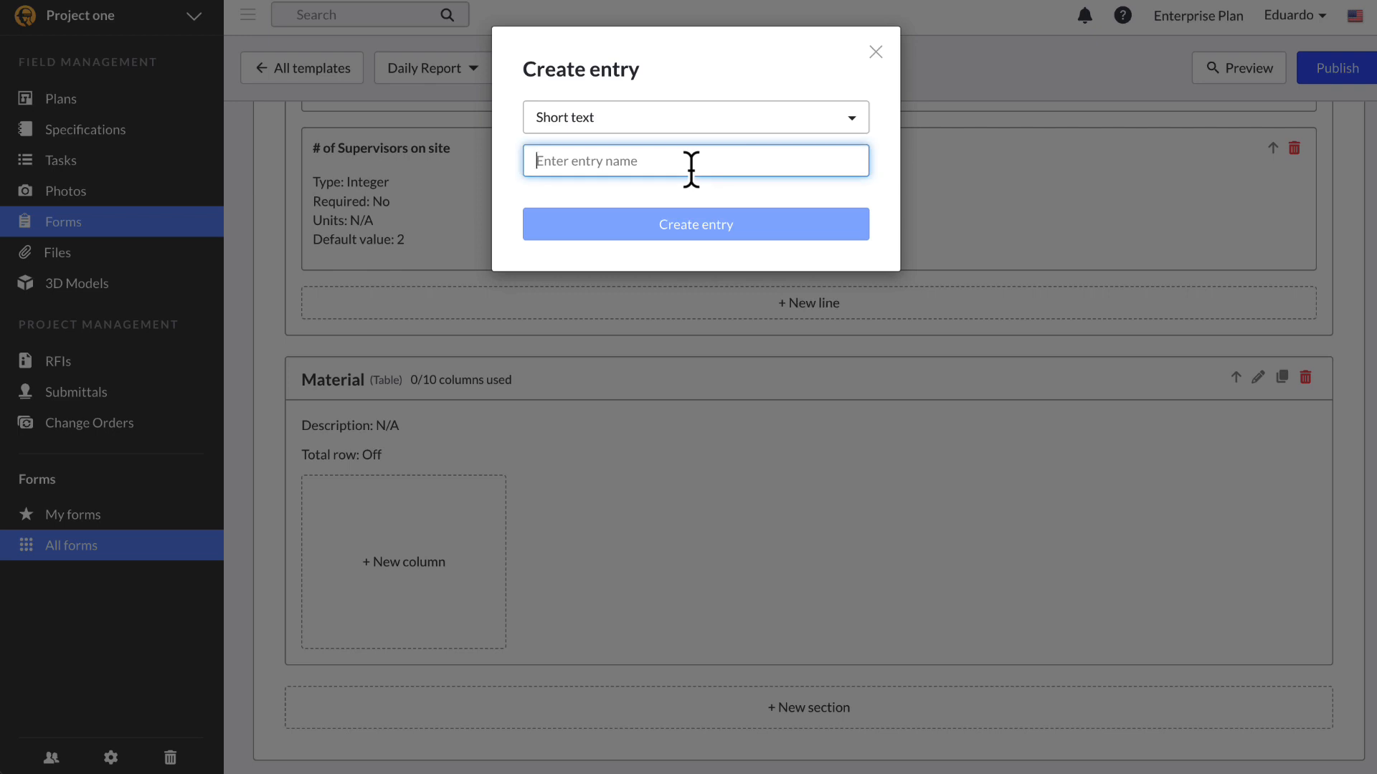
pyautogui.write('Description')
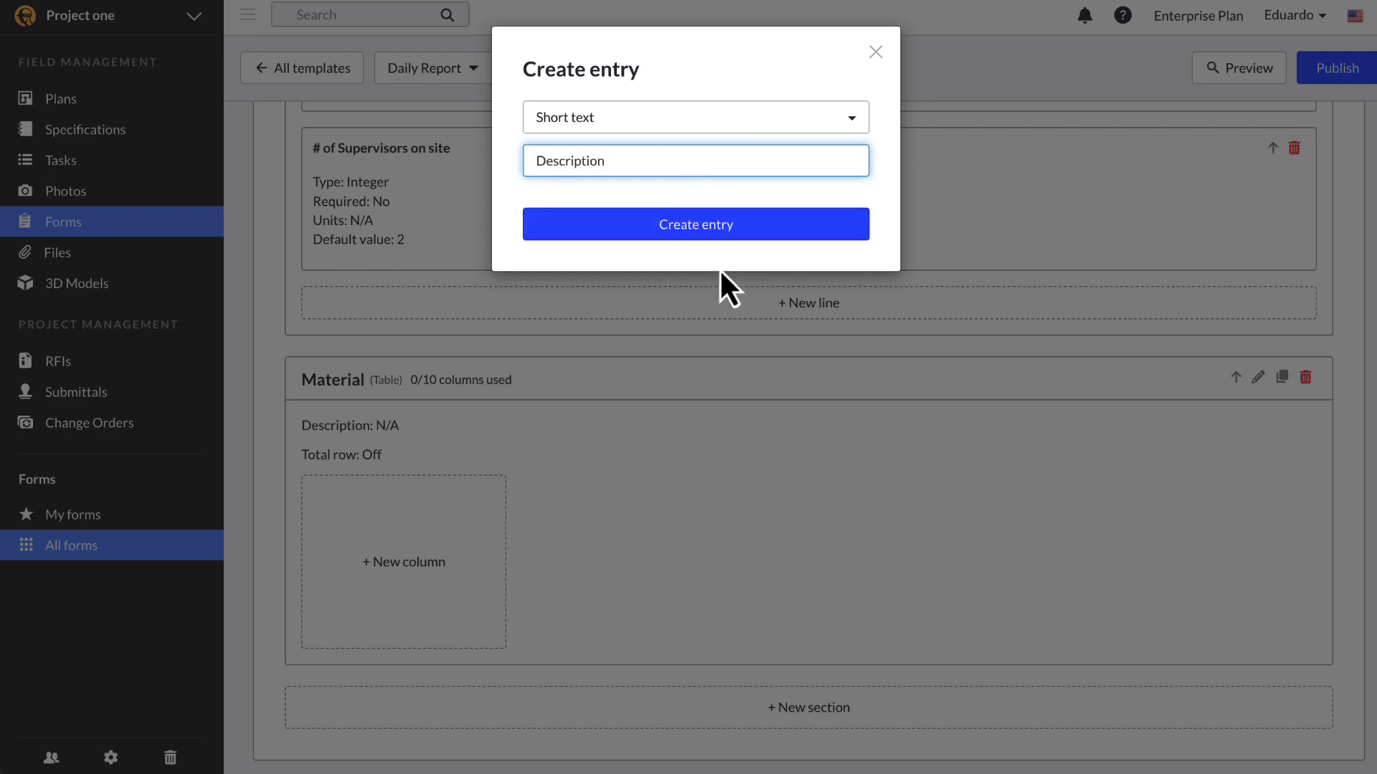
pyautogui.click(633, 228)
pyautogui.click(613, 571)
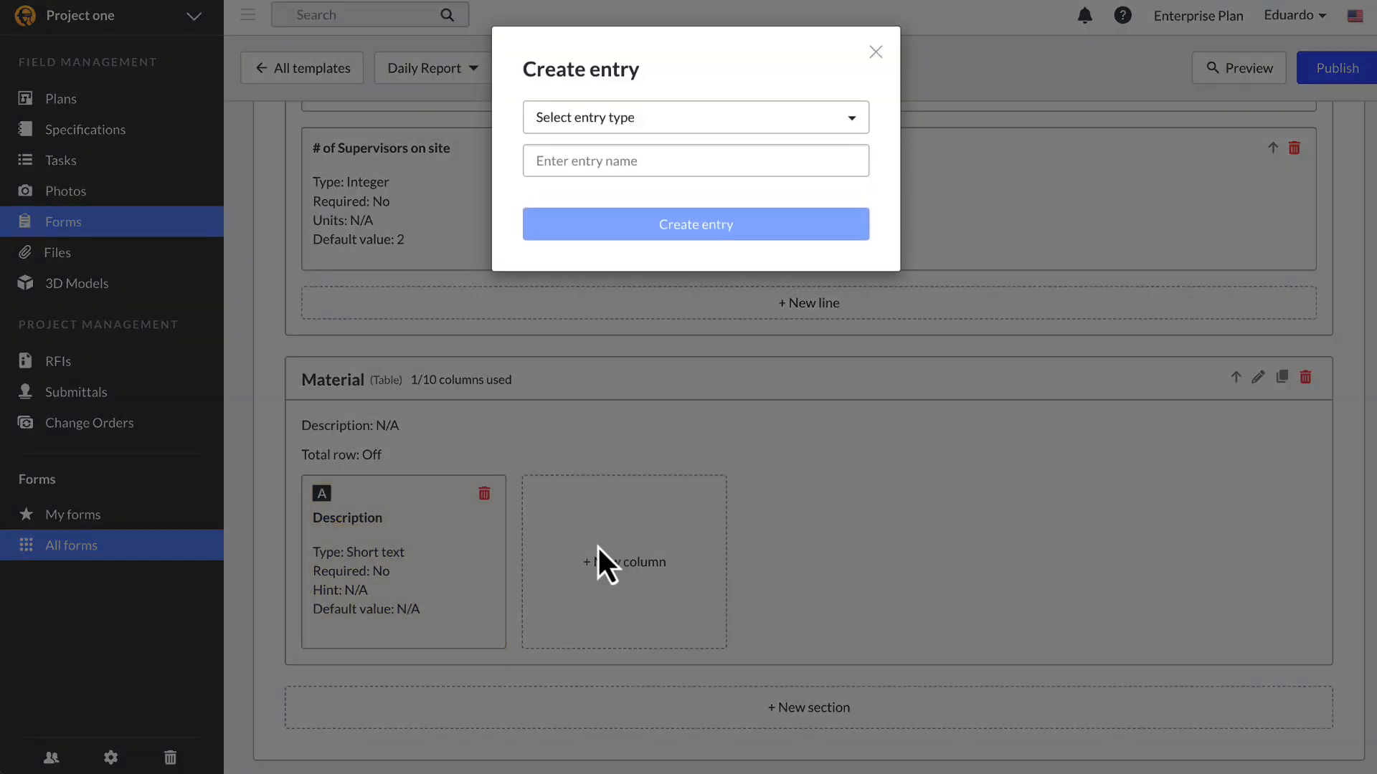
pyautogui.click(685, 125)
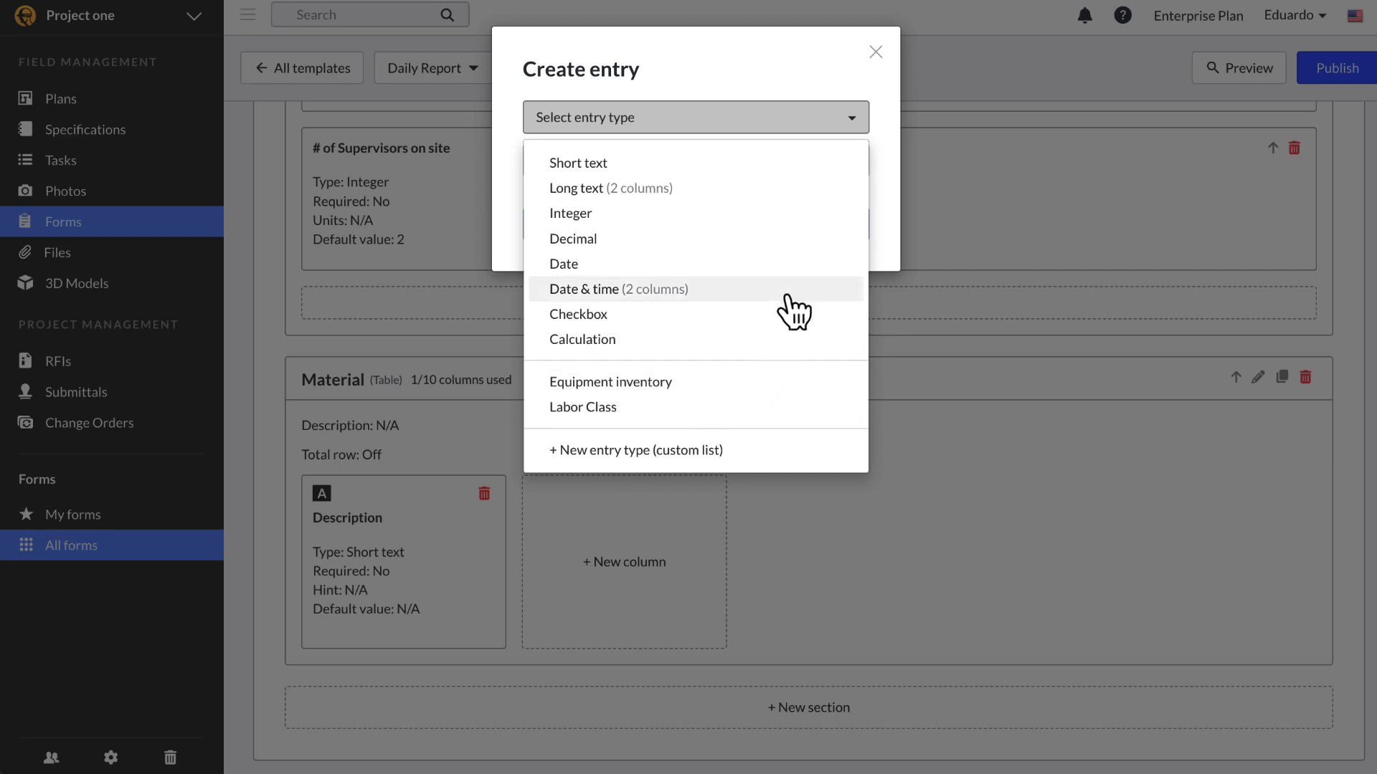
pyautogui.click(789, 215)
pyautogui.write('Qty')
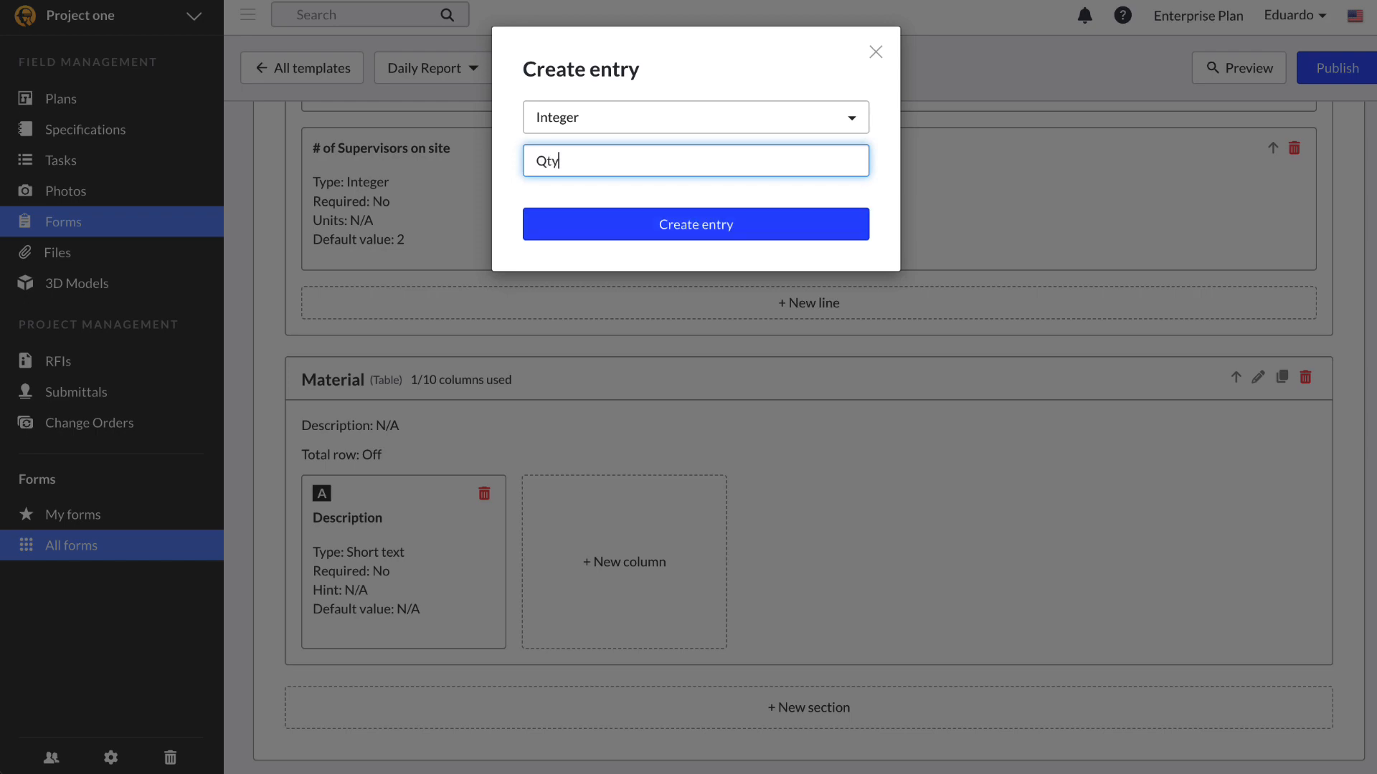
pyautogui.click(771, 228)
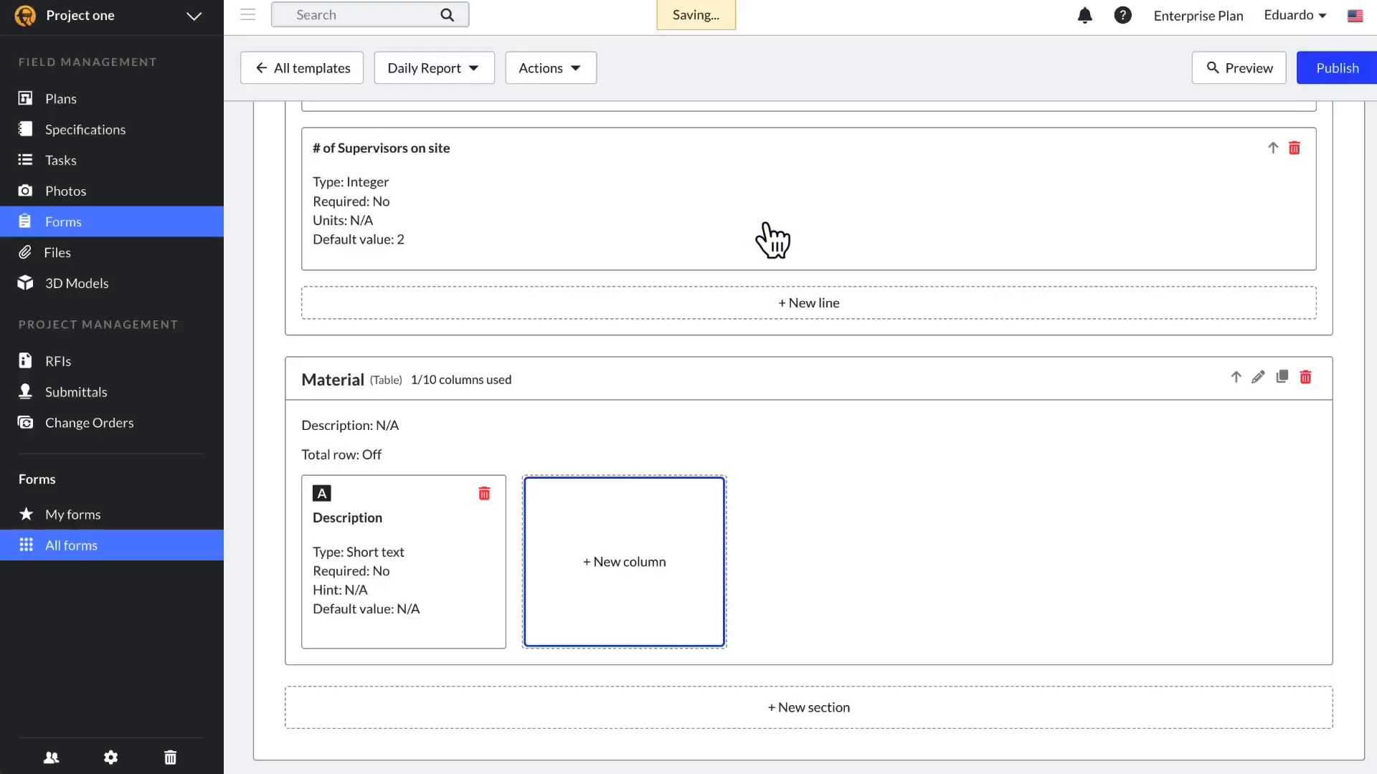
# Step: Add a Cost decimal column to the Material table
pyautogui.click(823, 581)
pyautogui.click(731, 169)
pyautogui.write('Cost')
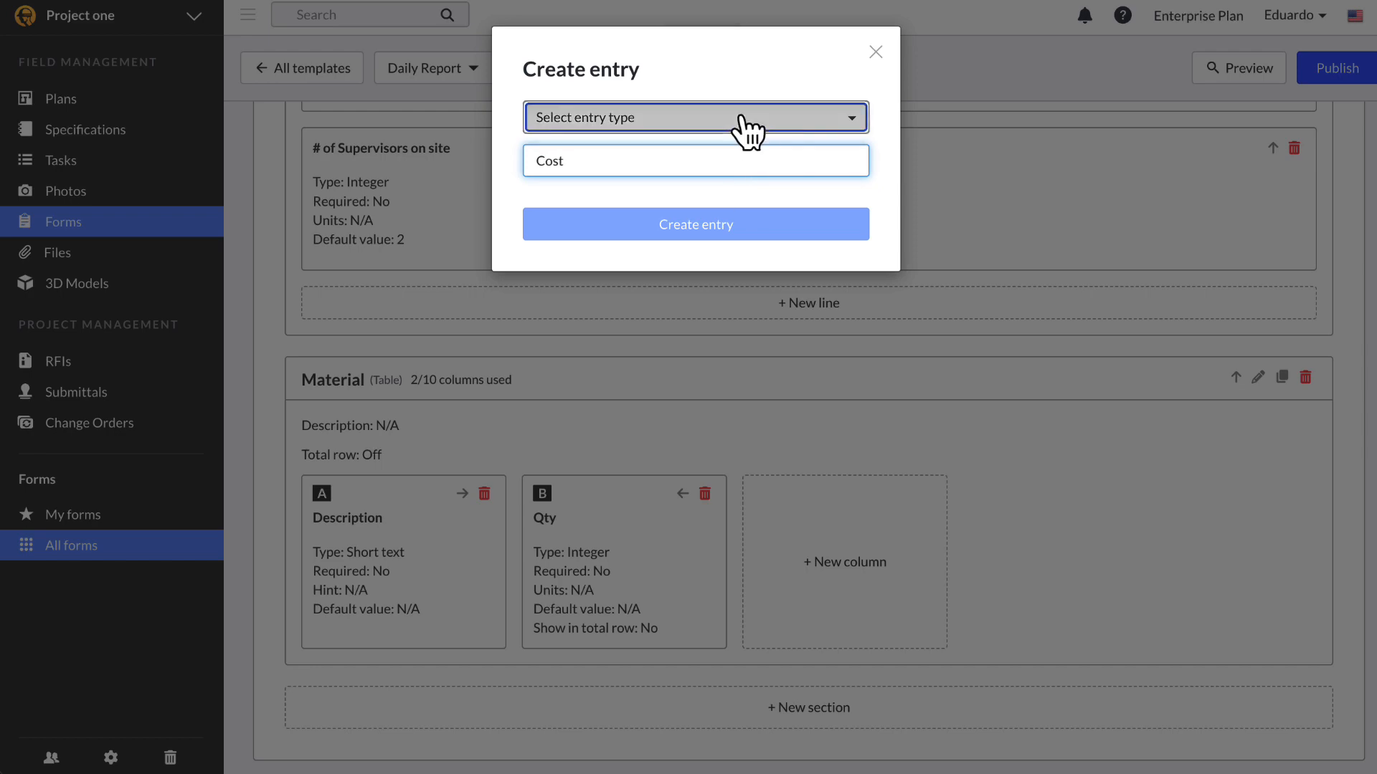
pyautogui.click(746, 122)
pyautogui.click(670, 238)
pyautogui.click(670, 243)
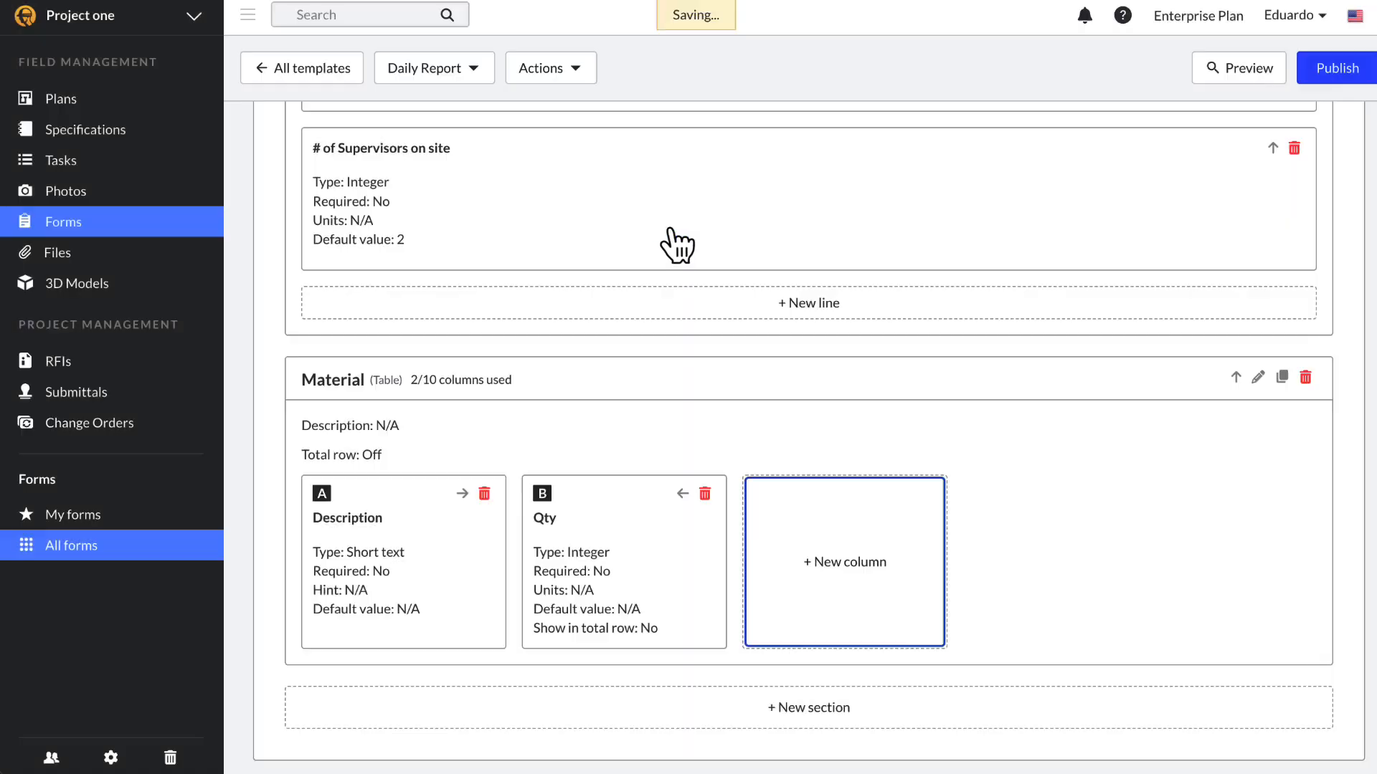
pyautogui.click(1024, 601)
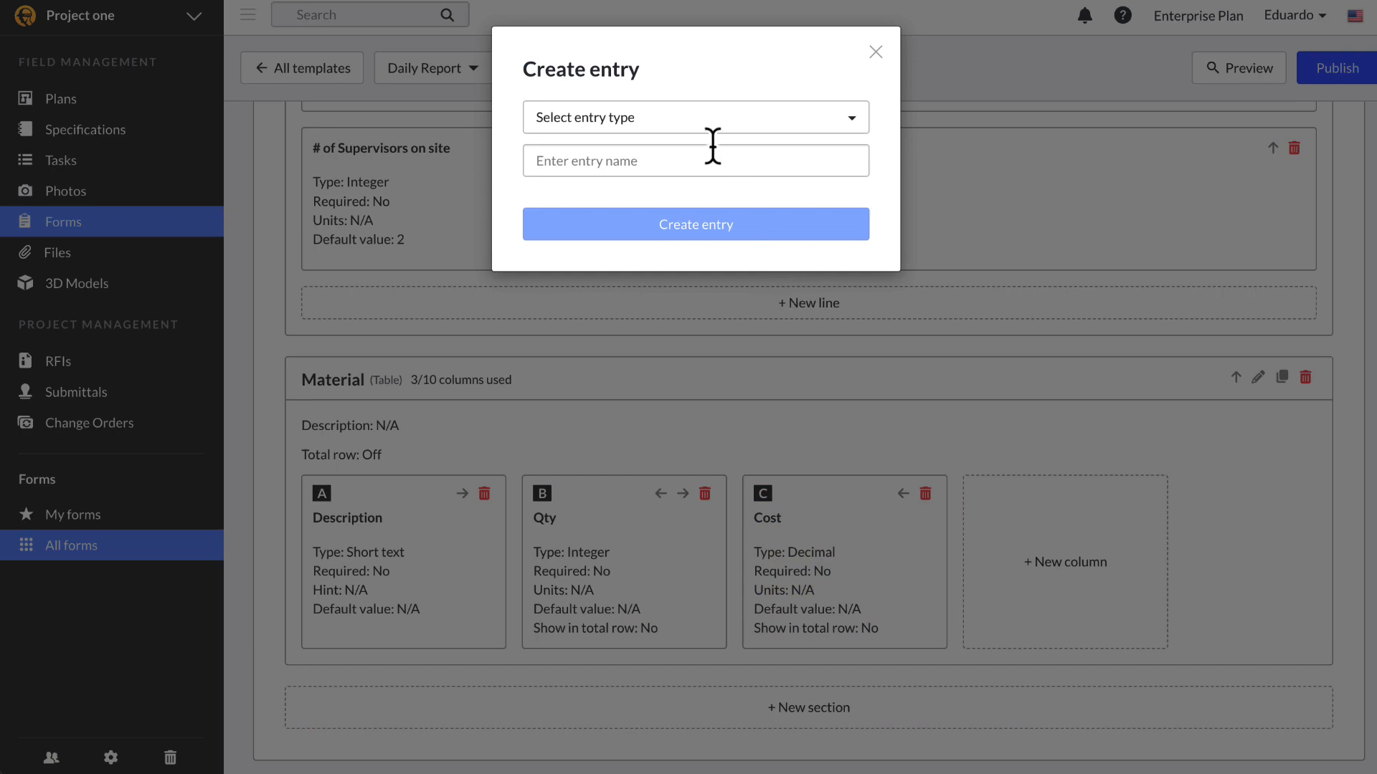
pyautogui.click(709, 123)
# Step: Add a Total calculation column with expression B*C (Qty times Cost)
pyautogui.click(583, 339)
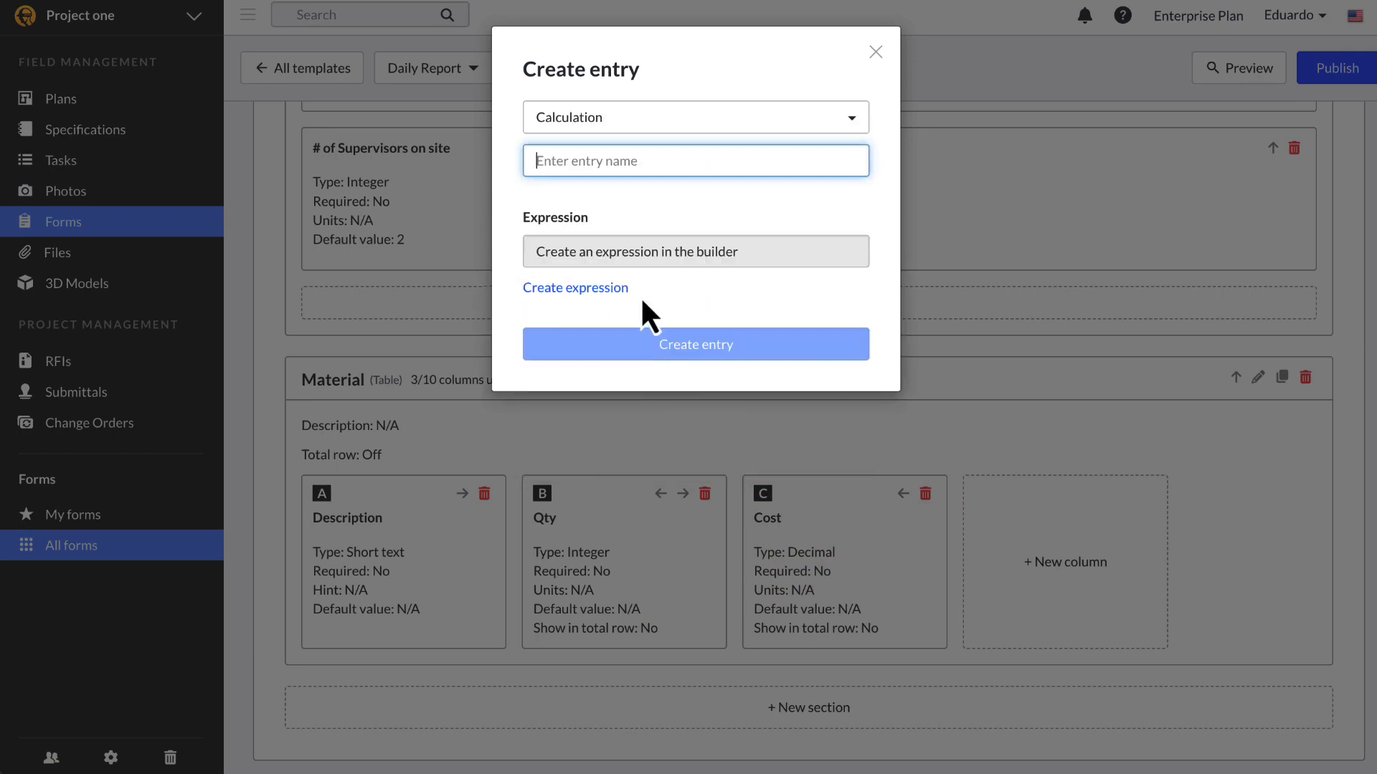
pyautogui.click(609, 289)
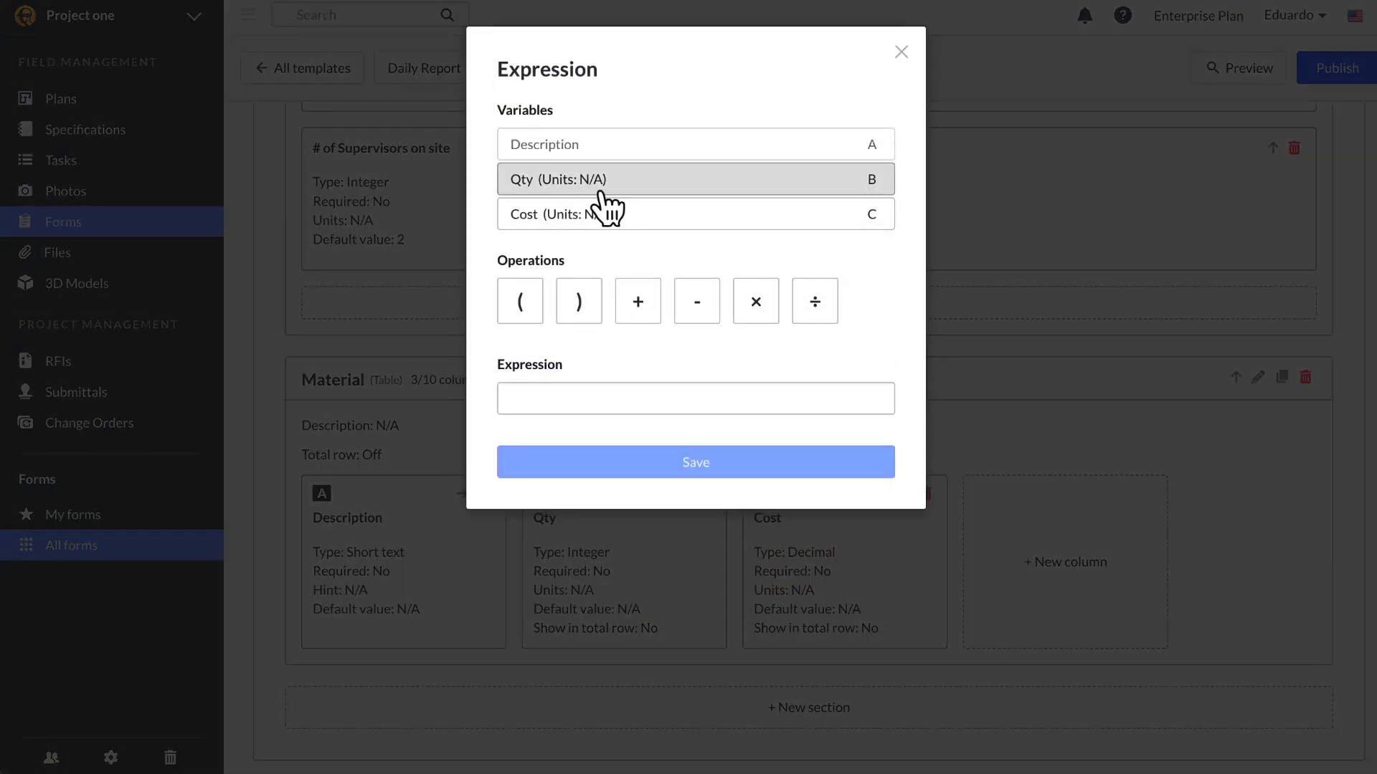
pyautogui.click(595, 183)
pyautogui.click(754, 302)
pyautogui.click(692, 216)
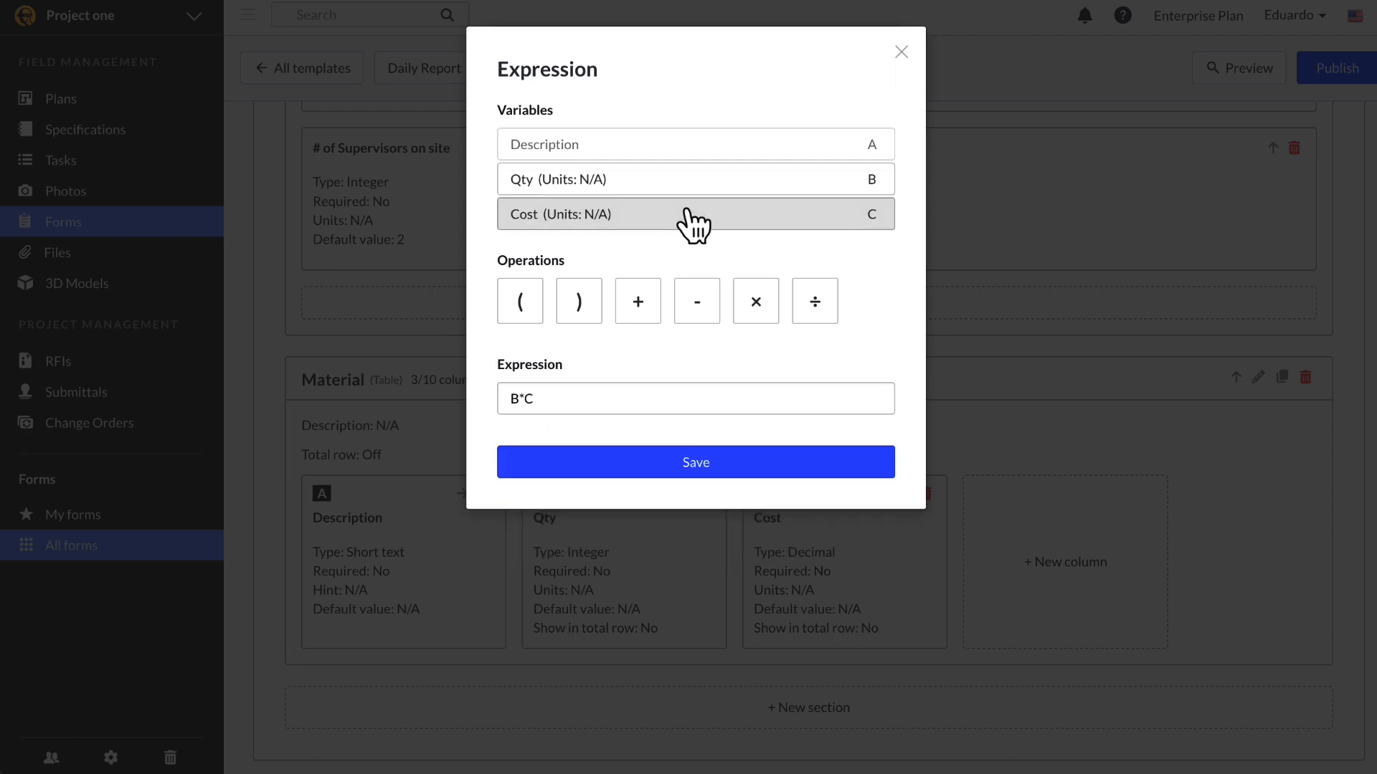
pyautogui.click(741, 463)
pyautogui.click(637, 167)
pyautogui.write('Total')
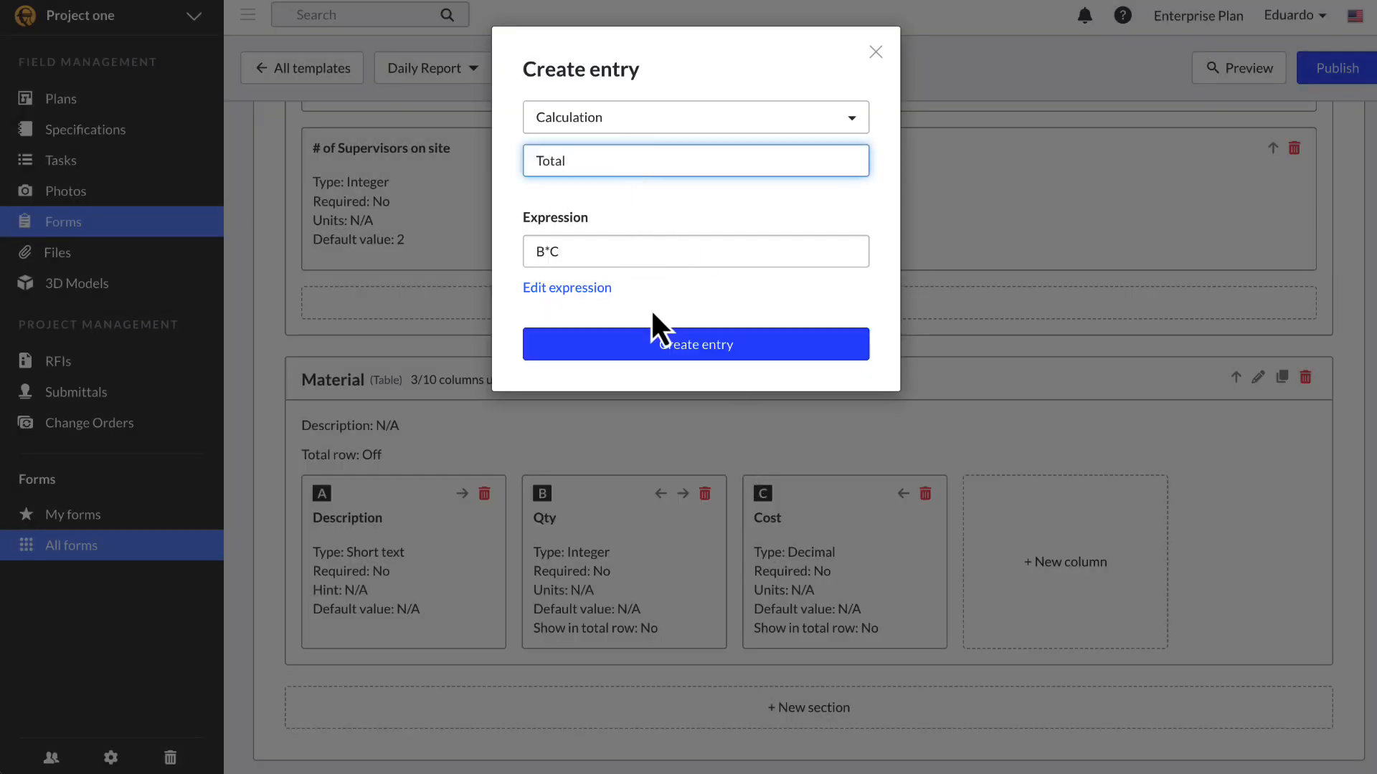
pyautogui.click(657, 346)
pyautogui.scroll(-2, 903, 444)
pyautogui.scroll(-2, 896, 467)
# Step: Make the Description column required
pyautogui.click(390, 485)
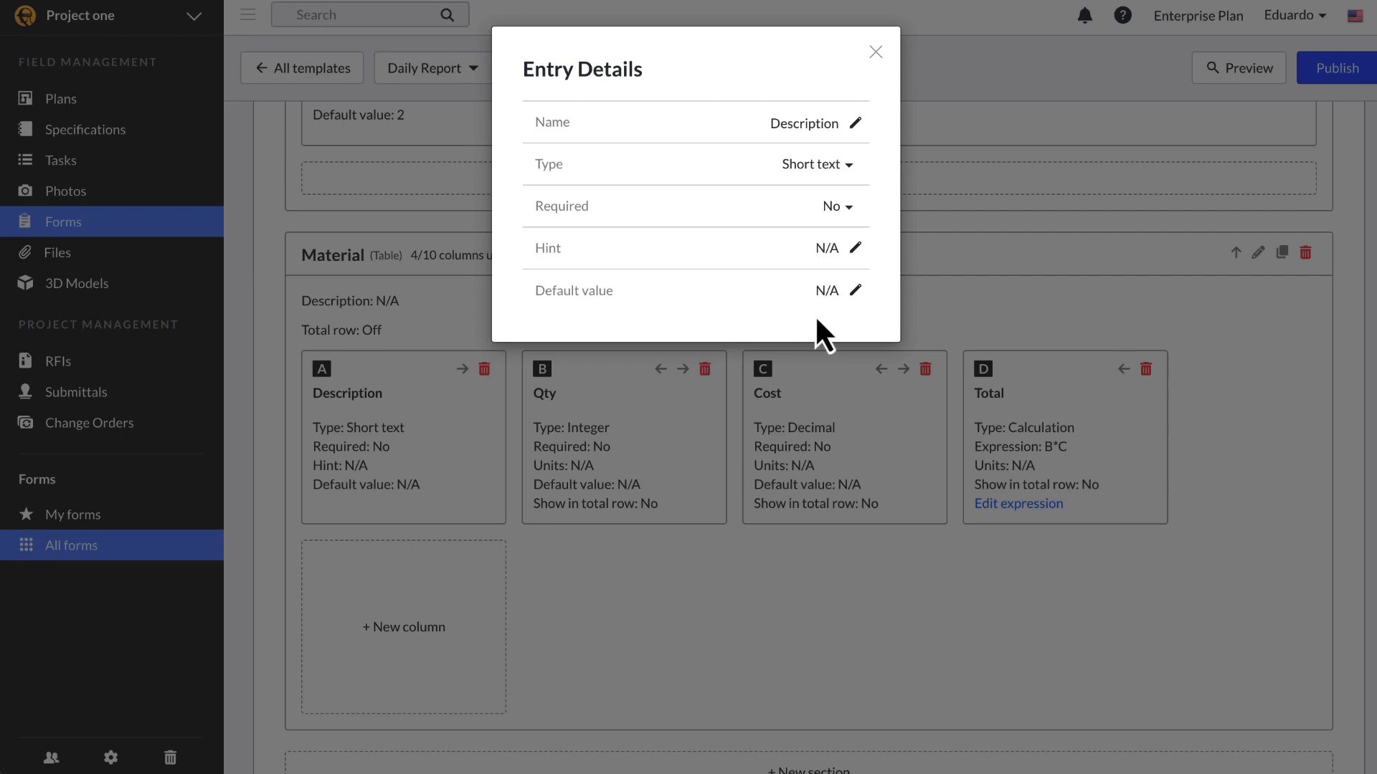
pyautogui.click(833, 207)
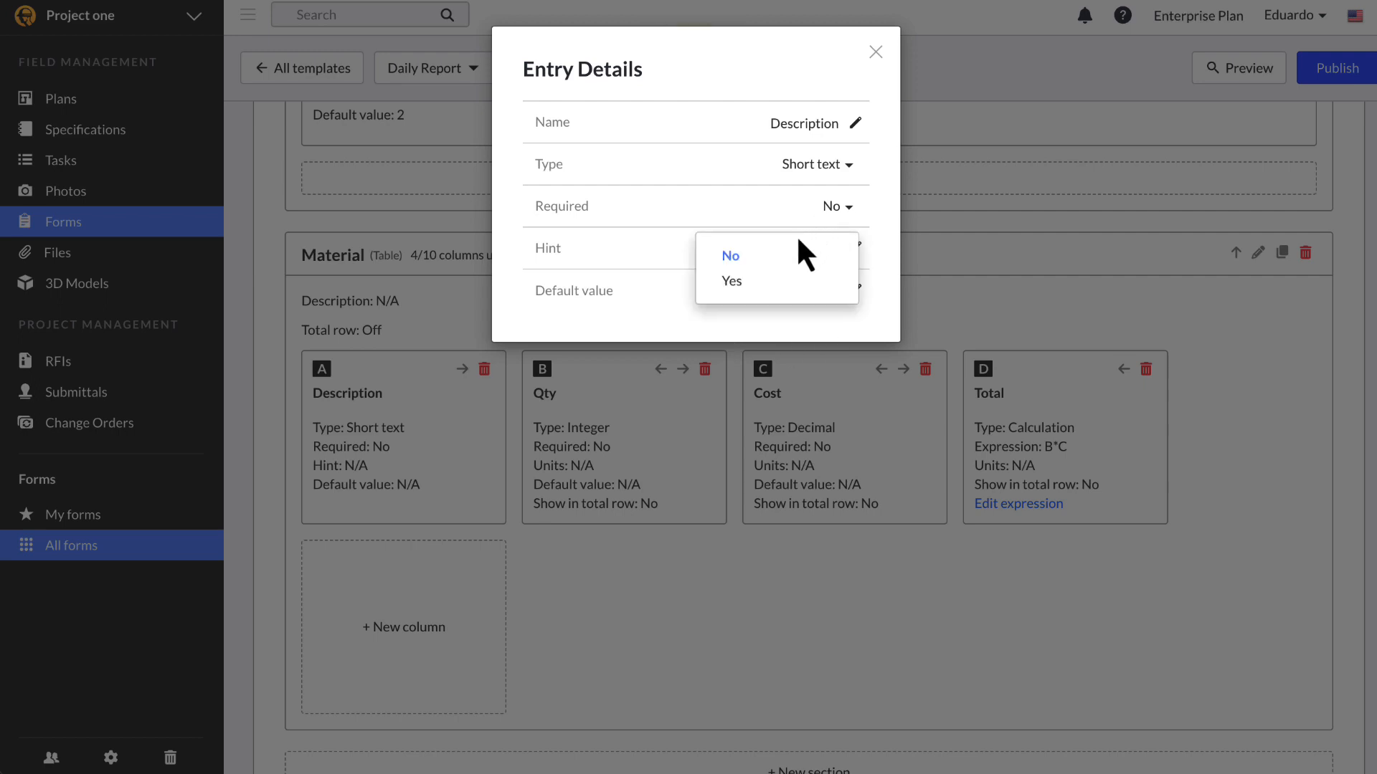
pyautogui.click(765, 281)
pyautogui.click(729, 587)
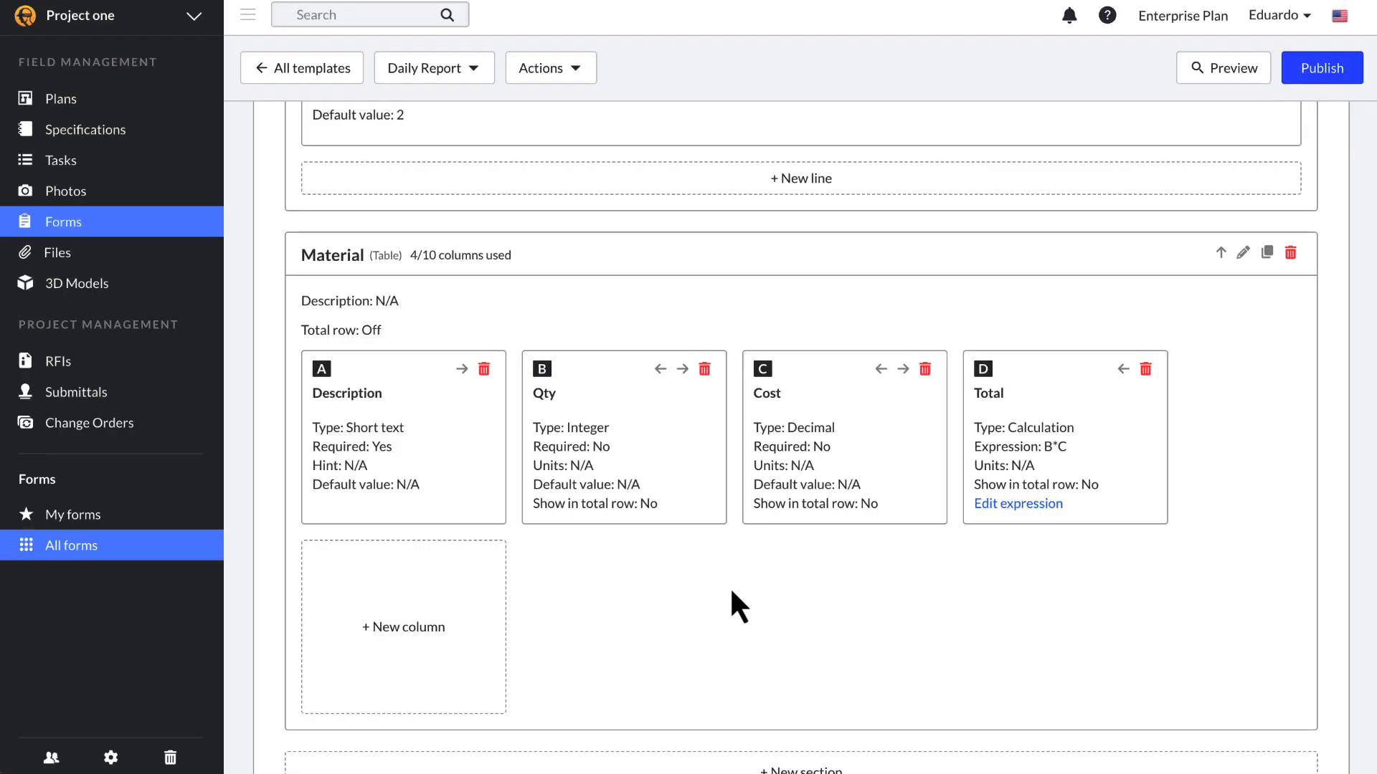
# Step: Set the Material section's total row to Sum
pyautogui.click(1241, 255)
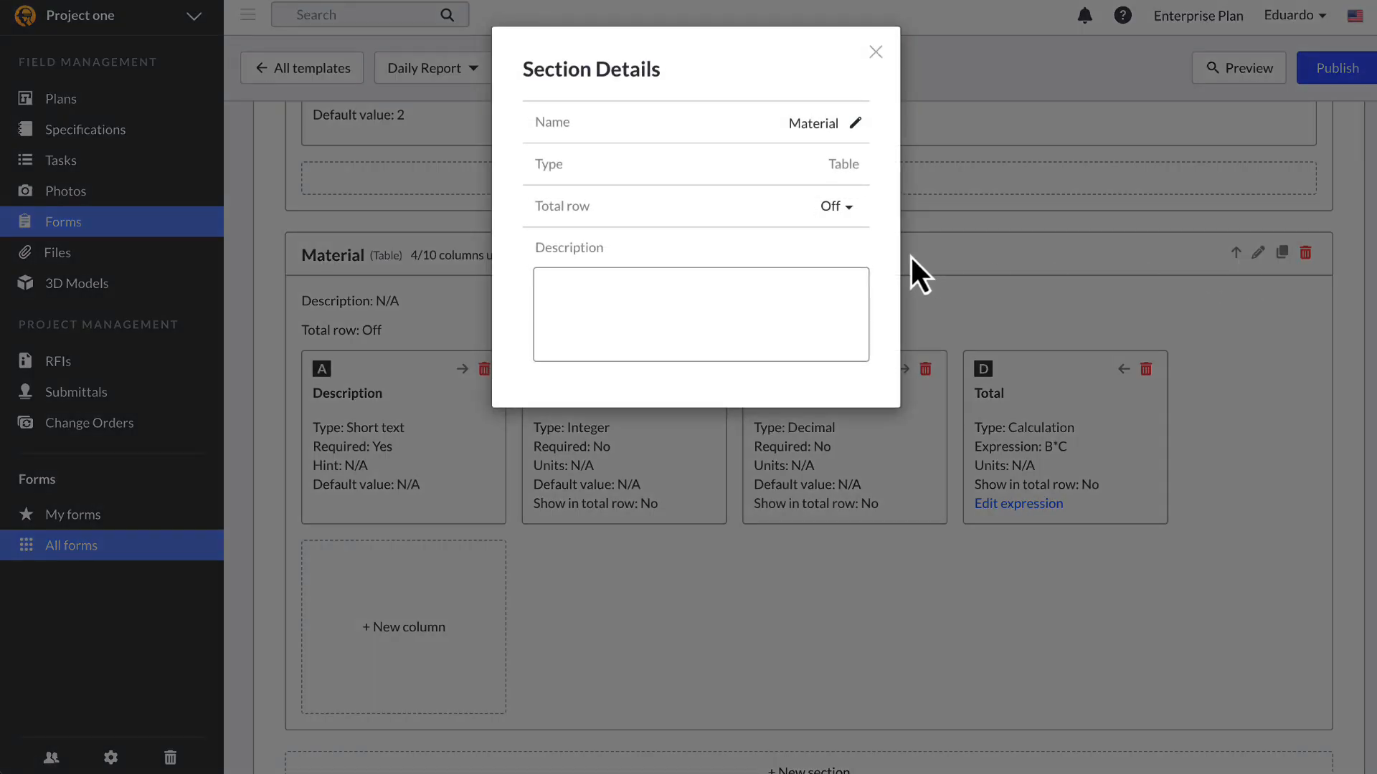
pyautogui.click(834, 213)
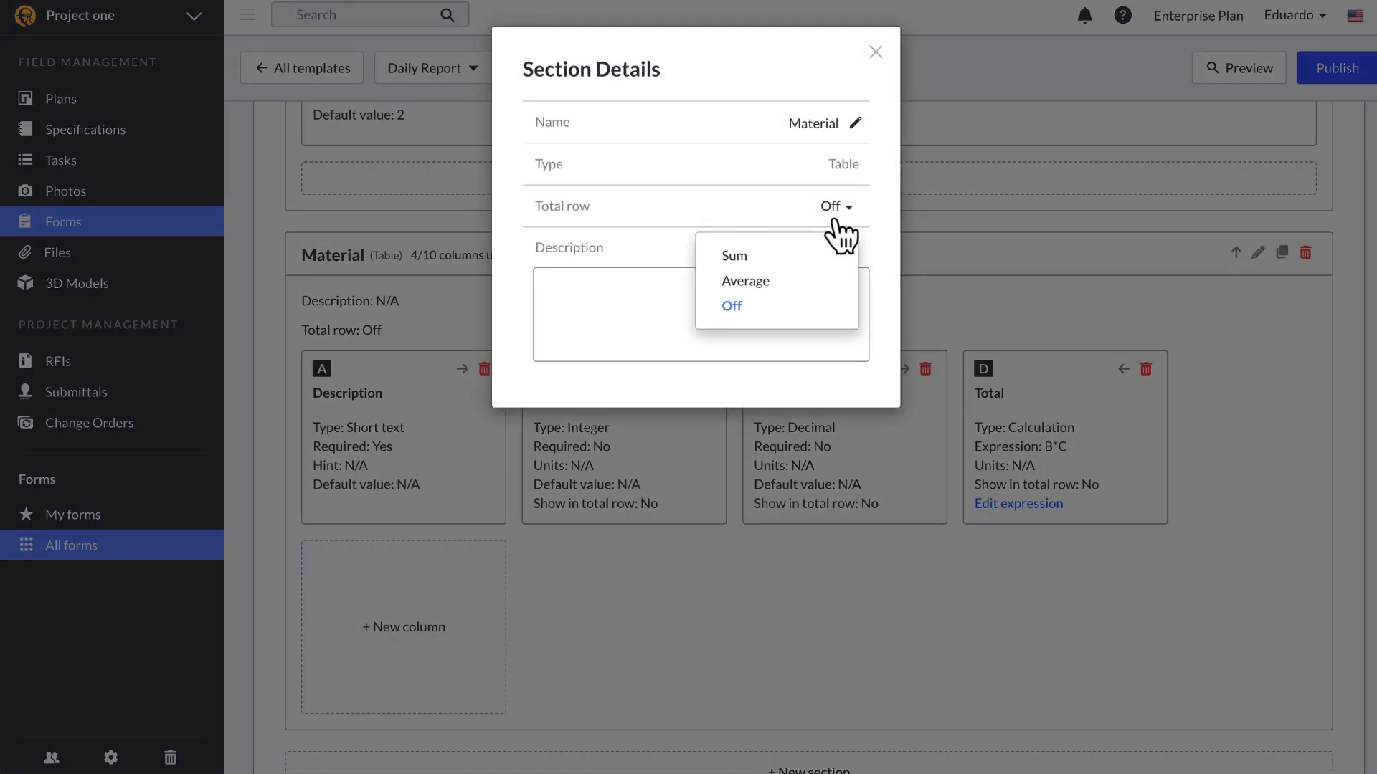
pyautogui.click(822, 276)
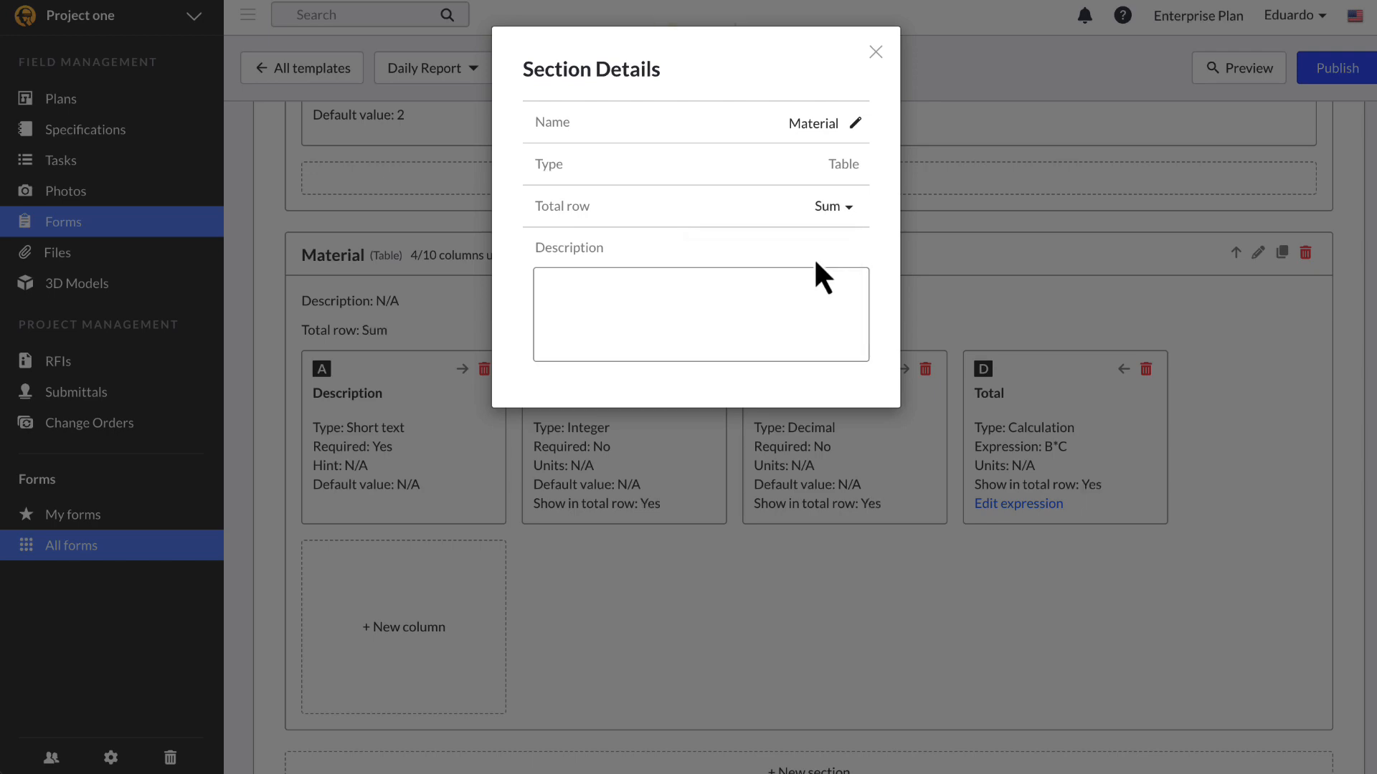
pyautogui.click(961, 296)
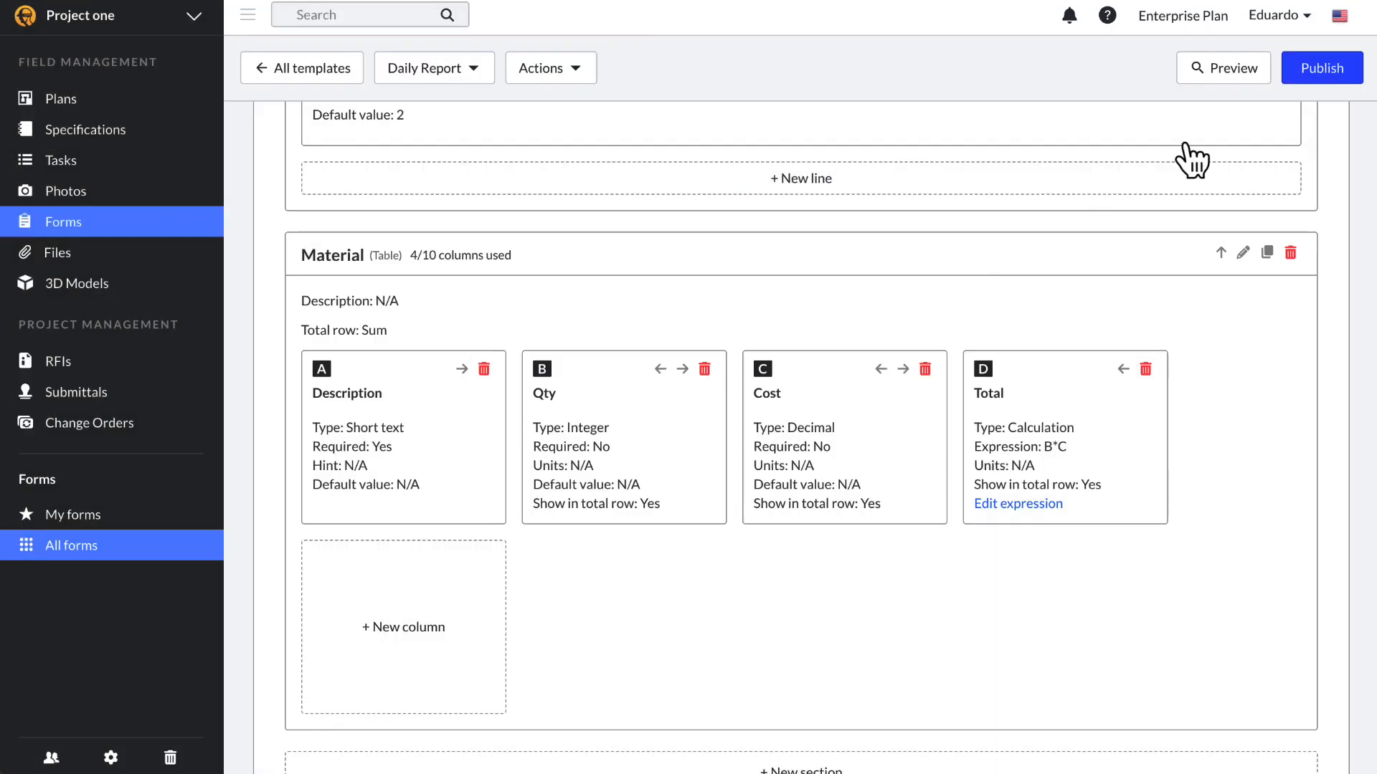
# Step: Test the Material table in preview with a lumber row: quantity 40, cost 1000
pyautogui.click(1219, 69)
pyautogui.click(159, 573)
pyautogui.write('lumber')
pyautogui.click(932, 568)
pyautogui.write('40')
pyautogui.click(1084, 566)
pyautogui.write('1000')
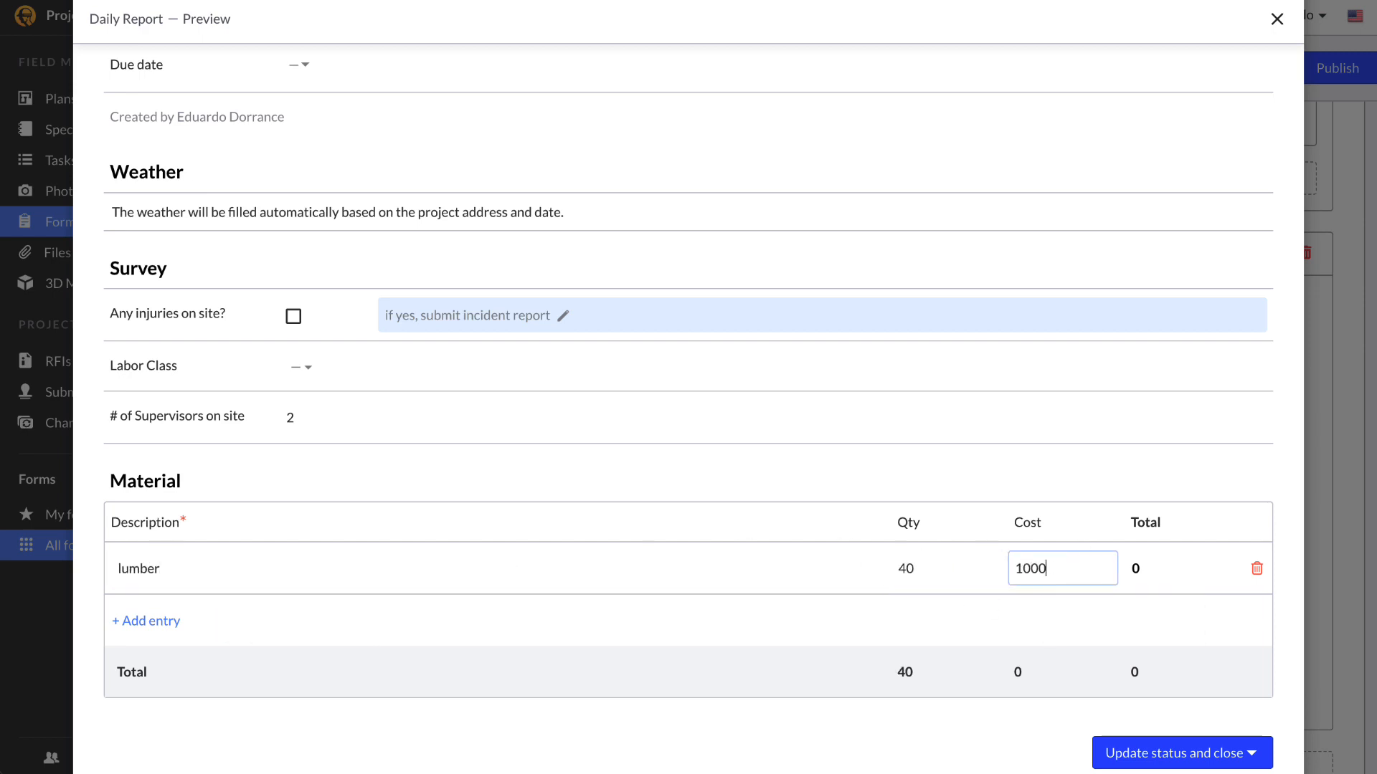
pyautogui.click(753, 674)
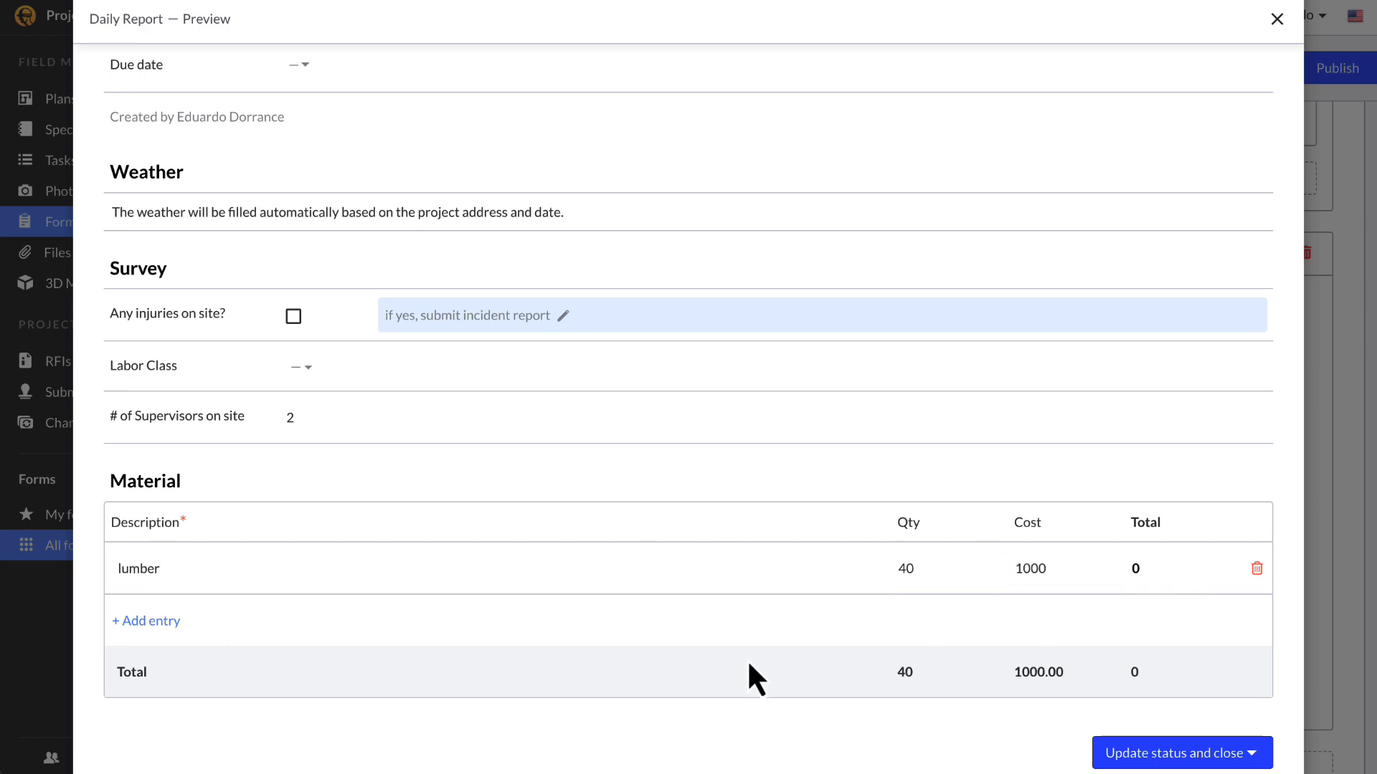
pyautogui.click(1278, 19)
# Step: Add an Attachment section named Attachments with description Progress Photos
pyautogui.scroll(-1, 933, 574)
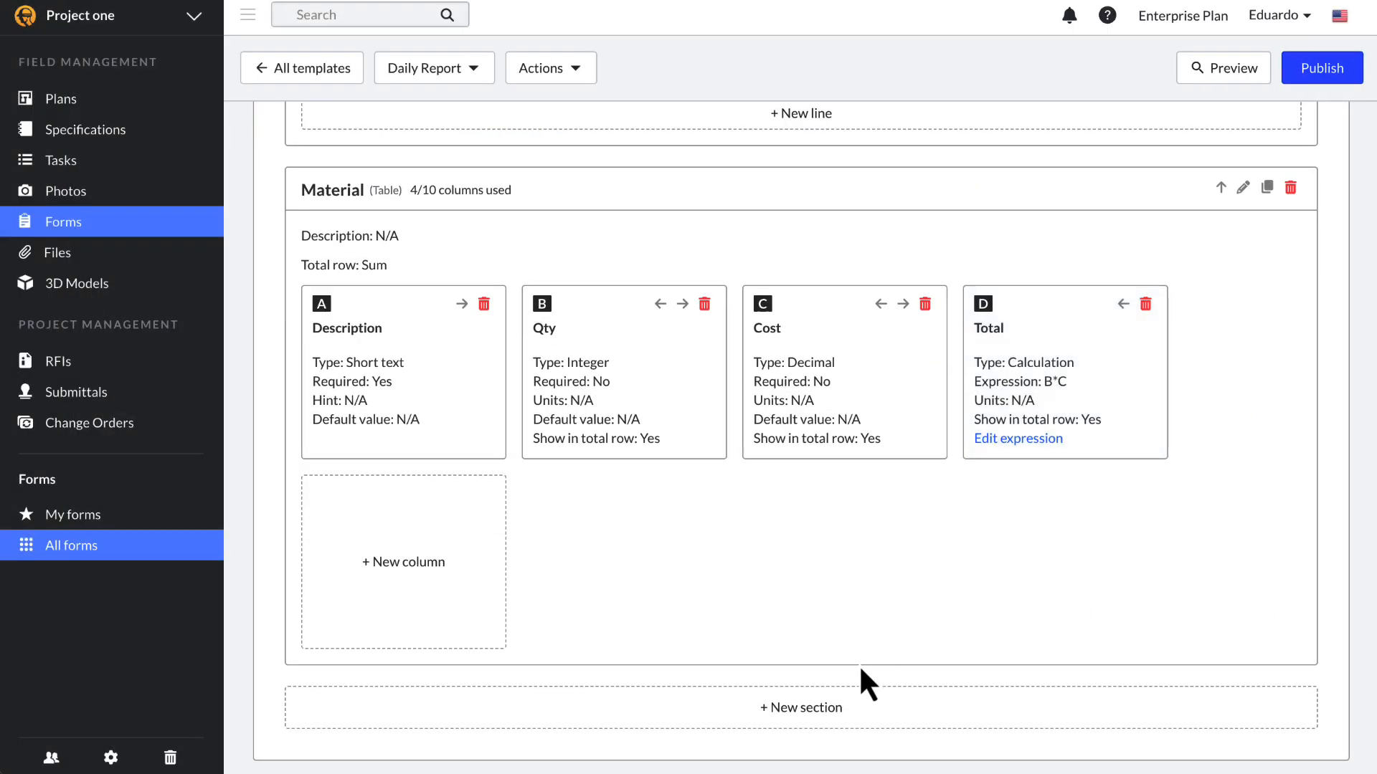
pyautogui.click(864, 699)
pyautogui.click(750, 120)
pyautogui.click(717, 448)
pyautogui.click(715, 162)
pyautogui.write('A')
pyautogui.click(710, 194)
pyautogui.write('Progress Pho')
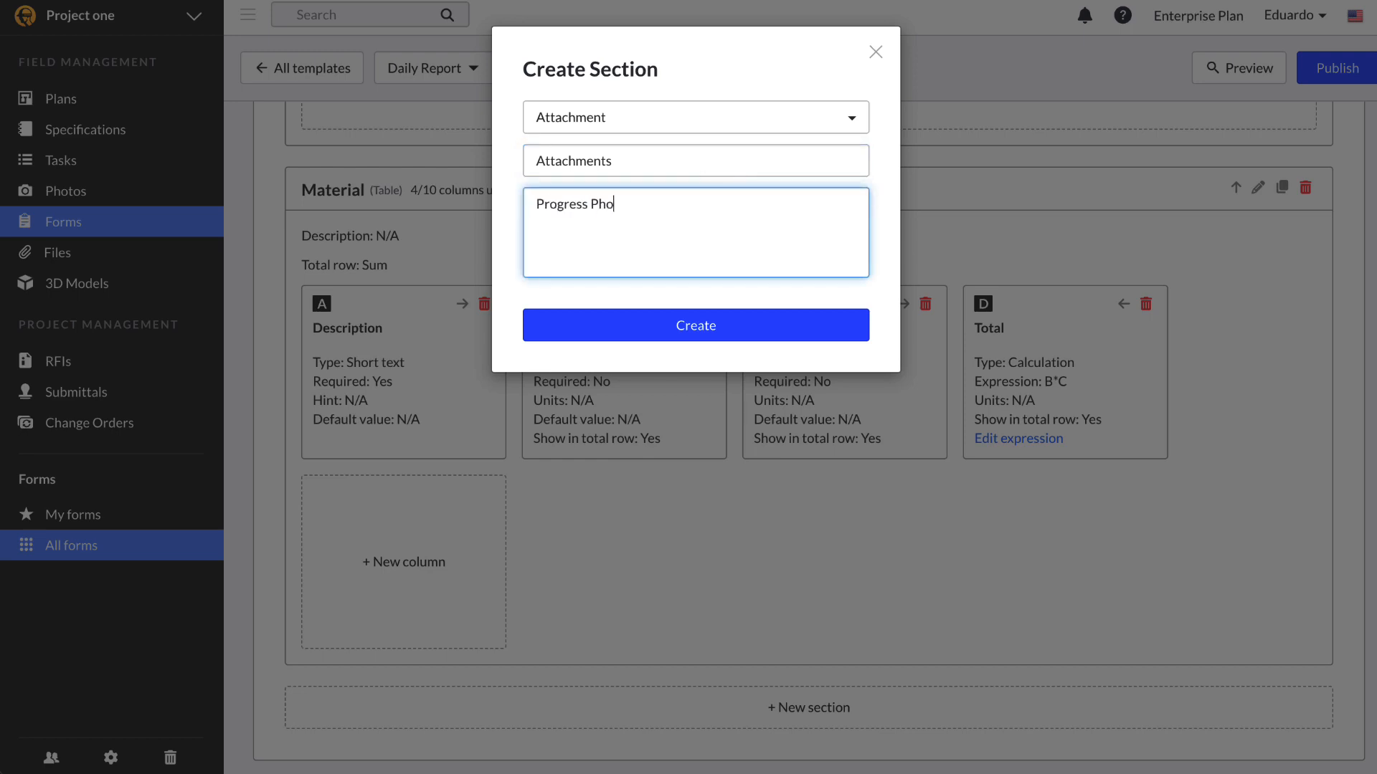
pyautogui.click(701, 324)
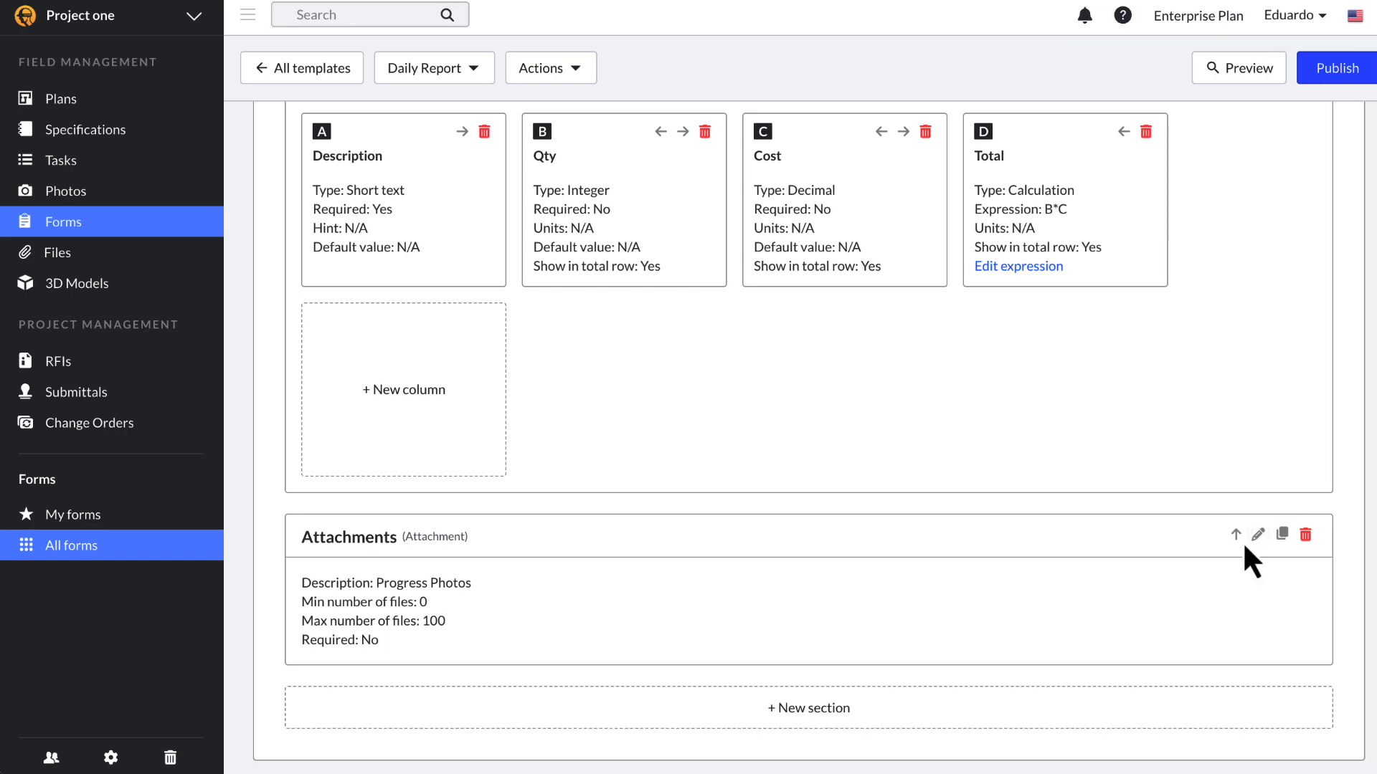
# Step: Set the Attachments section's minimum number of files to 10 and preview the form
pyautogui.click(1242, 535)
pyautogui.click(853, 357)
pyautogui.write('10')
pyautogui.press('Return')
pyautogui.click(876, 52)
pyautogui.click(1196, 65)
pyautogui.scroll(-5, 409, 646)
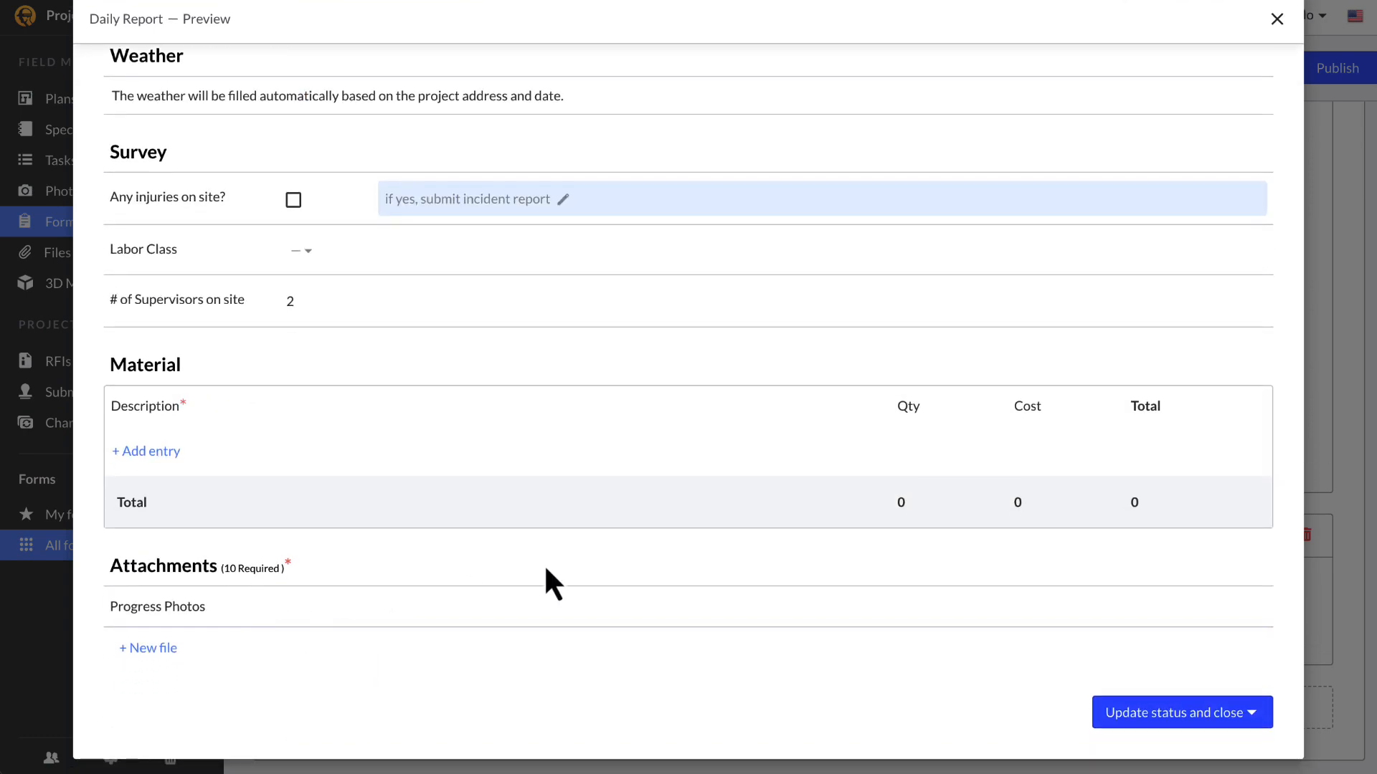
pyautogui.click(1276, 20)
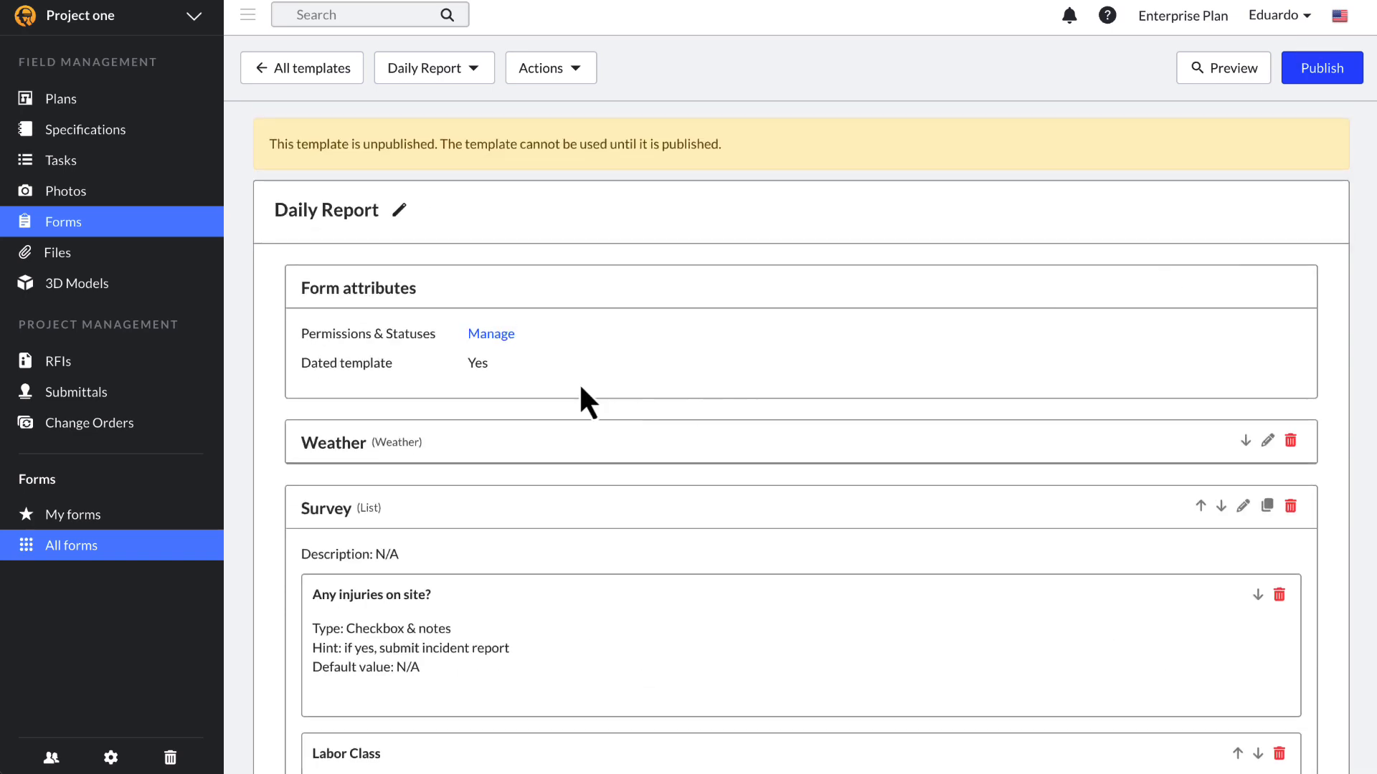
# Step: Create a new form status named 'Foreman Approved'
pyautogui.click(492, 335)
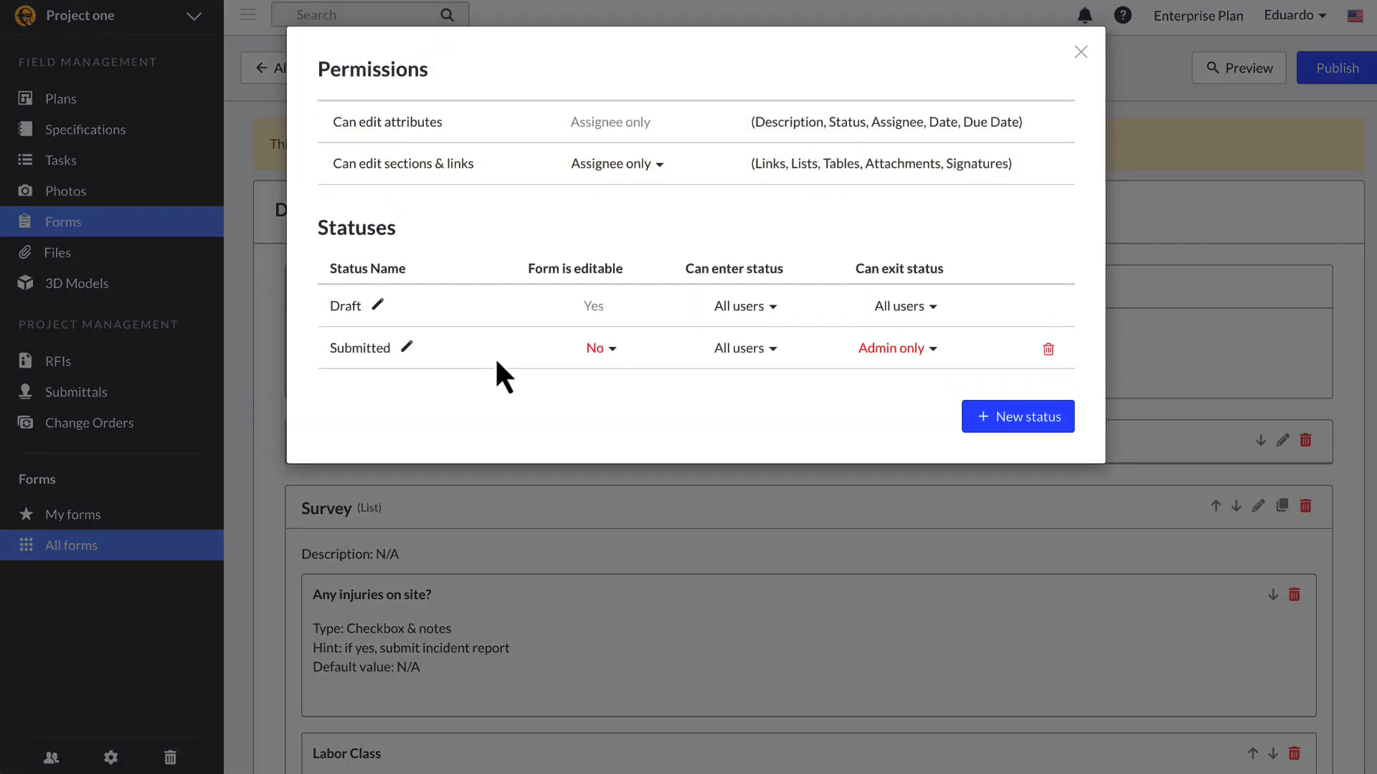
pyautogui.click(1005, 419)
pyautogui.write('Forem')
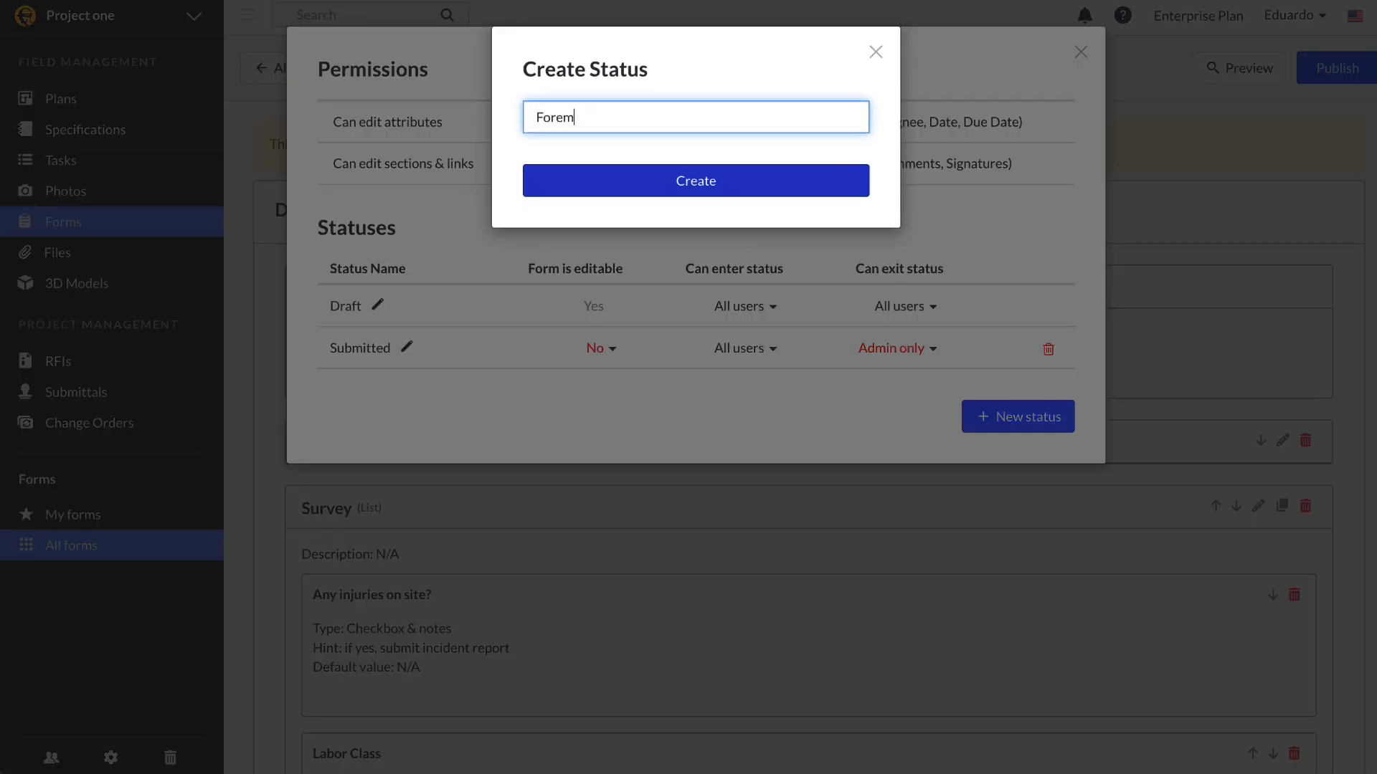
pyautogui.write('an Approved')
pyautogui.click(666, 184)
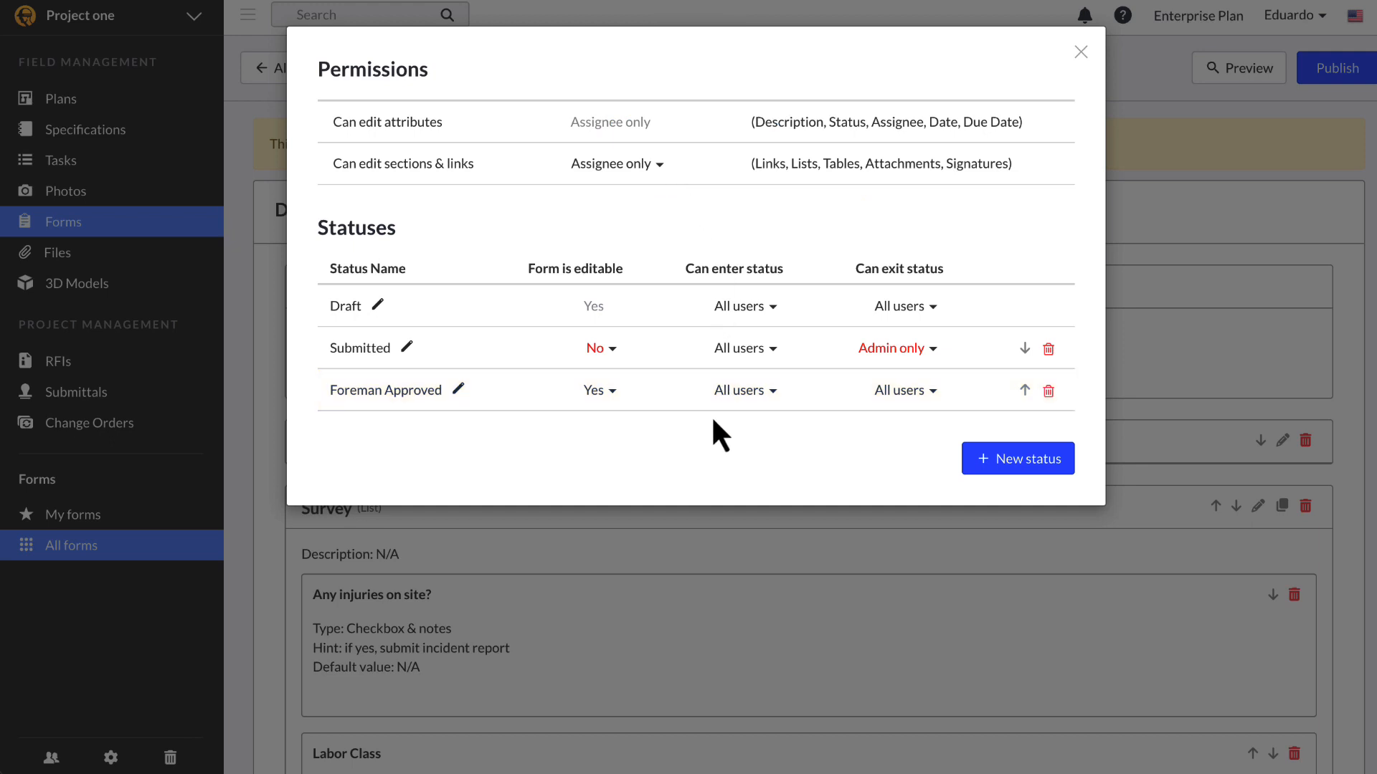
# Step: Limit Foreman Approved entry and exit to admins and lock it; make Submitted editable
pyautogui.click(777, 399)
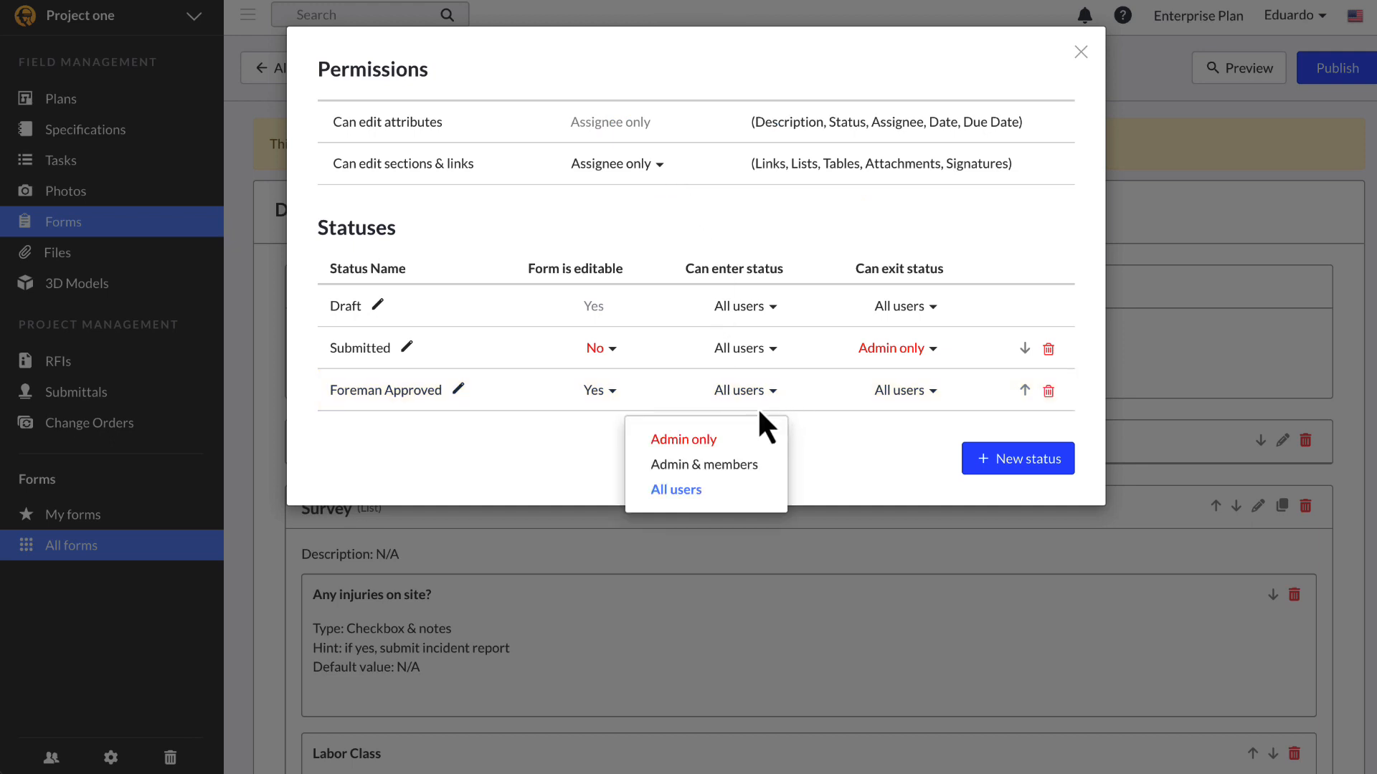
pyautogui.click(738, 441)
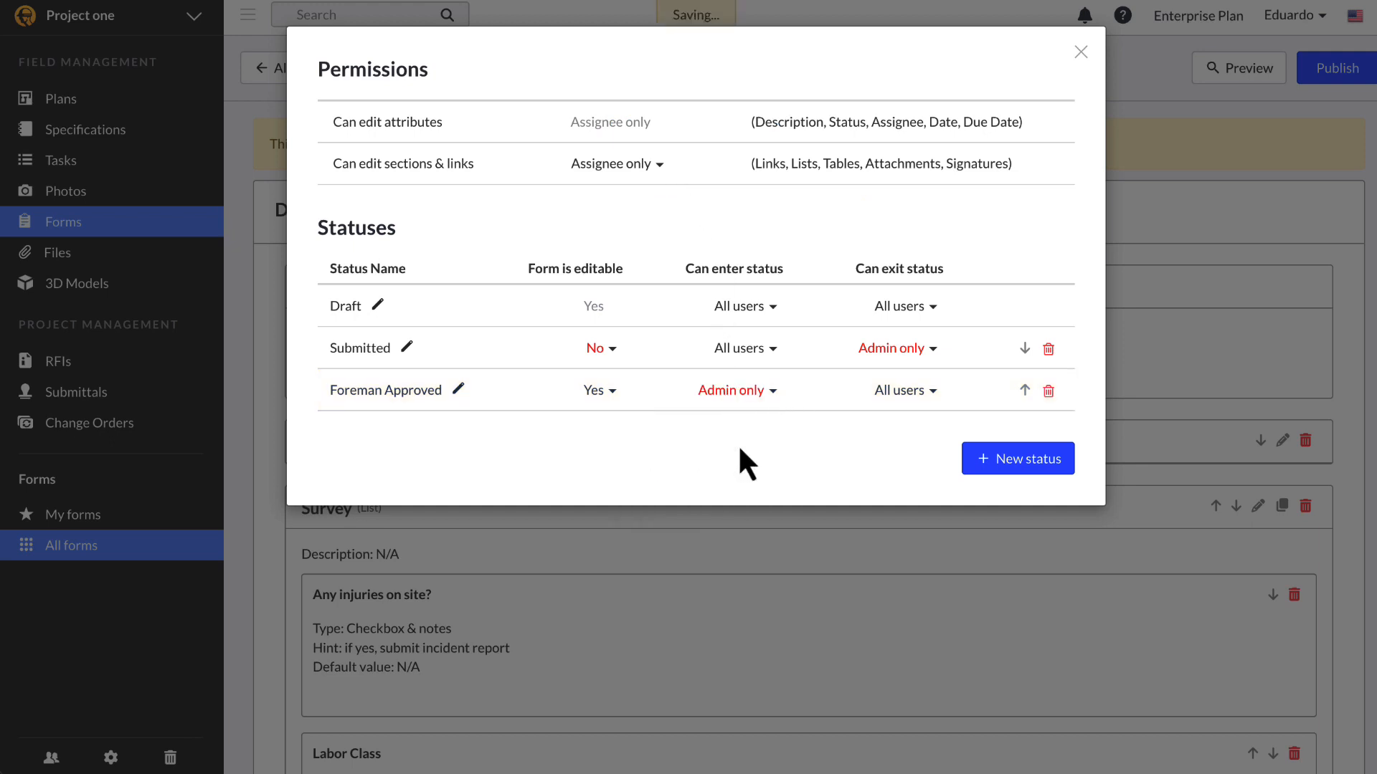
pyautogui.click(891, 399)
pyautogui.click(872, 443)
pyautogui.click(611, 393)
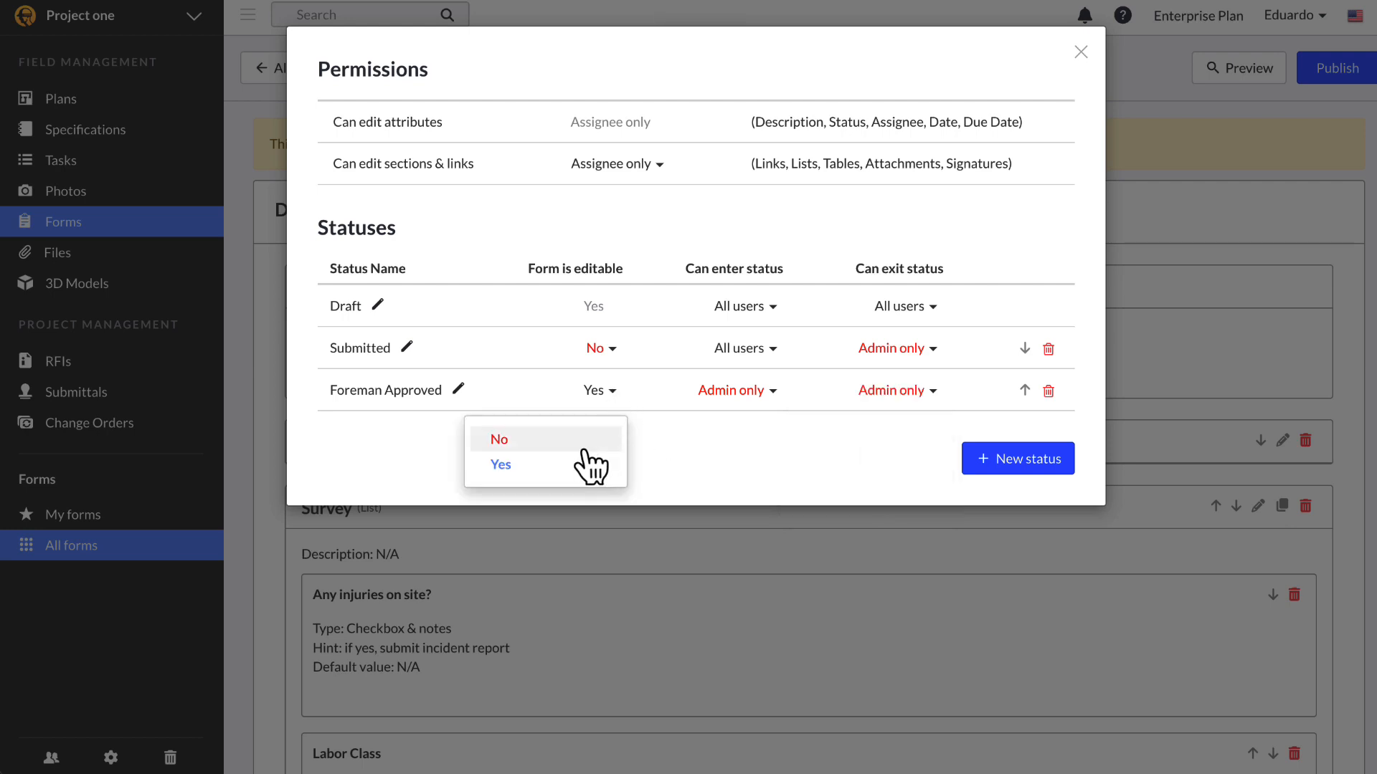
pyautogui.click(531, 444)
pyautogui.click(616, 358)
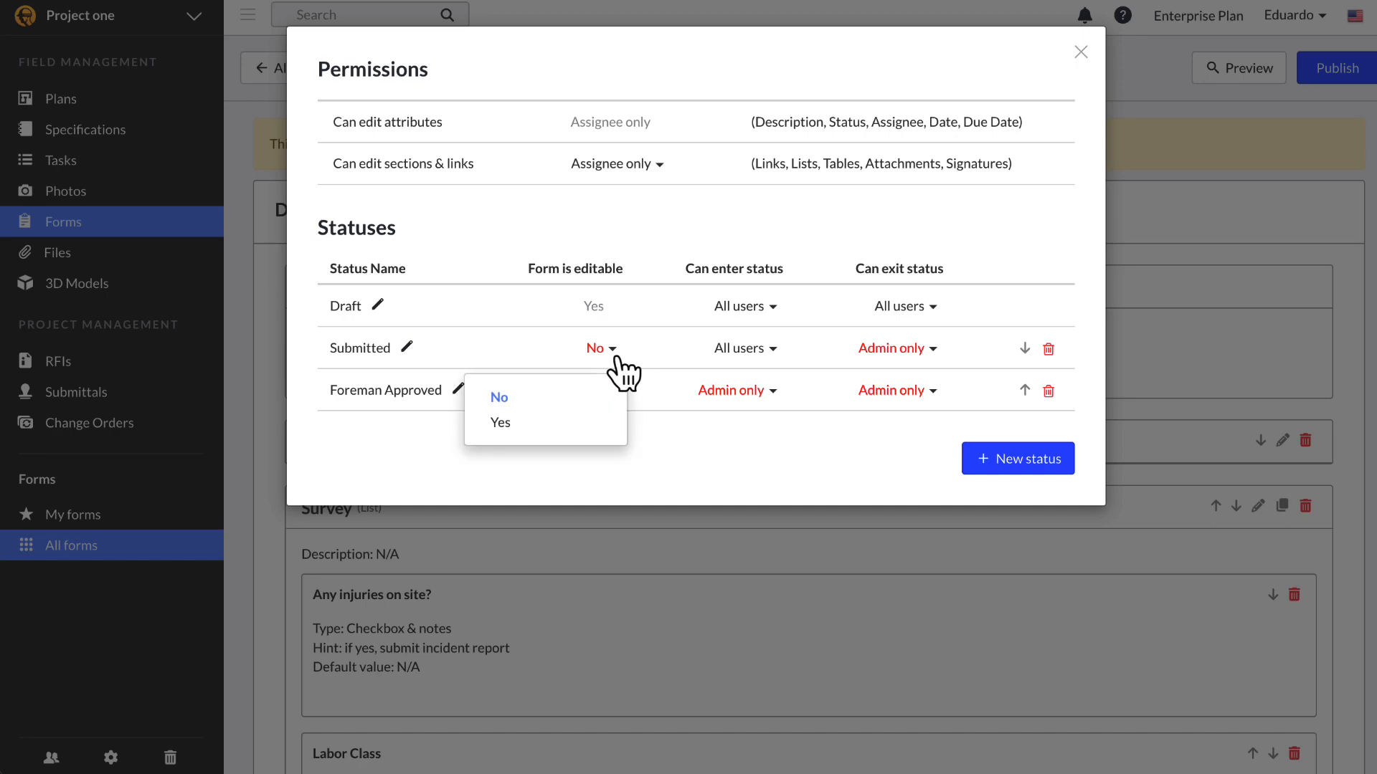
pyautogui.click(574, 422)
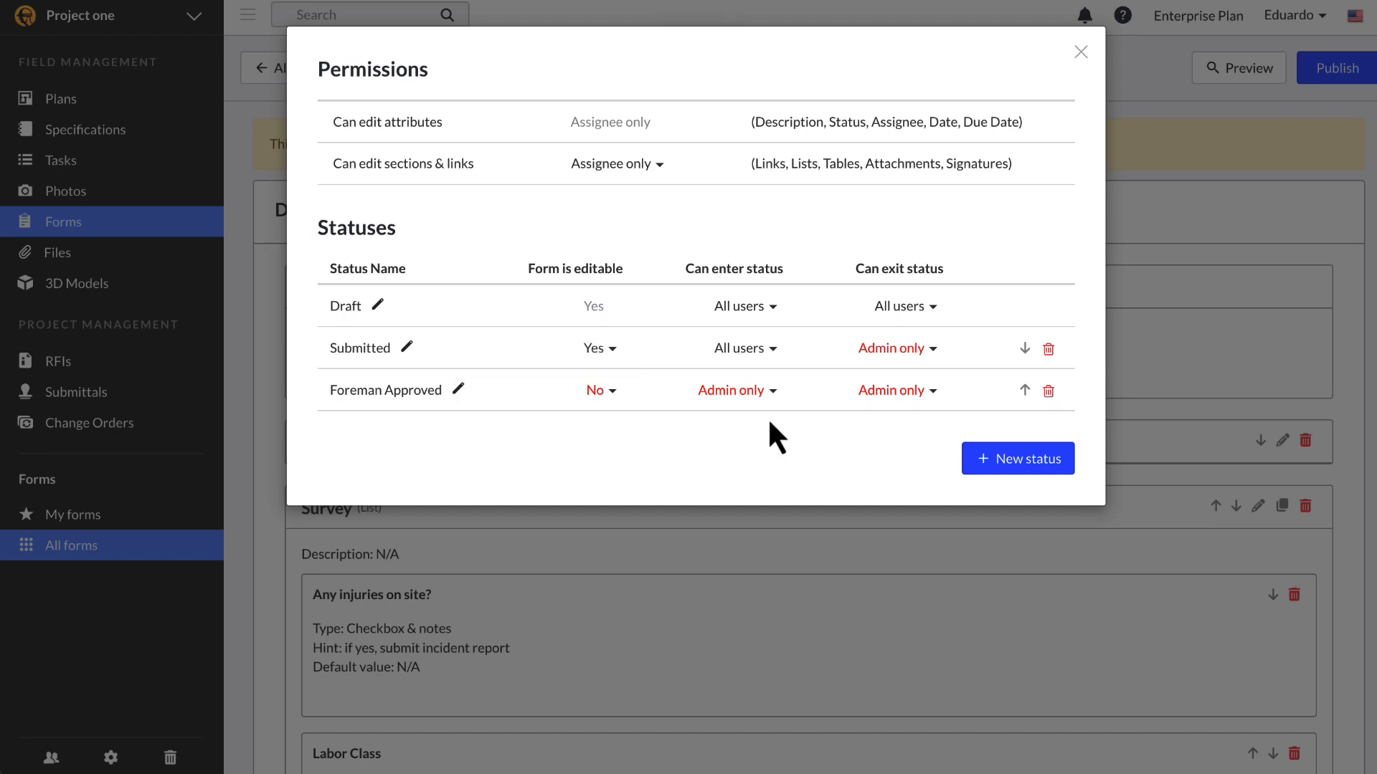
# Step: Preview the Daily Report form to check its available statuses
pyautogui.click(1192, 267)
pyautogui.click(1212, 73)
pyautogui.scroll(-6, 1087, 545)
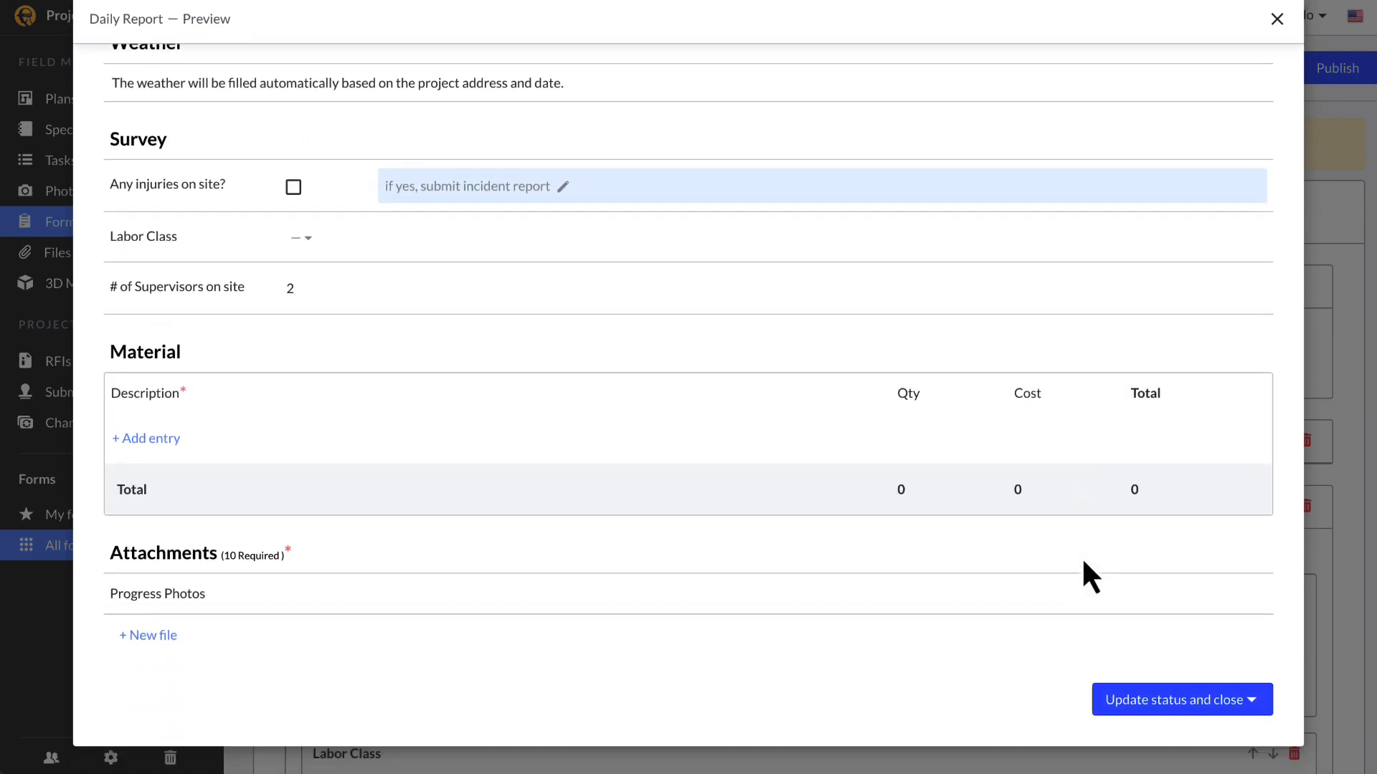
pyautogui.click(1171, 700)
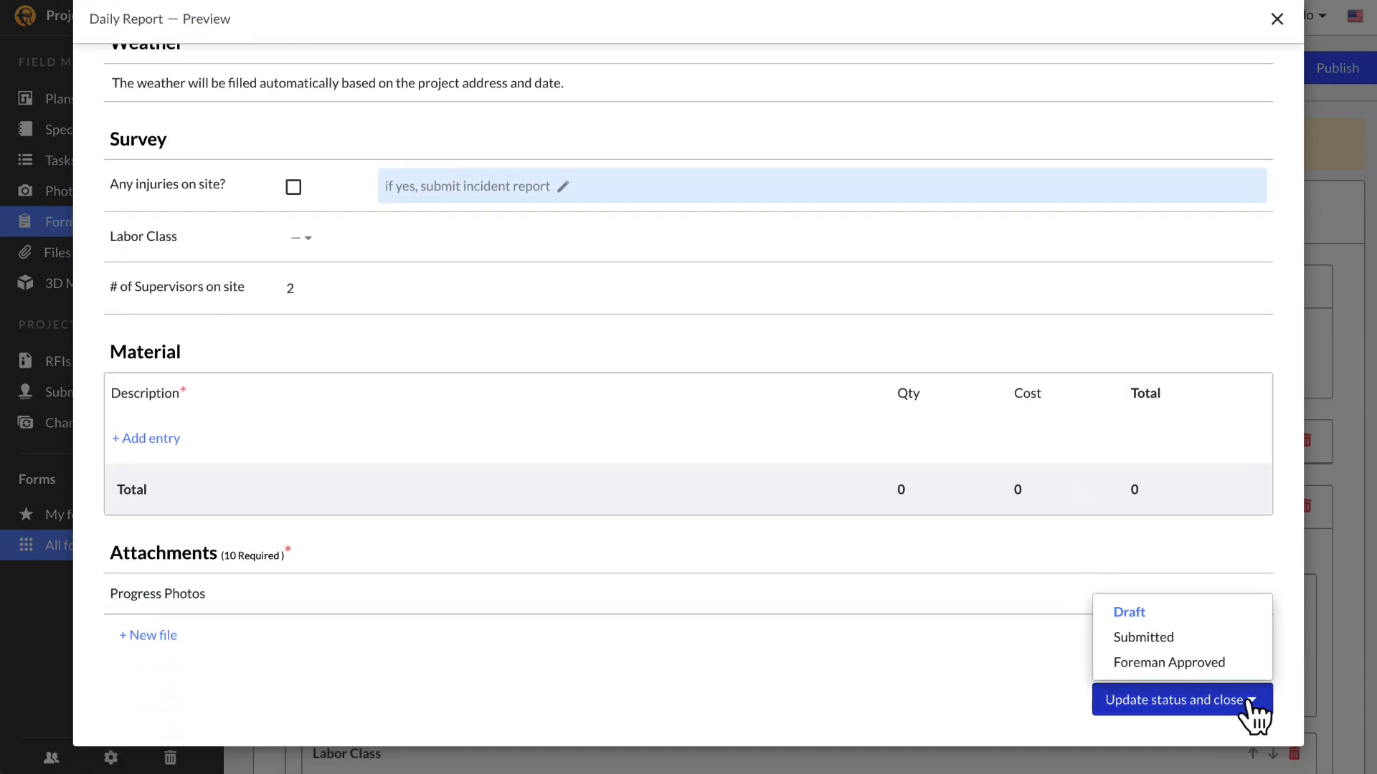
pyautogui.click(1212, 656)
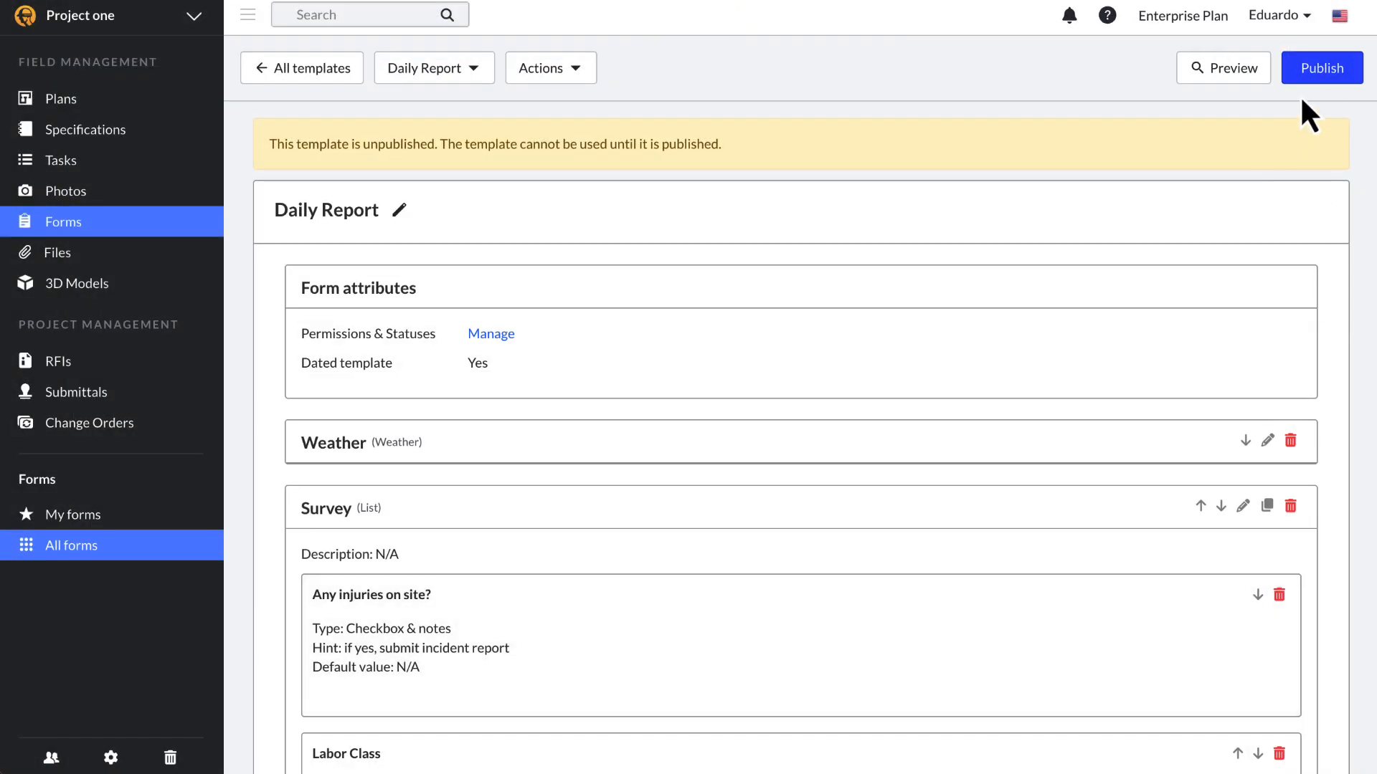
# Step: Publish the Daily Report template and create a first Daily Report form from it
pyautogui.click(1317, 80)
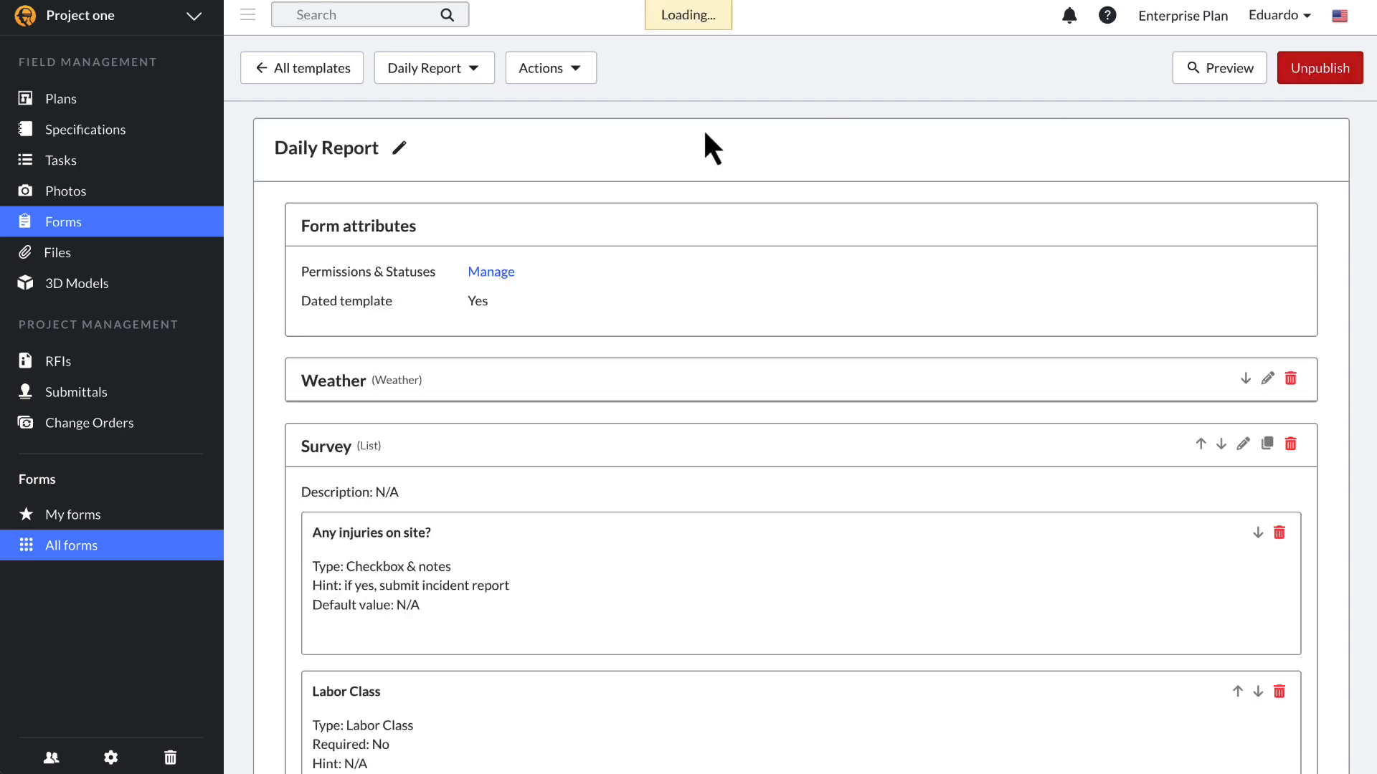
pyautogui.click(344, 77)
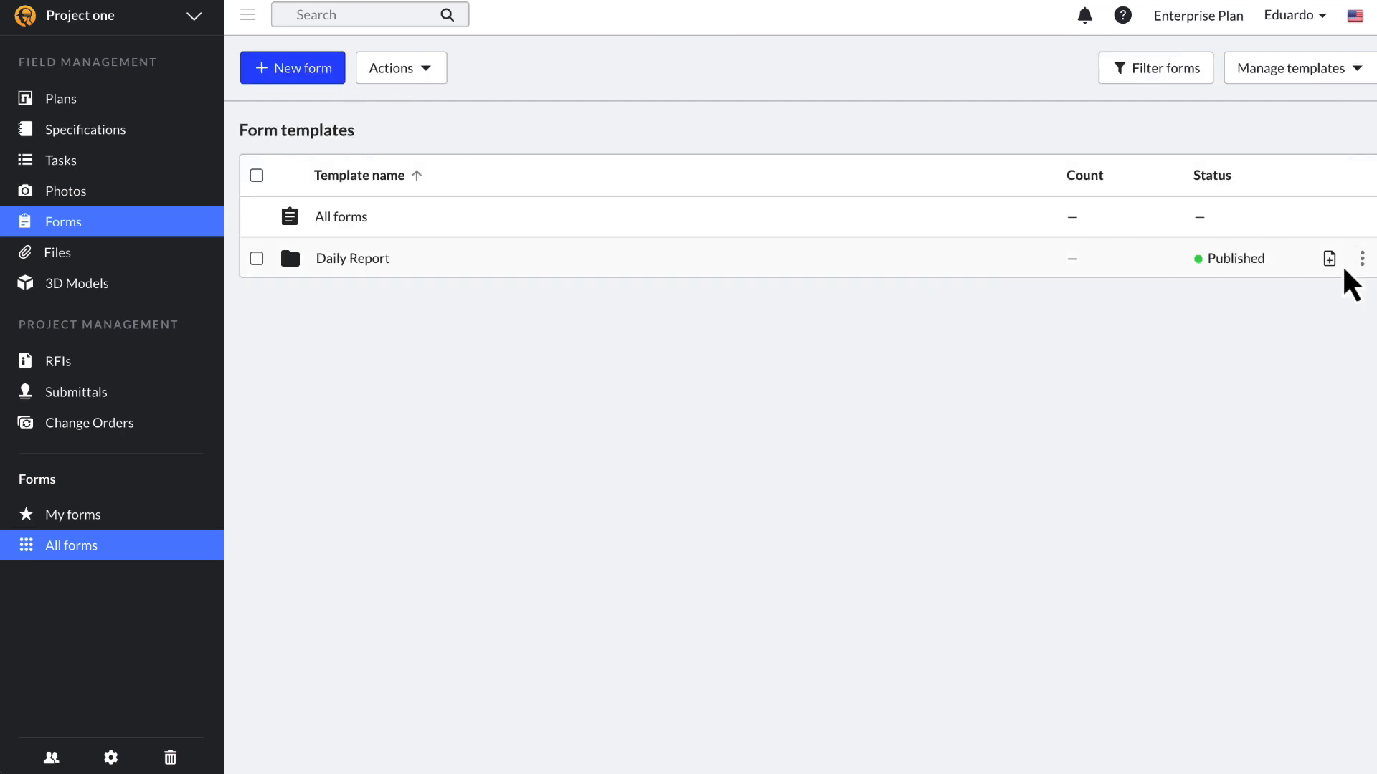
pyautogui.click(1329, 259)
pyautogui.write('2/15')
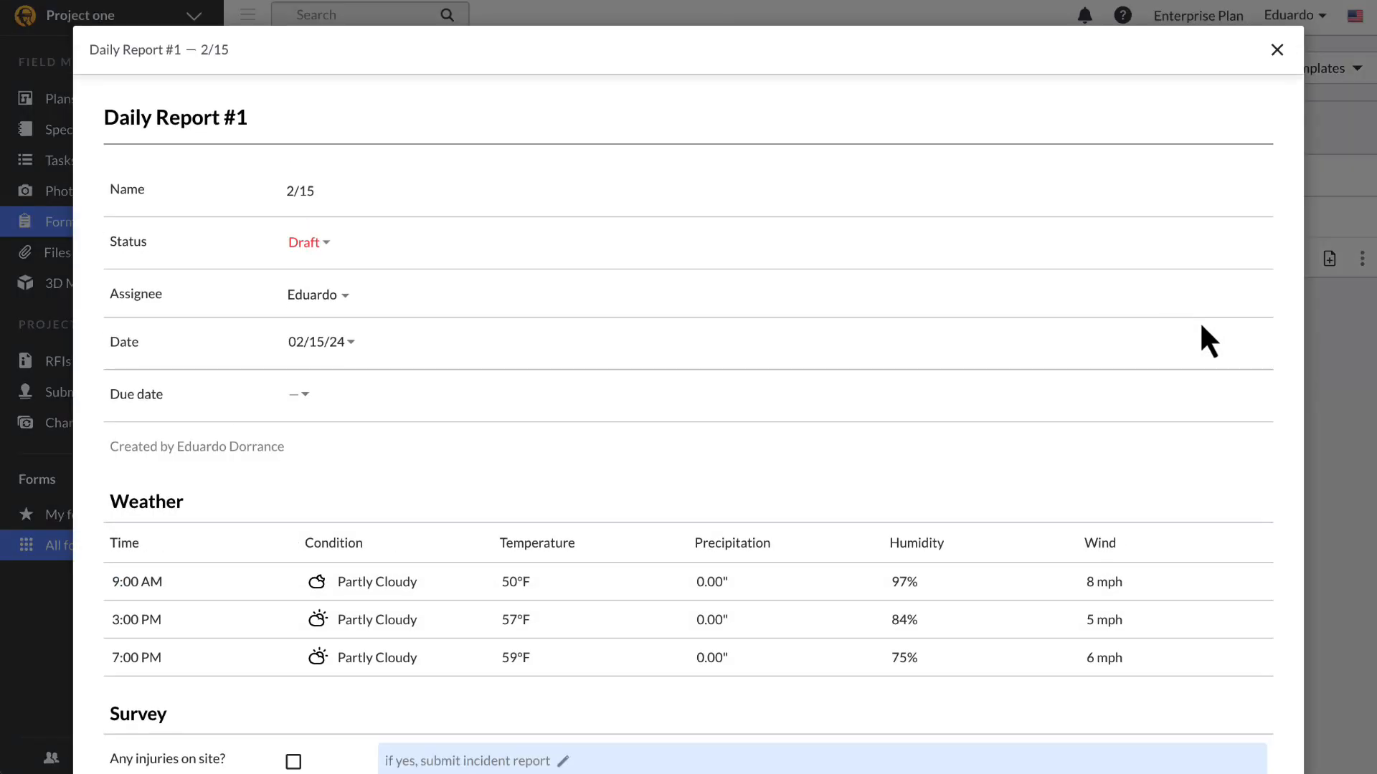
pyautogui.click(1276, 49)
# Step: Unpublish the Daily Report template from Manage templates and confirm
pyautogui.click(1307, 76)
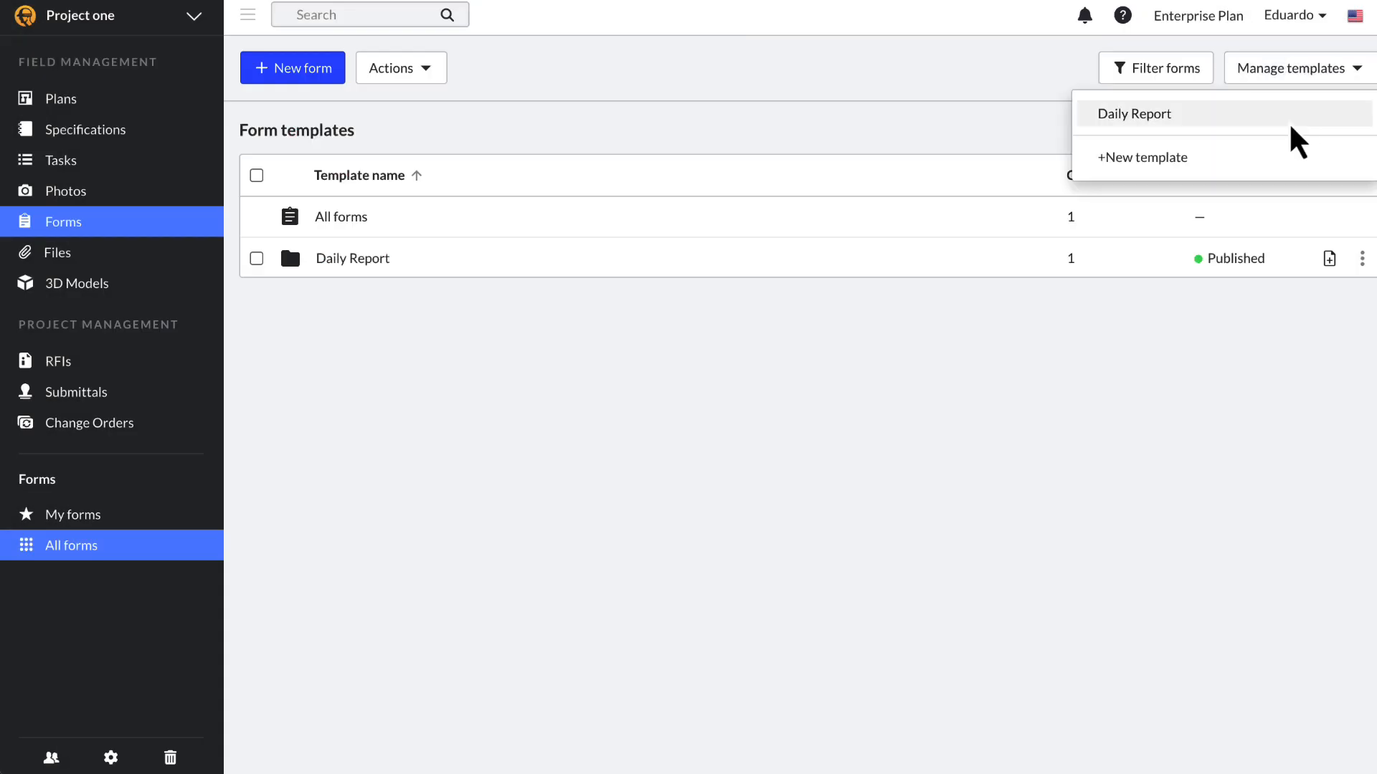
pyautogui.click(1290, 122)
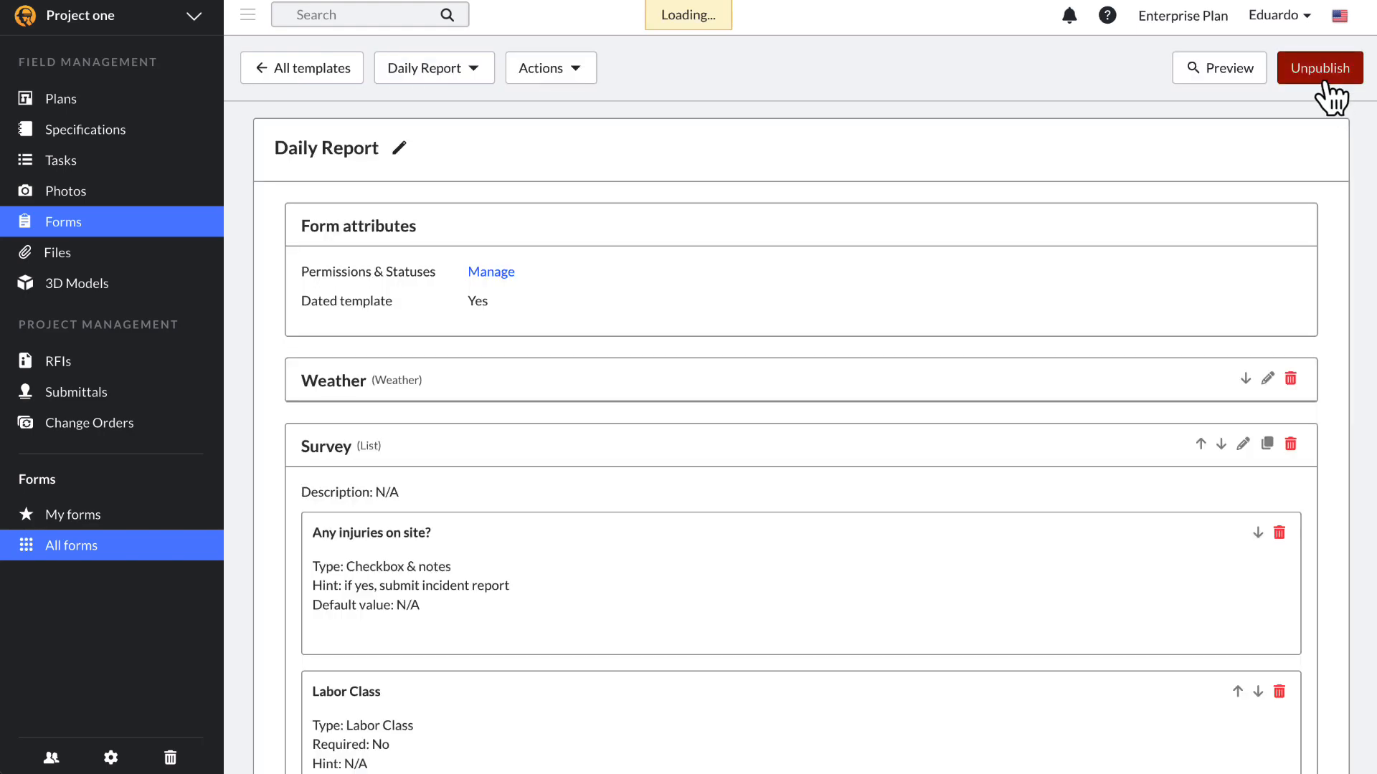
pyautogui.click(1323, 75)
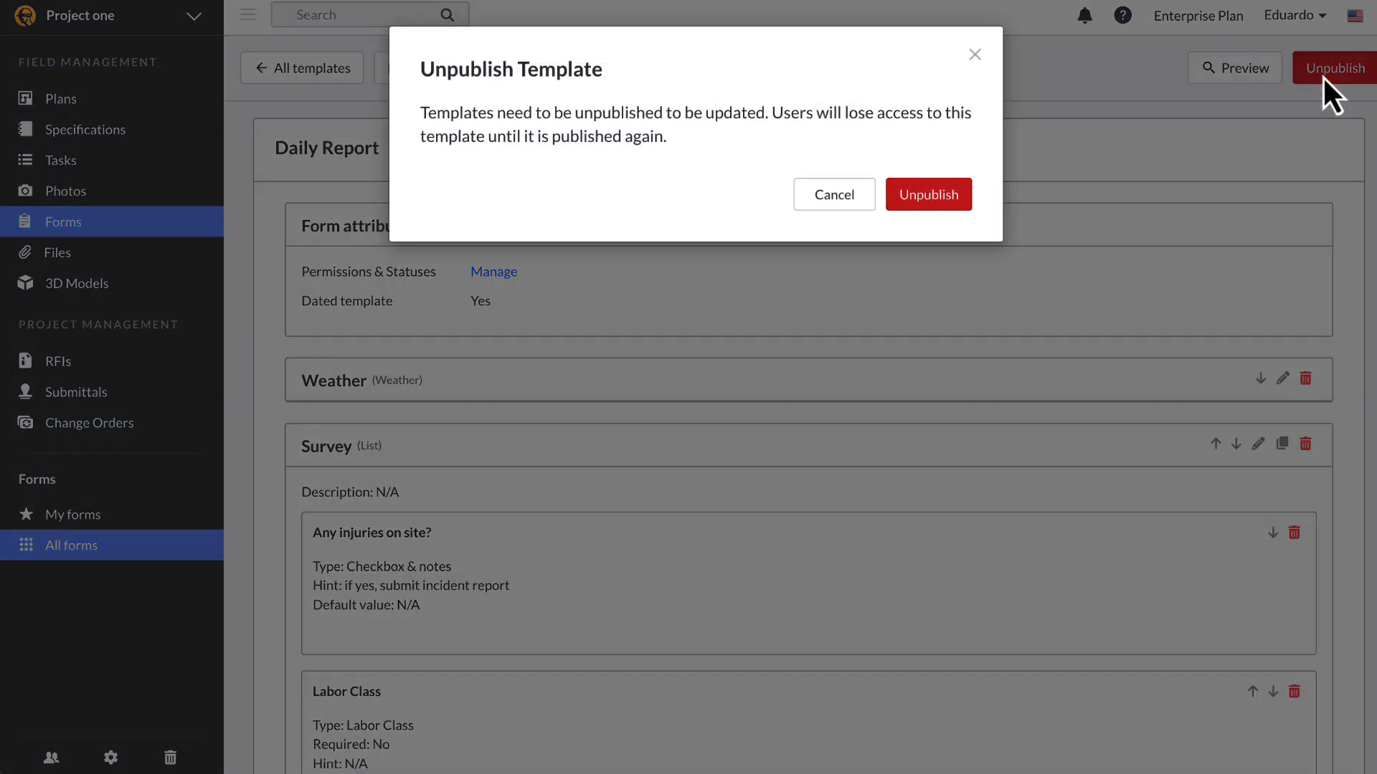
pyautogui.click(940, 203)
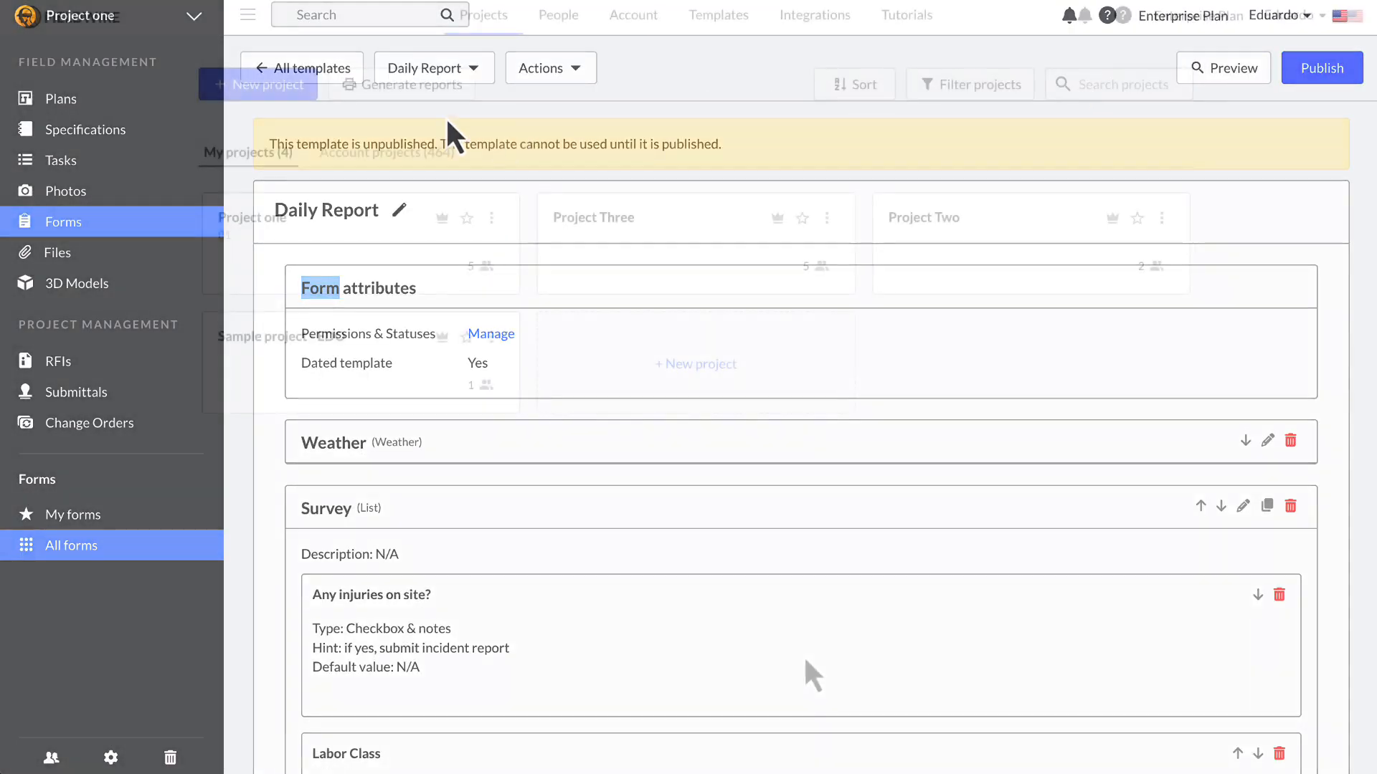
# Step: Start a new project cloned from an existing one, then close the form without creating it
pyautogui.click(279, 95)
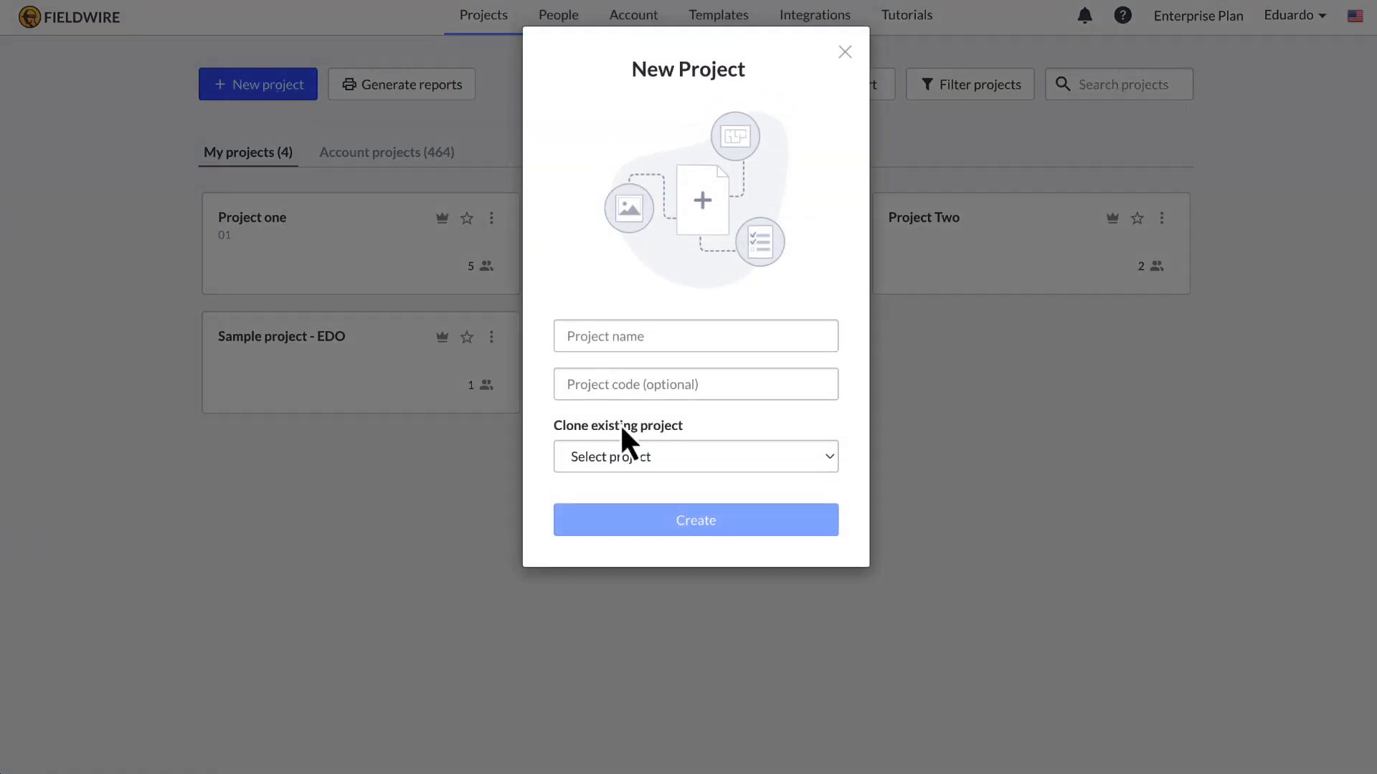
pyautogui.click(650, 456)
pyautogui.click(657, 479)
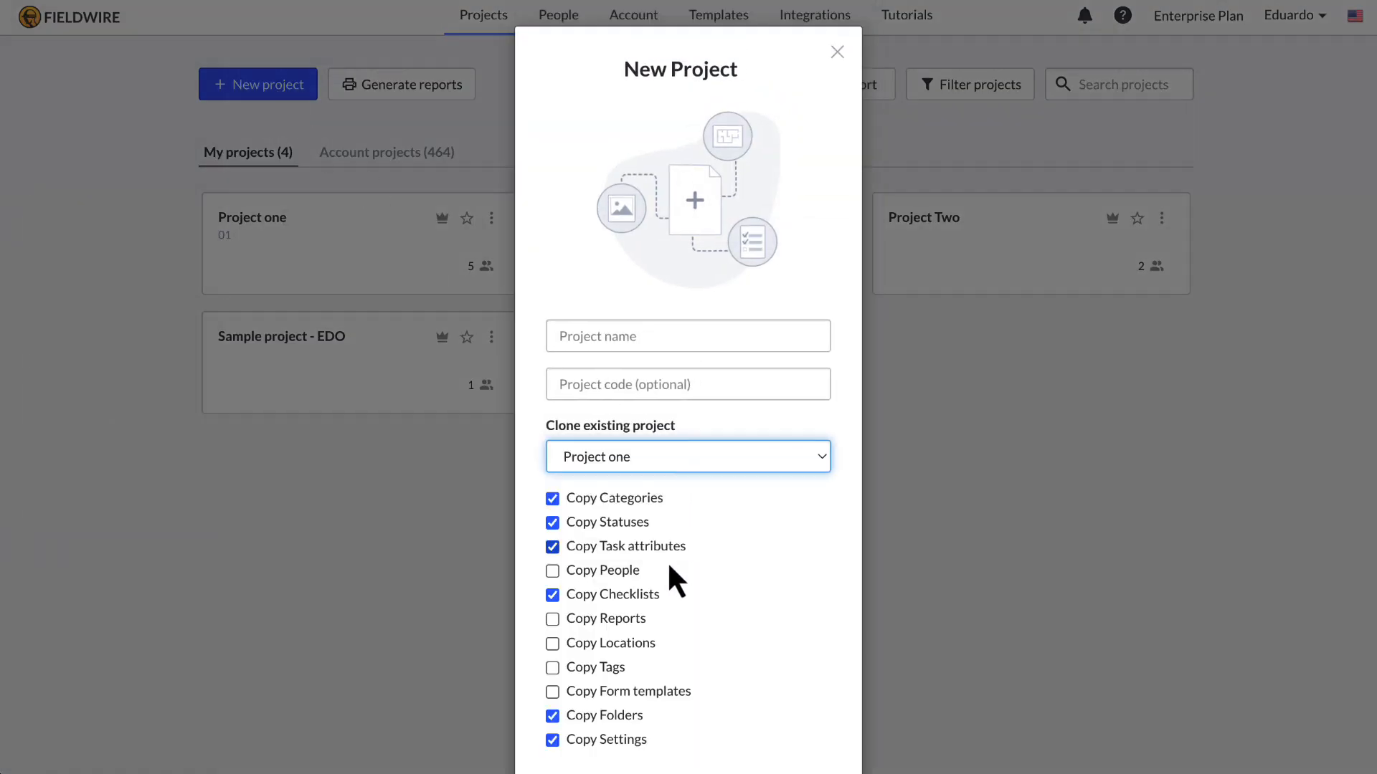
pyautogui.scroll(-1, 634, 686)
pyautogui.scroll(1, 692, 507)
pyautogui.click(838, 51)
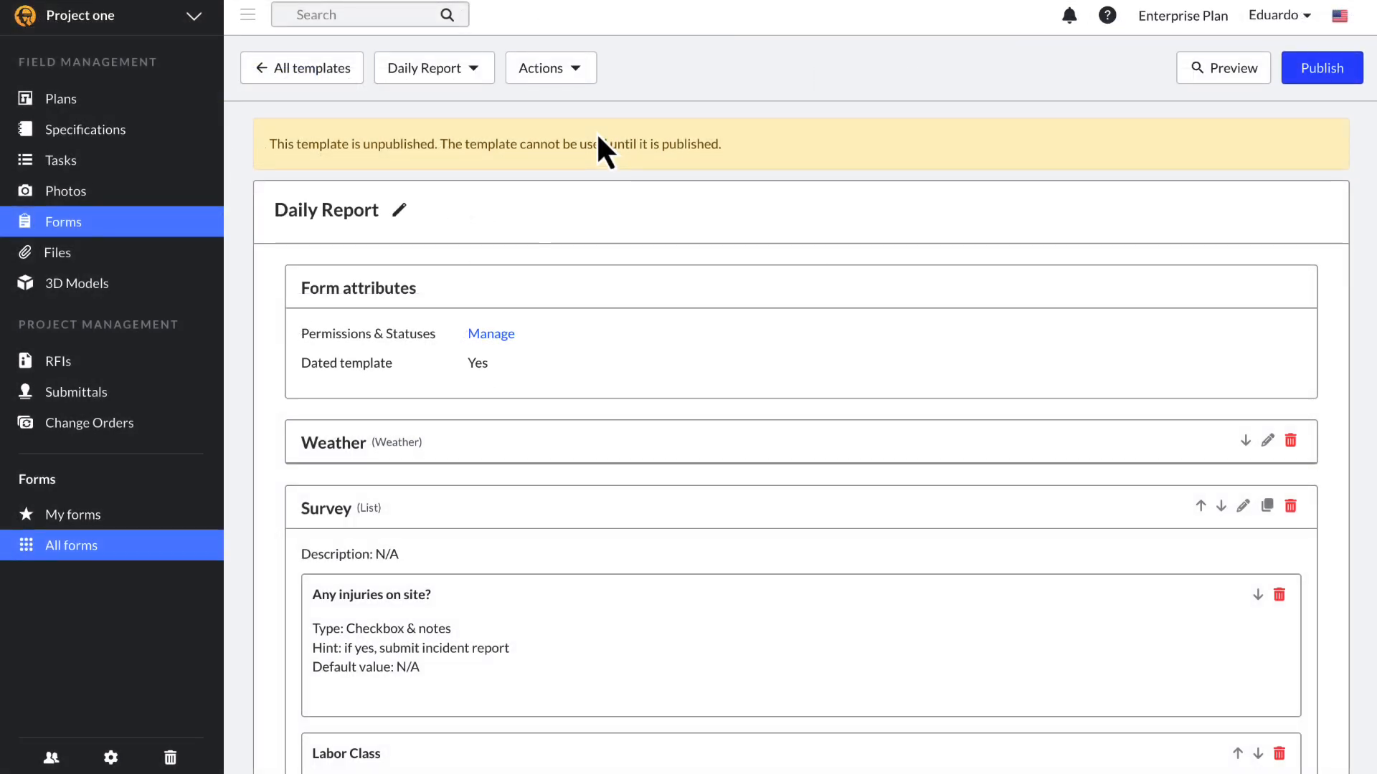
# Step: Publish the Daily Report template to the account and return to the projects home page
pyautogui.click(578, 76)
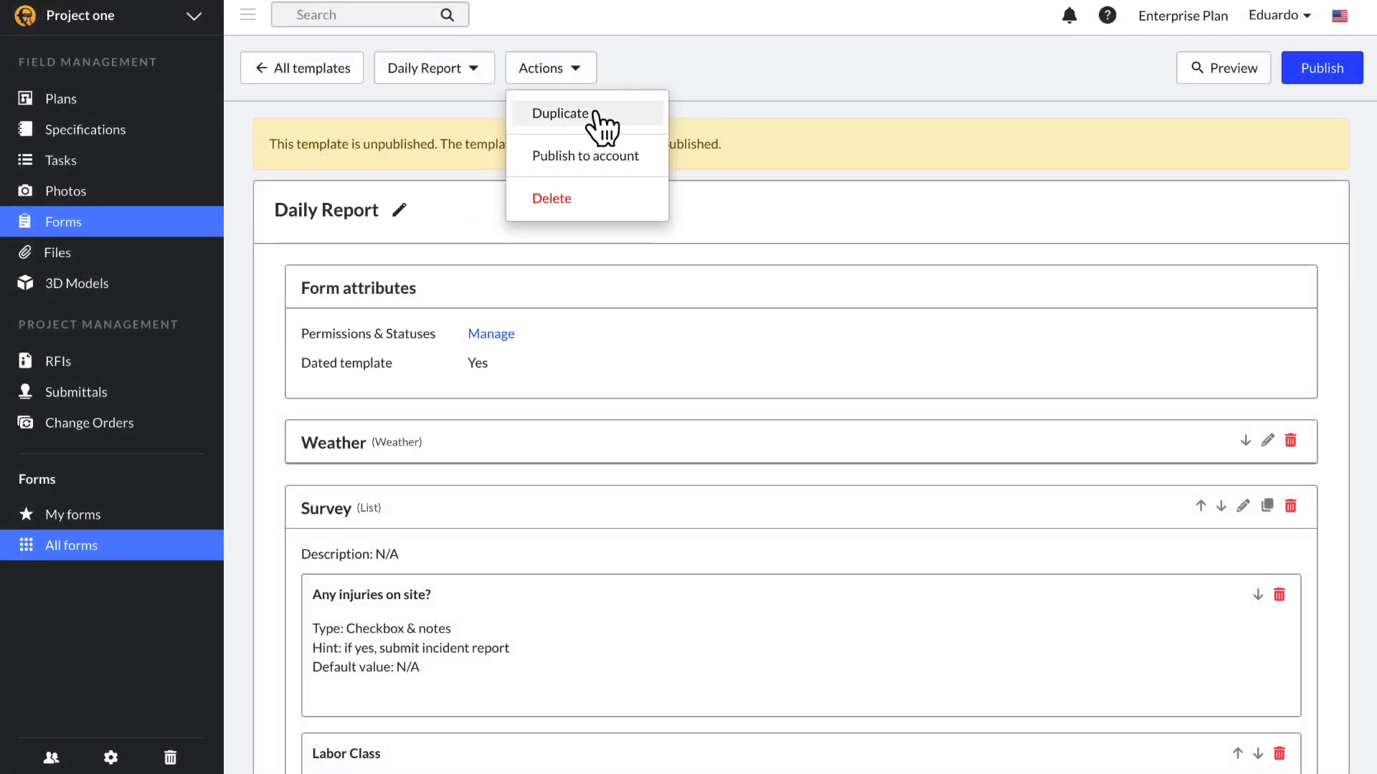
pyautogui.click(618, 157)
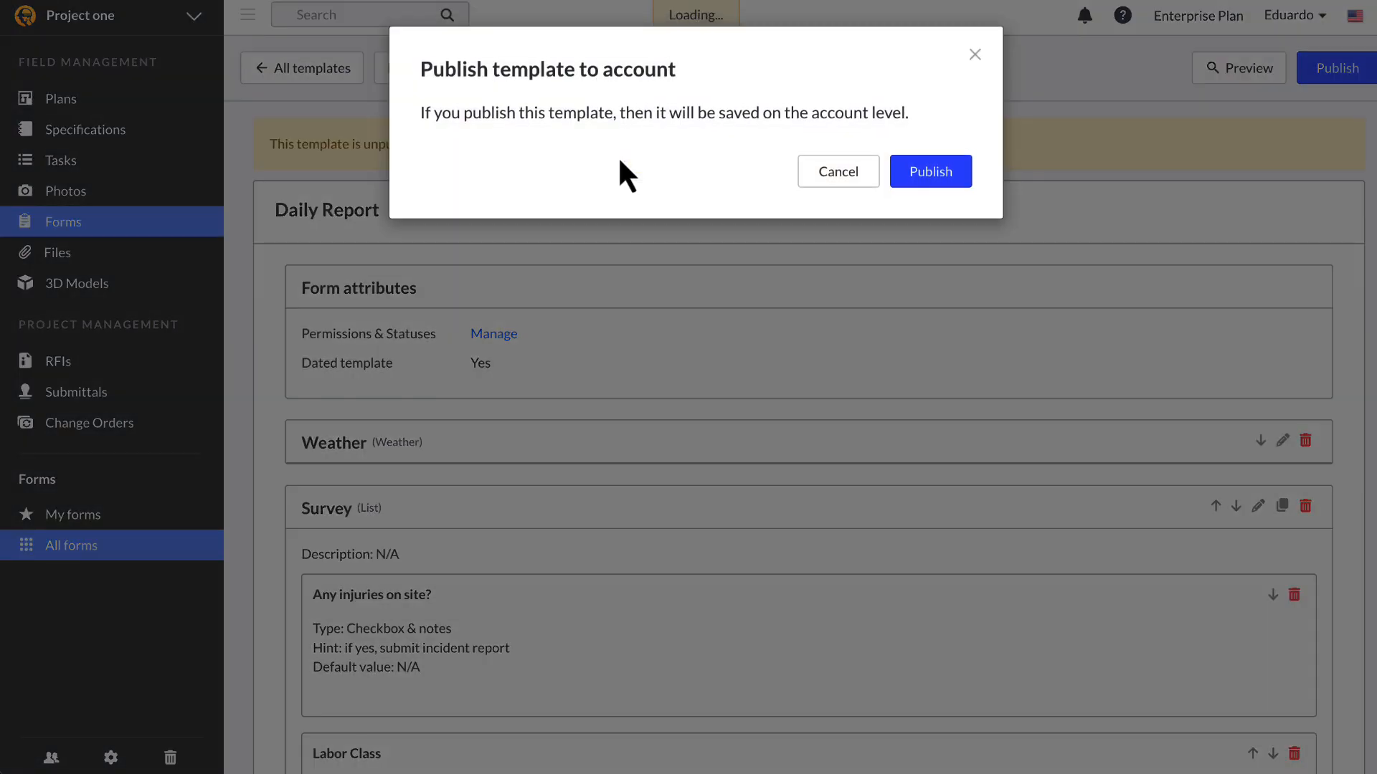
pyautogui.click(959, 175)
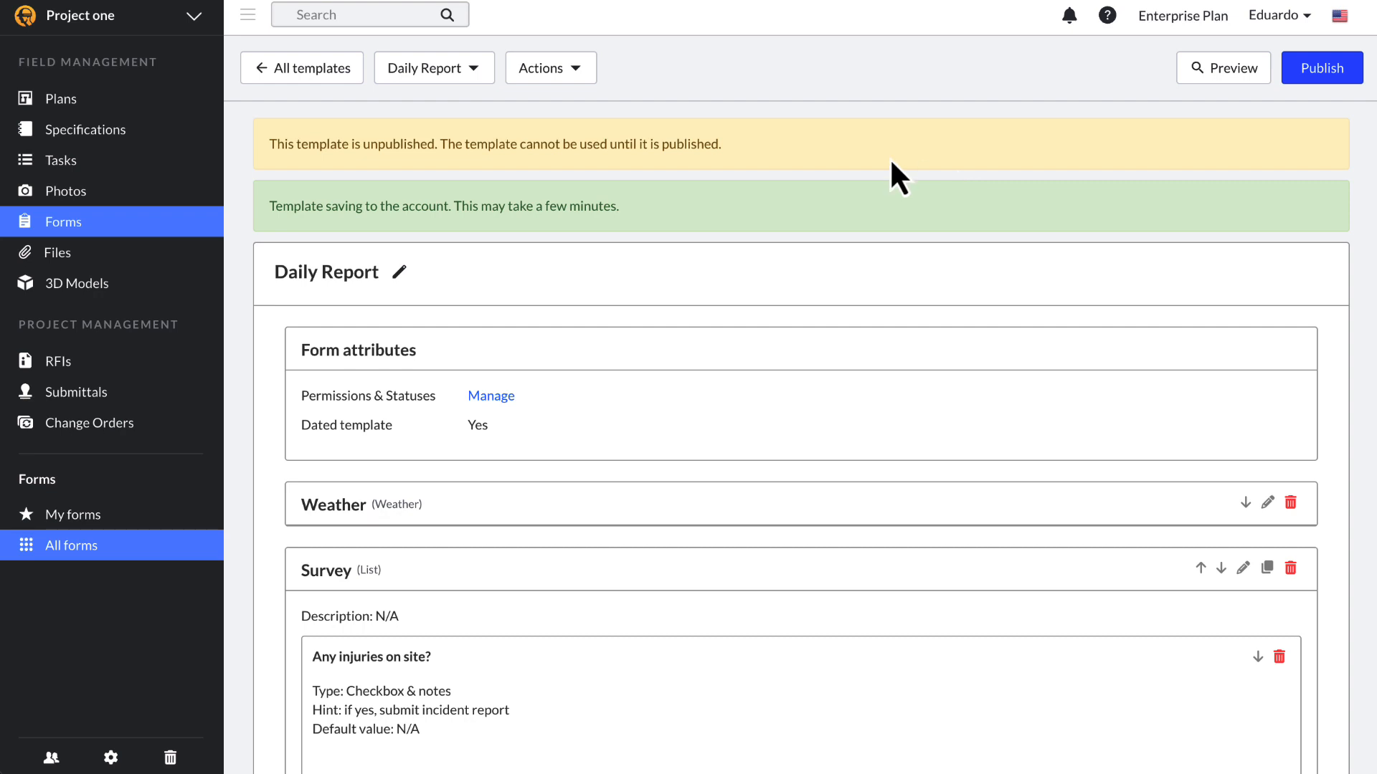
pyautogui.click(188, 16)
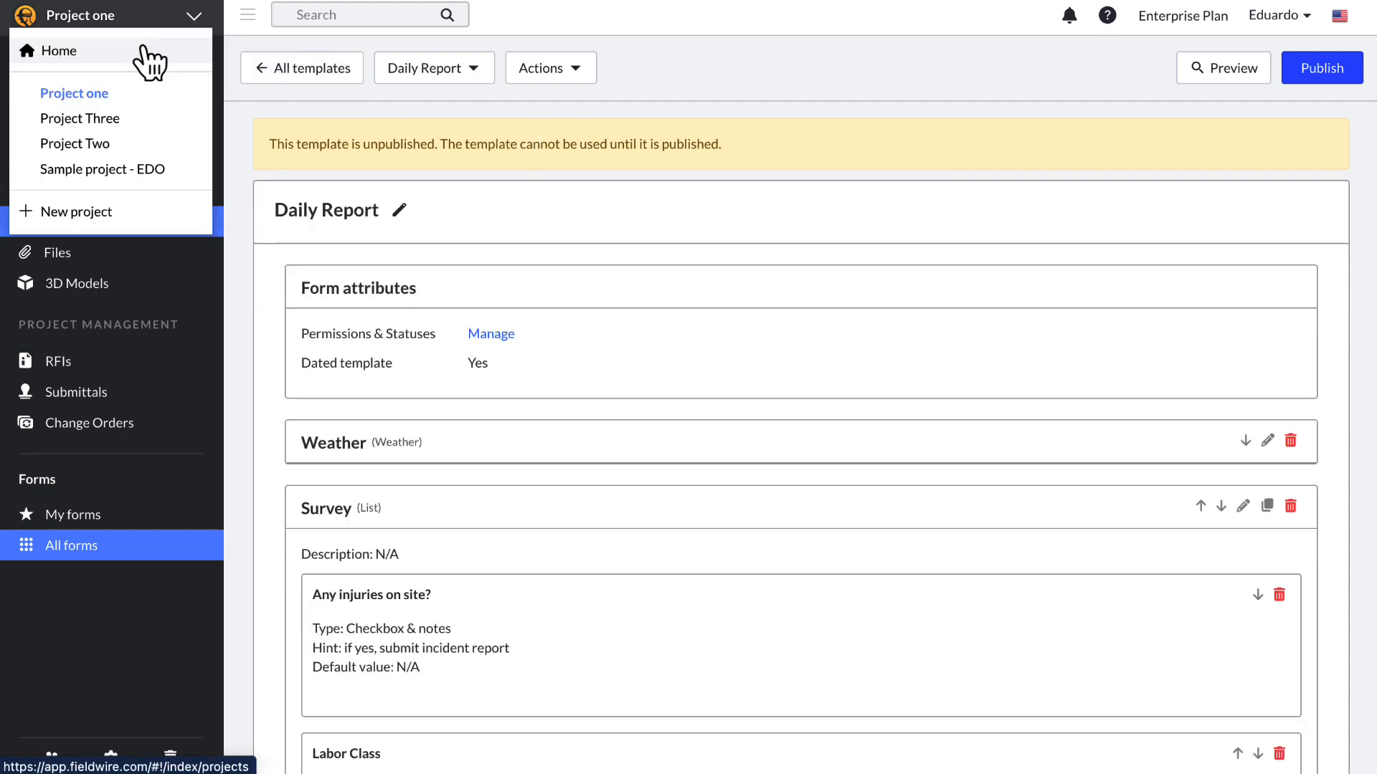
pyautogui.click(147, 52)
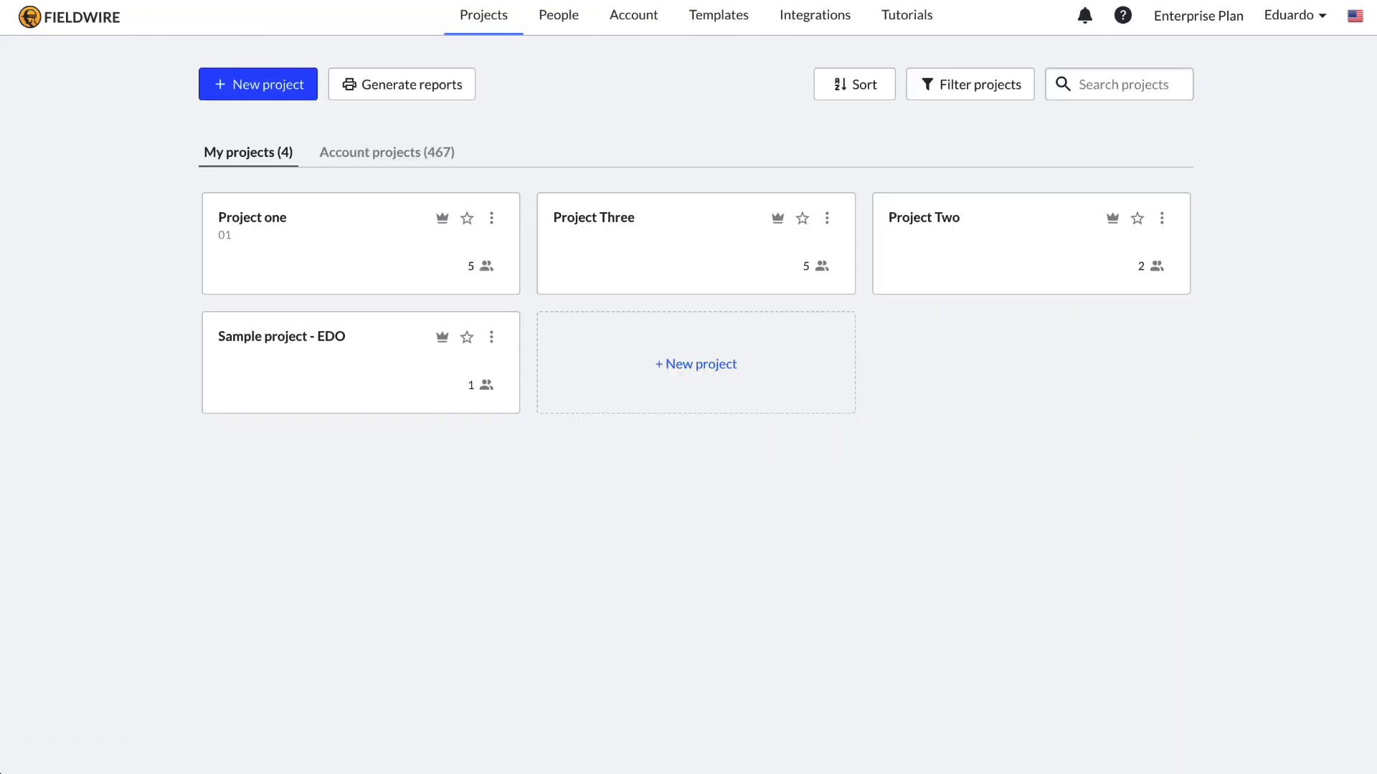
# Step: Check the account's form templates, then open Project Two
pyautogui.click(720, 16)
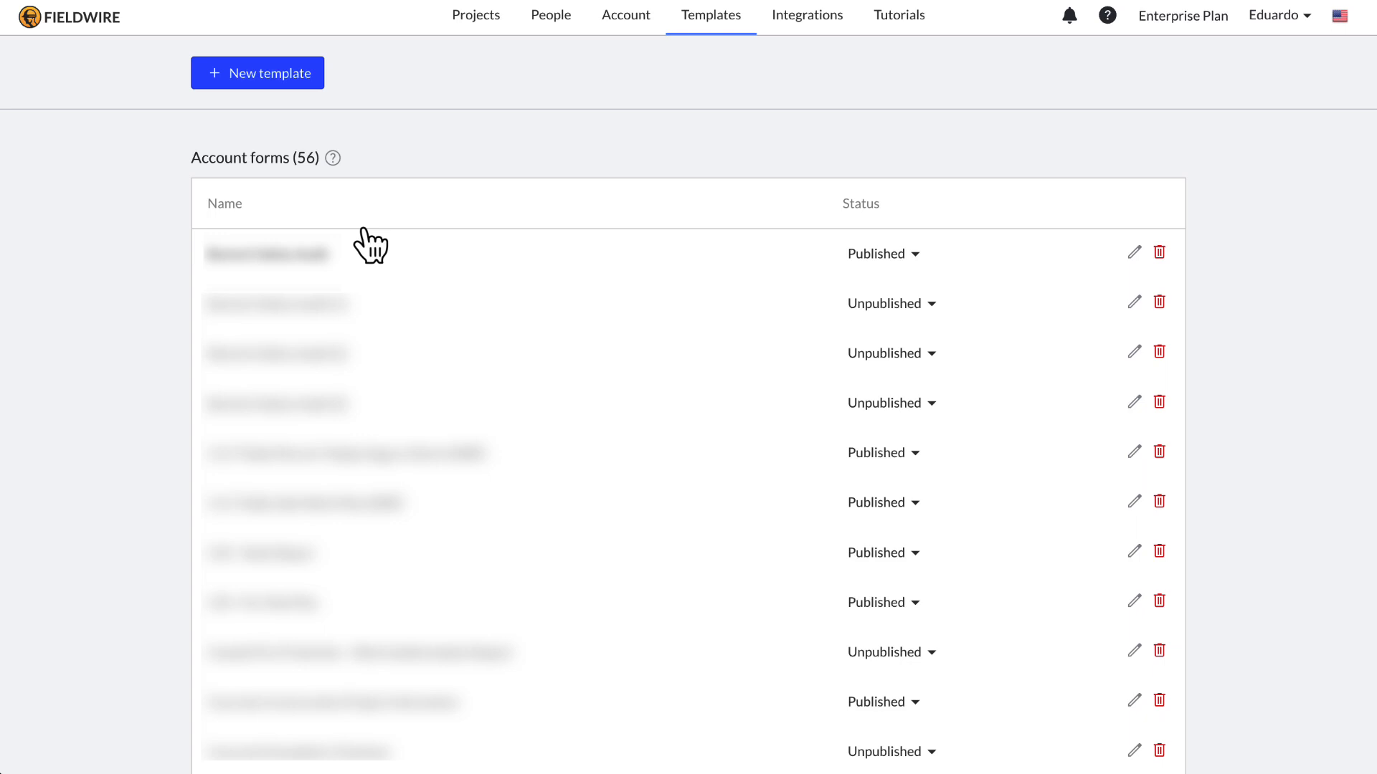
pyautogui.click(470, 17)
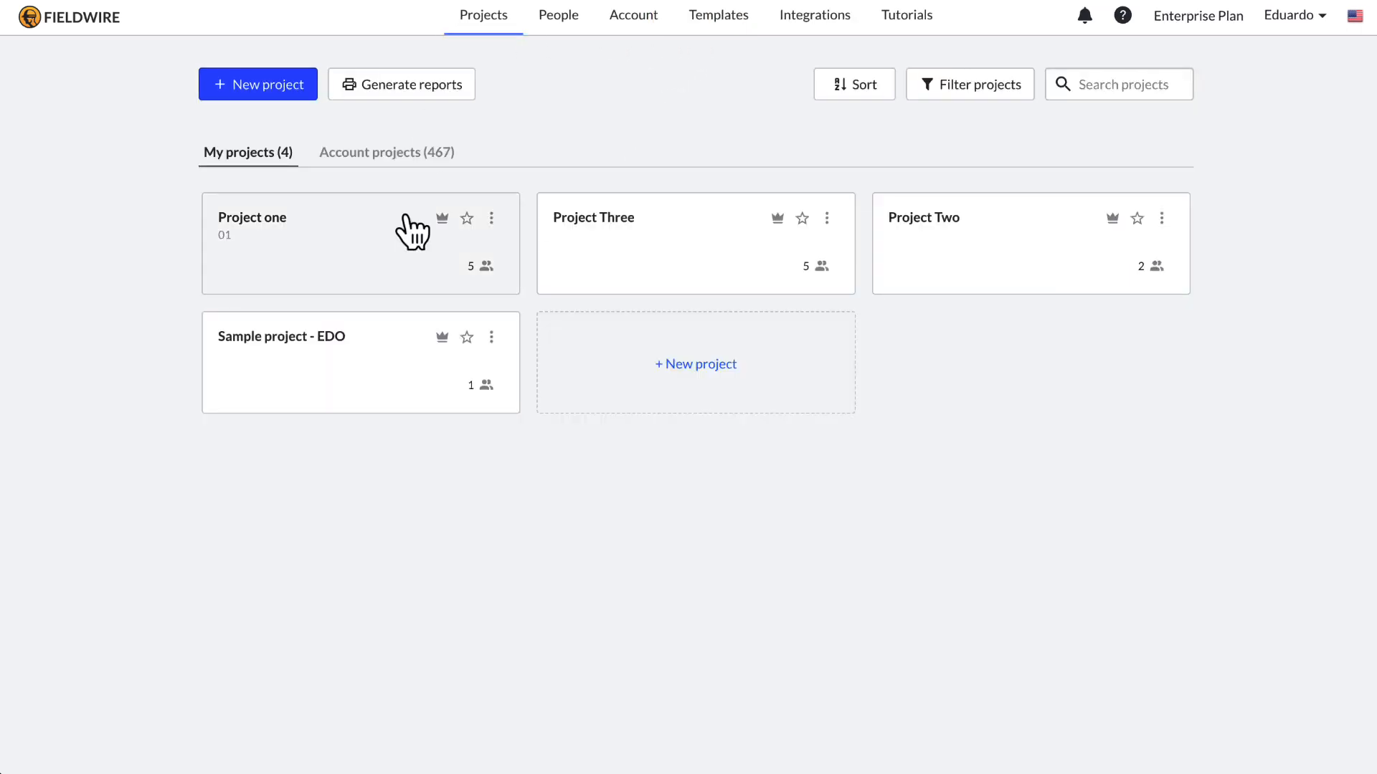
pyautogui.click(996, 267)
# Step: Import the Daily Report account template into Project Two, found by searching 'daily'
pyautogui.click(296, 70)
pyautogui.moveTo(334, 124)
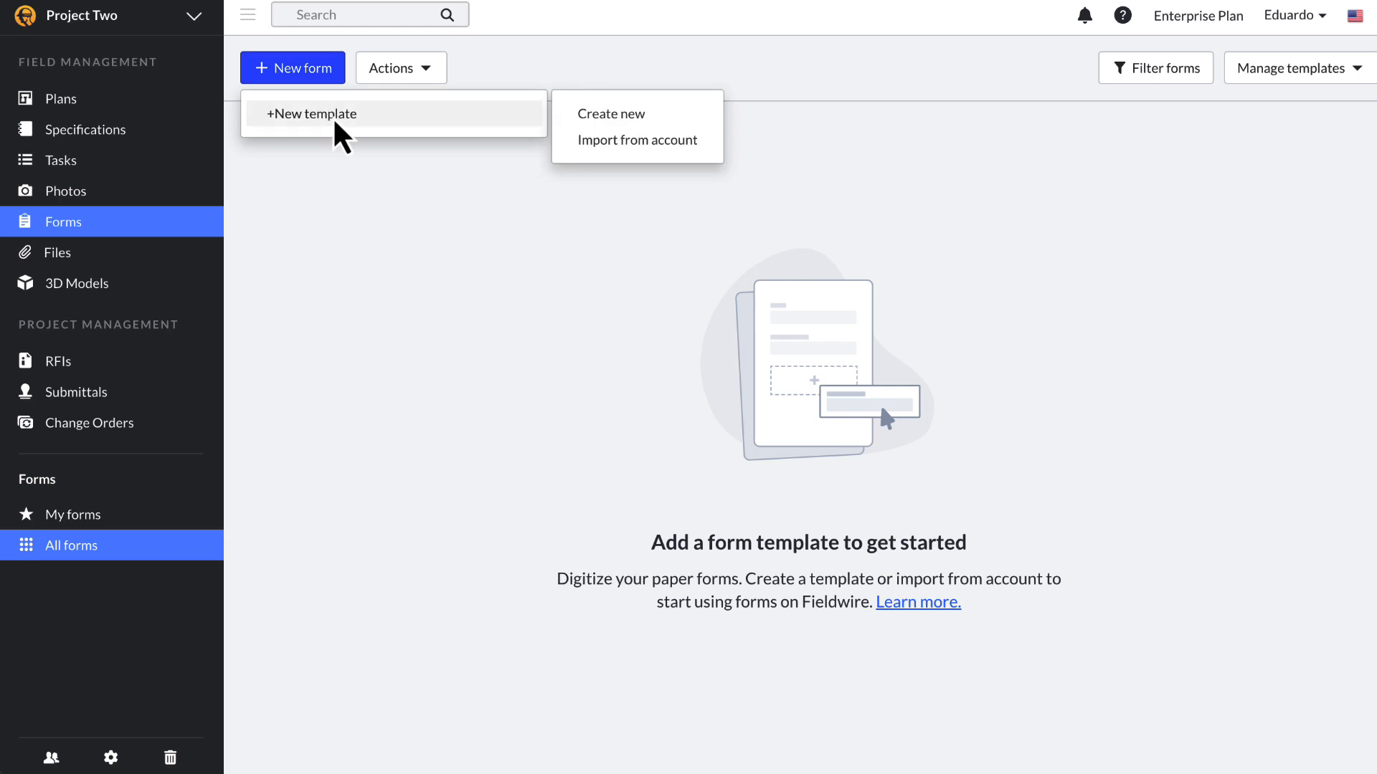
pyautogui.click(609, 140)
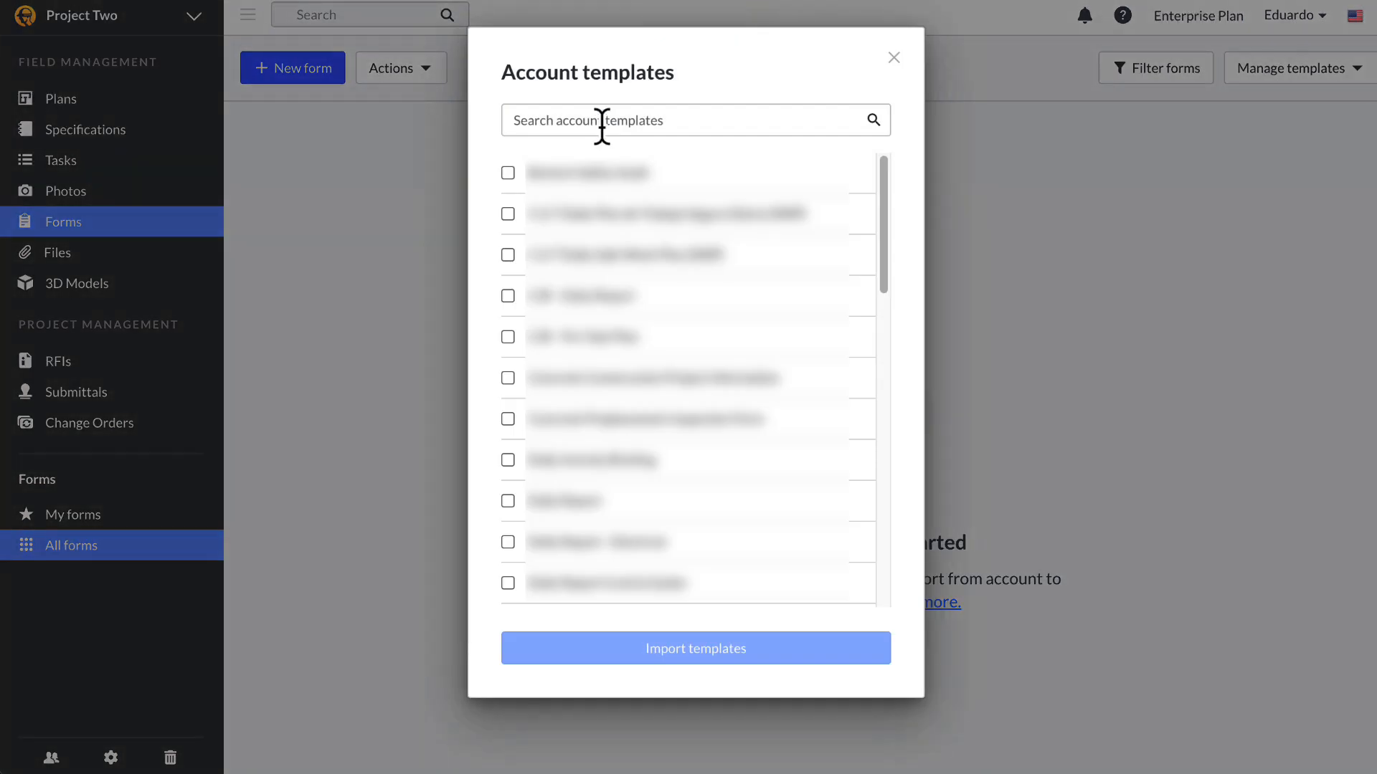
pyautogui.click(537, 114)
pyautogui.write('daily')
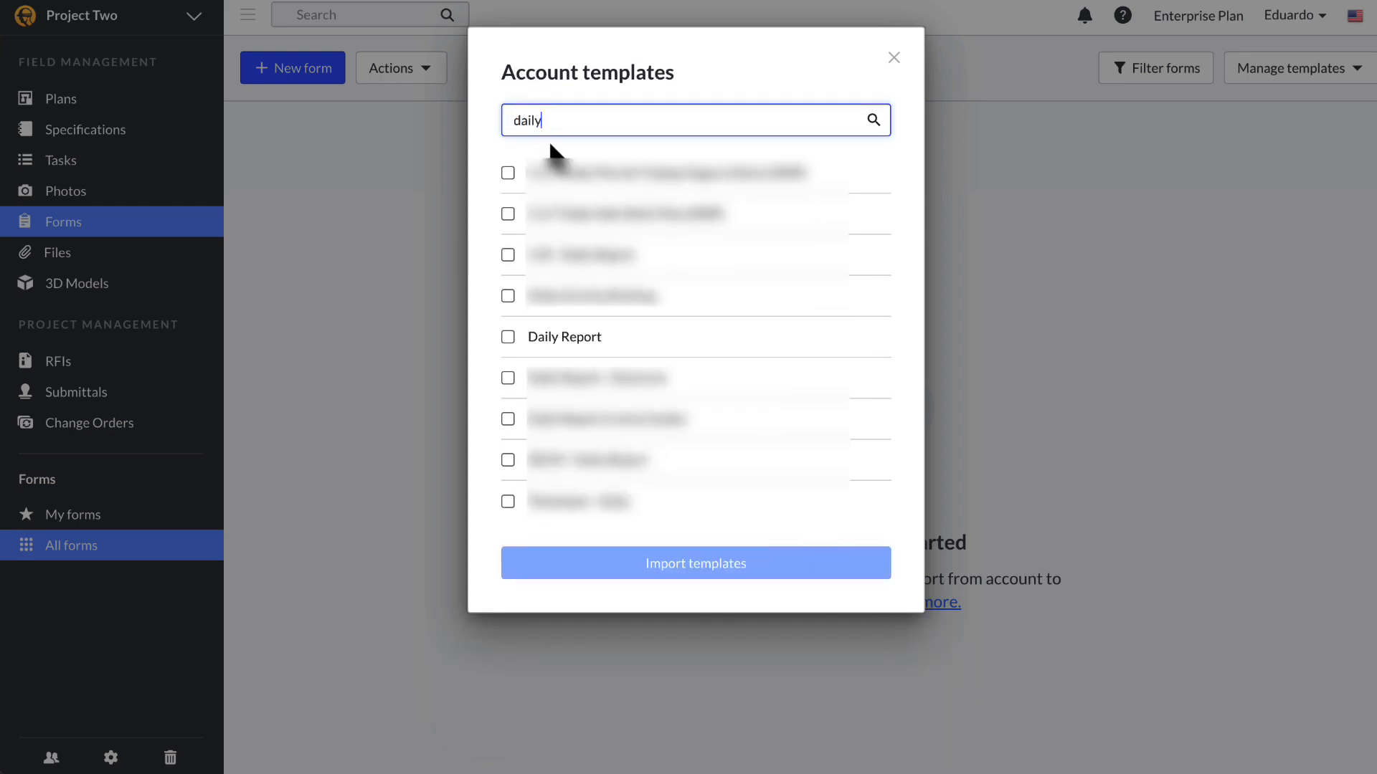
pyautogui.click(508, 337)
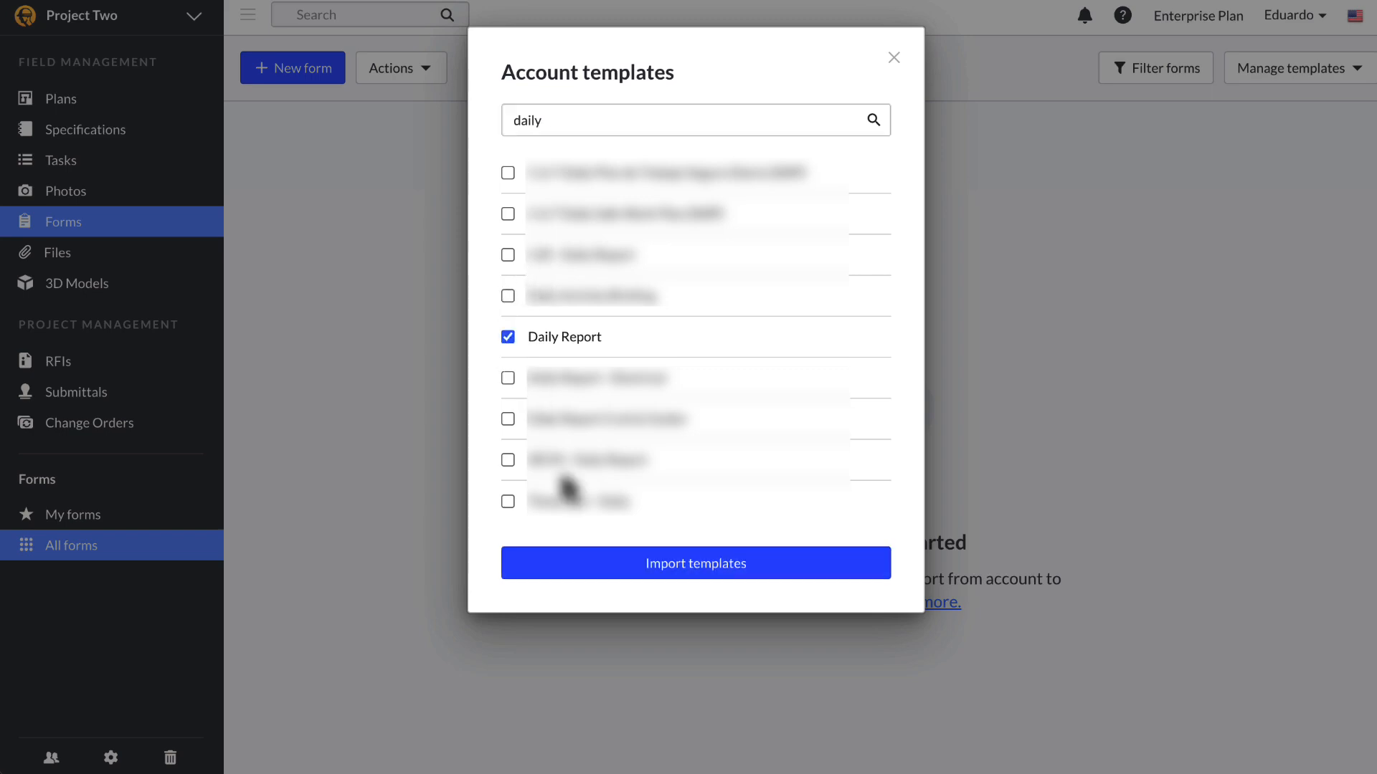
pyautogui.click(628, 567)
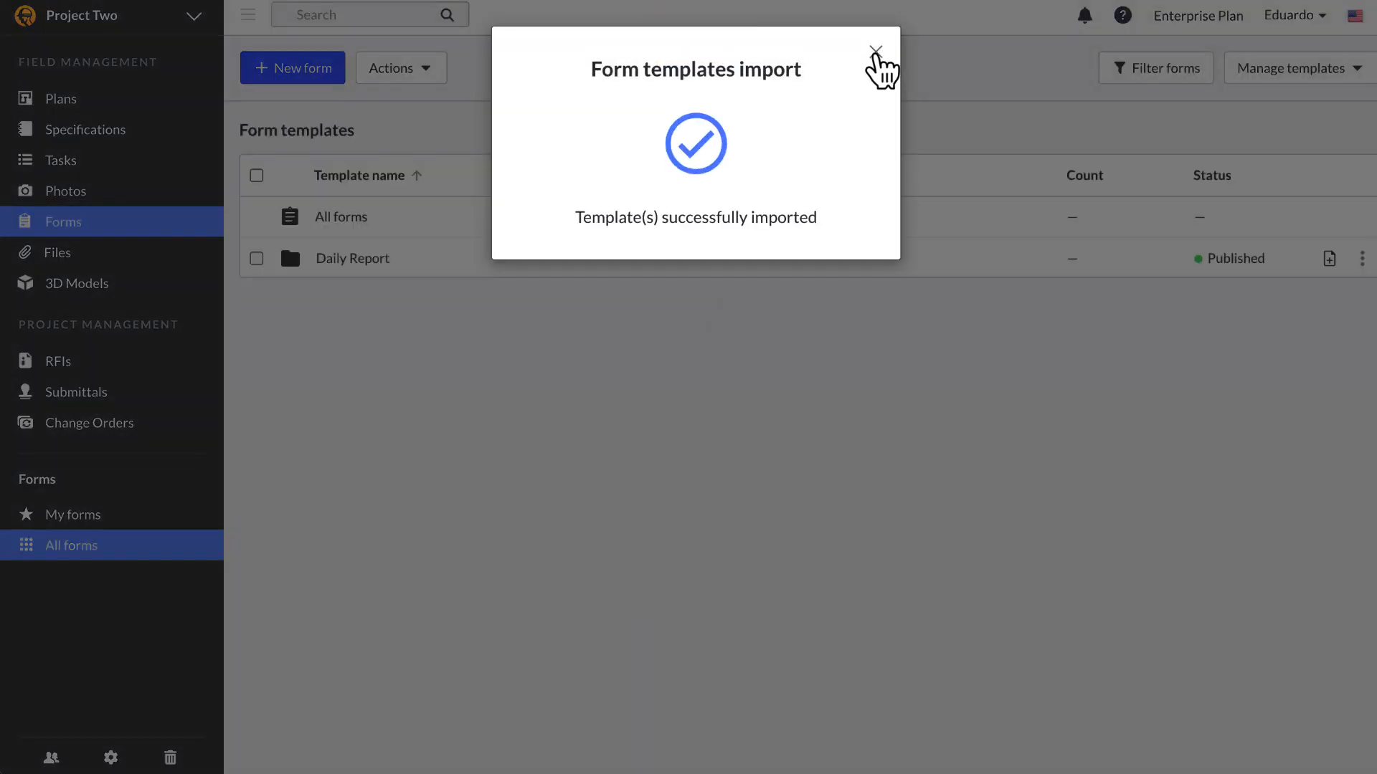
# Step: Dismiss the import message and go to Project Two's settings
pyautogui.click(876, 53)
pyautogui.click(112, 758)
pyautogui.scroll(-5, 588, 524)
pyautogui.scroll(-5, 588, 539)
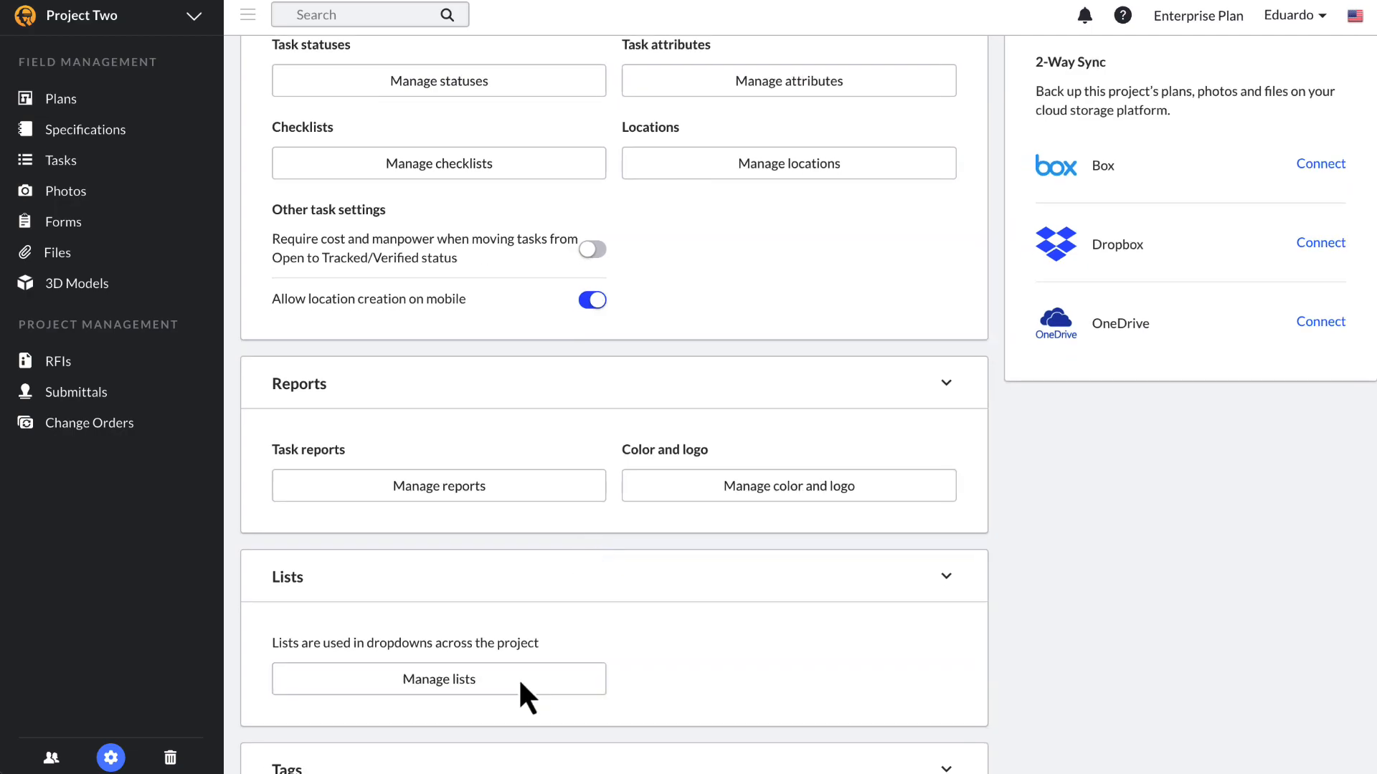
# Step: Review Project Two's dropdown lists under Manage lists
pyautogui.click(520, 680)
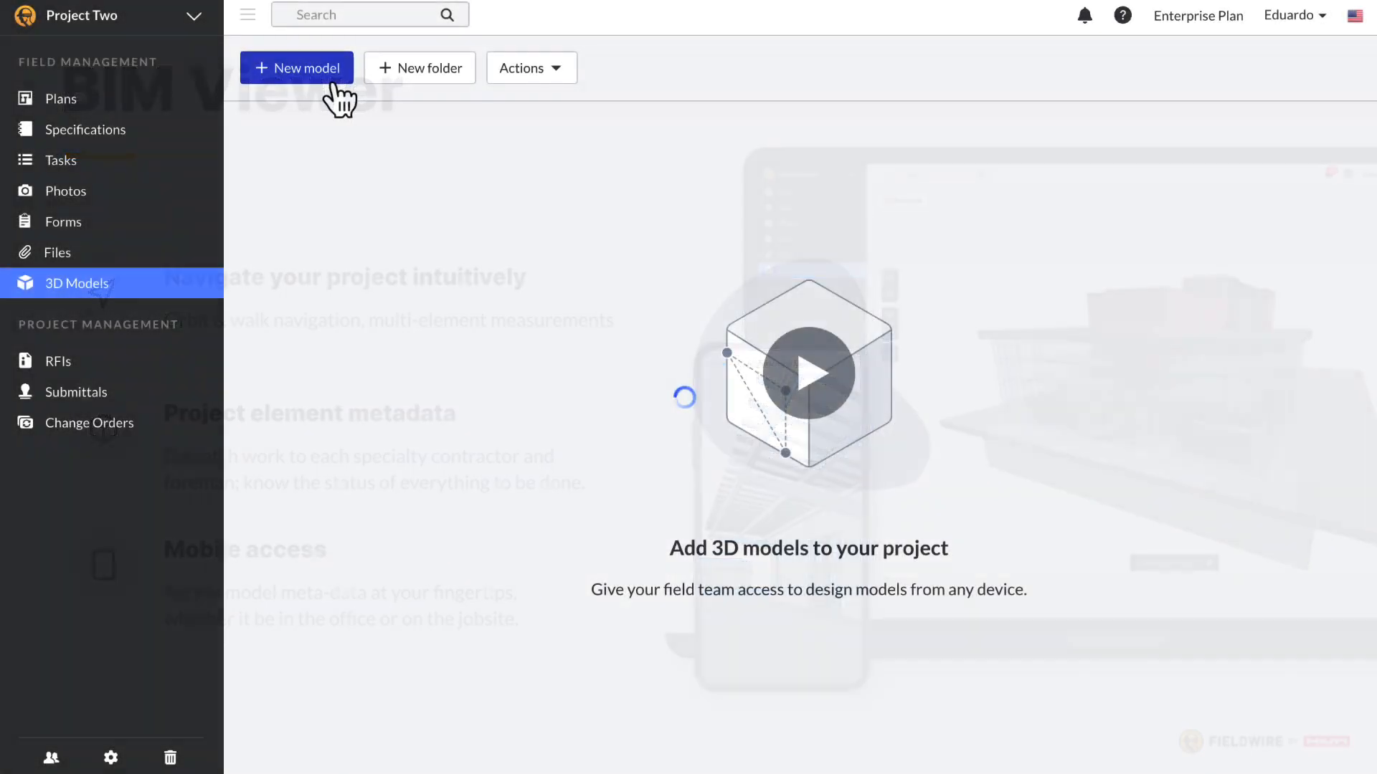
# Step: Upload FW_Sample_Model.ifc as a new 3D model in Project Two
pyautogui.click(335, 99)
pyautogui.moveTo(971, 295); pyautogui.dragTo(793, 290)
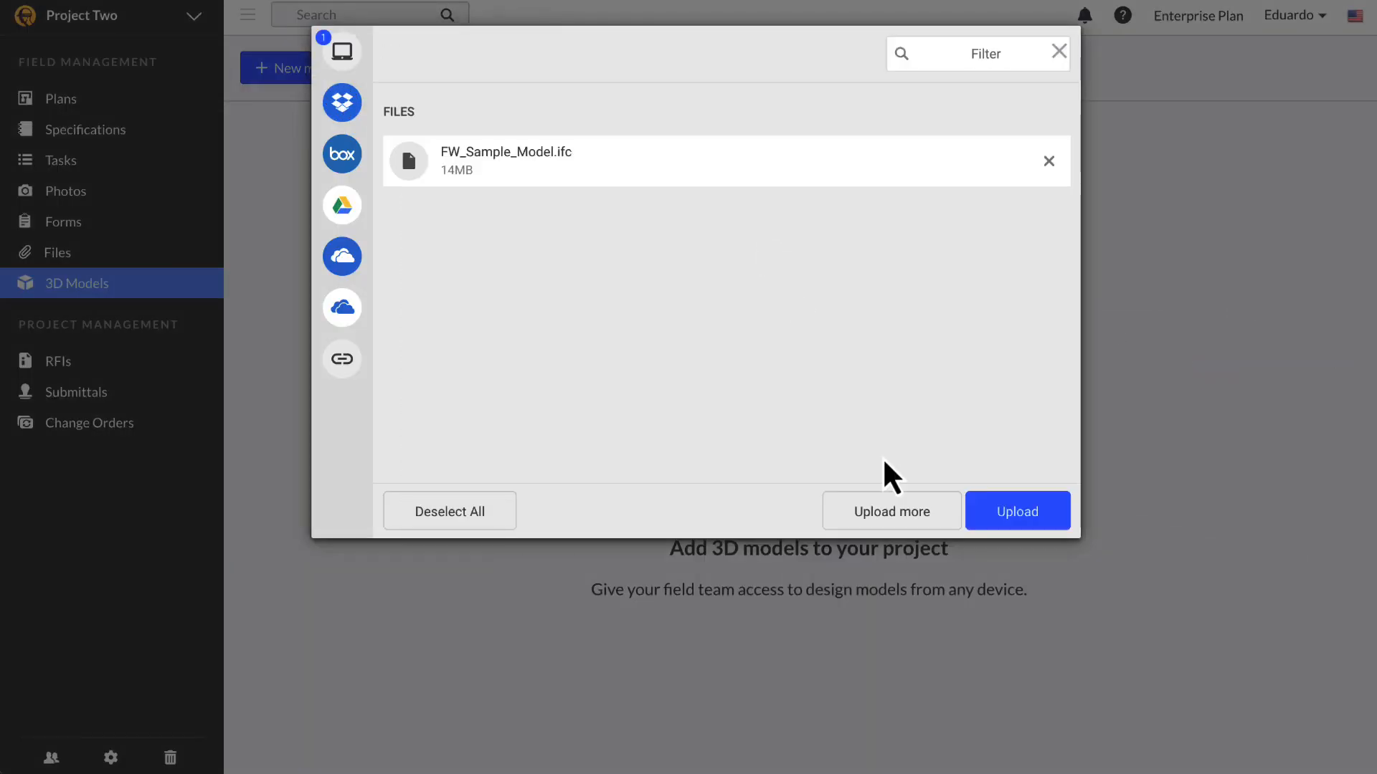
pyautogui.click(1022, 520)
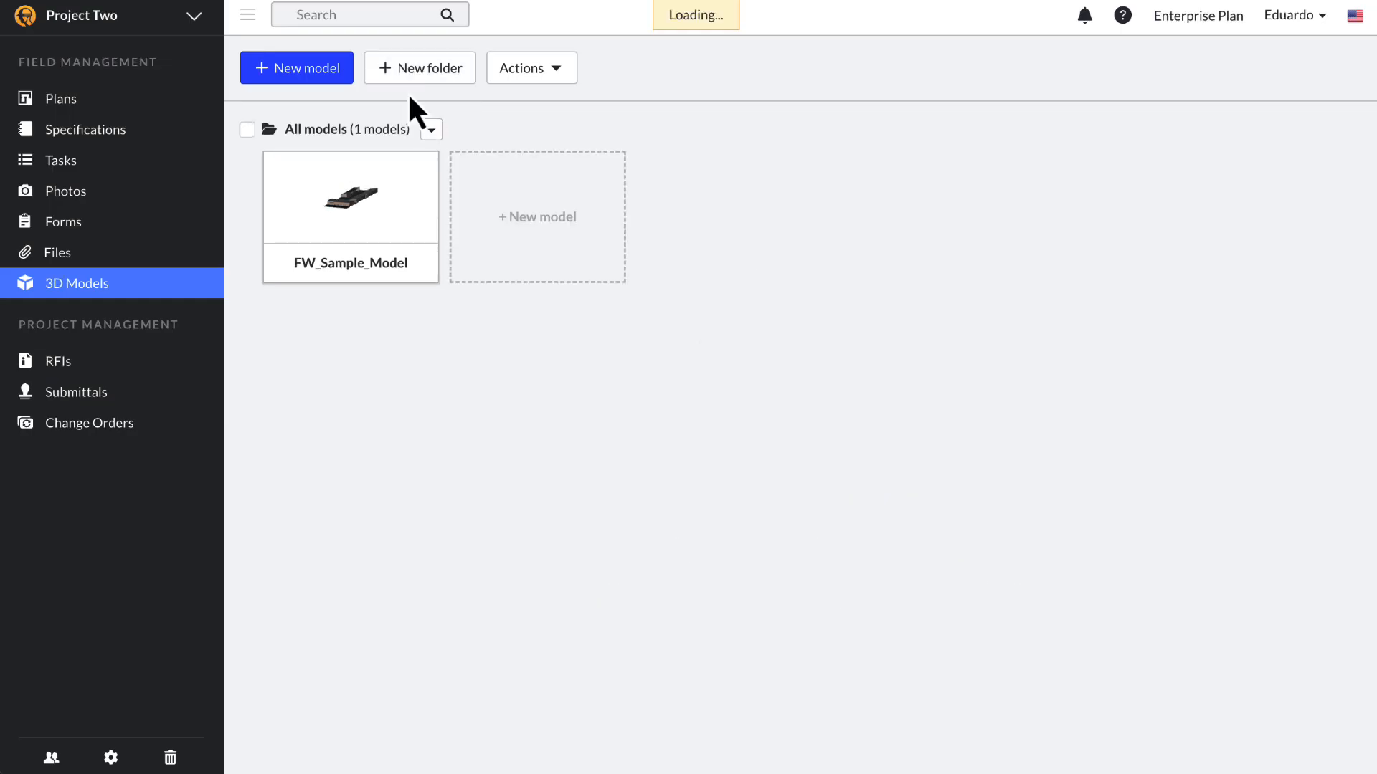
# Step: Open FW_Sample_Model in the 3D viewer and orbit around the building
pyautogui.click(362, 199)
pyautogui.scroll(5, 674, 535)
pyautogui.moveTo(898, 453); pyautogui.dragTo(1044, 488)
# Step: Inspect the long exterior wall's properties, including classification and dimensions
pyautogui.rightClick(852, 467)
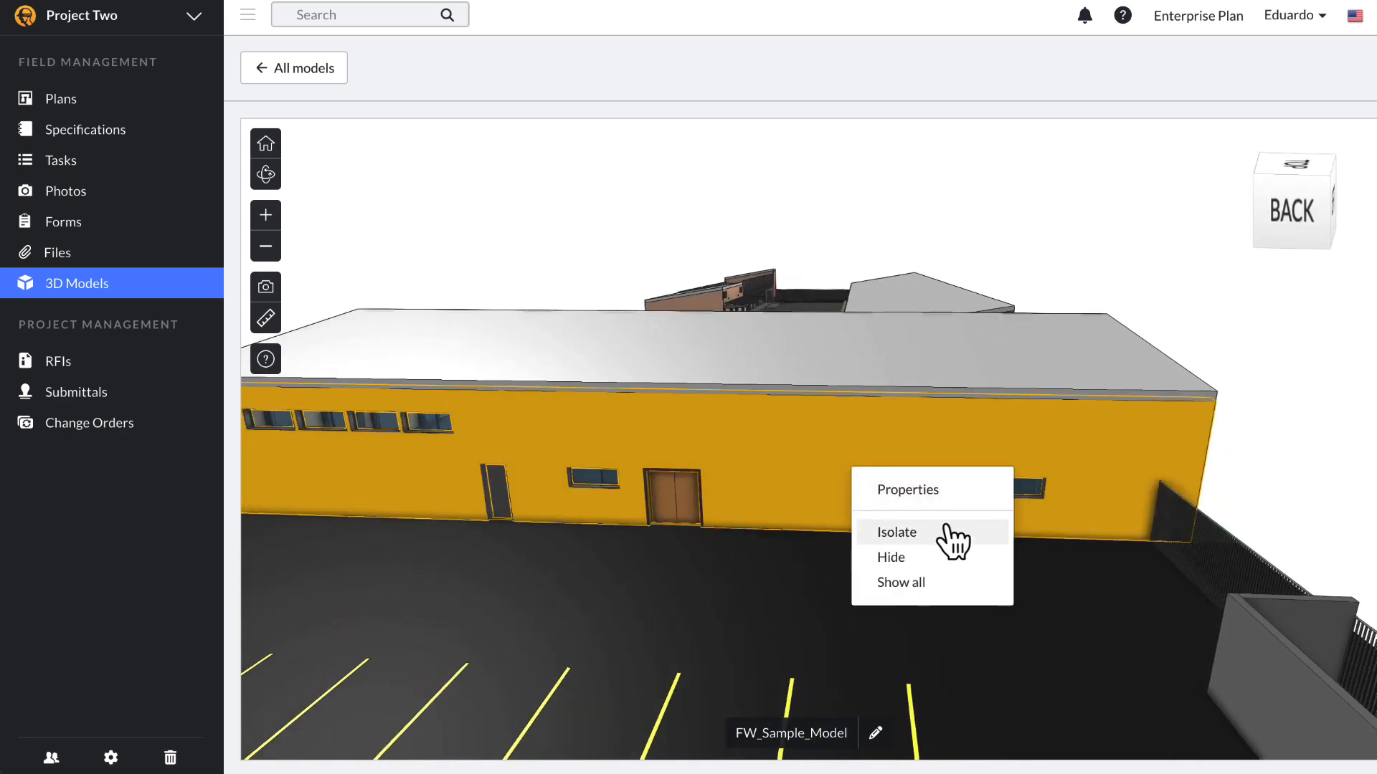
pyautogui.click(949, 491)
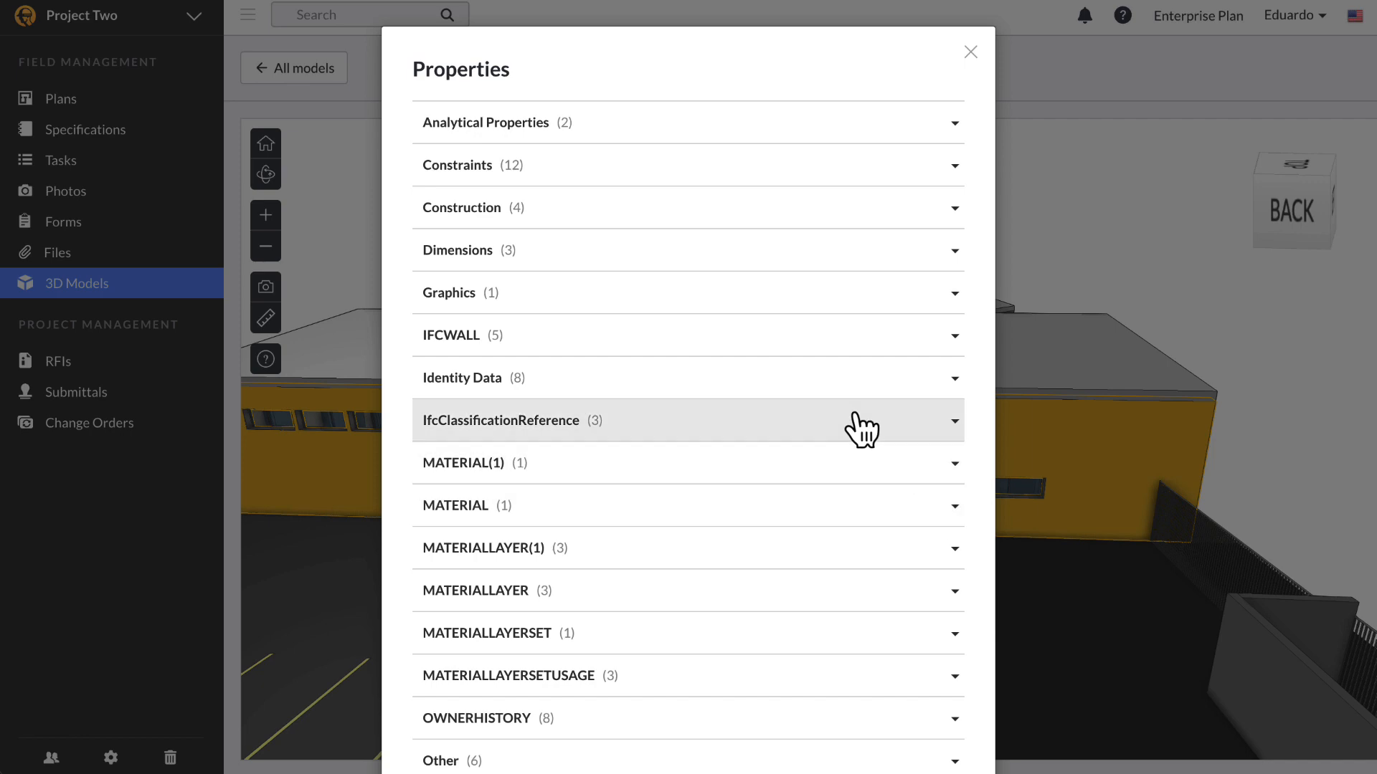
pyautogui.click(861, 427)
pyautogui.click(887, 282)
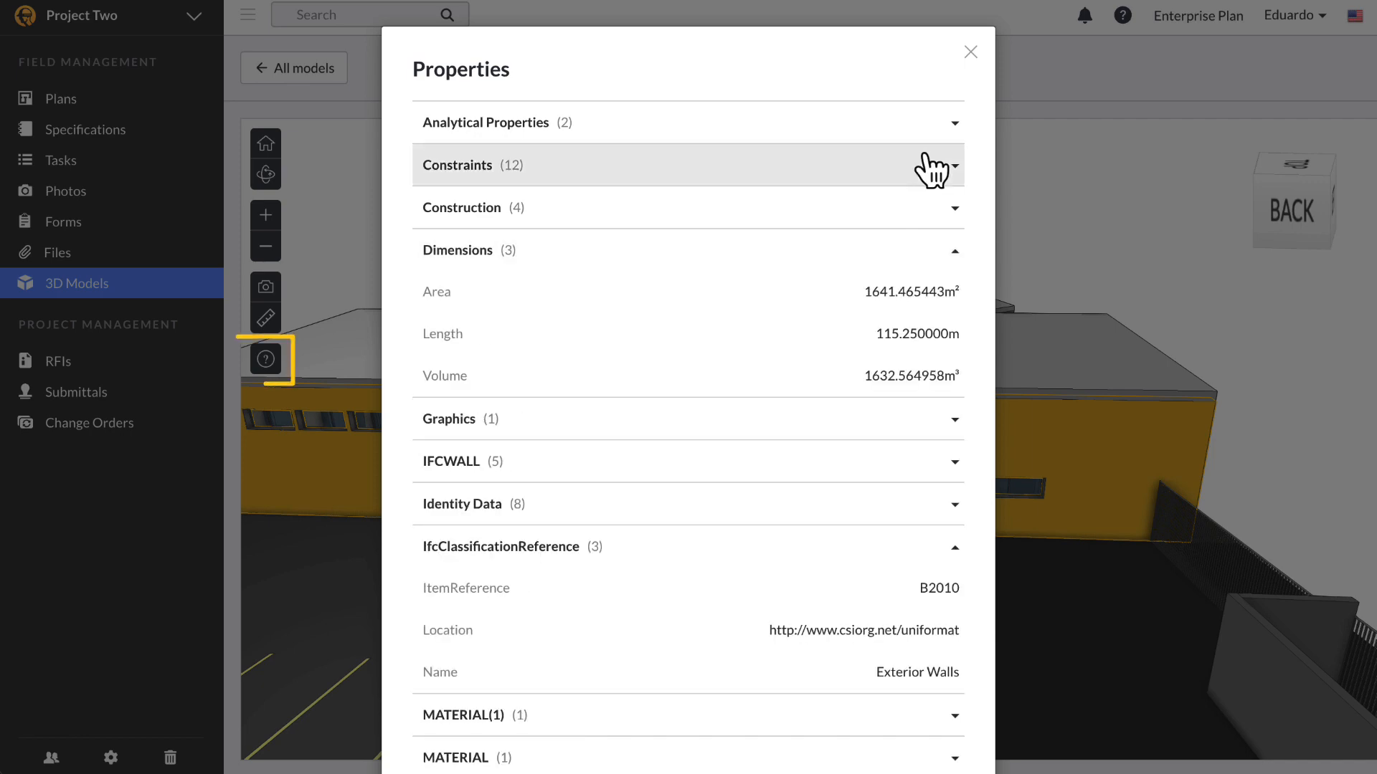
pyautogui.click(968, 53)
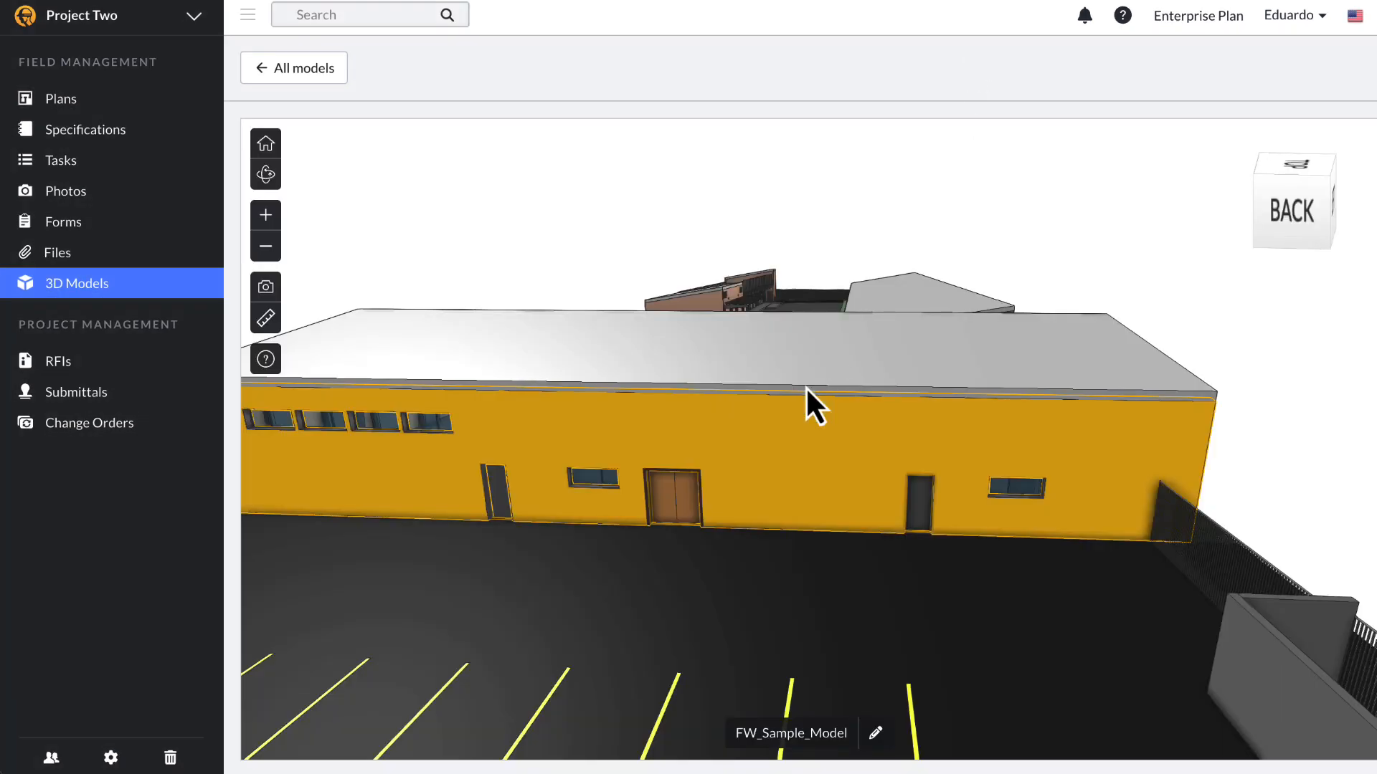
# Step: Hide the exterior wall, capture the interior view, and open the new snapshot in Photos
pyautogui.rightClick(789, 510)
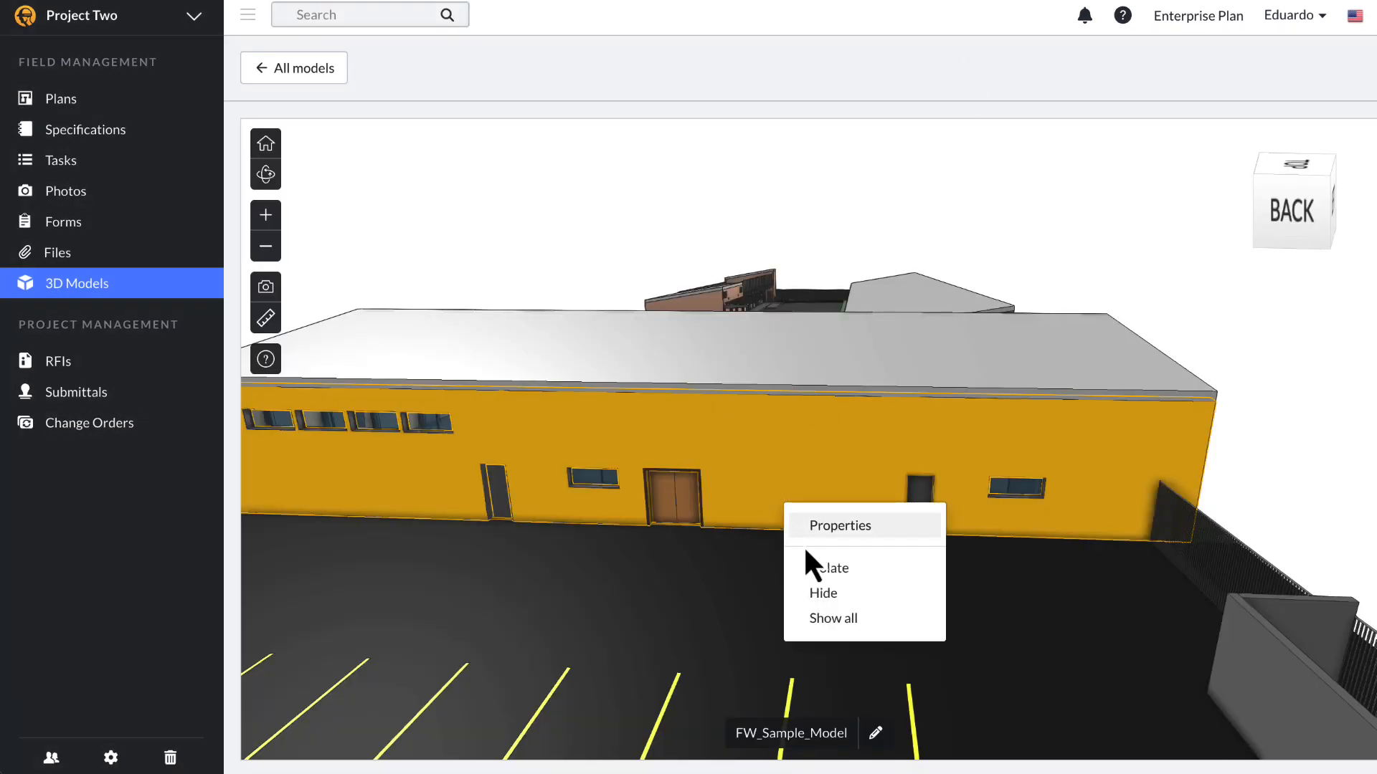
pyautogui.click(815, 593)
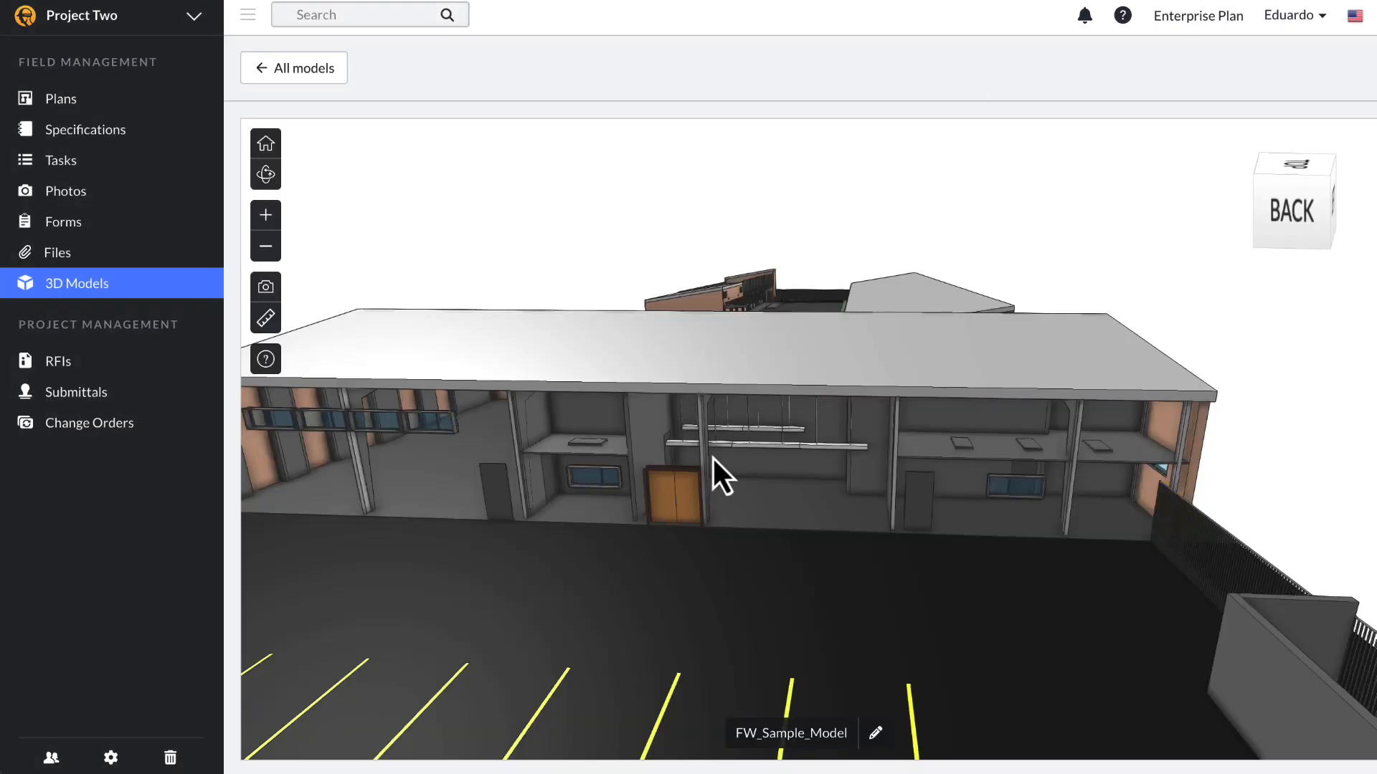
pyautogui.click(265, 291)
pyautogui.click(796, 734)
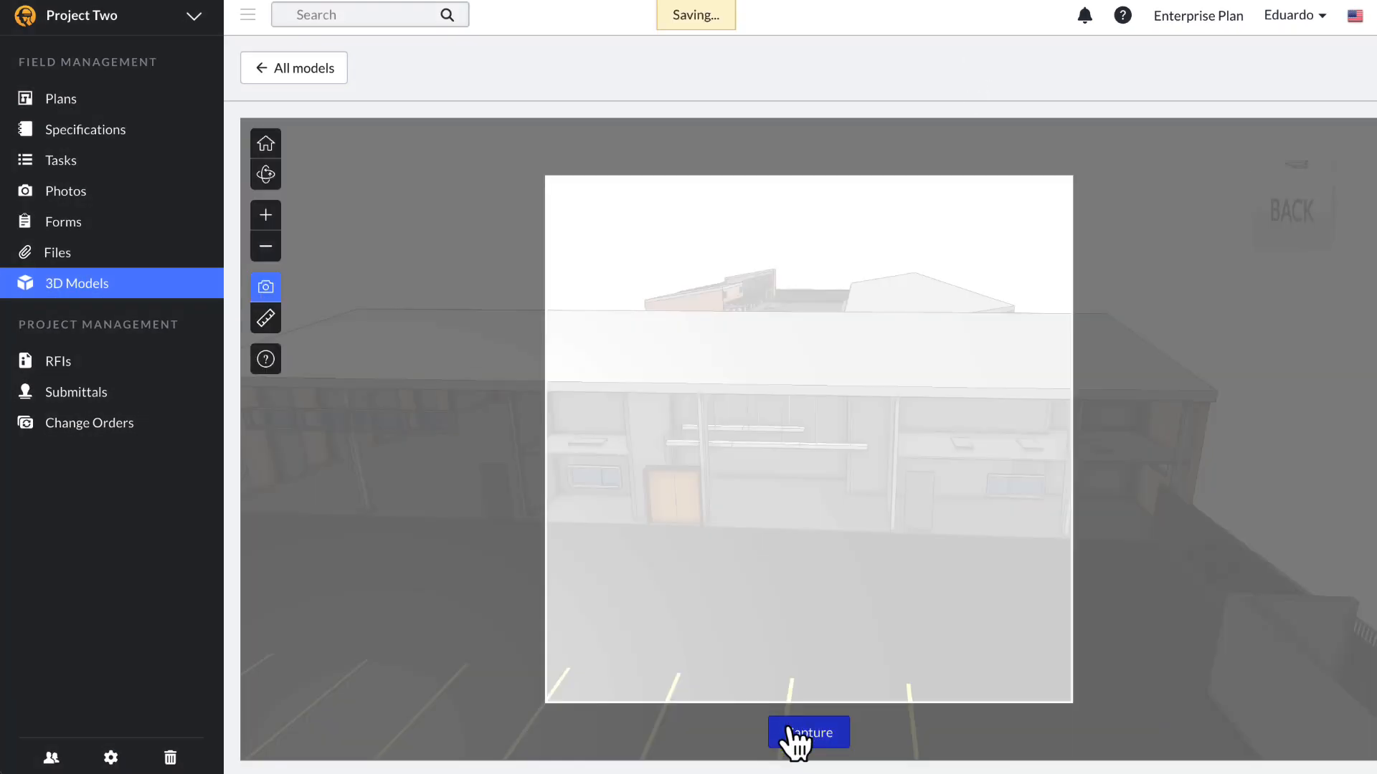
pyautogui.click(148, 214)
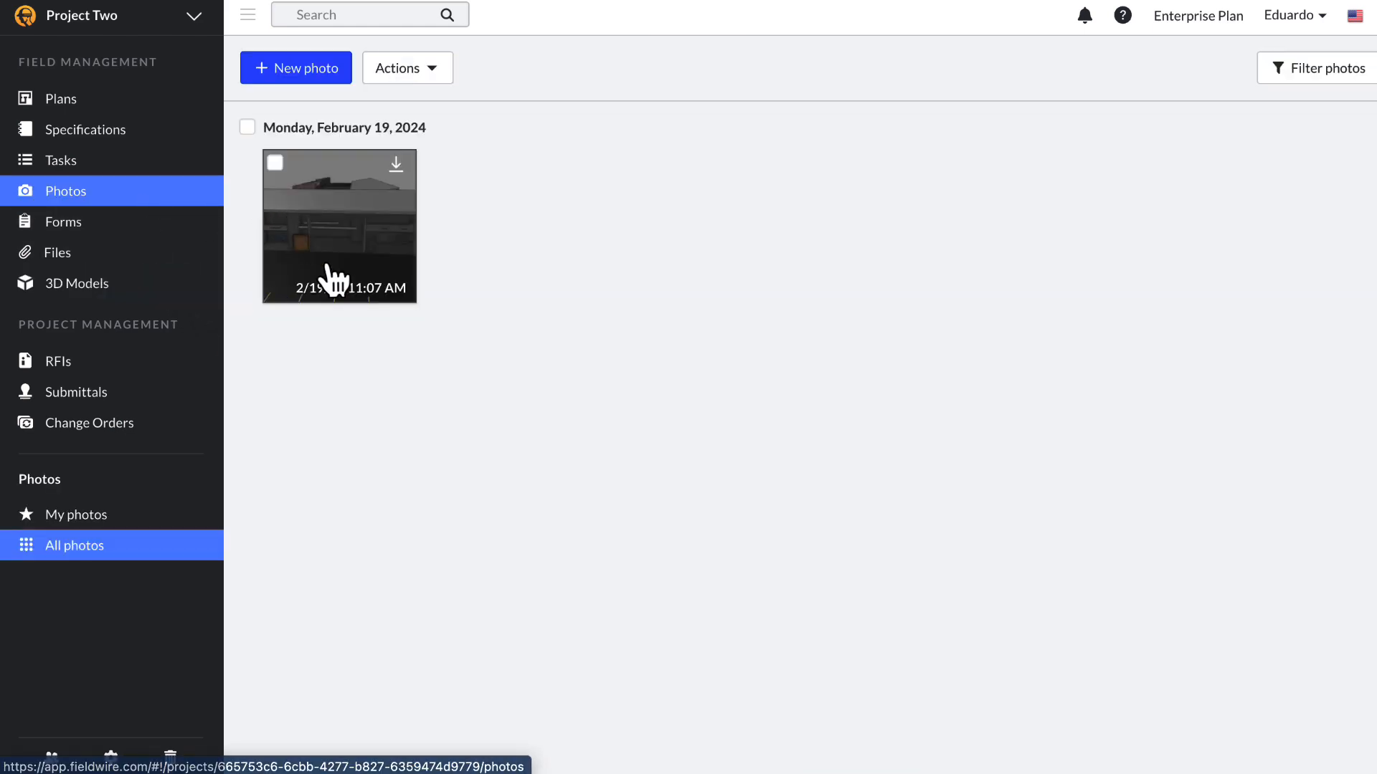
pyautogui.click(327, 267)
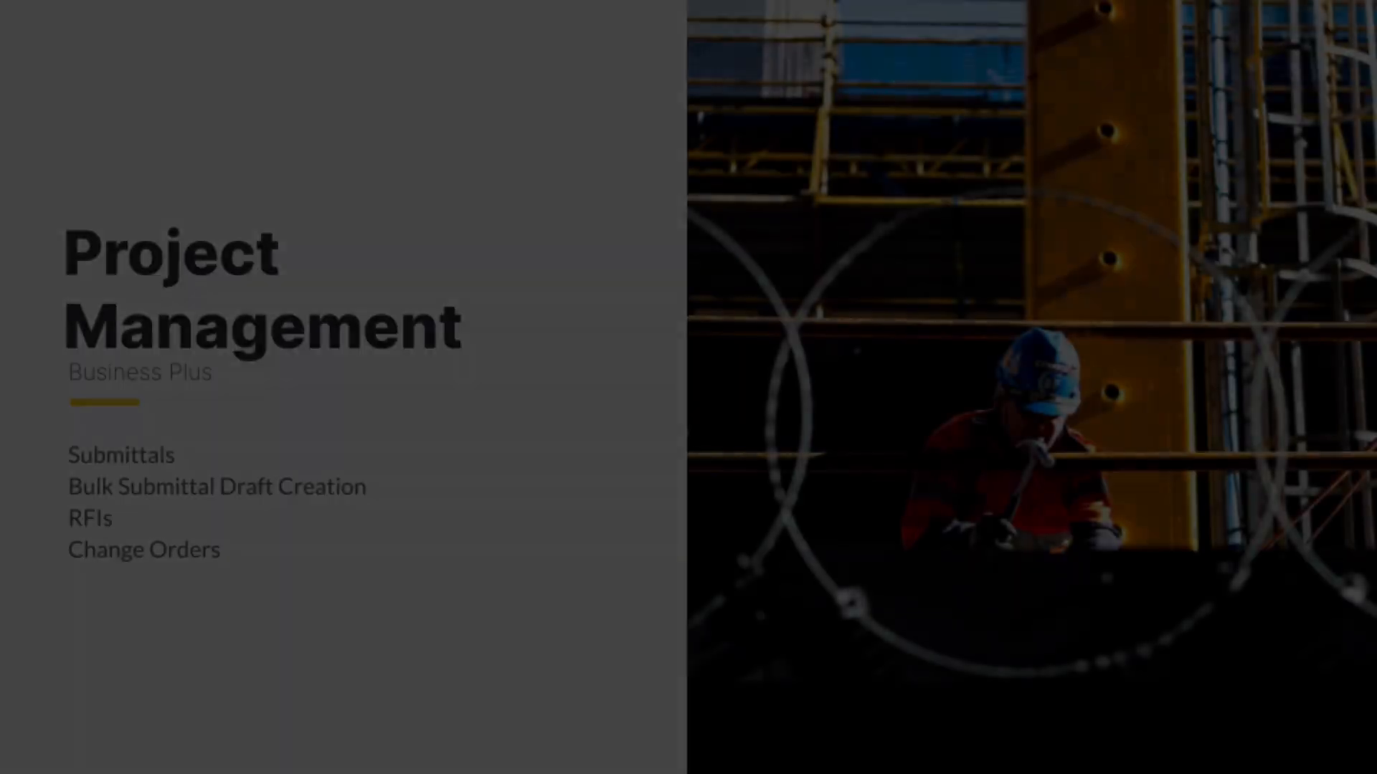